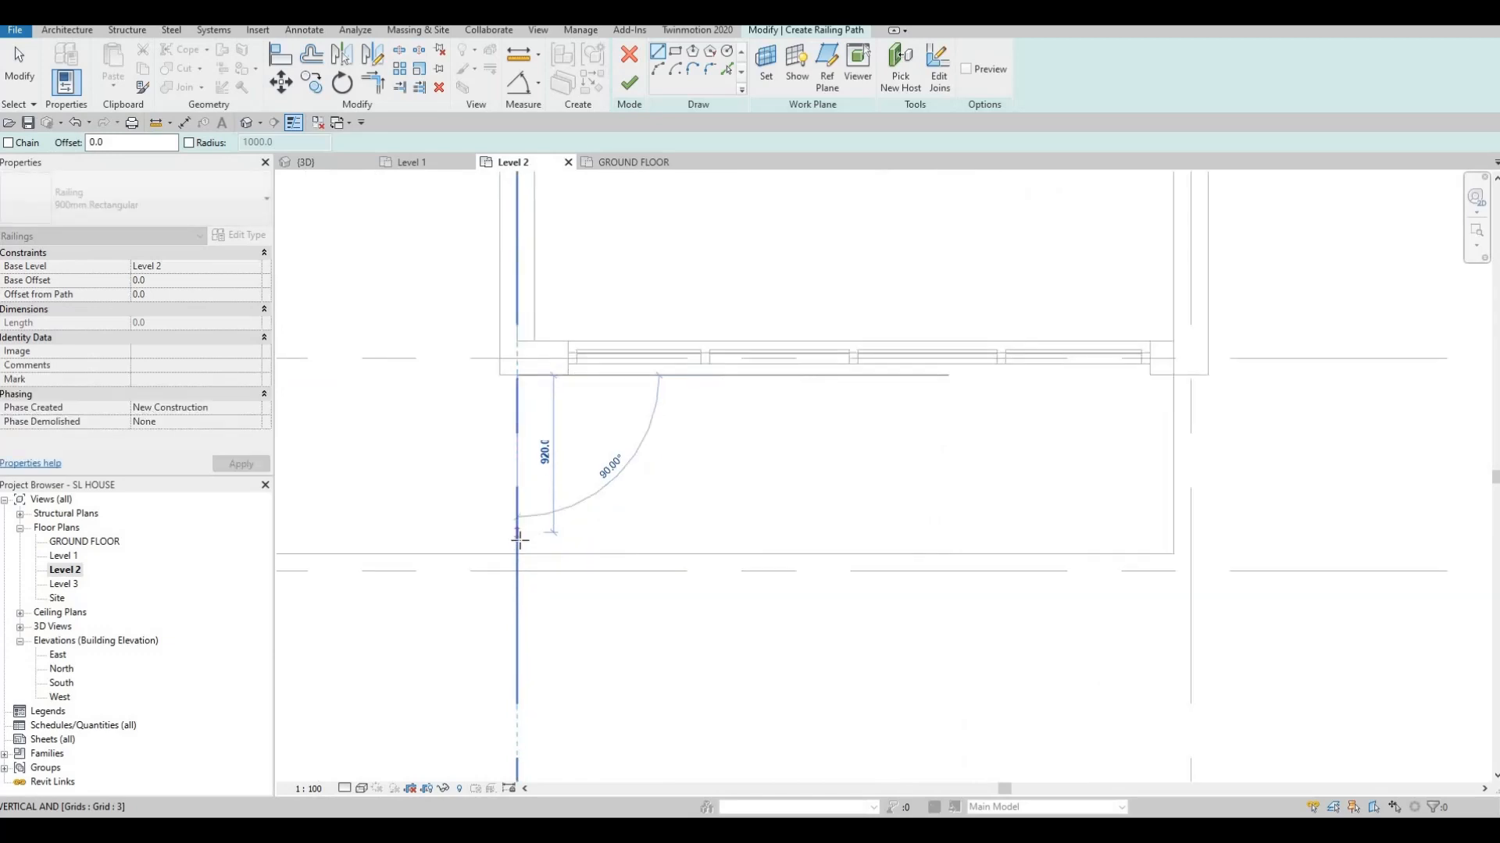
Draw the U-shaped balcony railing path, two 1000 sides and a 3780 front, then finish the railing
click(524, 544)
click(535, 544)
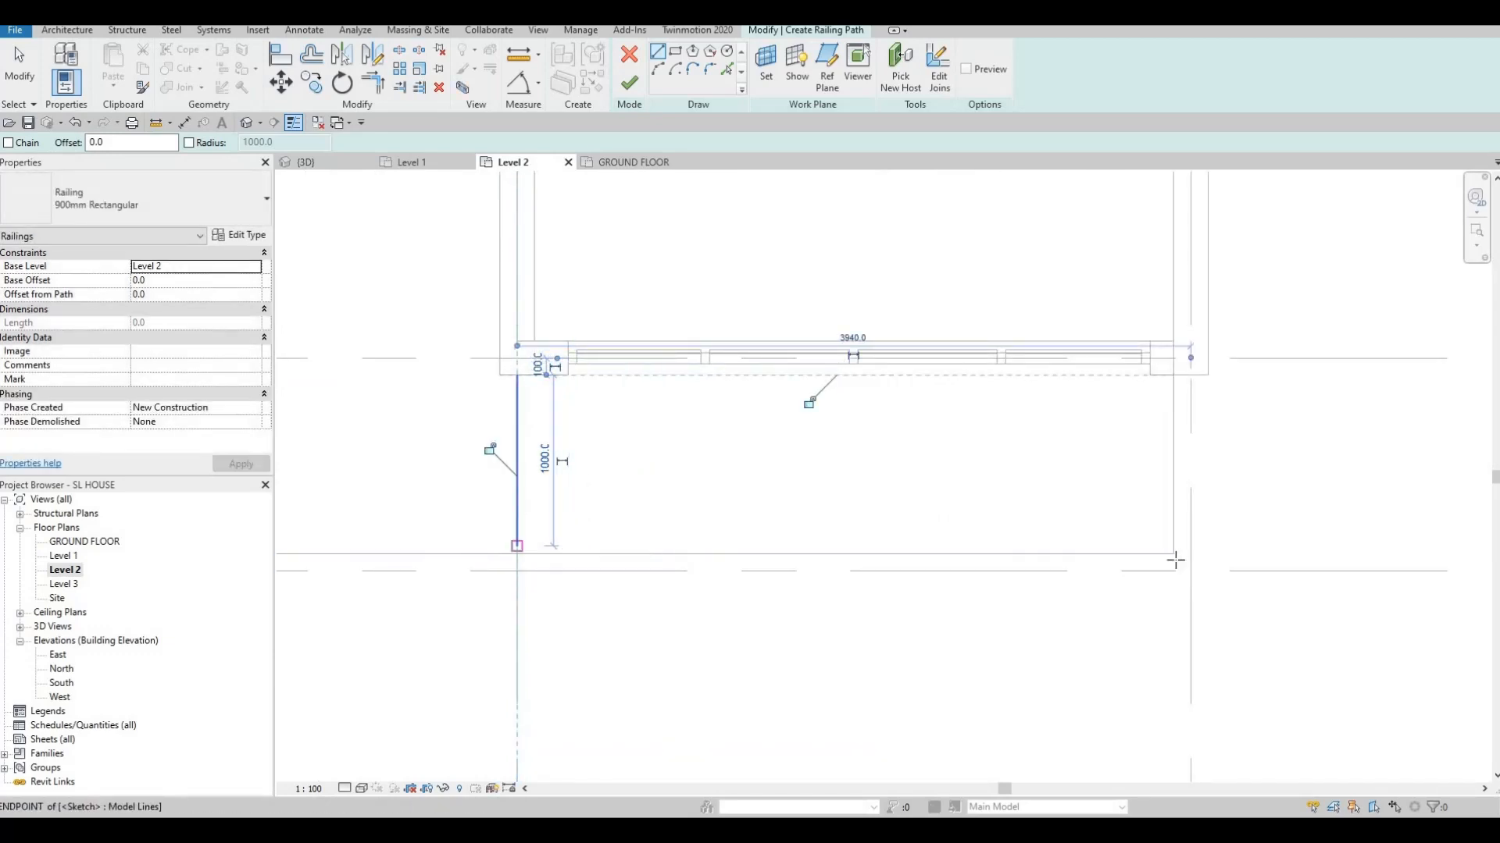
click(1164, 546)
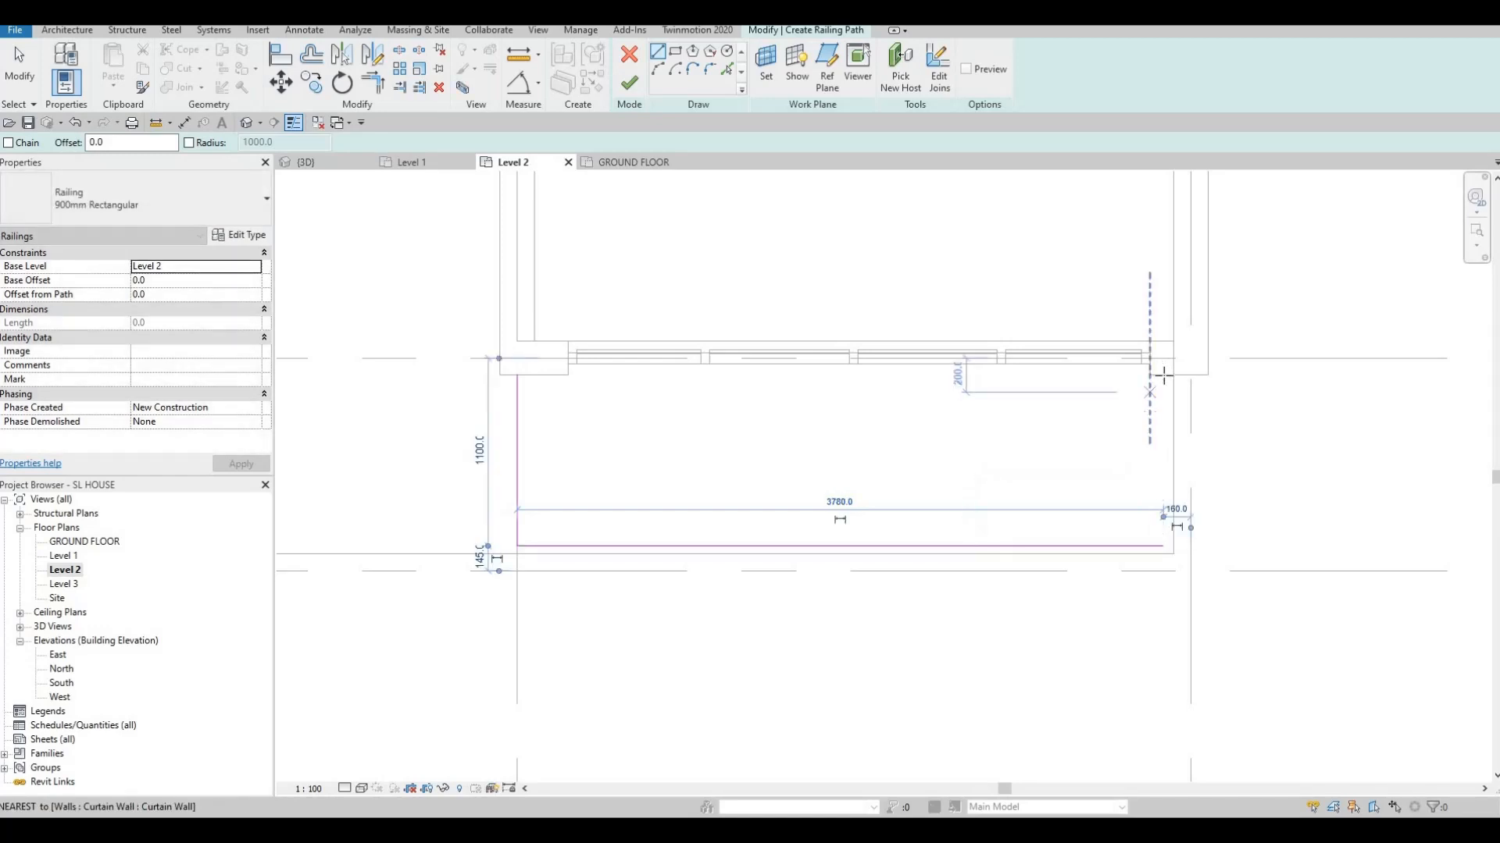
click(1164, 375)
click(1163, 544)
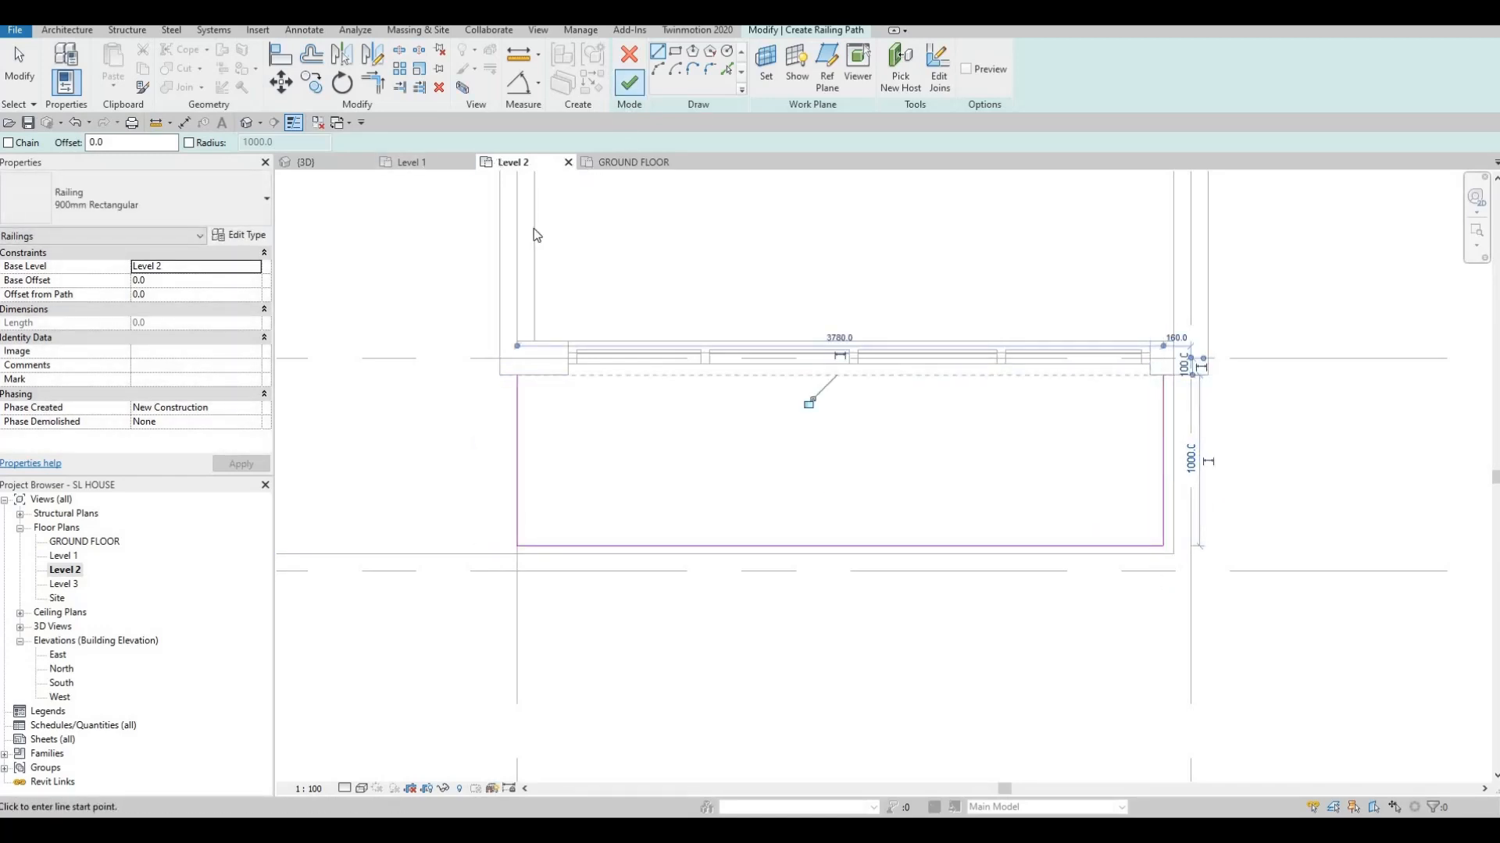
click(629, 83)
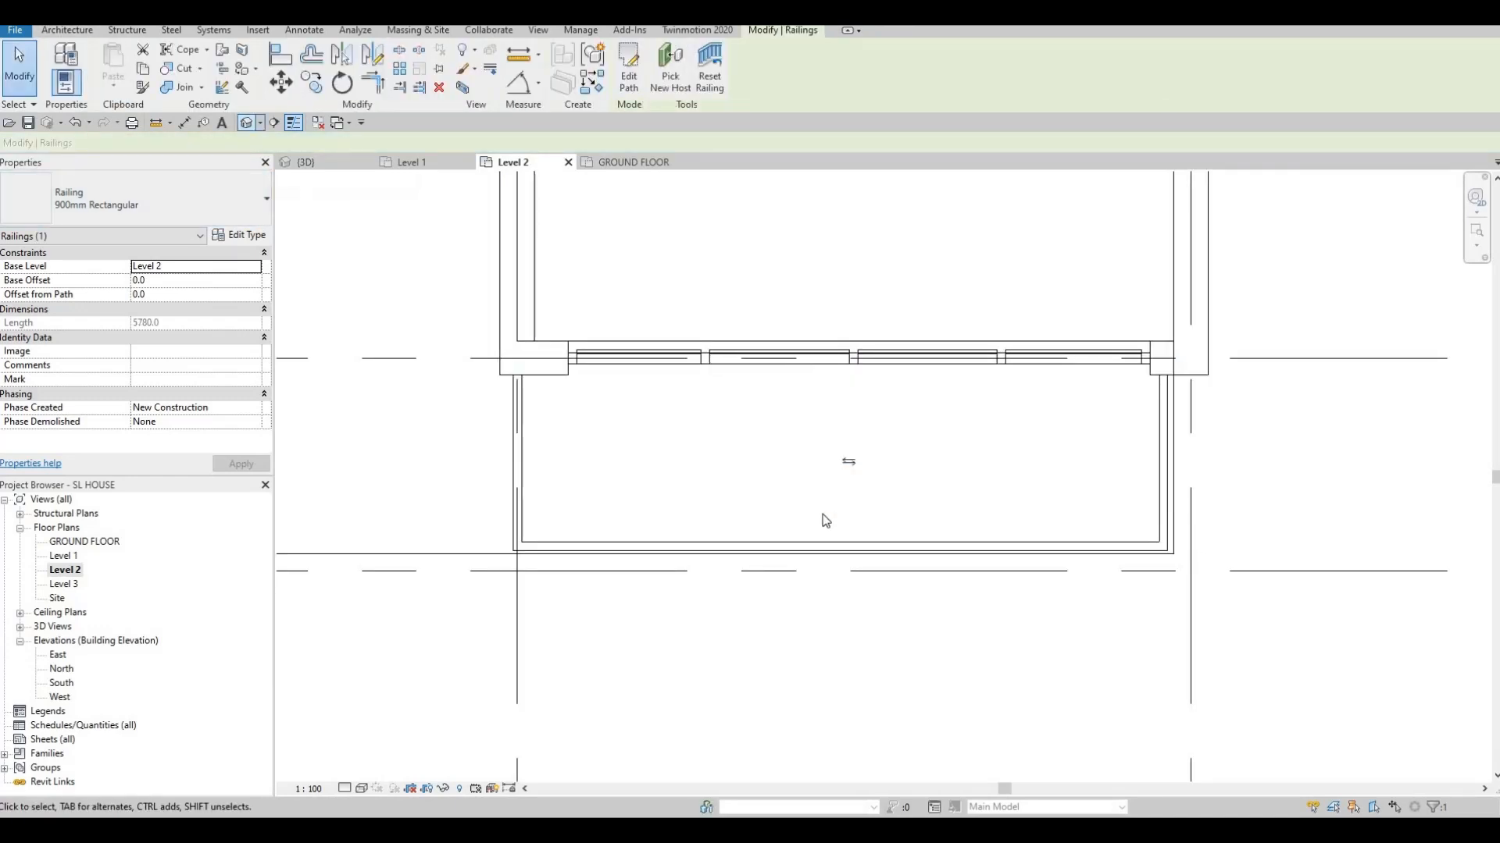
Open the Level 2 floor plan and pan across to the second balcony
scroll(621, 570, up, 4)
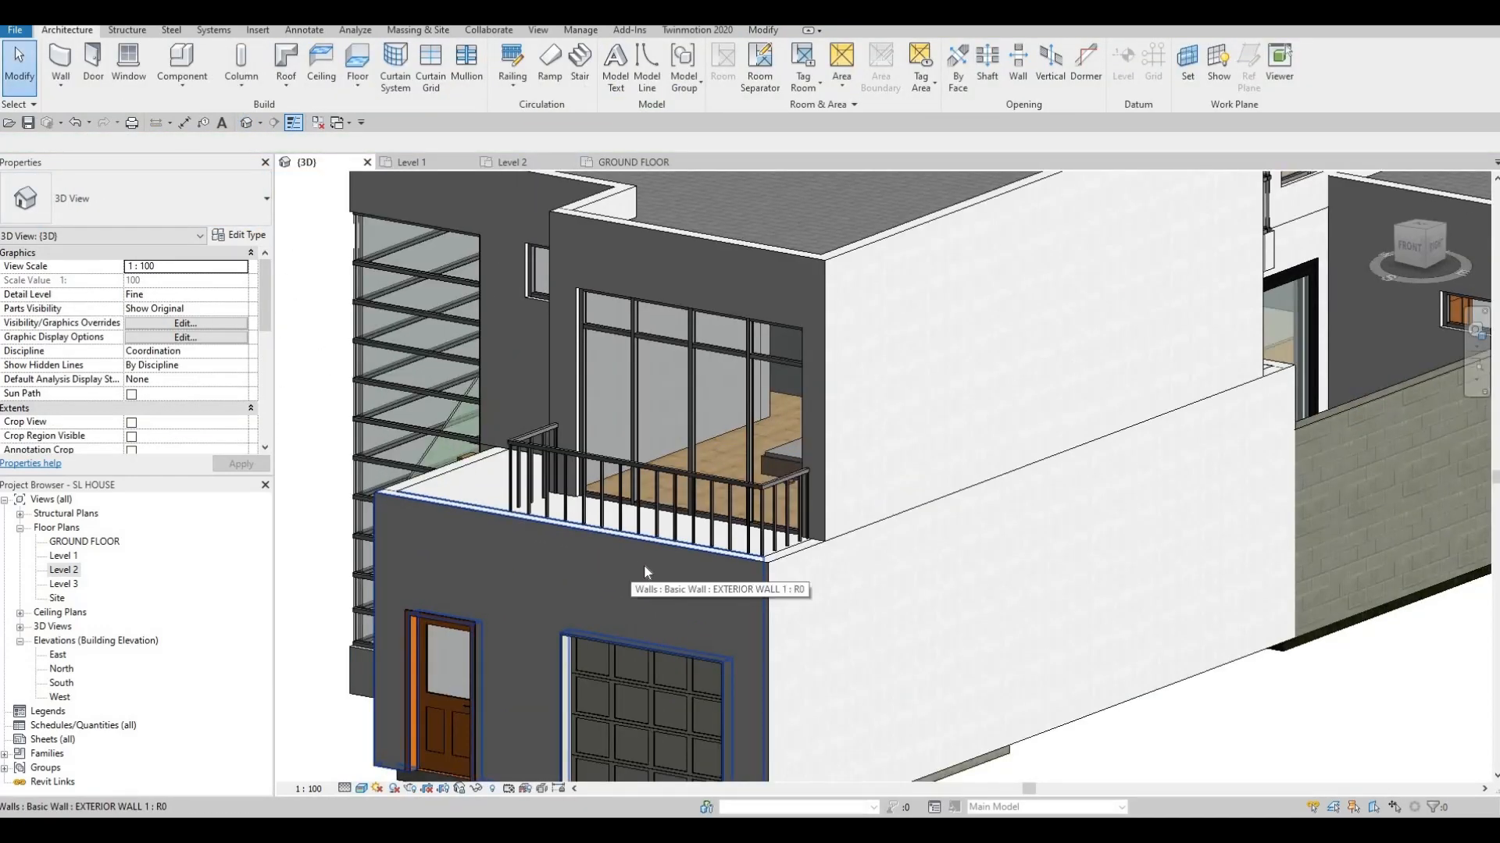
click(60, 571)
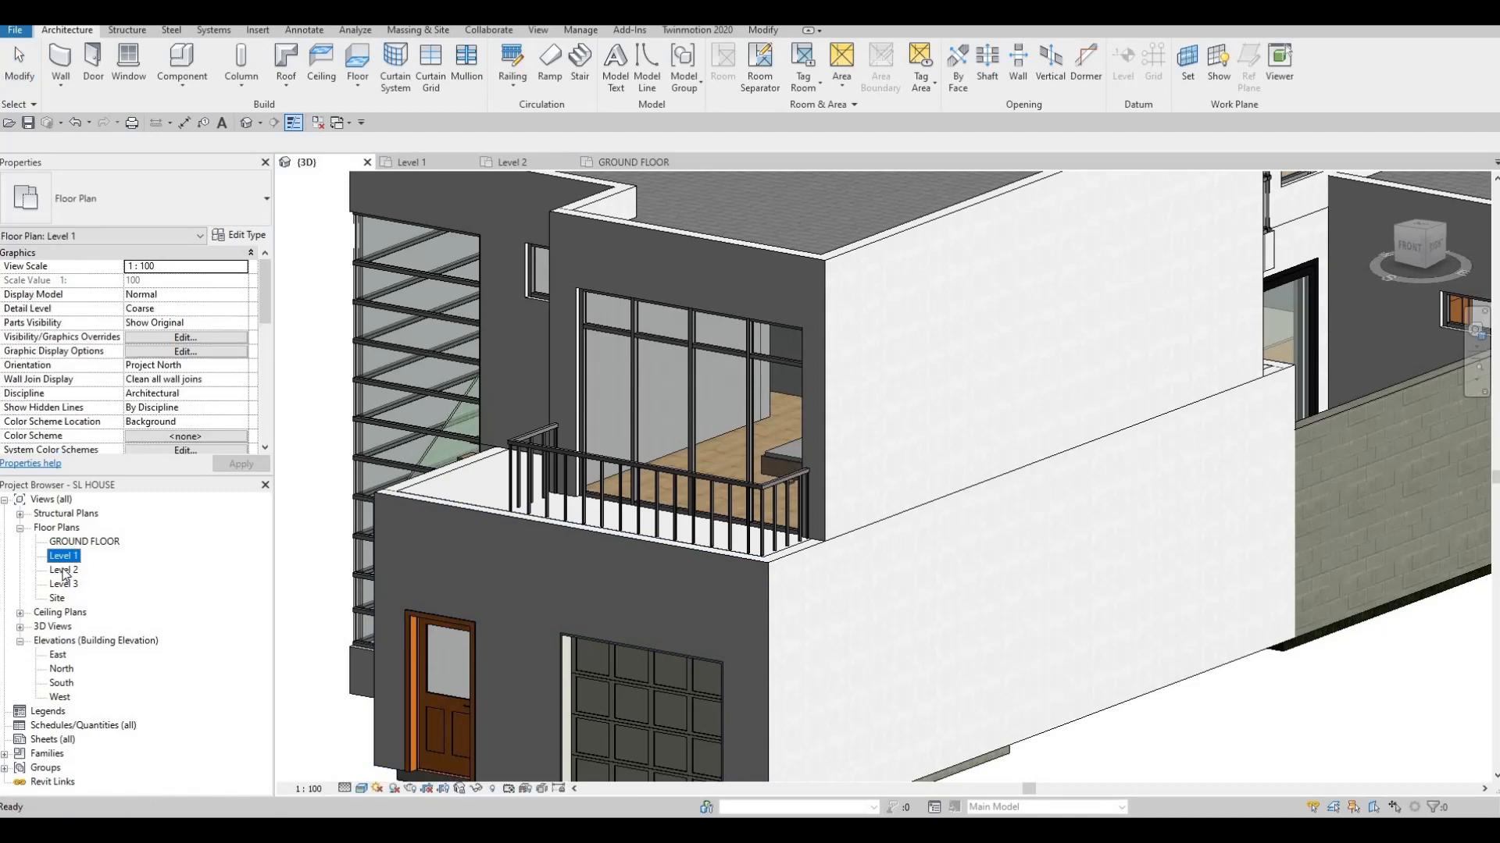
double_click(71, 570)
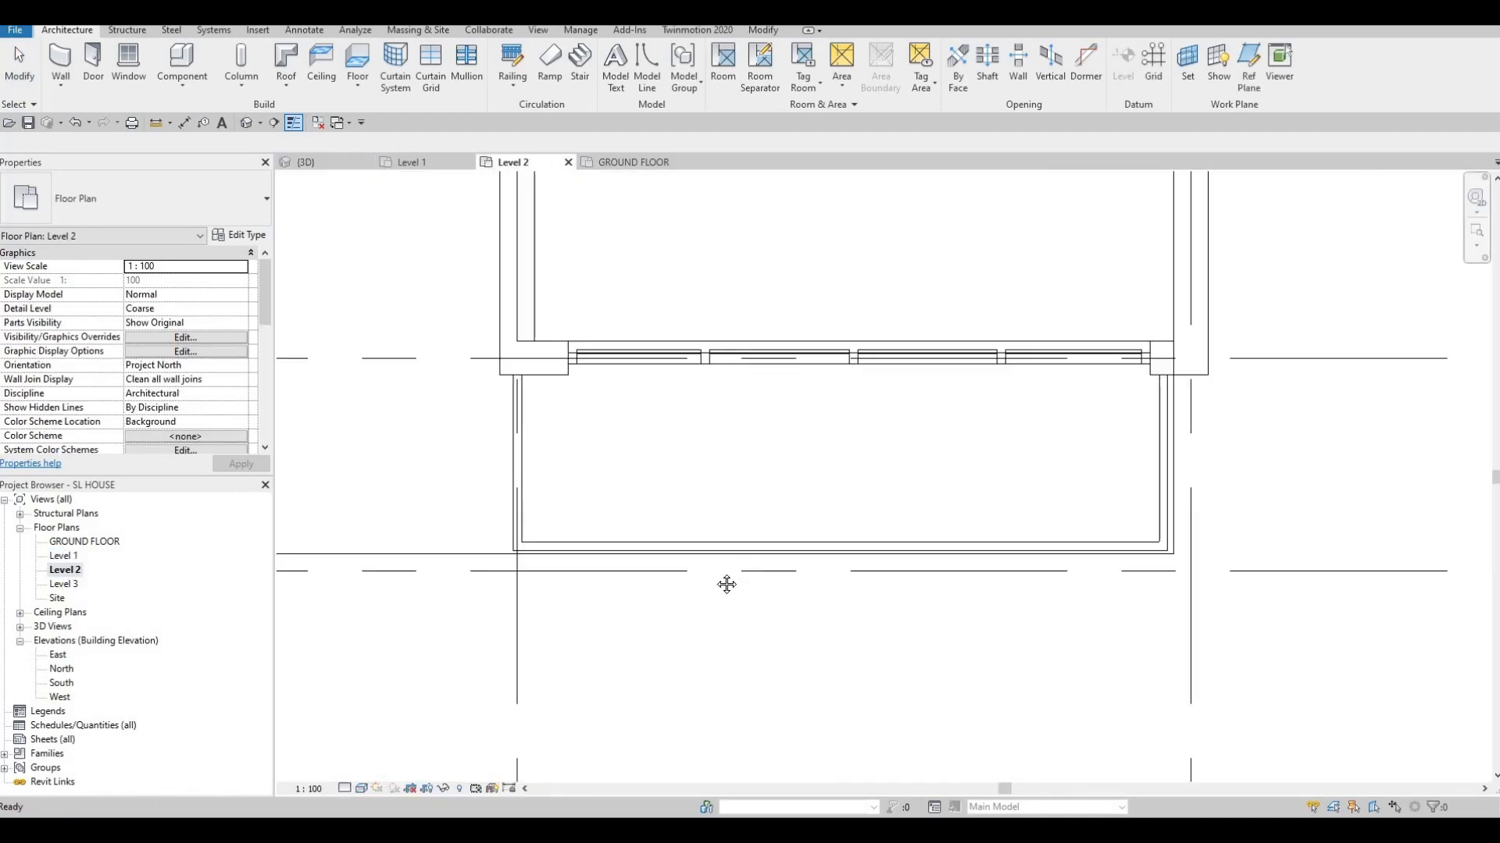
scroll(769, 408, down, 4)
middle_drag(769, 409, 707, 535)
scroll(633, 462, down, 3)
middle_drag(633, 462, 635, 620)
scroll(724, 390, up, 1)
middle_drag(724, 390, 719, 492)
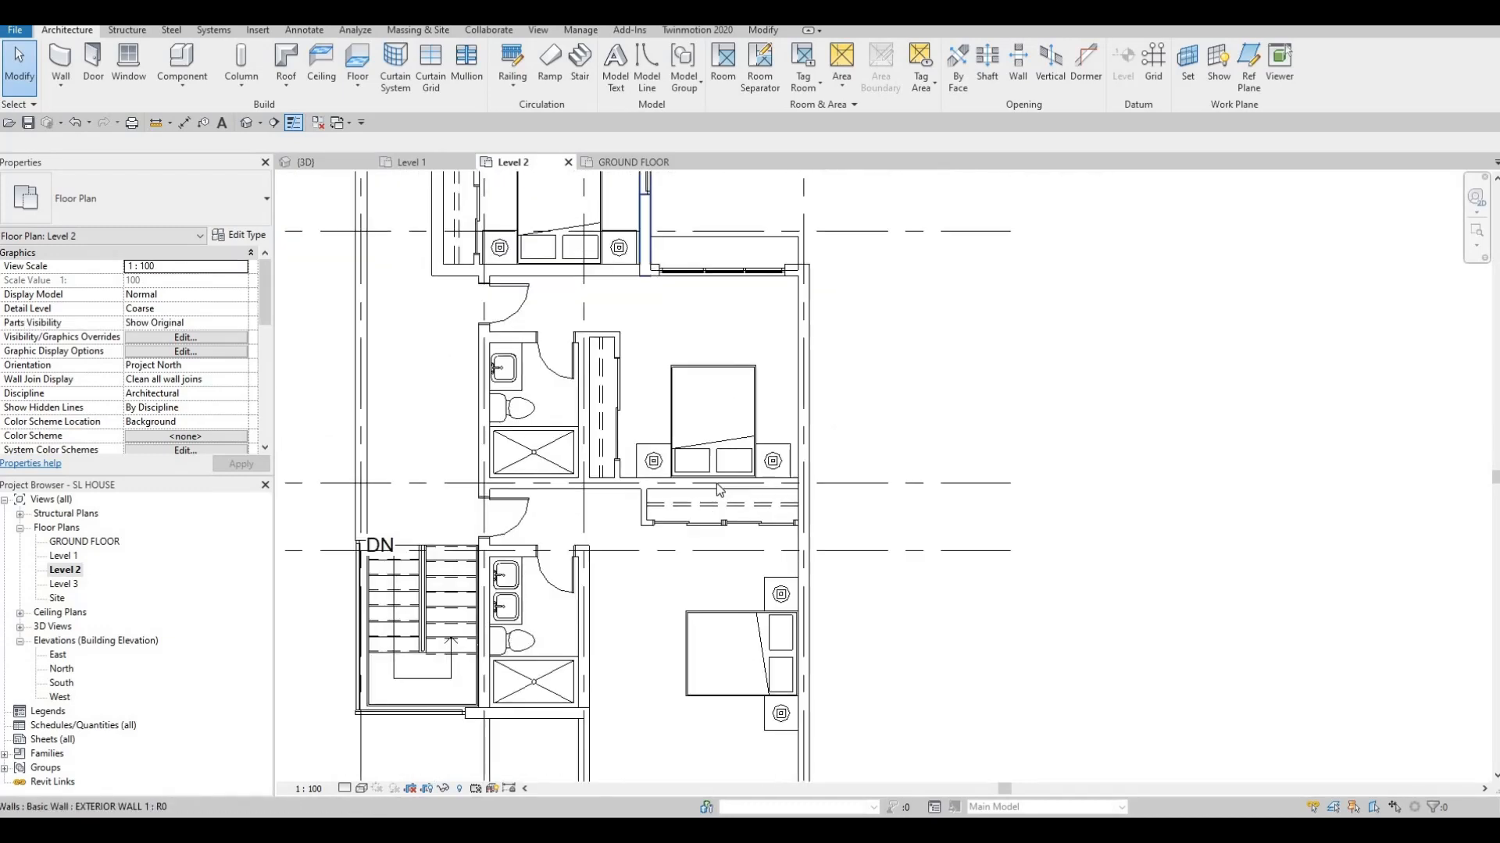
middle_drag(621, 247, 546, 472)
scroll(718, 470, up, 2)
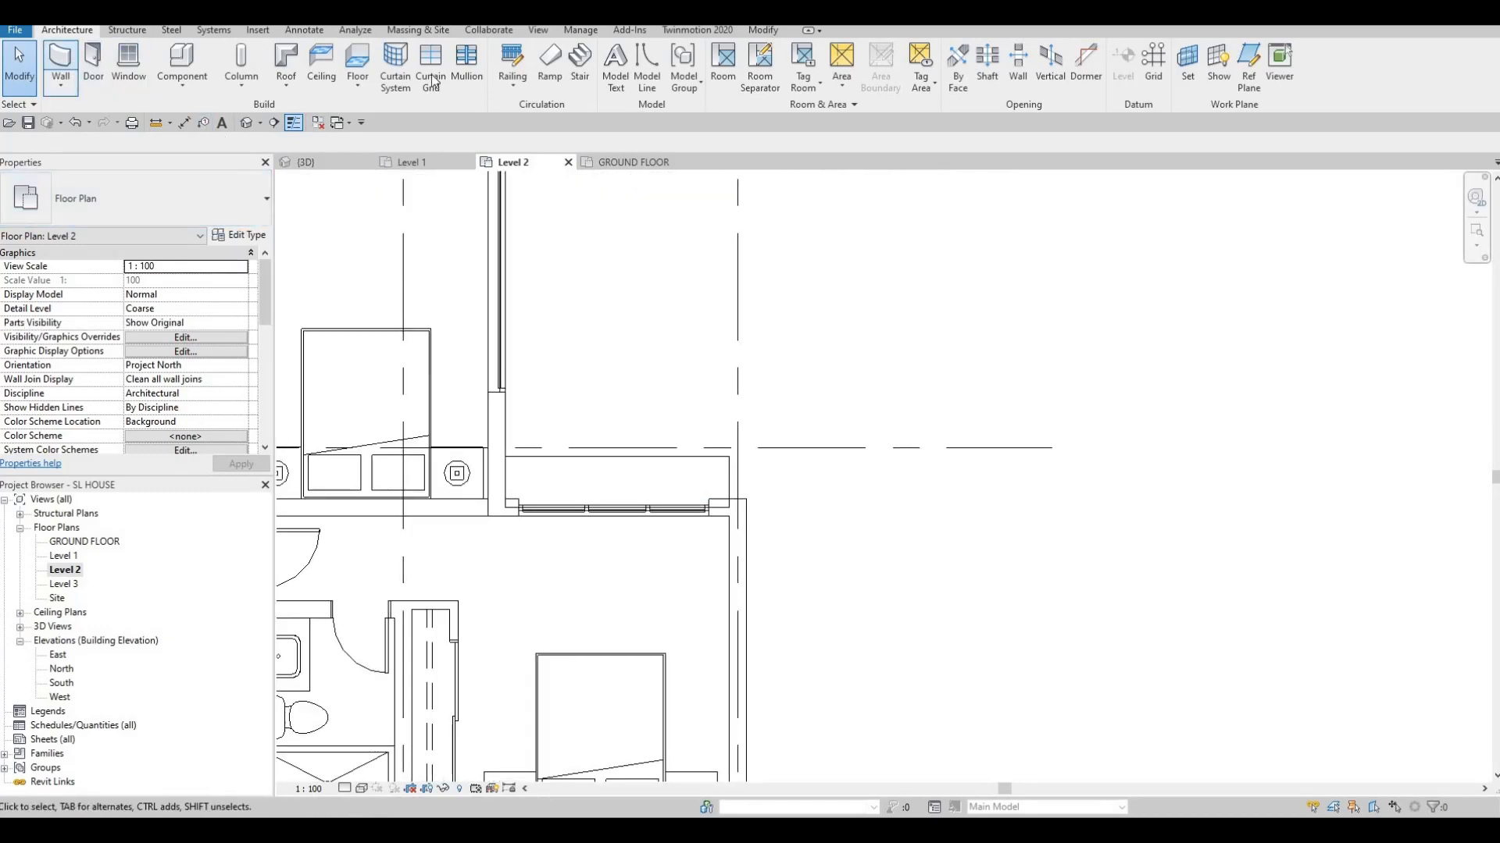
Cancel the mistakenly started Mullion tool to get ready for the railing path sketch
click(448, 56)
key(Escape)
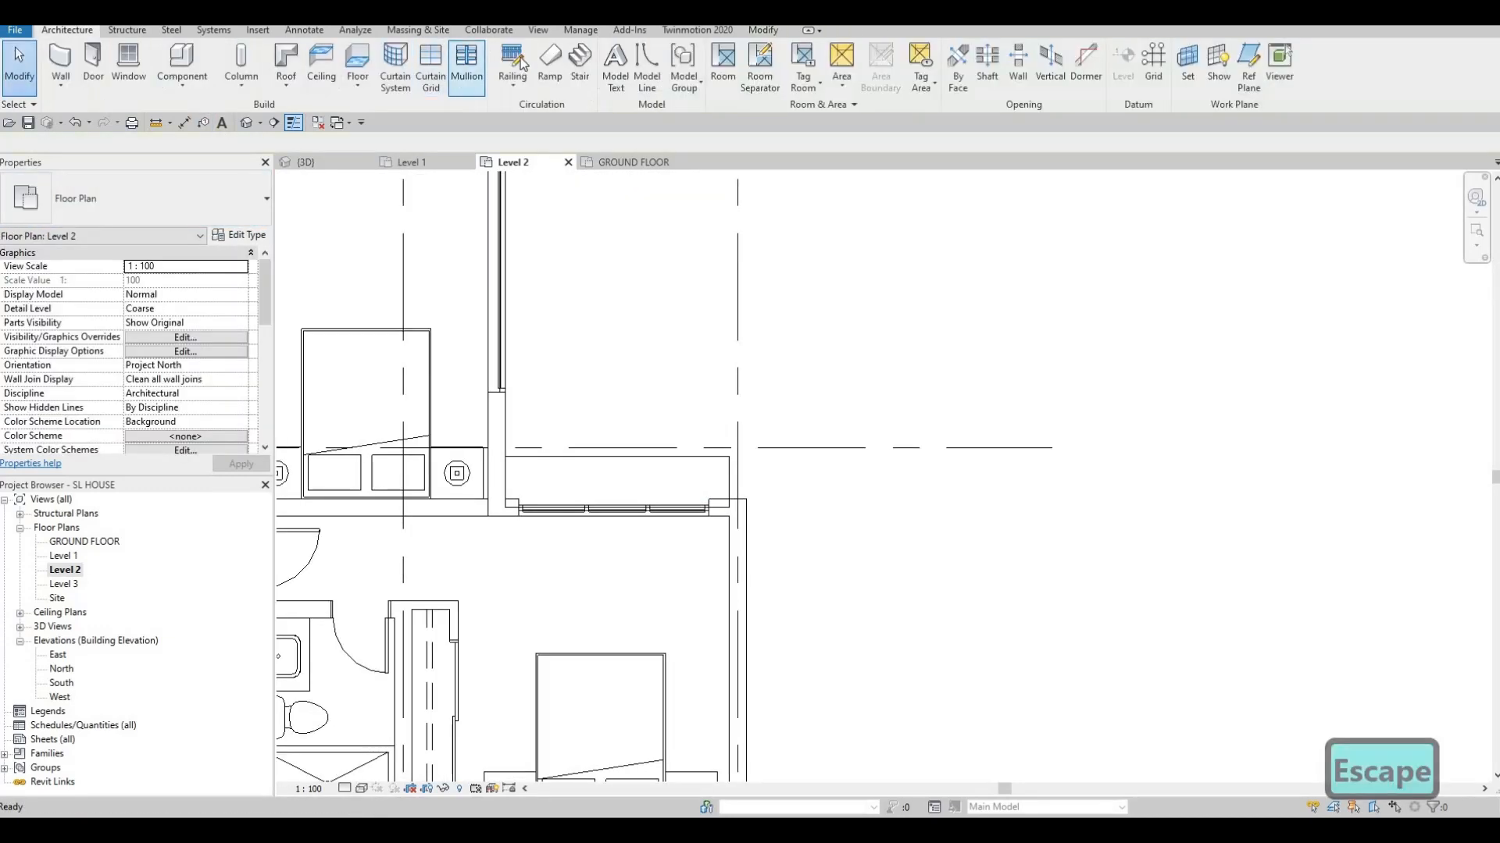
scroll(619, 435, up, 3)
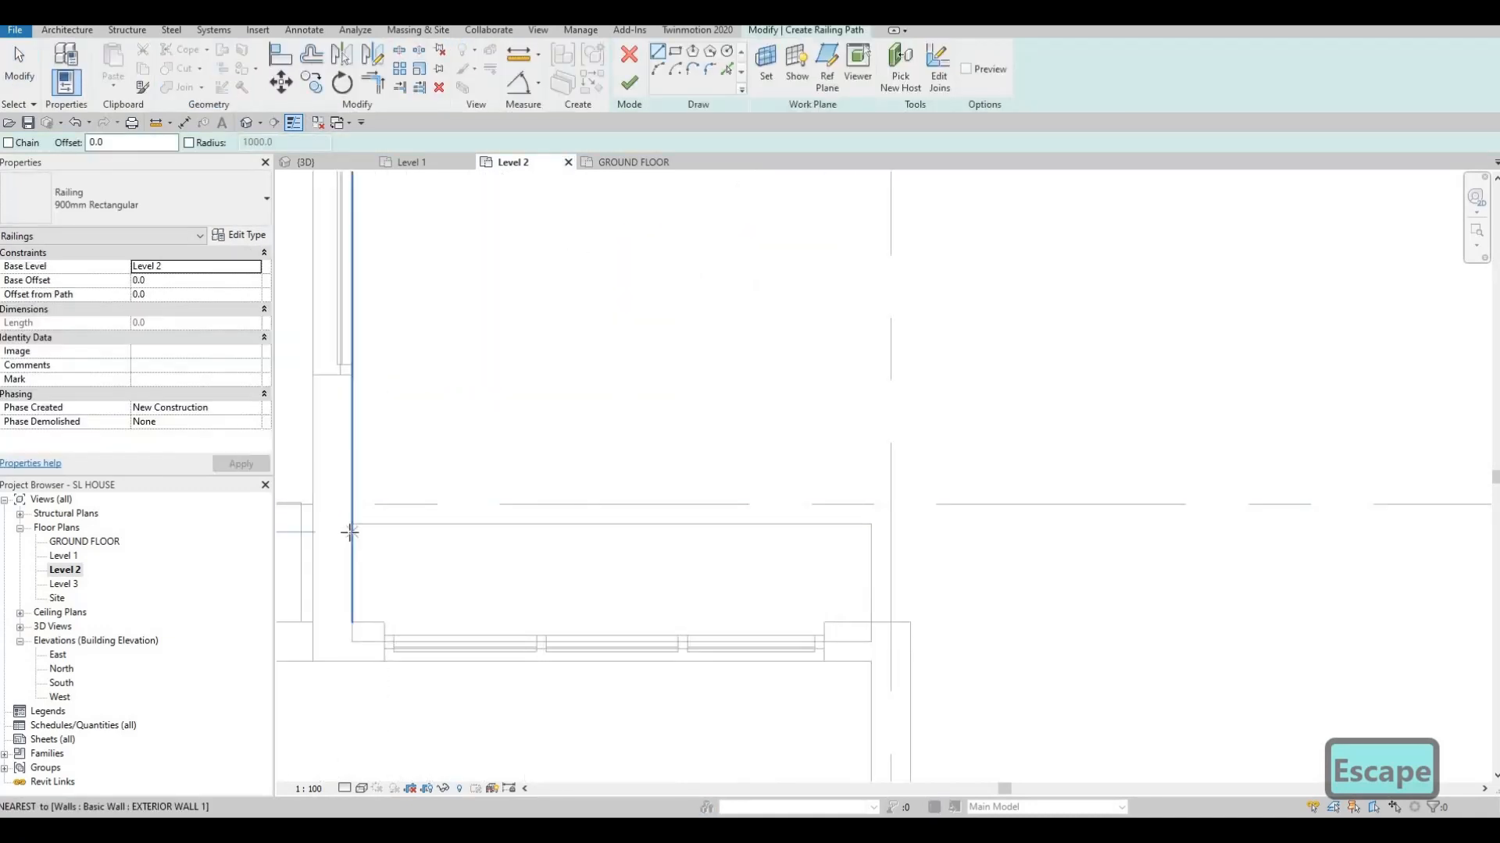
Sketch the second balcony's 3040 railing path from the left wall across and down to the right wall
click(352, 533)
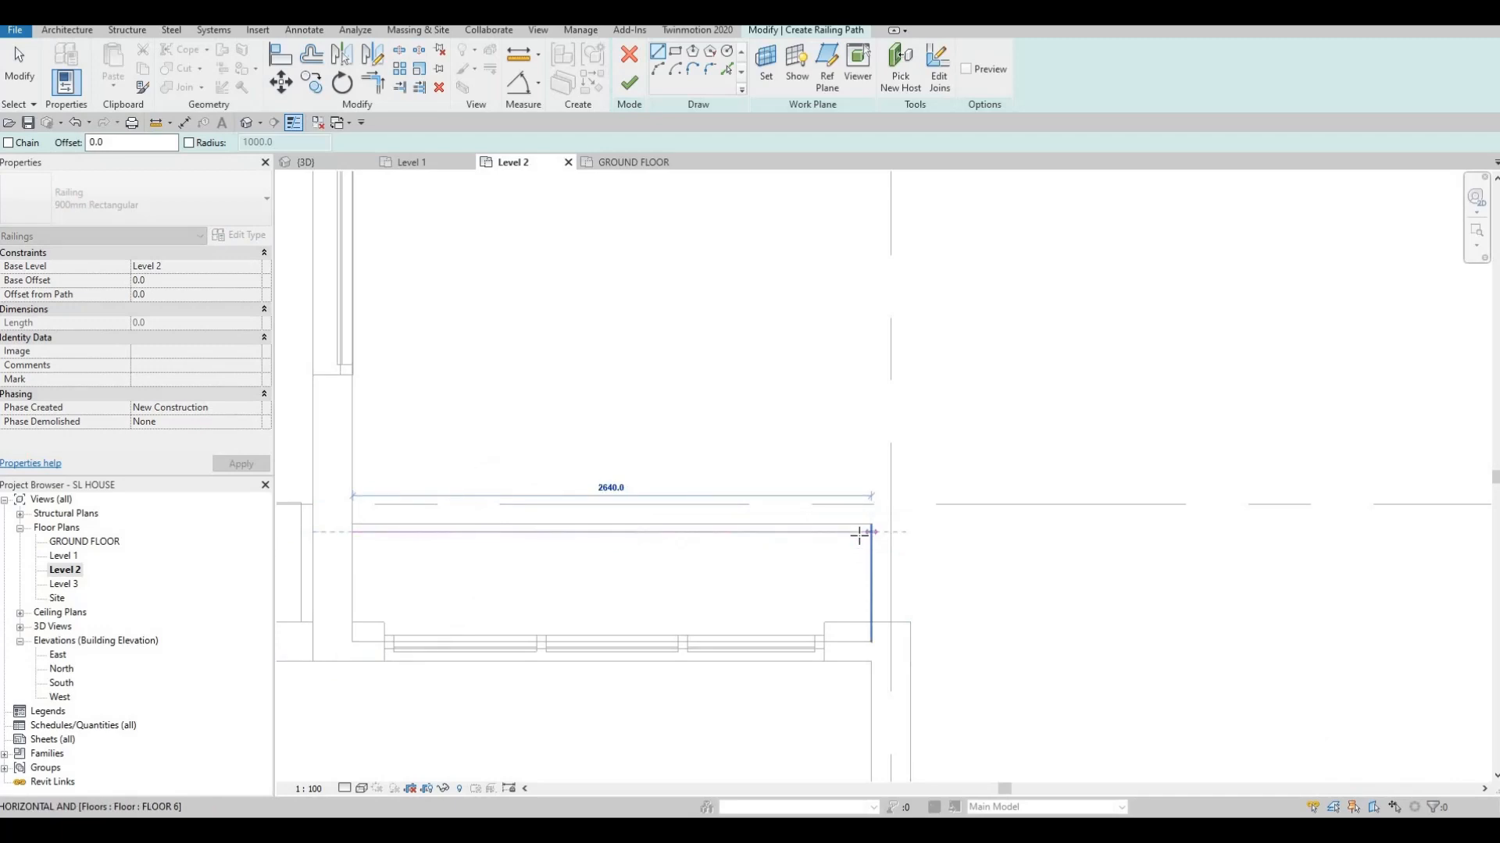
click(856, 534)
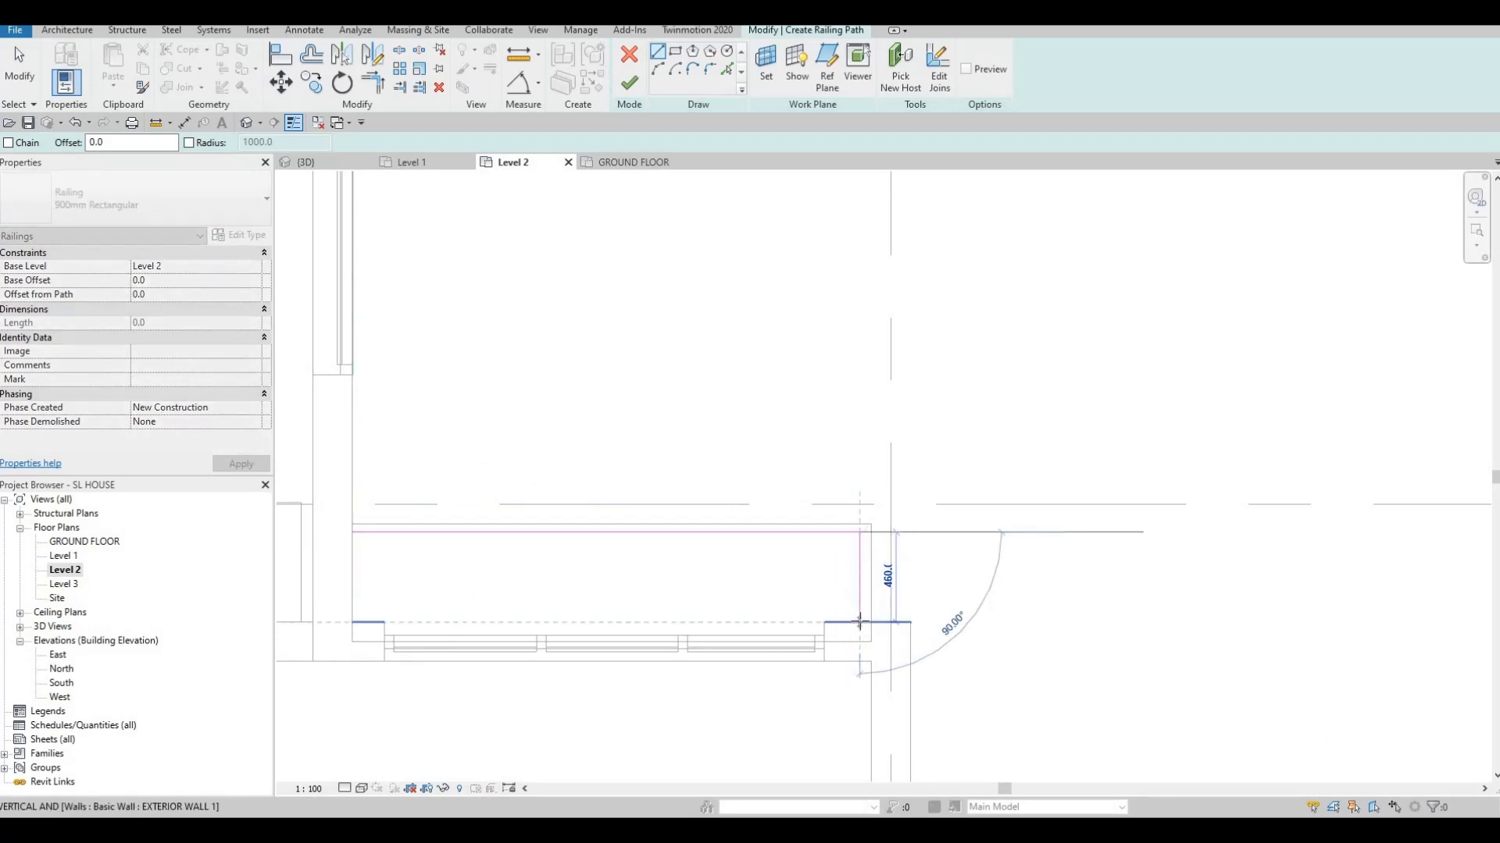
click(860, 622)
key(Escape)
key(Escape)
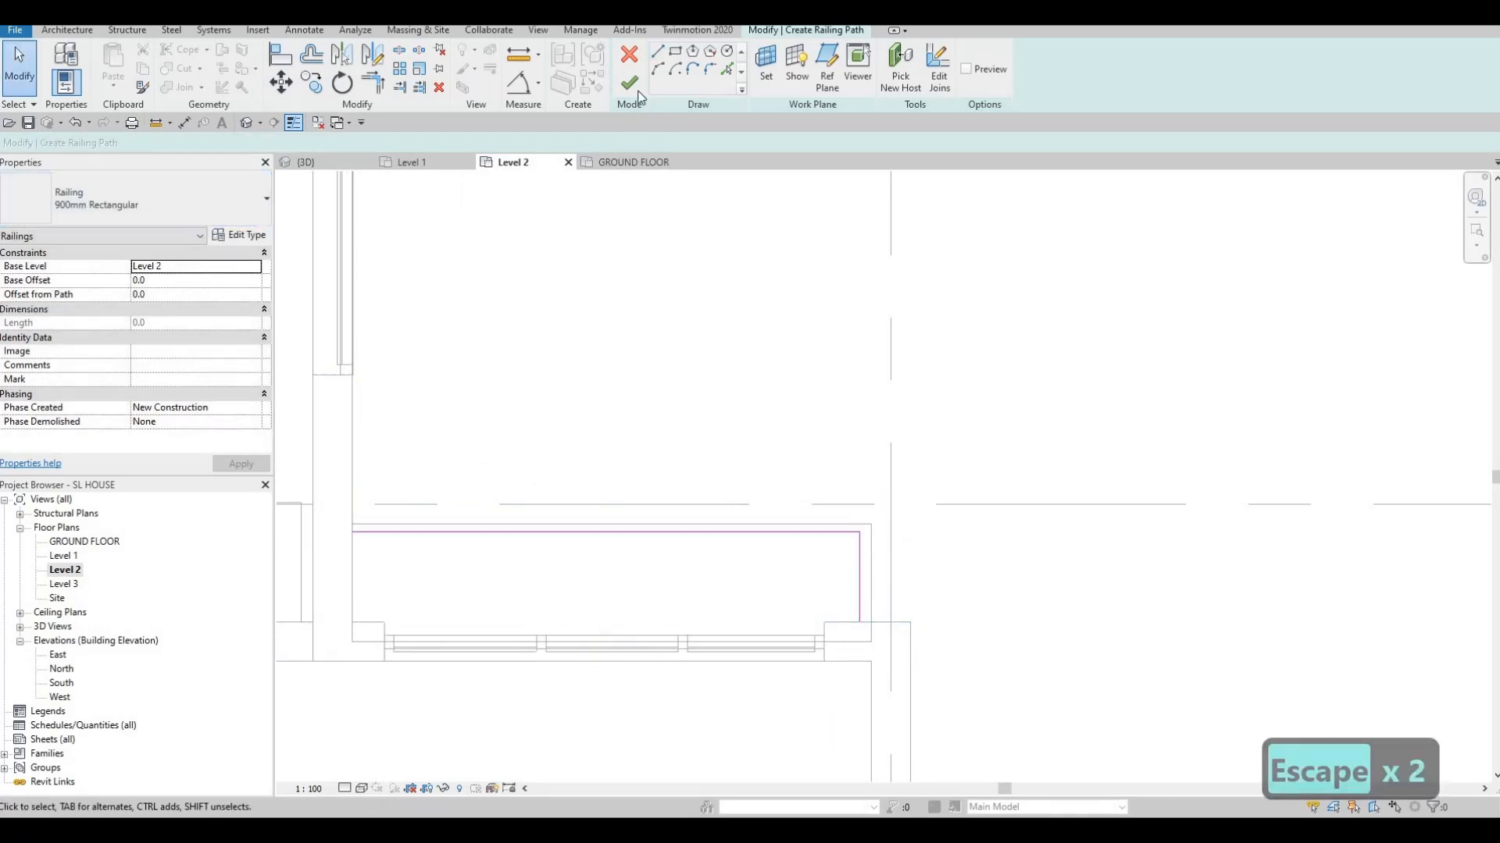
click(253, 125)
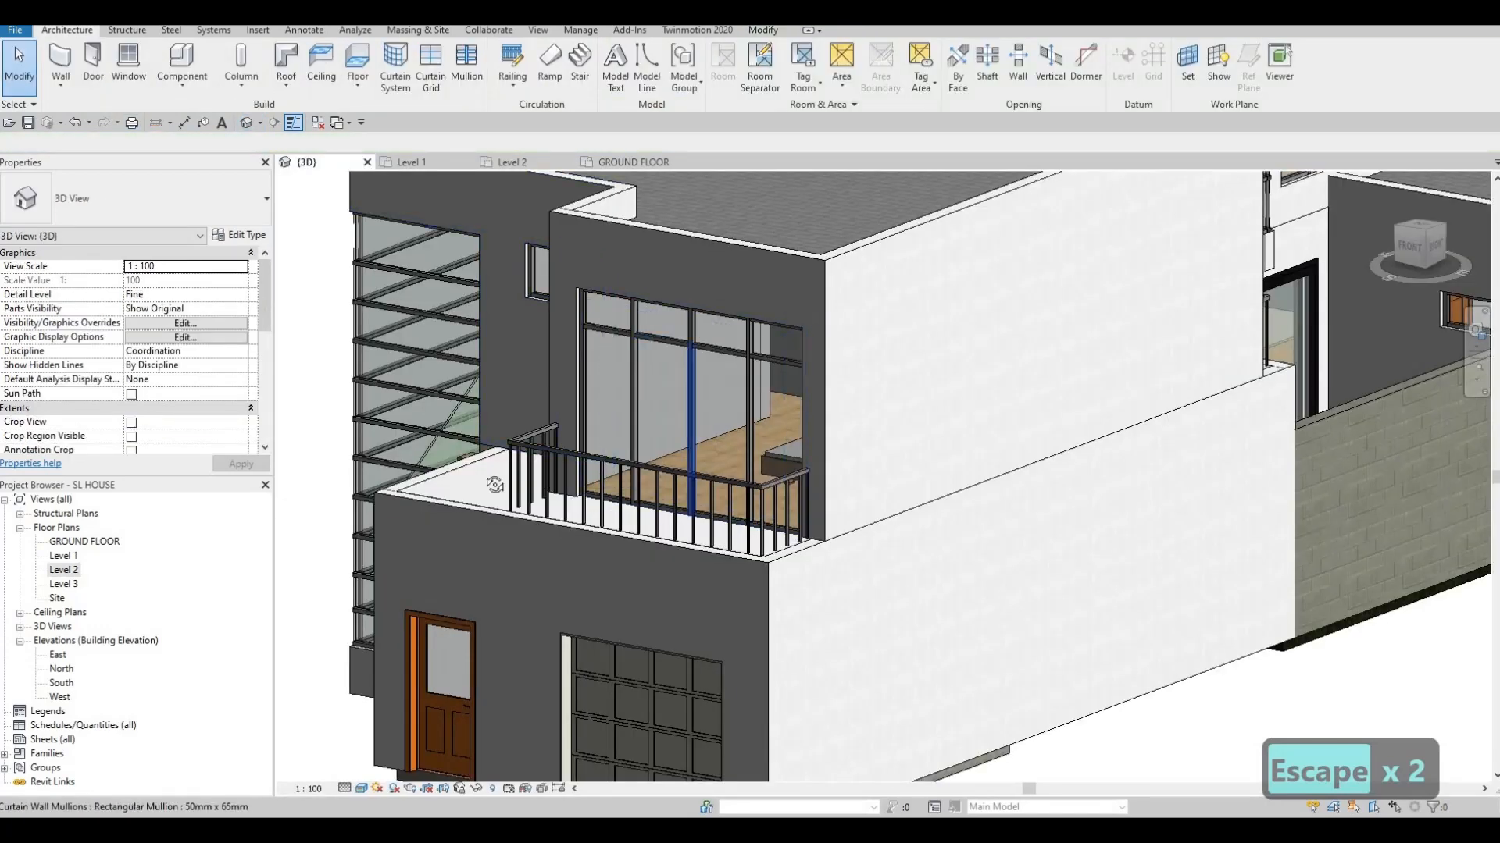
Shift the second balcony railing's long and short path lines so it wraps the side edge, now 3380 long
shift+middle_drag(497, 486, 769, 563)
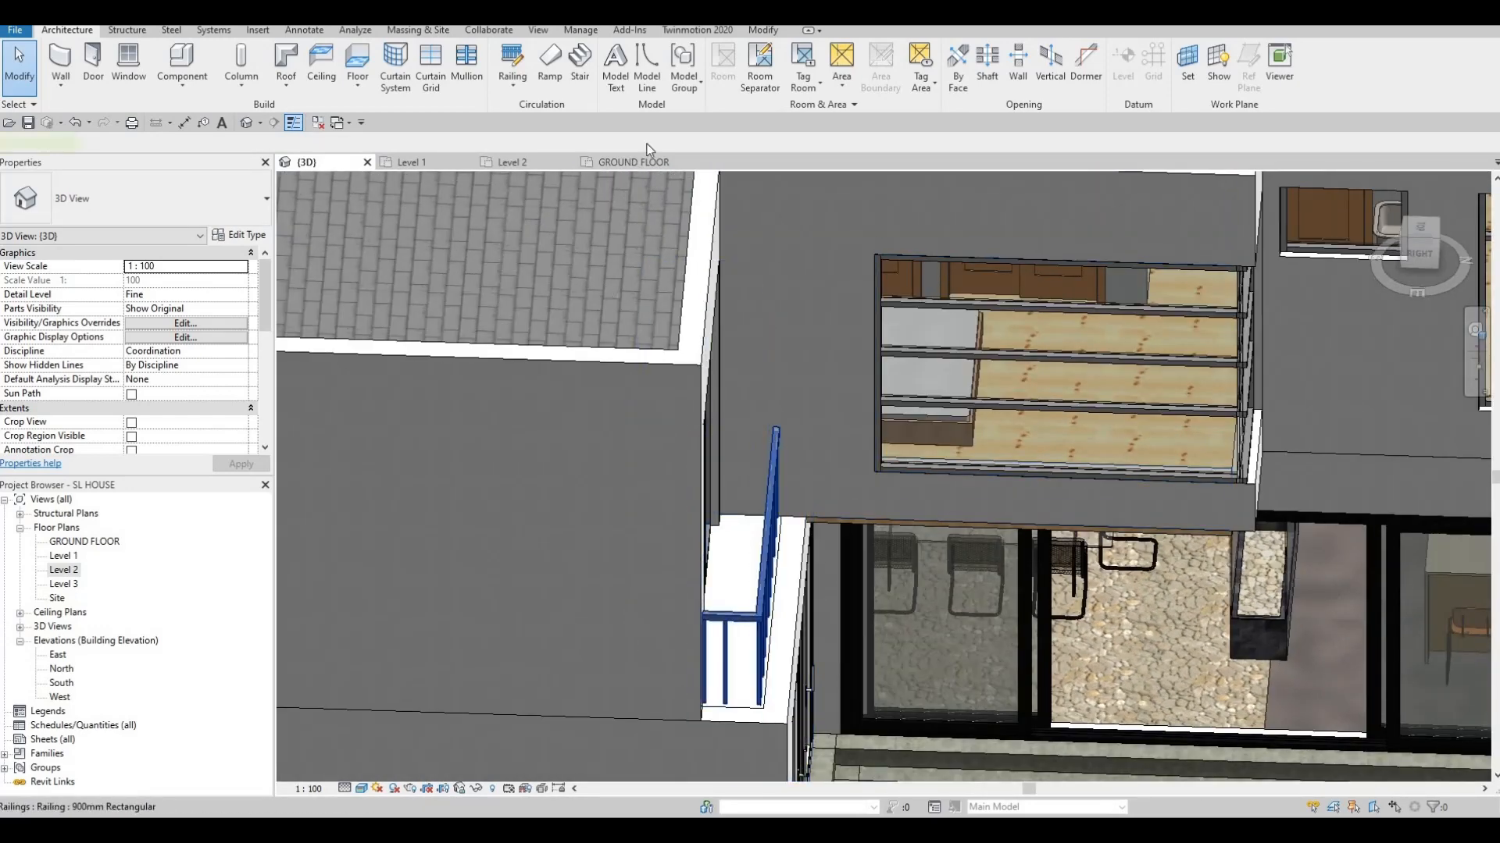
click(769, 562)
double_click(773, 625)
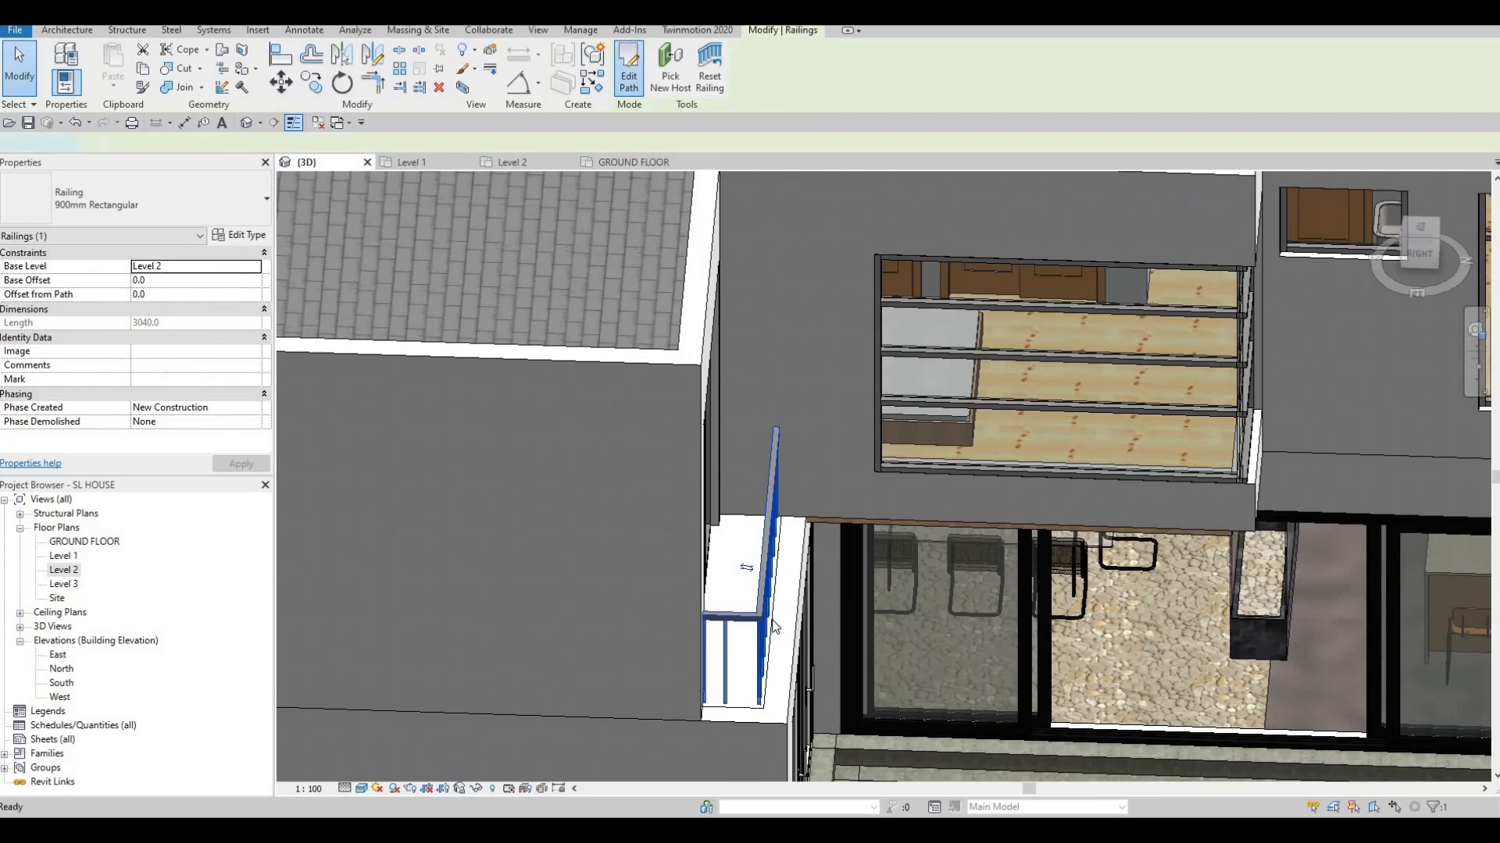
drag(795, 614, 792, 610)
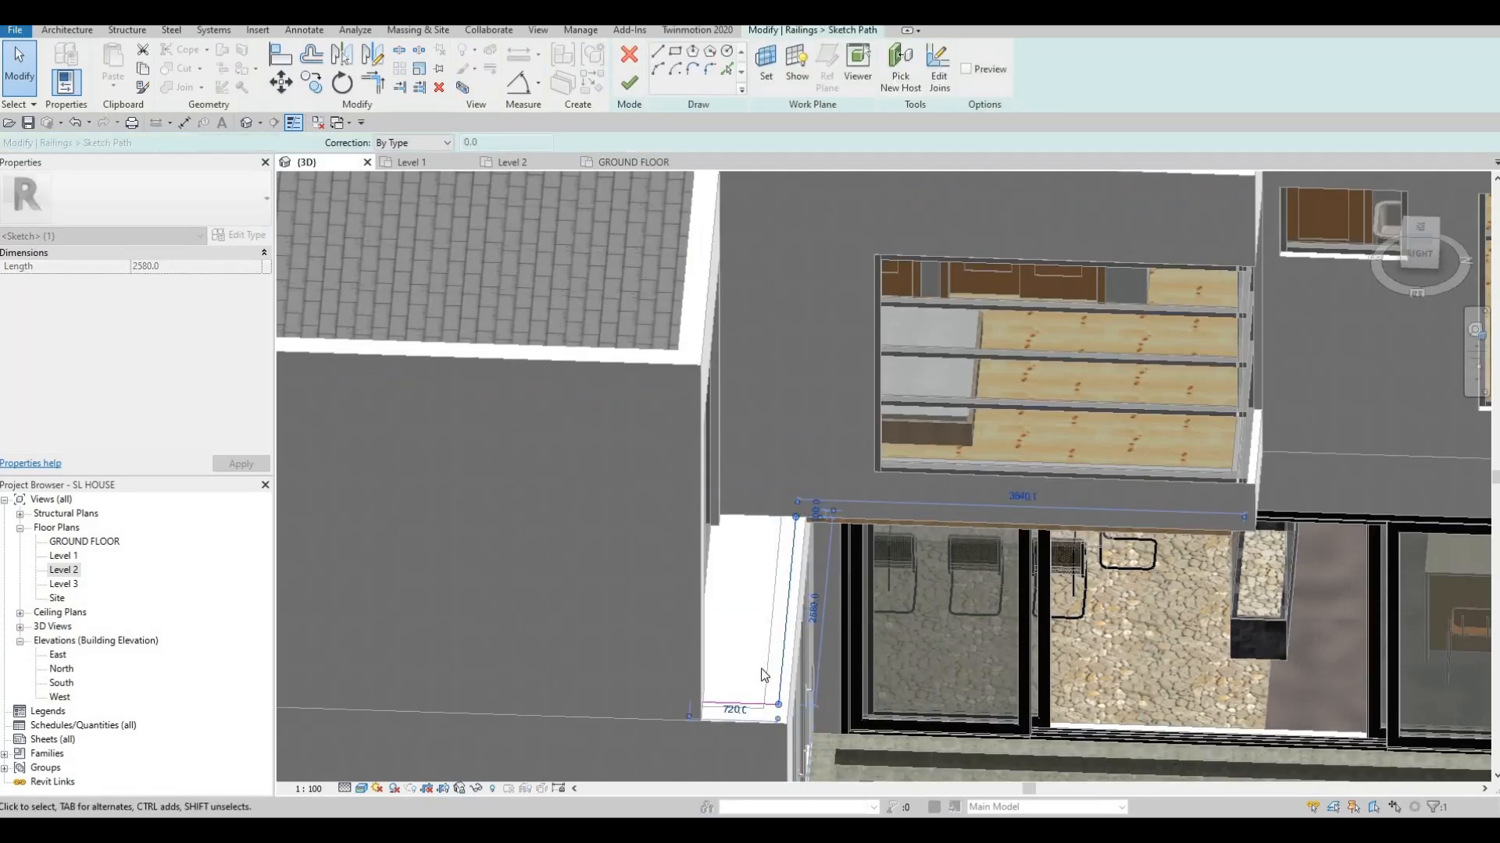
shift+middle_drag(542, 717, 659, 572)
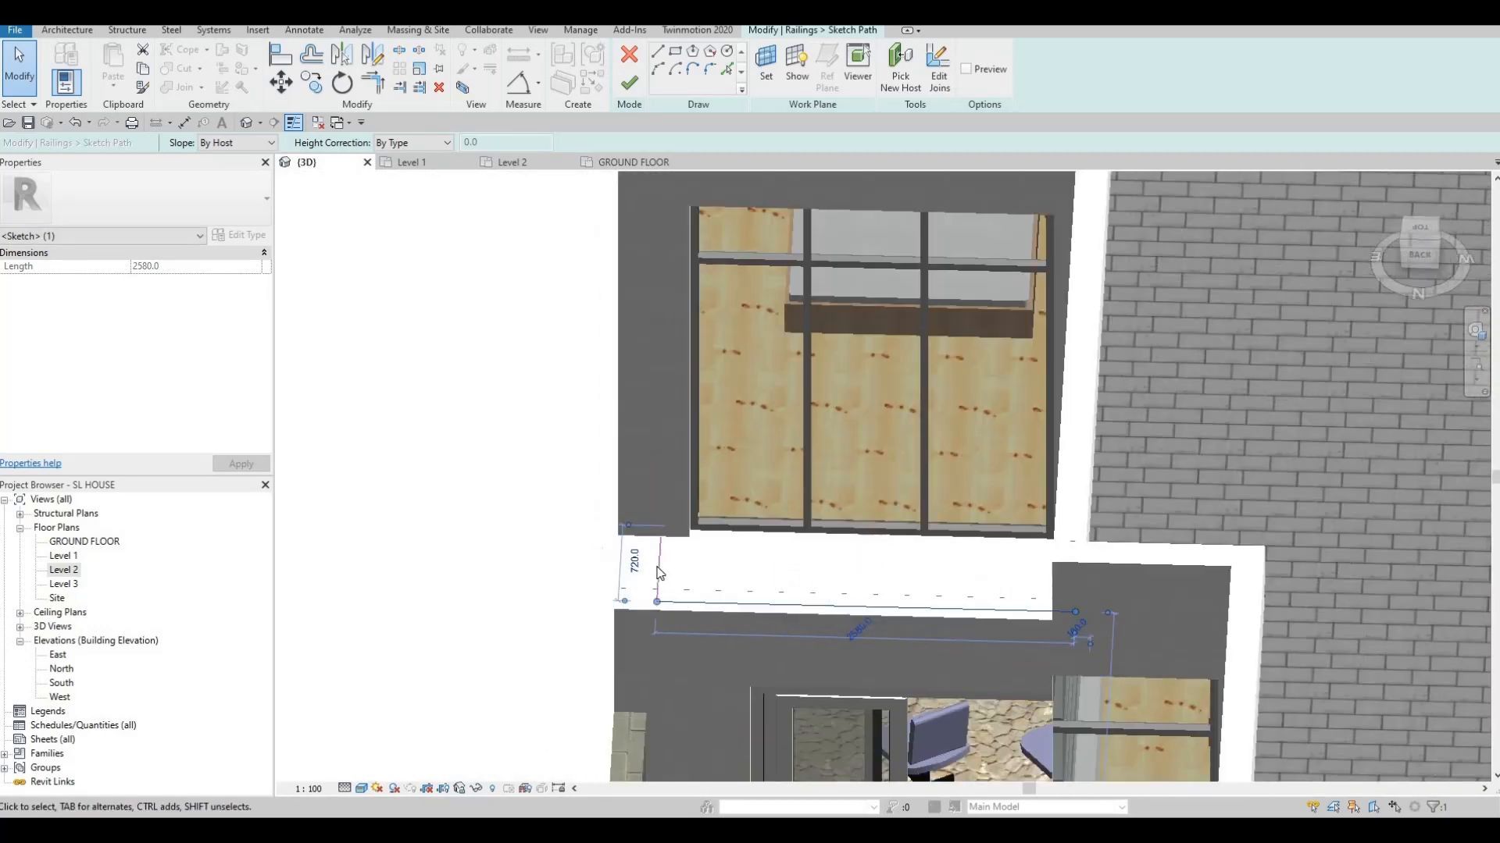
click(656, 564)
drag(622, 571, 627, 573)
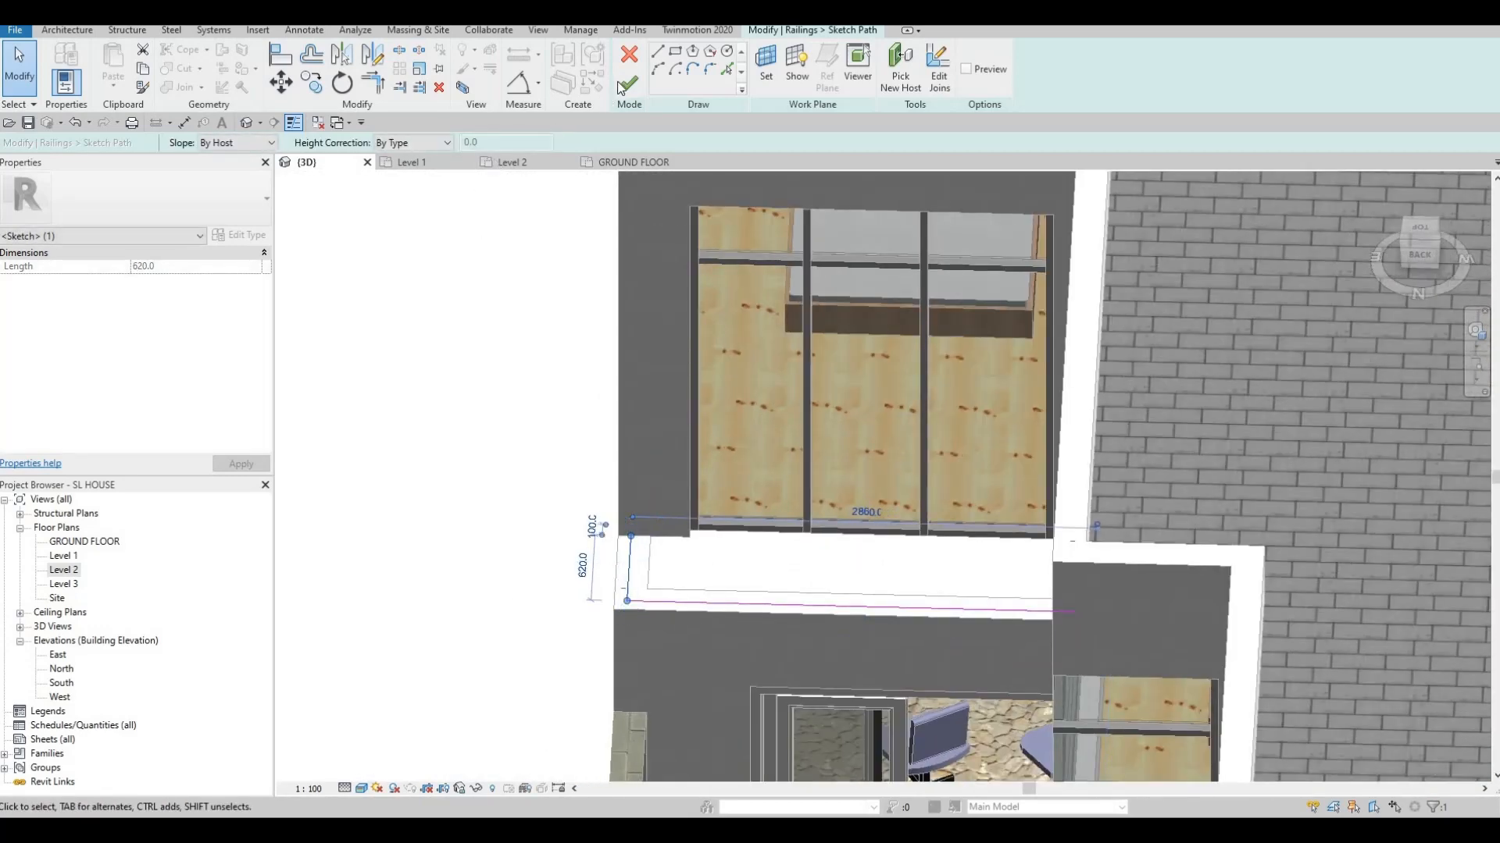
scroll(805, 324, down, 1)
mouse_move(805, 324)
shift+middle_down()
mouse_move(1115, 499)
mouse_move(989, 527)
mouse_move(800, 492)
mouse_move(766, 622)
mouse_move(763, 472)
mouse_move(823, 445)
mouse_move(587, 257)
shift+middle_up()
key(Escape)
Move the upper balcony railing's side path line onto the wall's outer face, lengthening it to 6190
click(588, 256)
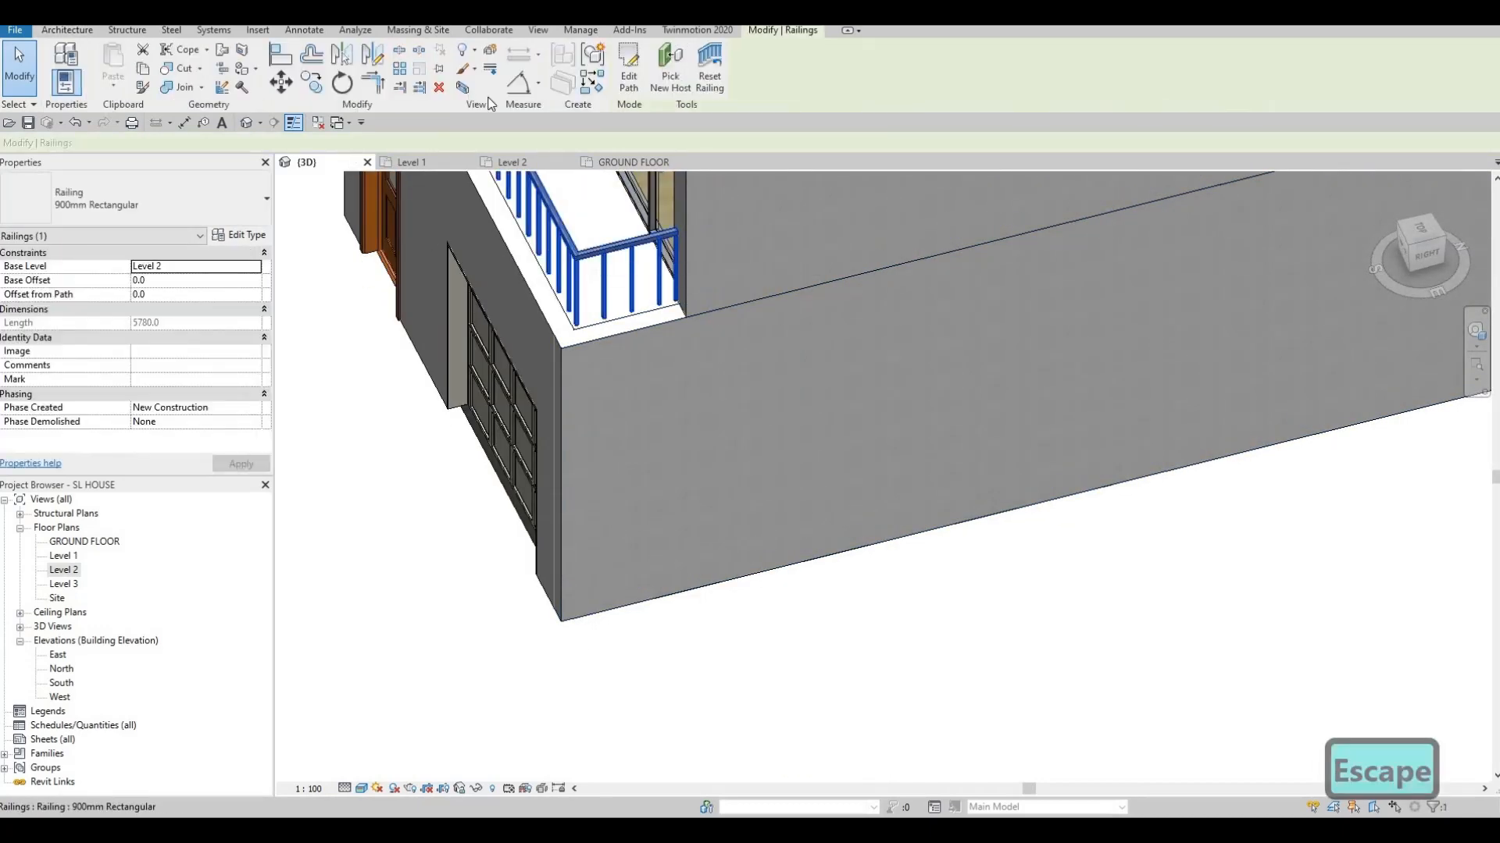
click(628, 72)
middle_drag(555, 275, 687, 451)
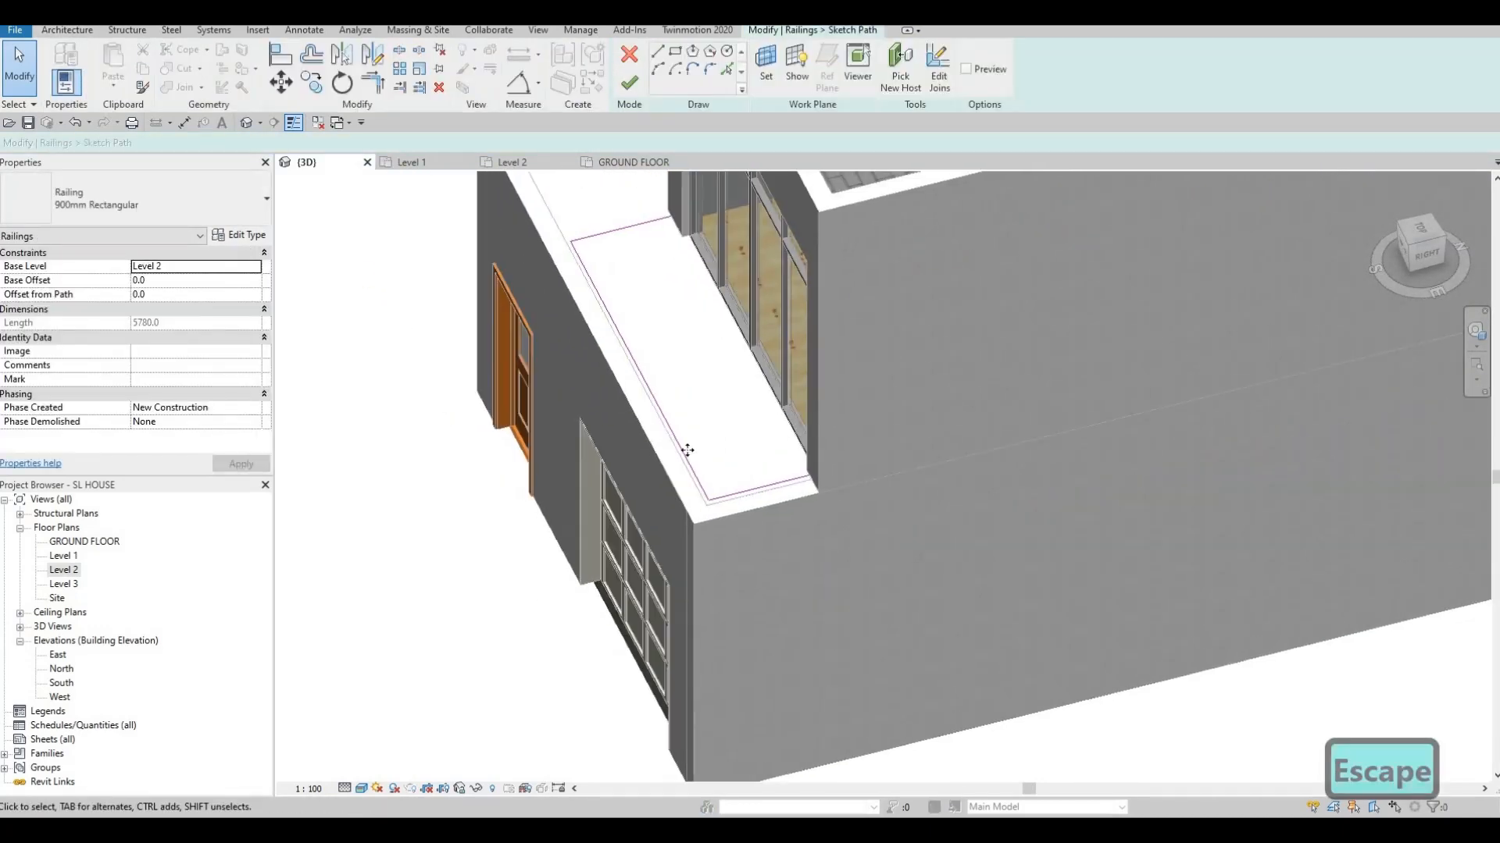
click(674, 453)
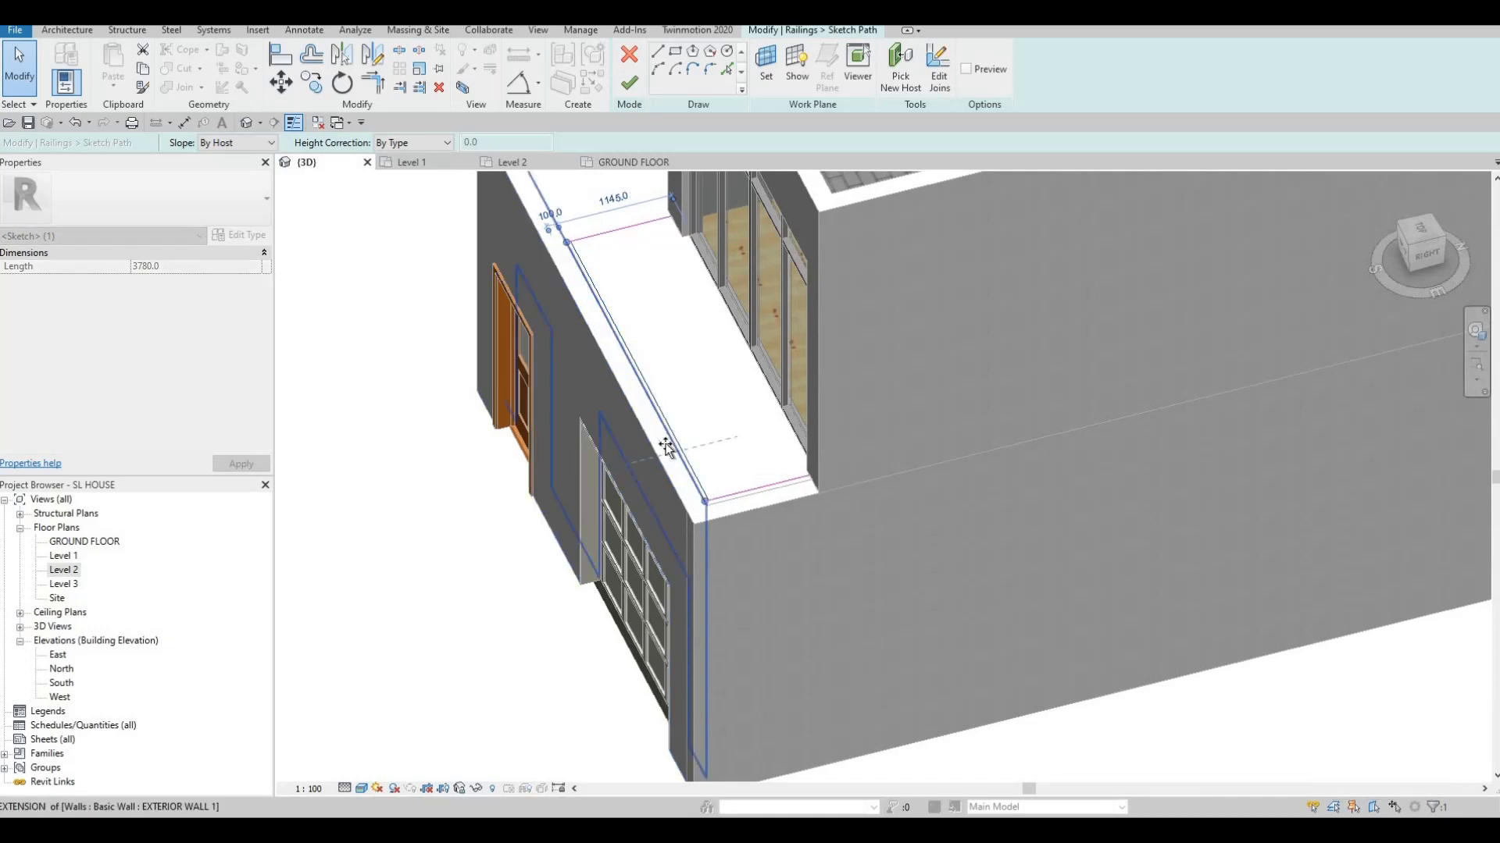
drag(714, 470, 732, 511)
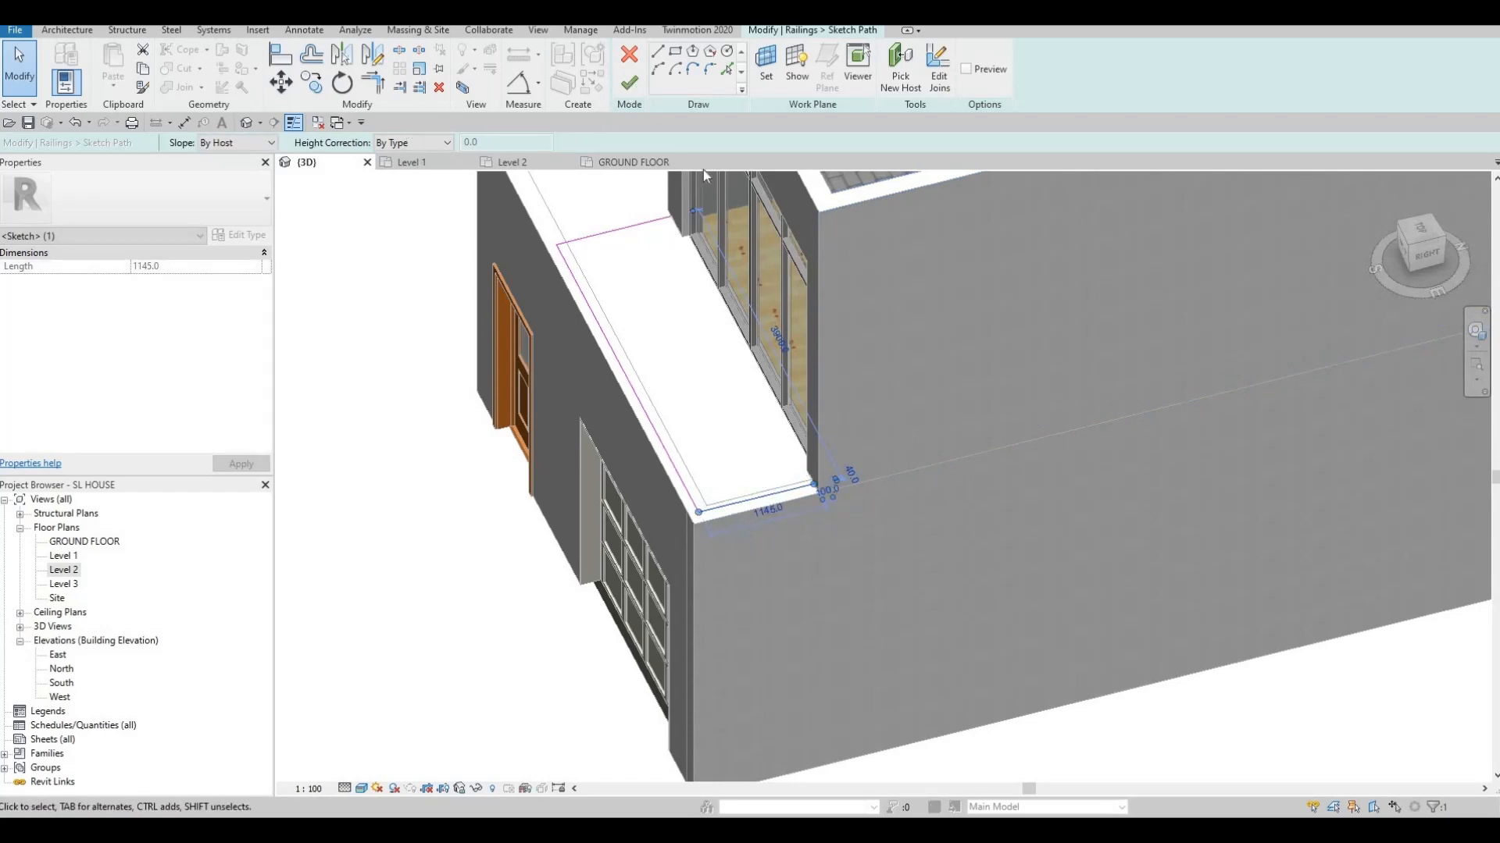
mouse_move(872, 431)
middle_down()
mouse_move(739, 495)
mouse_move(700, 544)
middle_up()
scroll(868, 476, down, 3)
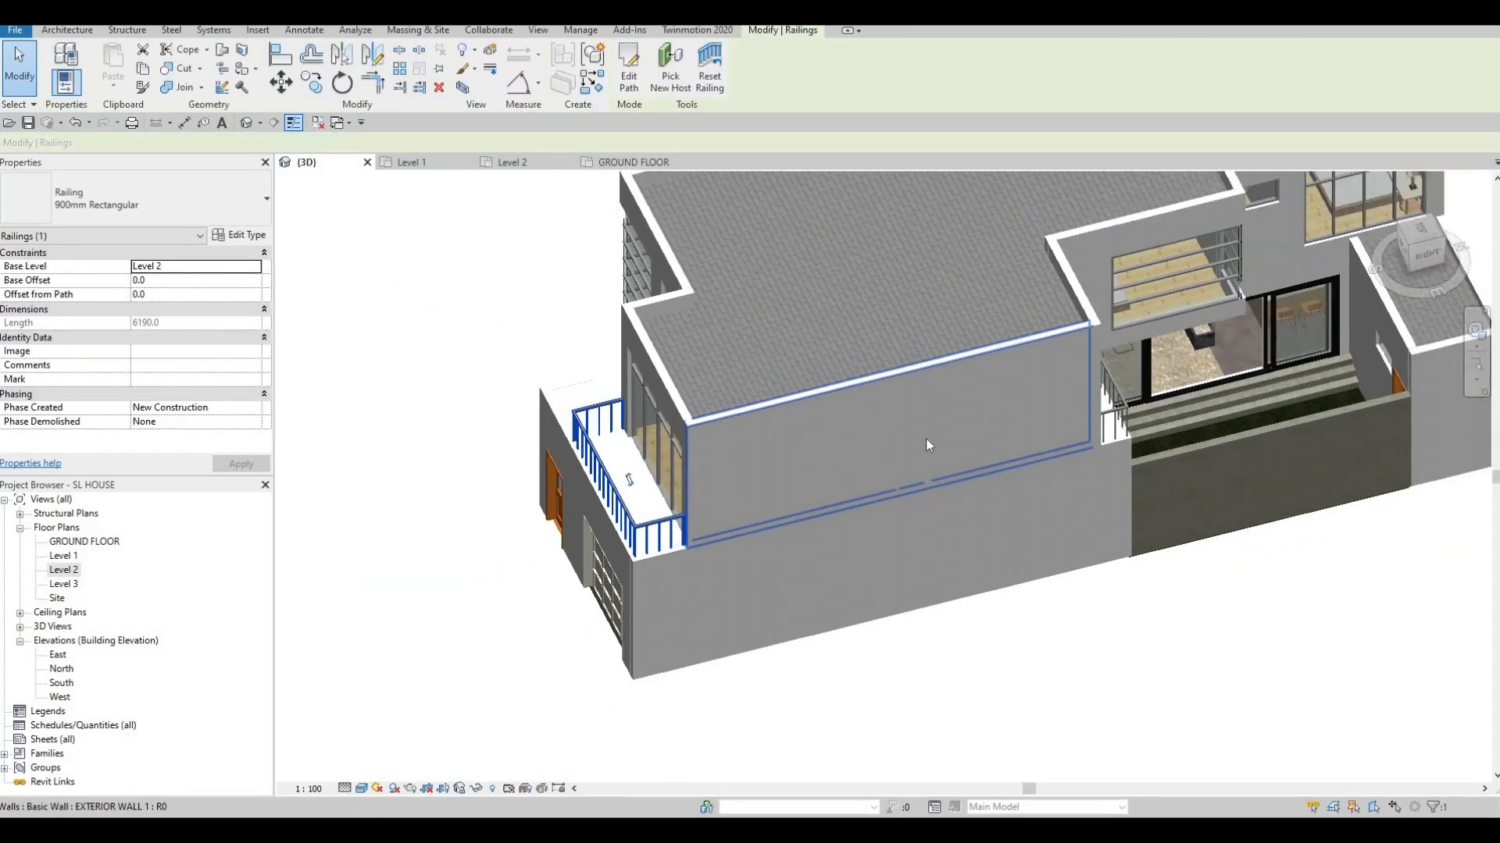
mouse_move(871, 460)
middle_down()
mouse_move(827, 425)
mouse_move(711, 415)
mouse_move(1161, 294)
mouse_move(1111, 294)
mouse_move(1091, 361)
middle_up()
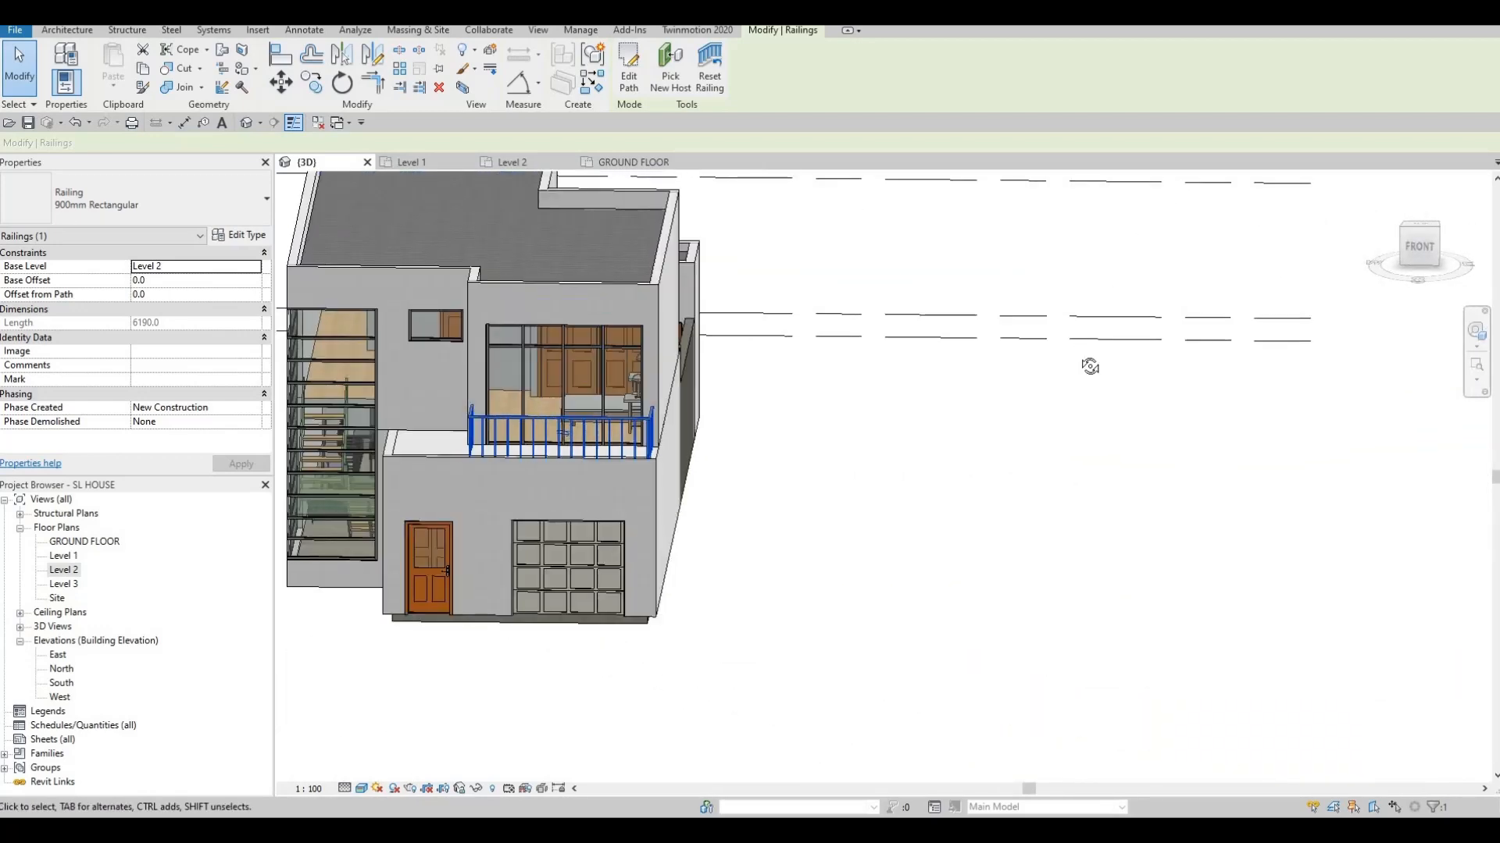
shift+middle_drag(827, 357, 445, 334)
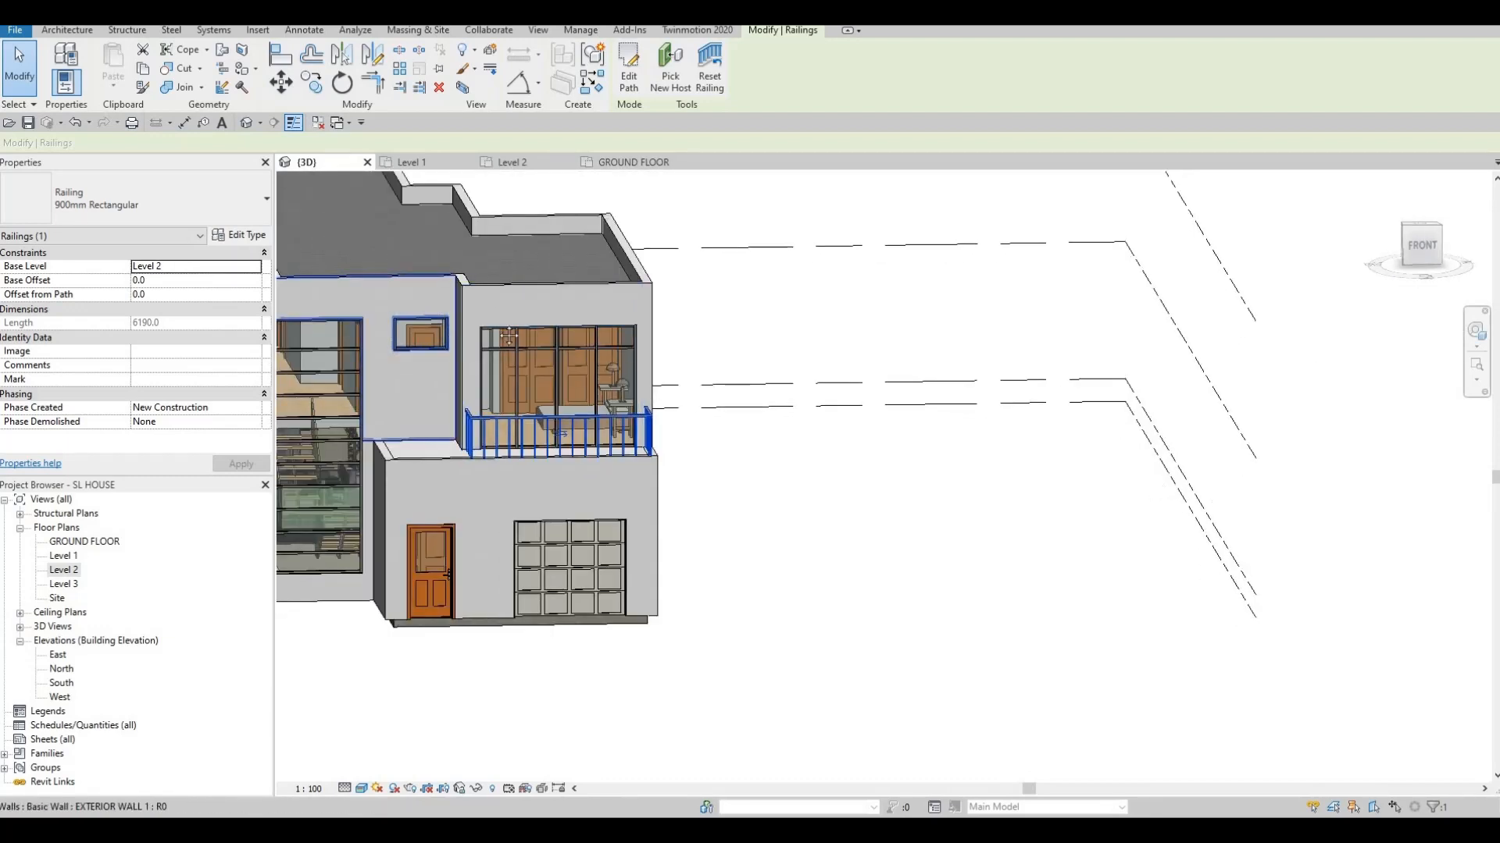
shift+middle_drag(529, 298, 504, 453)
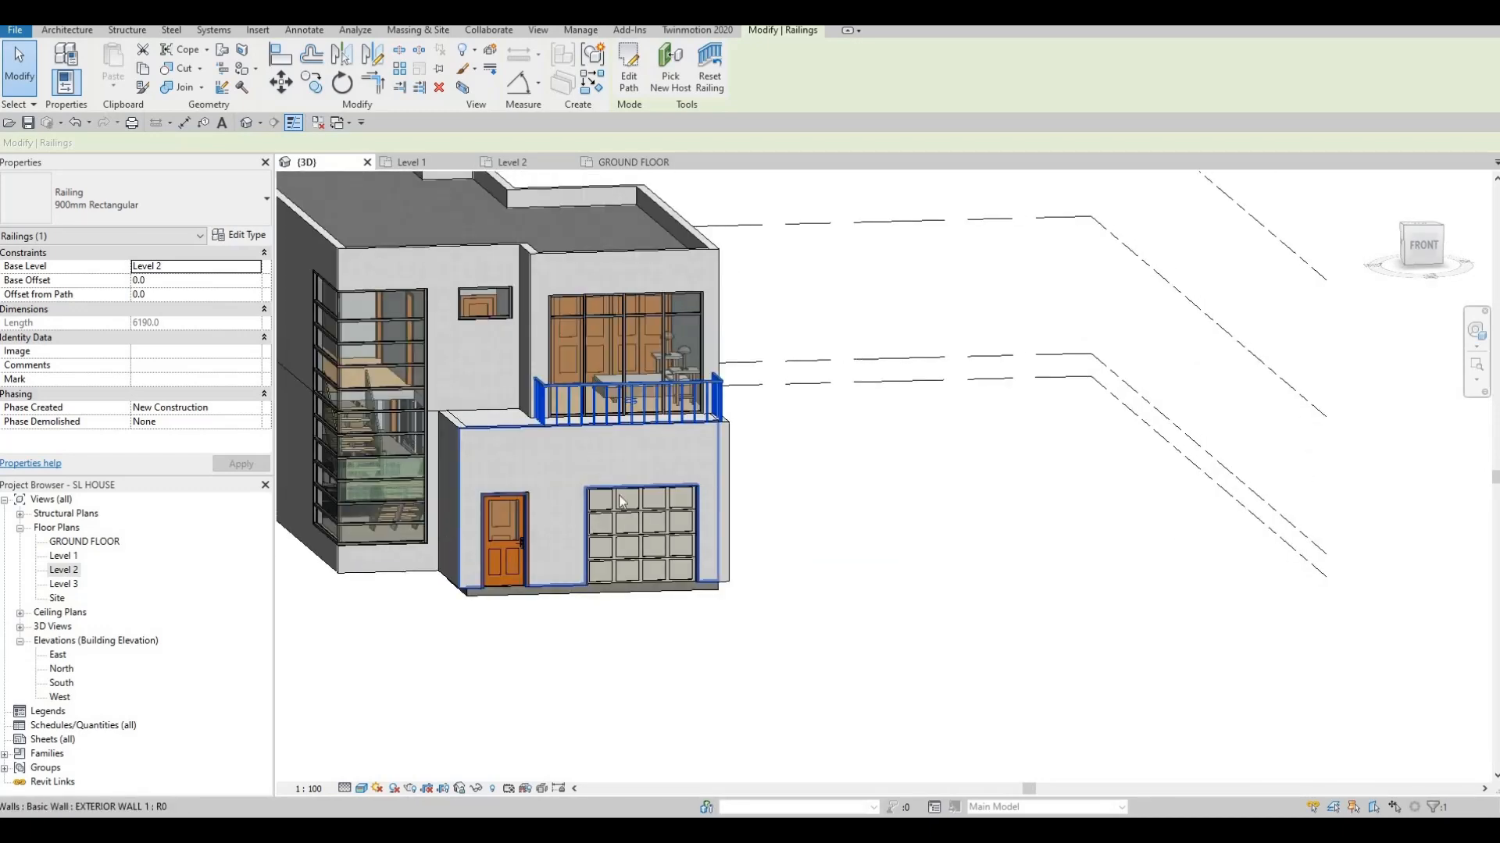
shift+middle_drag(612, 456, 756, 402)
scroll(898, 469, up, 4)
click(756, 396)
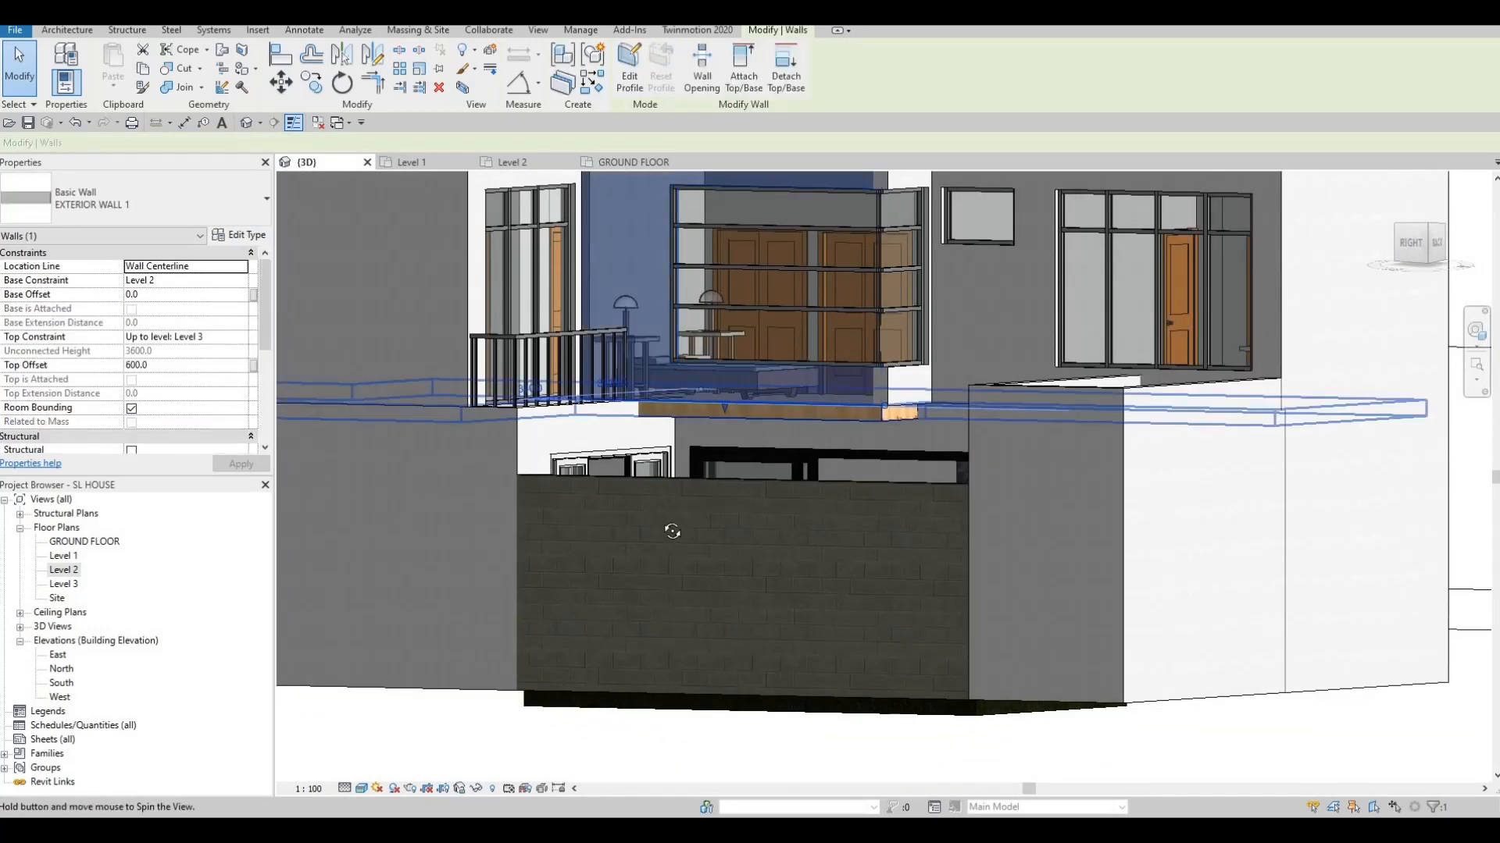
shift+middle_drag(670, 529, 723, 414)
scroll(720, 414, up, 3)
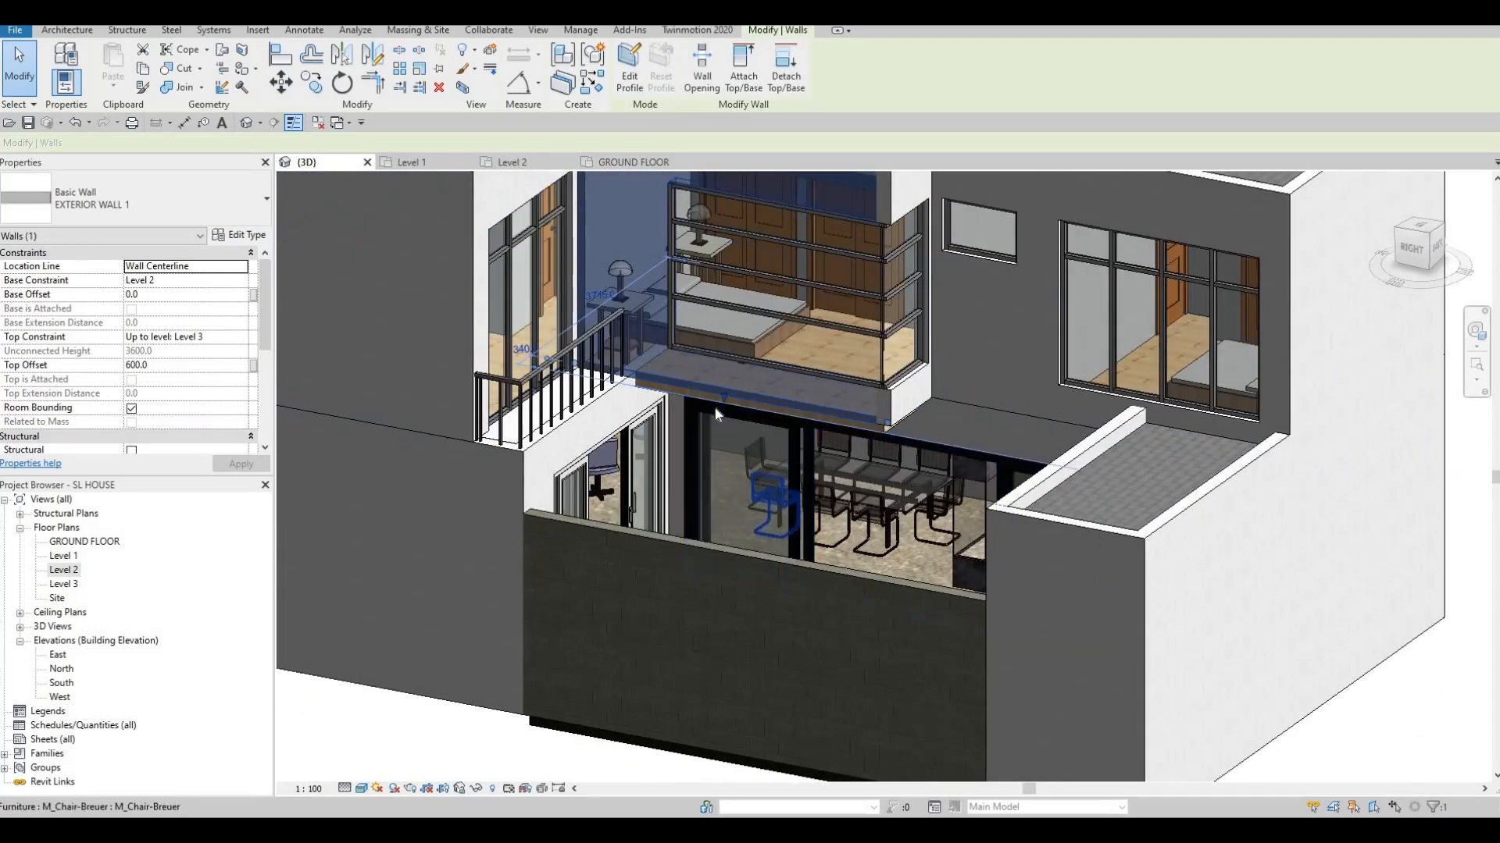
scroll(727, 395, up, 3)
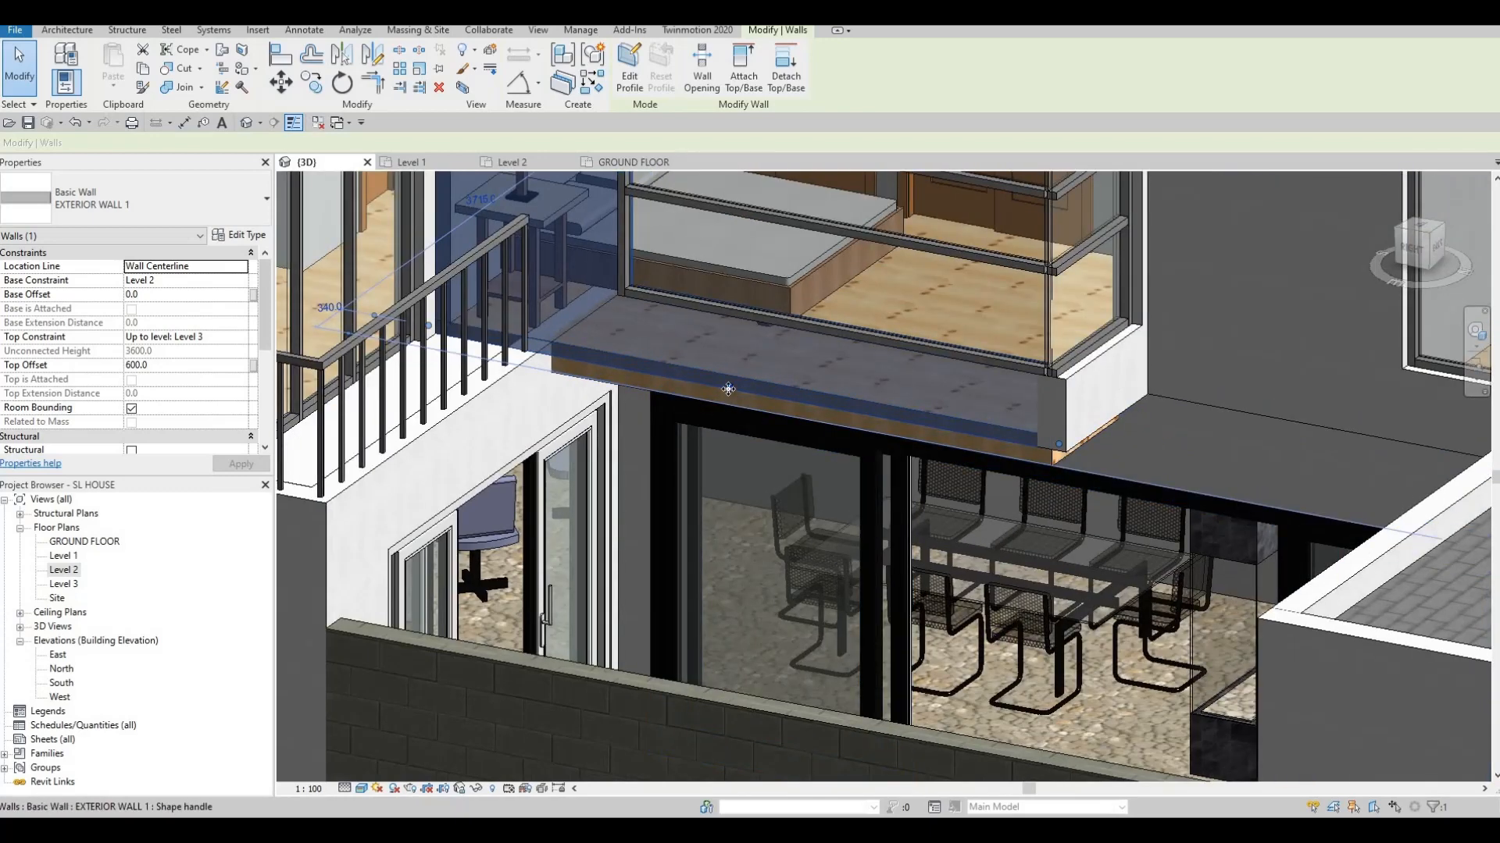
shift+middle_drag(717, 296, 771, 442)
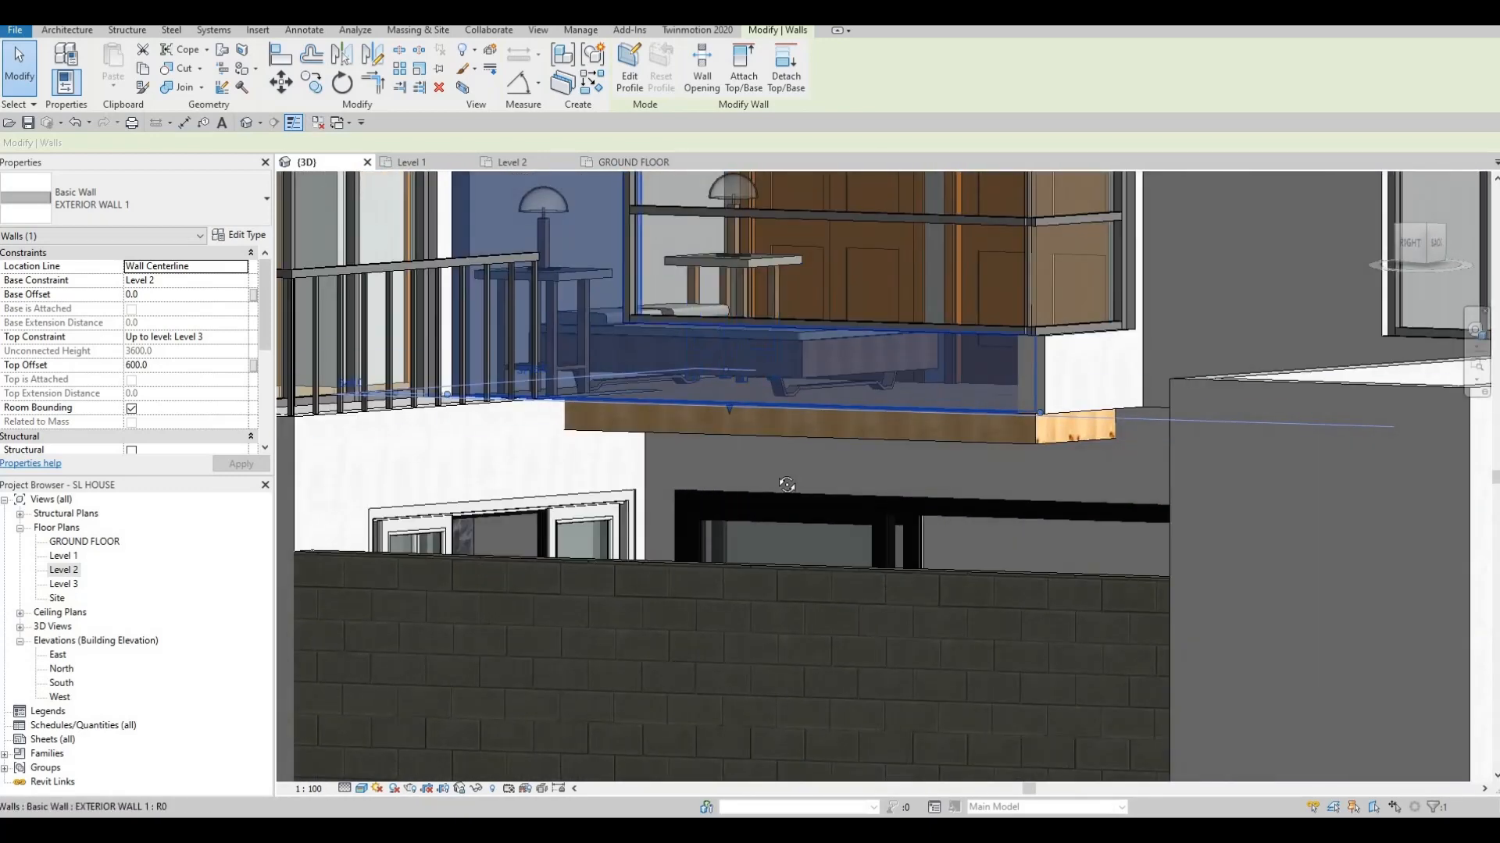
shift+middle_drag(994, 478, 1124, 392)
key(Escape)
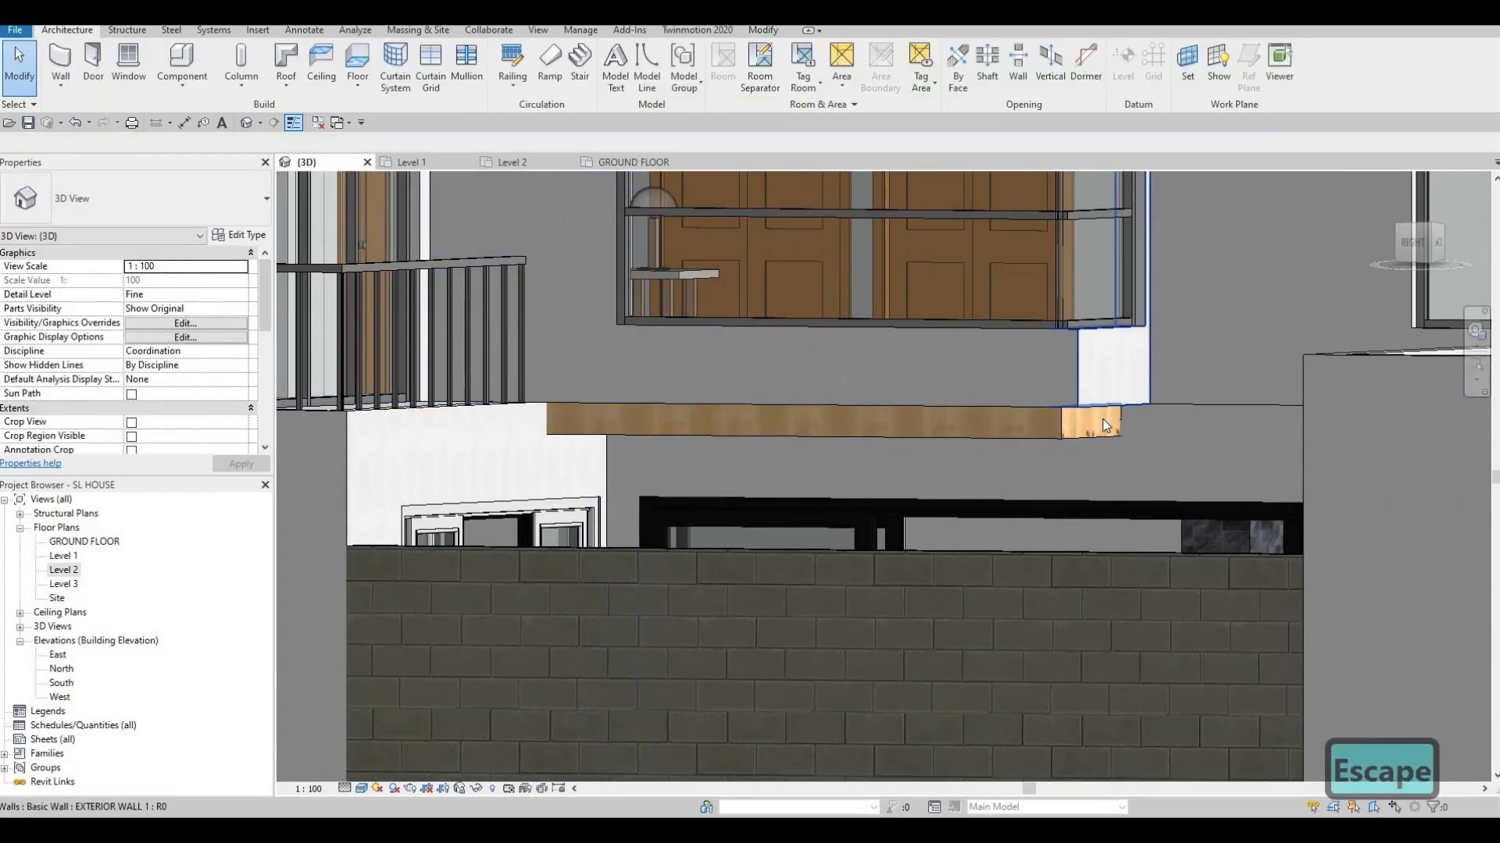
click(1103, 424)
drag(1098, 431, 1079, 423)
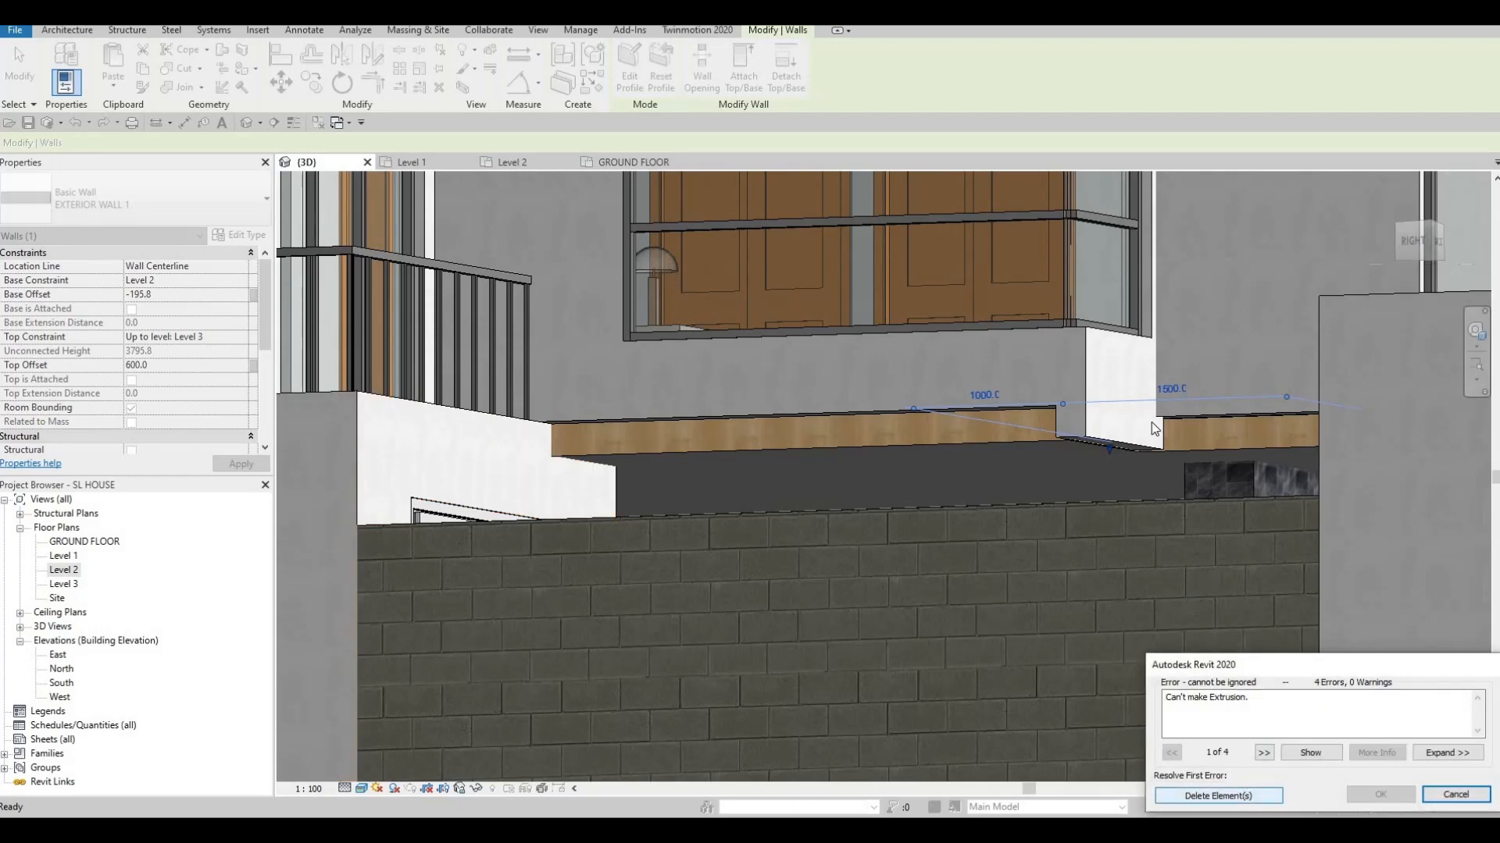
key(Escape)
key(Escape)
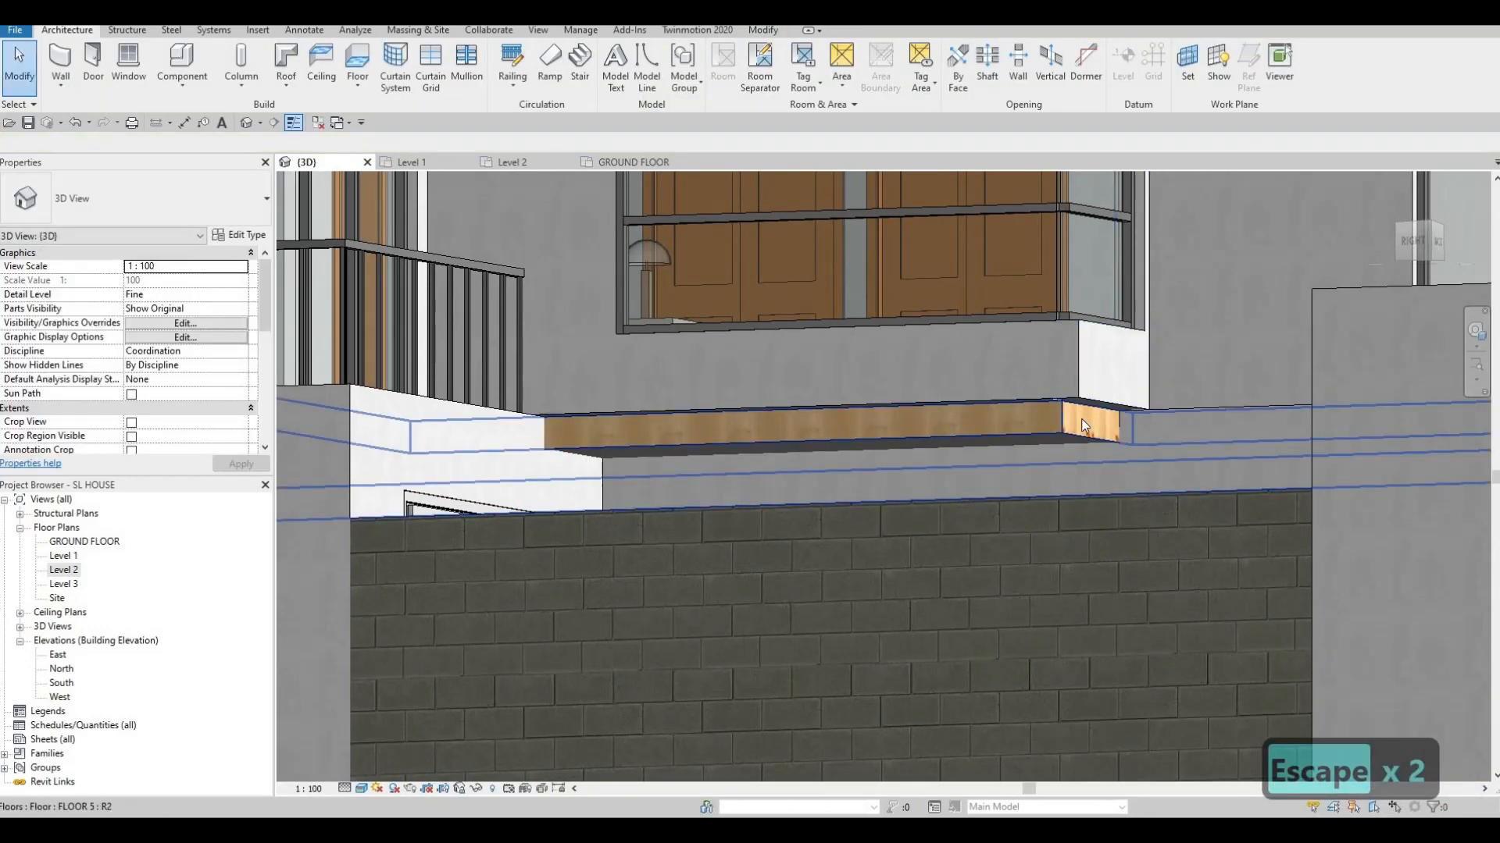
key(a)
key(l)
click(1064, 434)
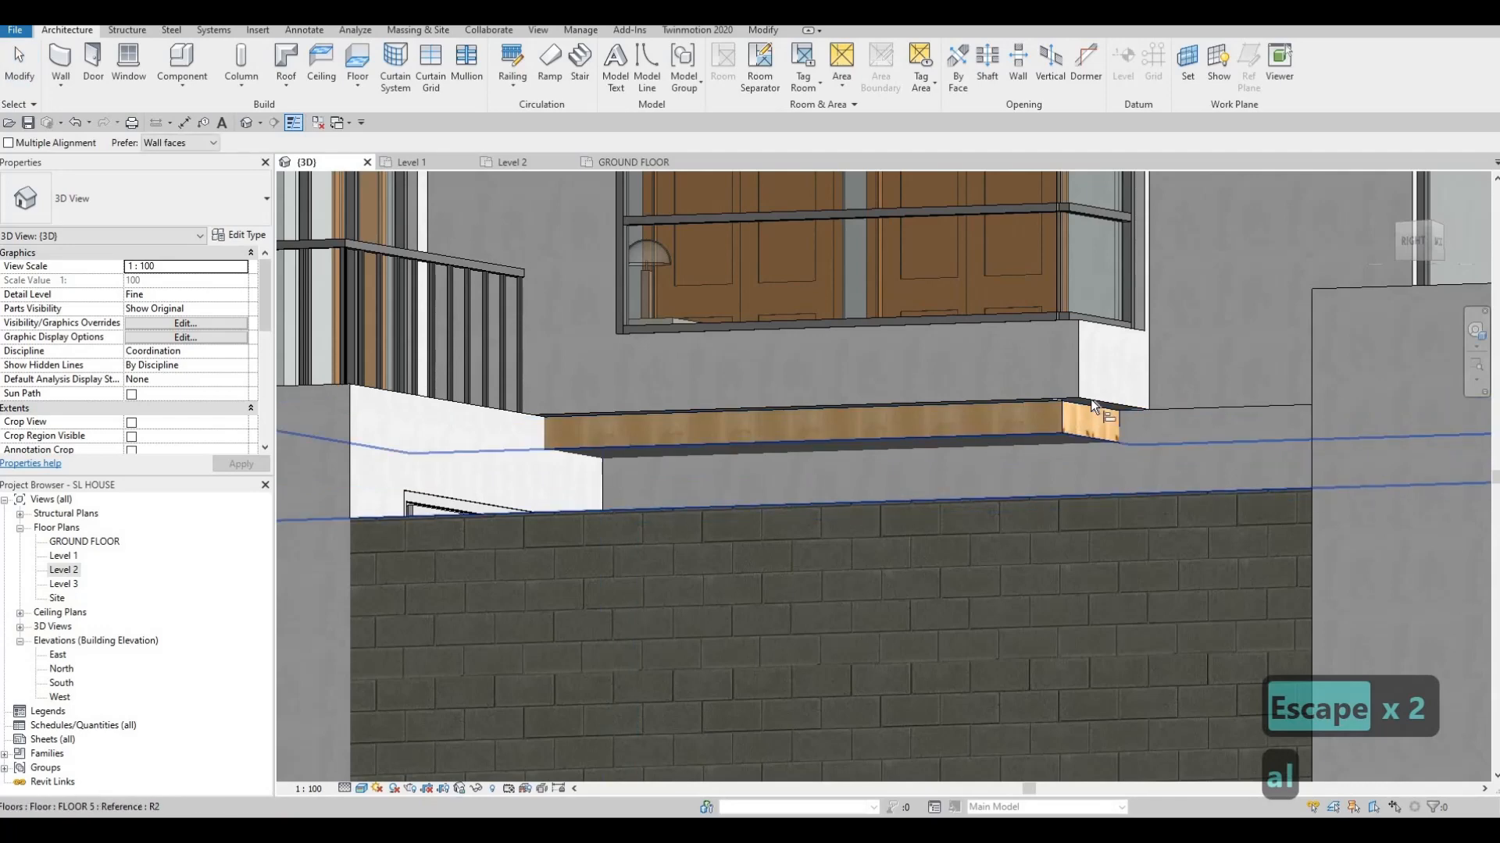
click(1090, 396)
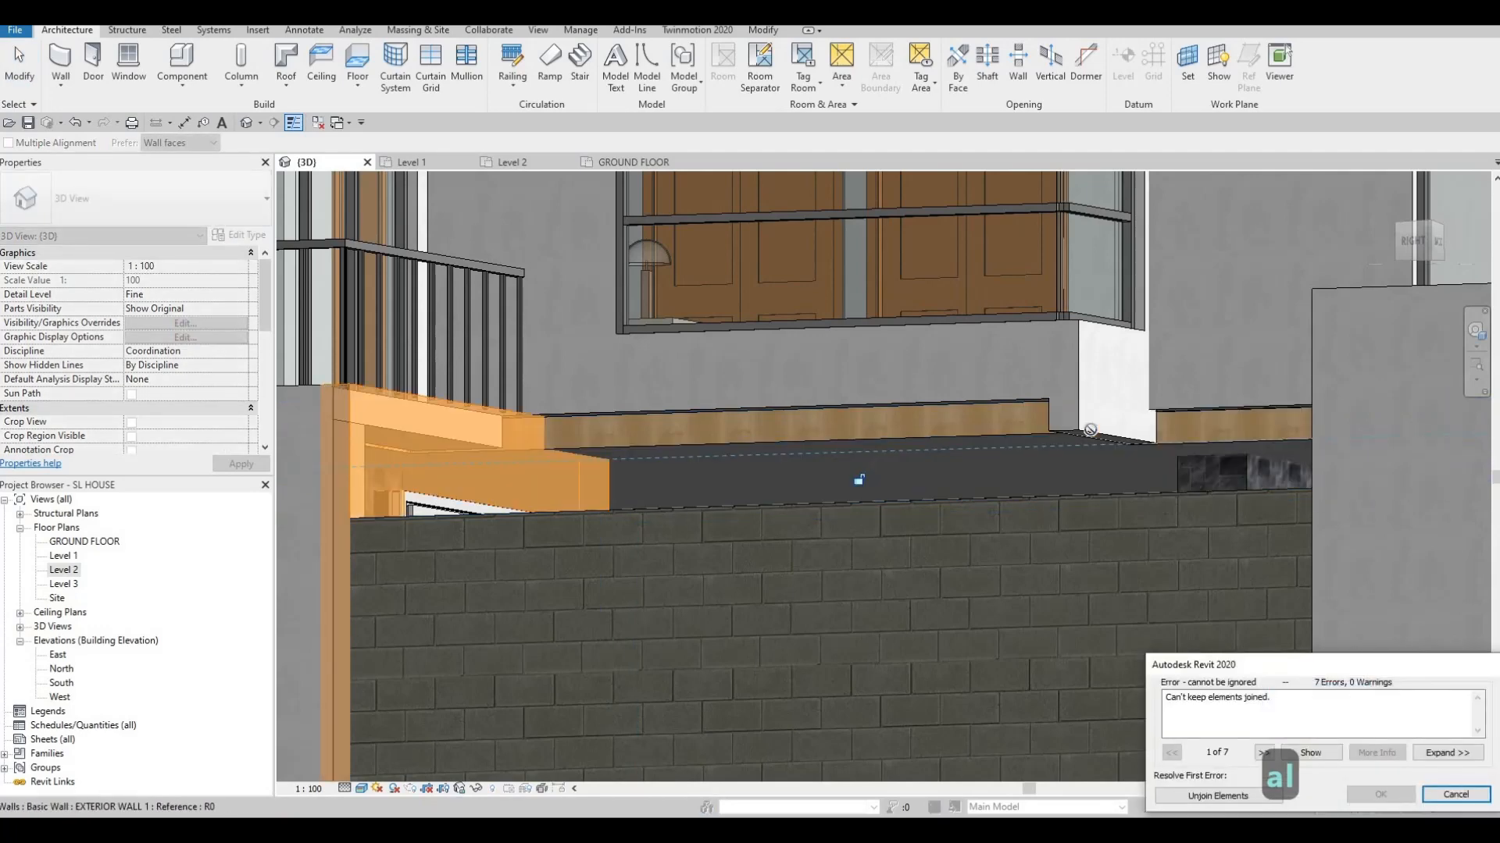
shift+middle_drag(1143, 536, 1221, 506)
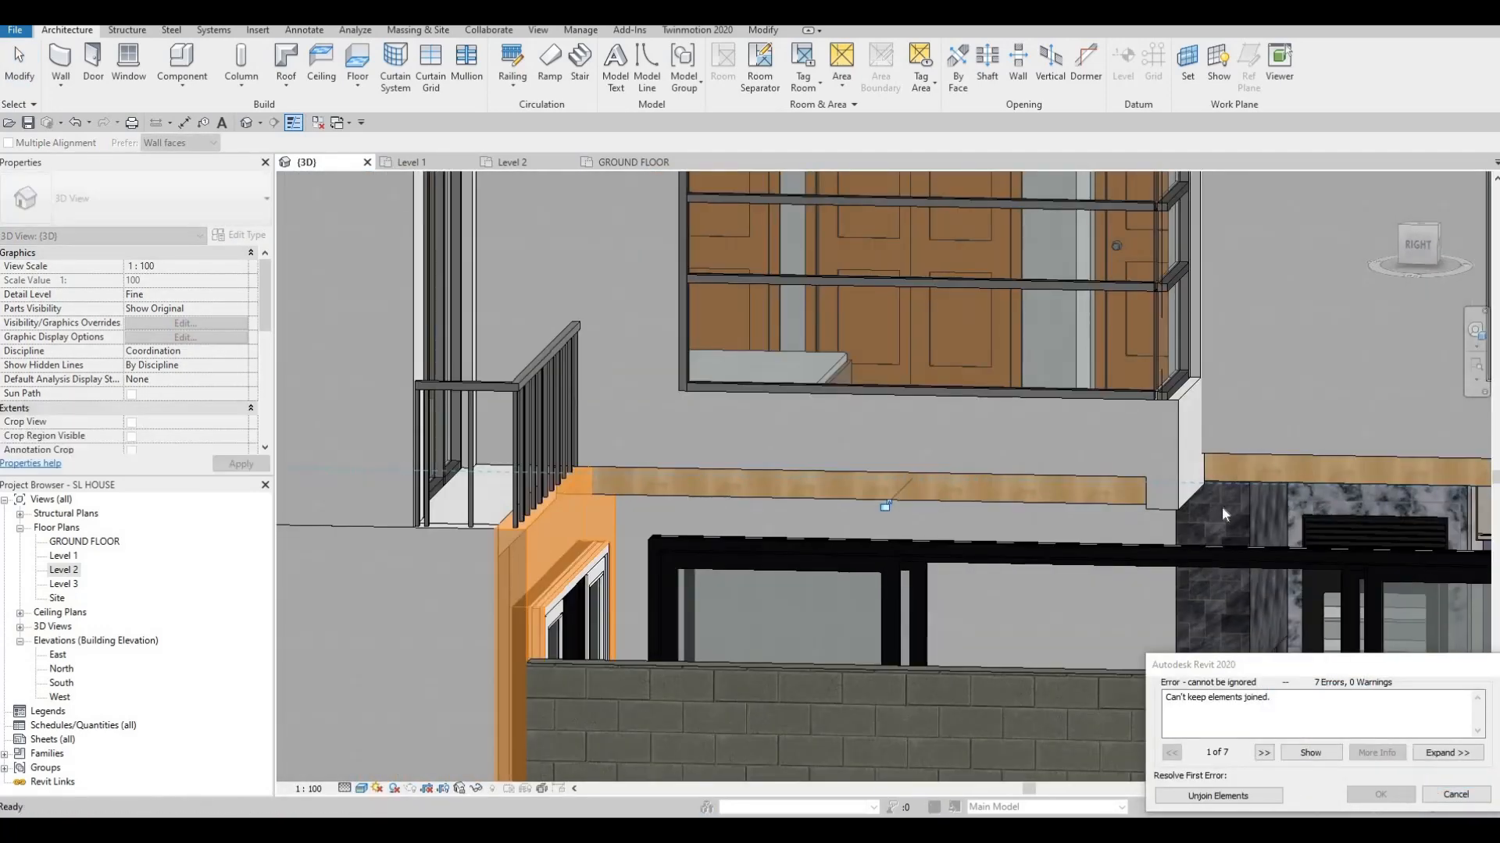
key(Escape)
key(Escape)
key(Escape)
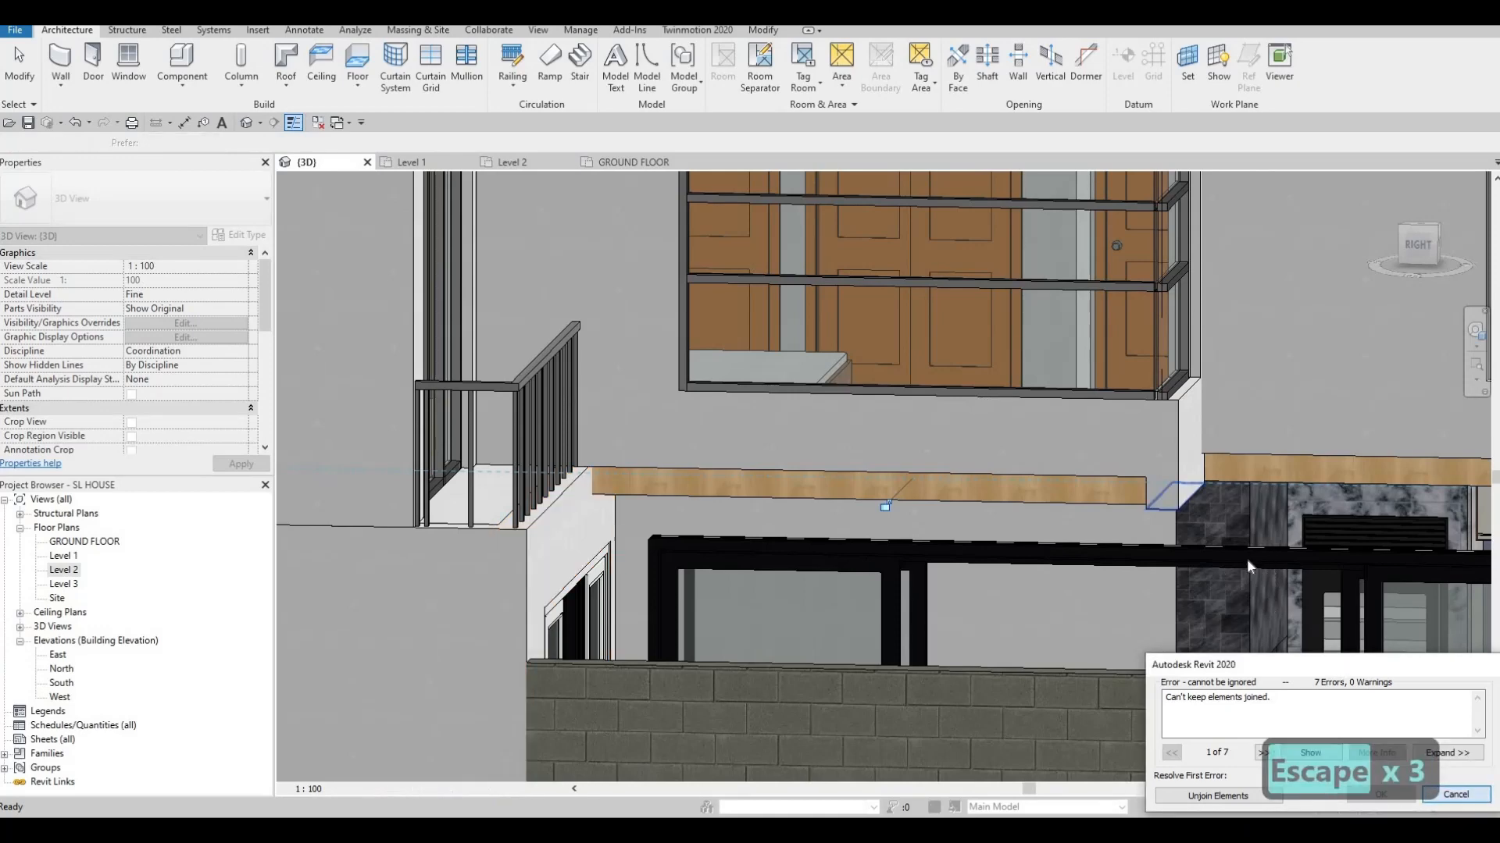
key(Escape)
key(Escape)
shift+middle_drag(1065, 545, 690, 414)
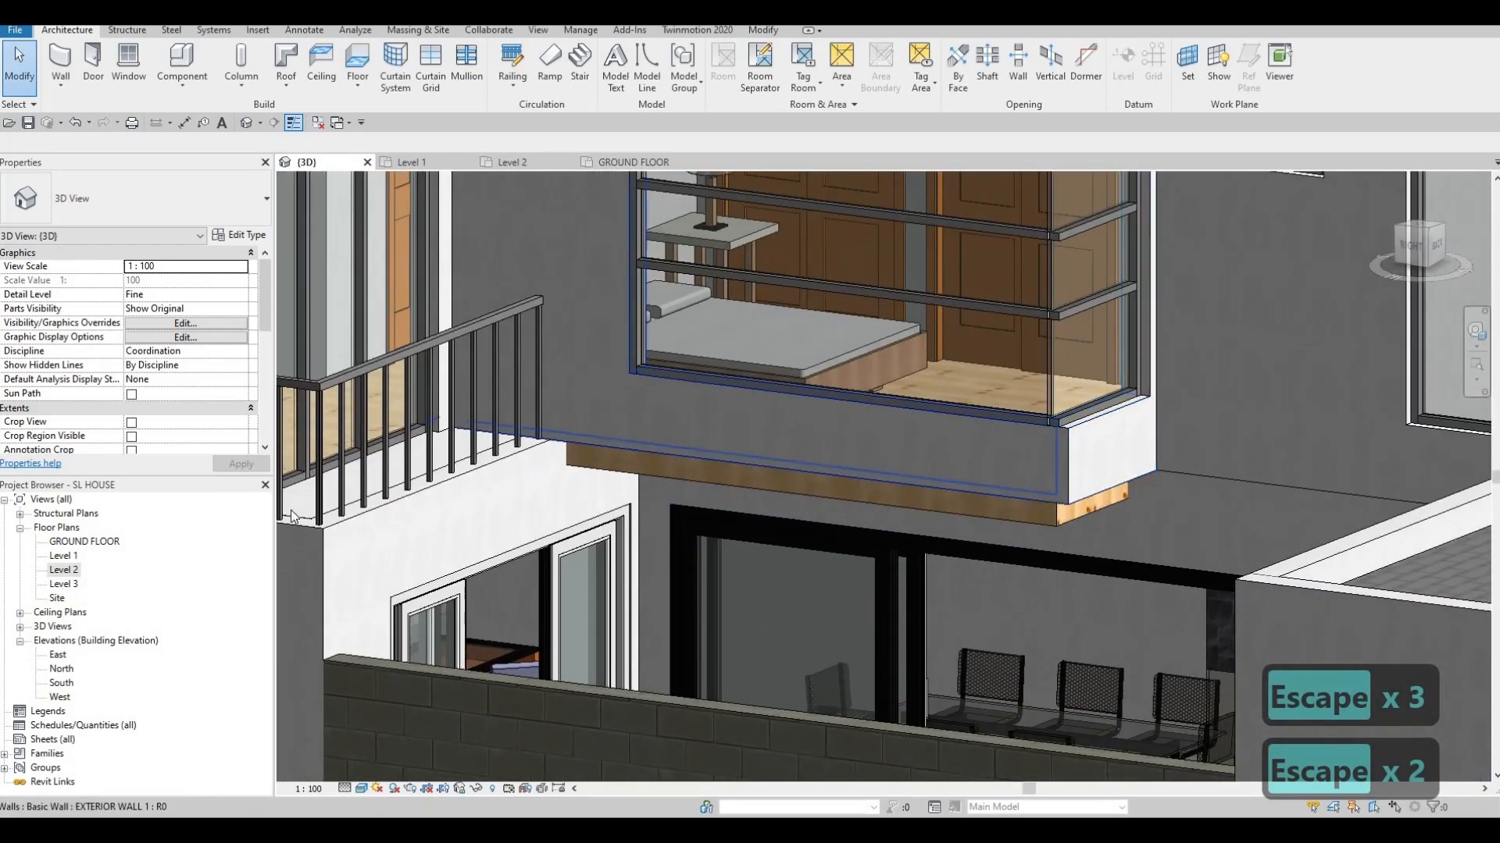
double_click(70, 572)
scroll(626, 485, down, 7)
middle_drag(665, 508, 693, 528)
scroll(679, 512, up, 8)
middle_drag(633, 411, 606, 412)
scroll(608, 413, down, 3)
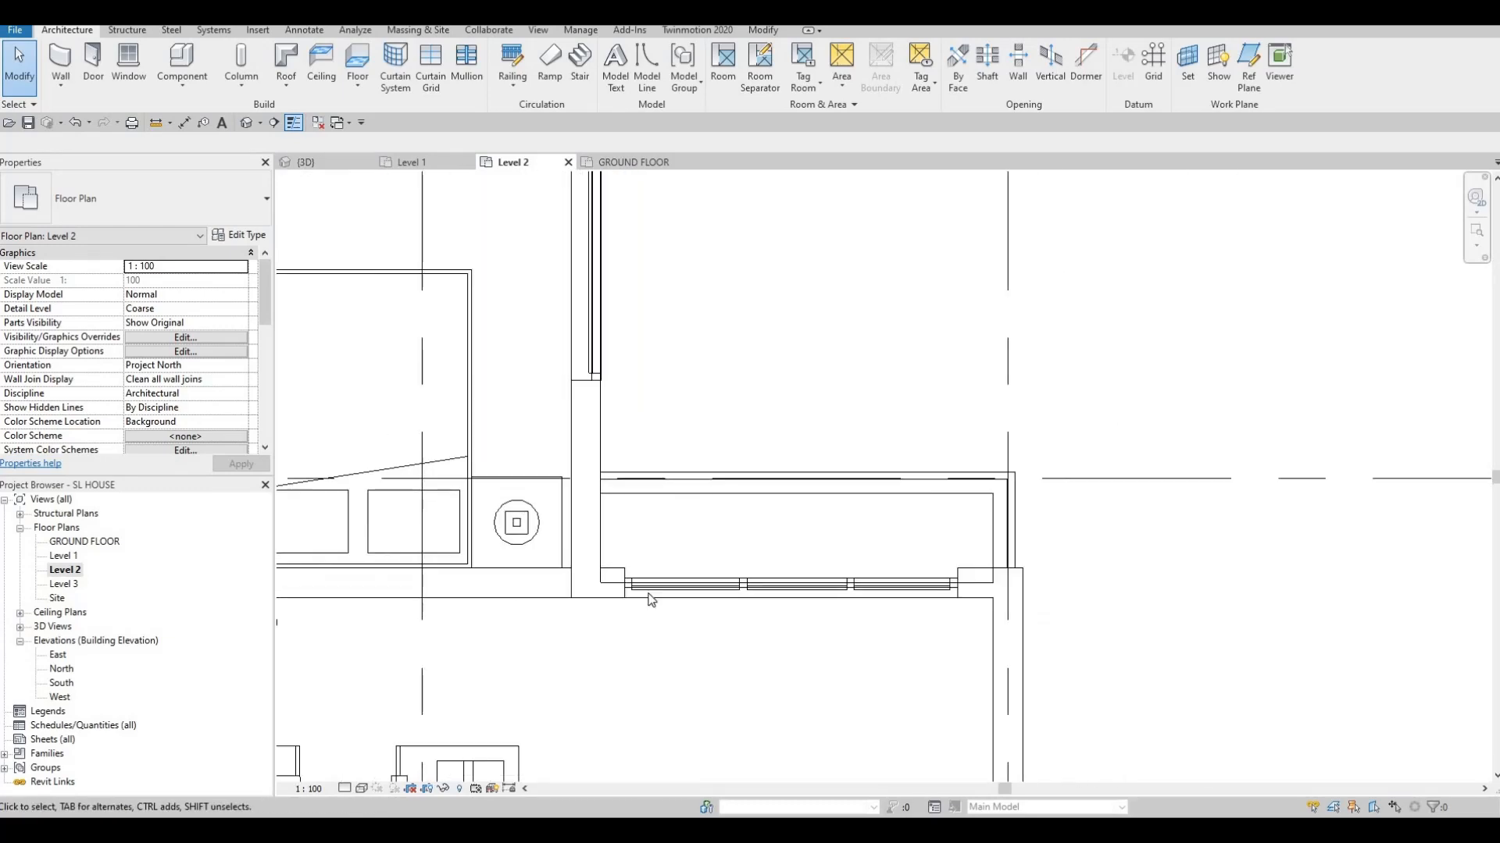
middle_drag(516, 235, 574, 469)
scroll(576, 461, down, 2)
scroll(587, 425, down, 1)
middle_drag(579, 305, 636, 390)
scroll(638, 388, up, 3)
scroll(732, 438, up, 4)
scroll(636, 390, down, 4)
middle_drag(676, 546, 671, 451)
scroll(659, 292, down, 3)
middle_drag(659, 293, 636, 385)
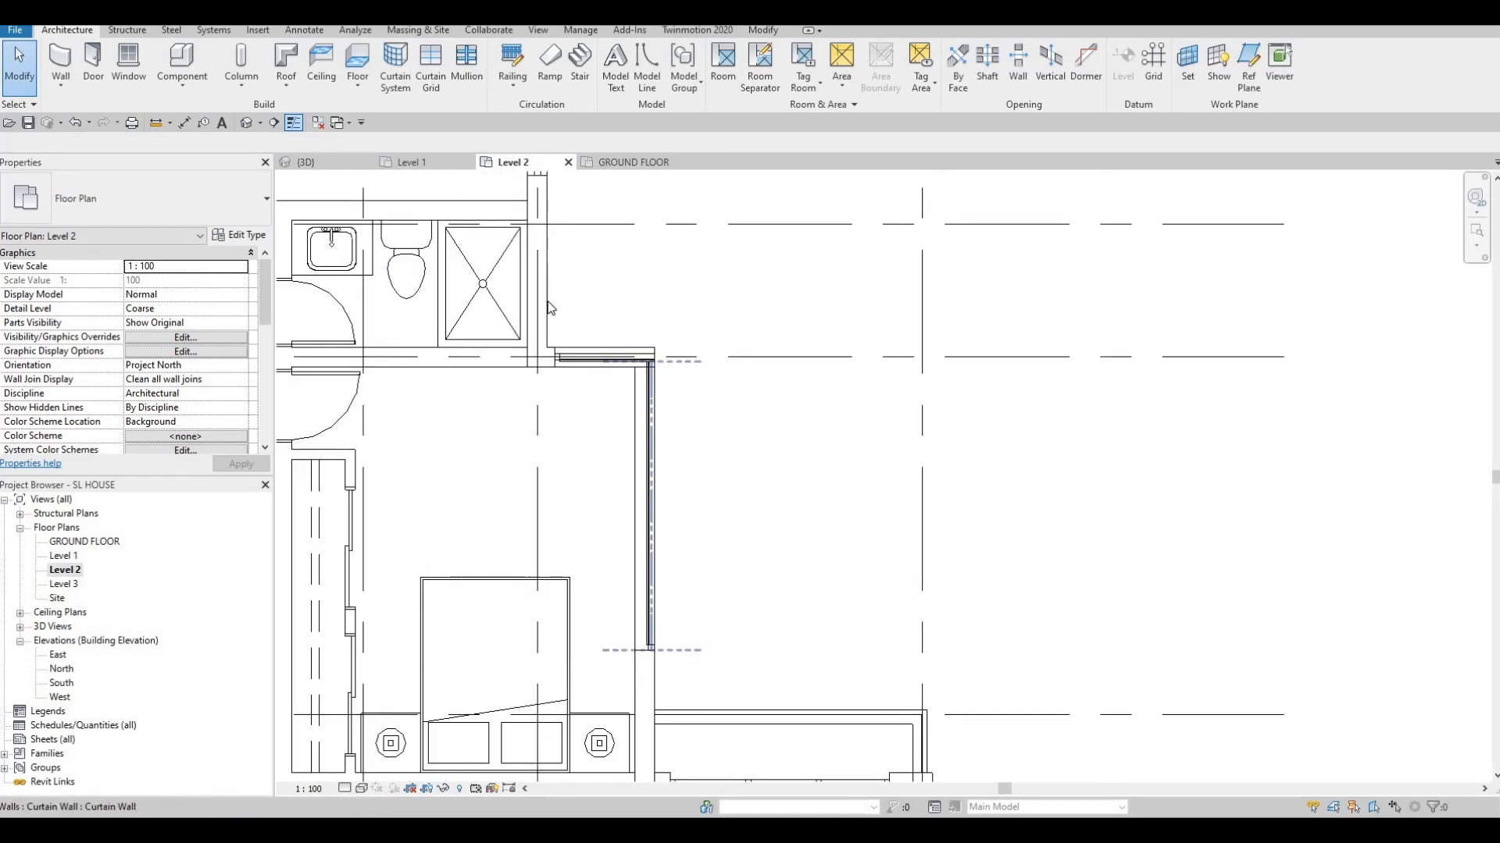
click(555, 361)
key(Escape)
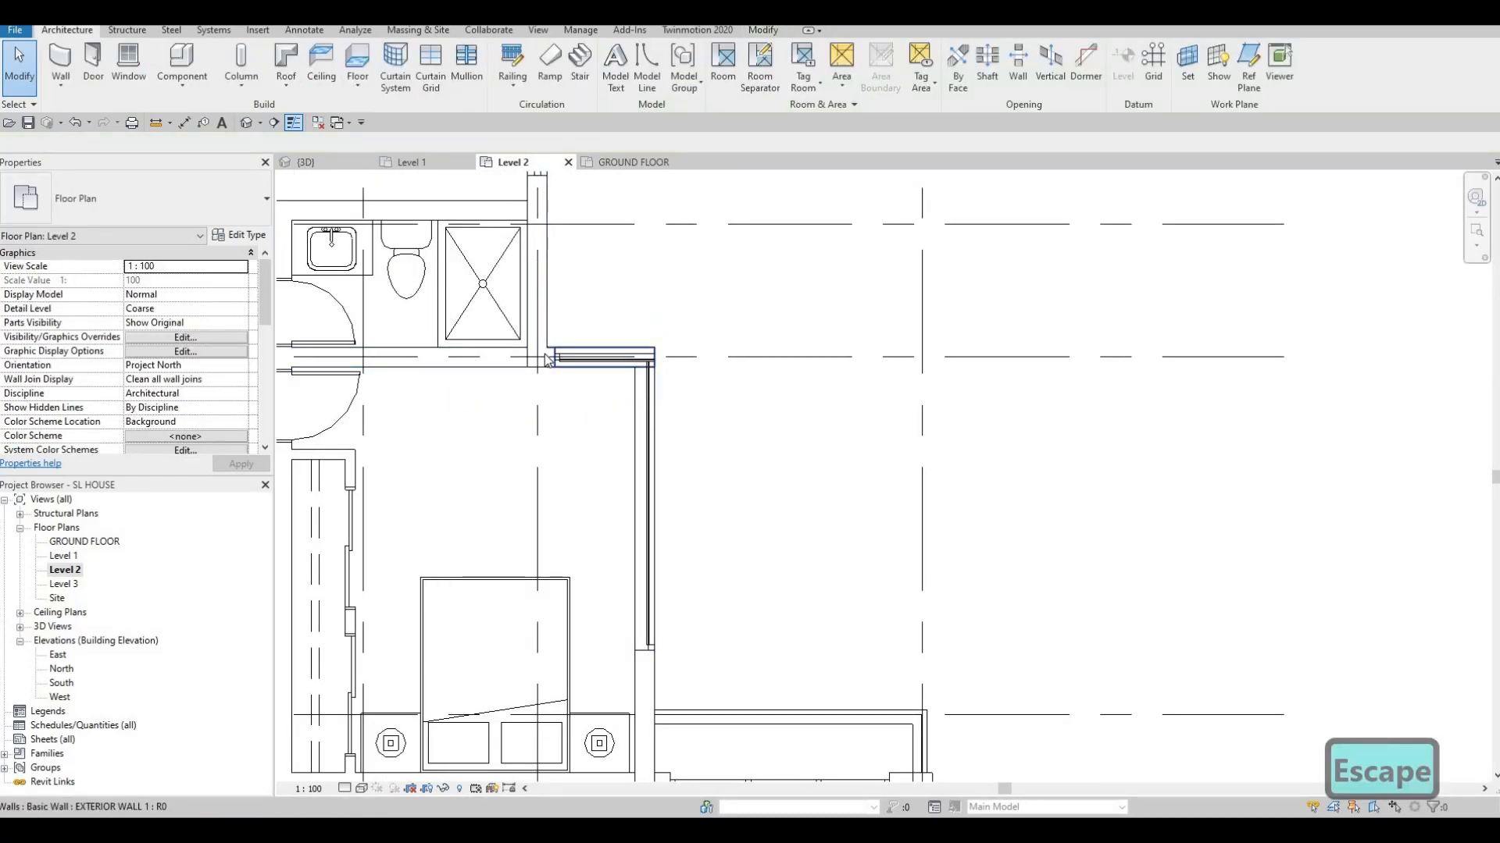
scroll(547, 360, up, 3)
click(555, 362)
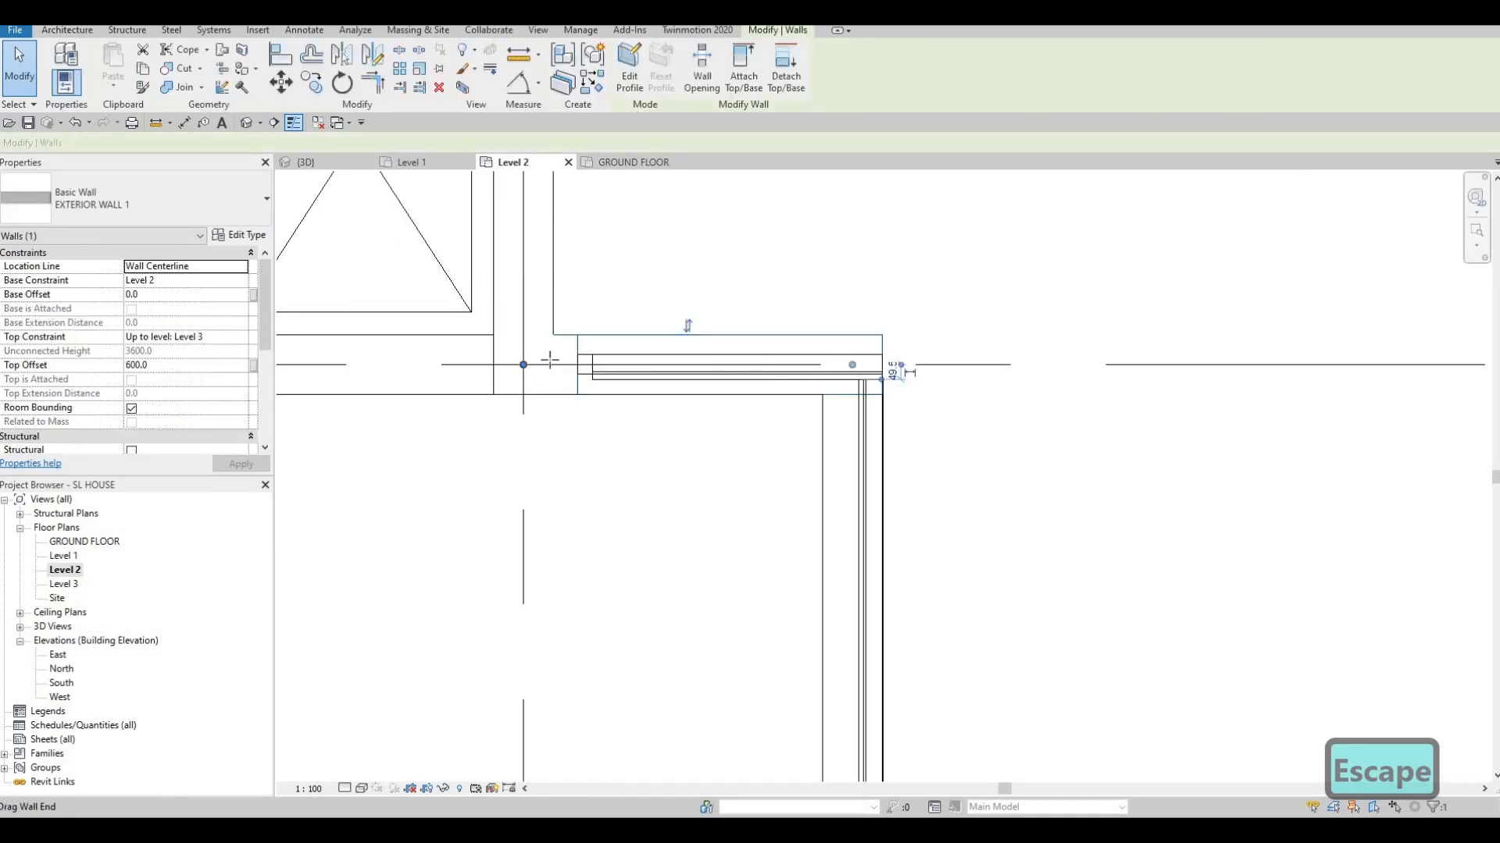
key(Escape)
click(553, 315)
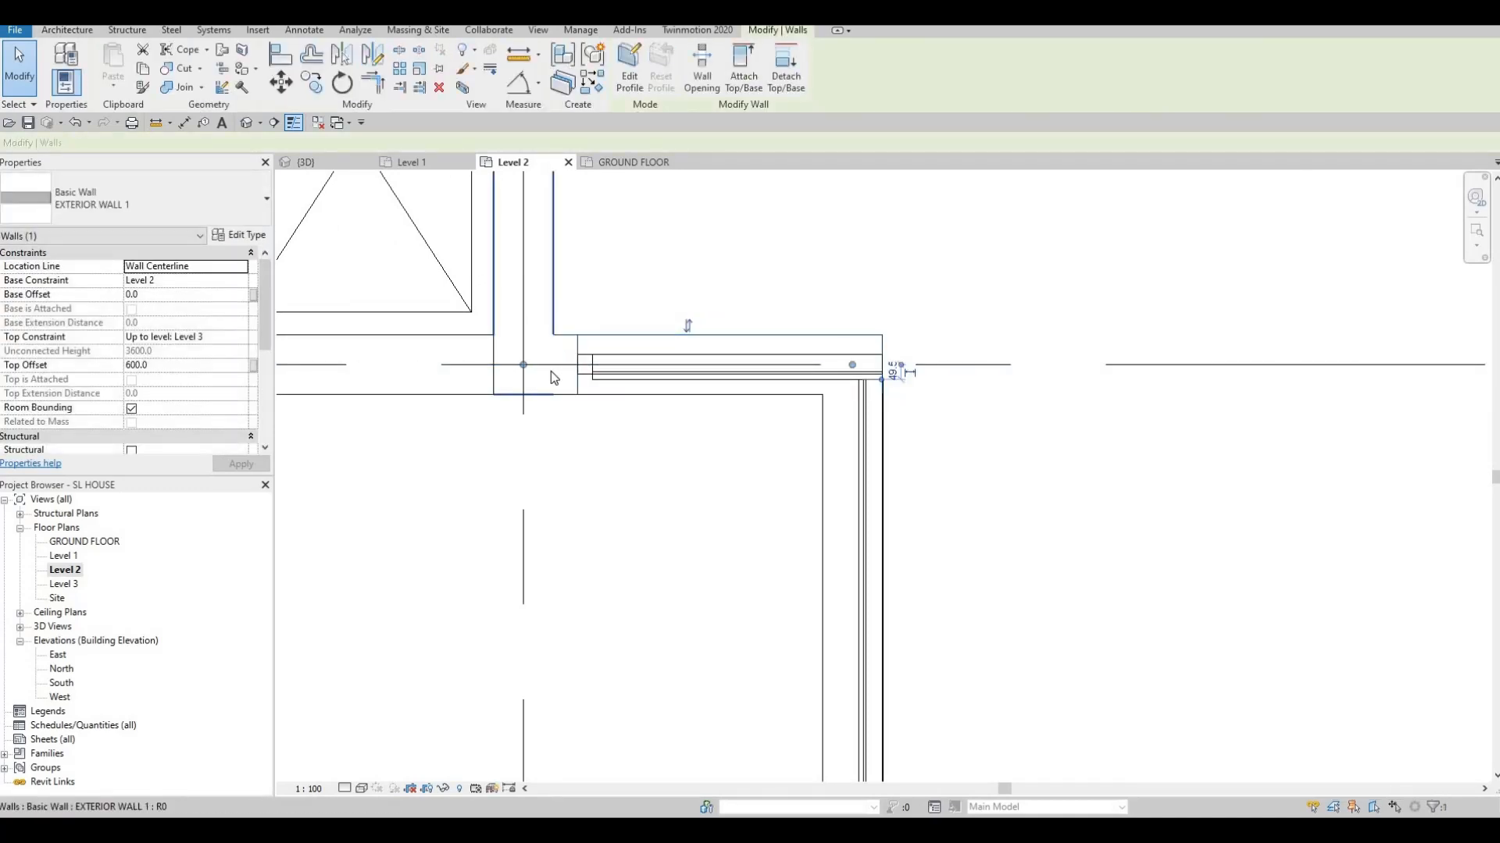
scroll(734, 501, down, 5)
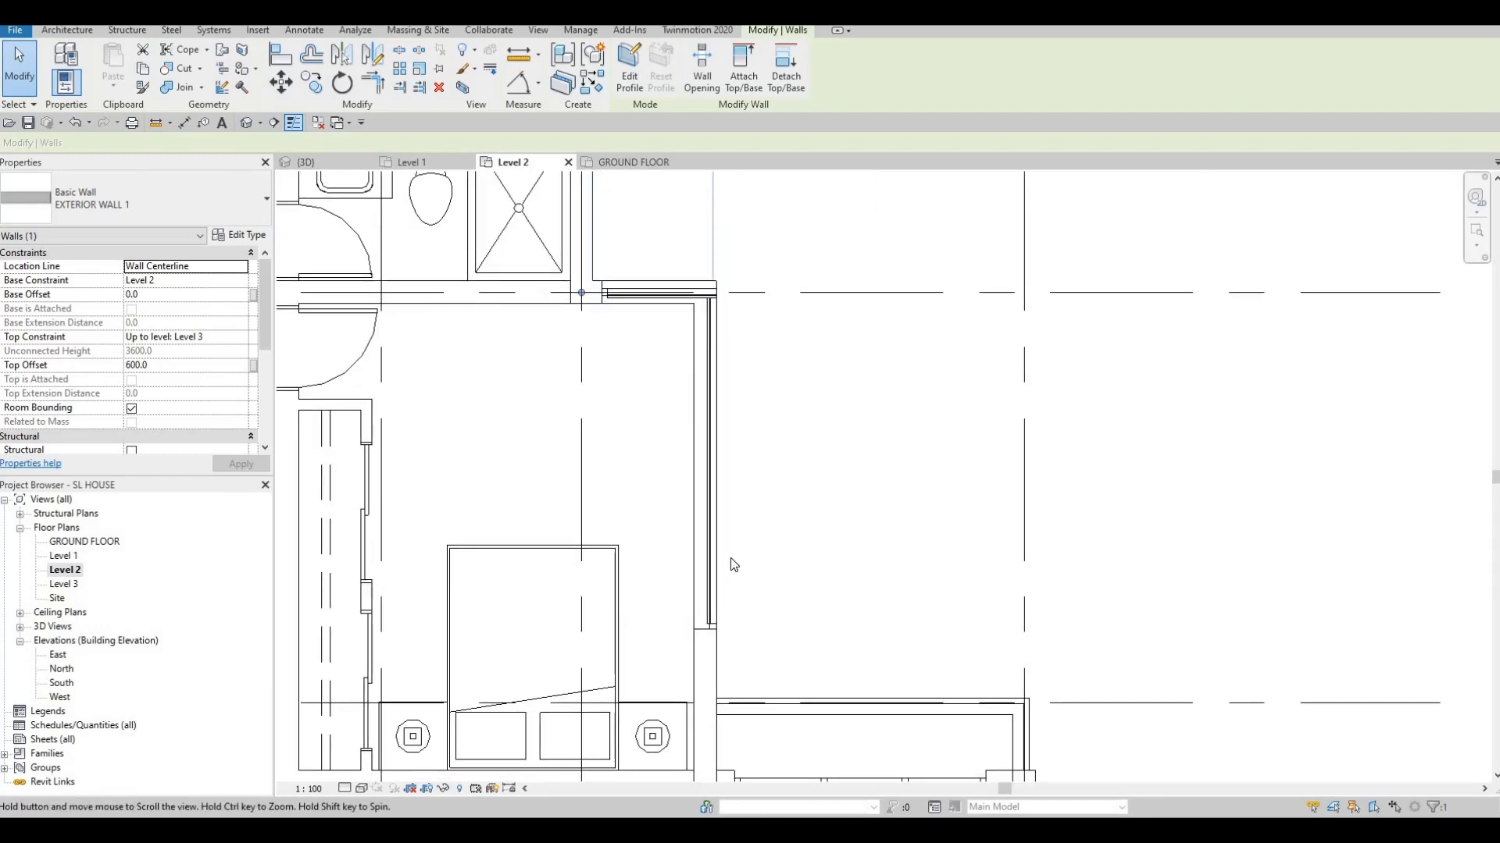
click(706, 521)
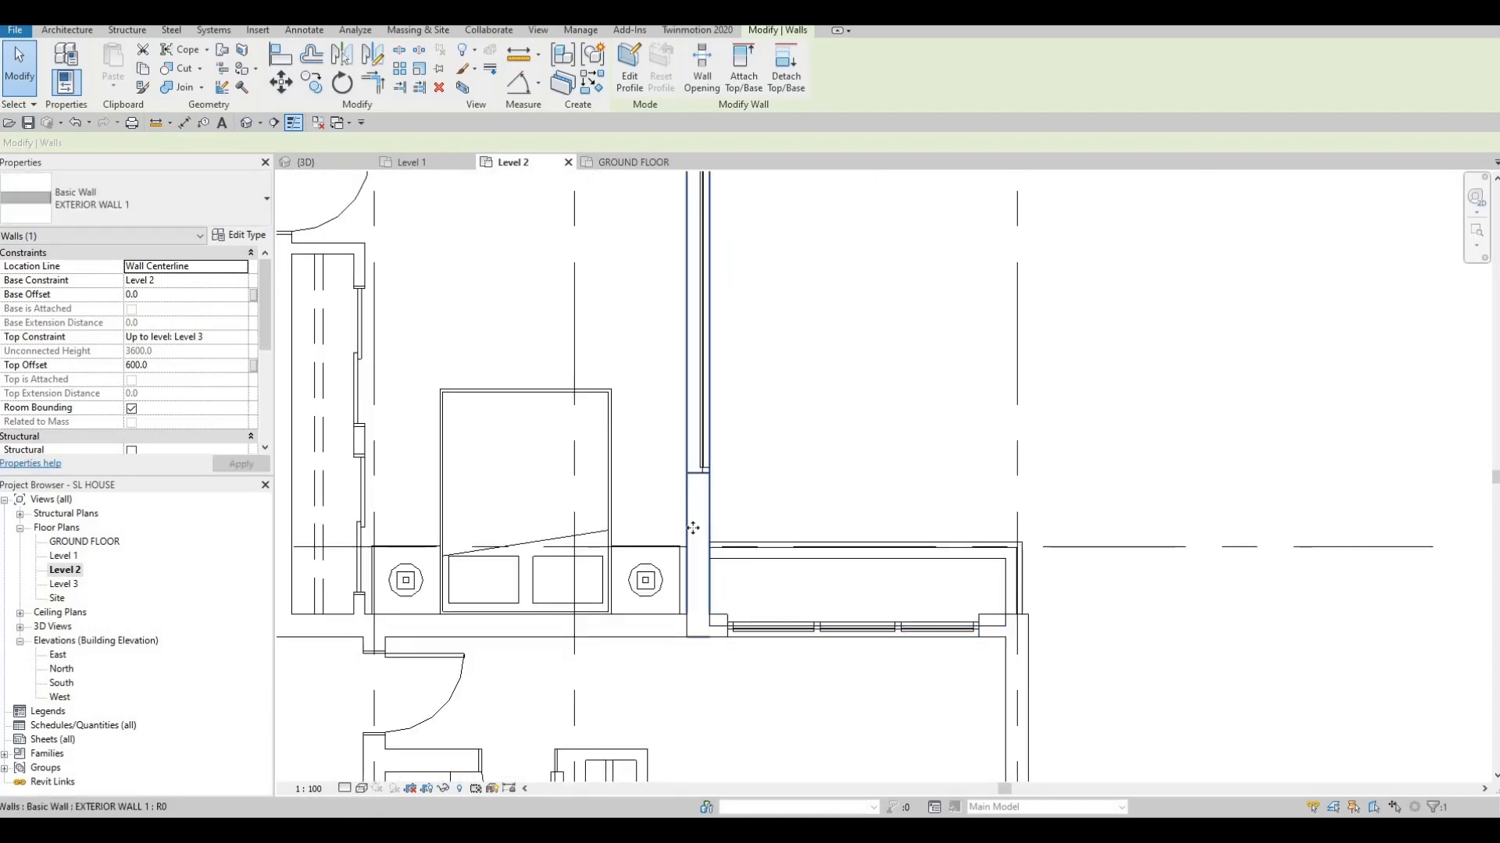
click(399, 50)
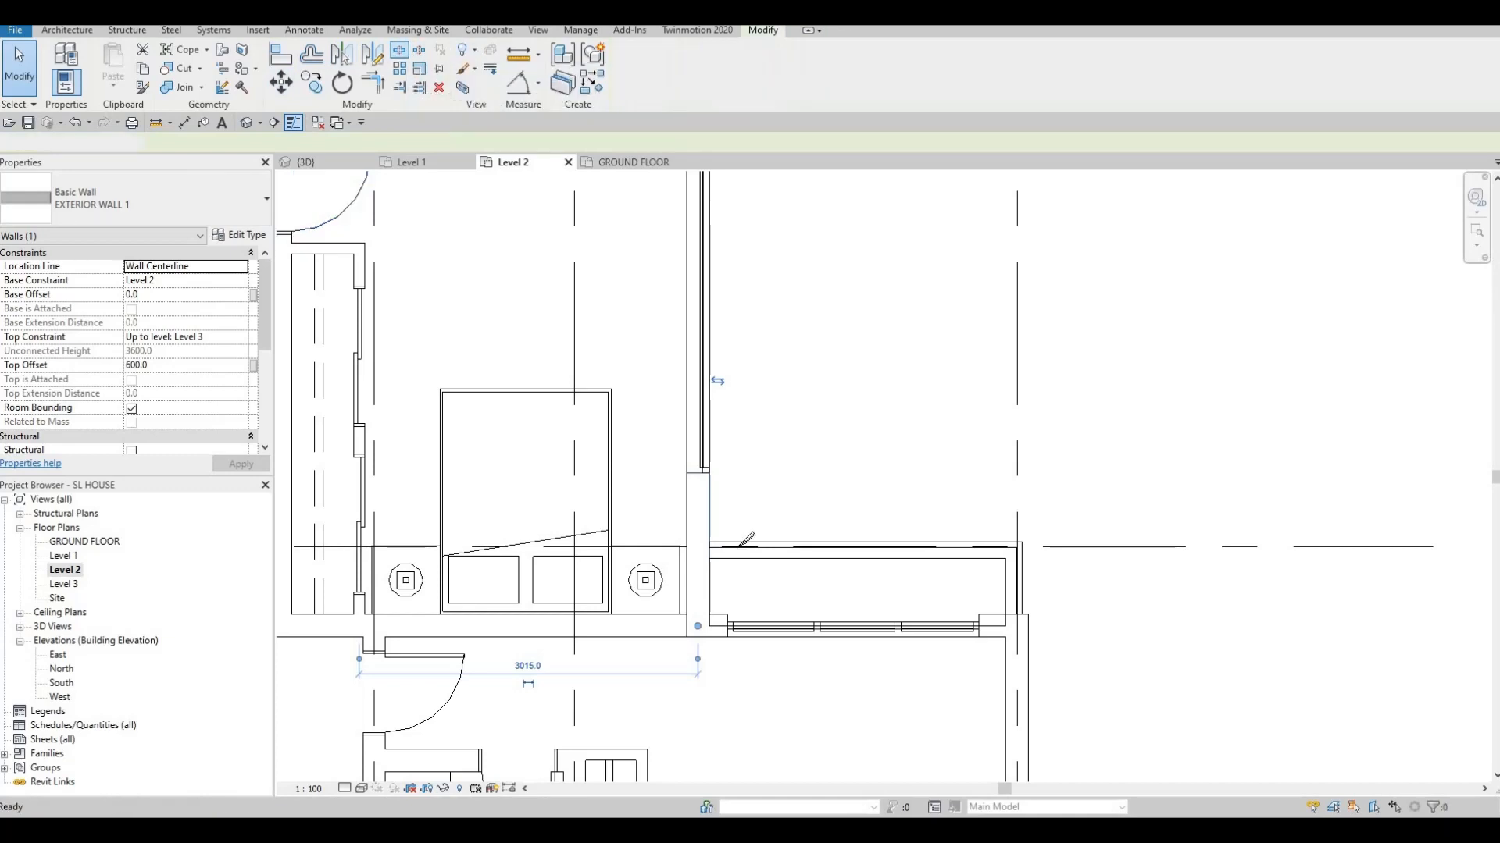
scroll(692, 543, up, 5)
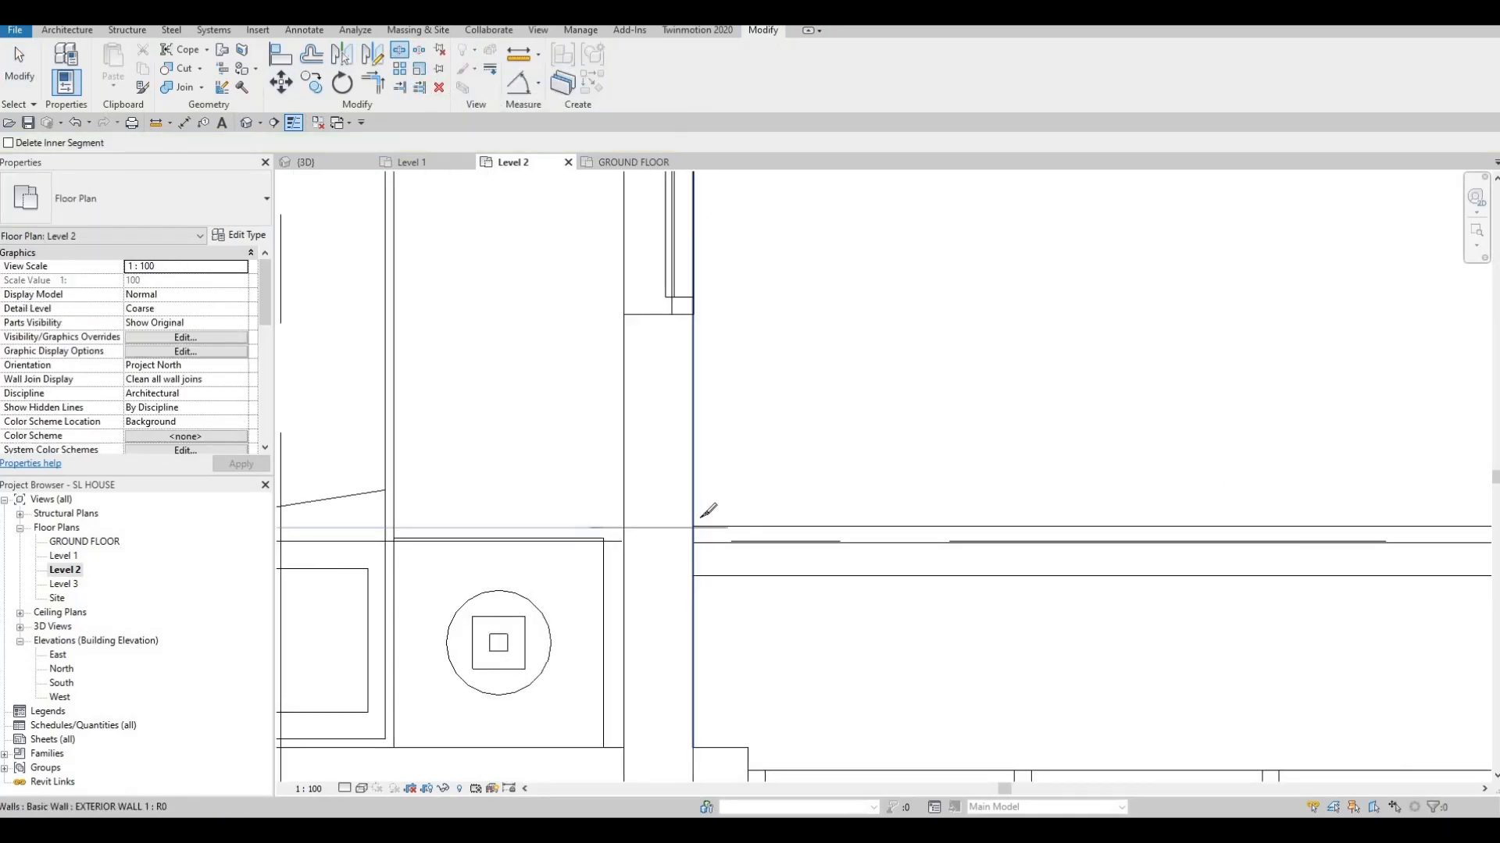
scroll(707, 509, down, 3)
scroll(715, 512, up, 3)
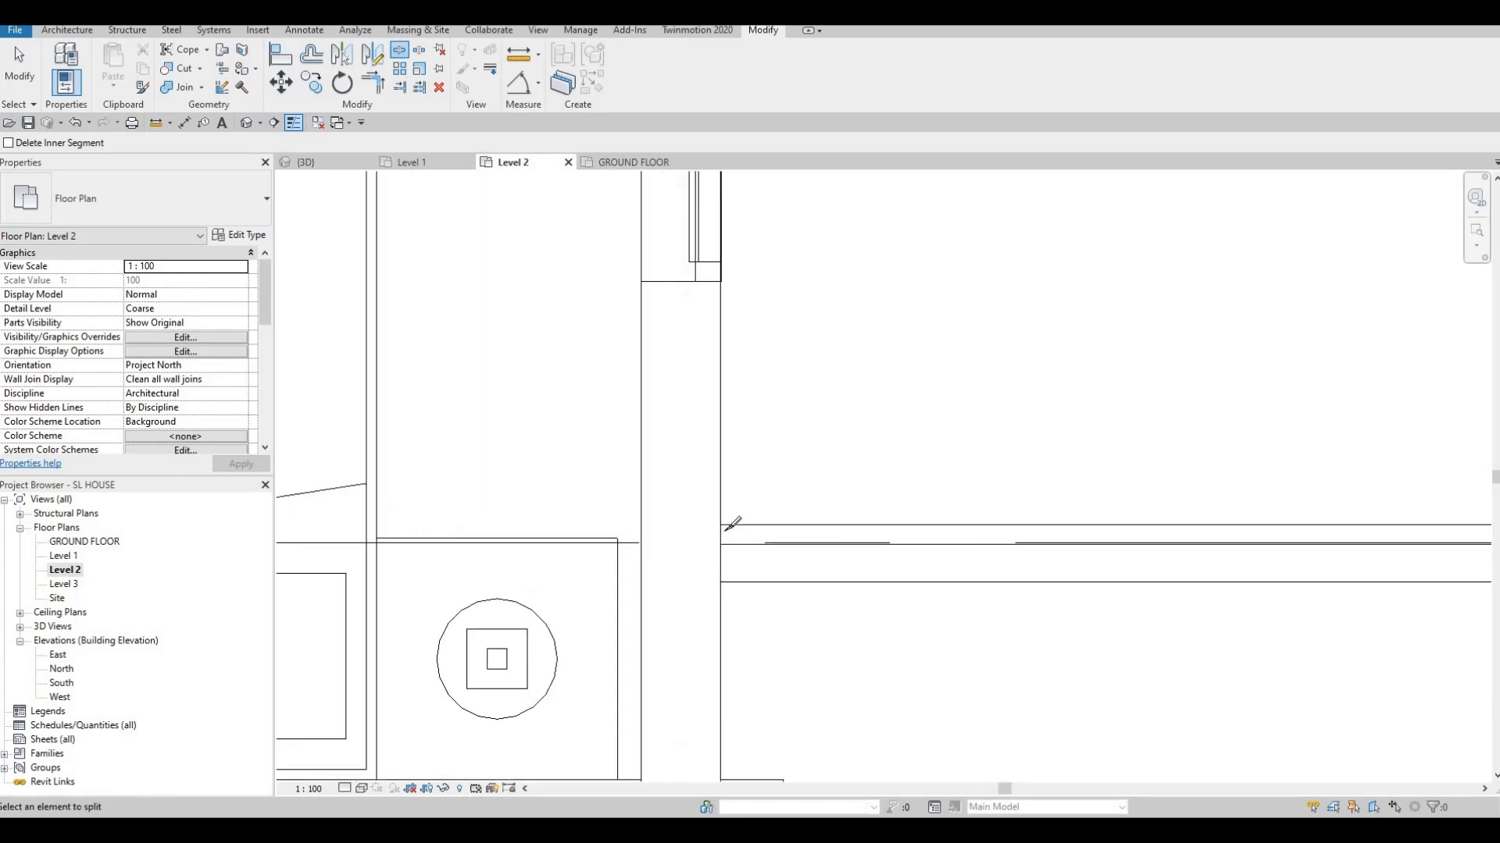
scroll(727, 527, up, 1)
scroll(725, 519, up, 3)
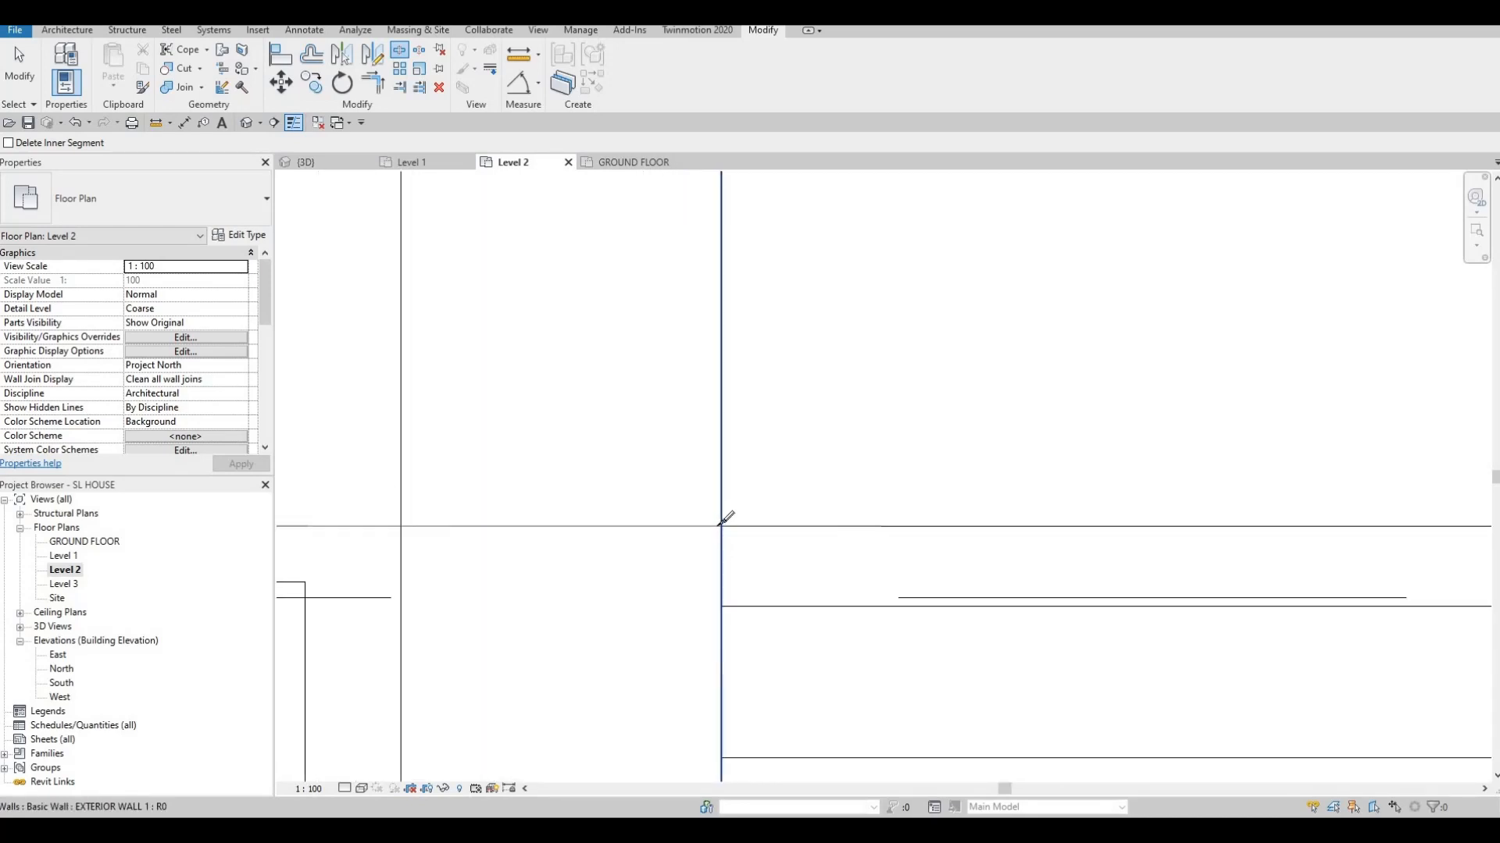
key(Escape)
key(Escape)
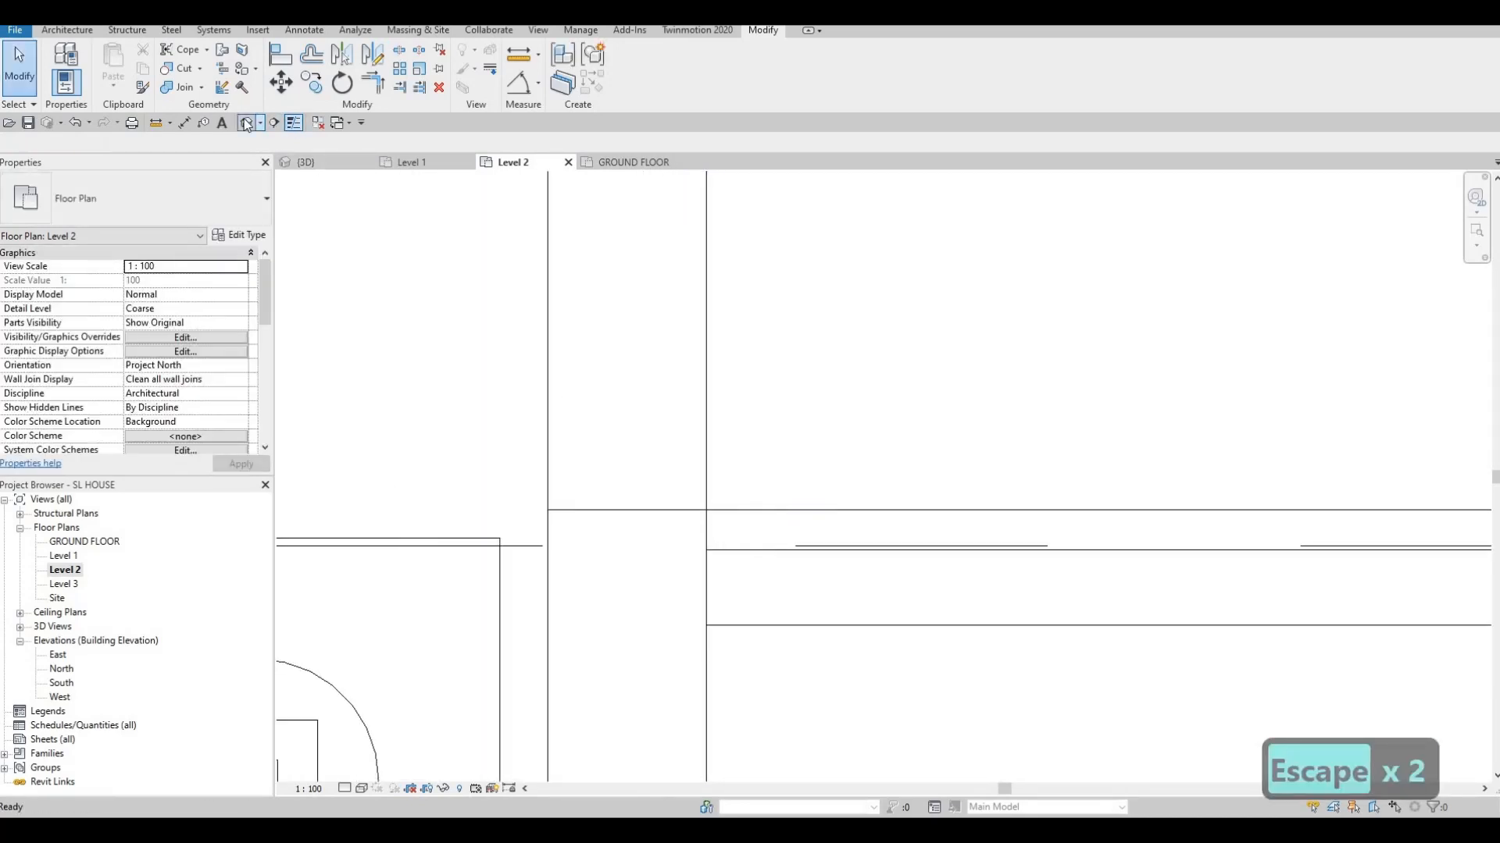
click(246, 123)
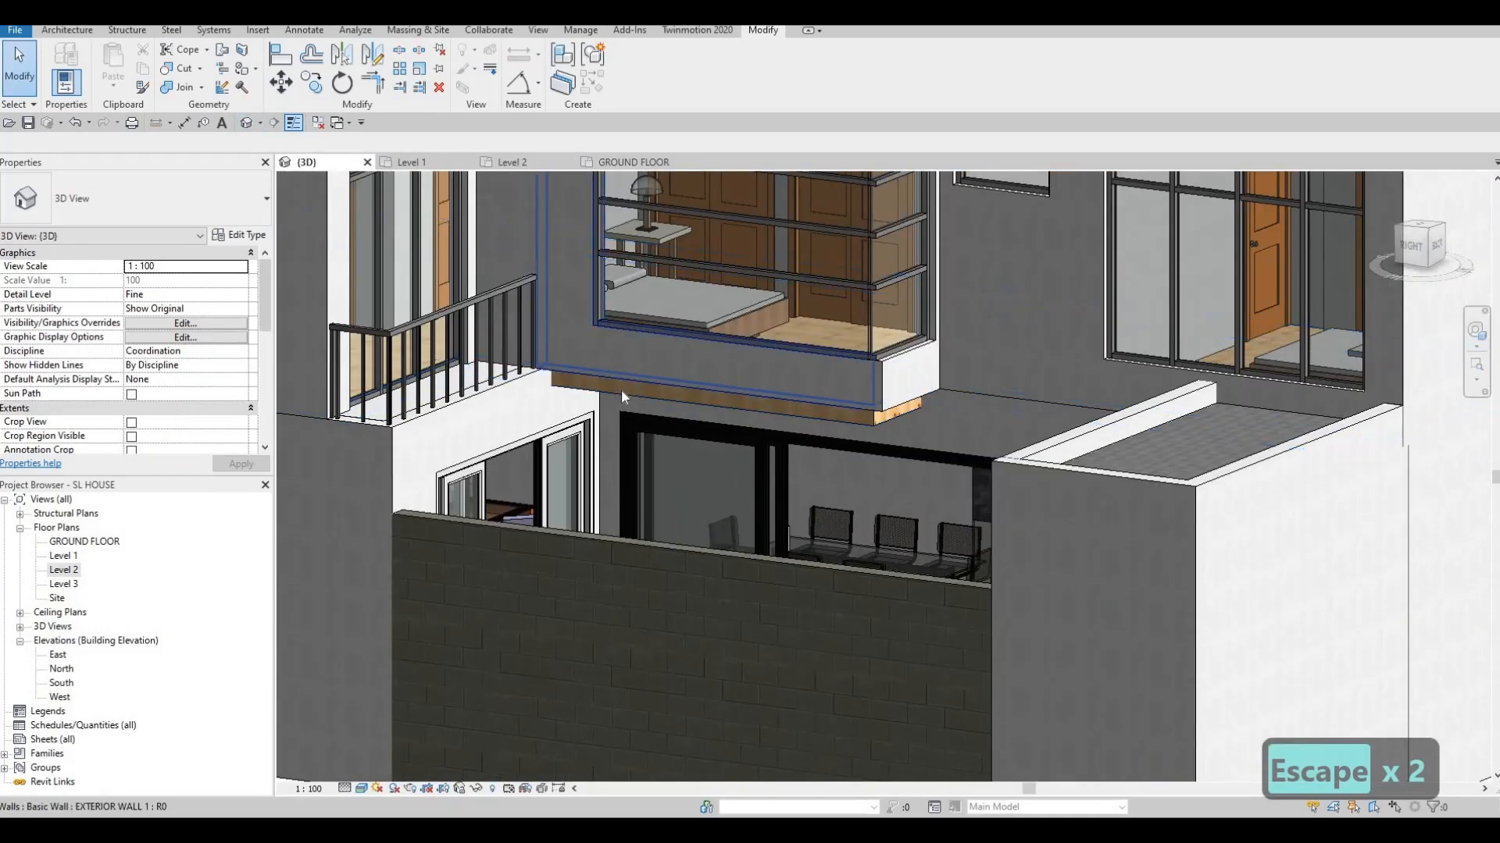
Drag the wall beneath the upper balcony further down
click(647, 398)
scroll(733, 392, up, 3)
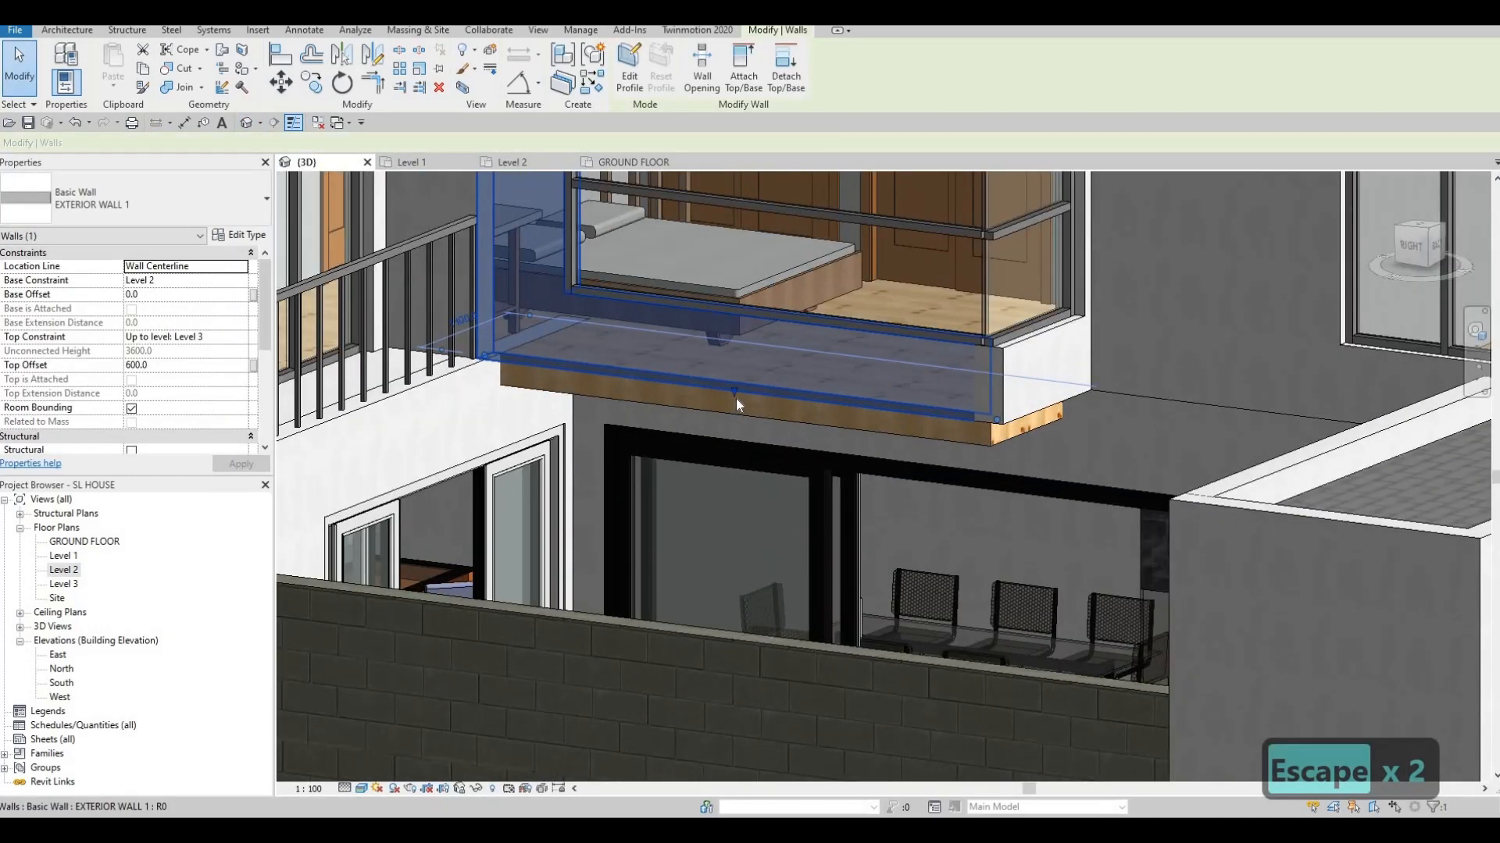
mouse_move(736, 412)
mouse_down()
mouse_move(736, 437)
mouse_move(748, 344)
mouse_move(738, 423)
mouse_up()
key(Escape)
key(Escape)
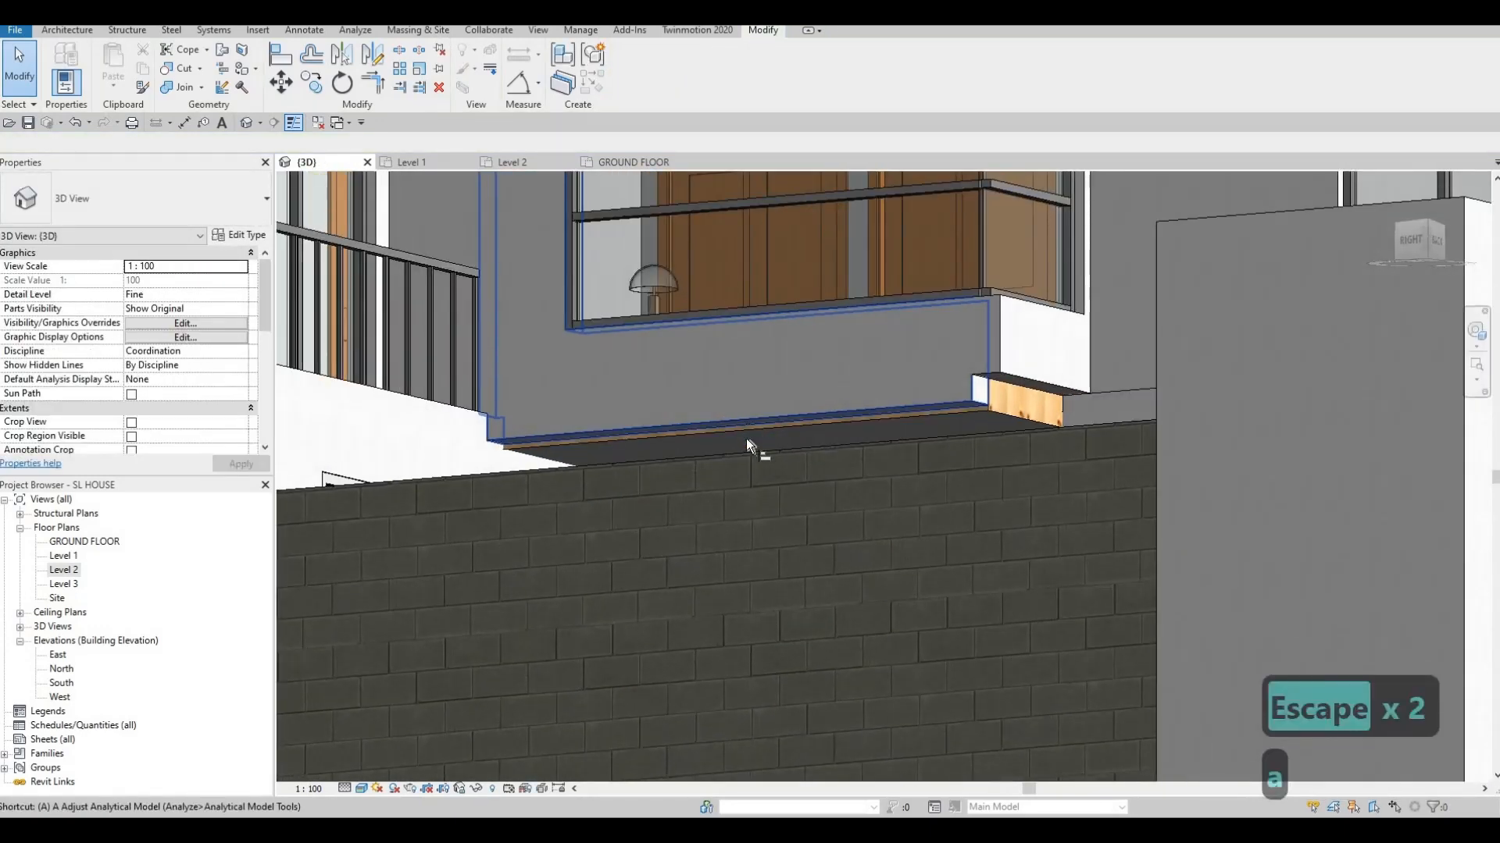
Align the wall's face to the floor edge using Align (AL)
key(a)
key(l)
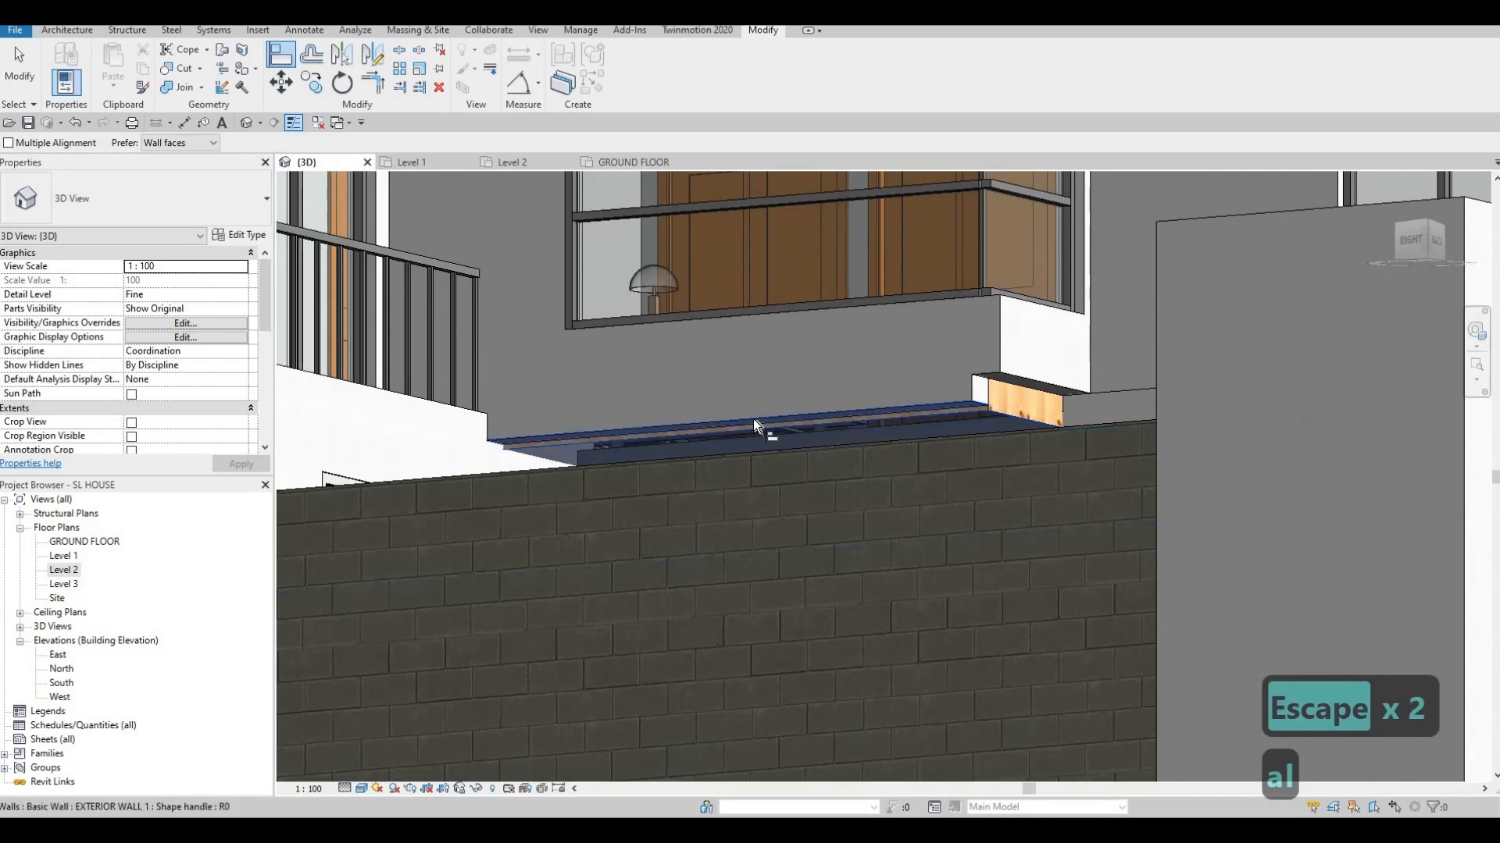
click(752, 419)
click(1029, 386)
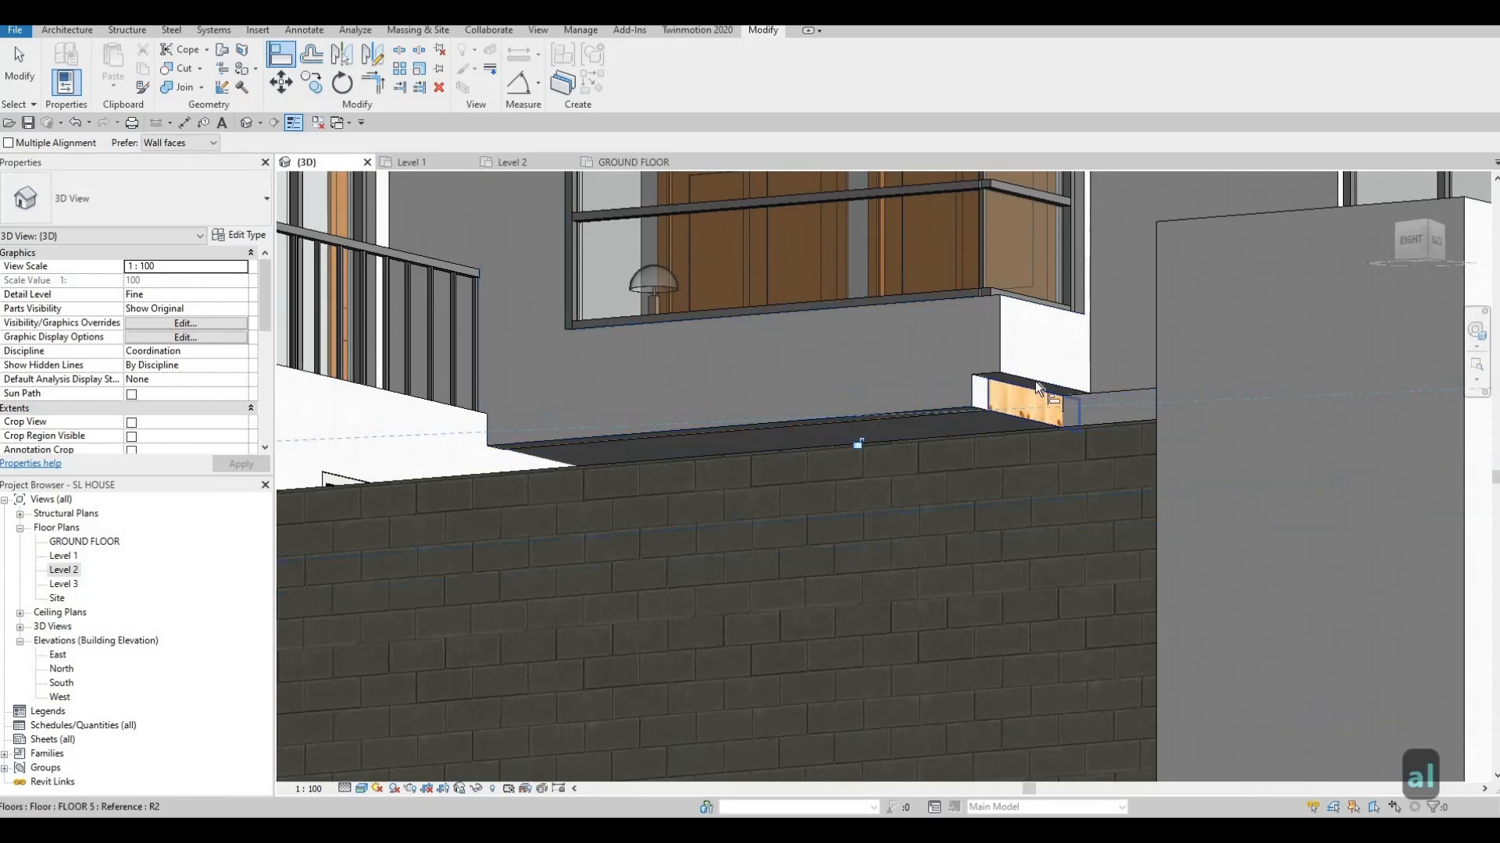
key(Escape)
key(Escape)
Attempt a second wall alignment, which fails with a join error and is reverted
shift+middle_drag(960, 518, 995, 429)
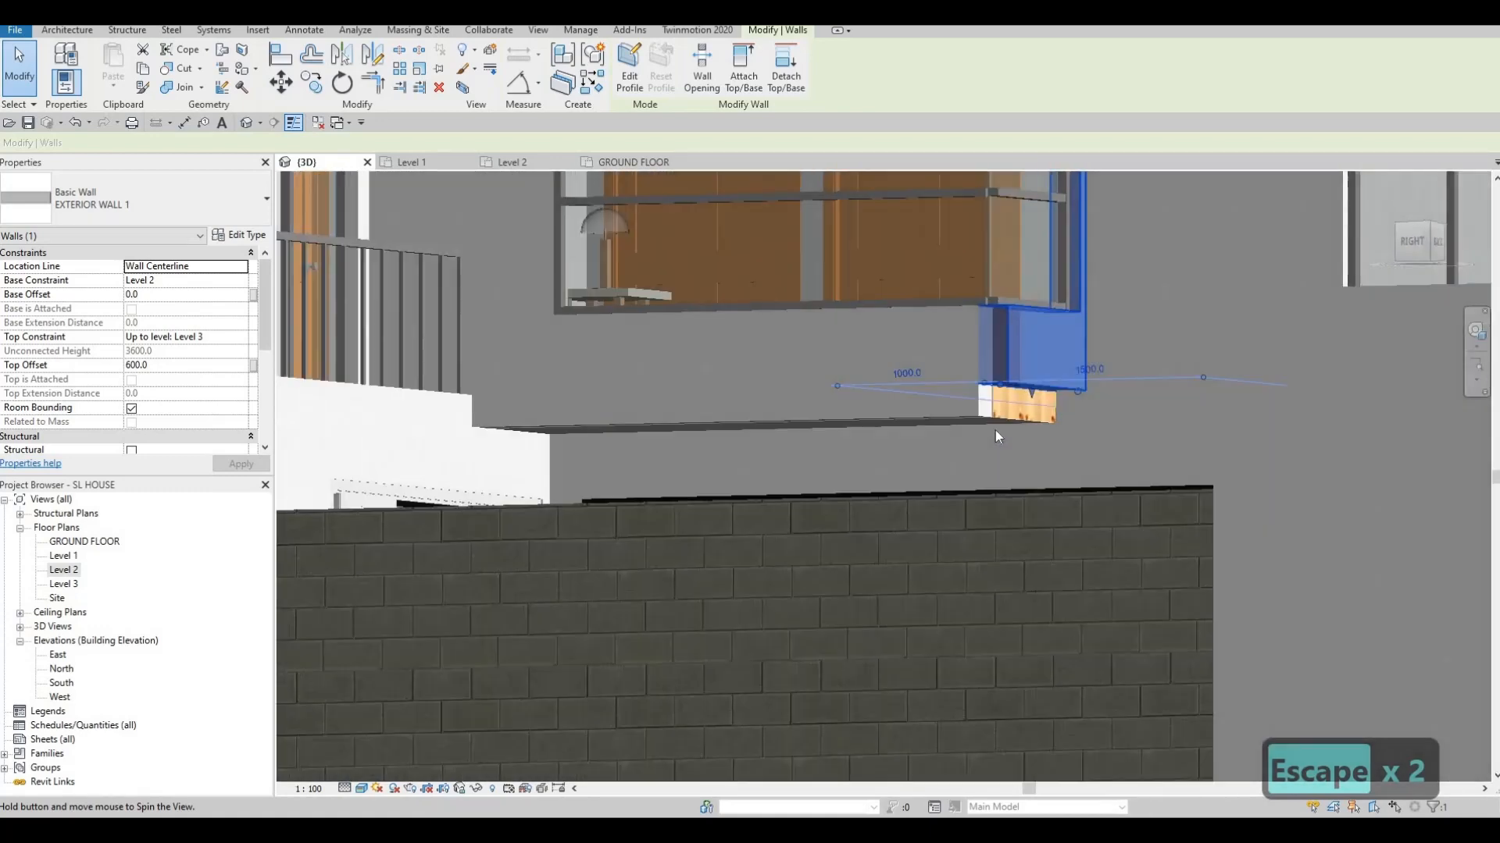
key(Escape)
key(Escape)
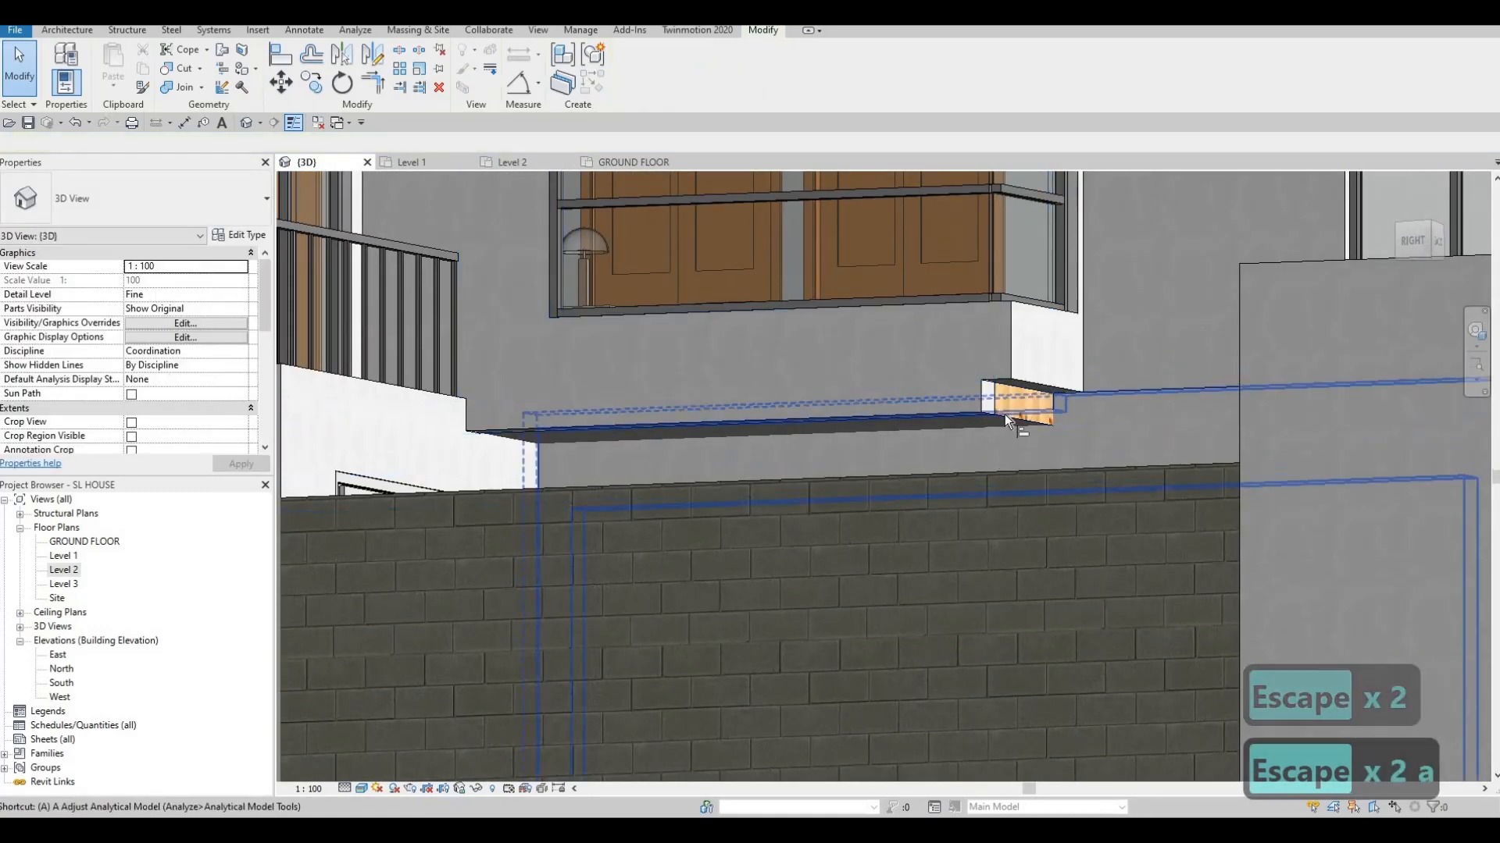
key(a)
key(l)
click(1009, 416)
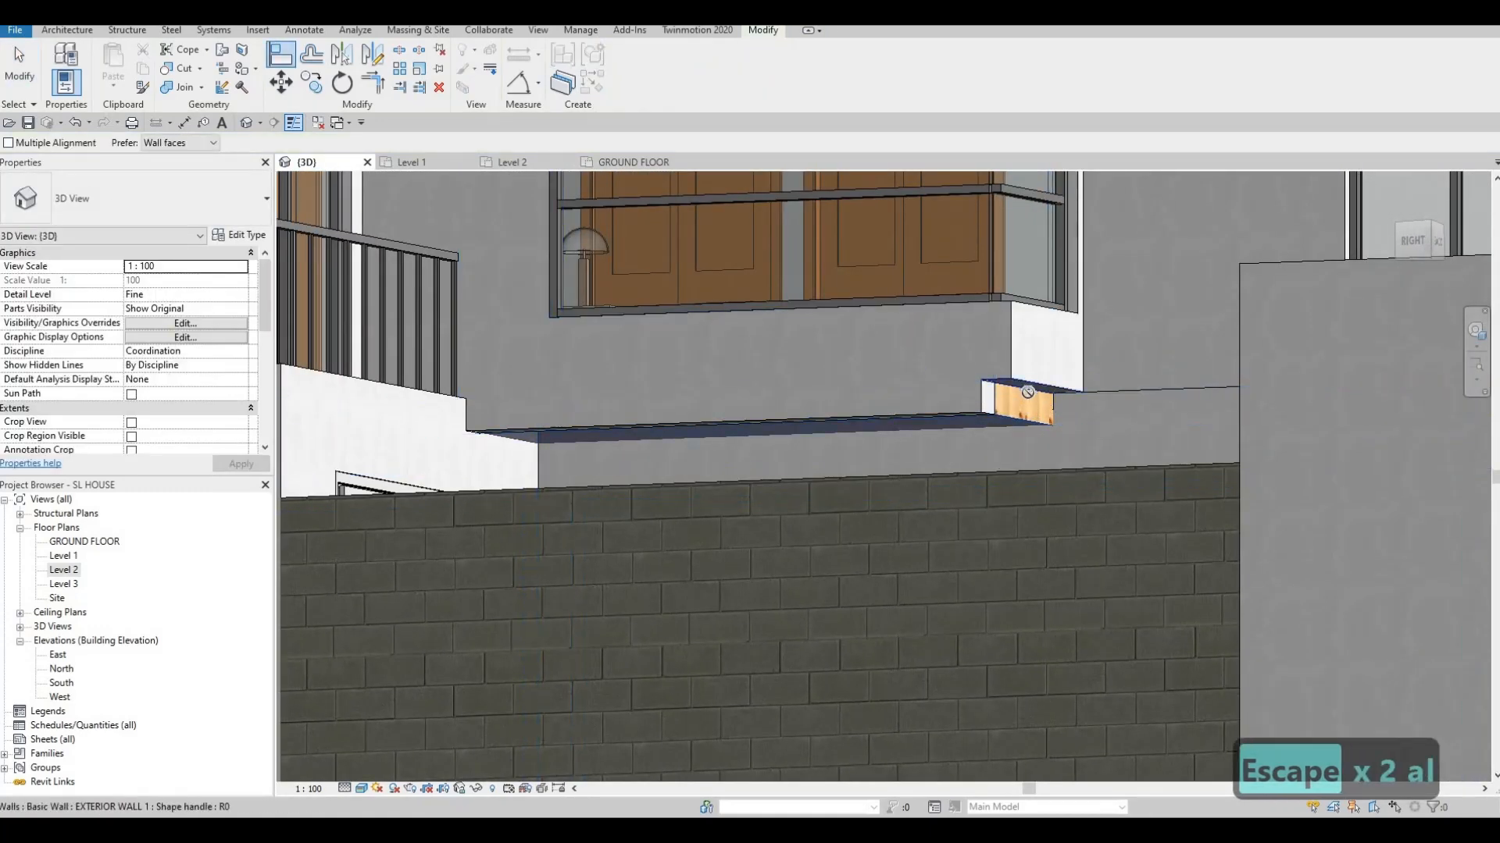
click(1027, 383)
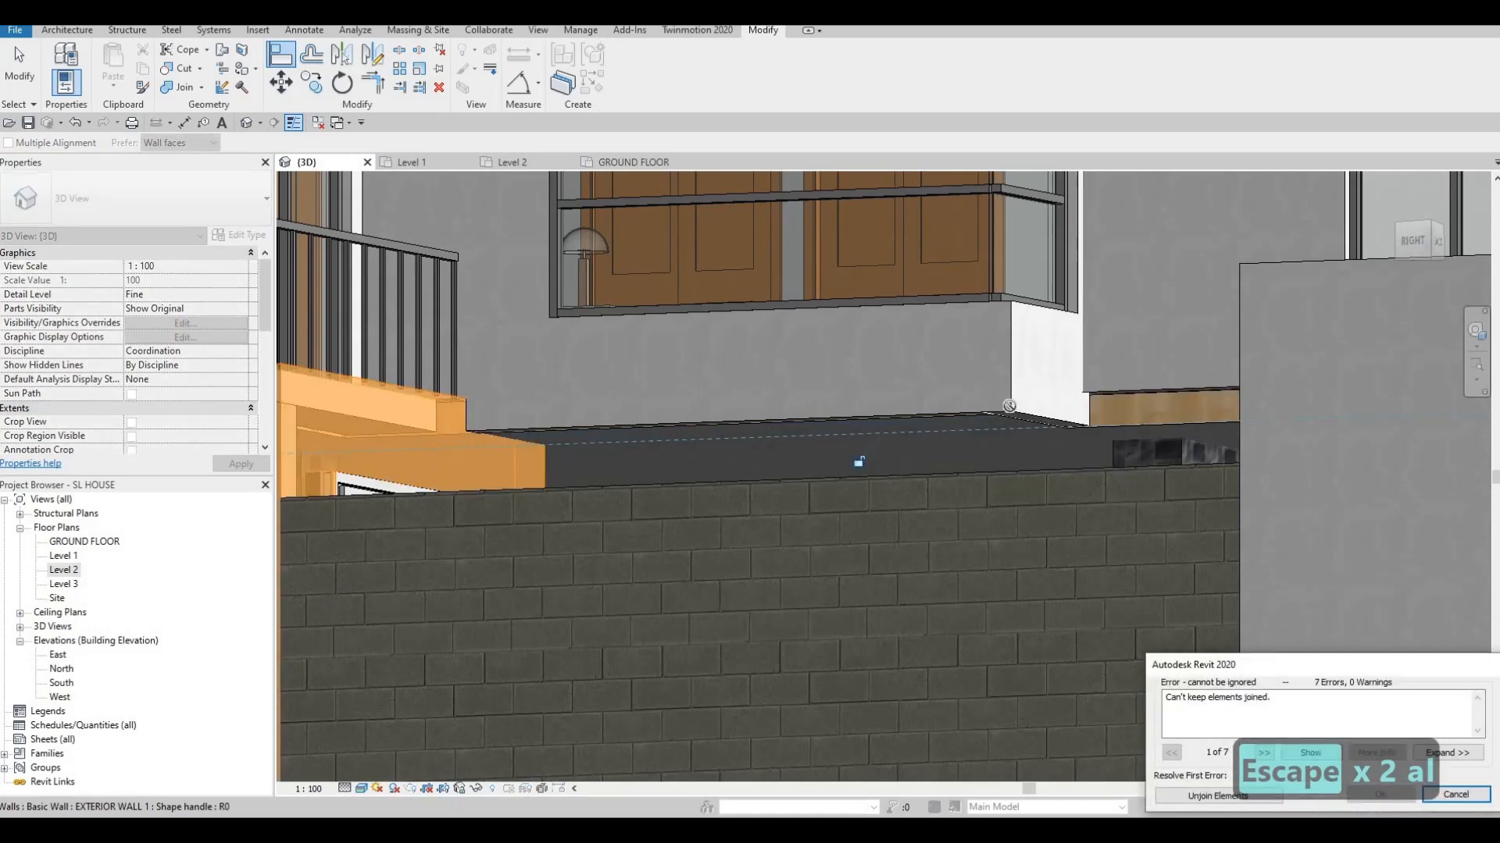
key(Escape)
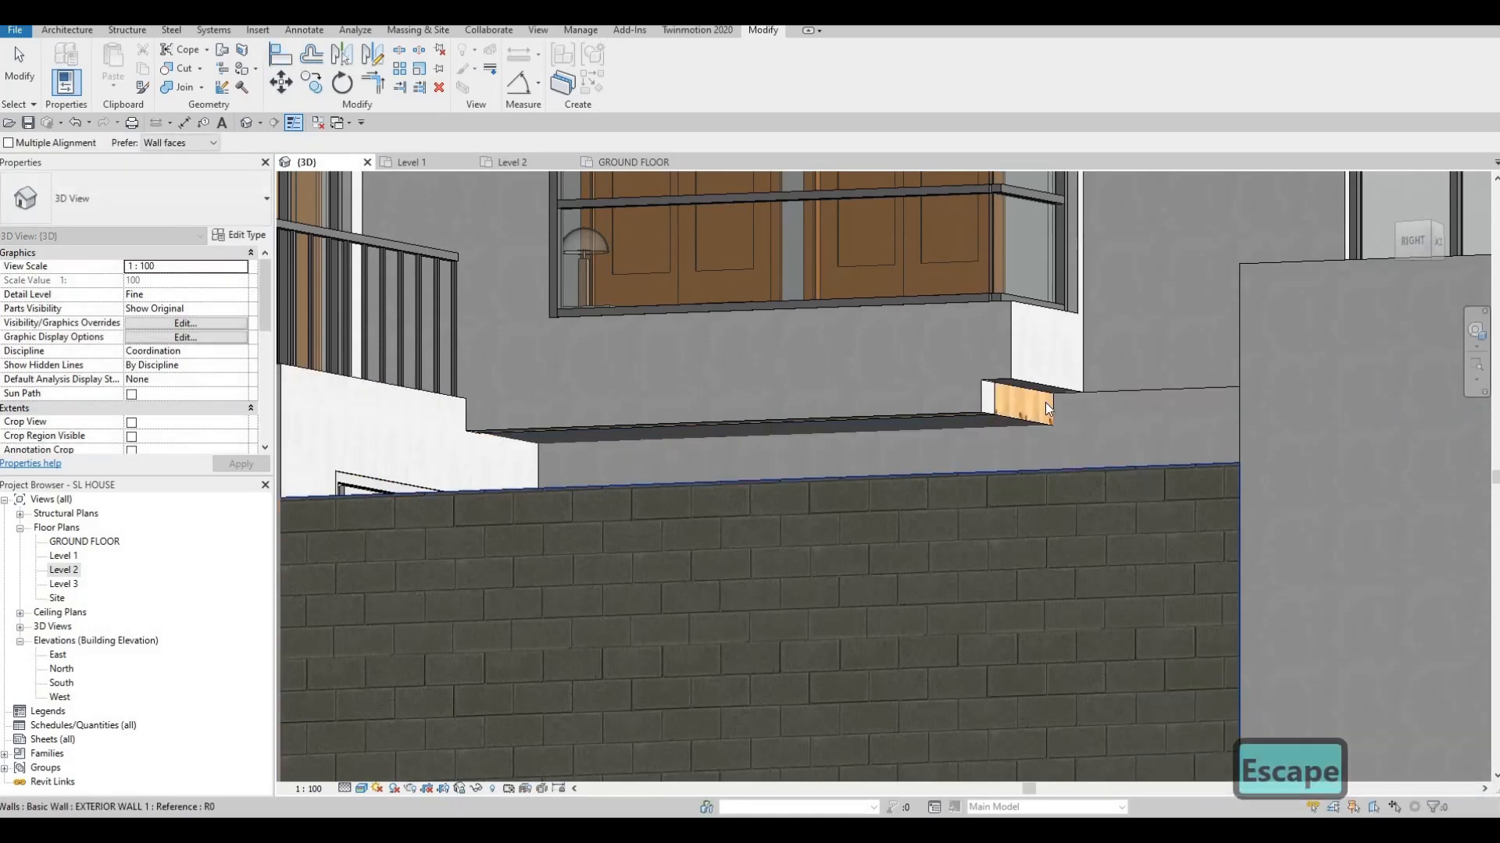
key(Escape)
Inspect the exterior wall under the upper bay in 3D, then switch to the Level 2 plan
click(1047, 394)
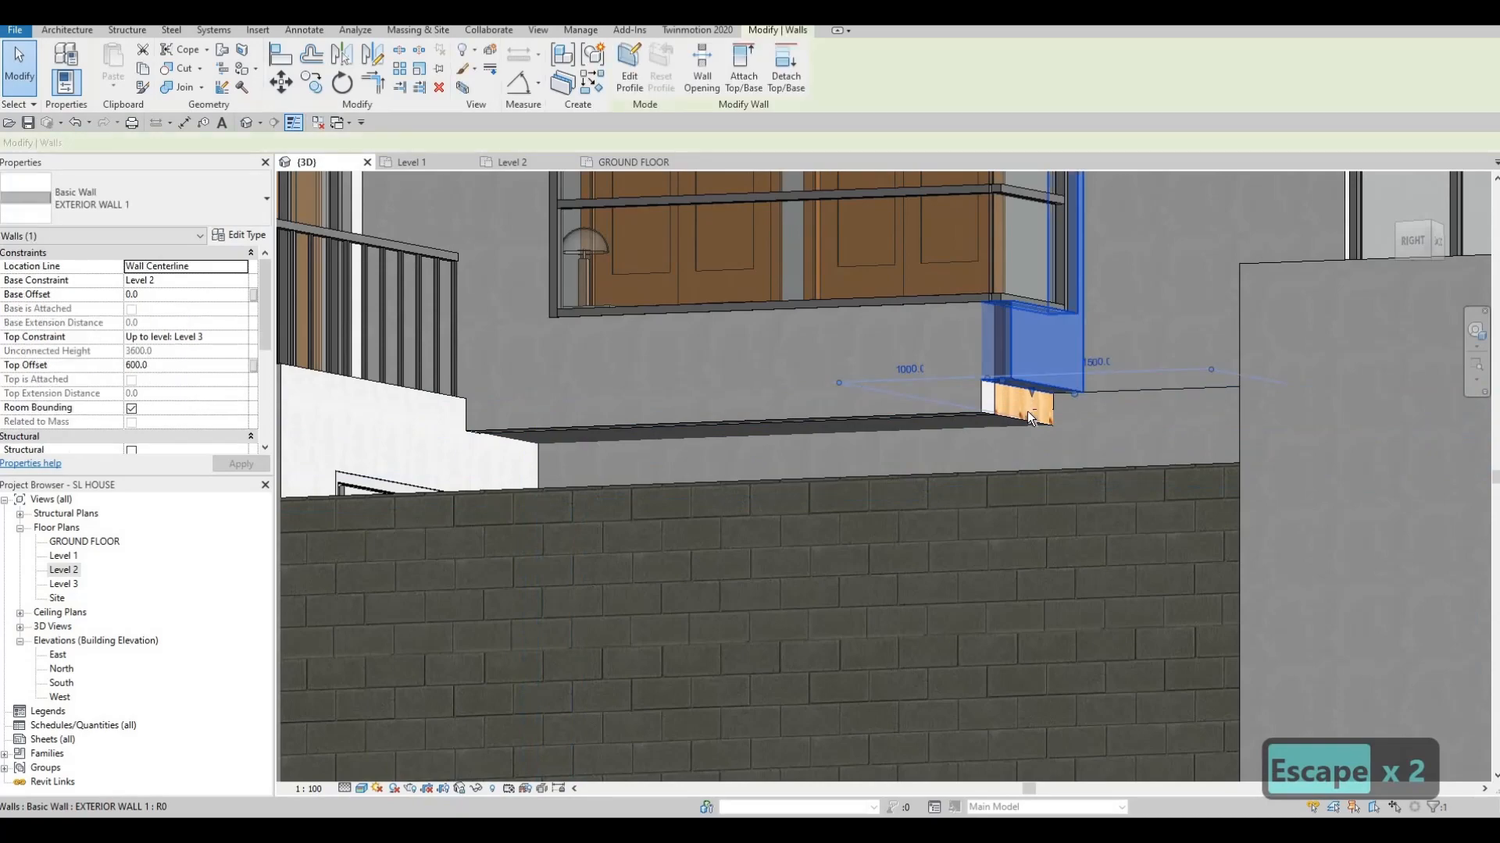
shift+middle_drag(1040, 485, 1019, 594)
scroll(1002, 612, down, 2)
scroll(1019, 594, down, 5)
scroll(980, 443, up, 8)
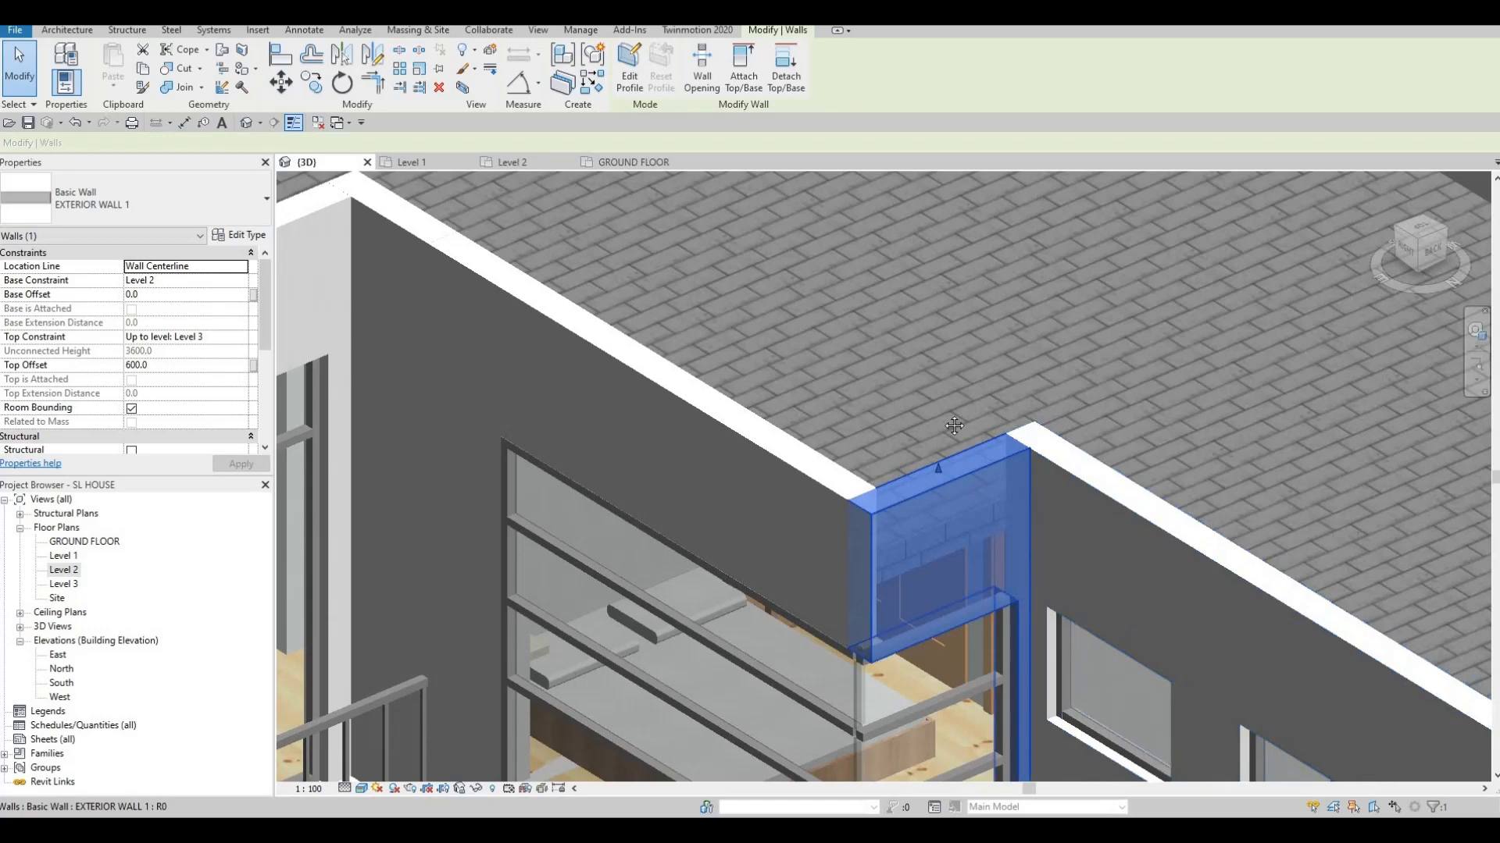
shift+middle_drag(954, 426, 1031, 479)
scroll(1016, 502, up, 3)
key(Escape)
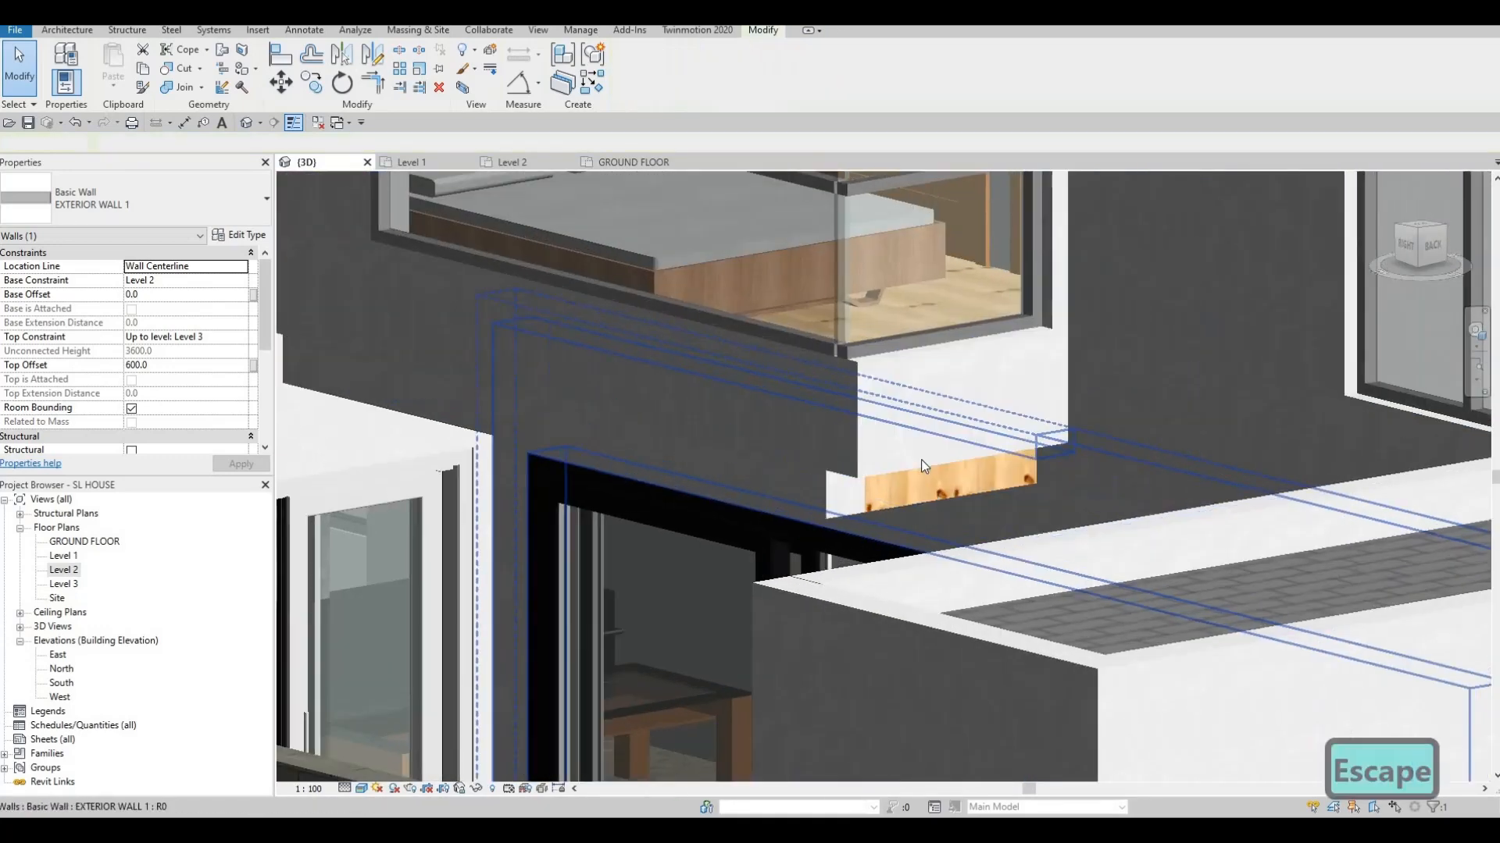
key(Escape)
click(917, 465)
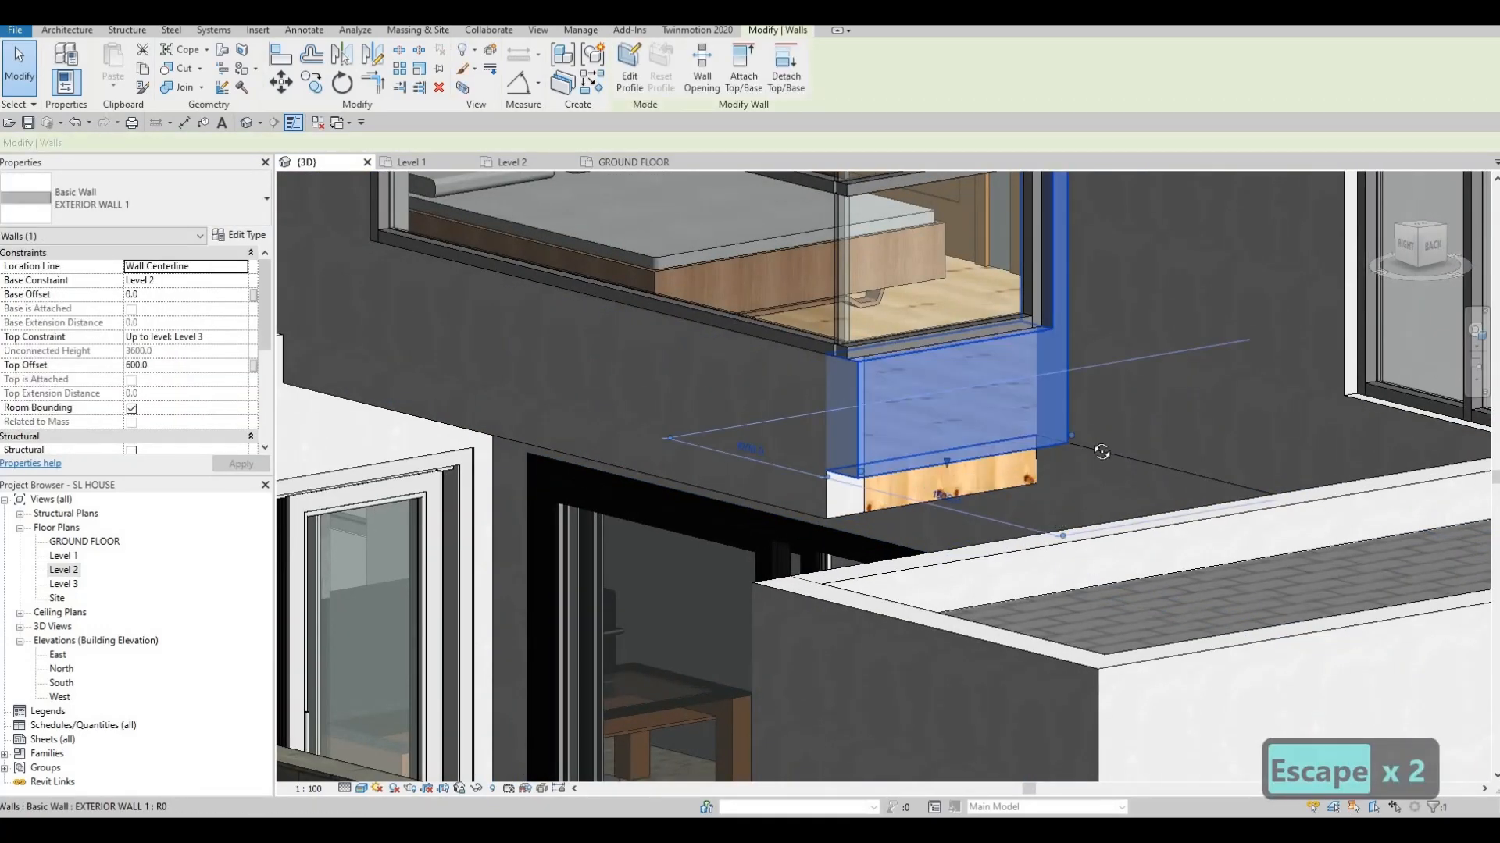
shift+middle_drag(1101, 452, 882, 421)
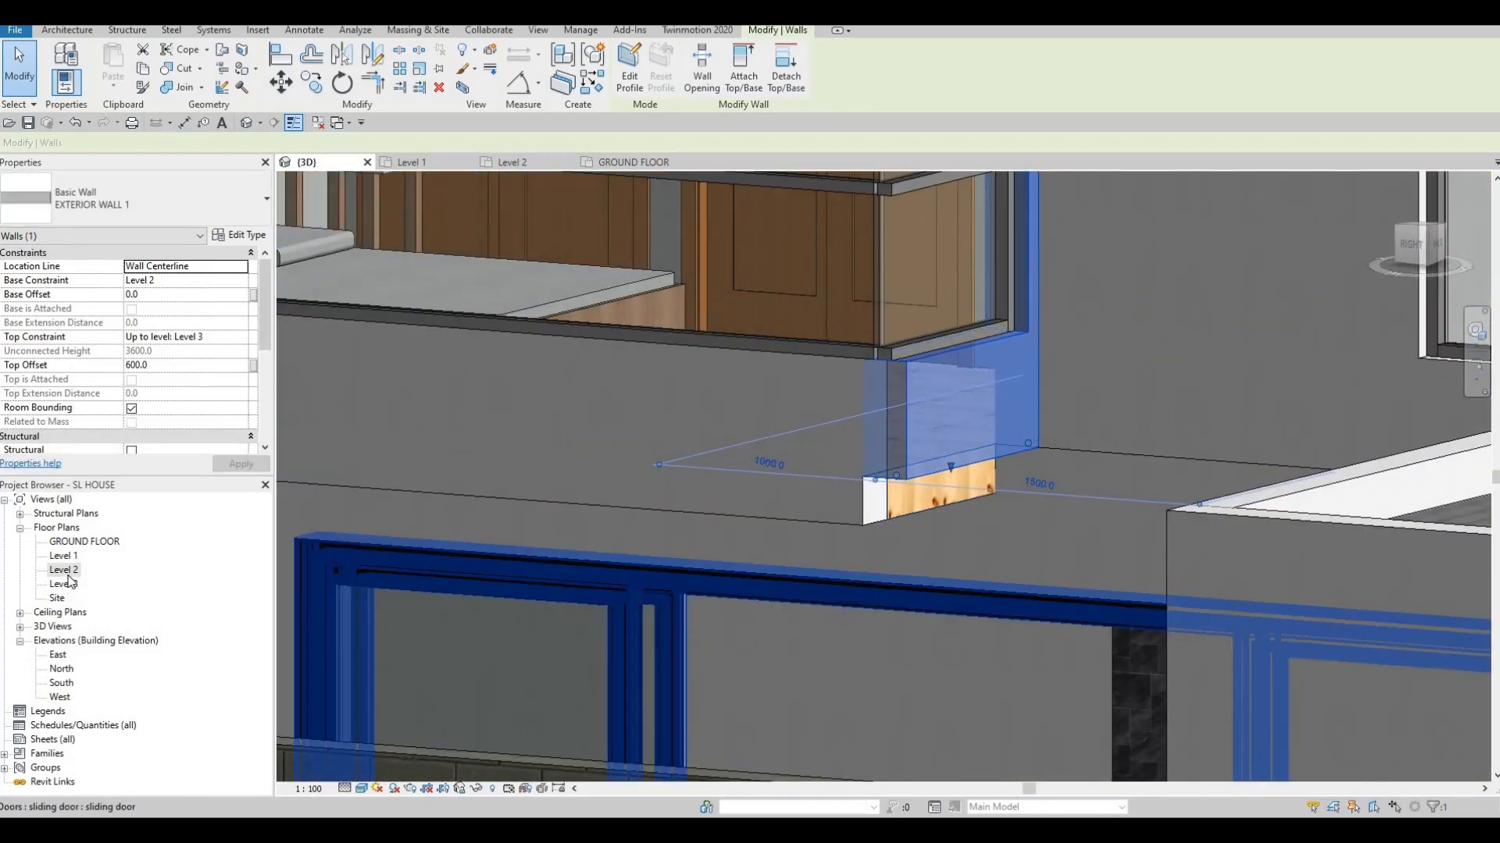
double_click(156, 572)
Shorten the short exterior wall from its left end in the Level 2 plan
scroll(690, 453, down, 2)
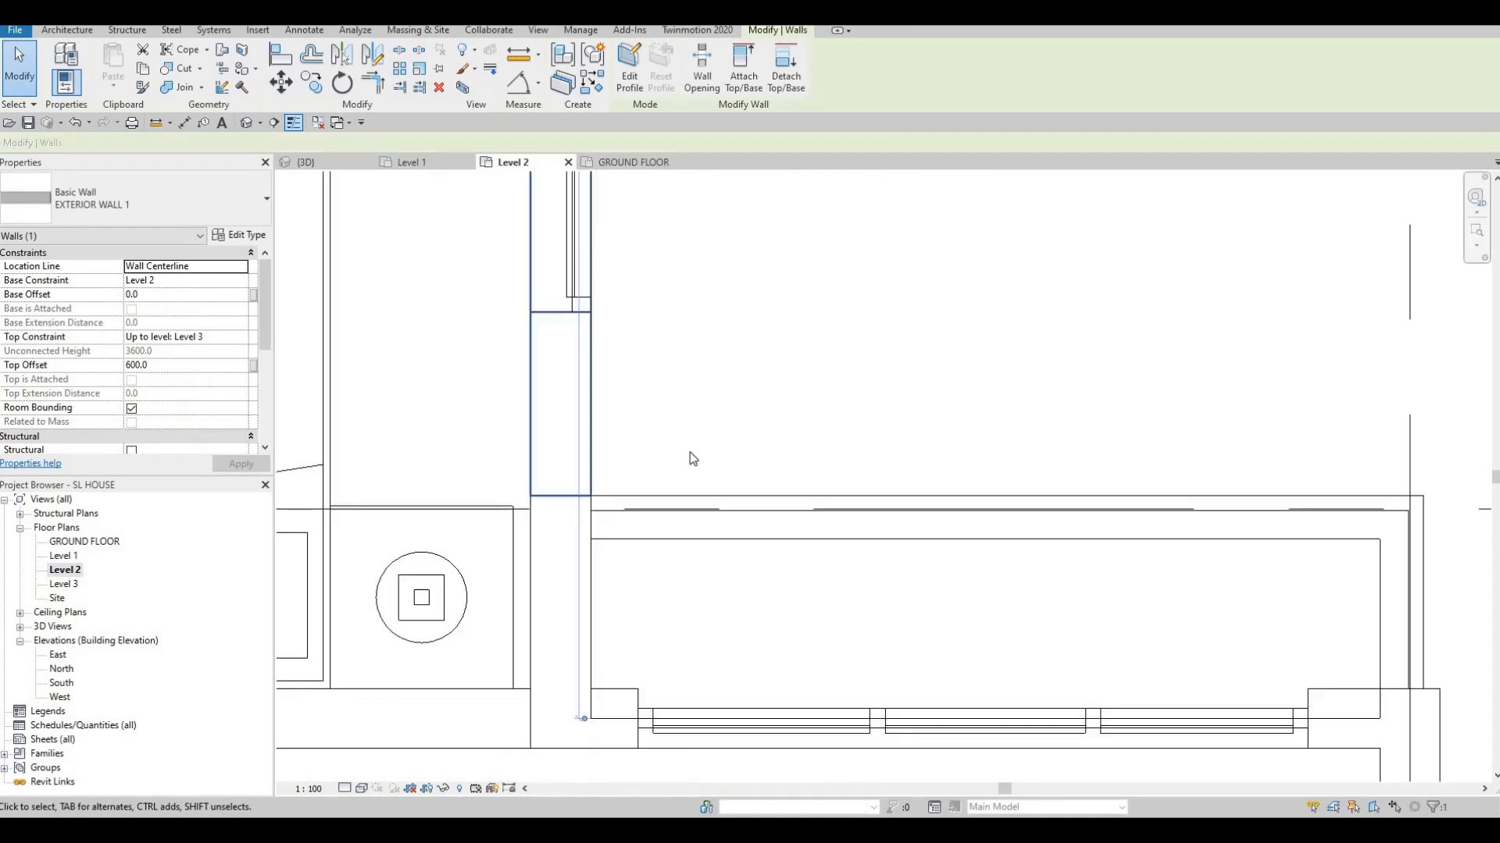
scroll(685, 517, down, 3)
scroll(675, 444, up, 5)
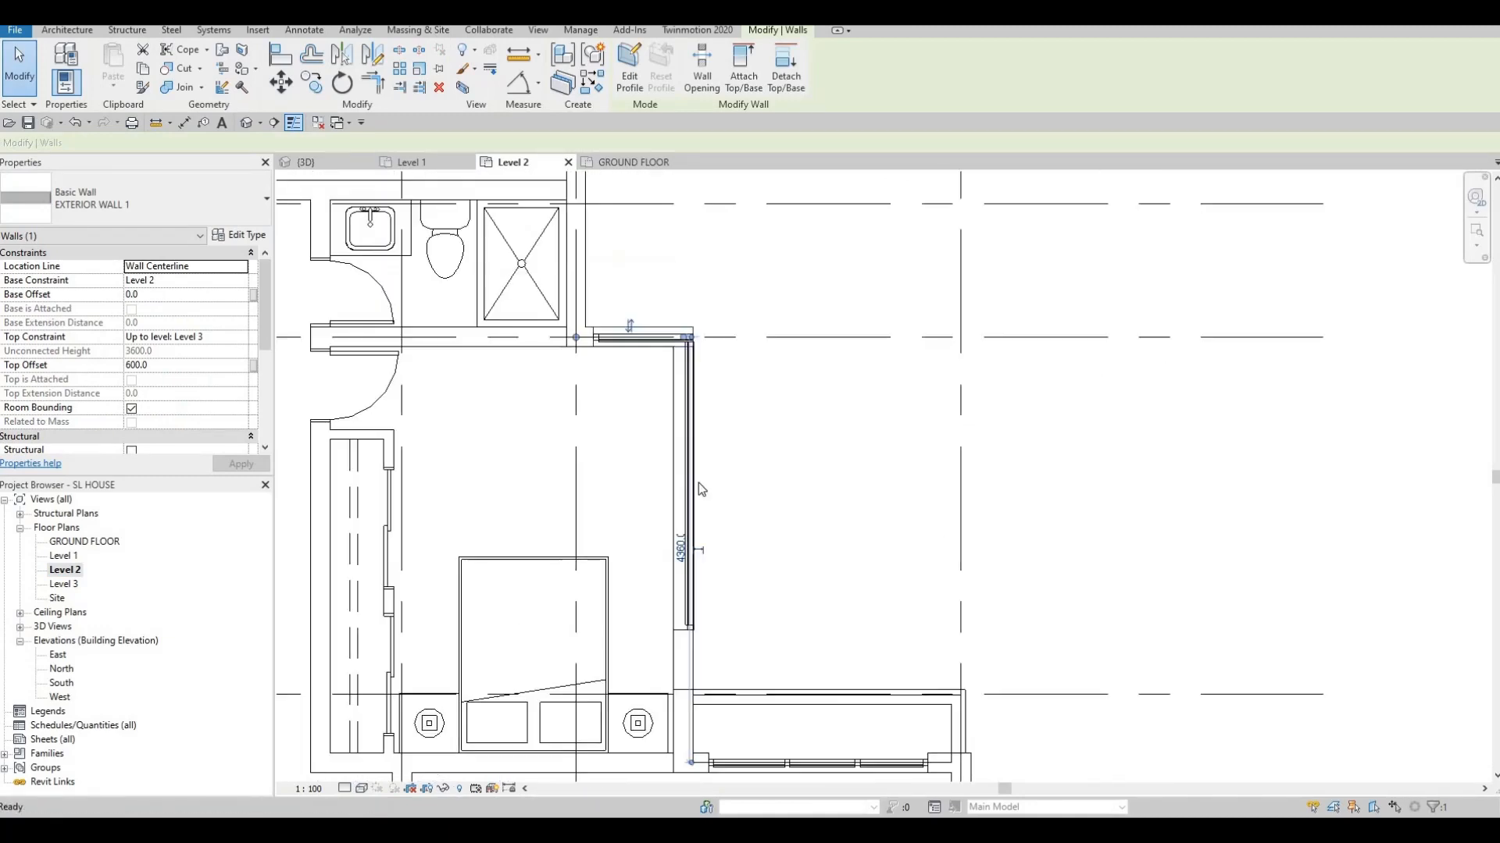
key(Escape)
click(608, 529)
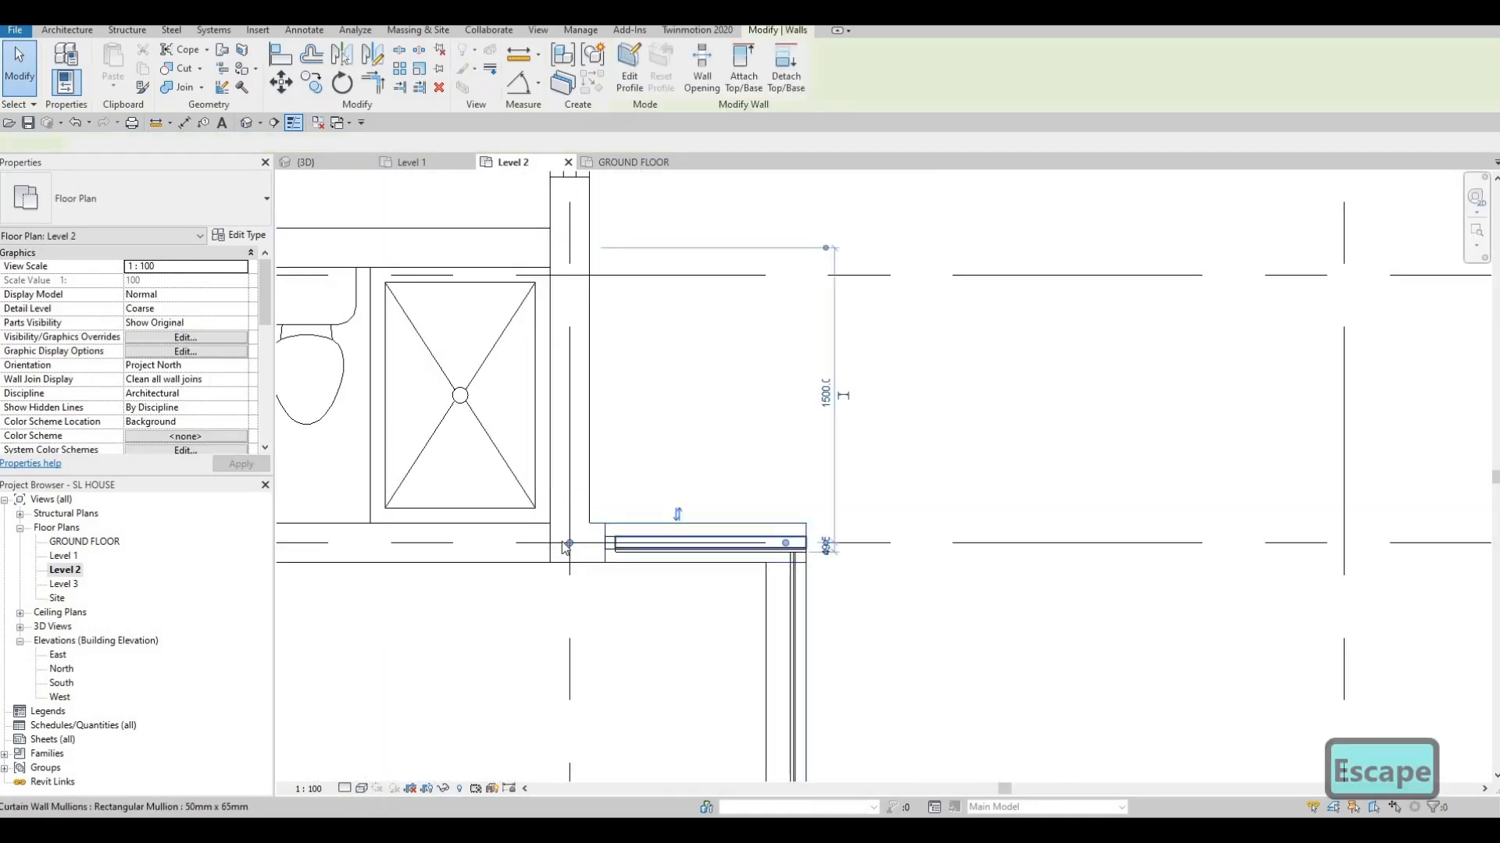
scroll(608, 529, up, 2)
drag(541, 554, 589, 553)
key(Escape)
key(Escape)
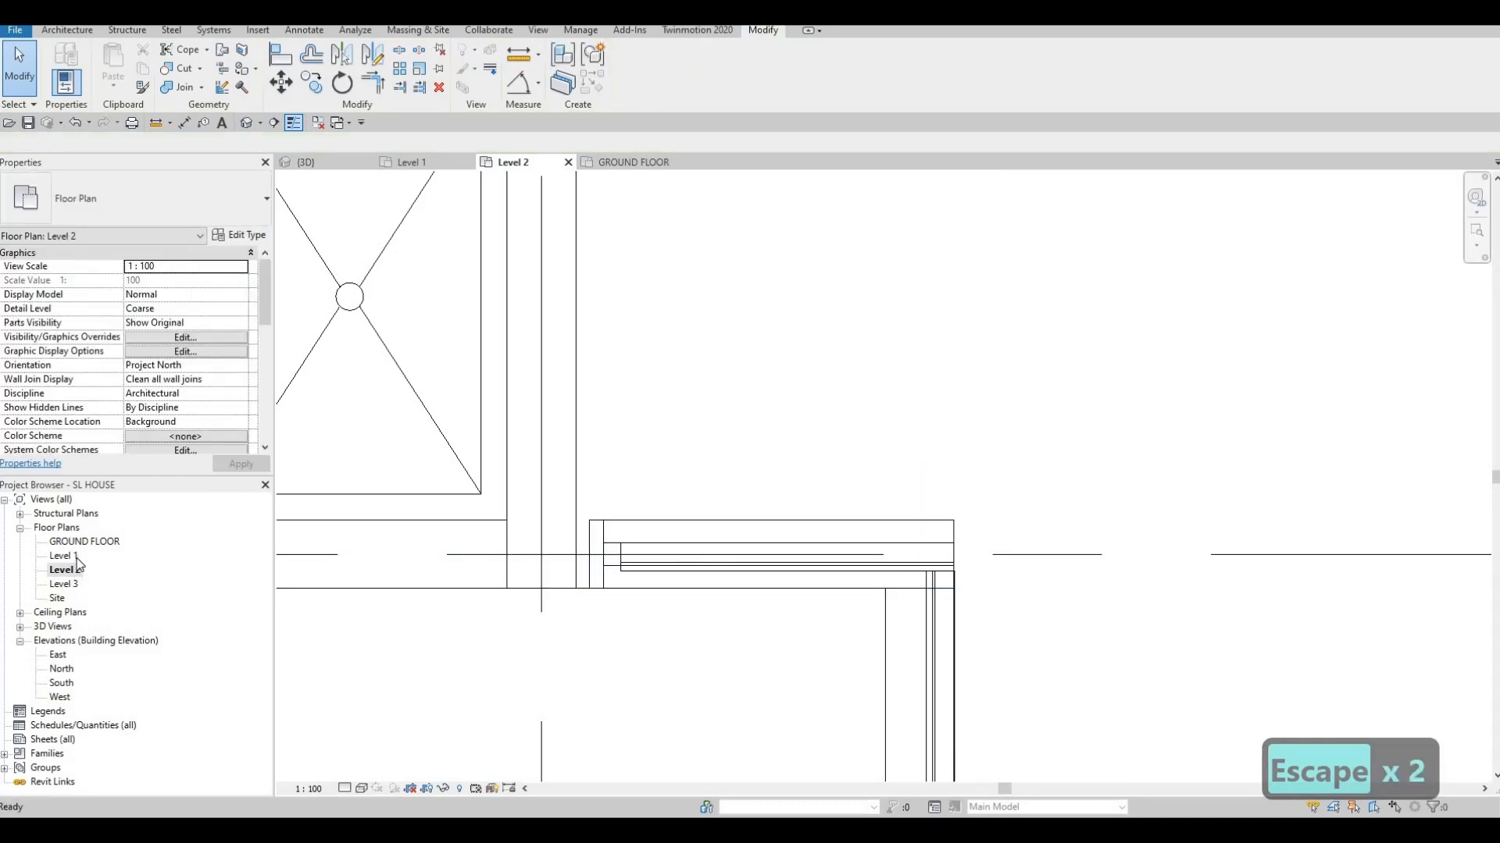
In 3D, align the wall's base with the floor underside, 200 below Level 2
click(301, 161)
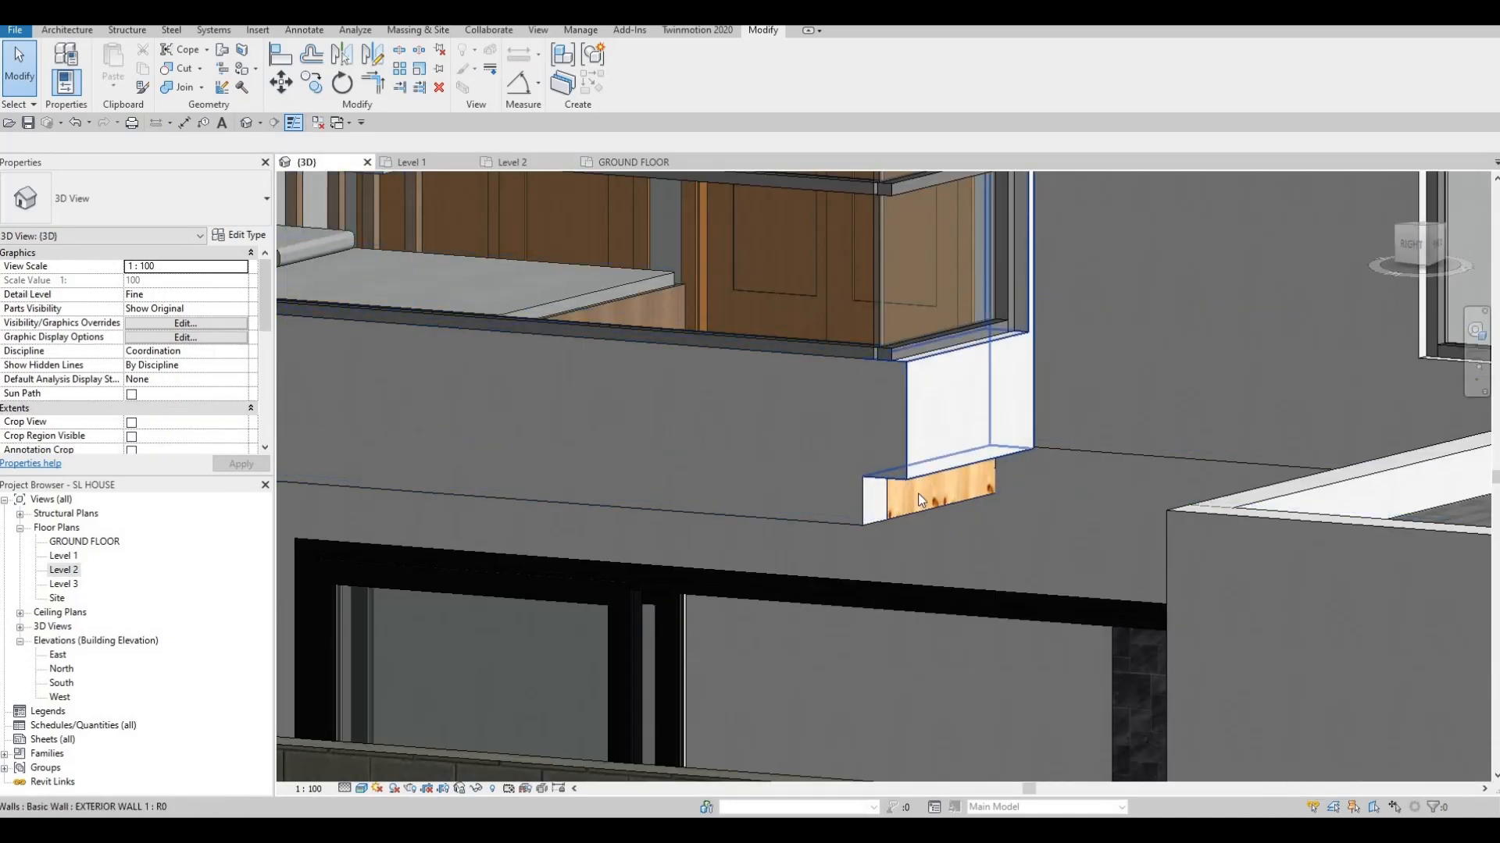
click(915, 492)
shift+middle_drag(895, 494, 836, 527)
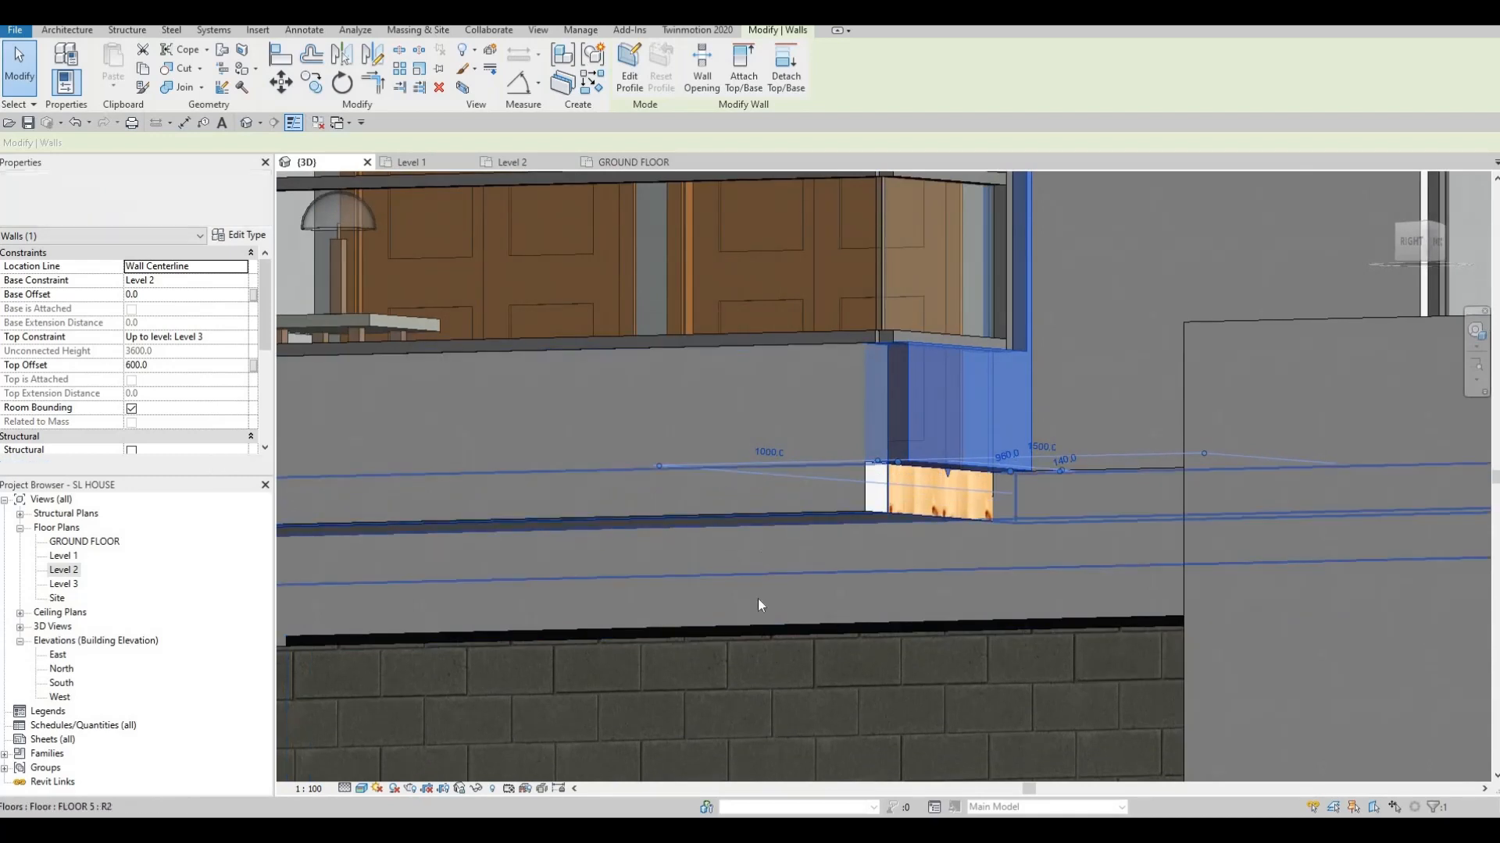
key(a)
key(l)
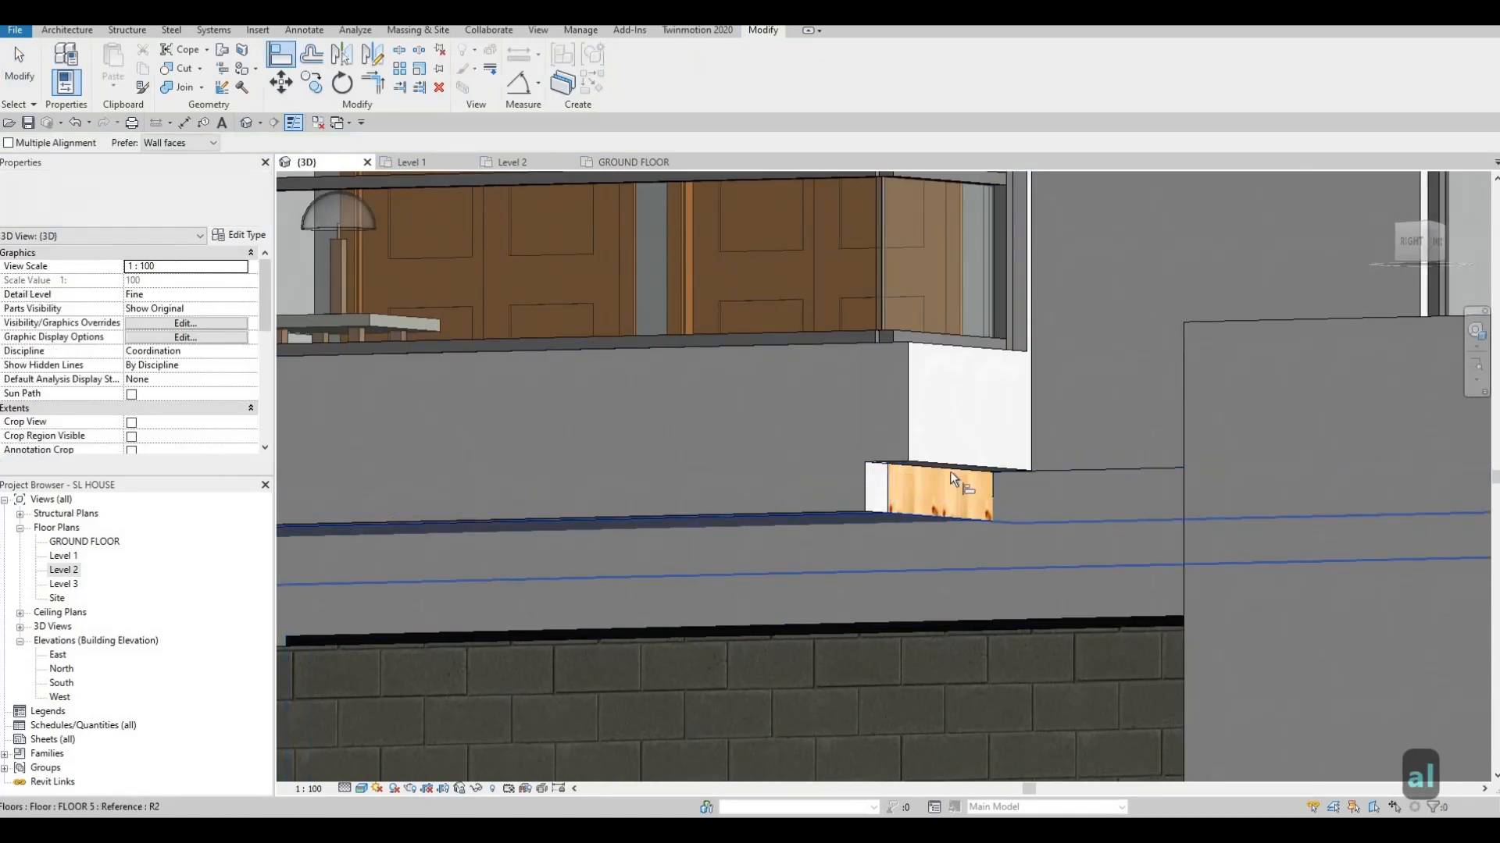
click(939, 497)
key(Escape)
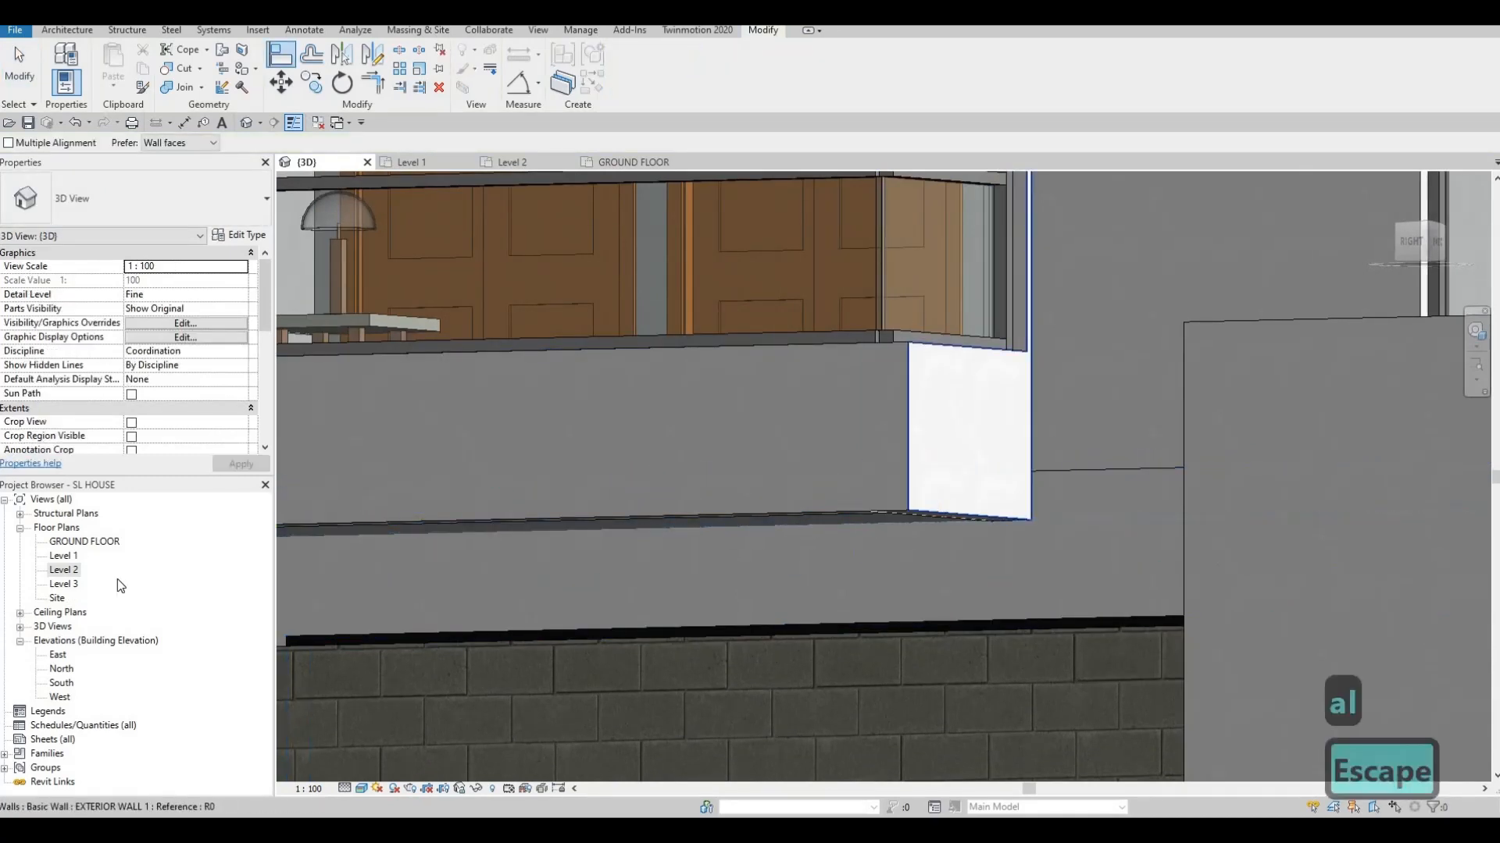
key(Escape)
Return to the Level 2 plan and select the short exterior wall
double_click(69, 572)
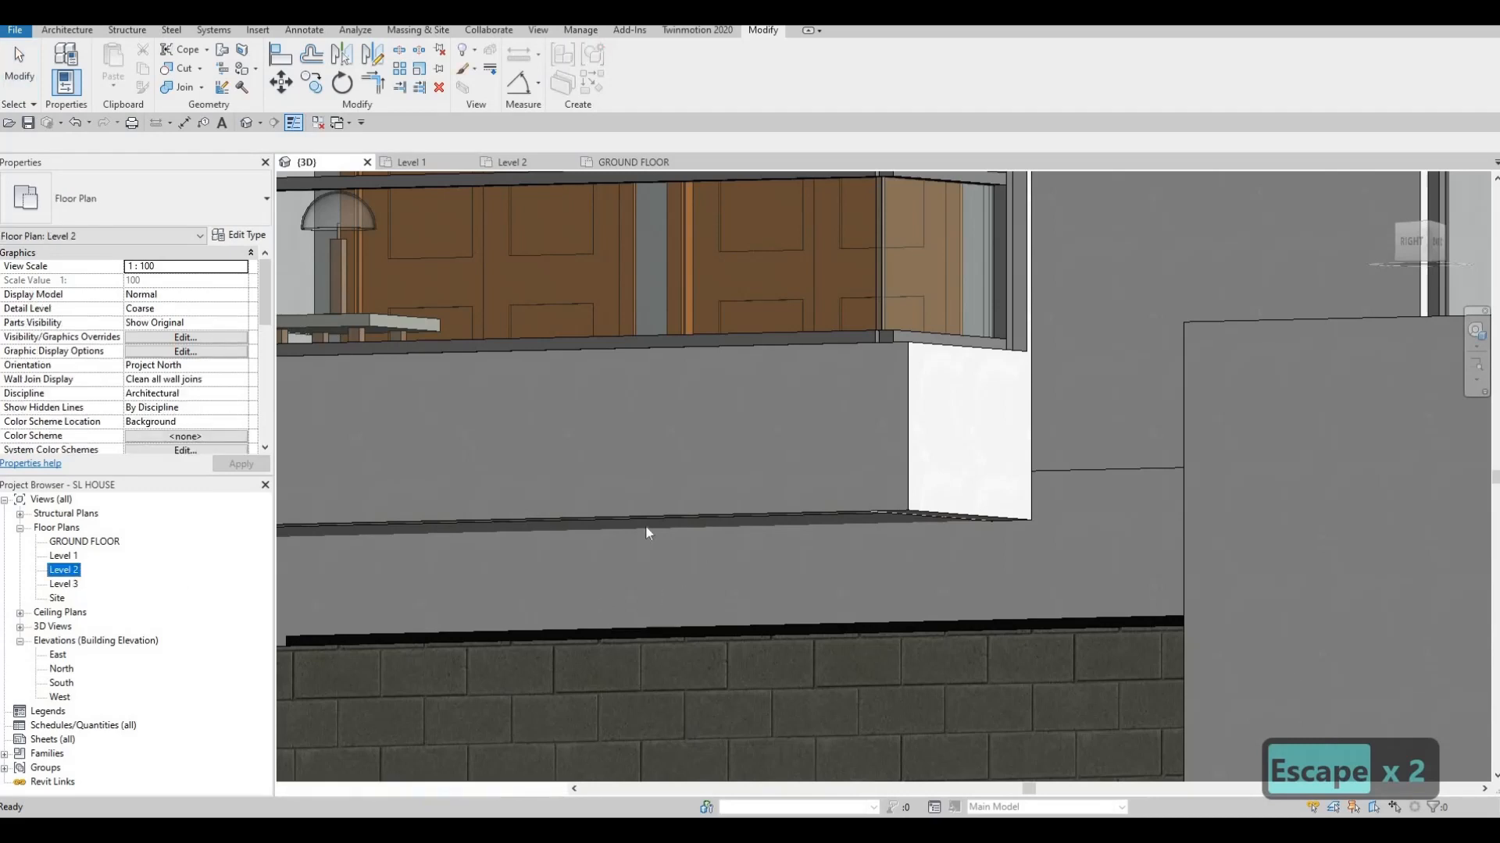
key(Escape)
click(584, 555)
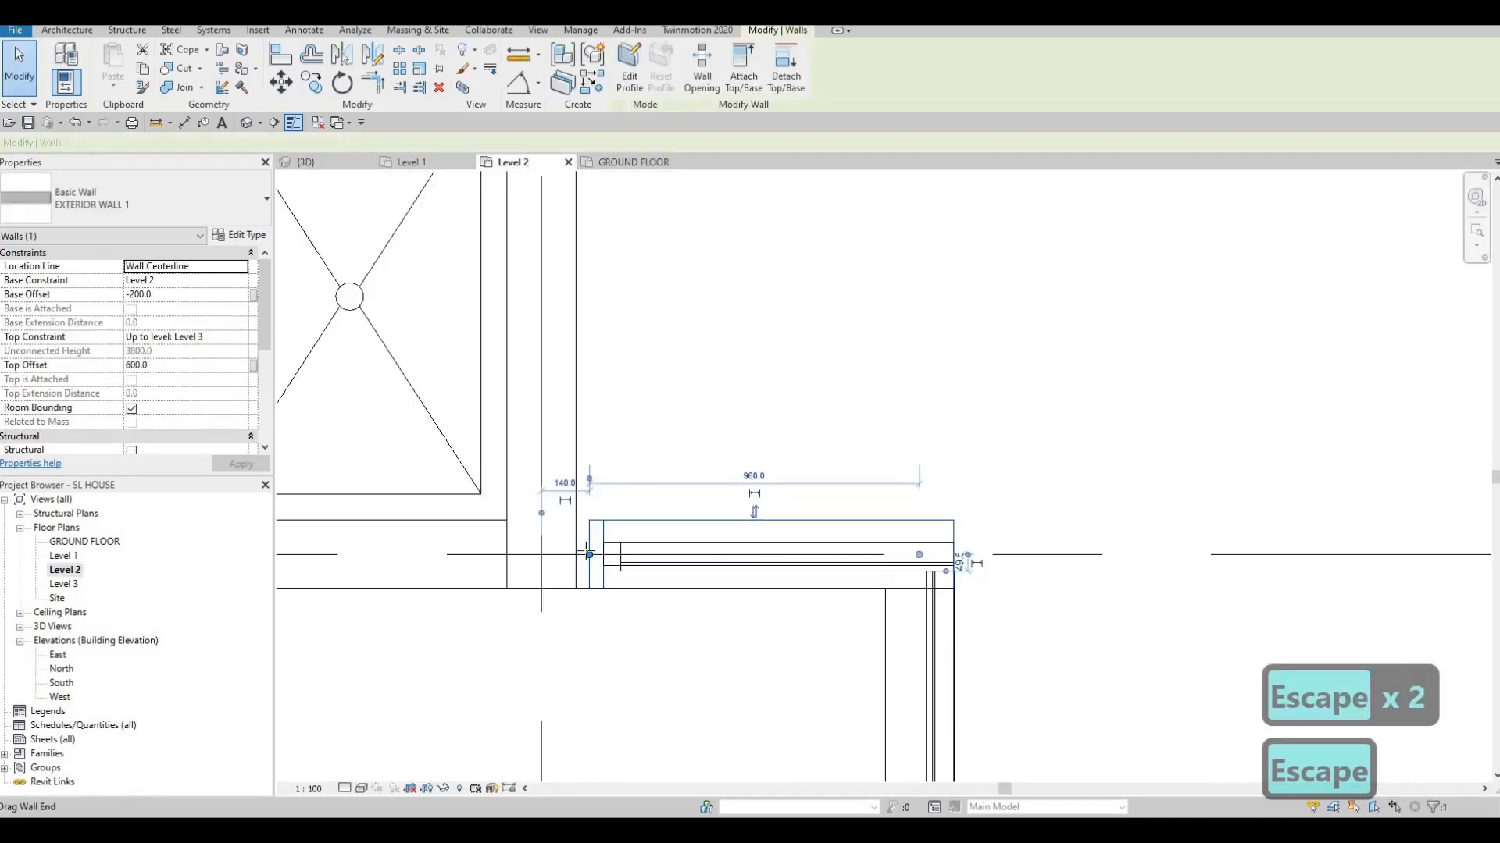
Stretch the short exterior wall's end slightly left after cancelling a failed join onto the adjoining wall
drag(581, 550, 575, 551)
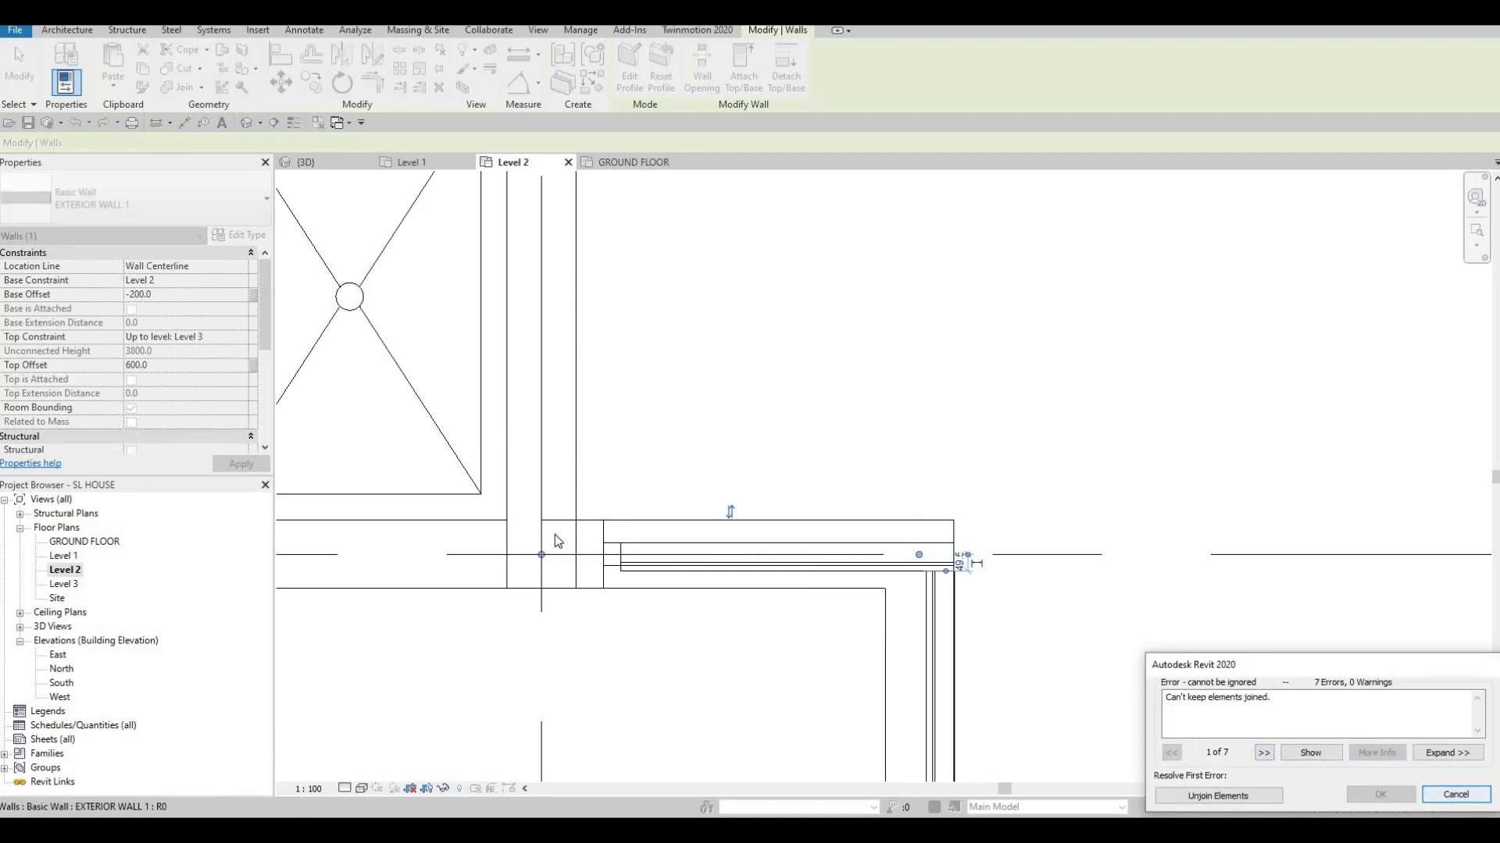
key(Escape)
scroll(556, 539, up, 5)
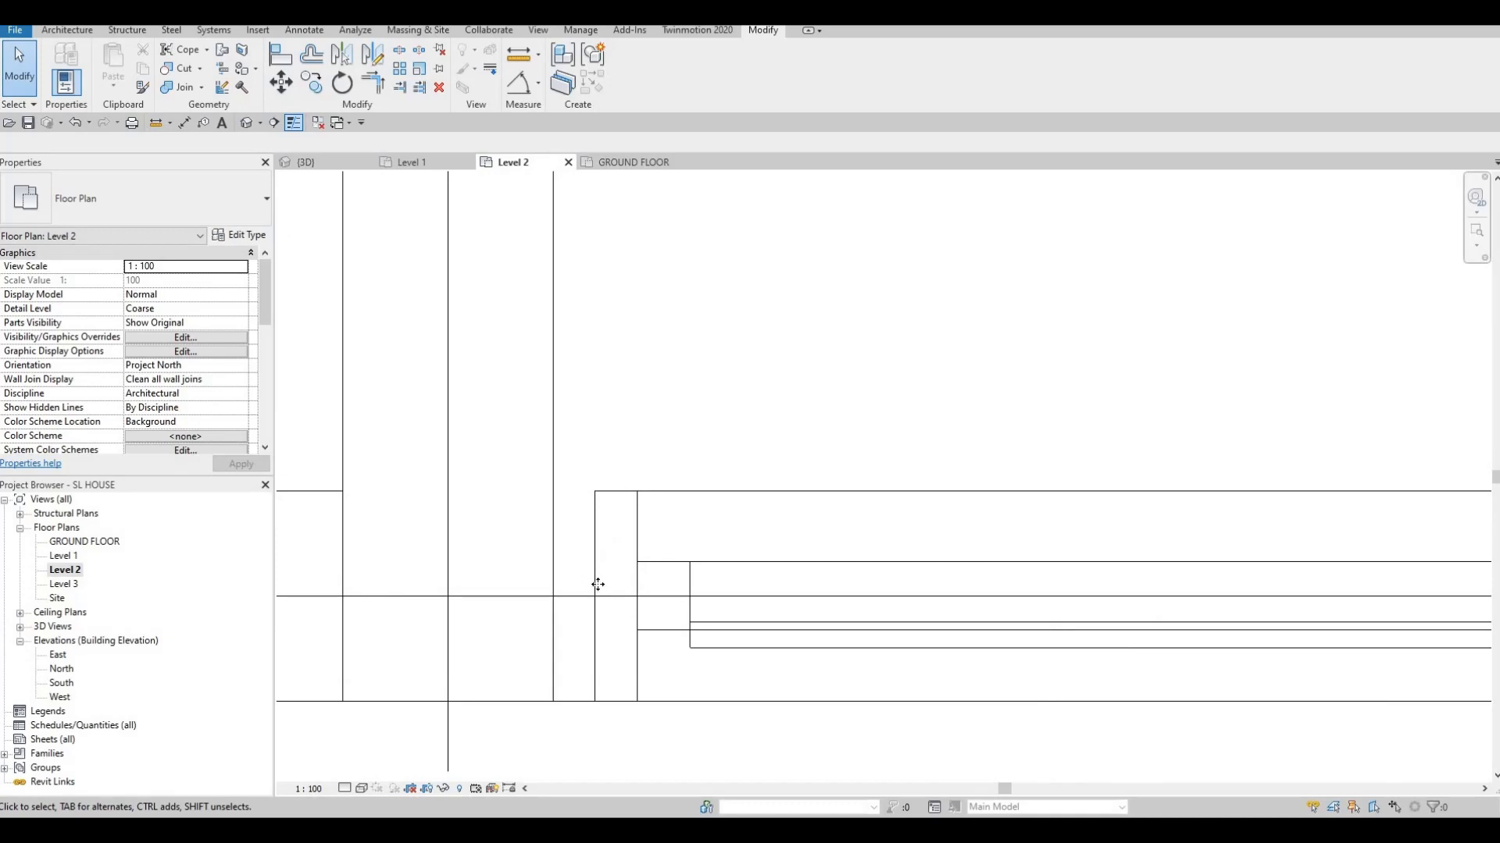
click(595, 601)
scroll(594, 604, up, 1)
drag(596, 593, 548, 583)
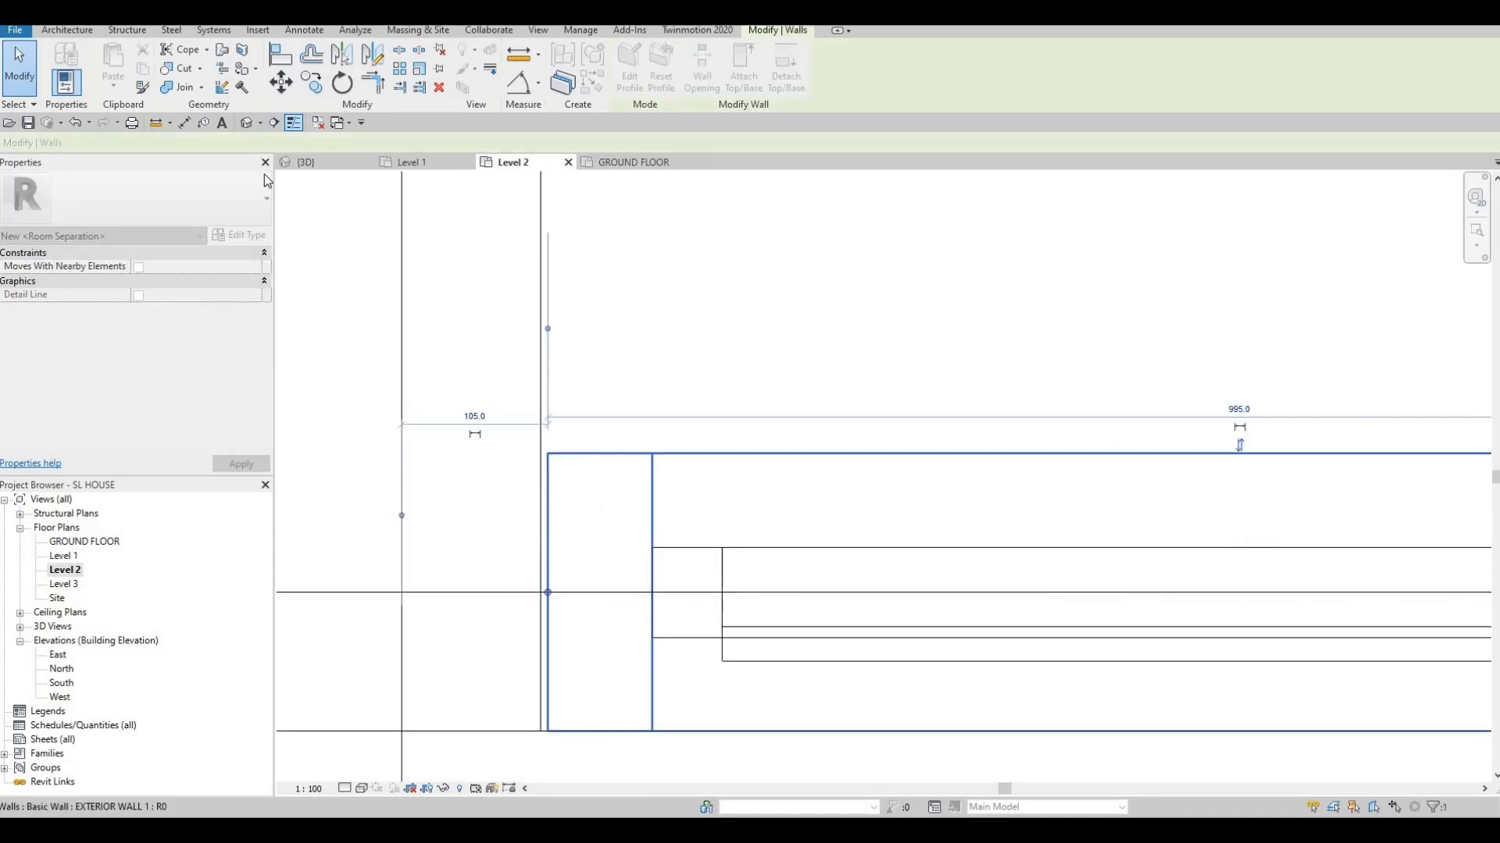
key(Escape)
key(Escape)
Go back to the 3D view and orbit to look down on the back parapet
click(247, 123)
shift+middle_drag(810, 529, 711, 726)
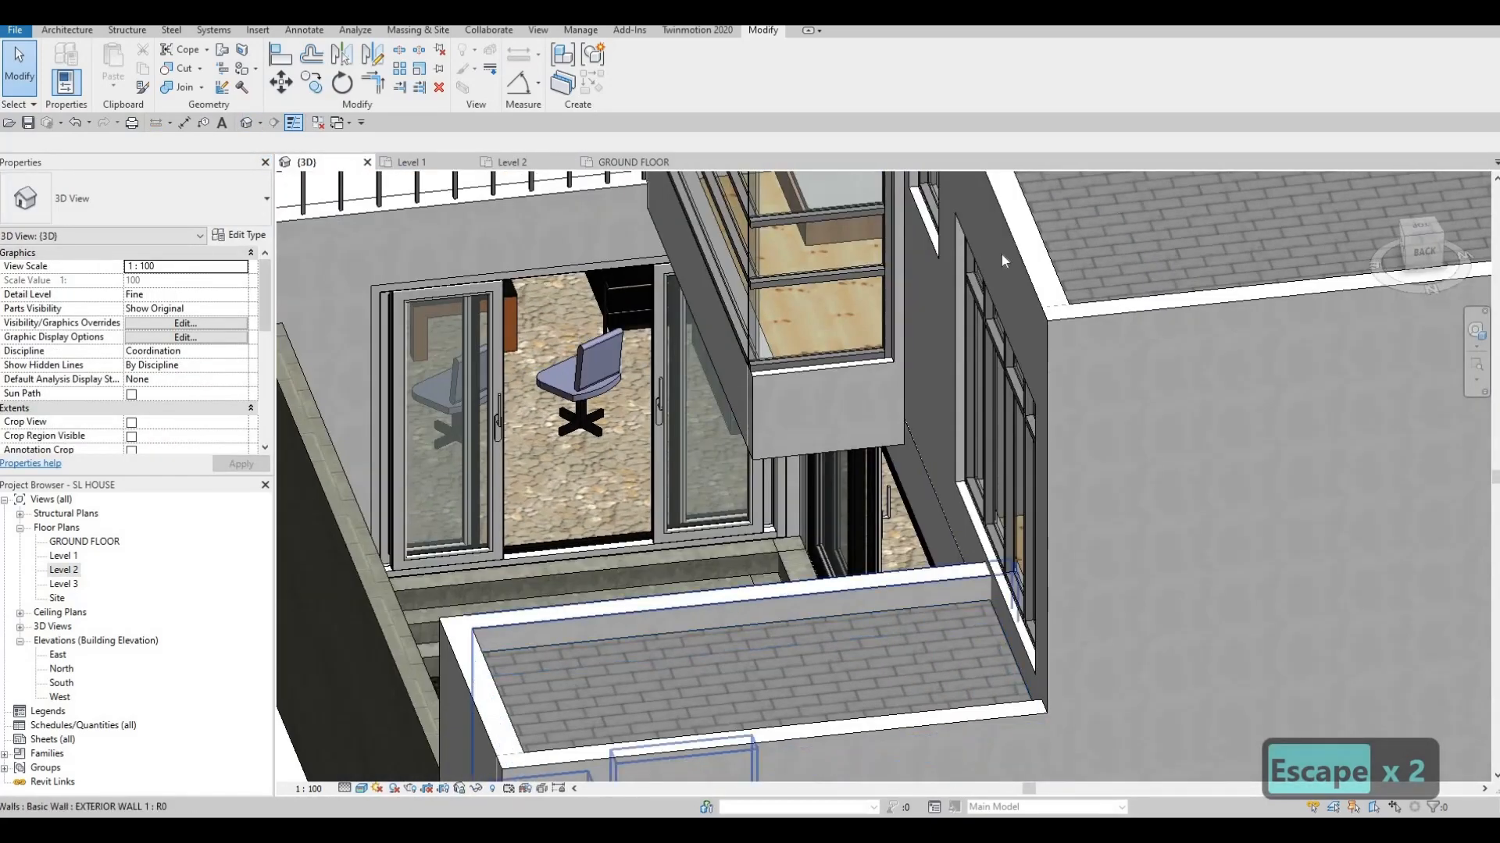
scroll(869, 381, up, 10)
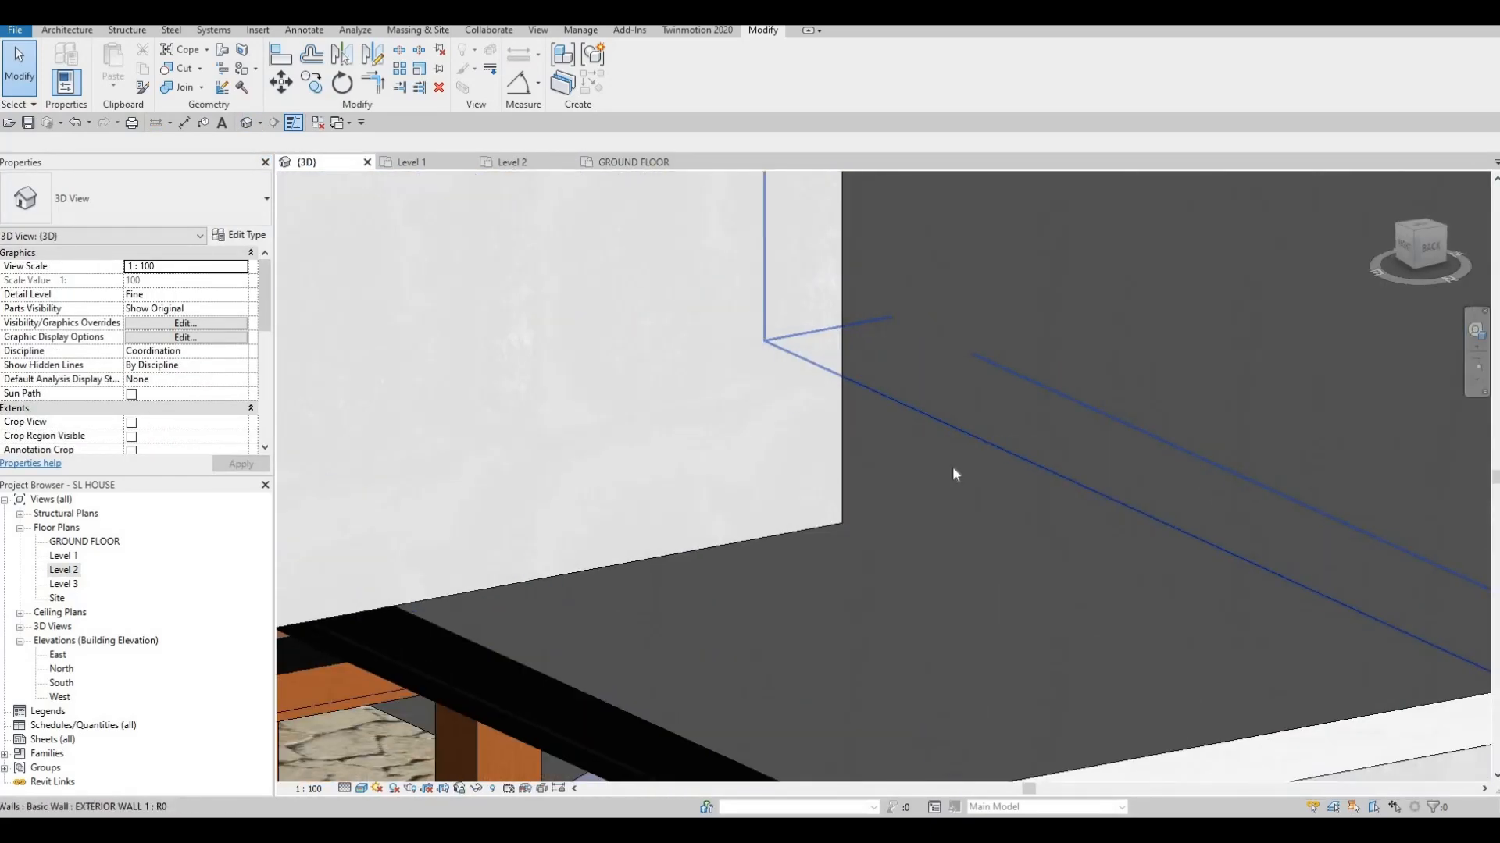
scroll(945, 477, down, 10)
key(Escape)
key(Escape)
scroll(849, 710, up, 2)
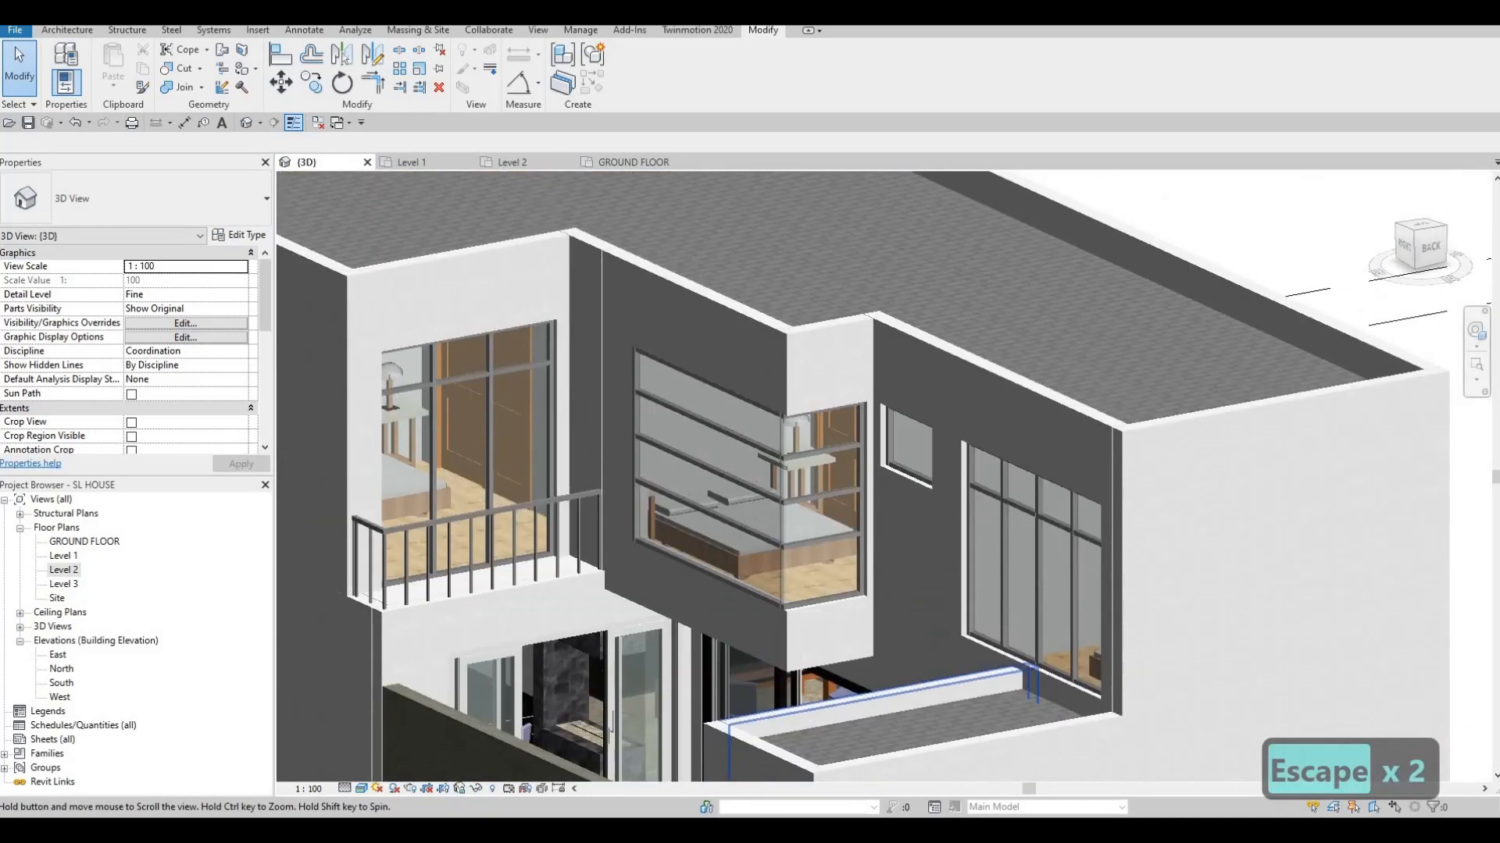
shift+middle_drag(831, 351, 797, 476)
scroll(922, 375, up, 7)
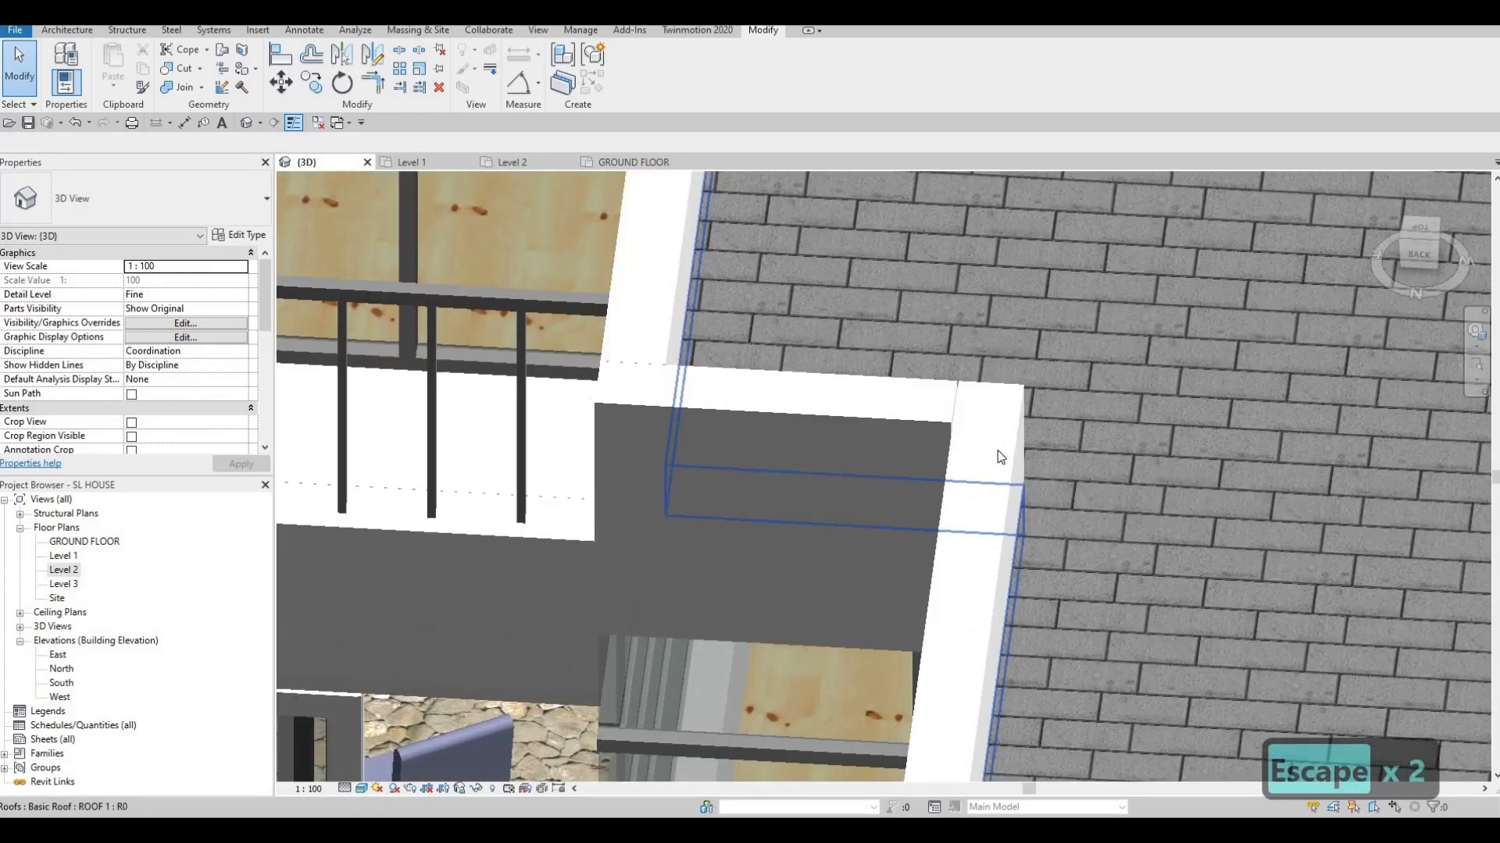
shift+middle_drag(998, 454, 962, 470)
scroll(961, 473, up, 5)
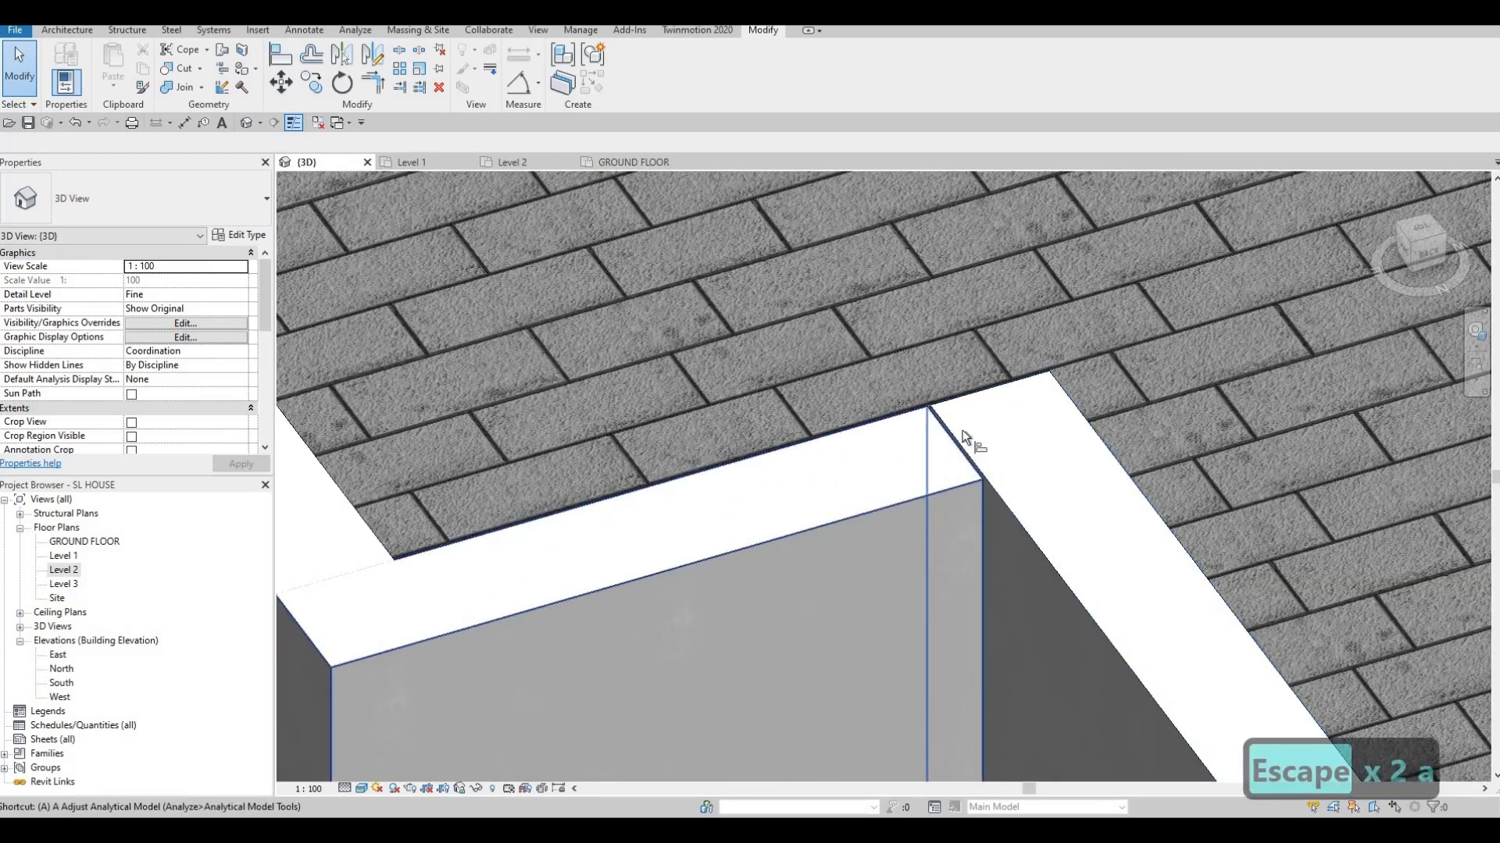
scroll(959, 457, up, 1)
key(l)
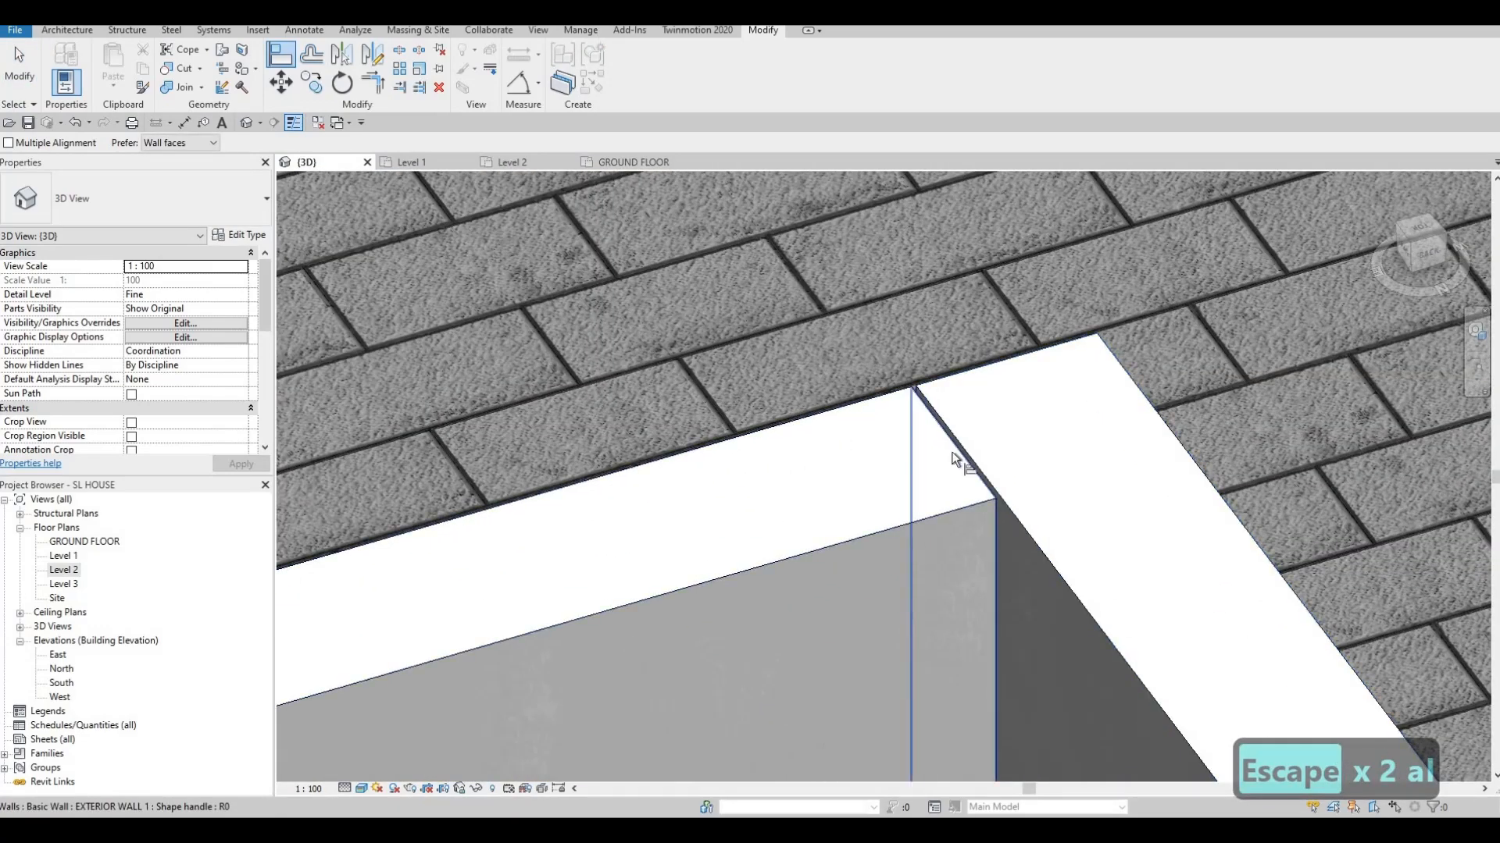
key(Escape)
key(Escape)
scroll(907, 373, up, 3)
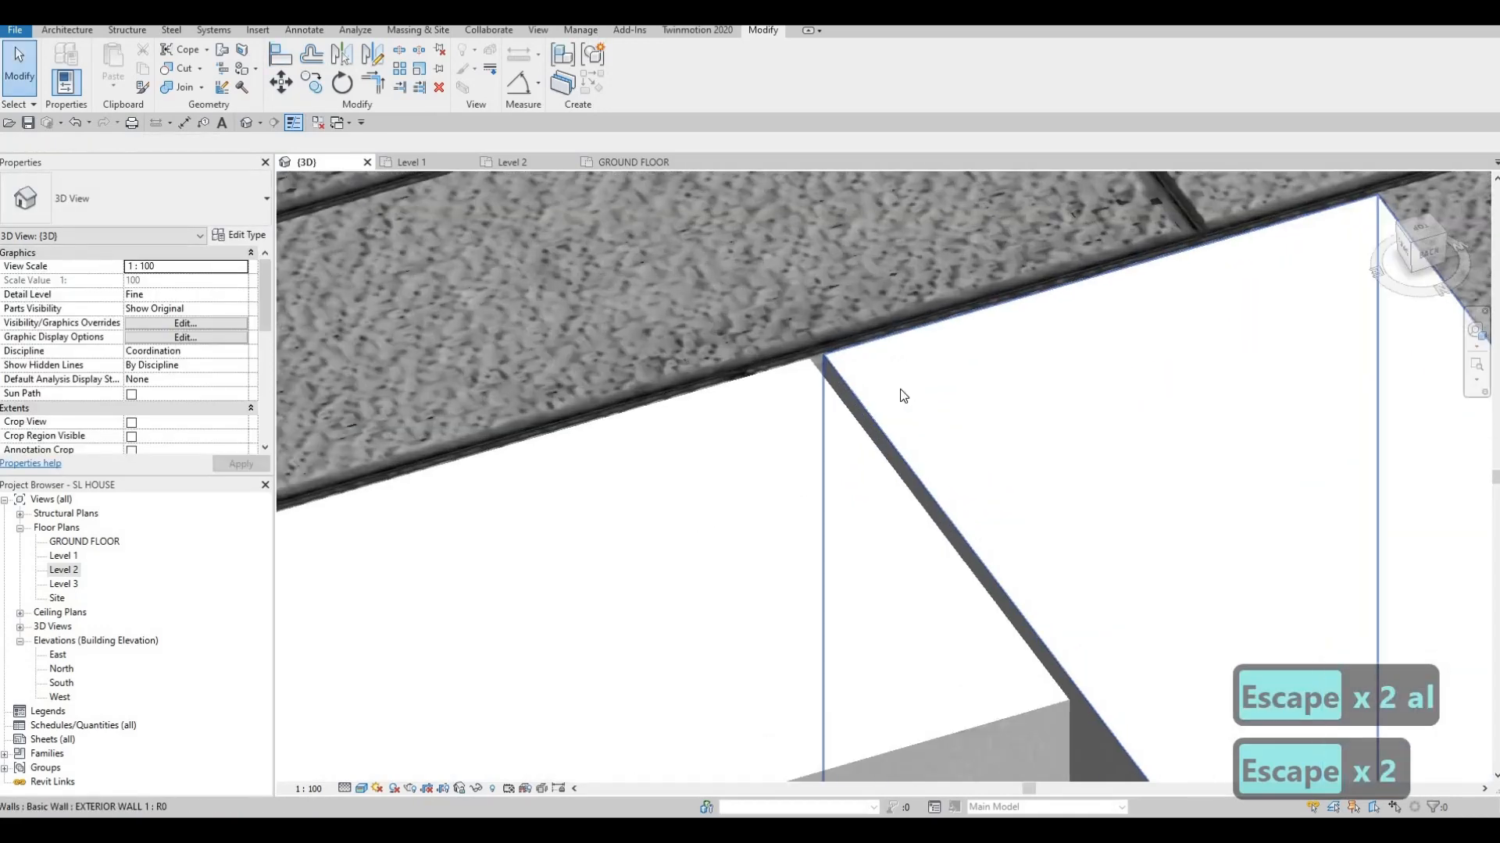
key(a)
key(l)
scroll(828, 383, up, 1)
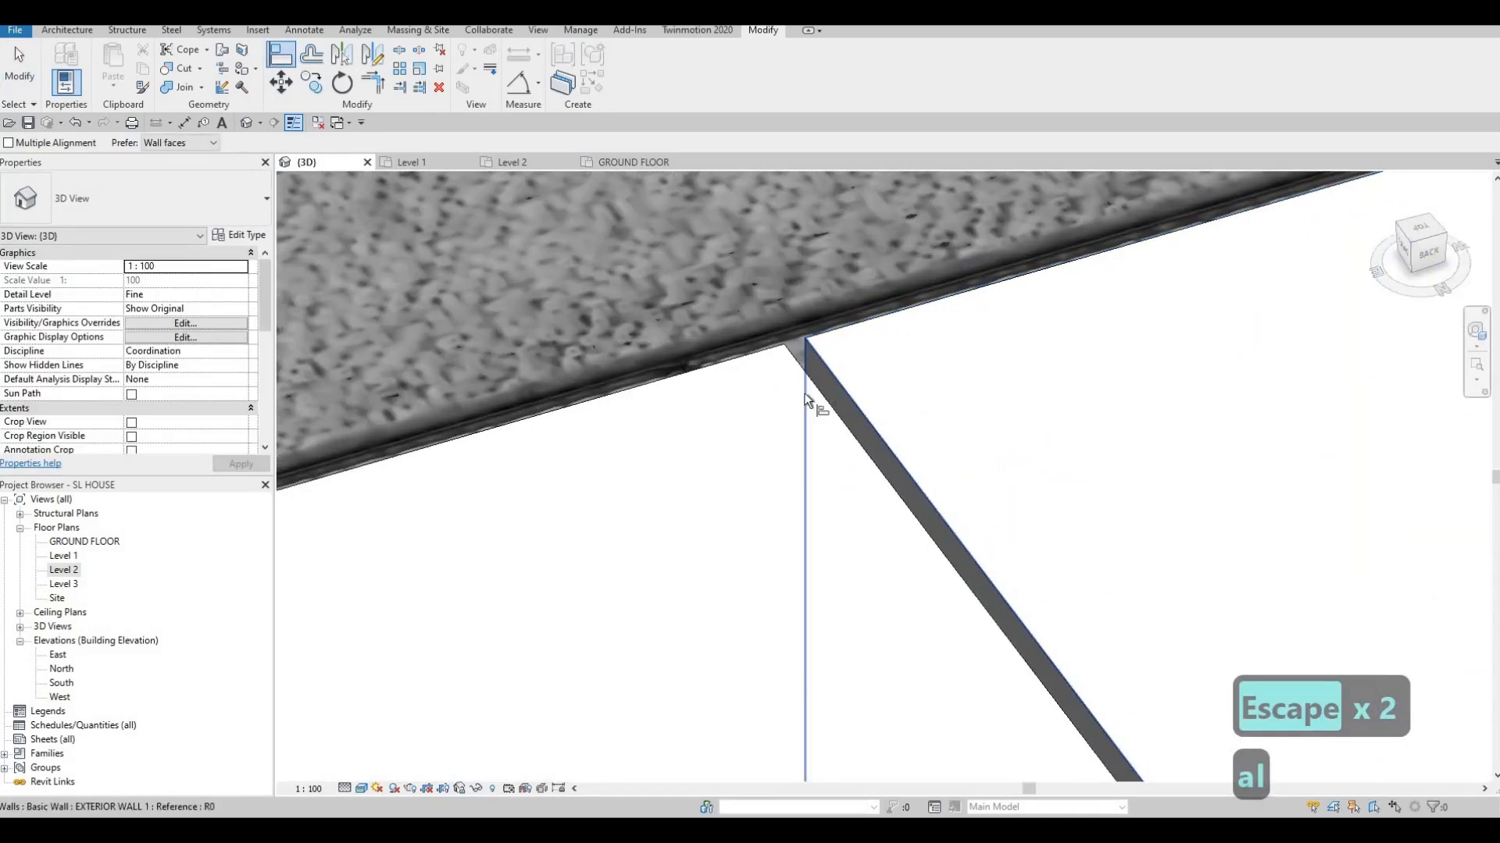
click(808, 400)
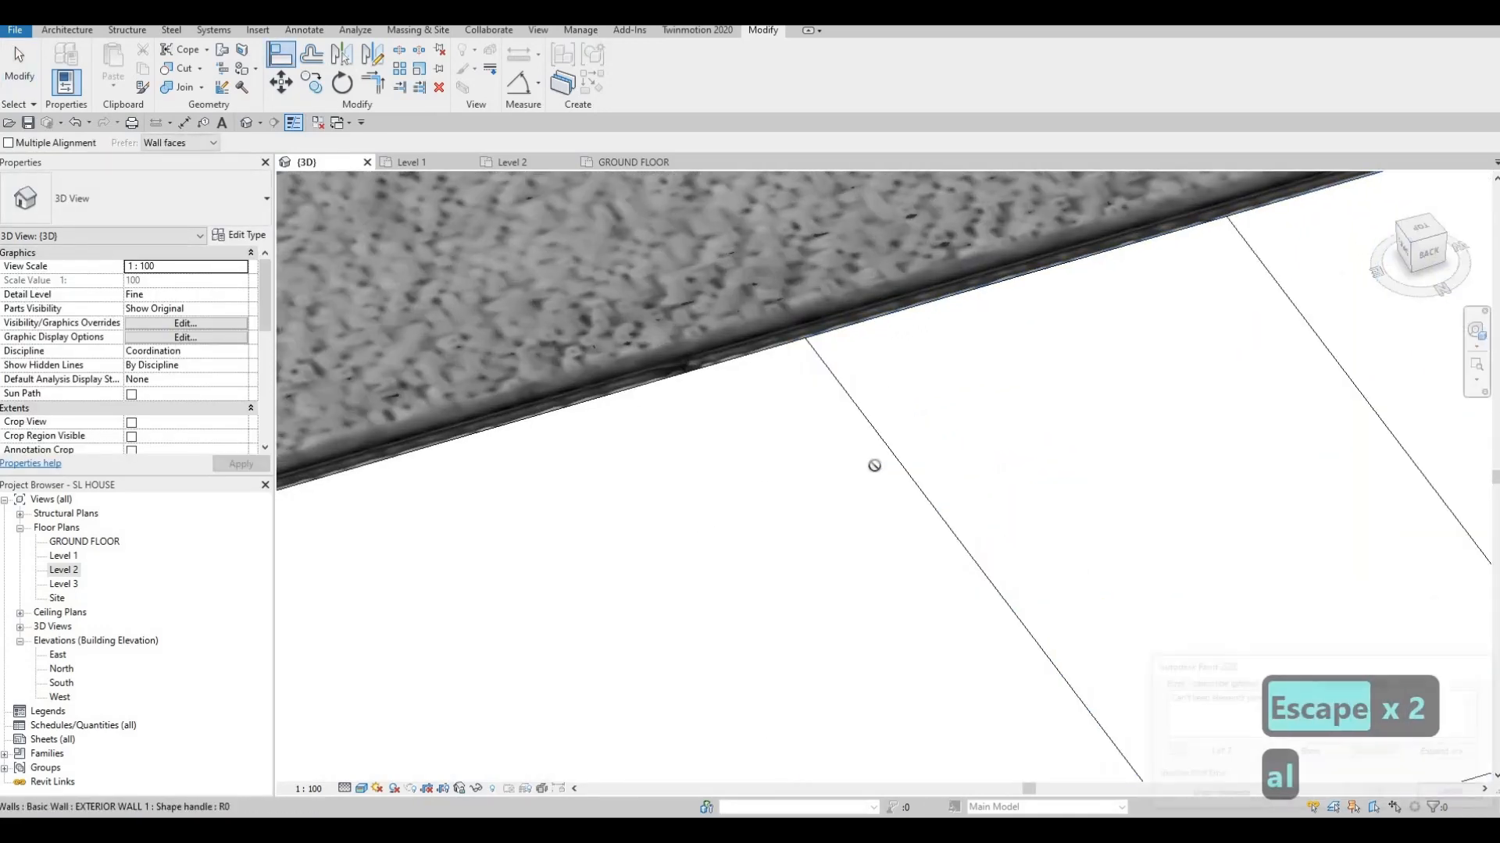
key(Escape)
key(Escape)
key(Escape)
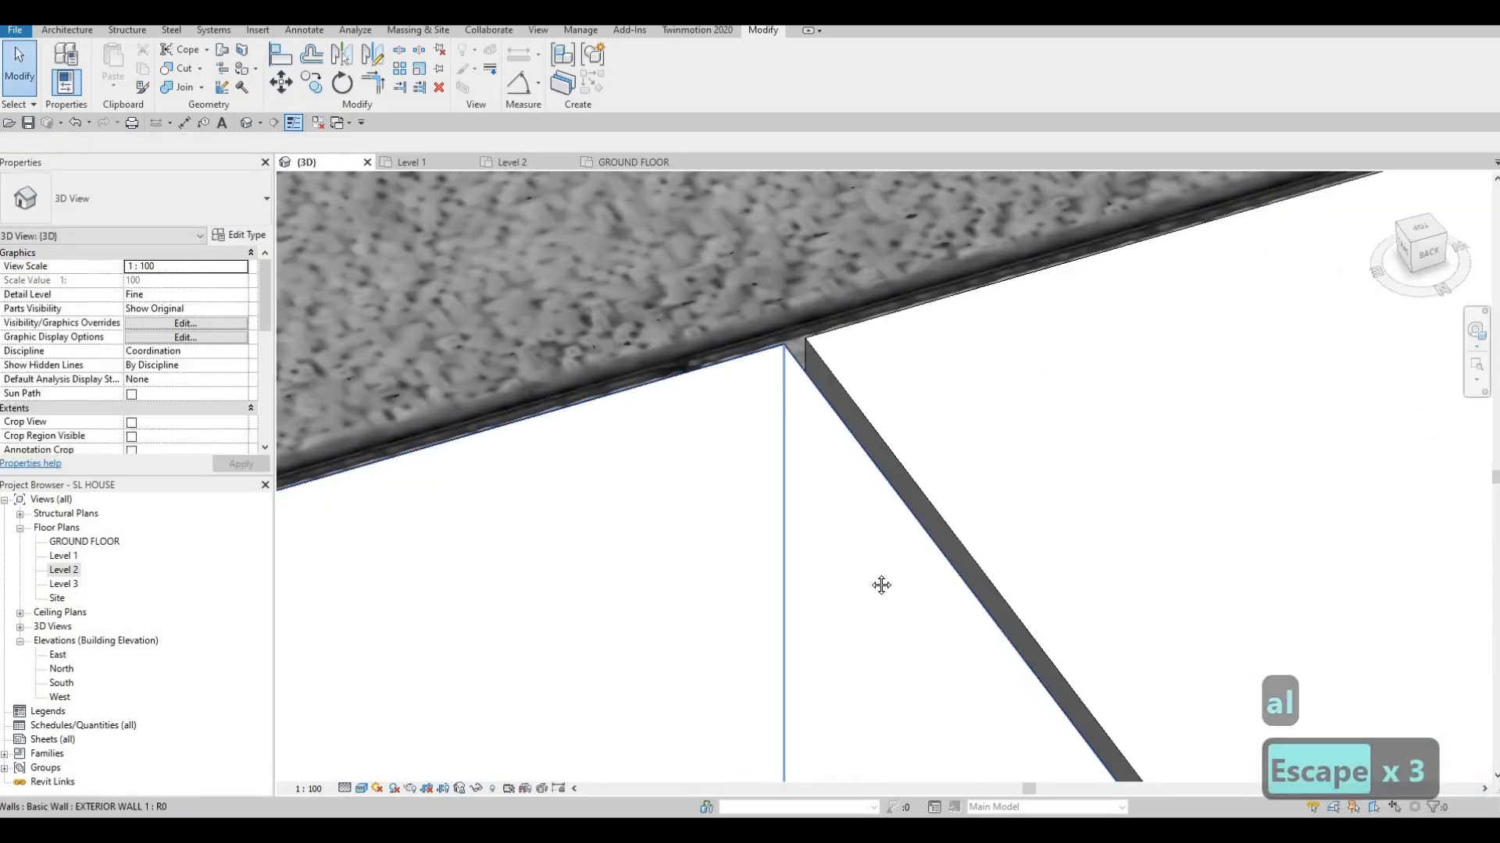
middle_drag(881, 585, 882, 607)
scroll(882, 608, down, 3)
scroll(991, 381, down, 1)
middle_drag(896, 707, 965, 479)
scroll(973, 442, down, 1)
scroll(1079, 251, down, 1)
middle_drag(949, 533, 1050, 262)
scroll(1050, 263, down, 3)
middle_drag(1047, 519, 1086, 414)
shift+middle_drag(937, 663, 1094, 641)
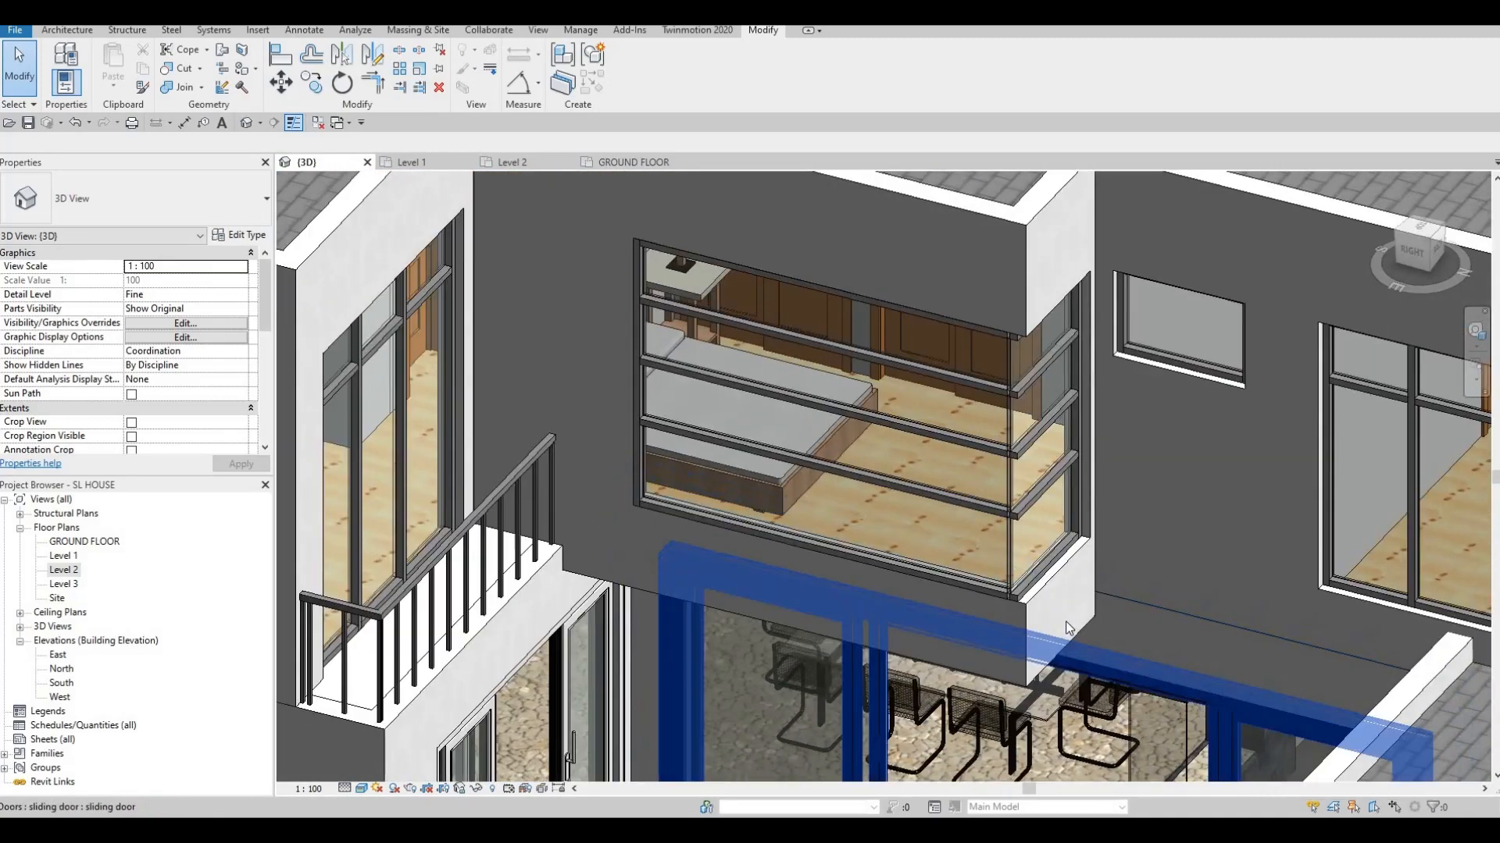
scroll(1067, 628, down, 3)
key(Escape)
key(Escape)
shift+middle_drag(1078, 500, 1015, 453)
shift+middle_drag(1018, 622, 1009, 601)
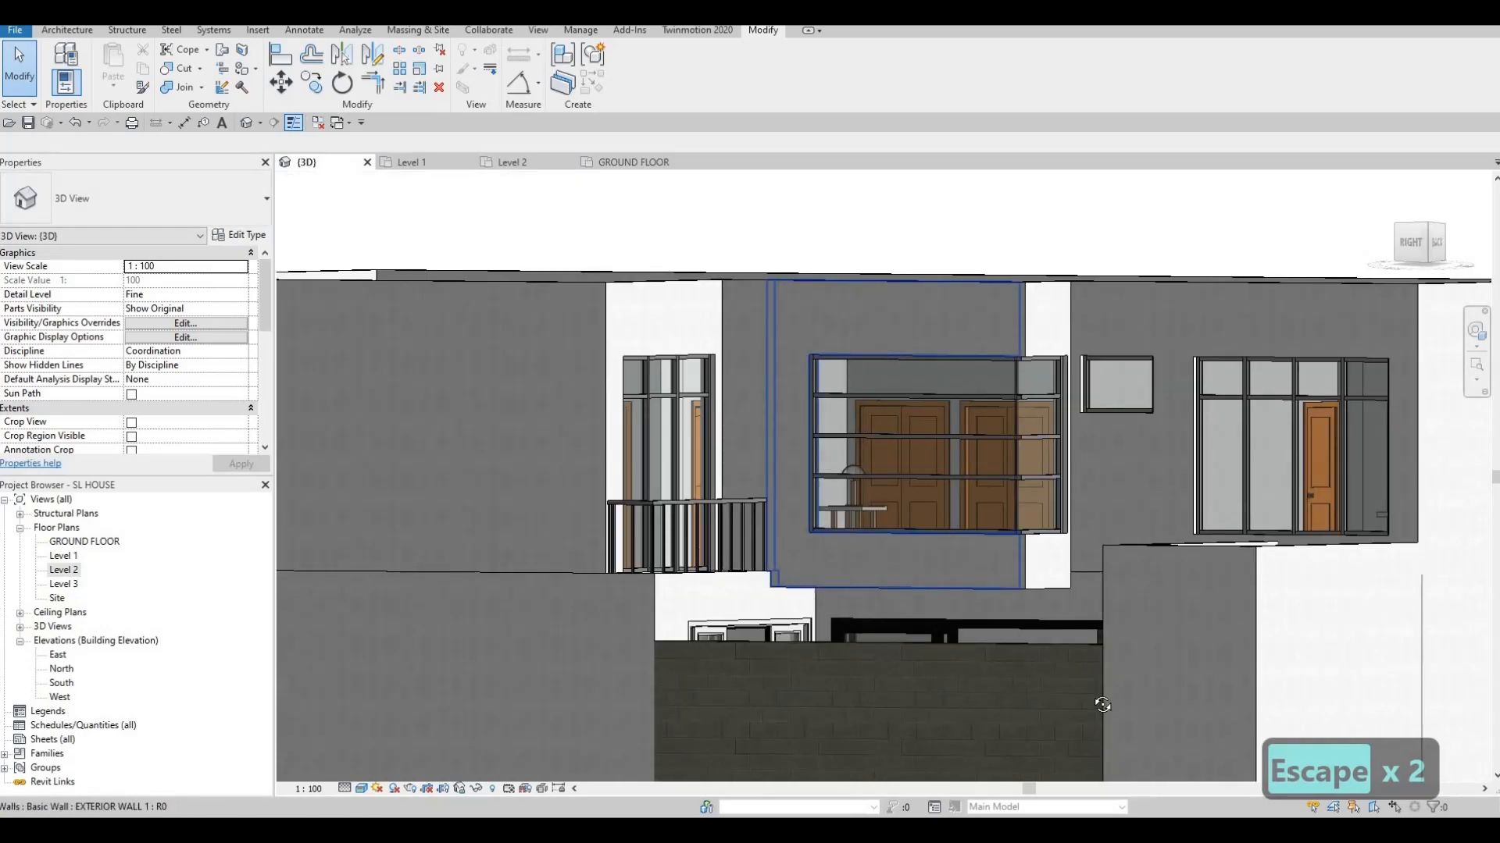
shift+middle_drag(1097, 698, 898, 597)
scroll(834, 532, down, 3)
scroll(898, 598, down, 2)
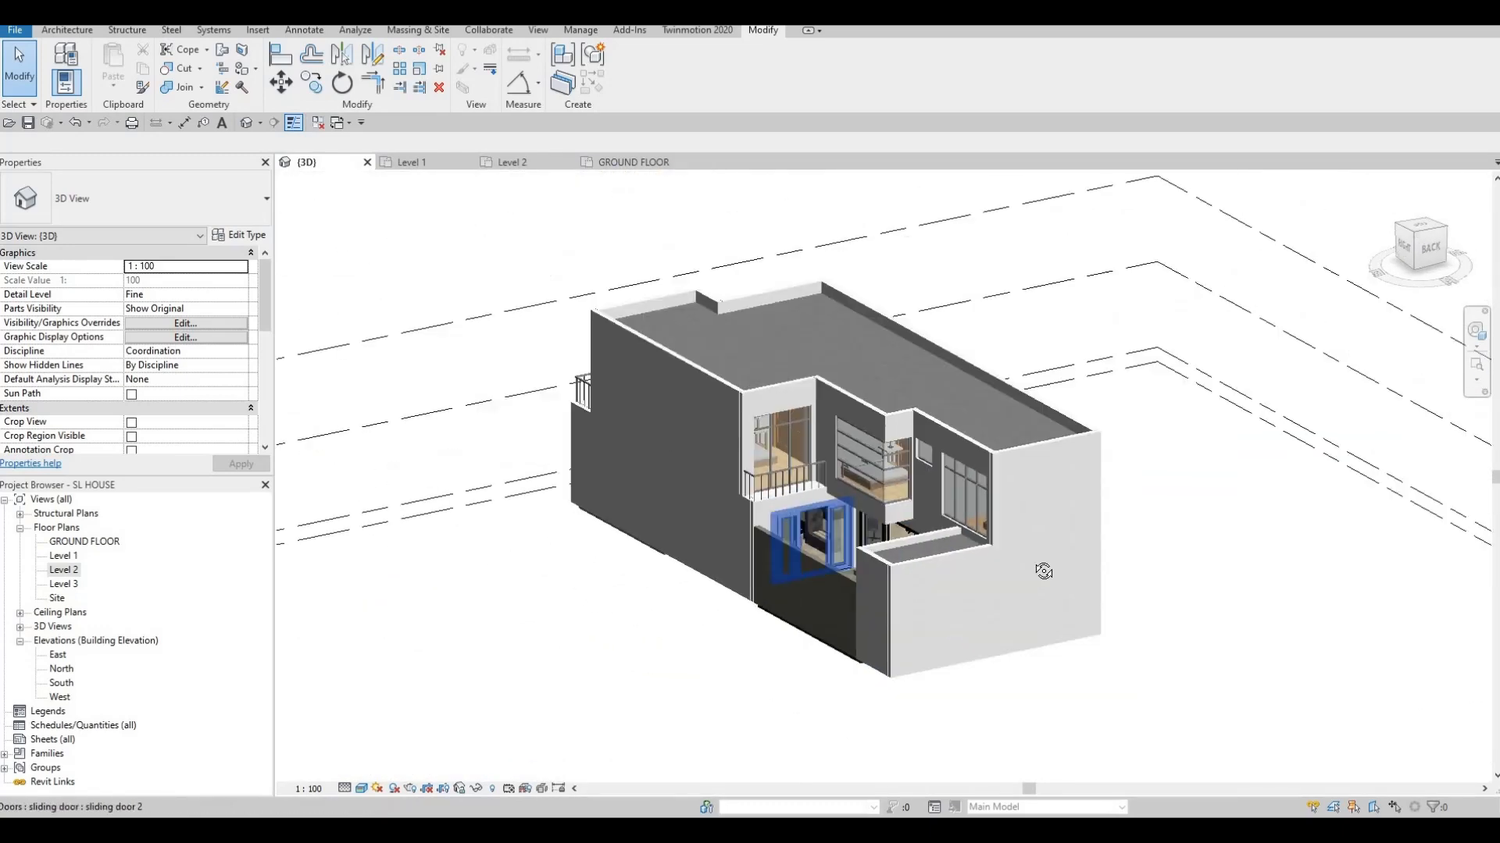
shift+middle_drag(1041, 572, 967, 304)
scroll(1043, 387, up, 2)
shift+middle_drag(882, 349, 839, 335)
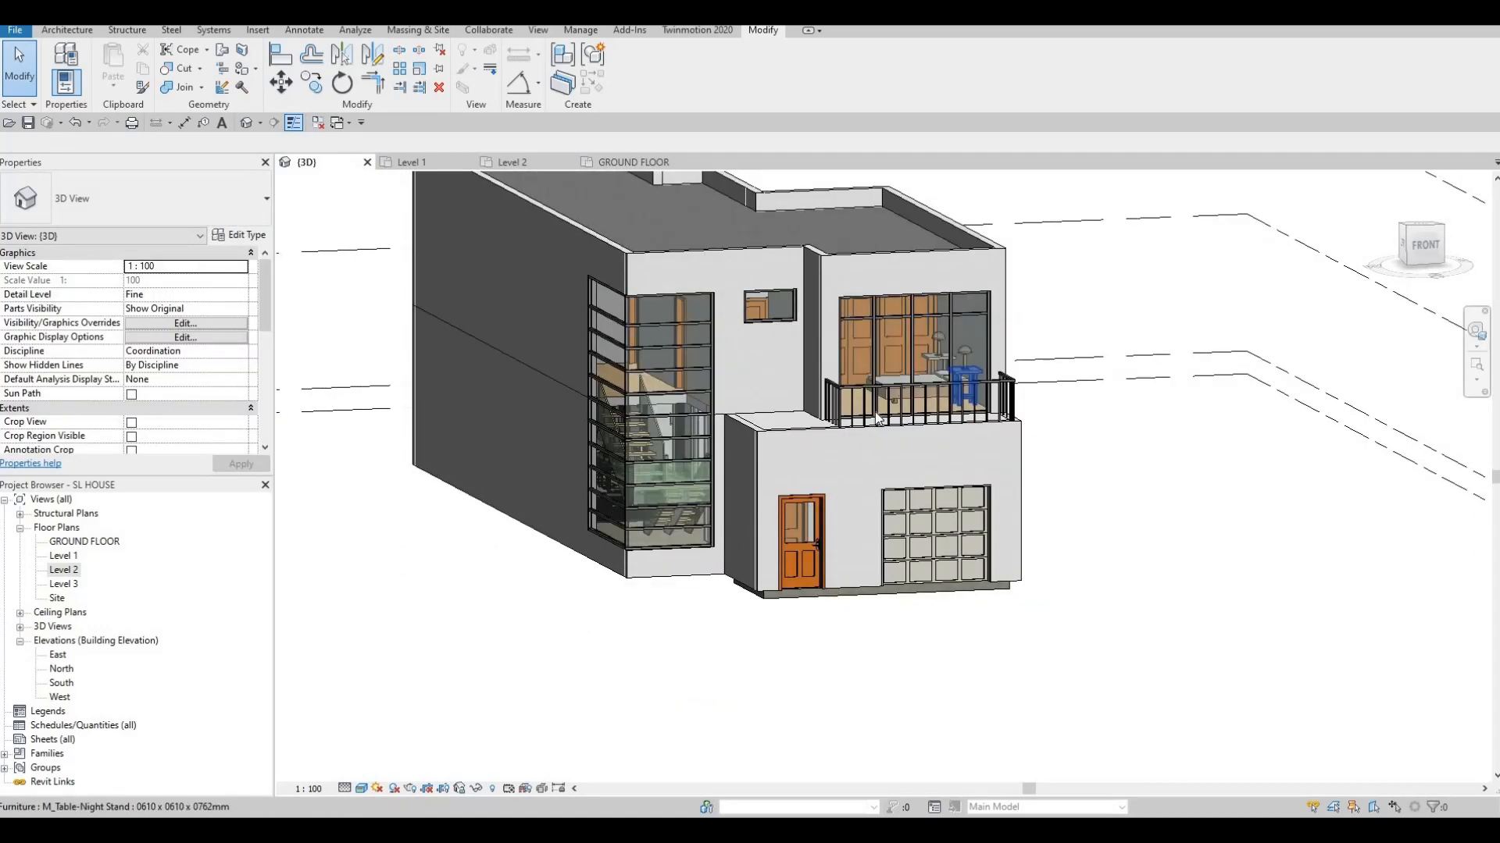
scroll(873, 415, up, 2)
key(Escape)
key(Escape)
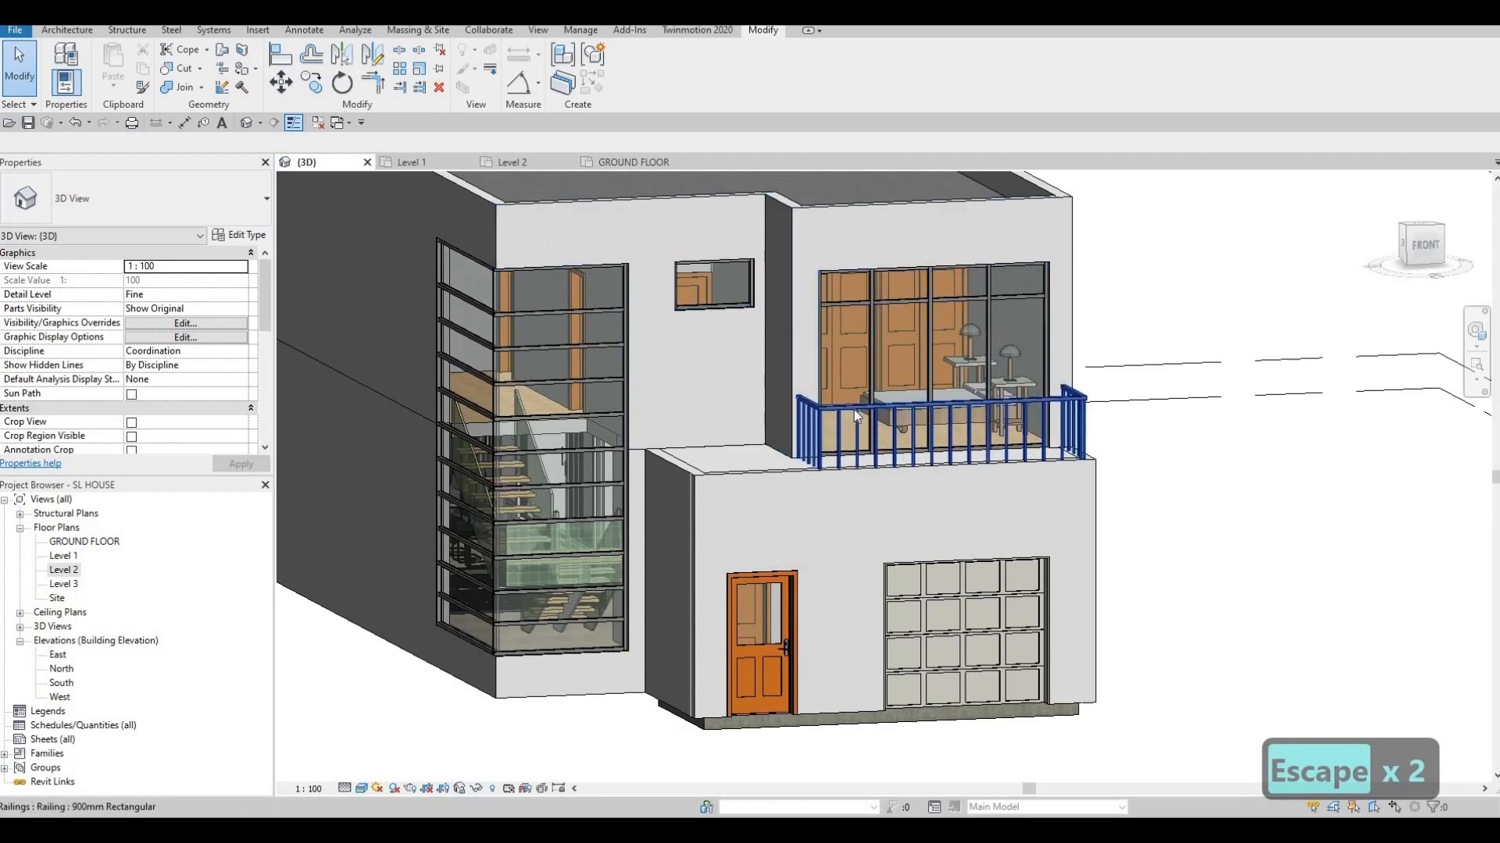
Edit the Level 2 balcony railing path and delete its left and right side lines
double_click(64, 570)
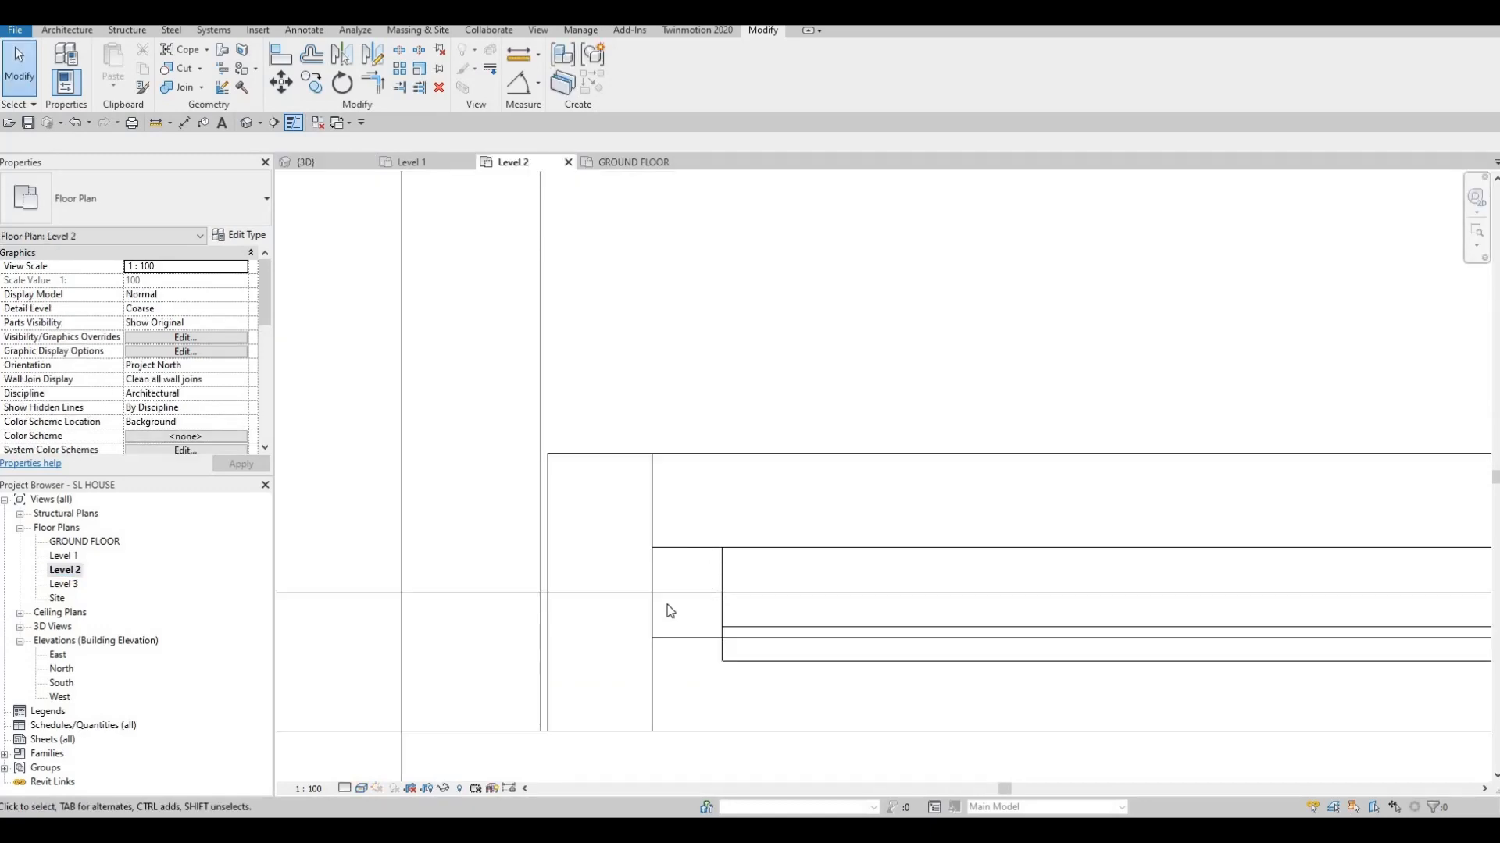
scroll(669, 610, down, 6)
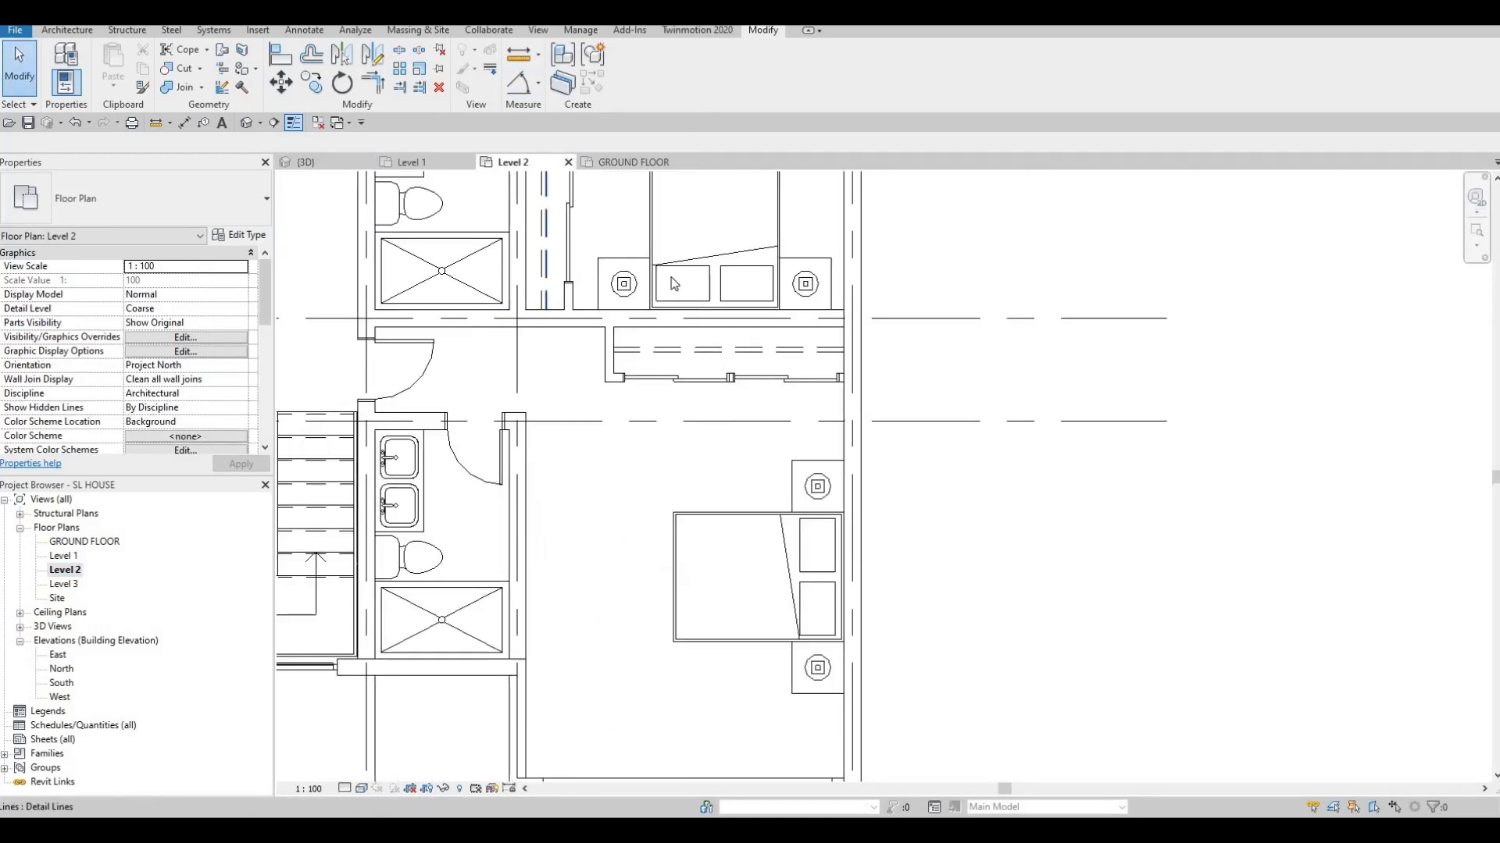
middle_drag(622, 749, 656, 417)
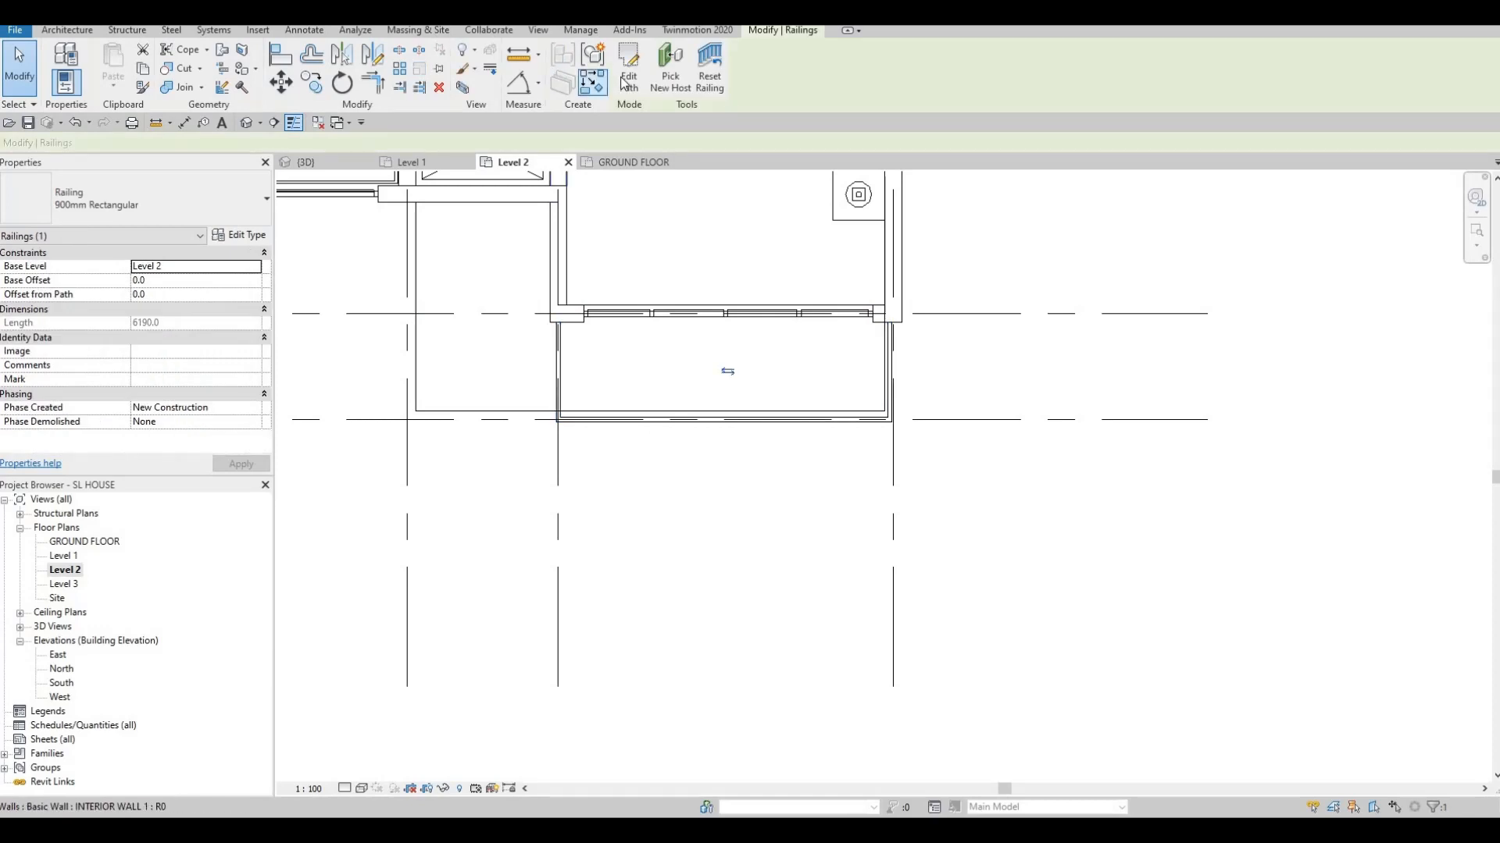
double_click(565, 381)
key(Escape)
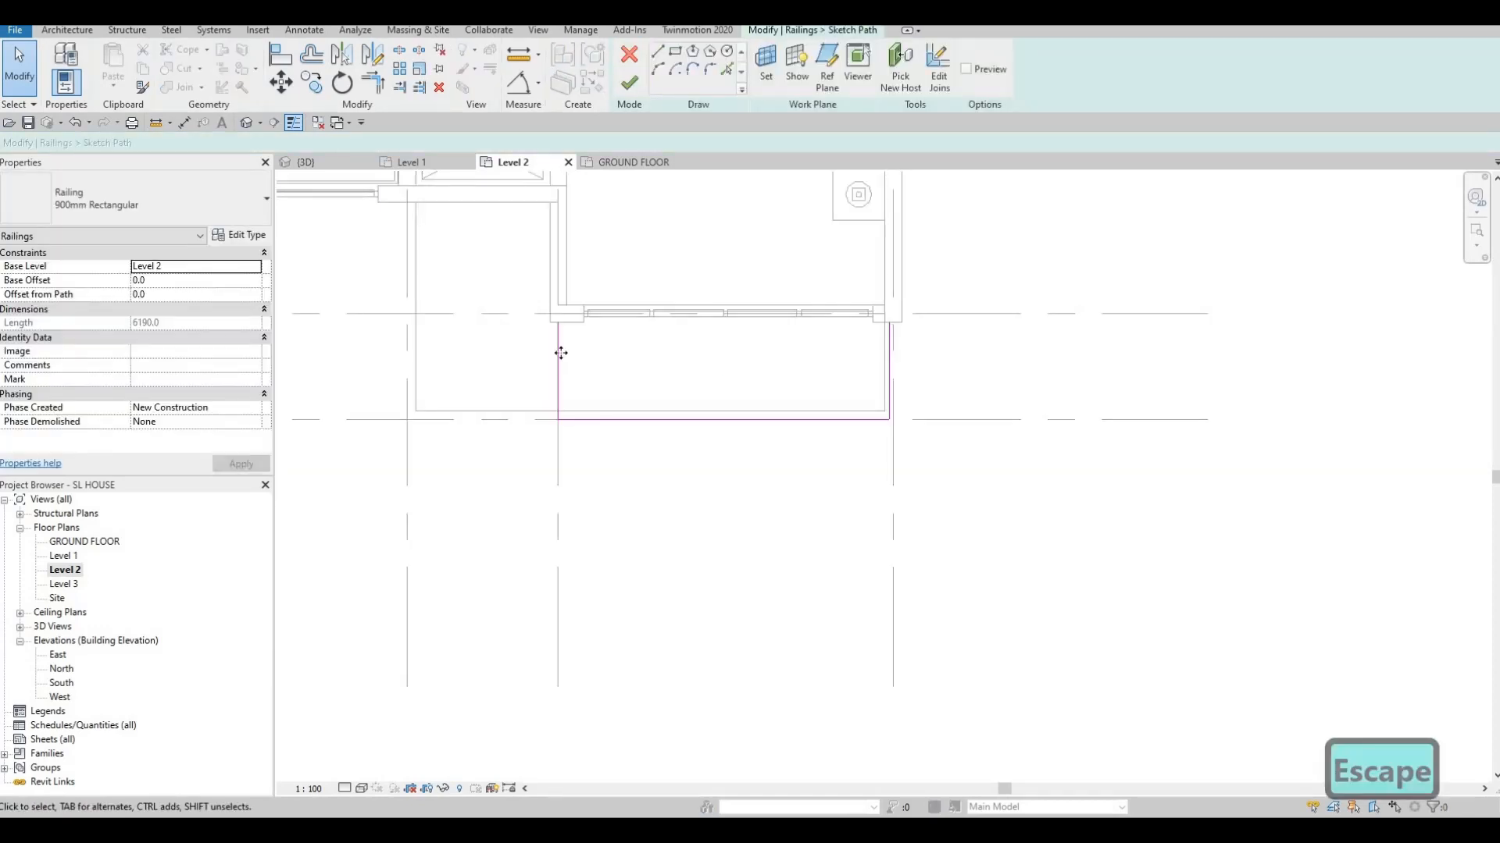
click(545, 356)
key(Delete)
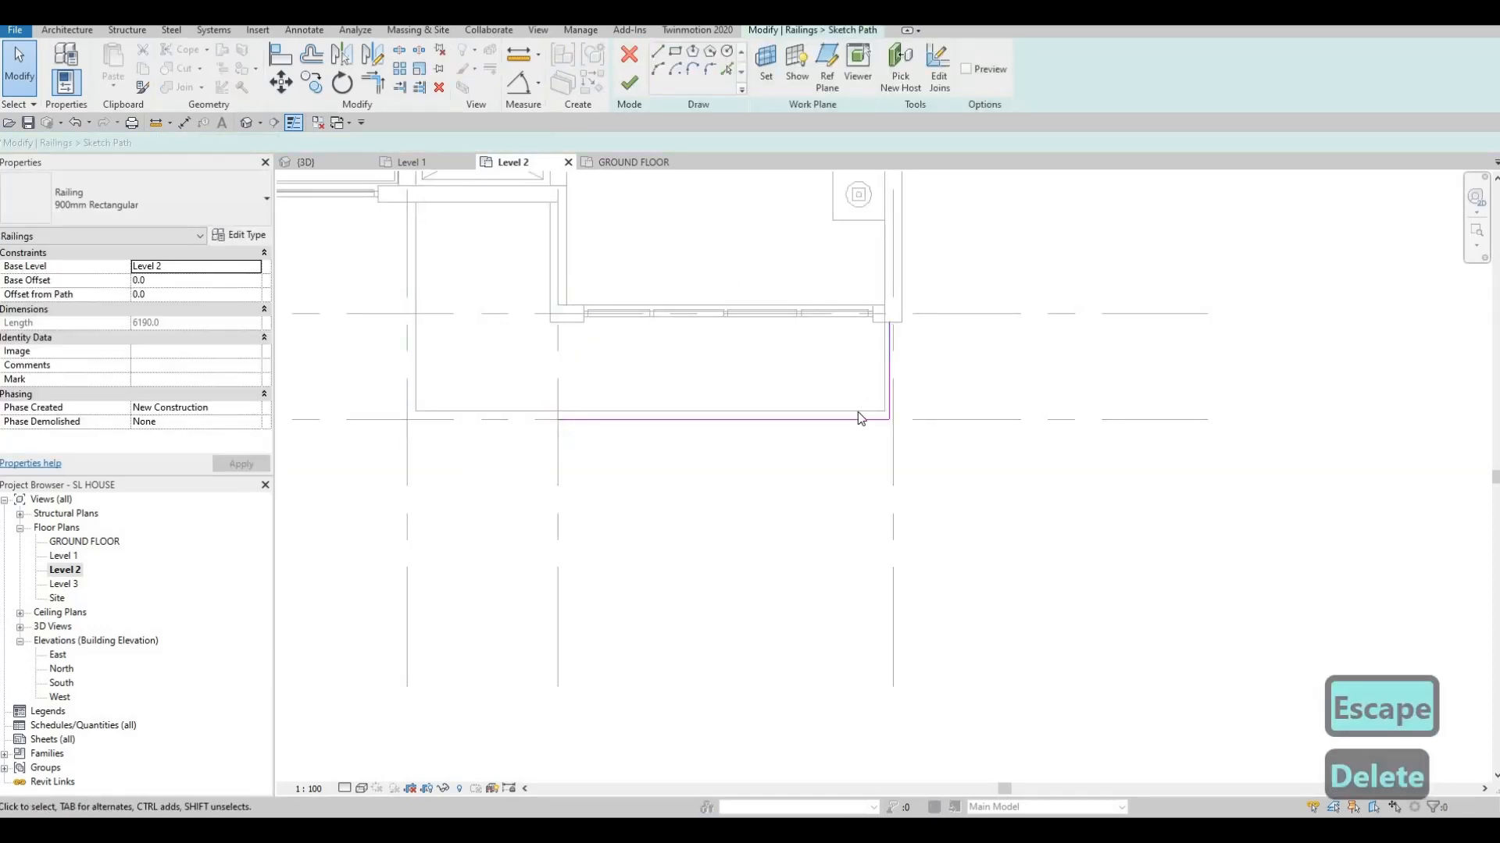
key(Delete)
Shorten the front railing line to 2900, finish the path, and view the house in 3D
click(885, 421)
mouse_move(889, 420)
mouse_down()
mouse_move(741, 449)
mouse_move(519, 412)
mouse_move(611, 420)
mouse_up()
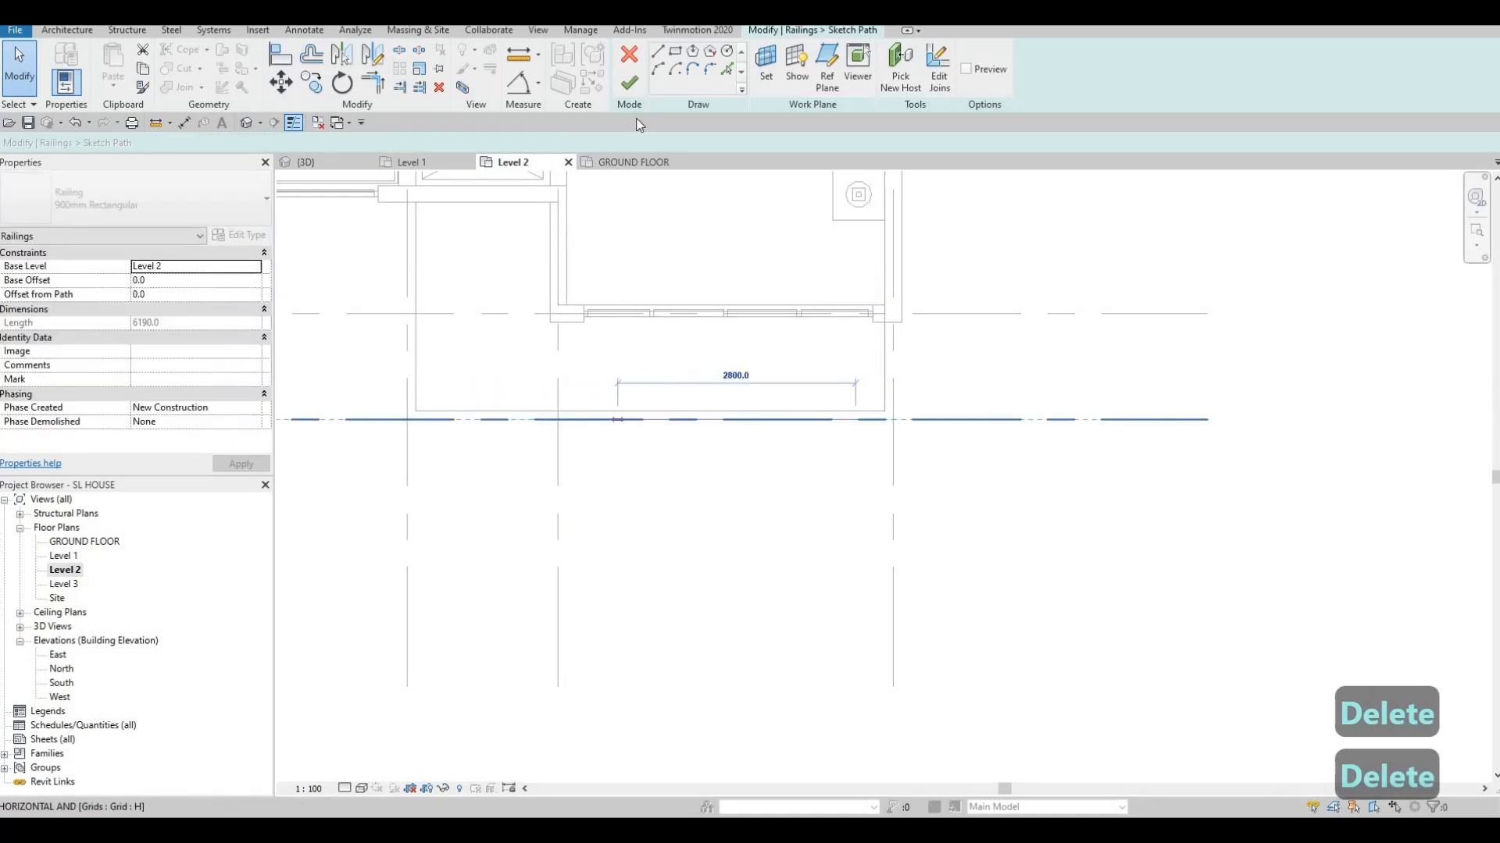
click(628, 85)
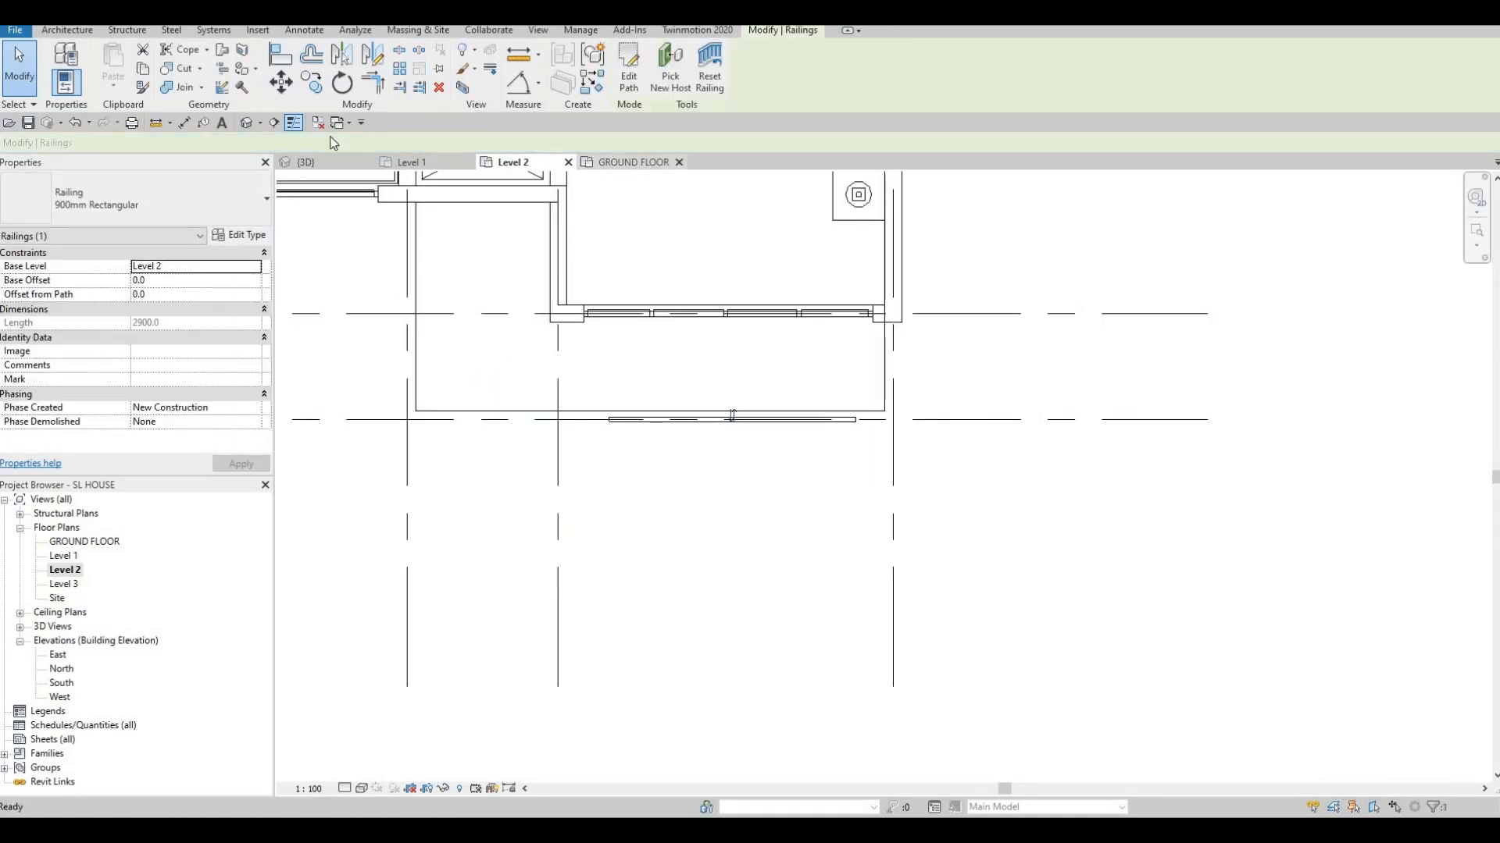
key(Escape)
key(Escape)
key(Escape)
click(249, 122)
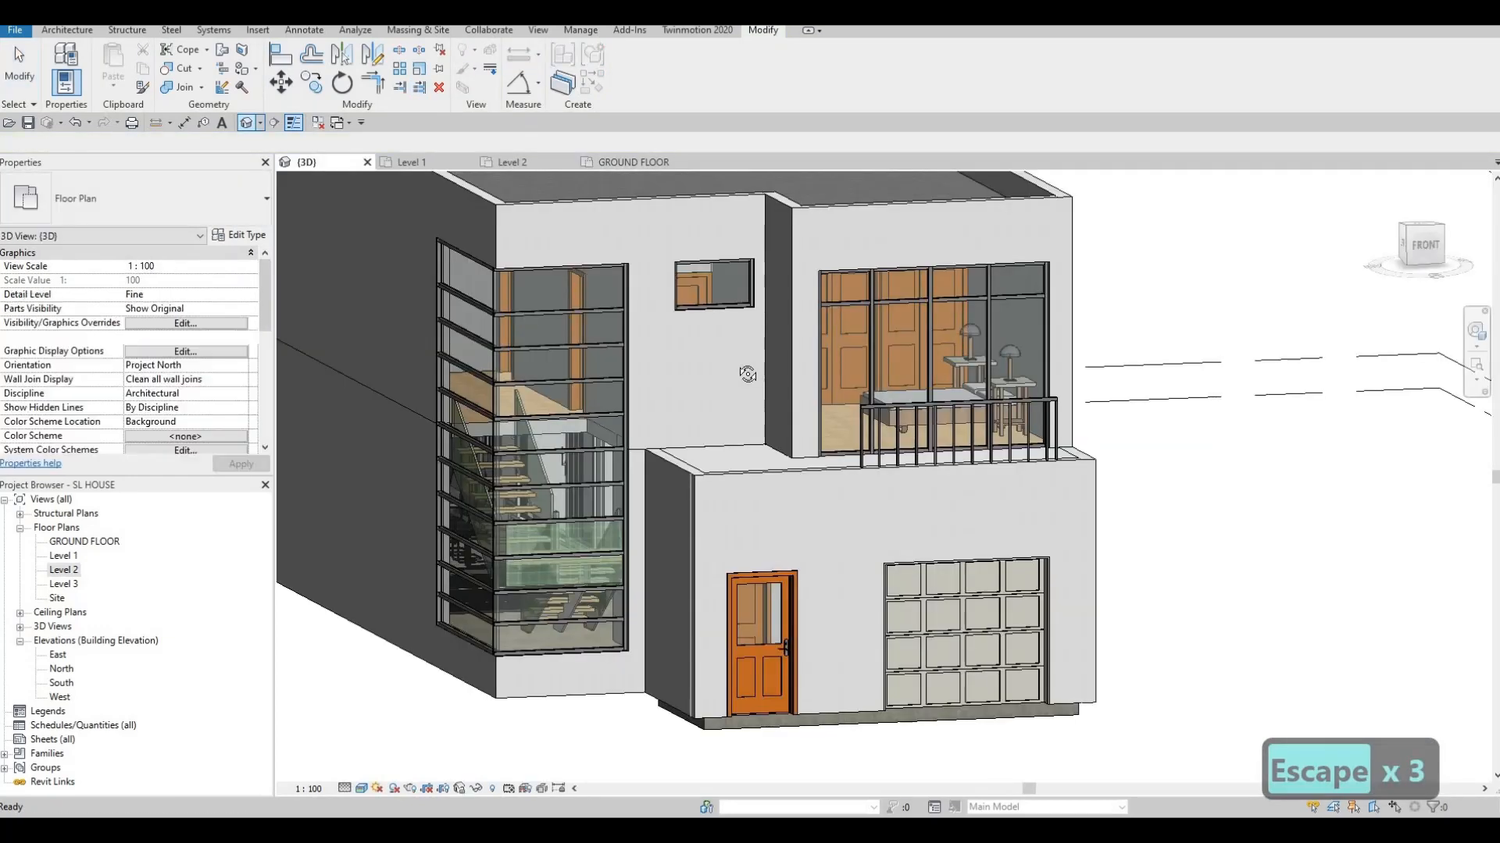
scroll(771, 334, down, 3)
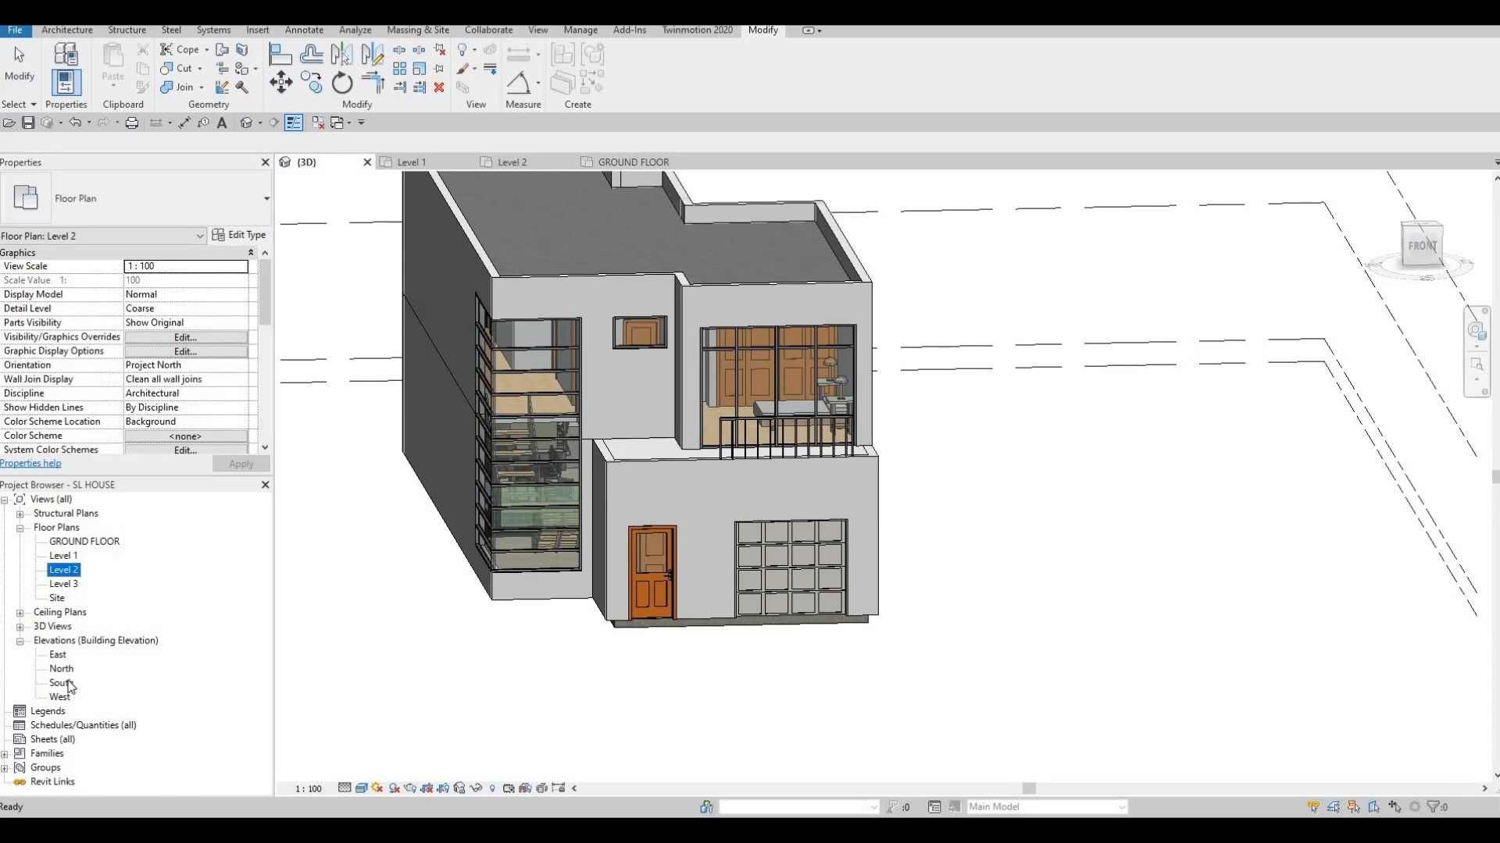
In the South elevation, create an in-place Generic Models family named Generic Models 9
double_click(62, 683)
scroll(700, 358, up, 5)
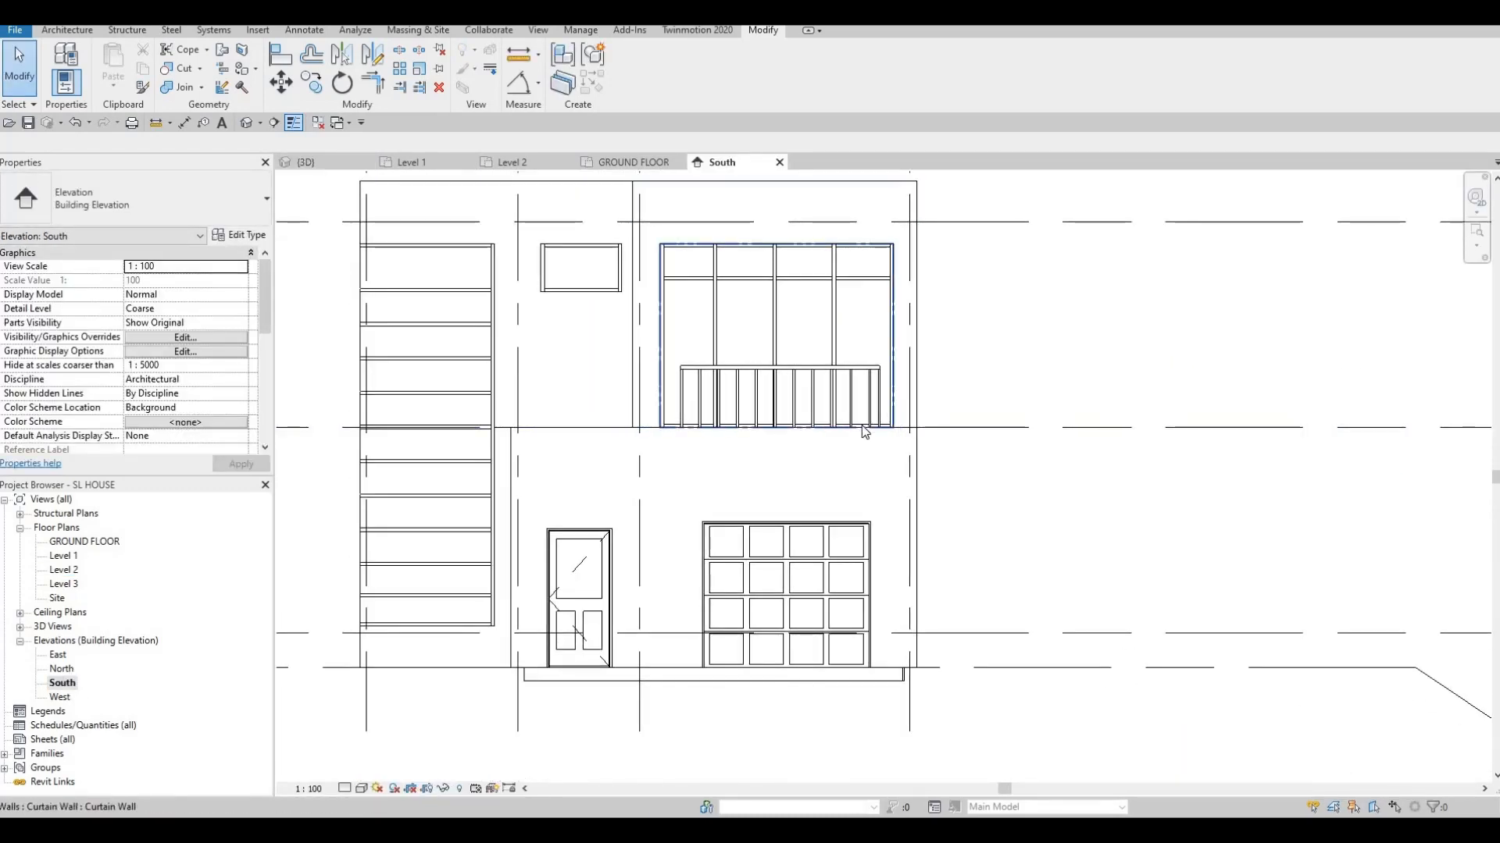
click(47, 33)
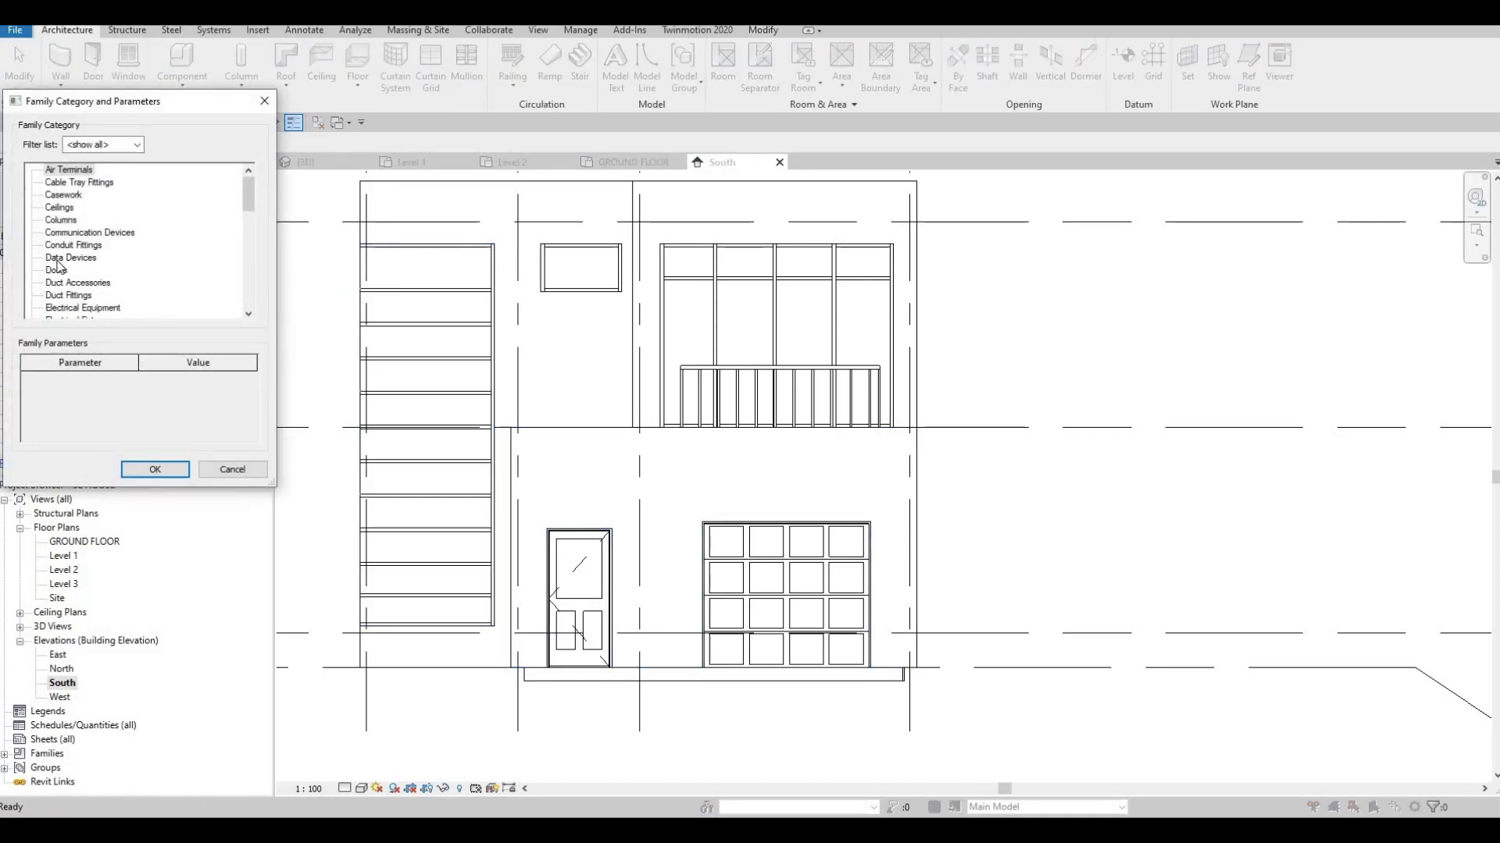
scroll(58, 265, down, 3)
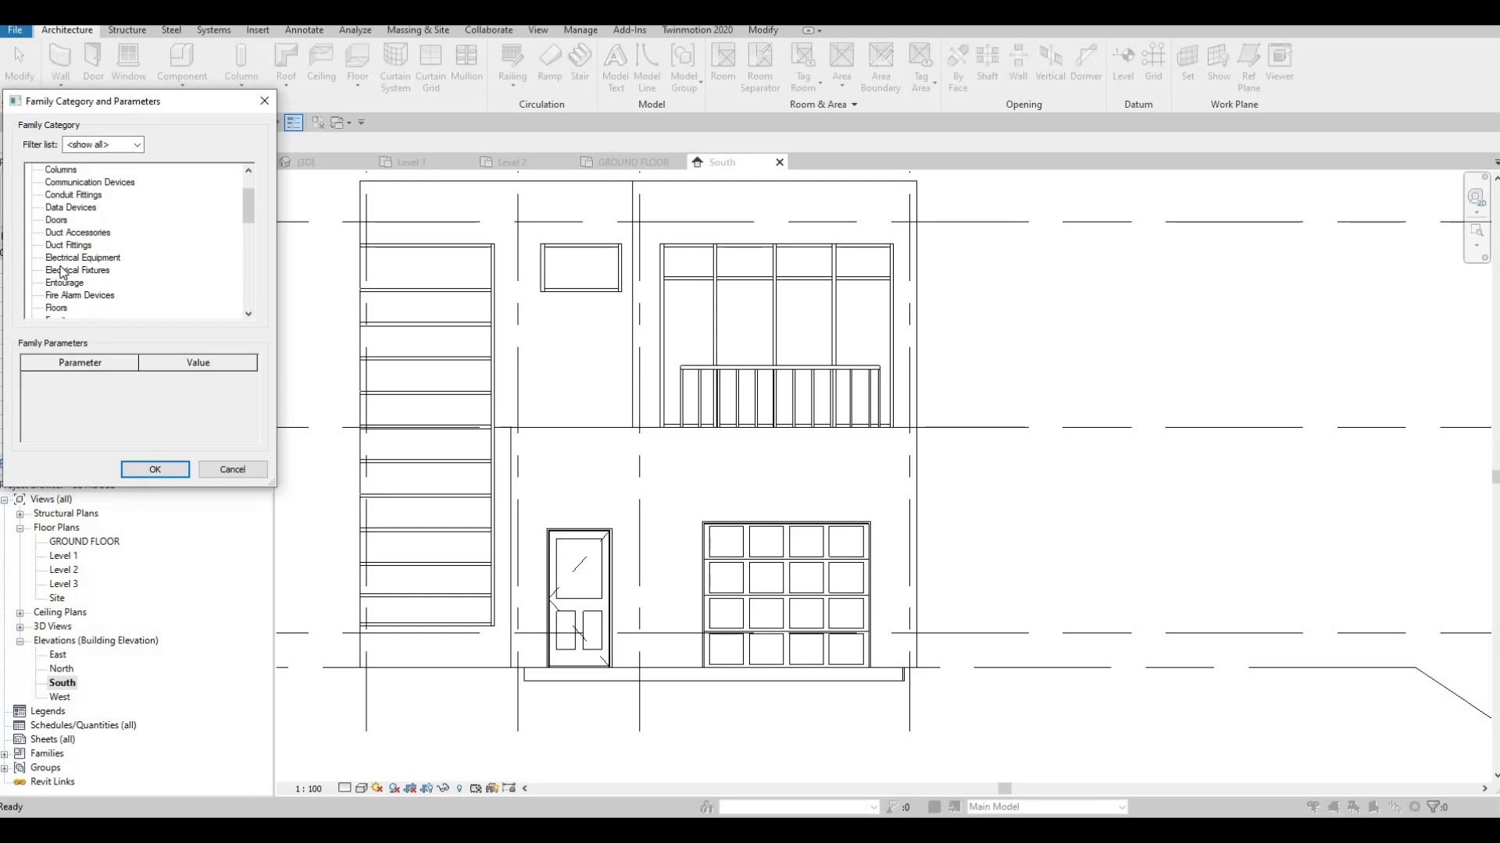
click(142, 475)
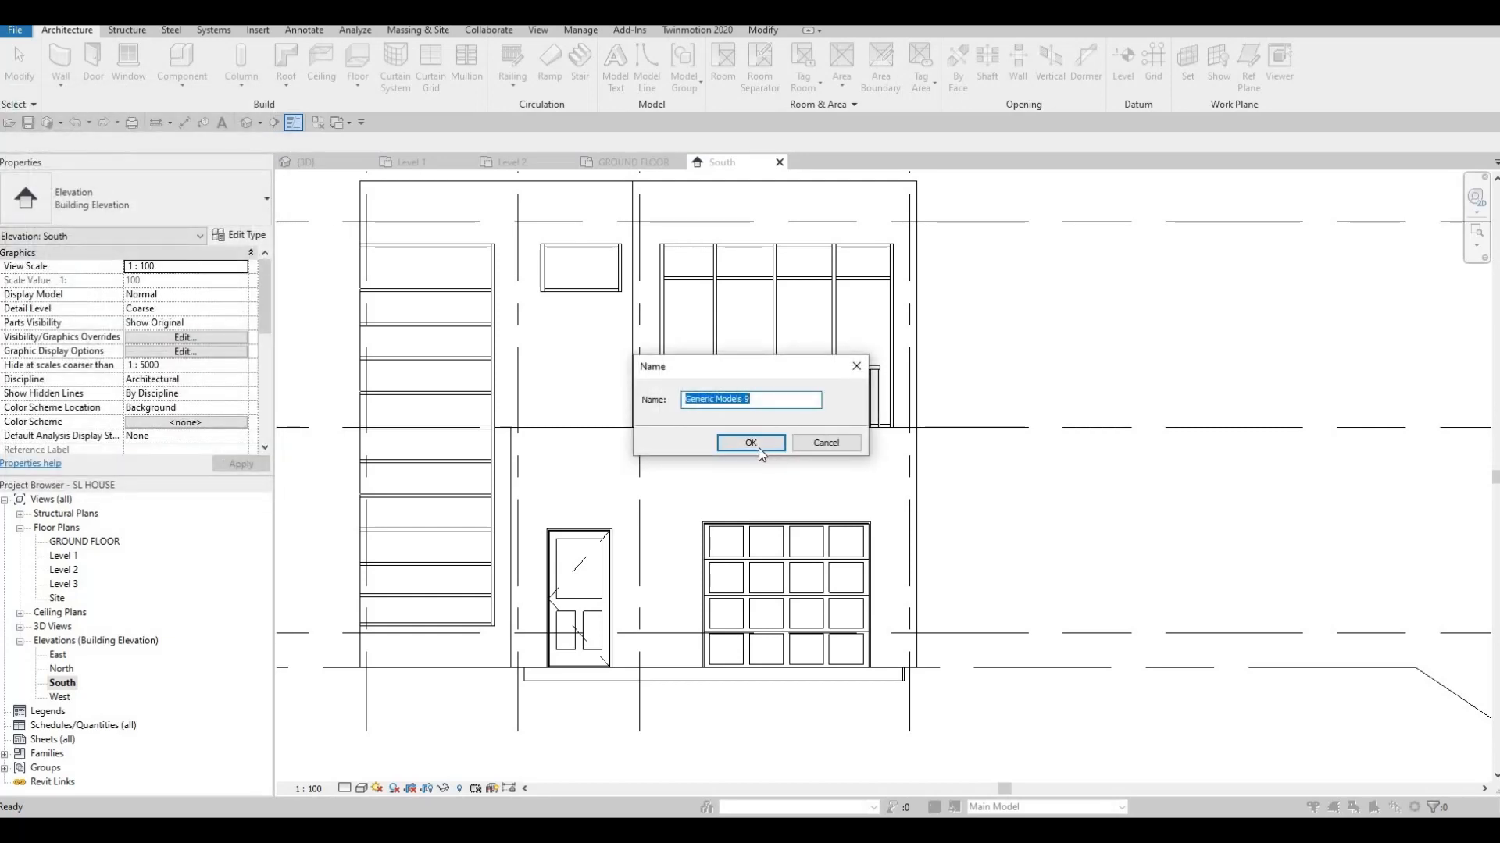
click(751, 443)
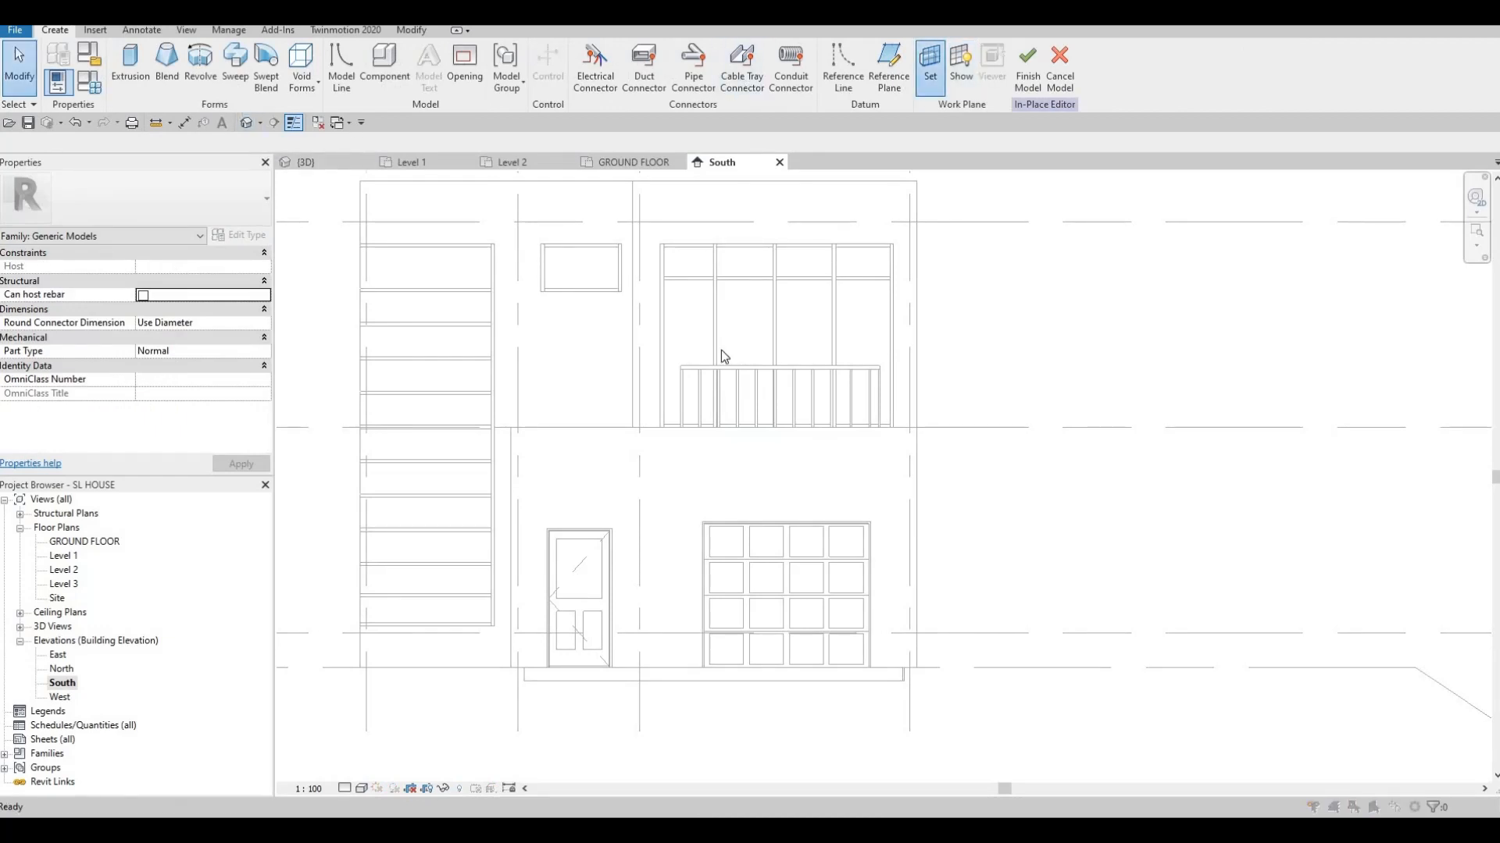
Set the upper exterior wall as the work plane and begin an extrusion
key(Return)
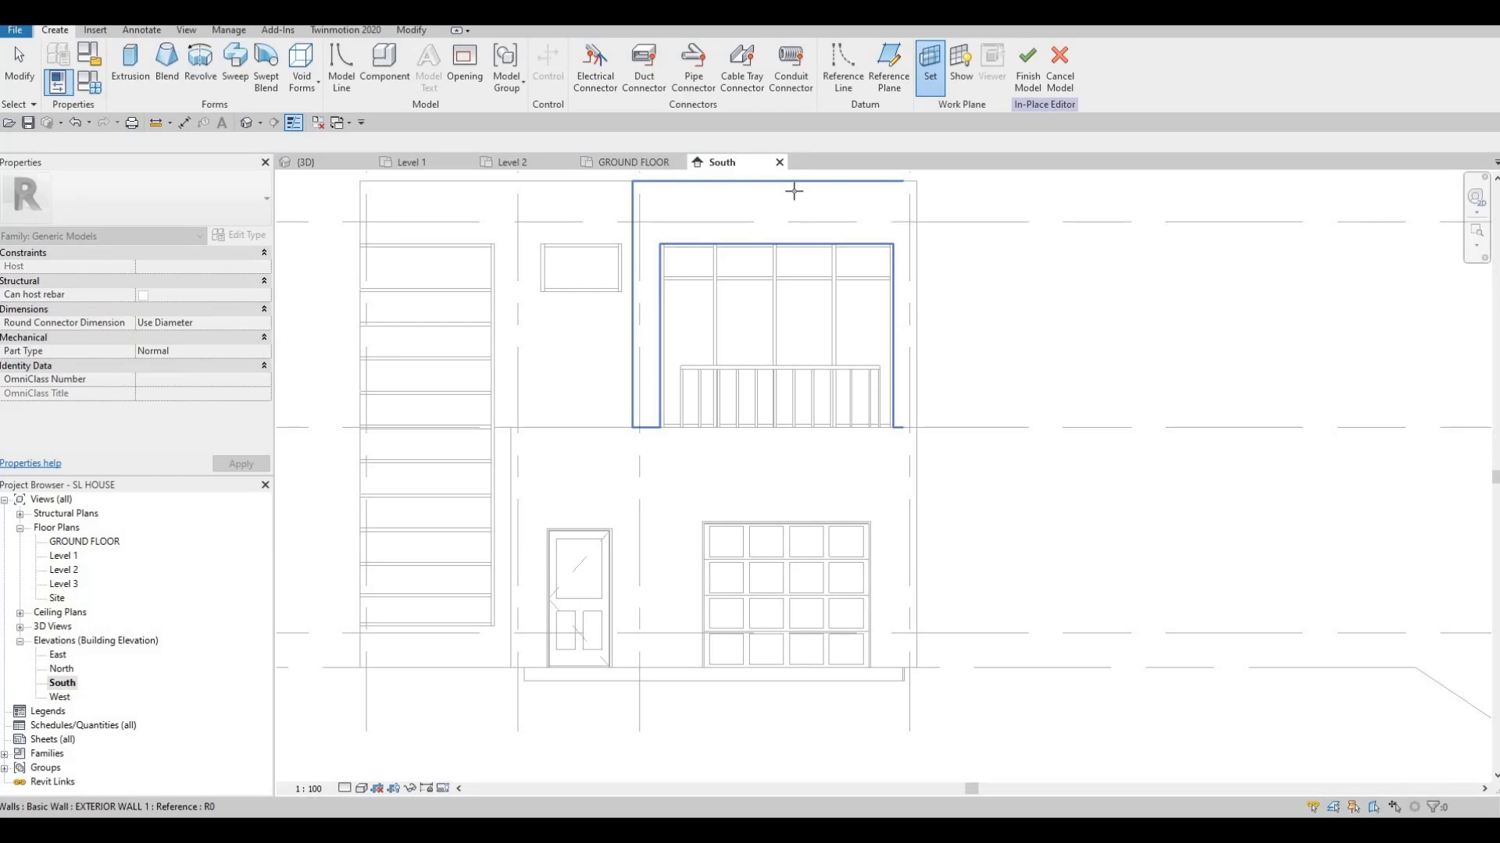
click(753, 227)
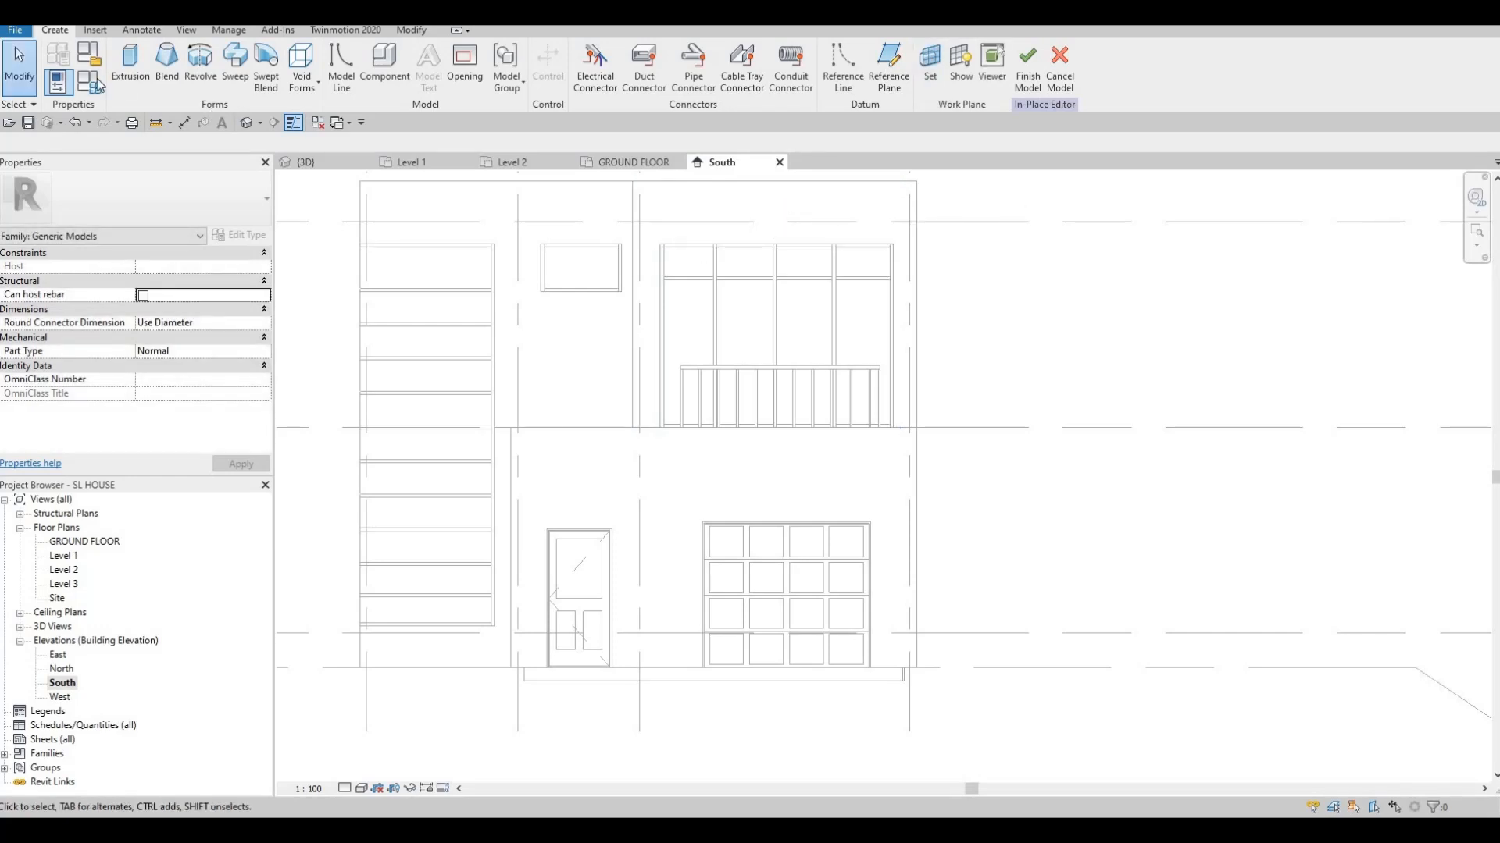
click(131, 66)
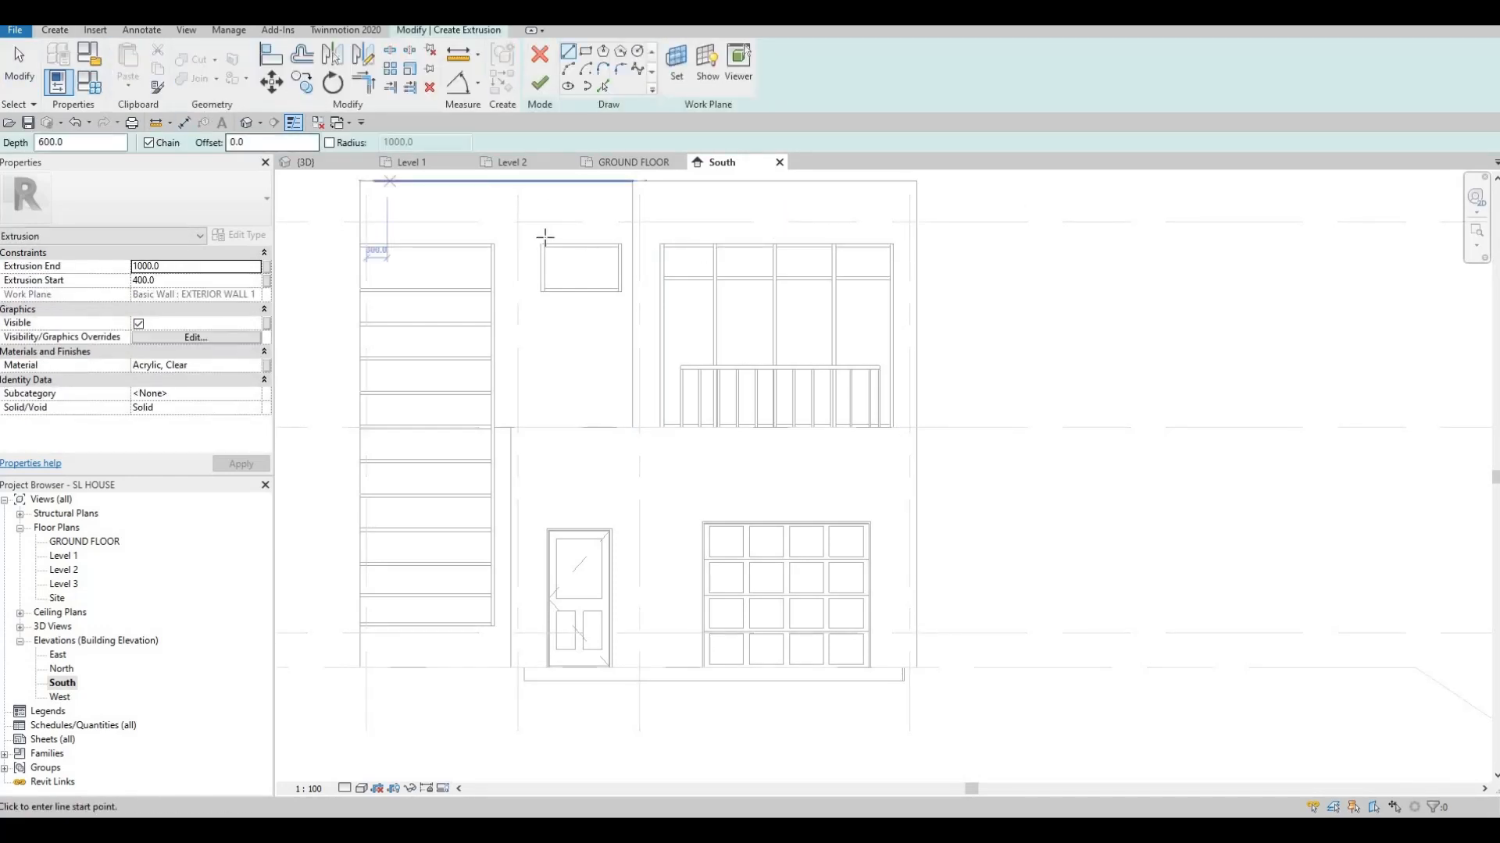
Set the extrusion to start at 0 and end at 400
click(203, 283)
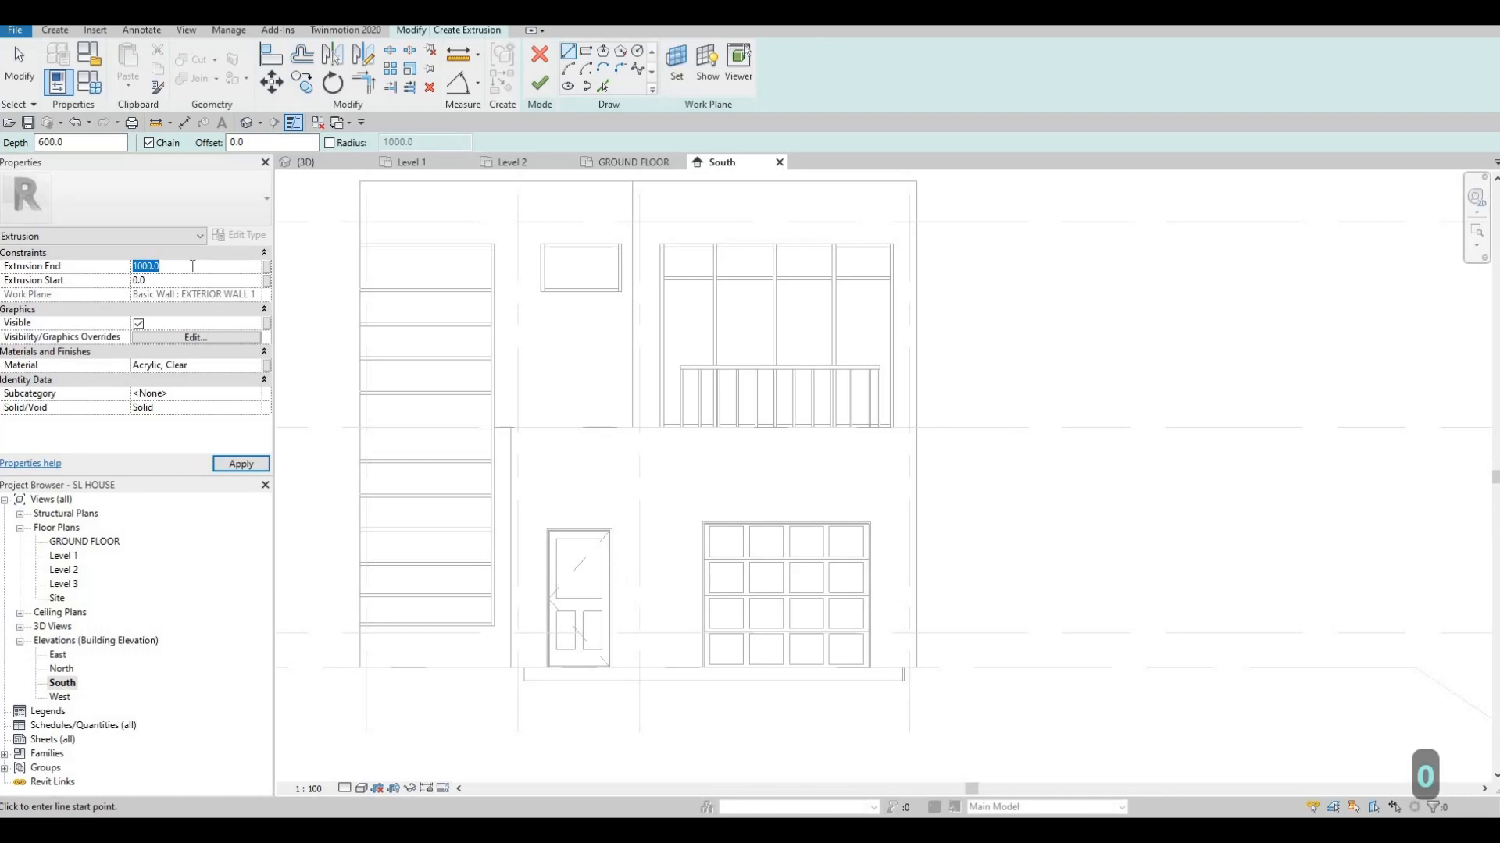
click(192, 269)
text(200)
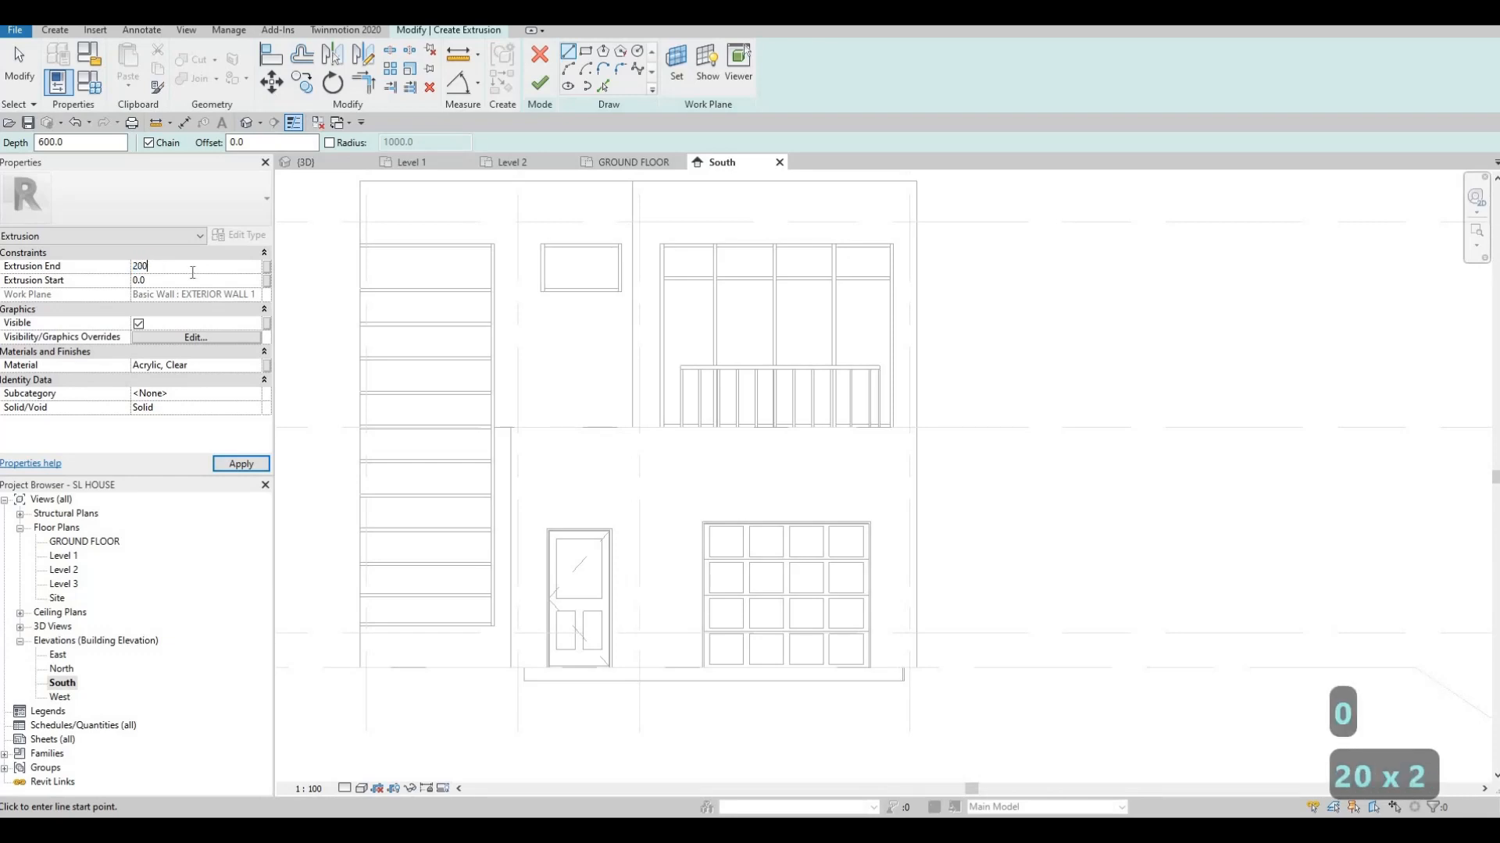
key(BackSpace)
key(BackSpace)
text(400)
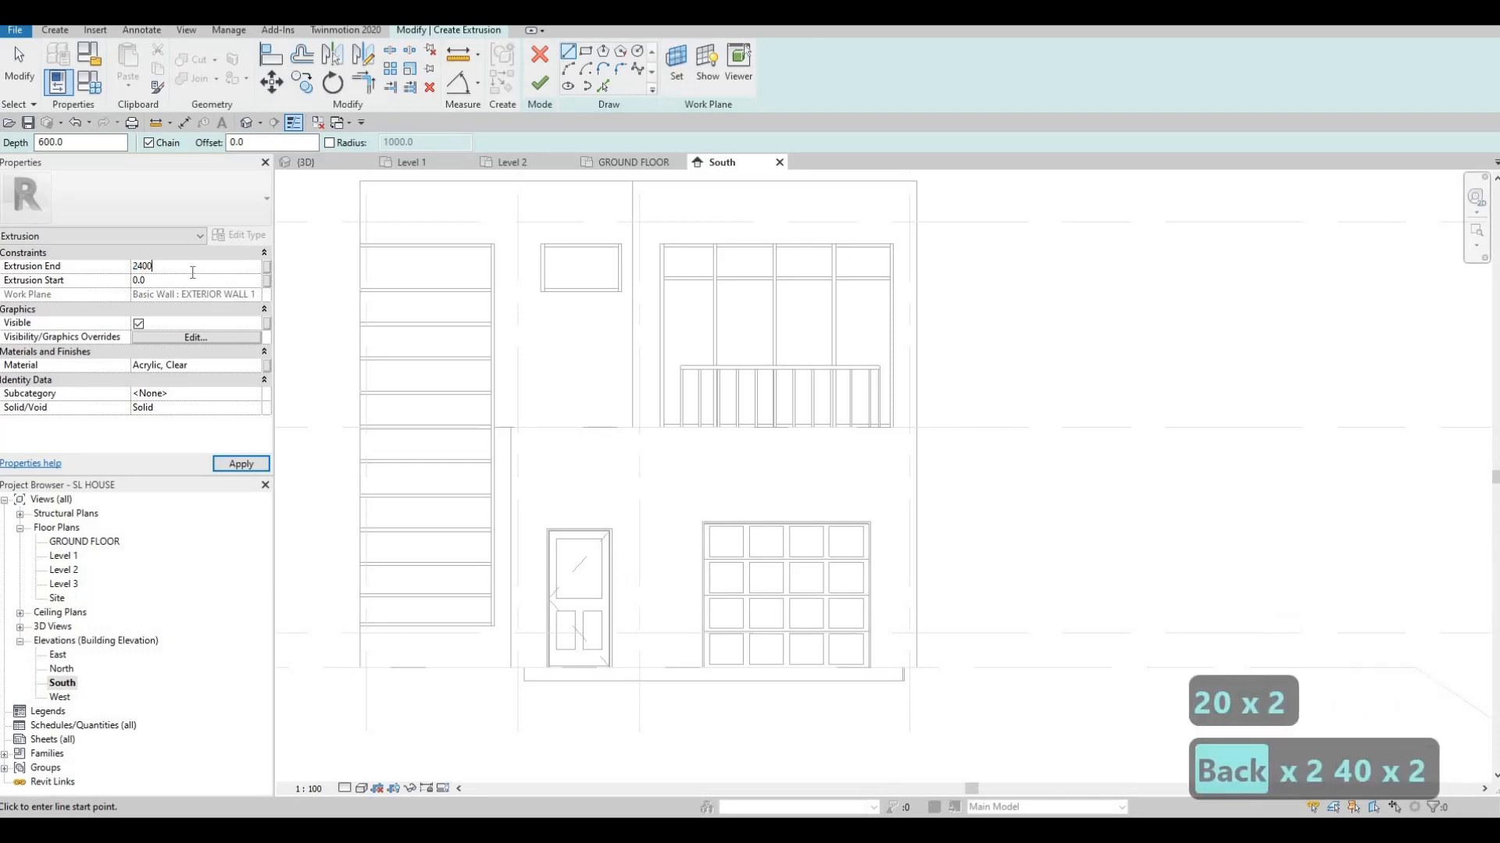
key(BackSpace)
key(BackSpace)
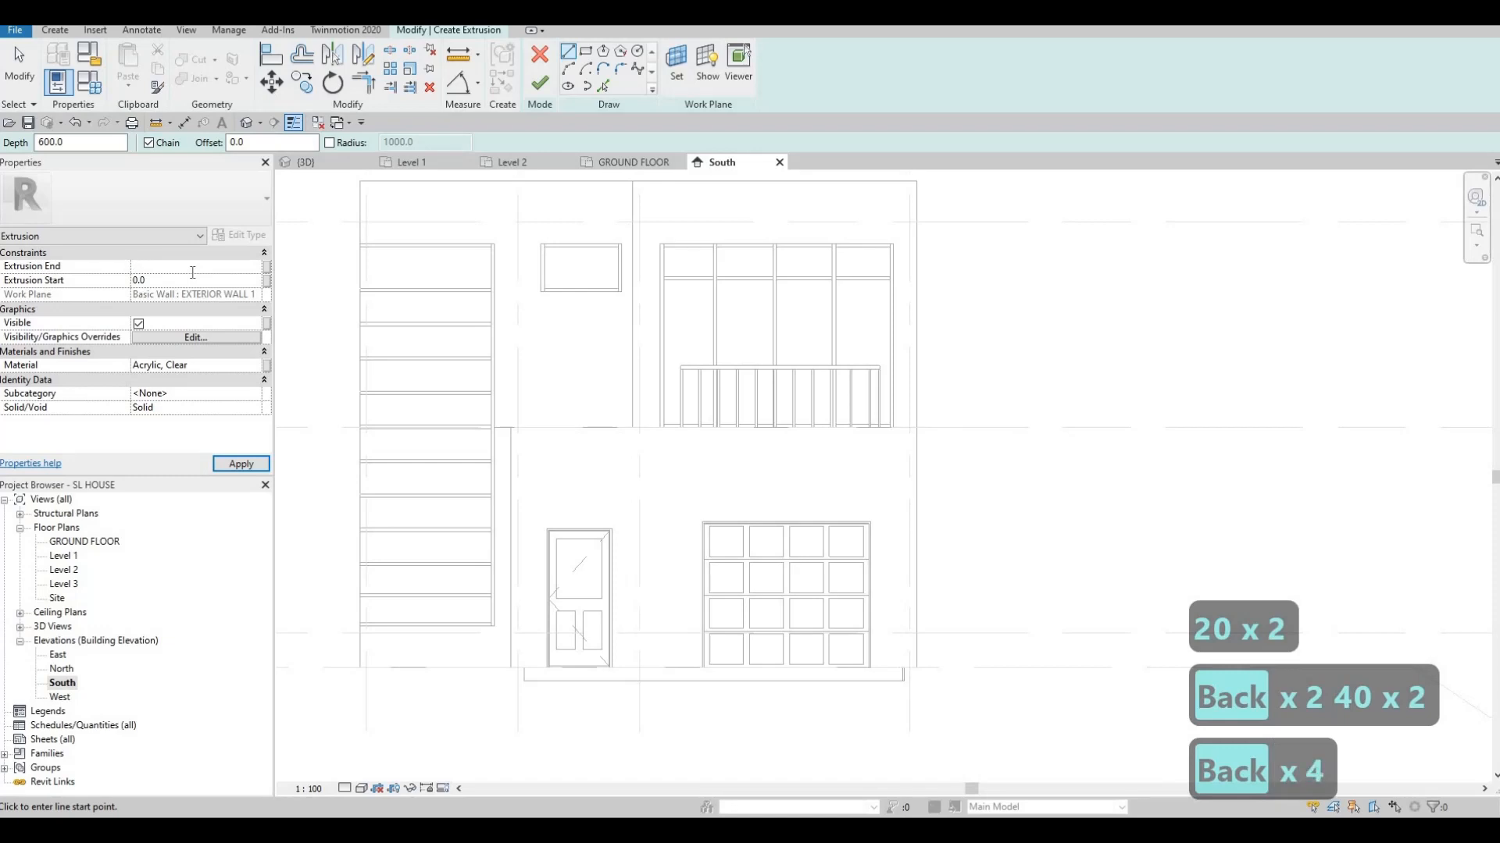
text(400)
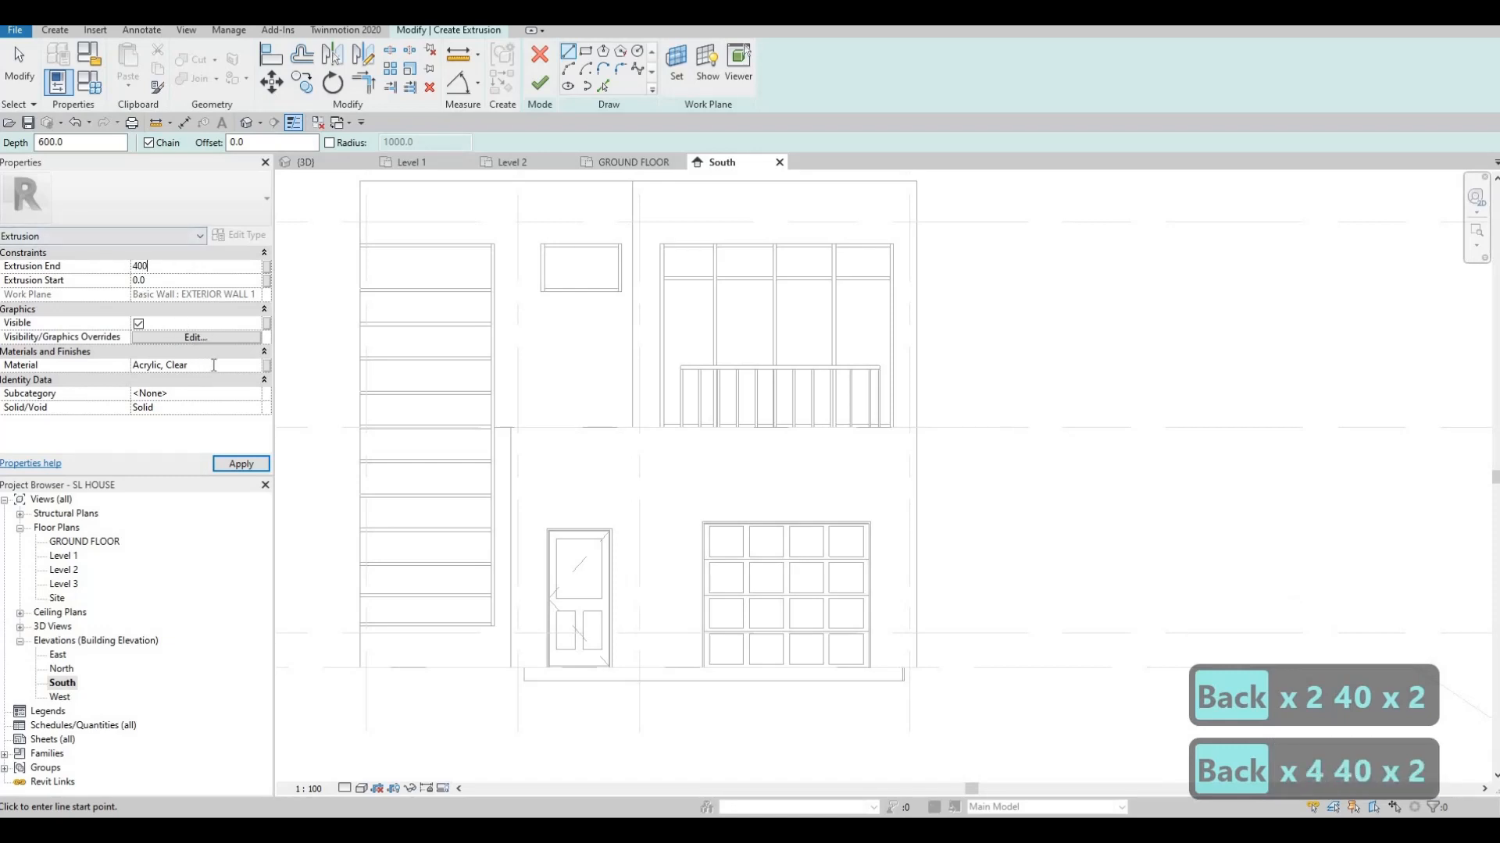
Assign CFRP from AEC Materials > Plastic as the extrusion's material
click(252, 369)
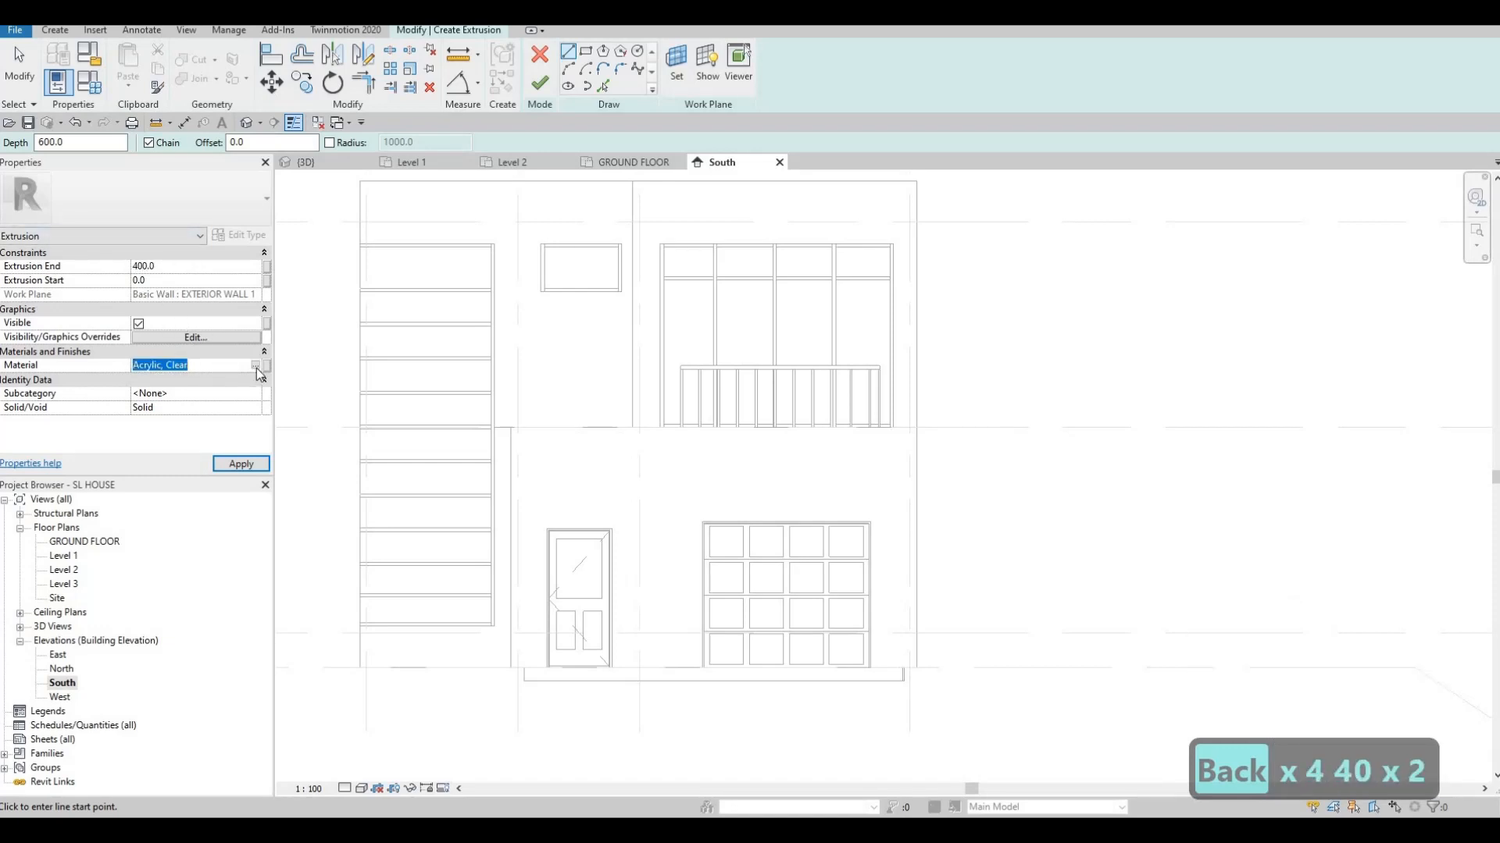
click(256, 365)
scroll(355, 454, down, 3)
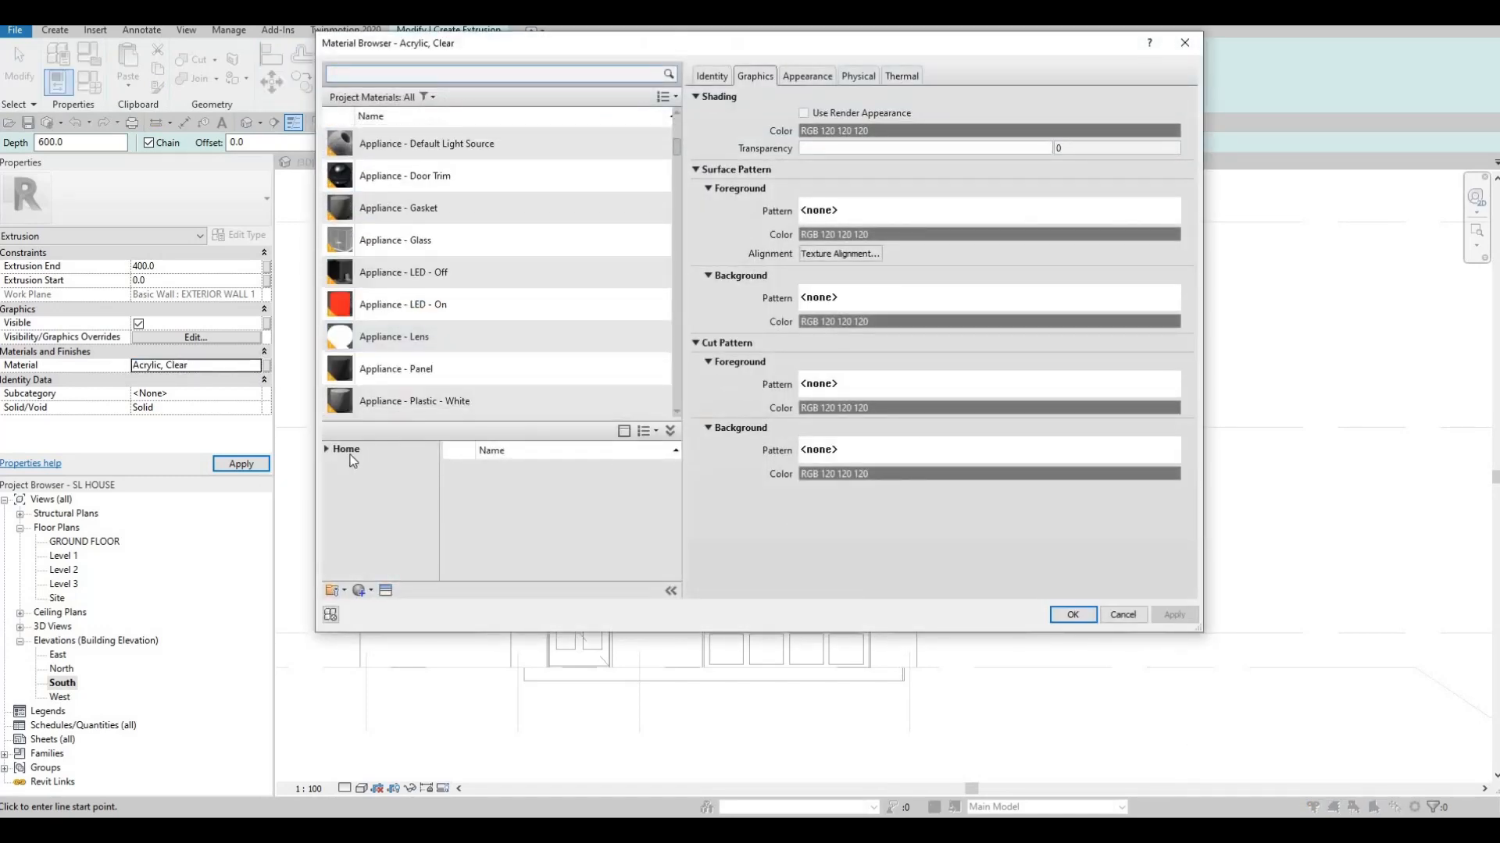
click(350, 455)
scroll(334, 443, down, 4)
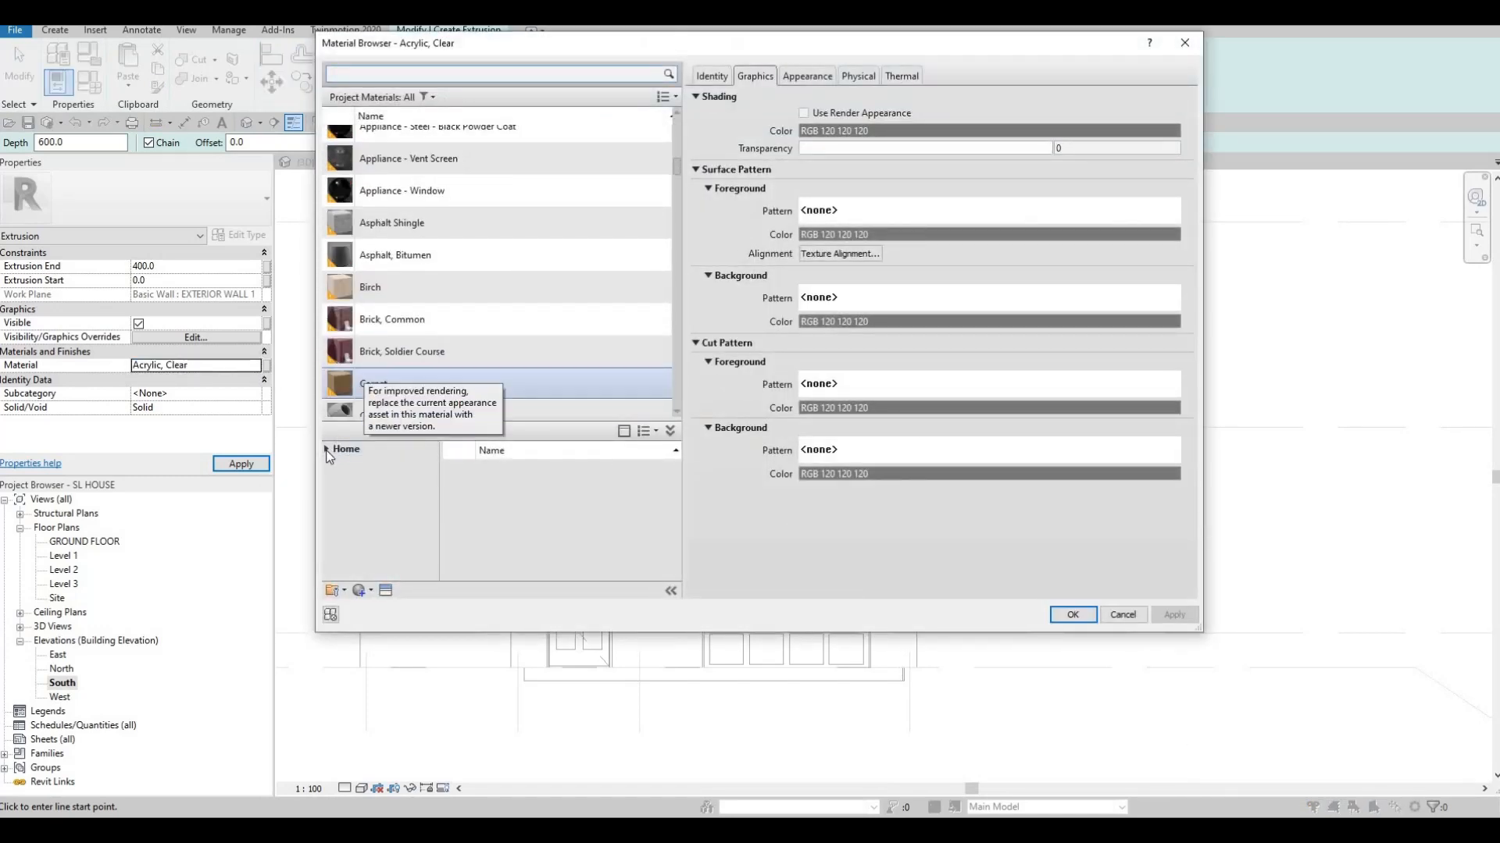
click(326, 449)
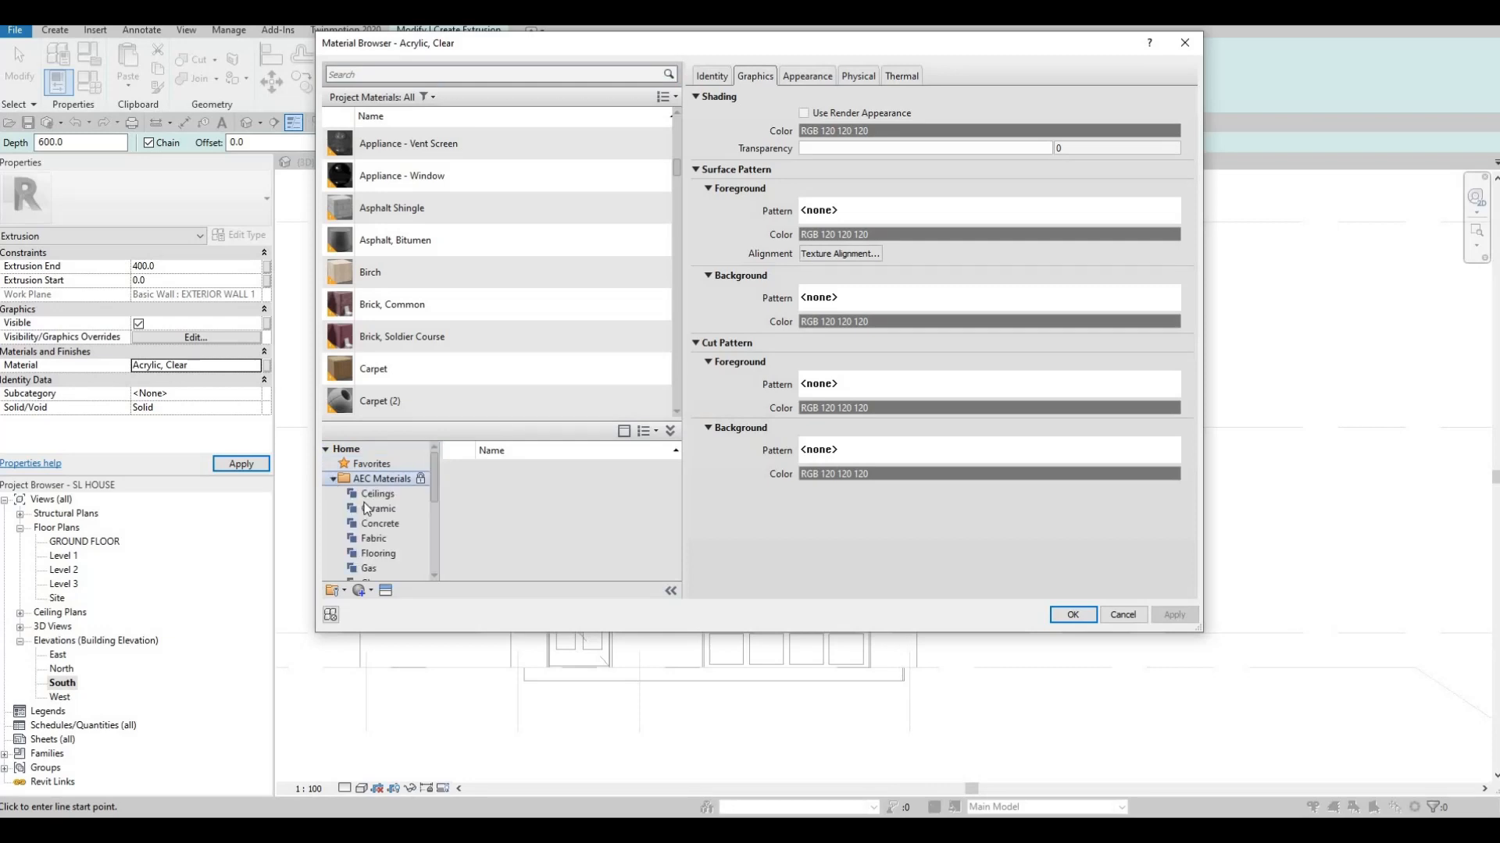
scroll(376, 530, down, 4)
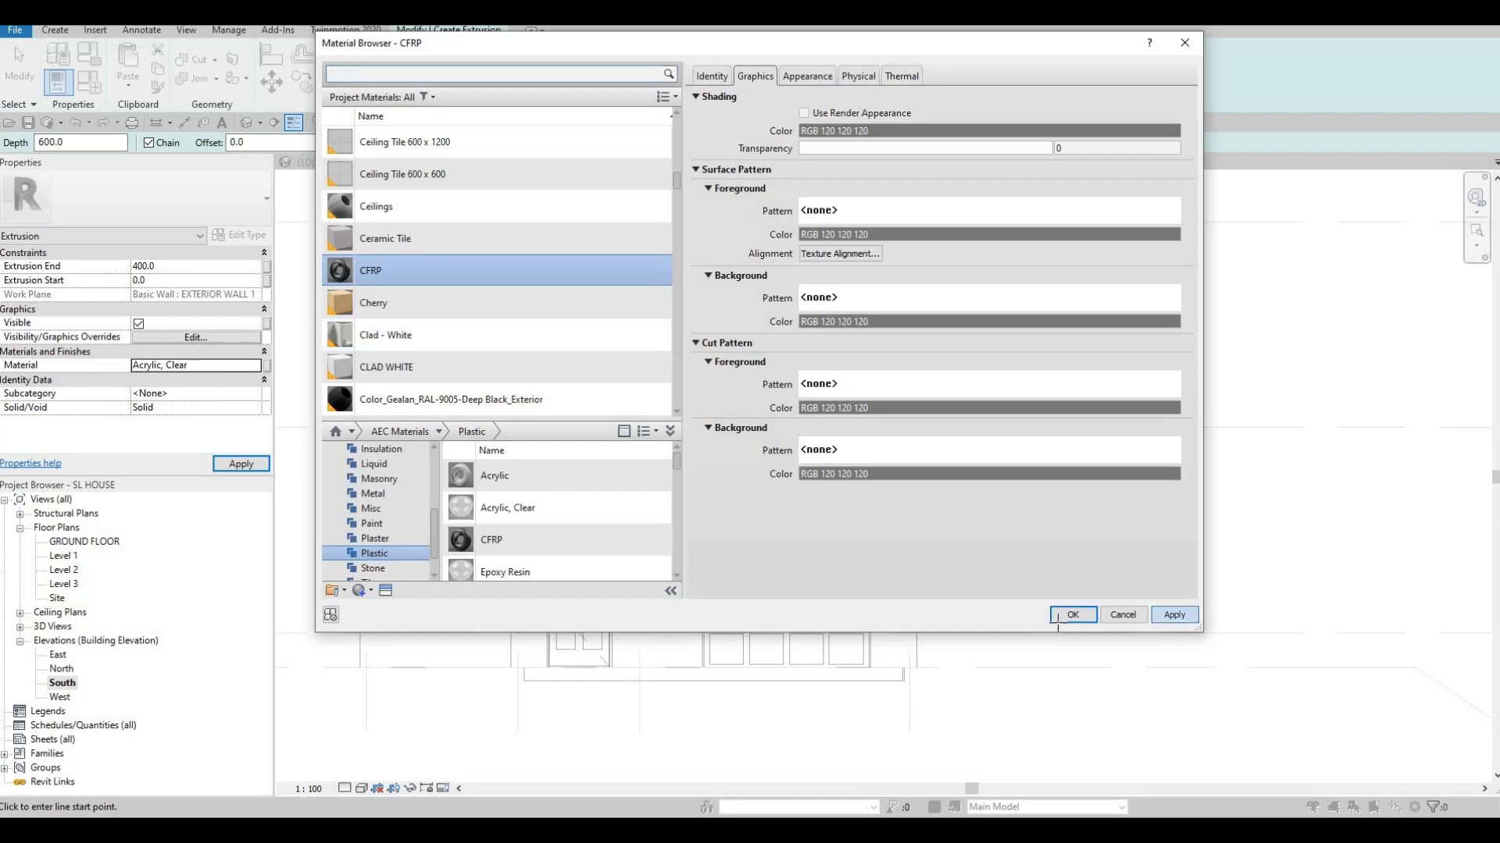
key(Return)
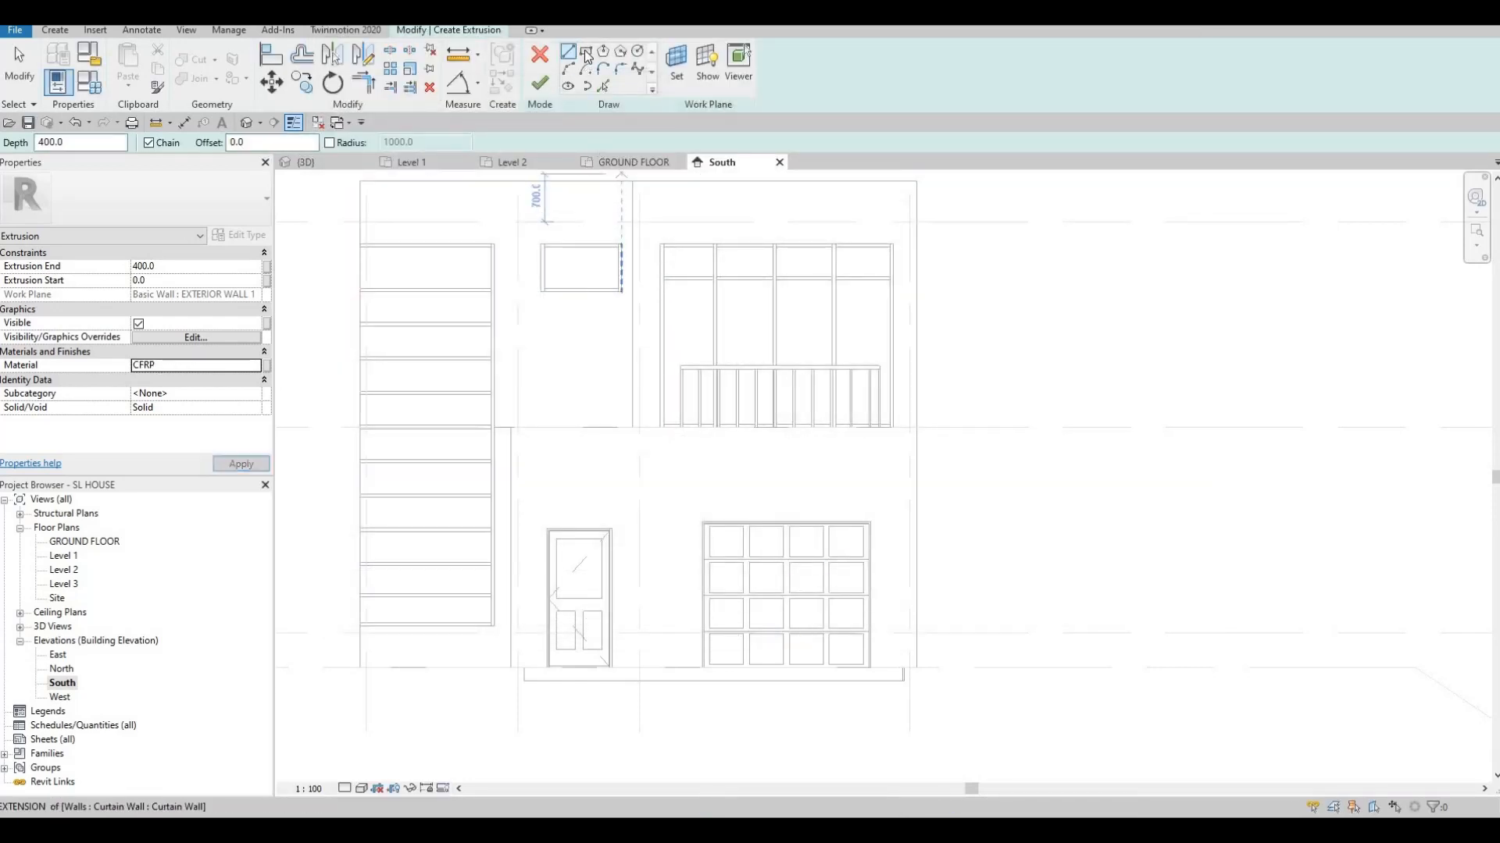
Pick the wall edges as the frame's outer sketch lines and trim them into a corner
middle_drag(681, 195, 621, 291)
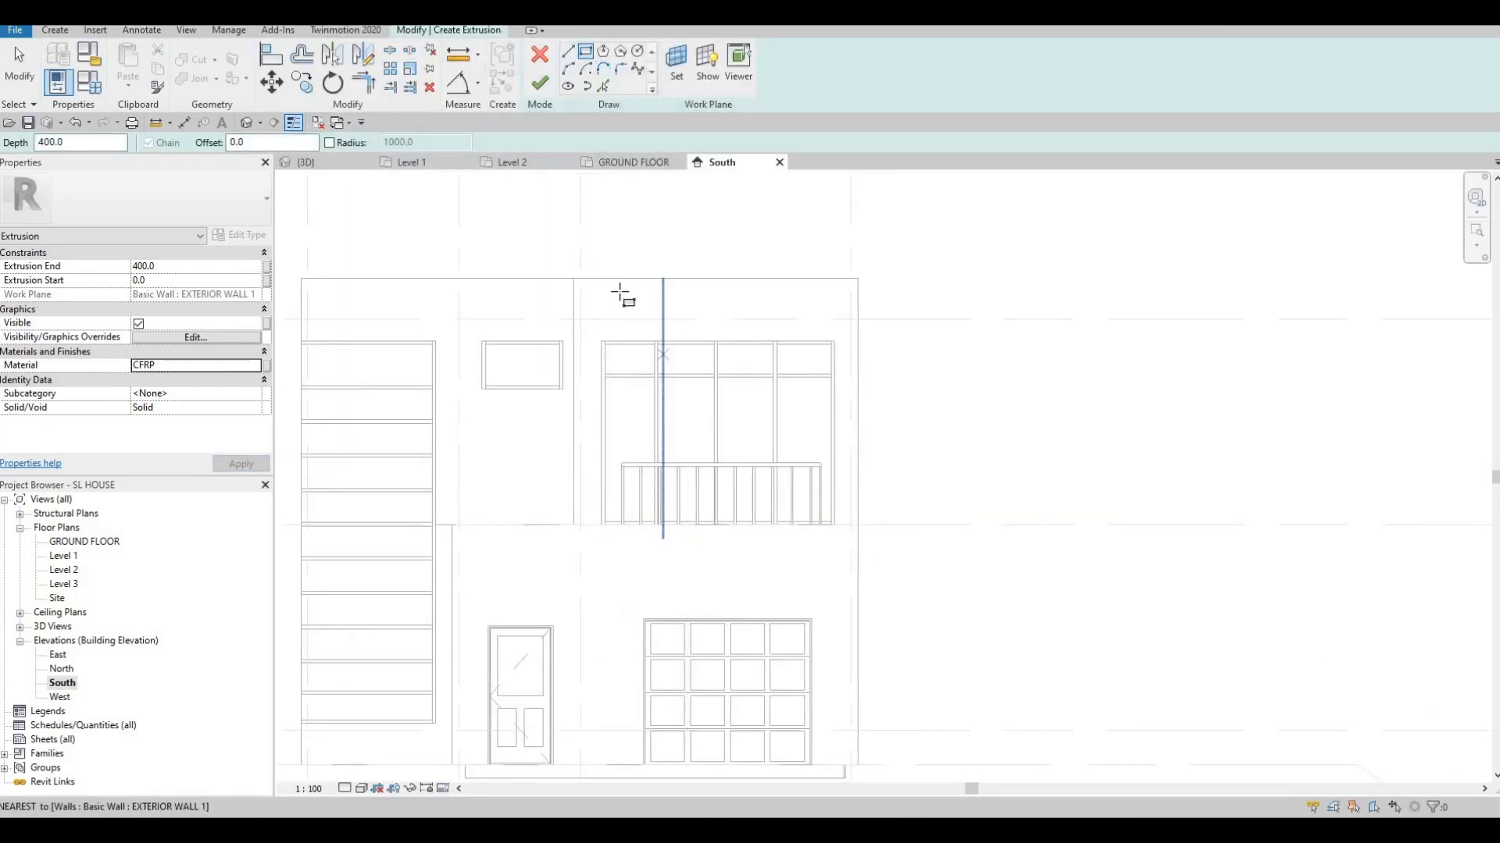
scroll(621, 291, up, 1)
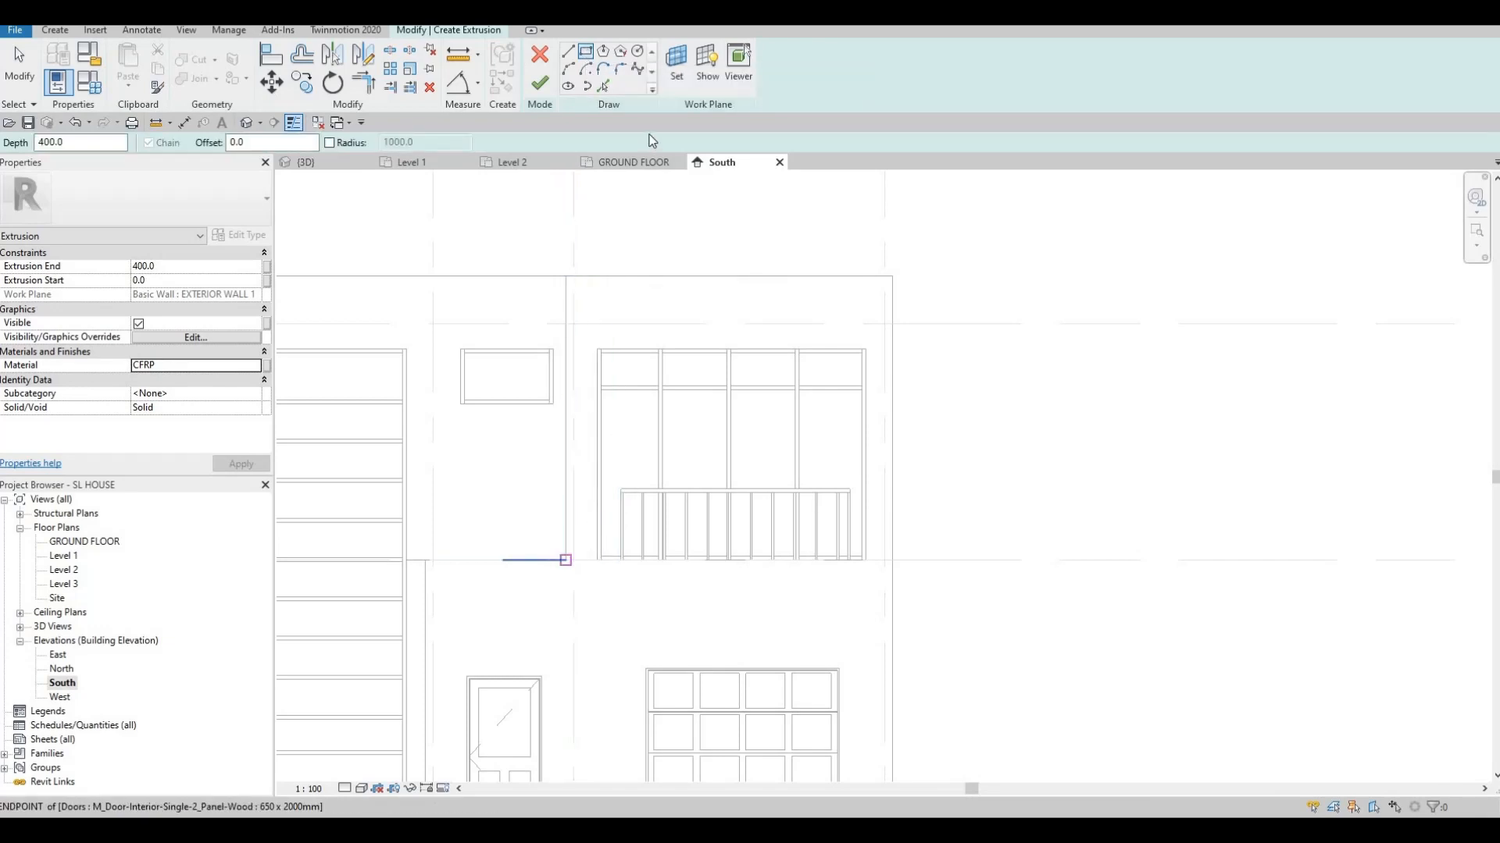
key(p)
key(l)
click(569, 361)
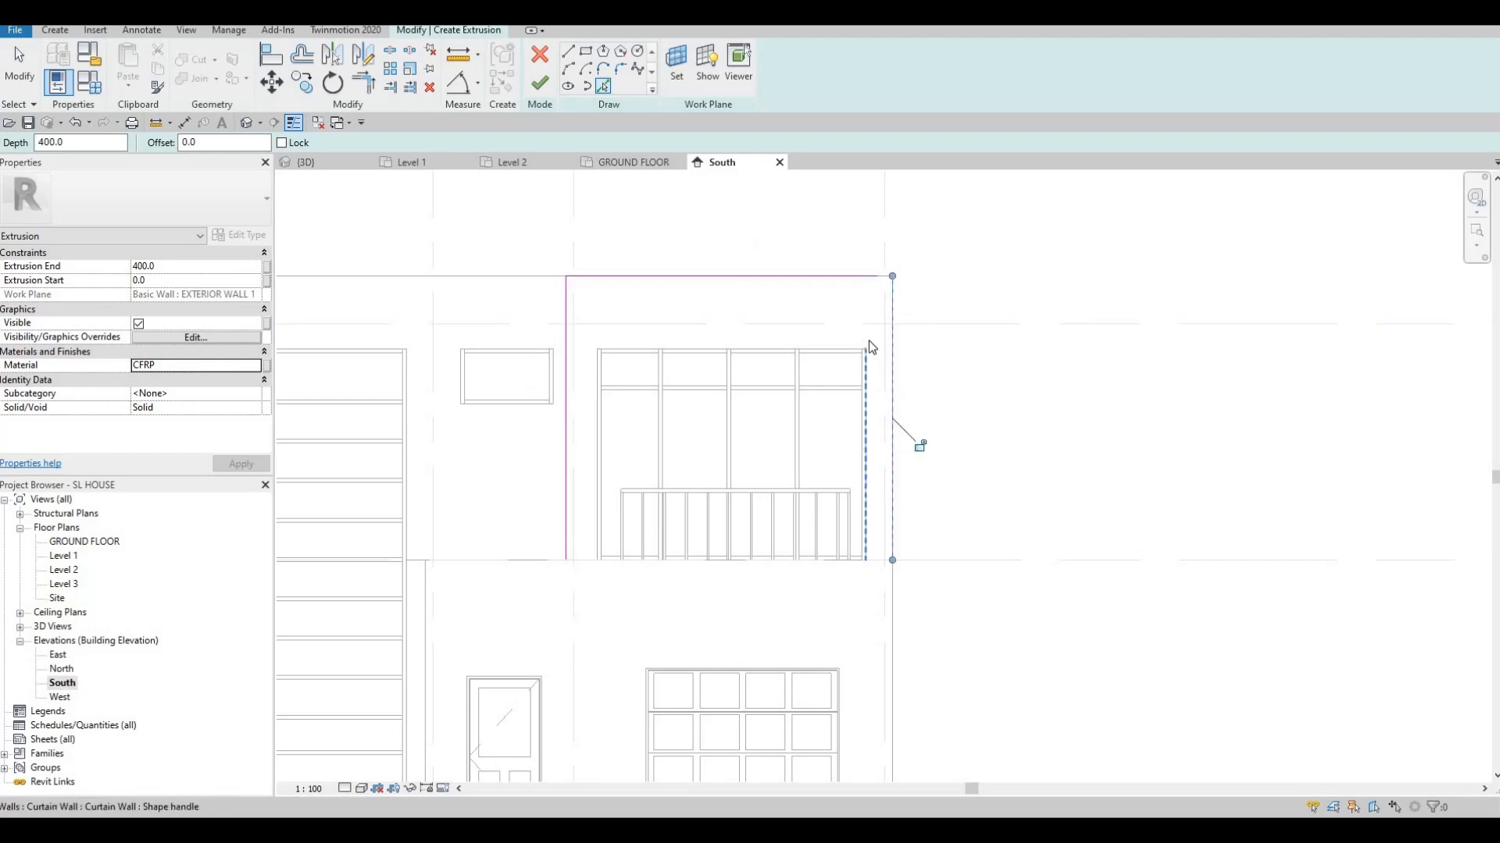
key(Escape)
key(Escape)
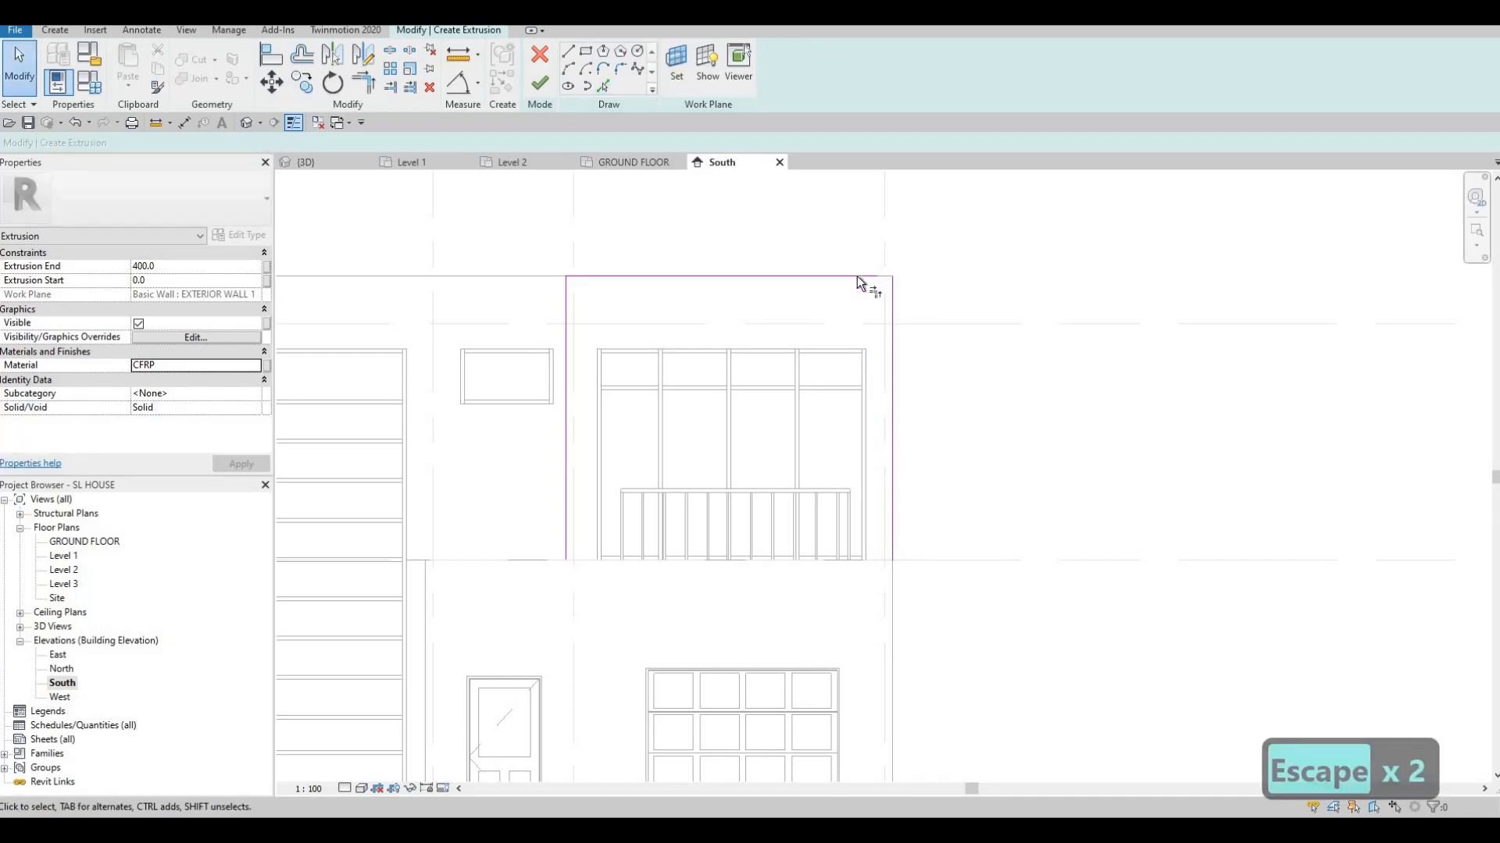
key(t)
key(r)
click(891, 310)
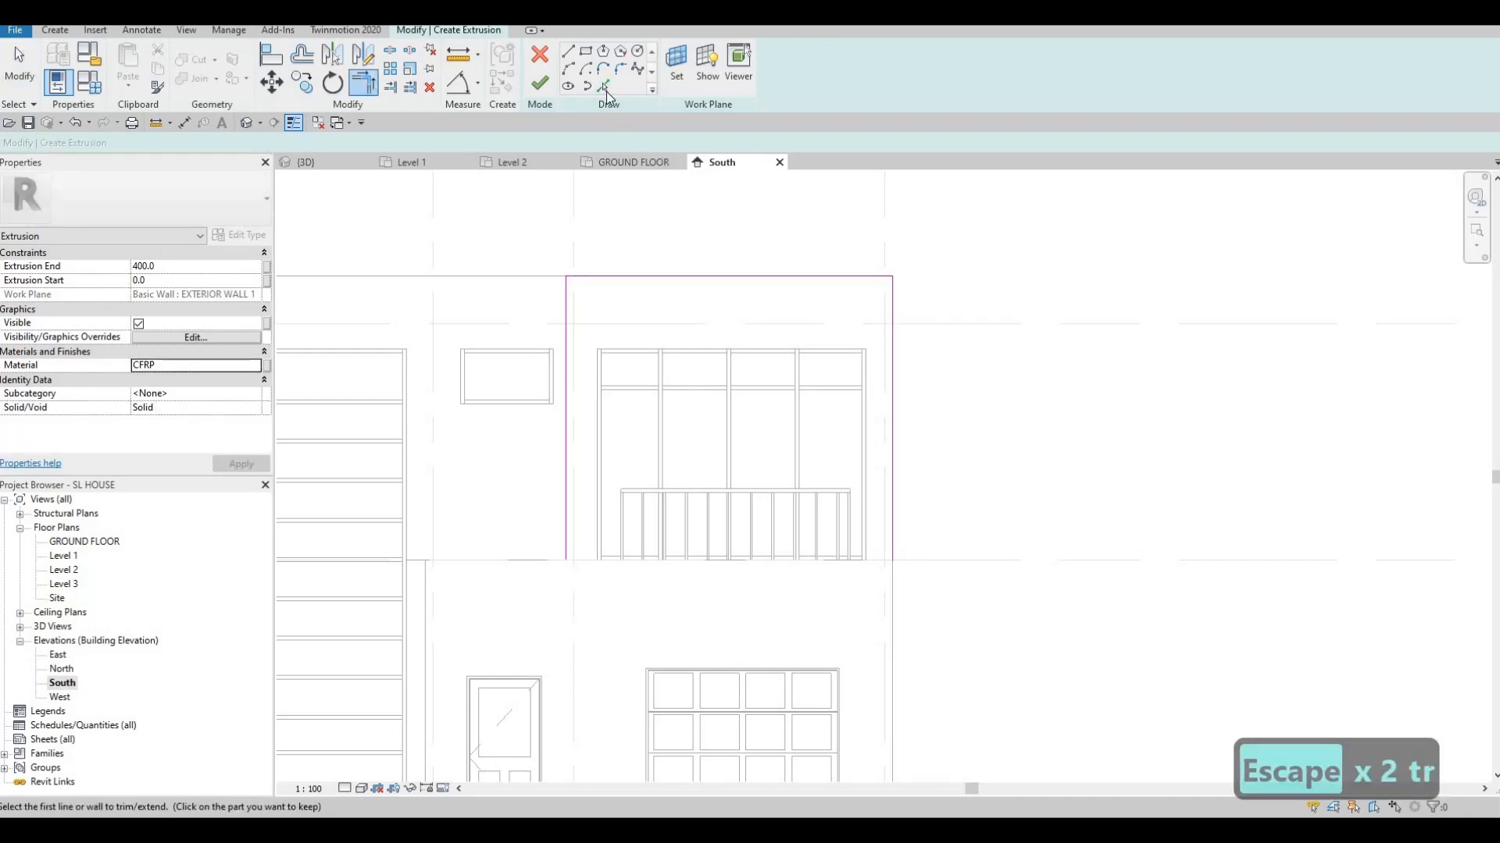
Add inner lines offset 200 from the left and top edges and trim them into corners
click(603, 86)
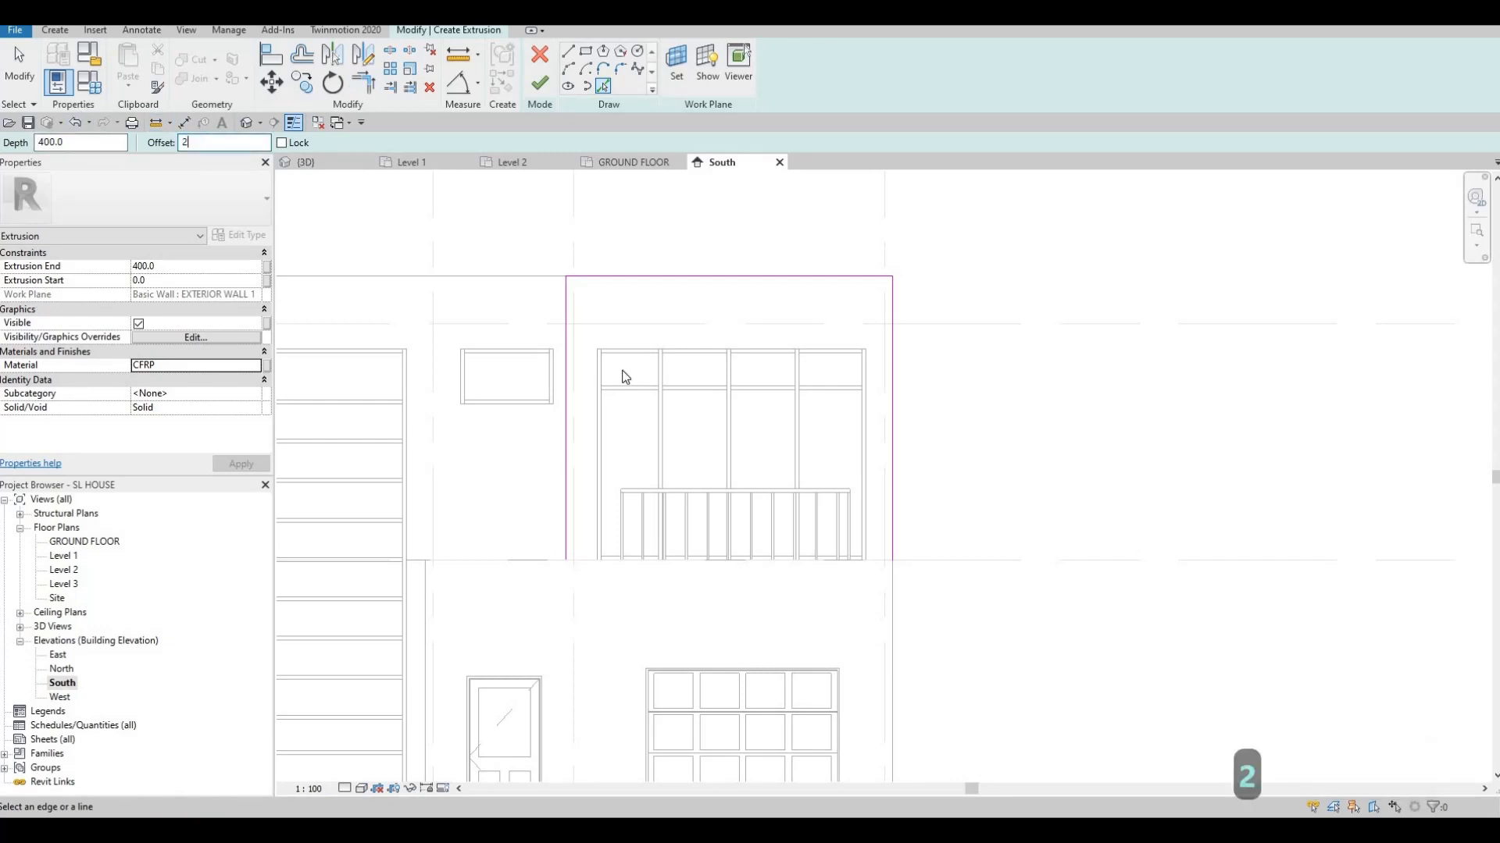
text(00)
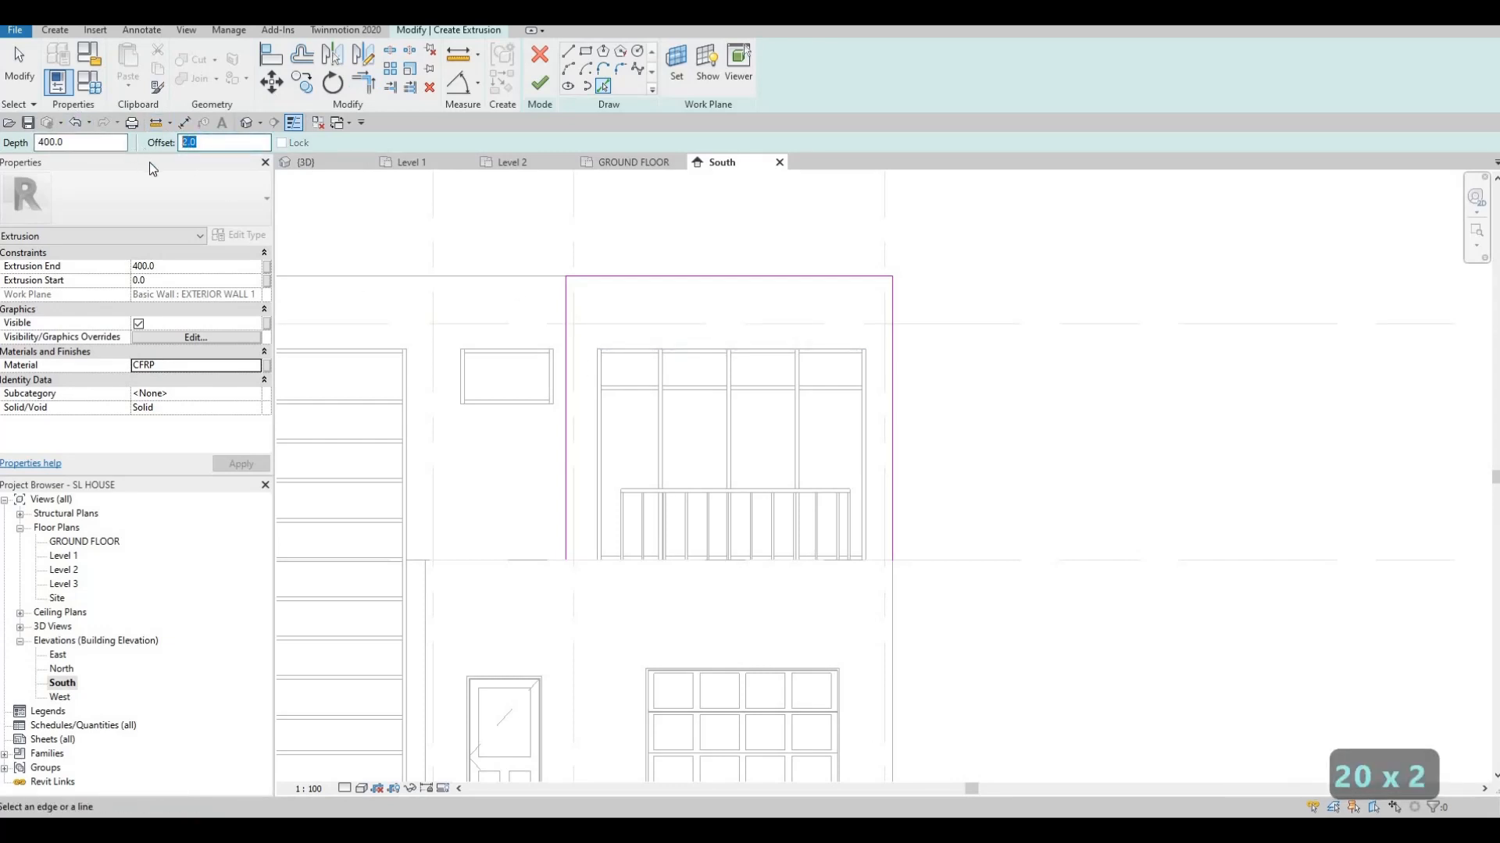
text(200)
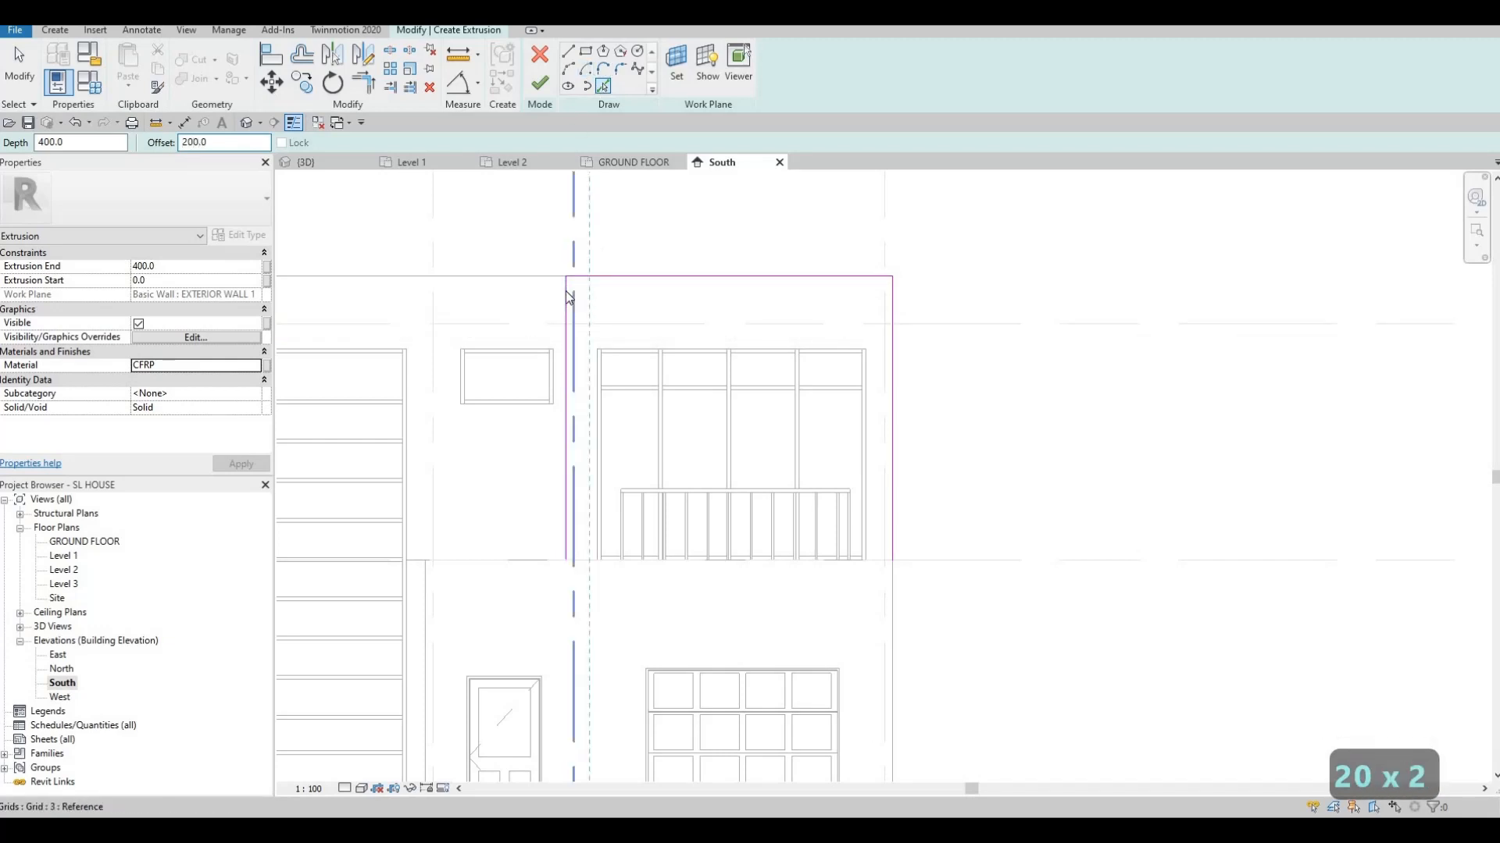
click(569, 289)
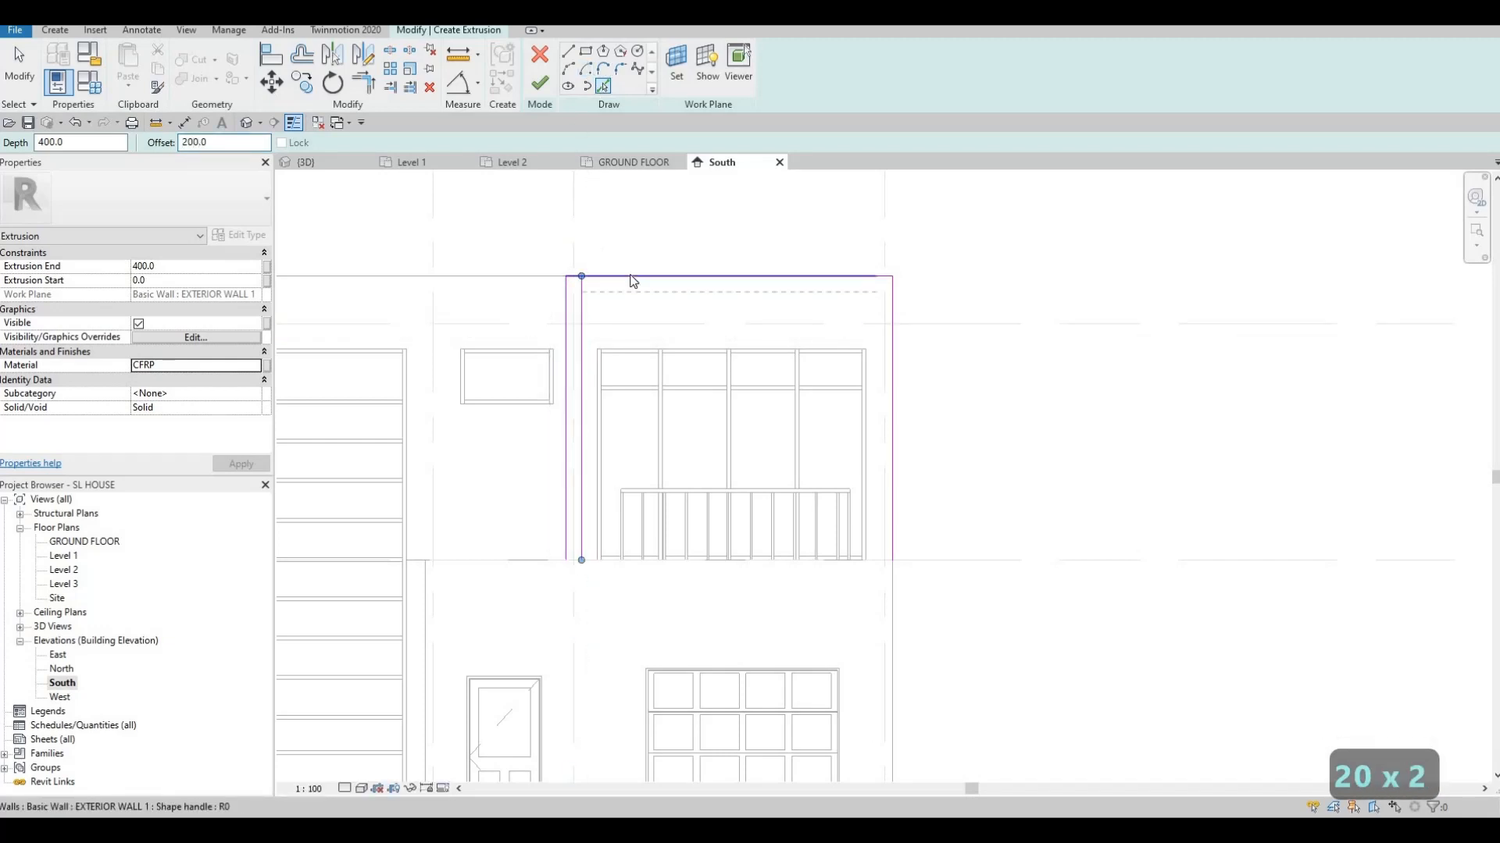
click(883, 331)
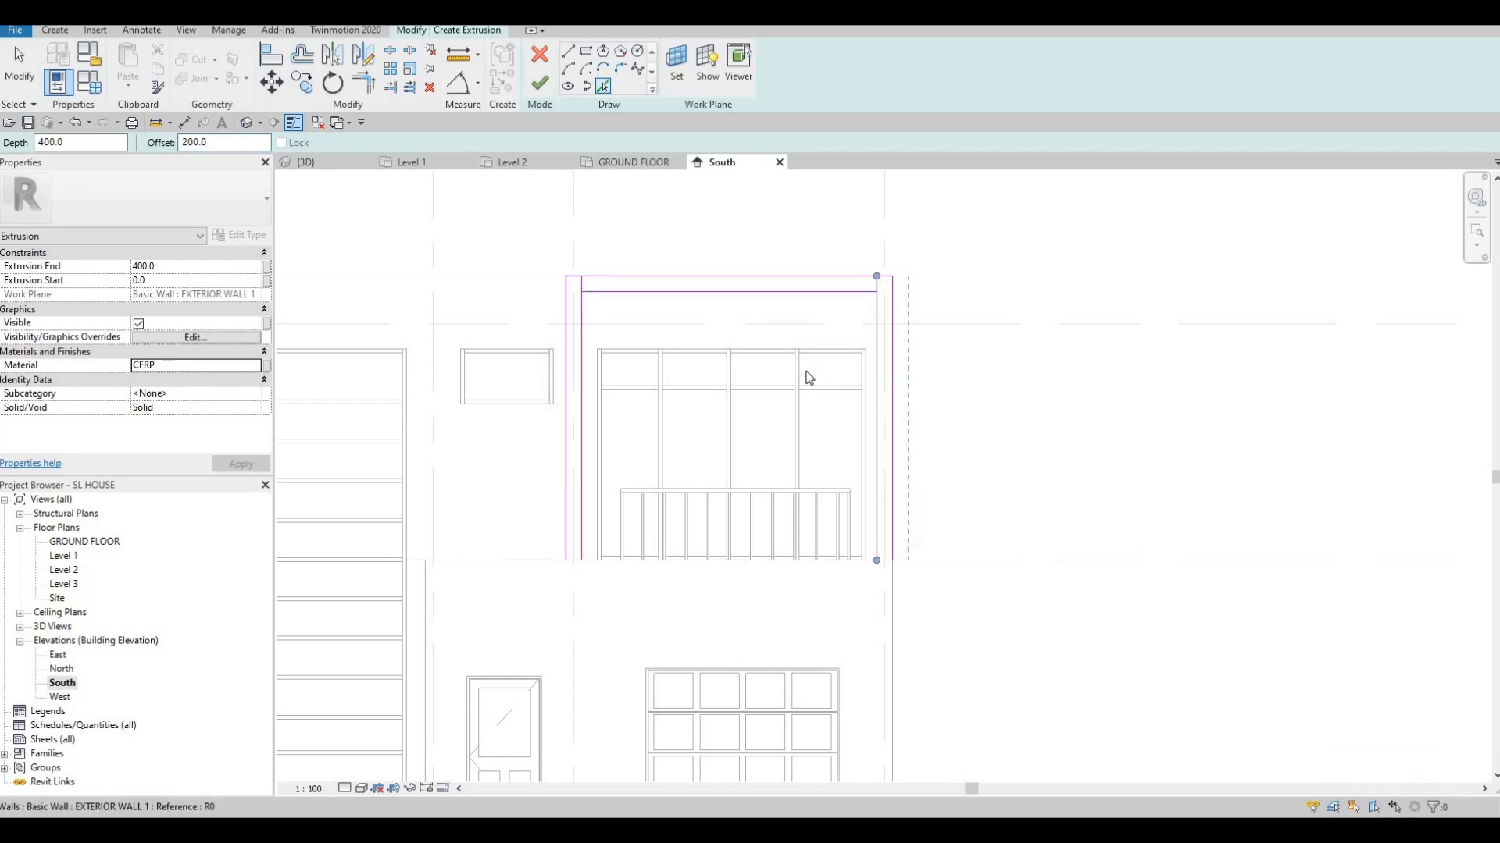
key(Escape)
middle_drag(838, 321, 833, 274)
key(Escape)
key(Escape)
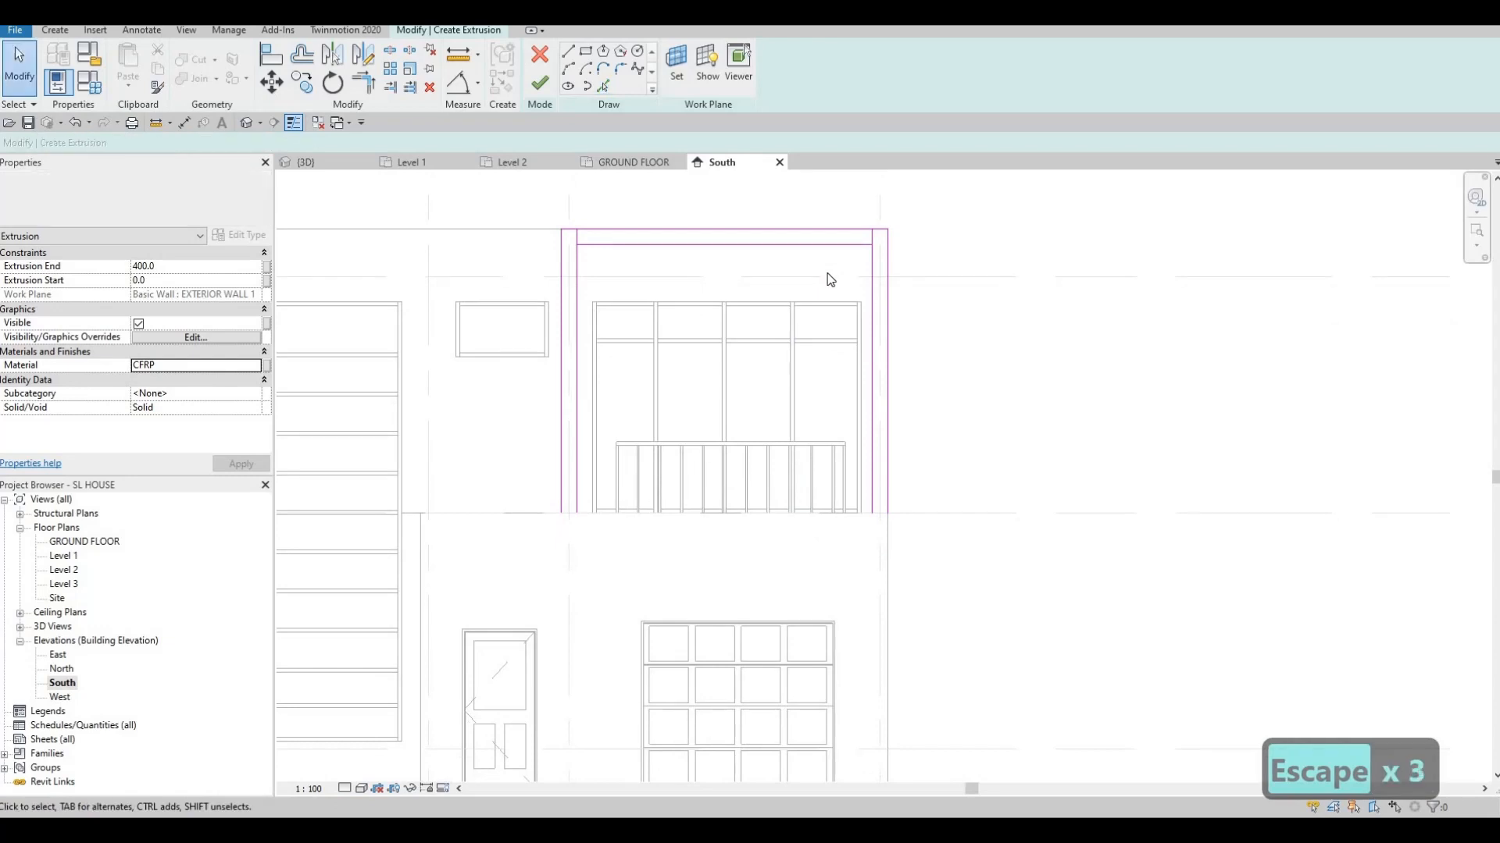
scroll(828, 273, up, 1)
key(t)
key(r)
click(538, 259)
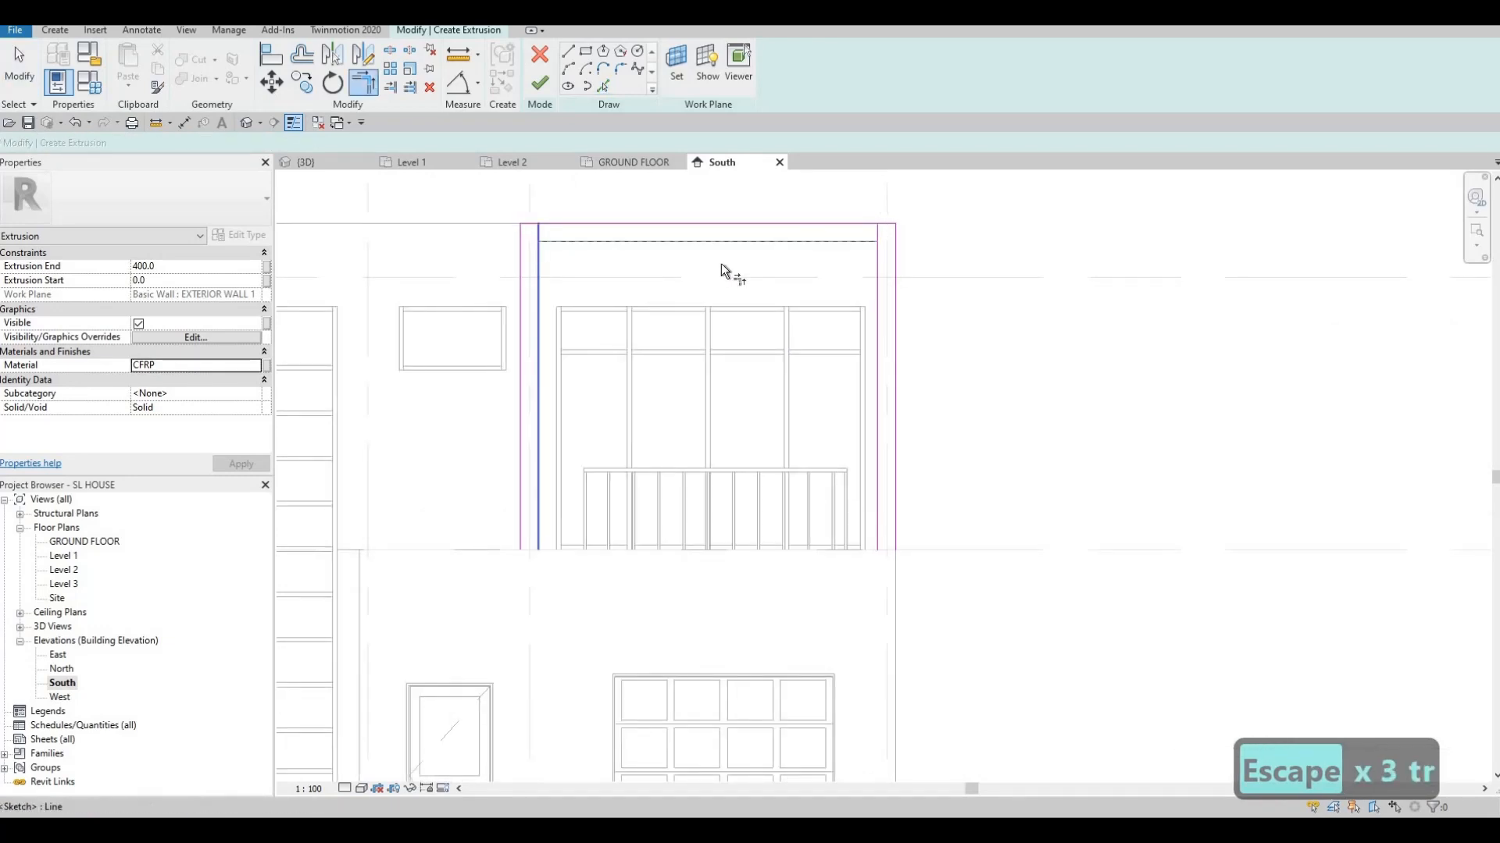
click(876, 274)
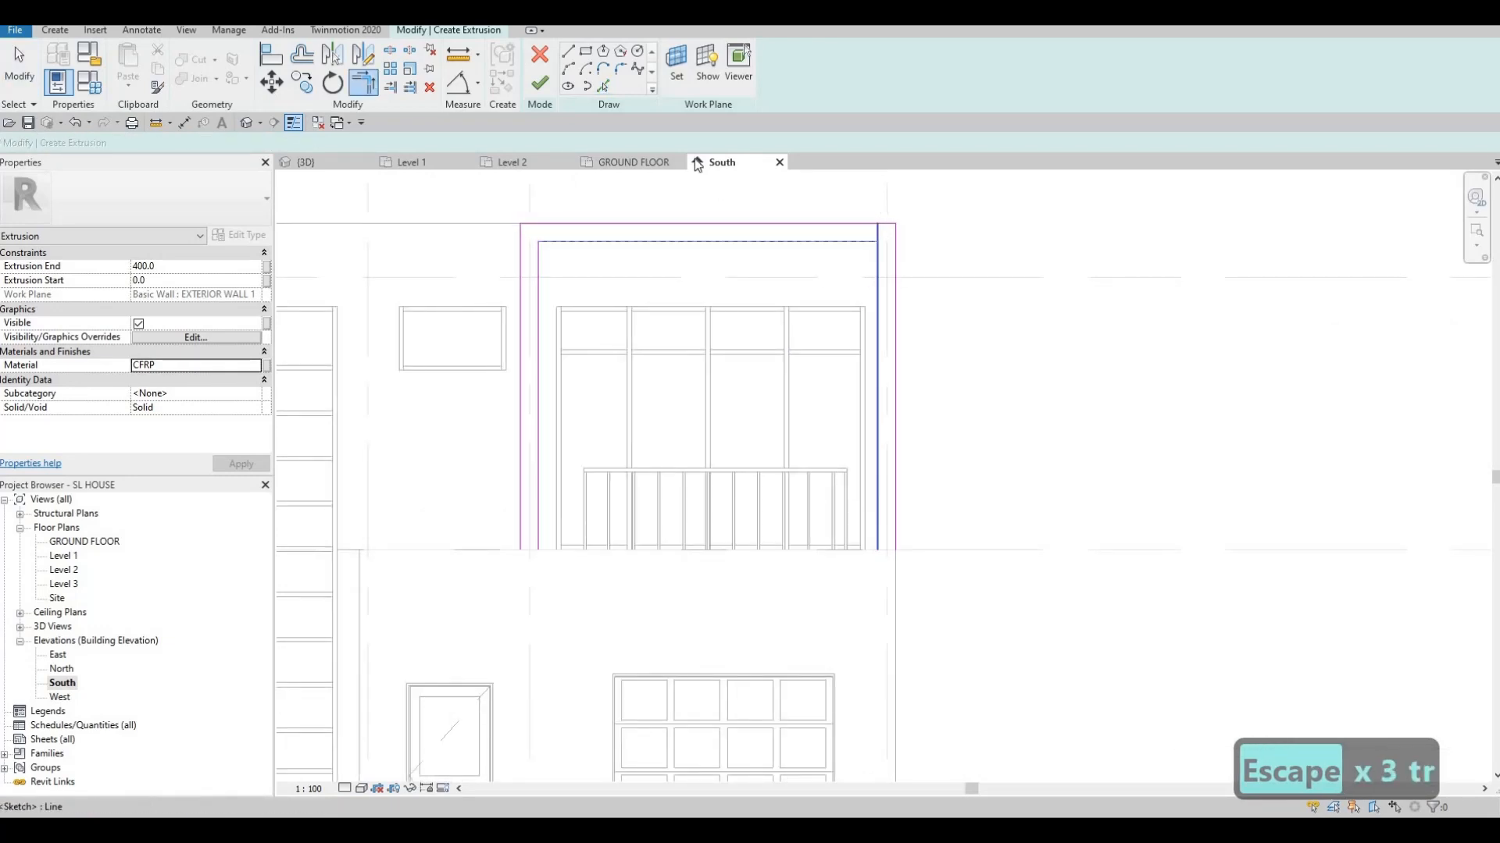
key(Escape)
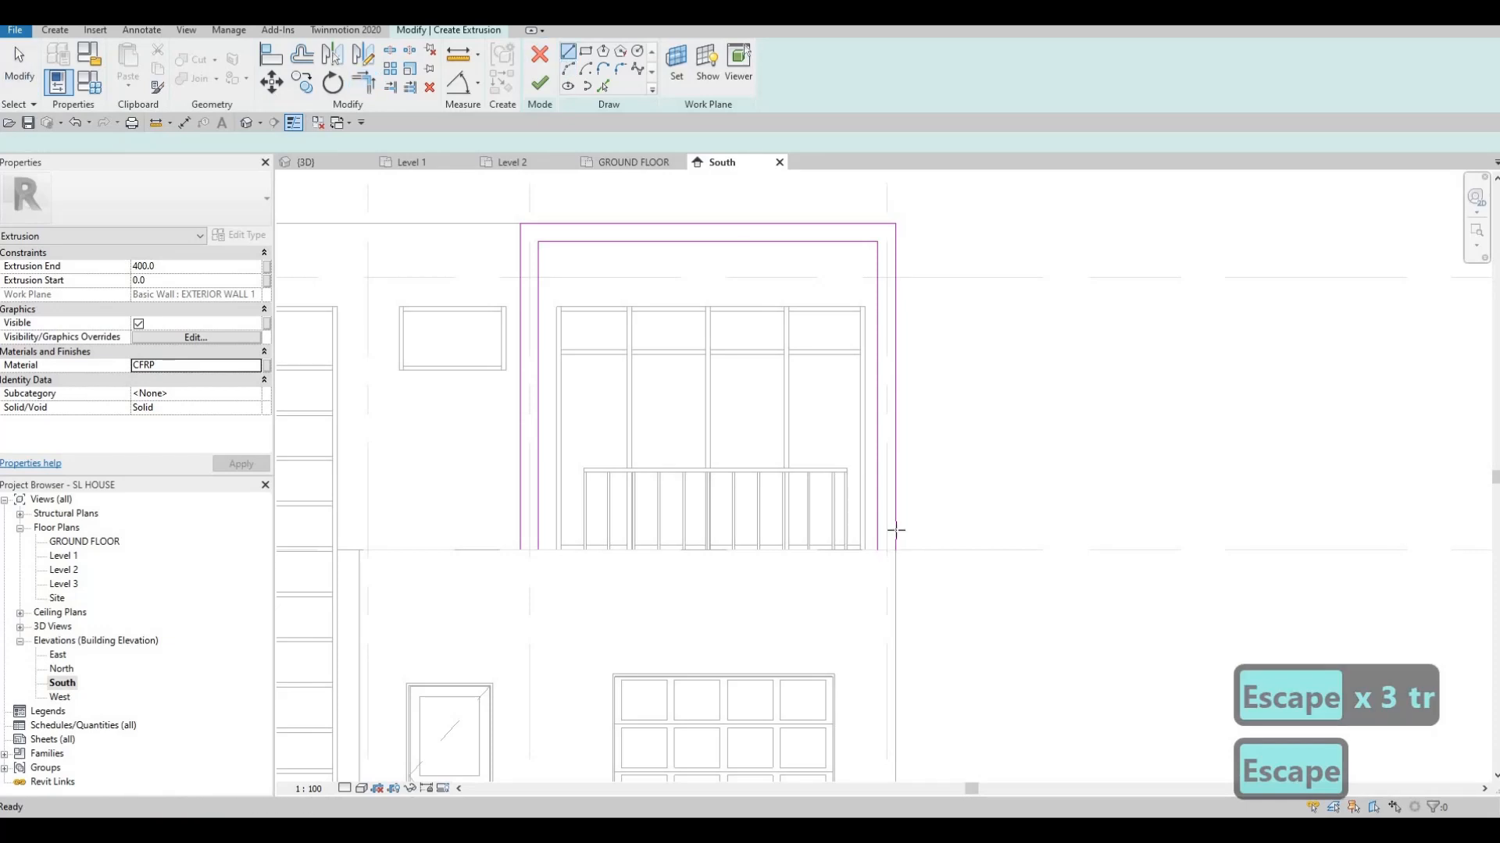
Draw the bottom closing lines of the frame legs and finish the sketch as an extrusion
scroll(887, 570, up, 1)
click(875, 544)
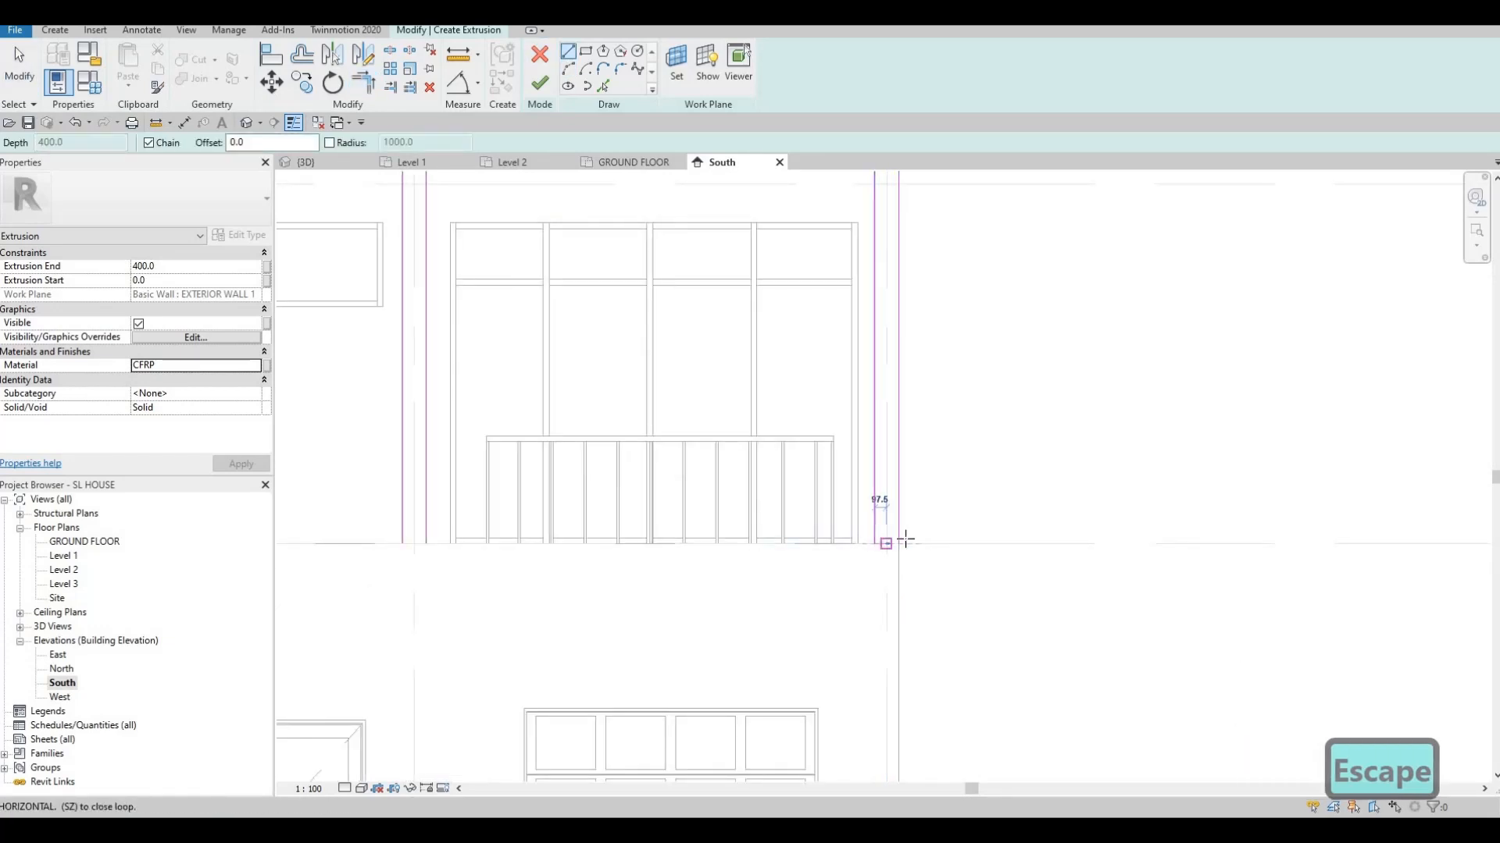
click(899, 543)
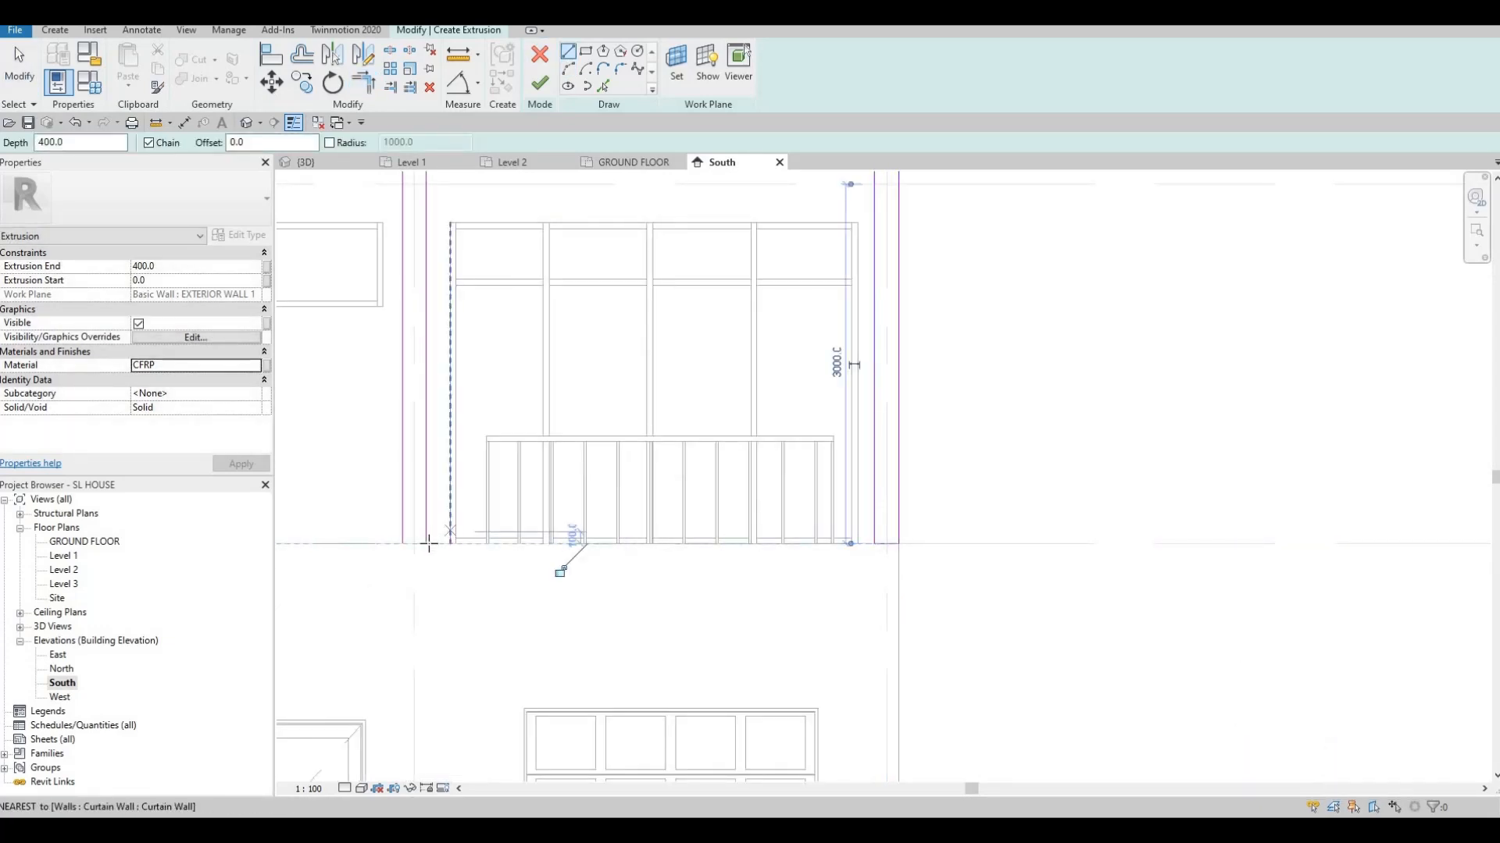
click(403, 544)
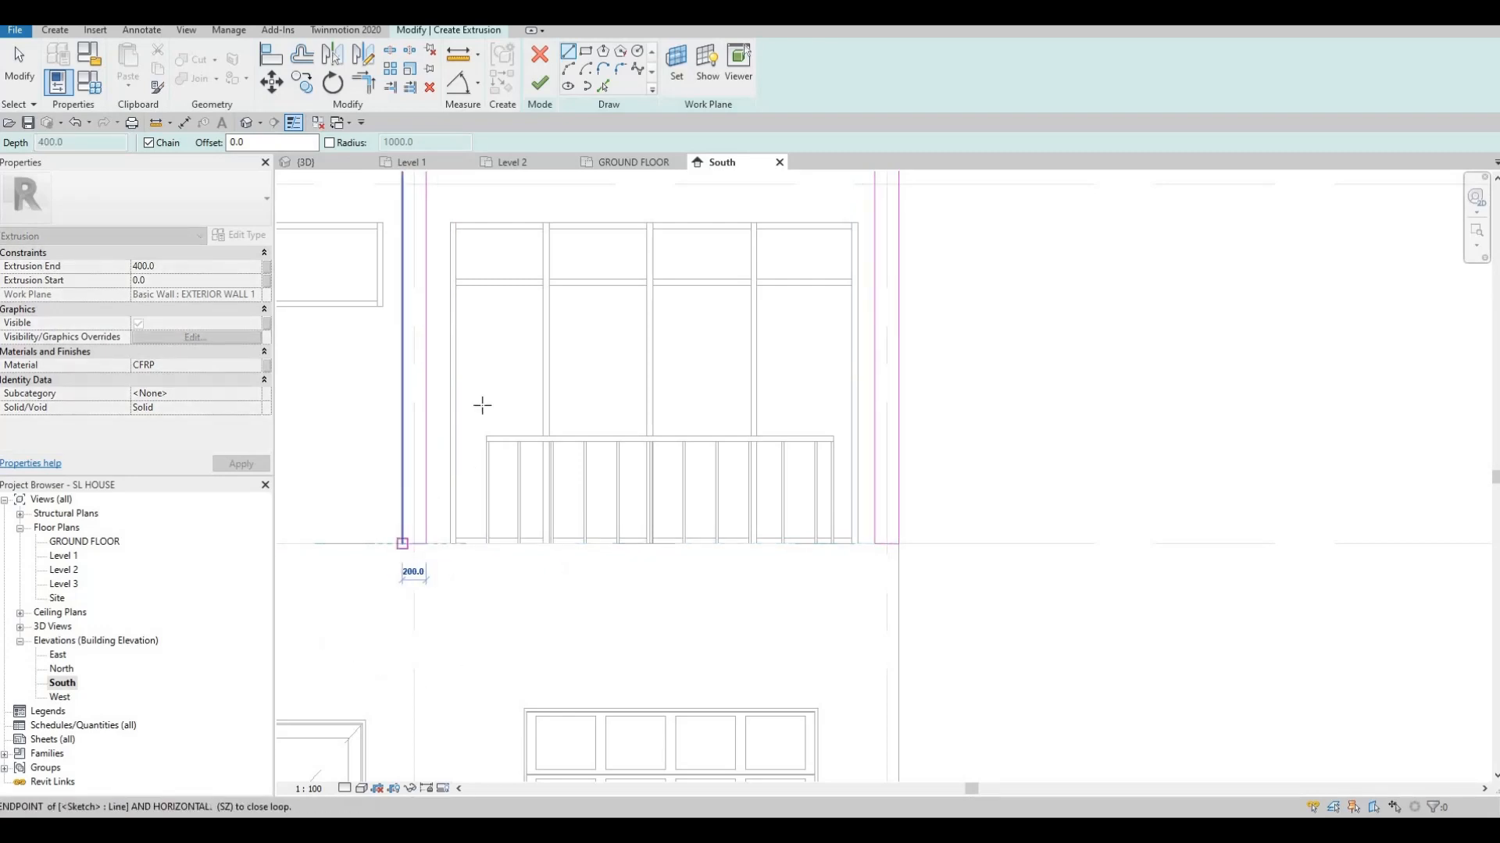
key(Escape)
key(Escape)
scroll(592, 275, down, 2)
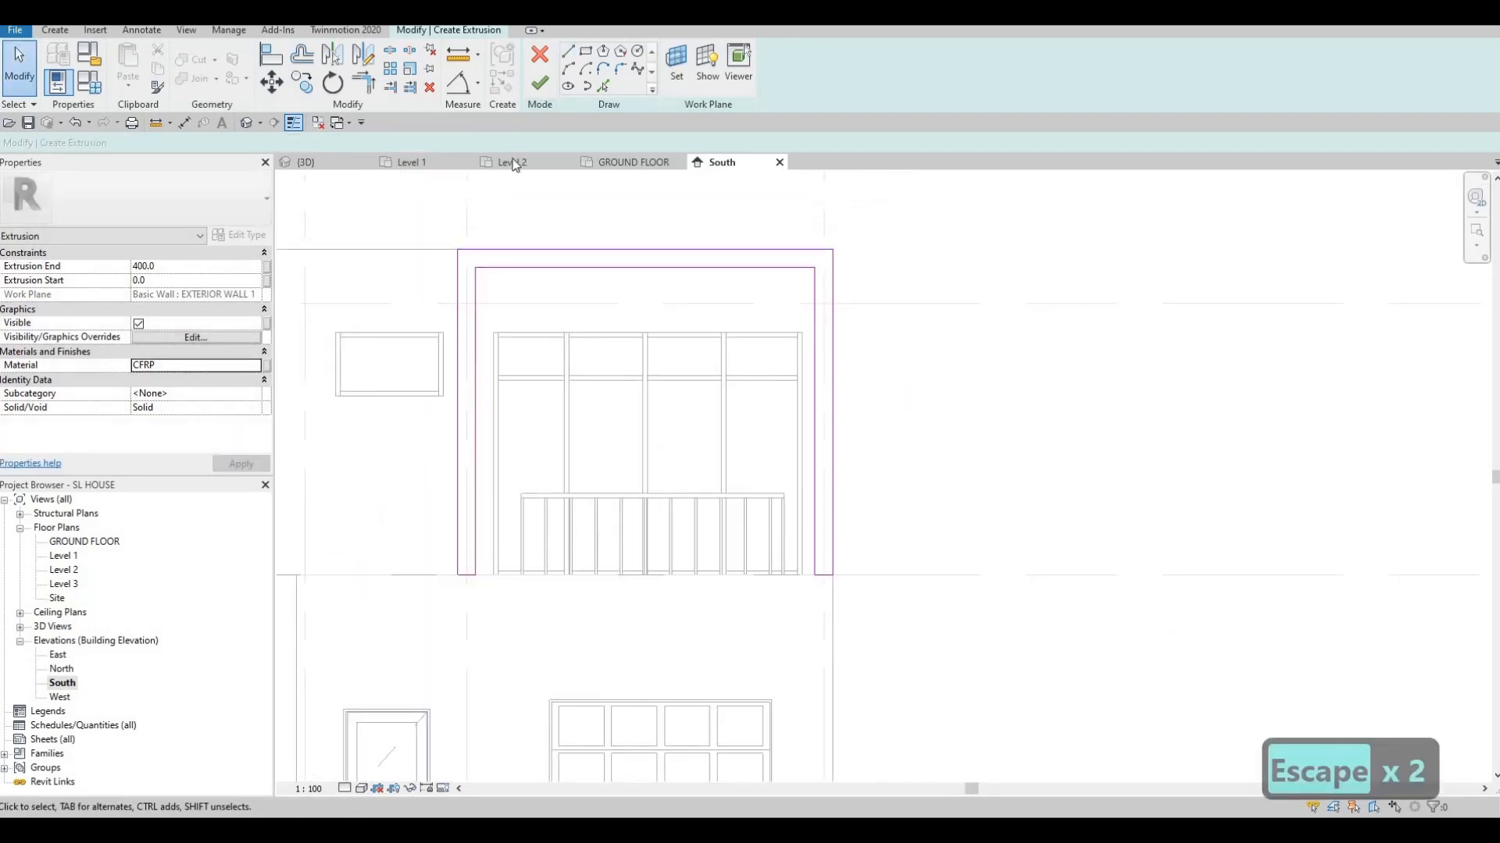
click(539, 83)
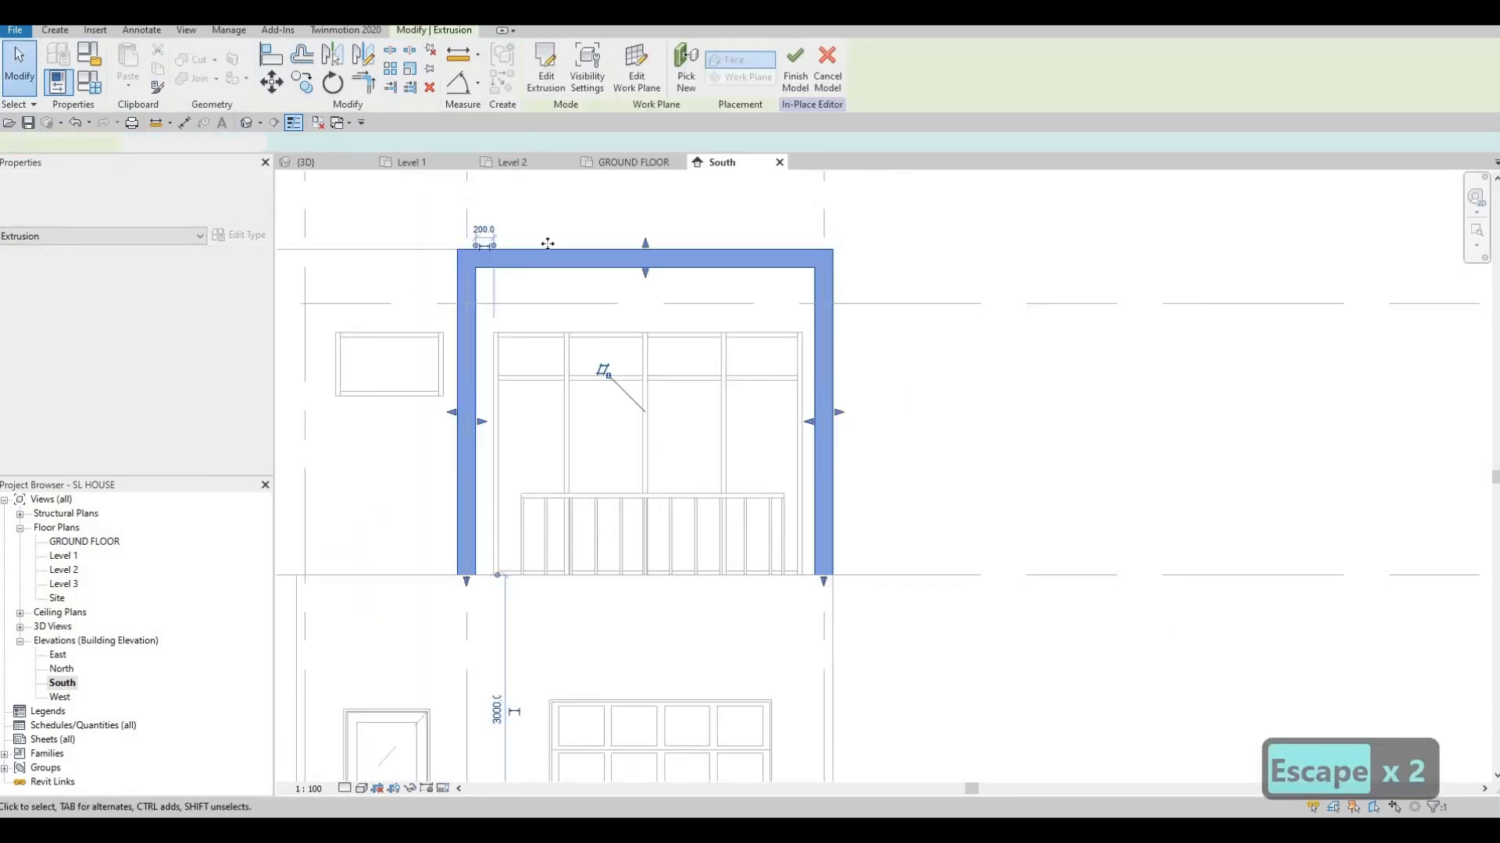
In the 3D view, pull the frame extrusion's depth out to 788.2
click(307, 163)
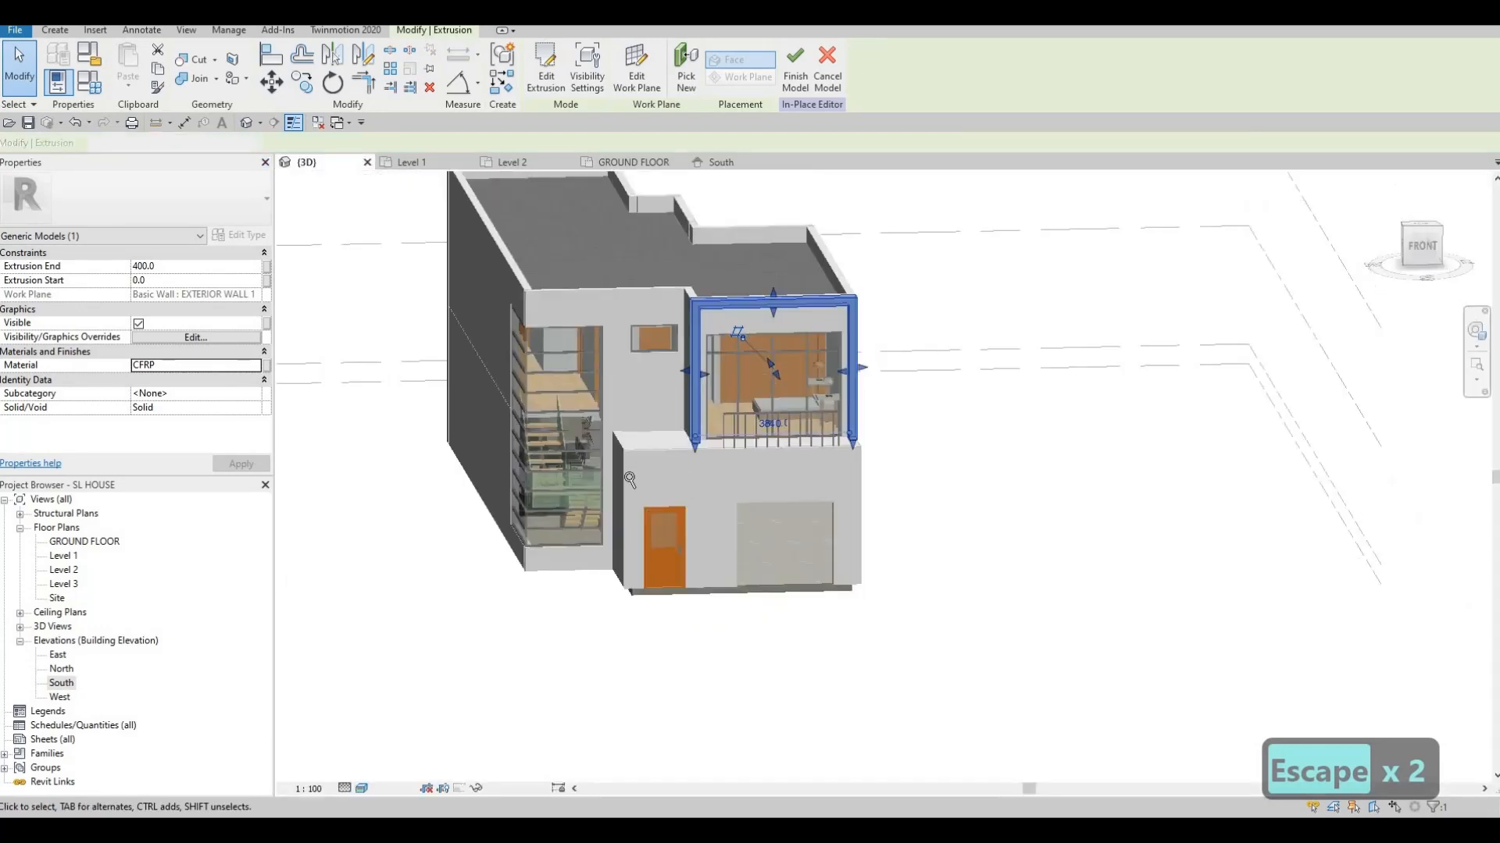
scroll(743, 398, down, 1)
shift+middle_drag(770, 464, 743, 364)
scroll(738, 369, up, 2)
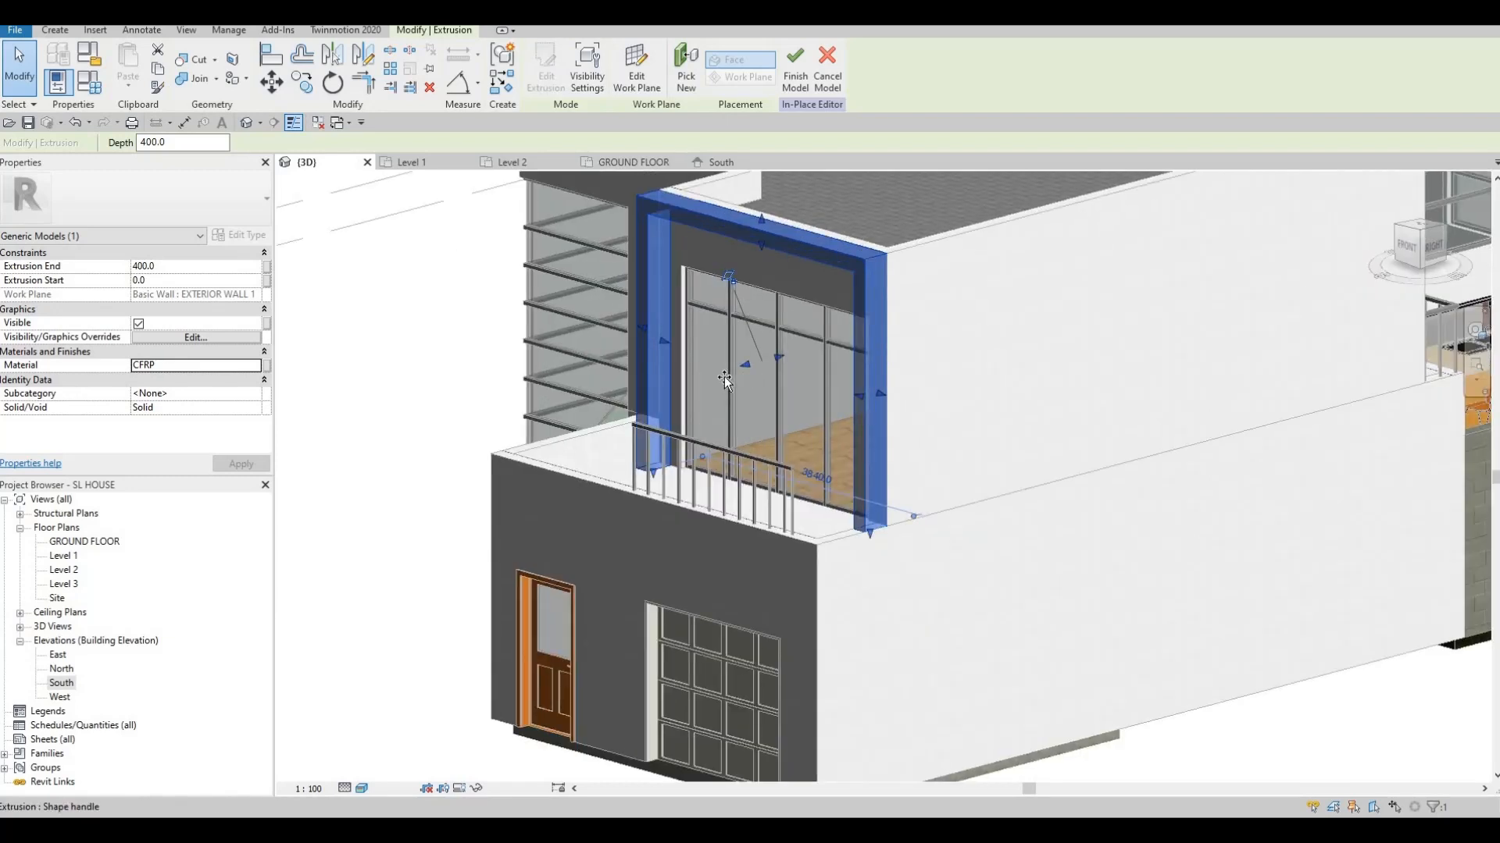
drag(724, 377, 702, 379)
key(Escape)
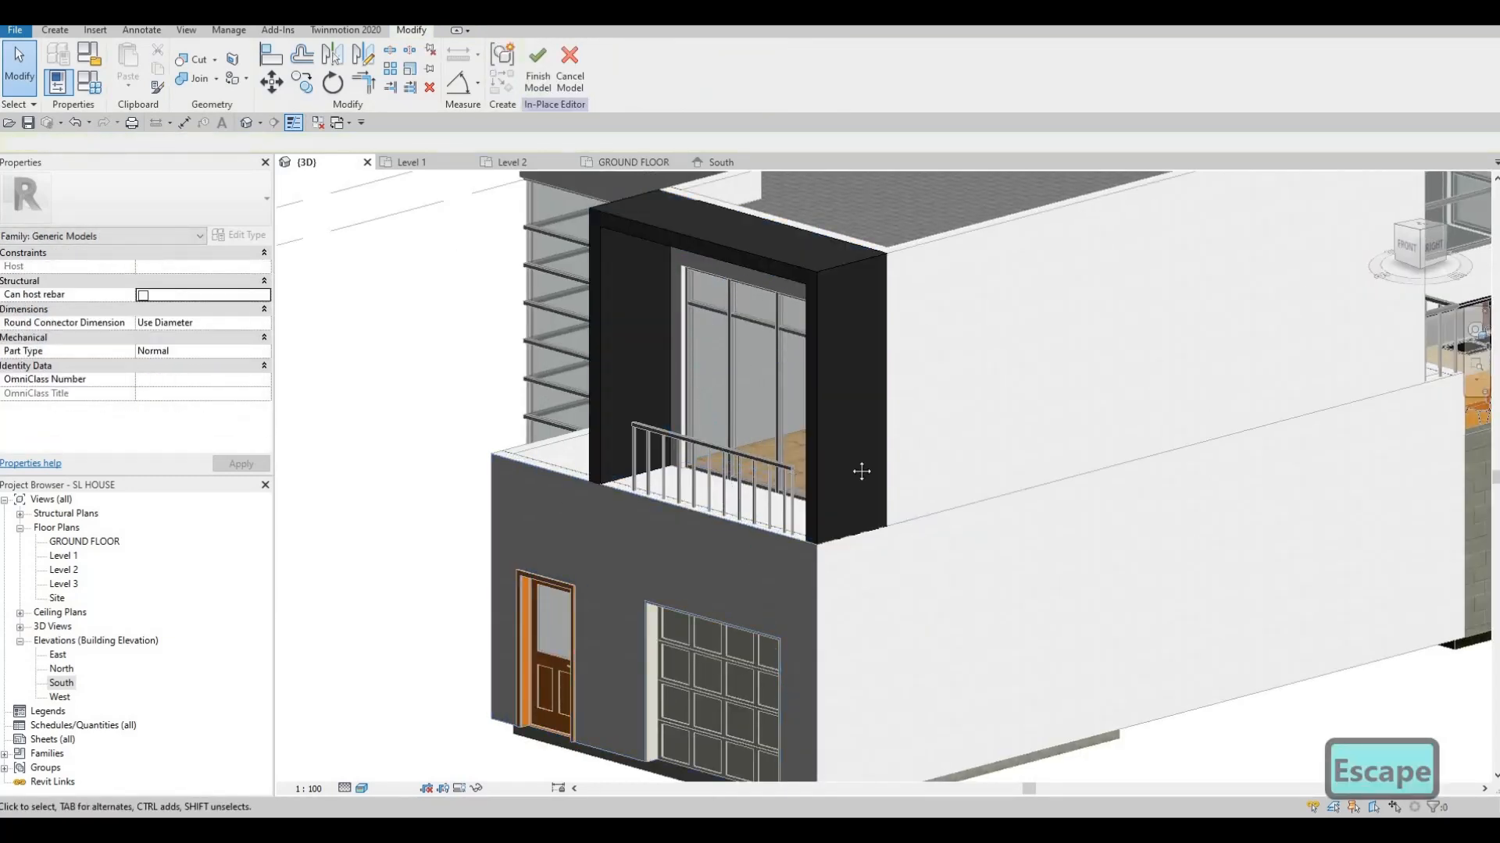
Return to the South elevation with the level markers in view
shift+middle_drag(864, 469, 638, 483)
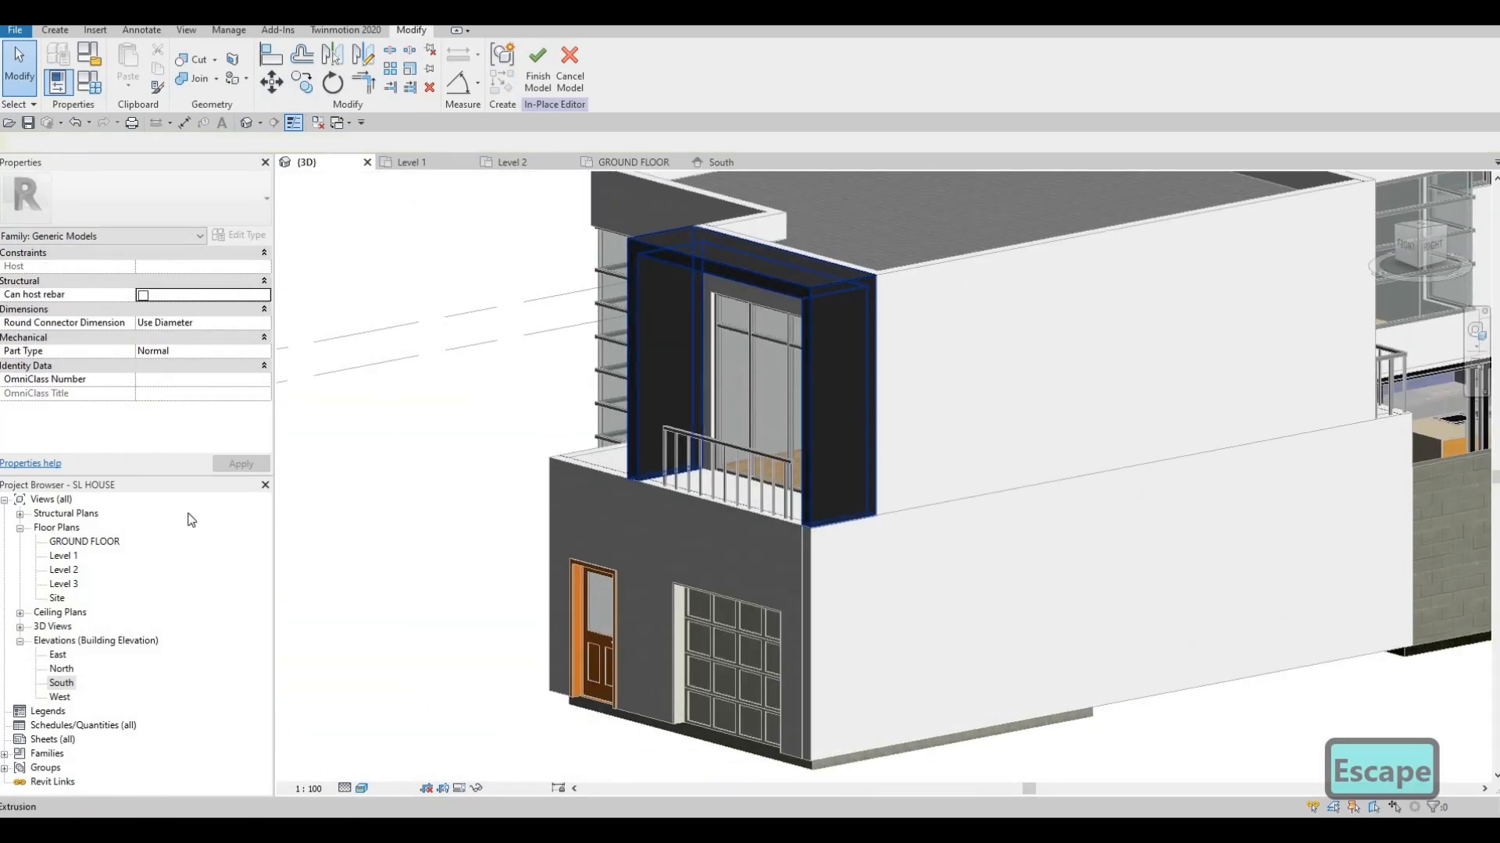
double_click(59, 684)
scroll(545, 451, down, 2)
middle_drag(610, 458, 695, 467)
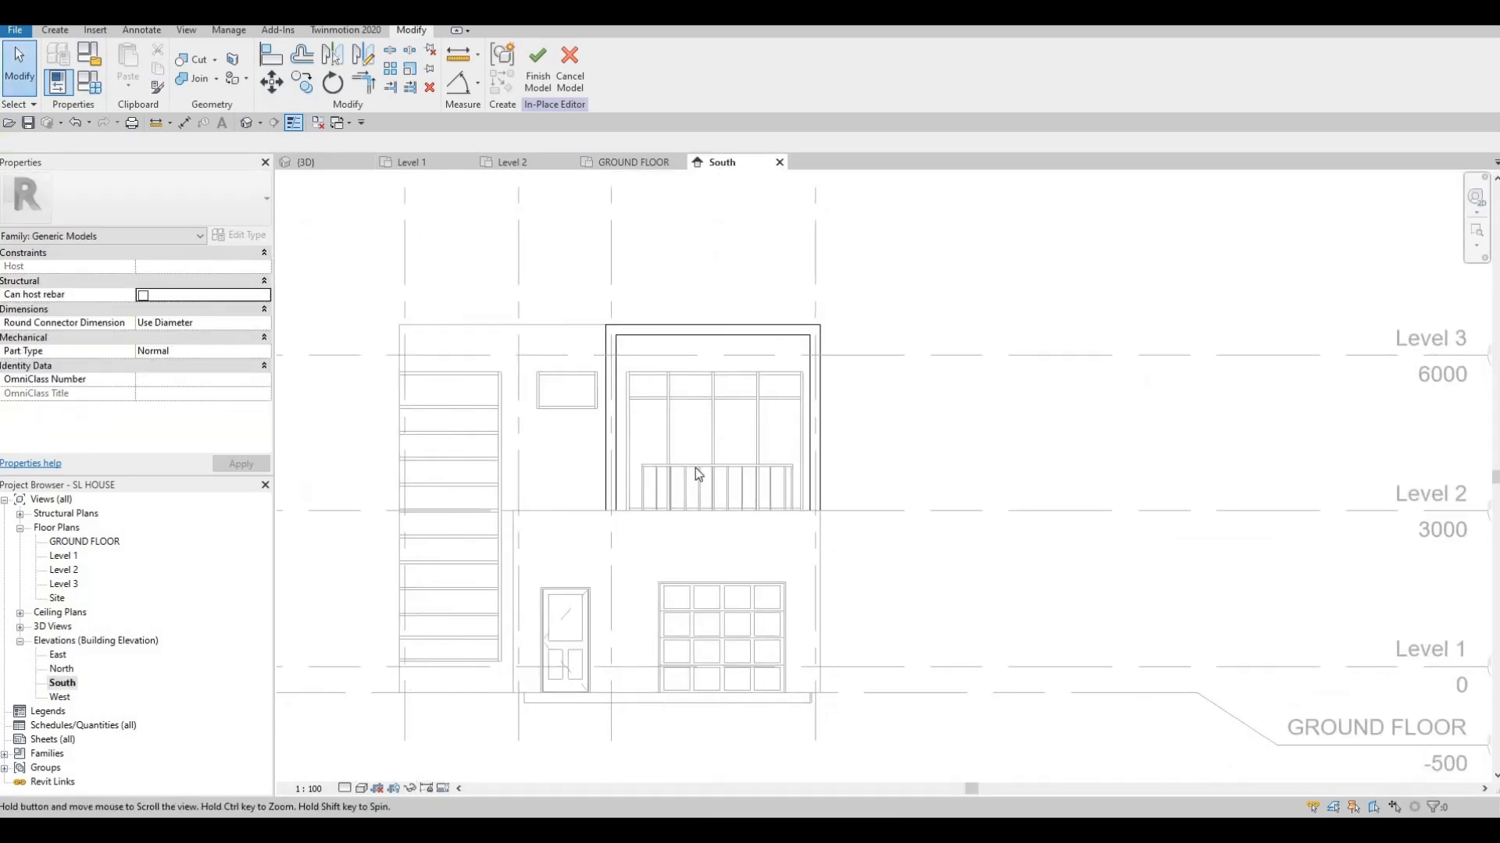
Finish the in-place frame model and open the Level 2 floor plan
scroll(664, 485, up, 2)
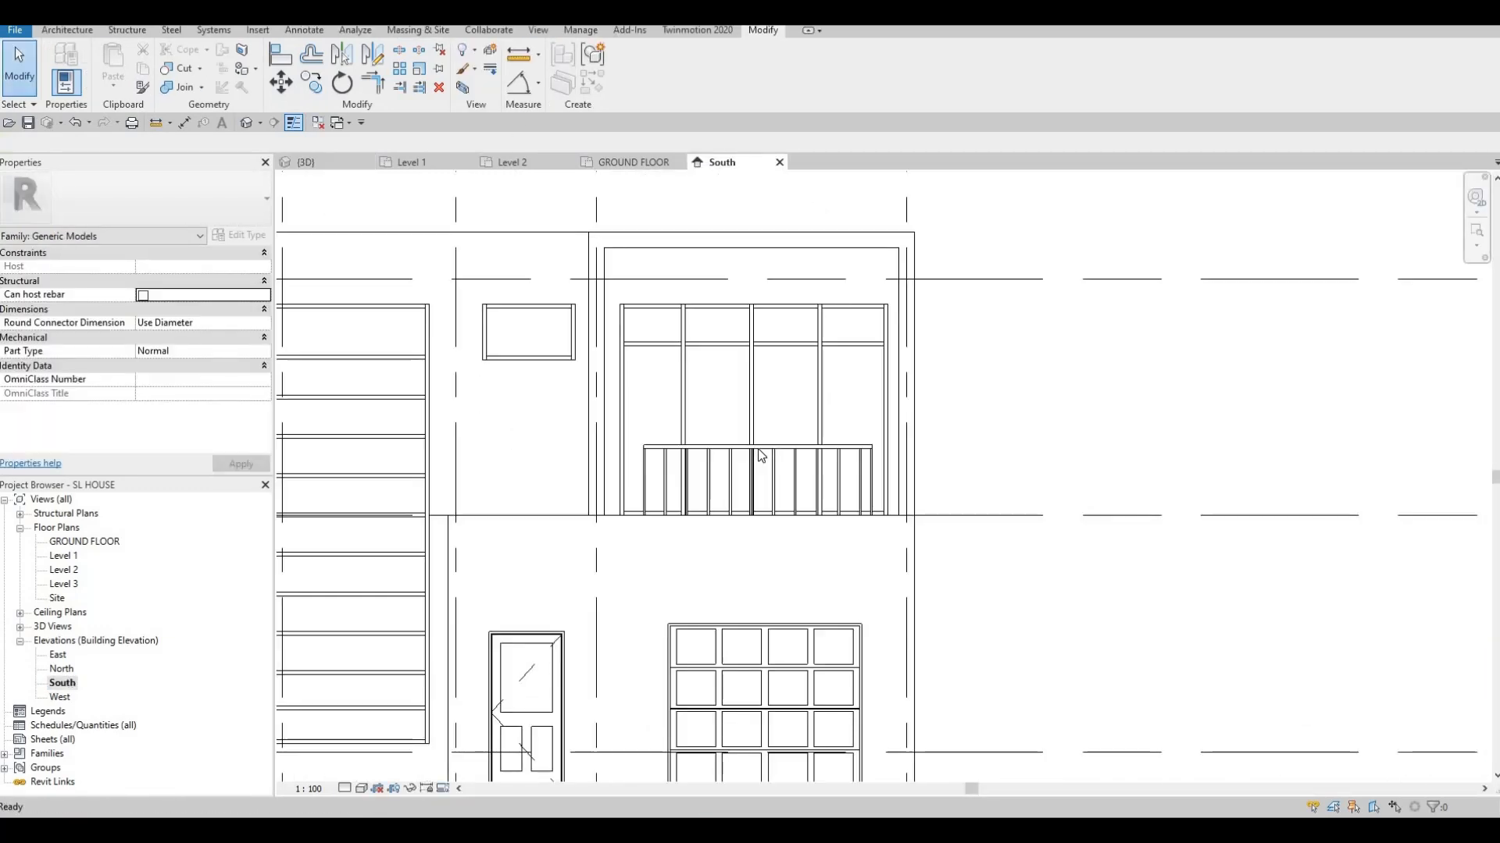
click(661, 459)
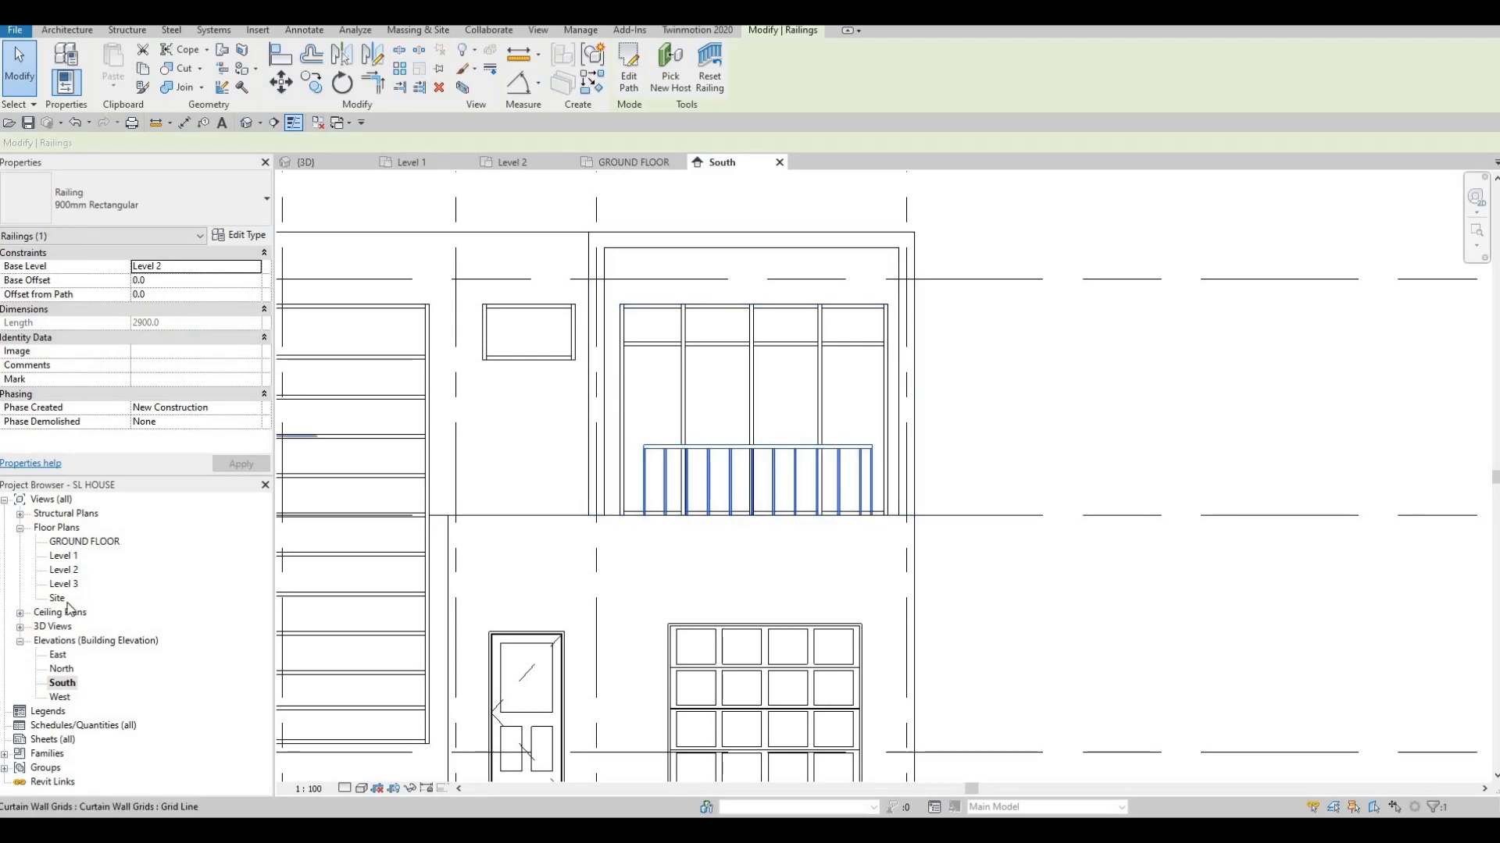
double_click(69, 571)
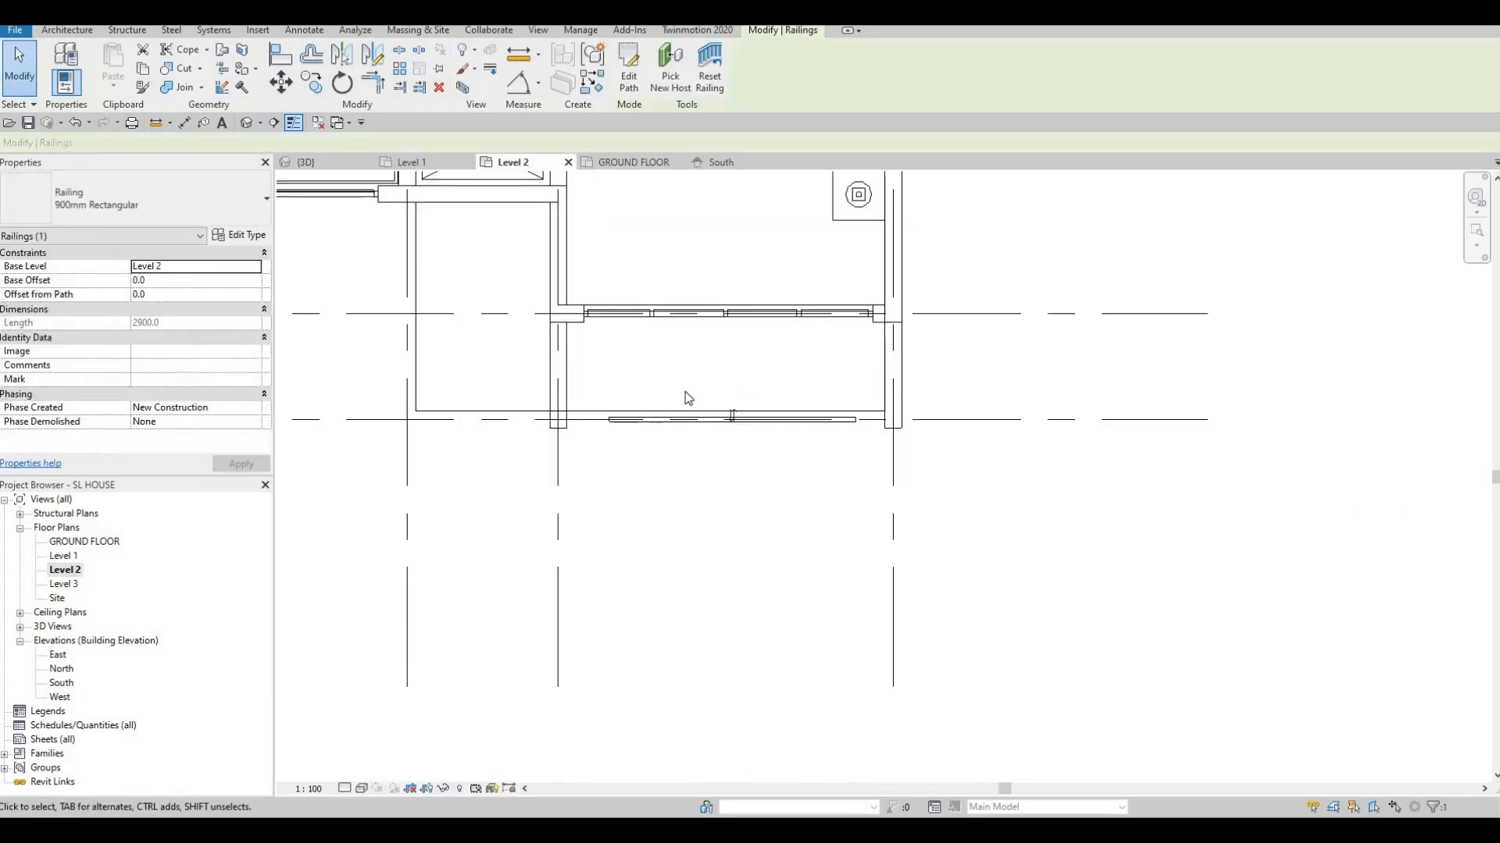
key(Escape)
key(Escape)
Stretch both ends of the balcony railing path to the side walls, making it 3740 long
click(687, 420)
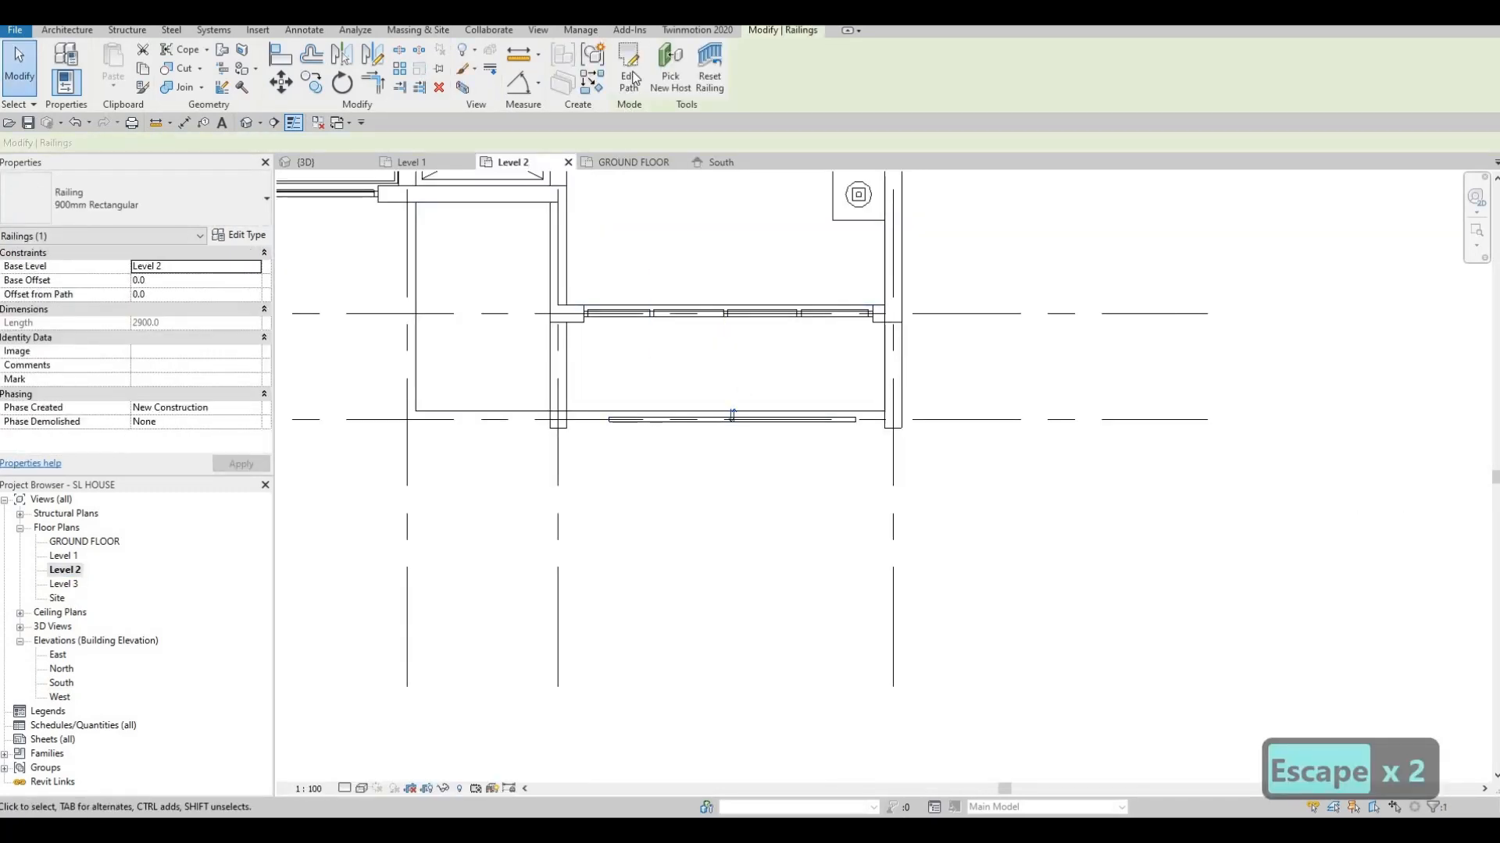
double_click(636, 420)
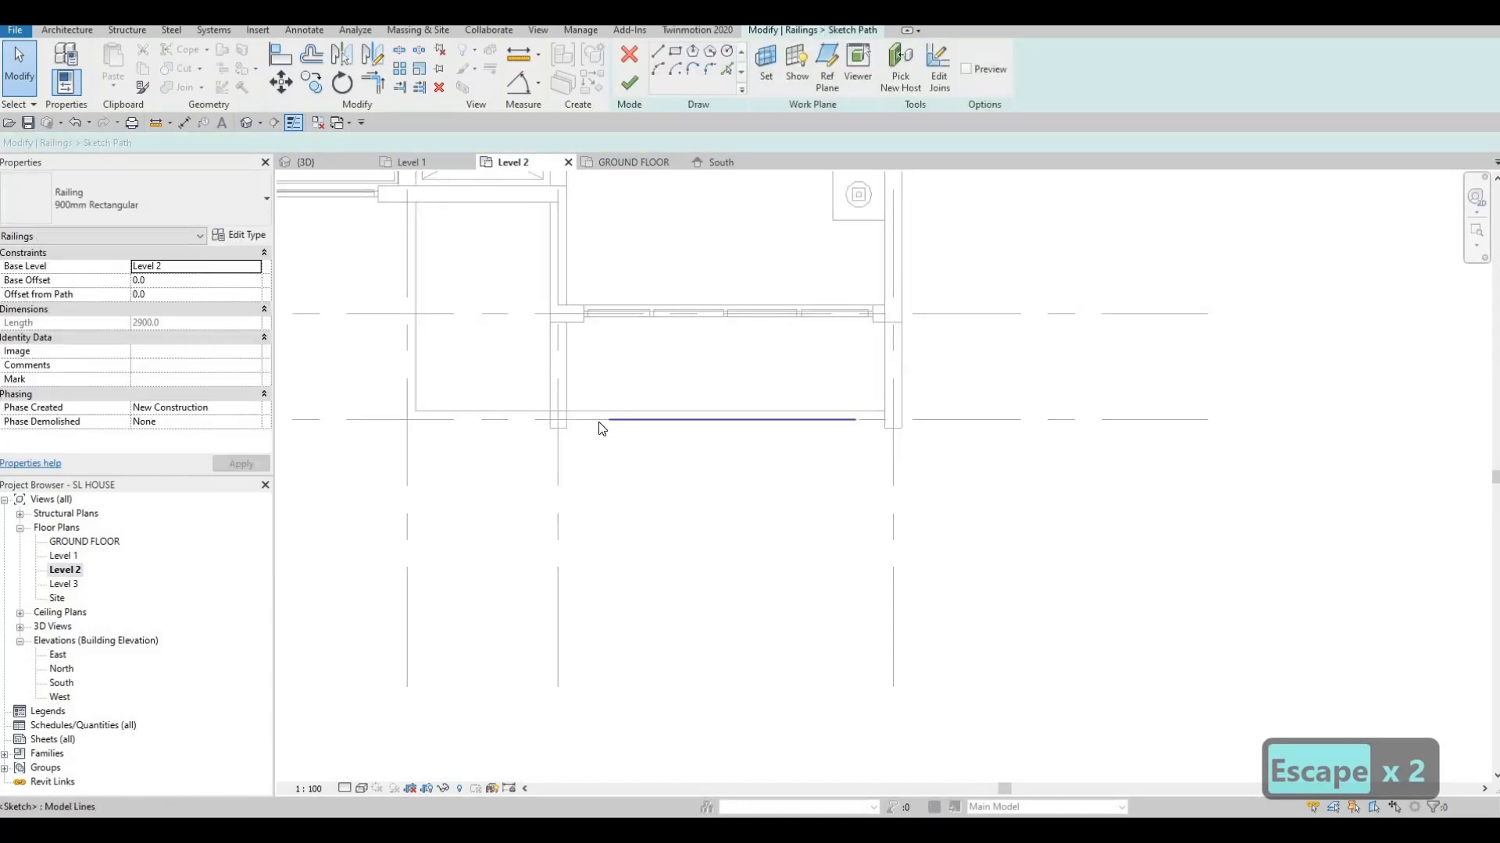
click(606, 421)
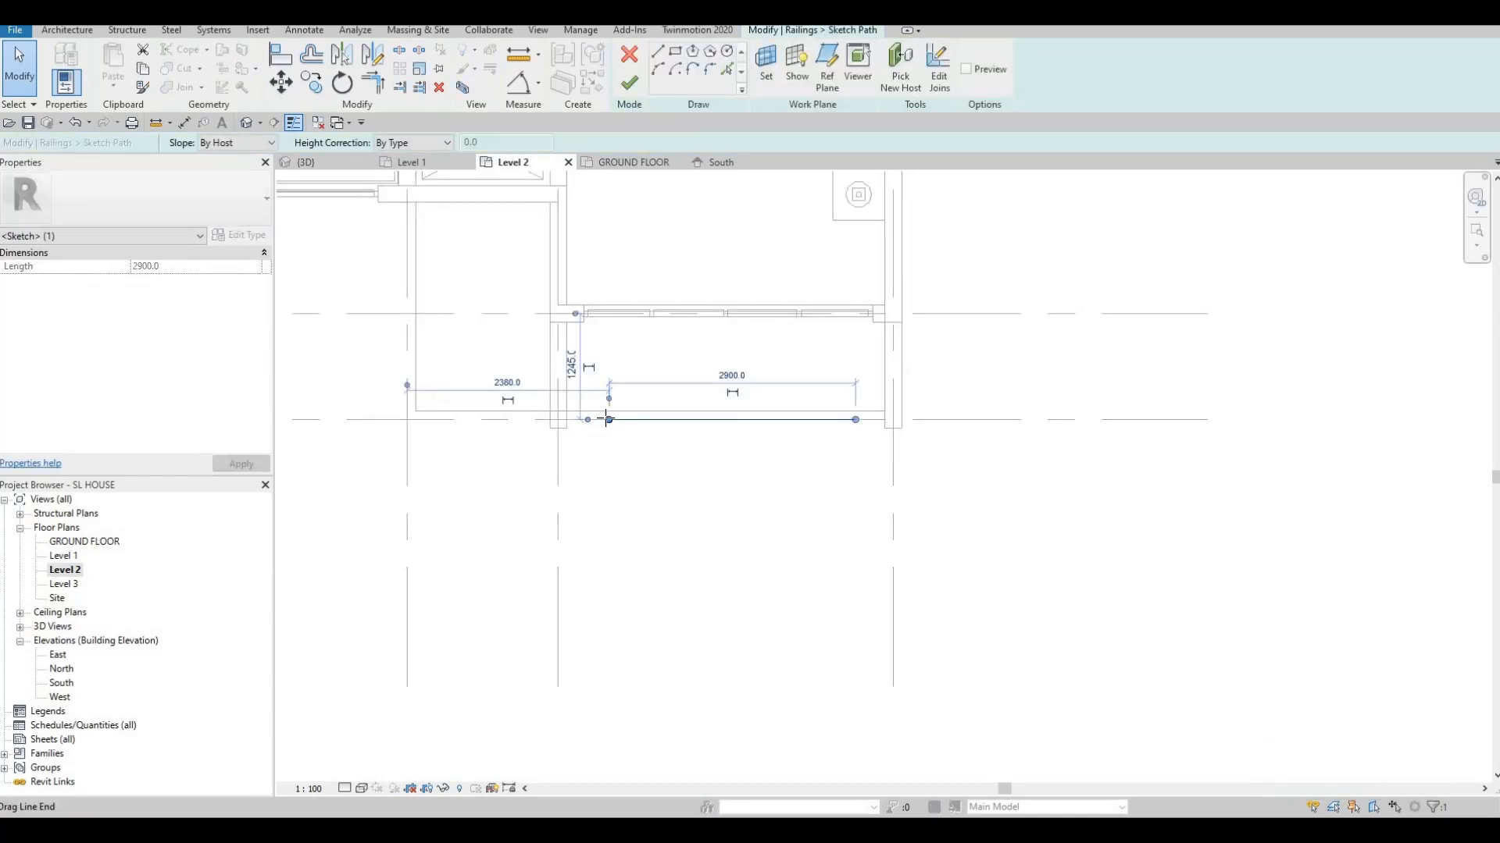
drag(568, 421, 566, 421)
click(860, 424)
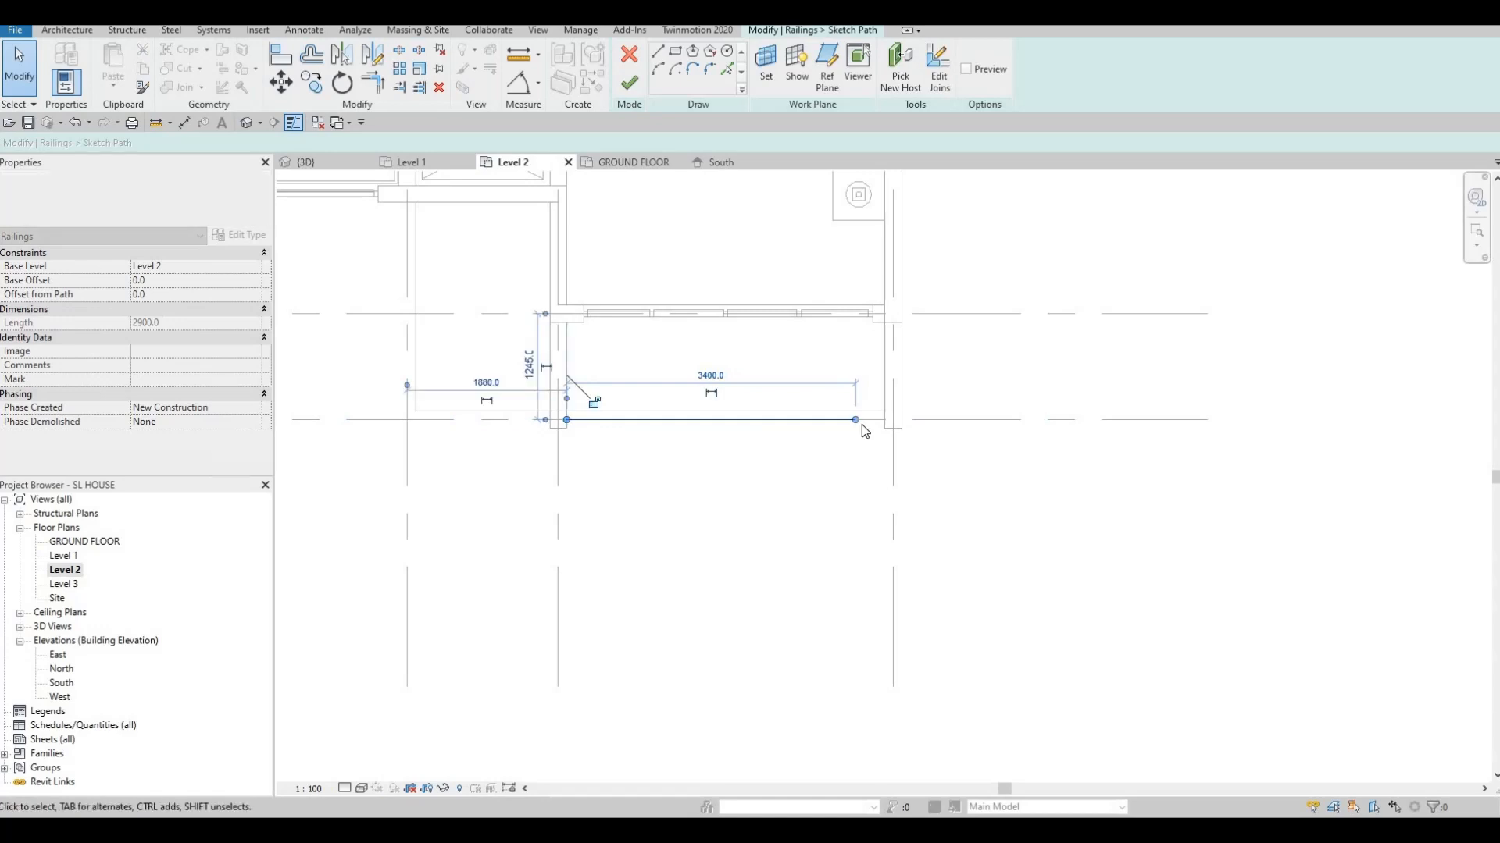
mouse_move(856, 425)
mouse_down()
mouse_move(877, 422)
mouse_move(872, 450)
mouse_up()
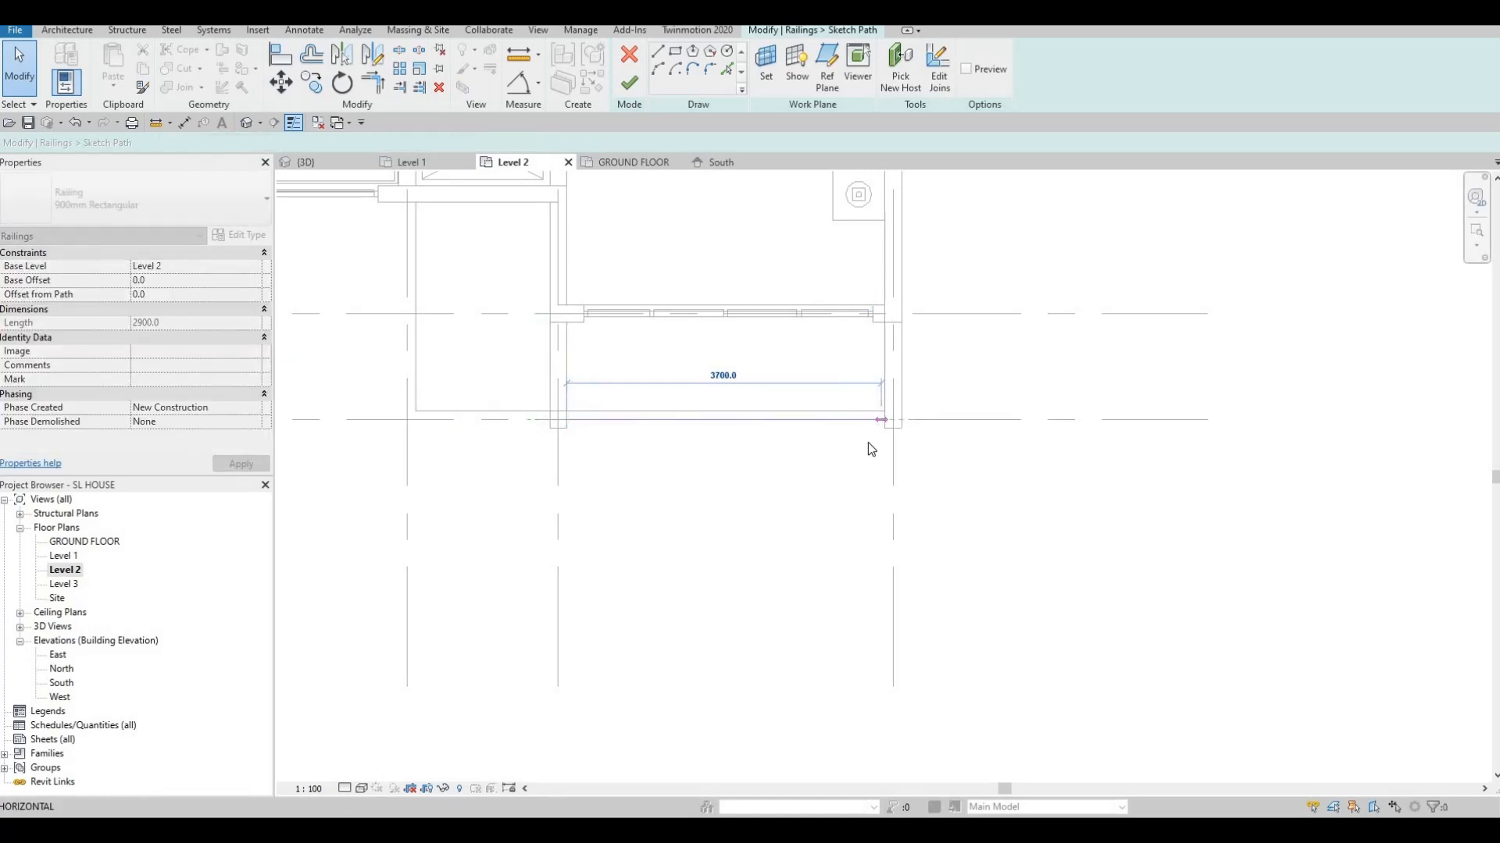
click(879, 420)
scroll(883, 421, up, 4)
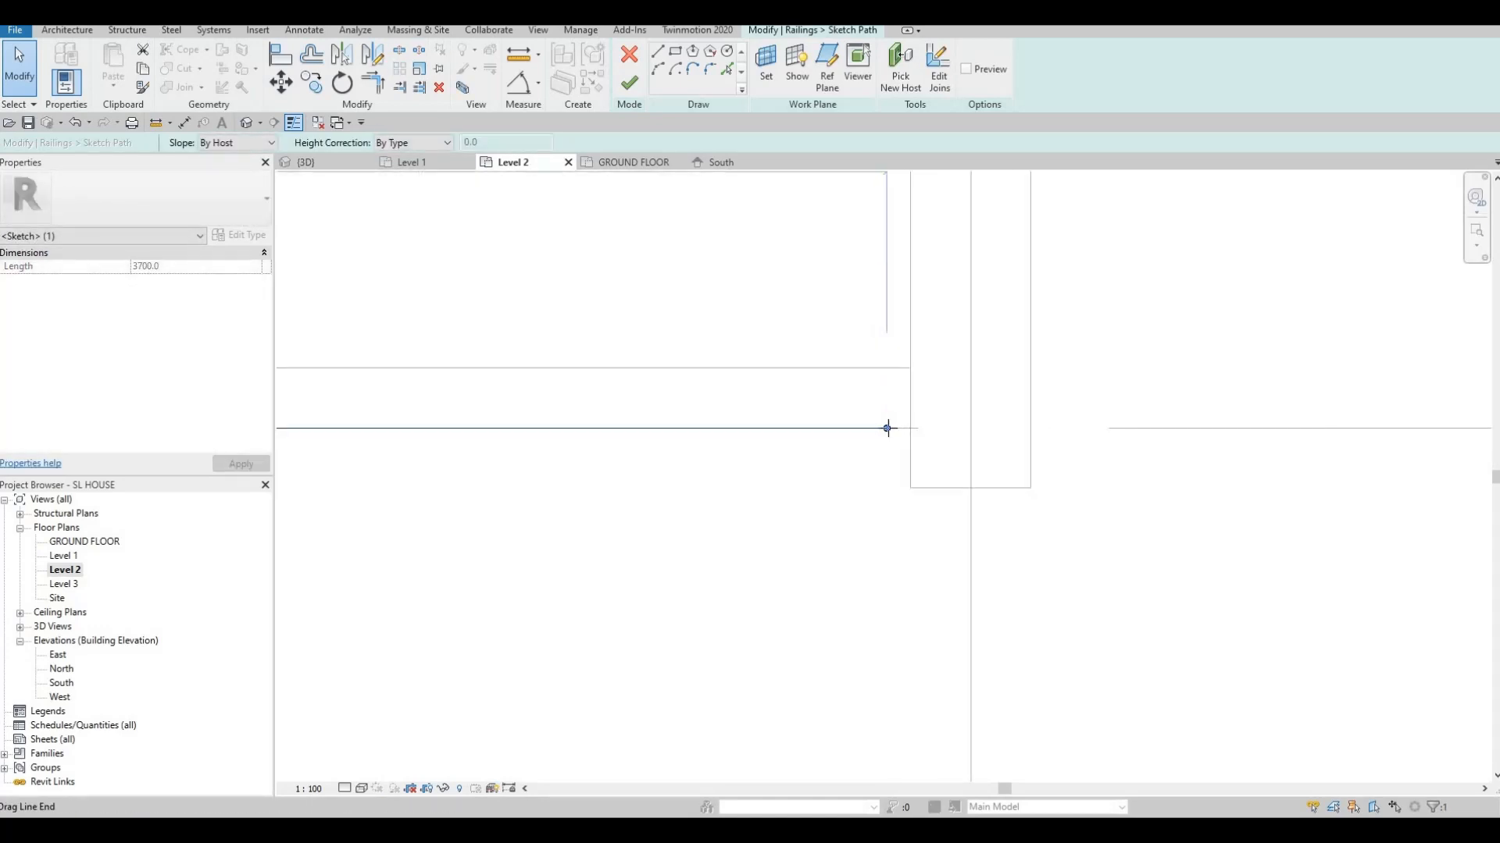
drag(904, 428, 924, 418)
scroll(817, 359, down, 4)
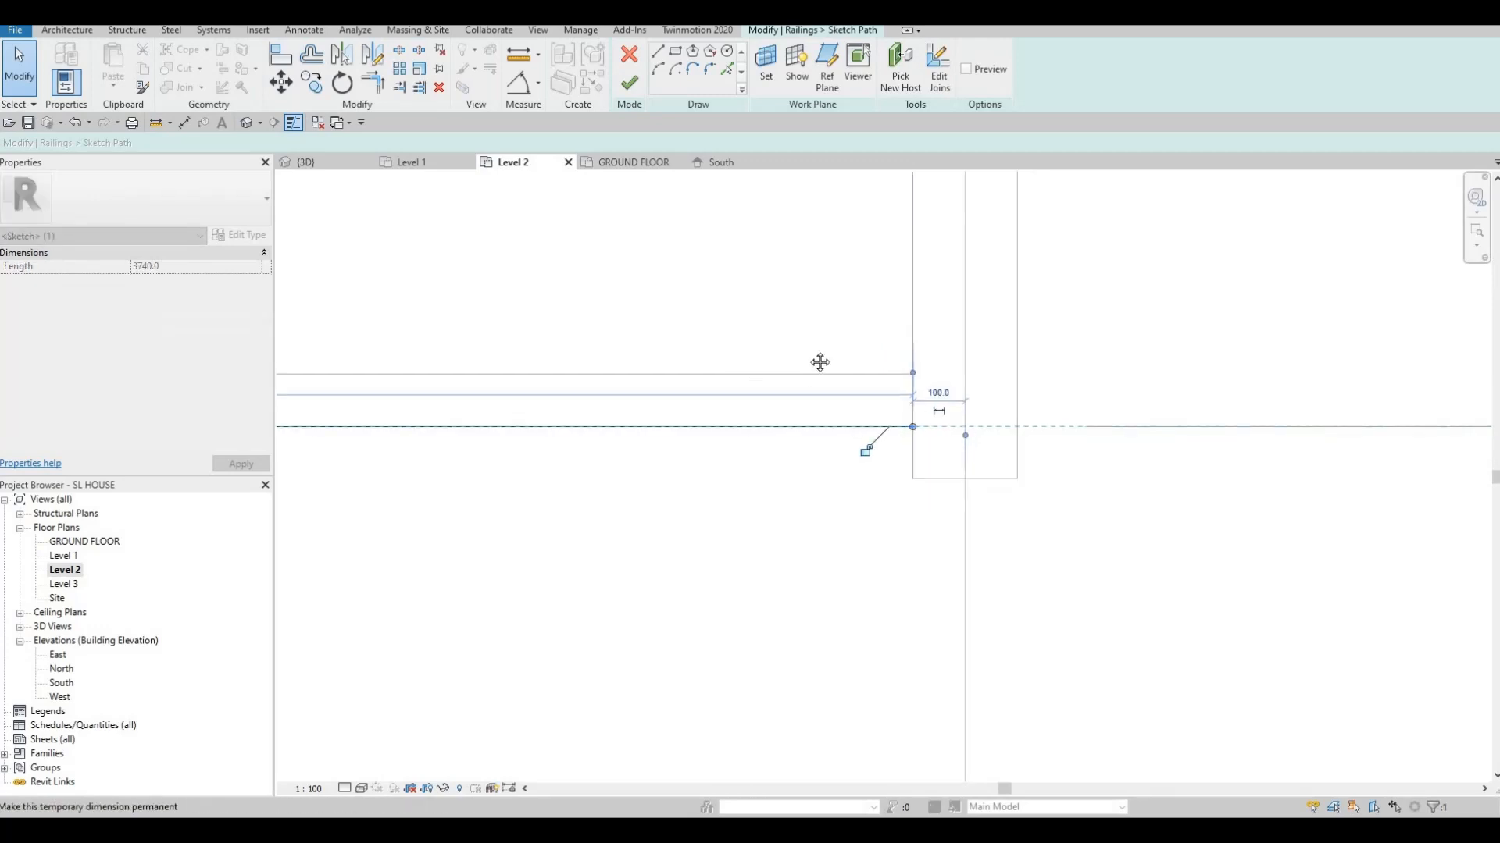
scroll(625, 428, up, 3)
key(Escape)
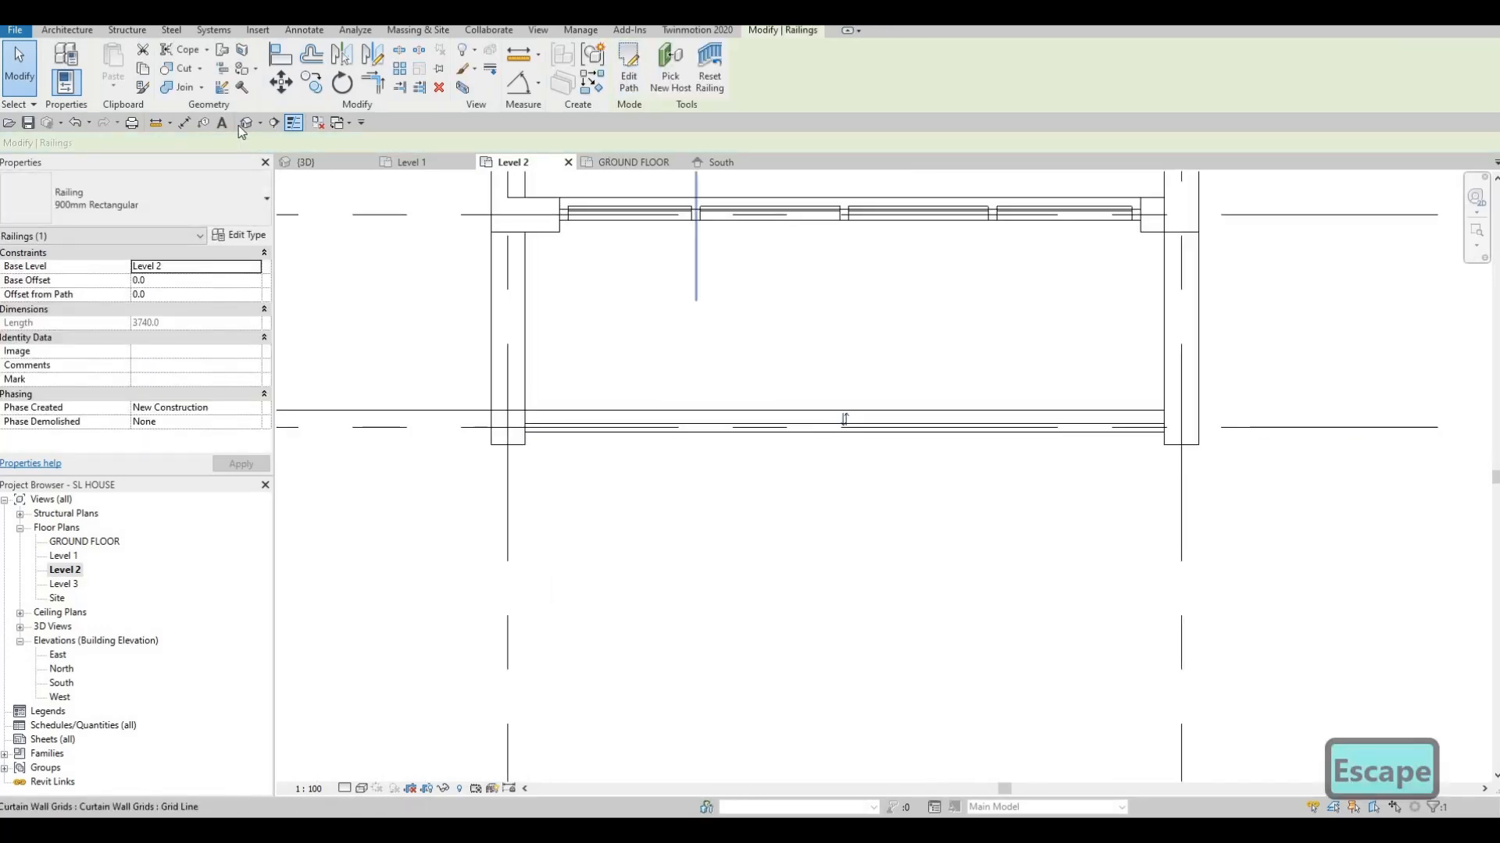
Bring the front balcony frame into view and start Edit In-Place on it
shift+middle_drag(783, 489, 846, 429)
shift+middle_drag(855, 328, 706, 311)
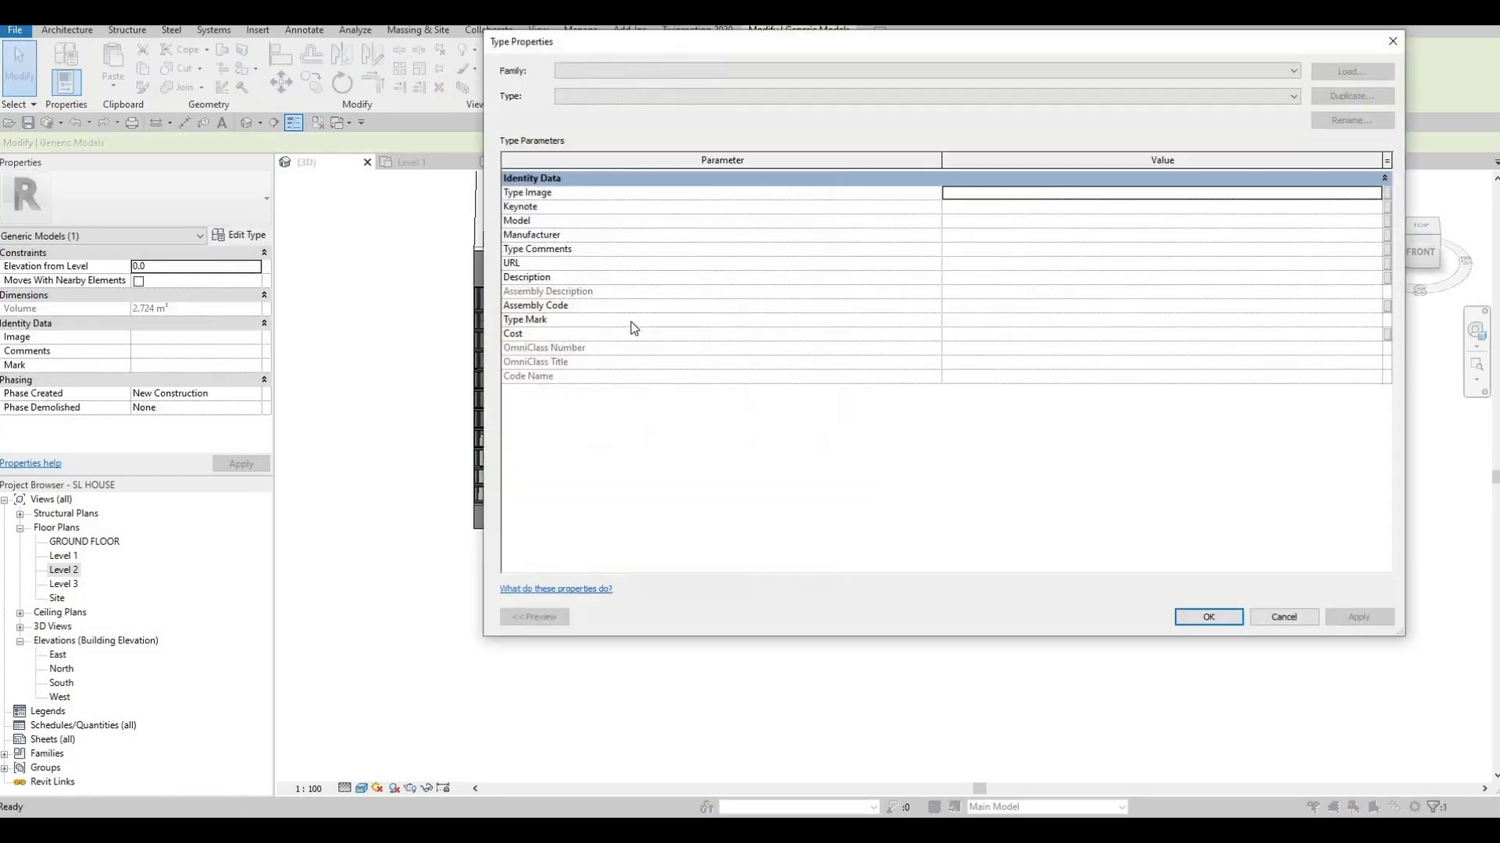
key(Escape)
key(Escape)
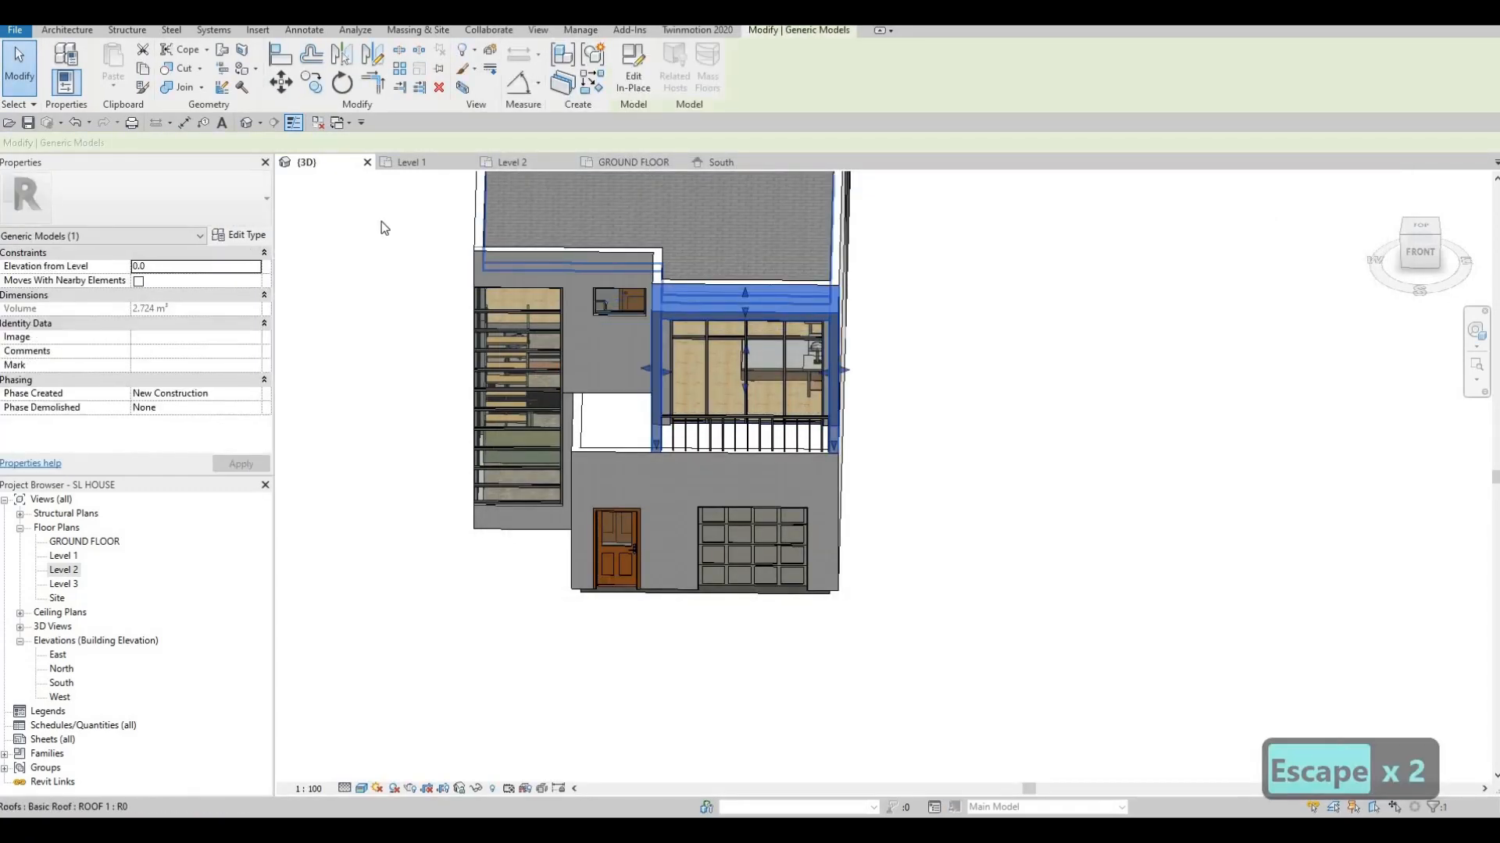
click(634, 90)
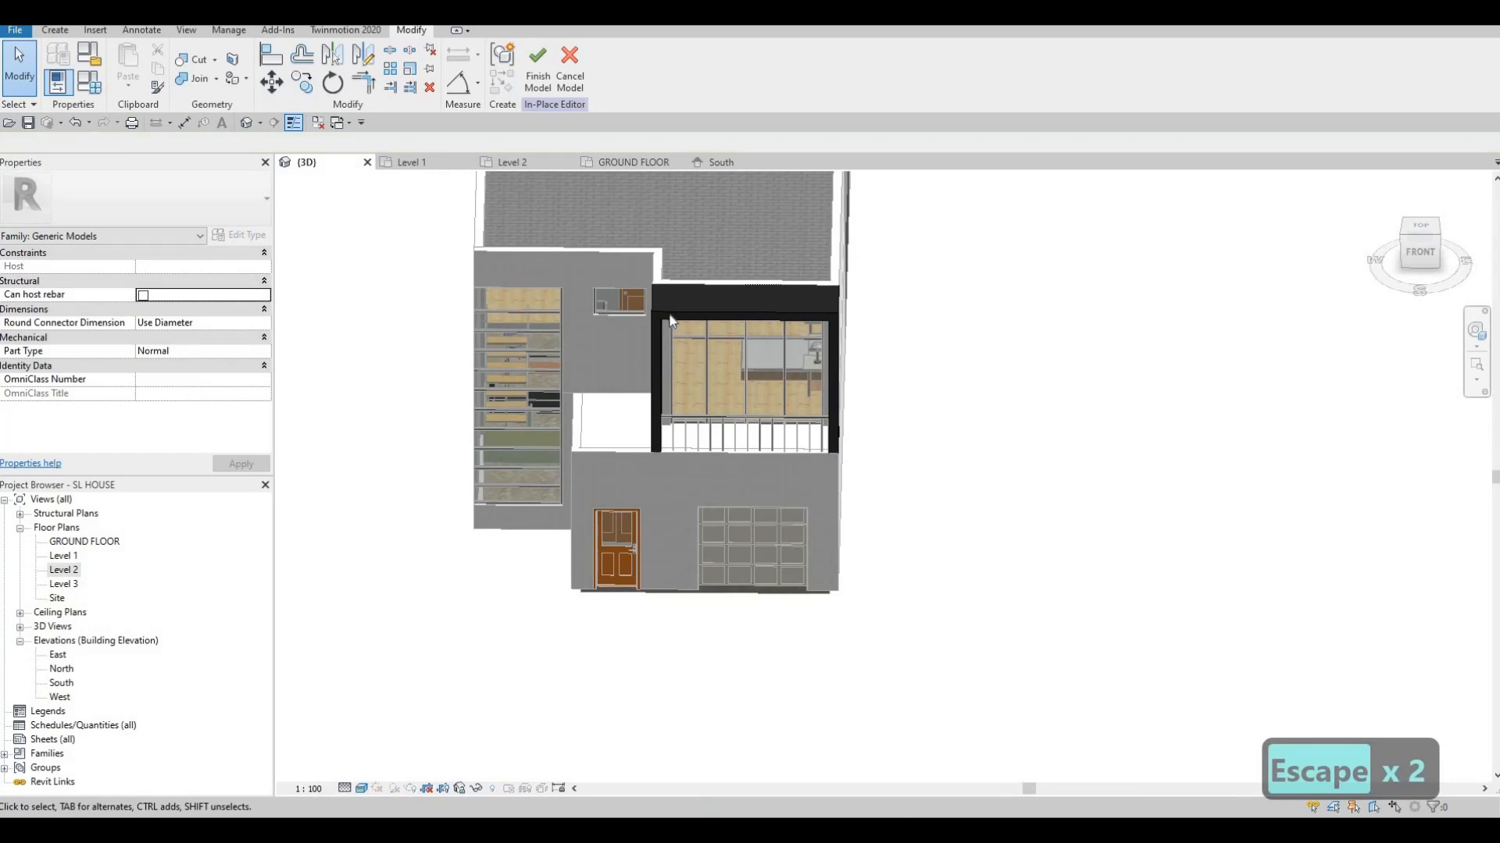
Copy the CFRP material name from the frame extrusion's Material field
click(670, 320)
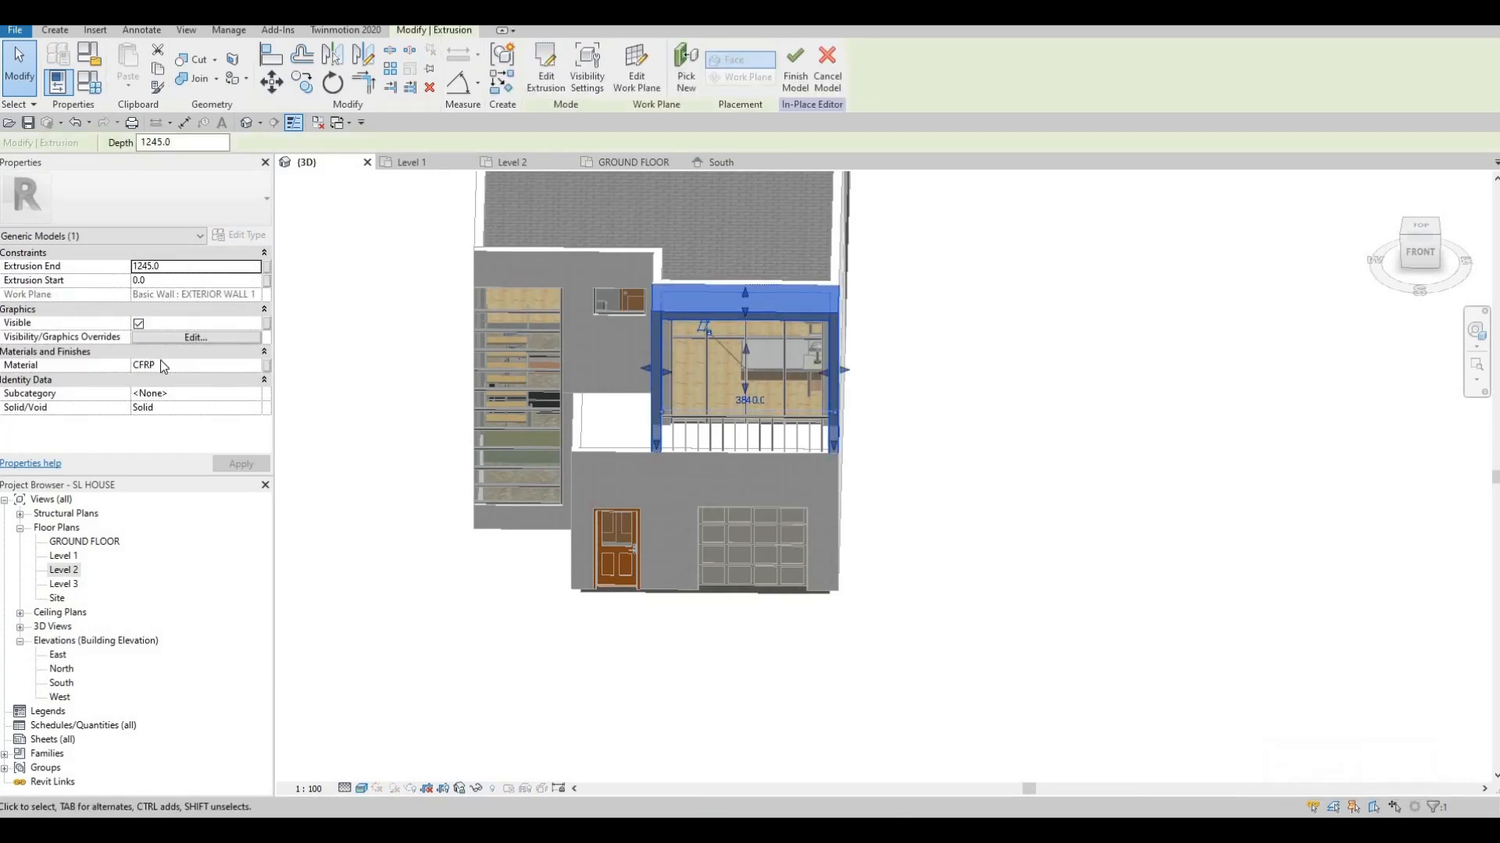
click(171, 370)
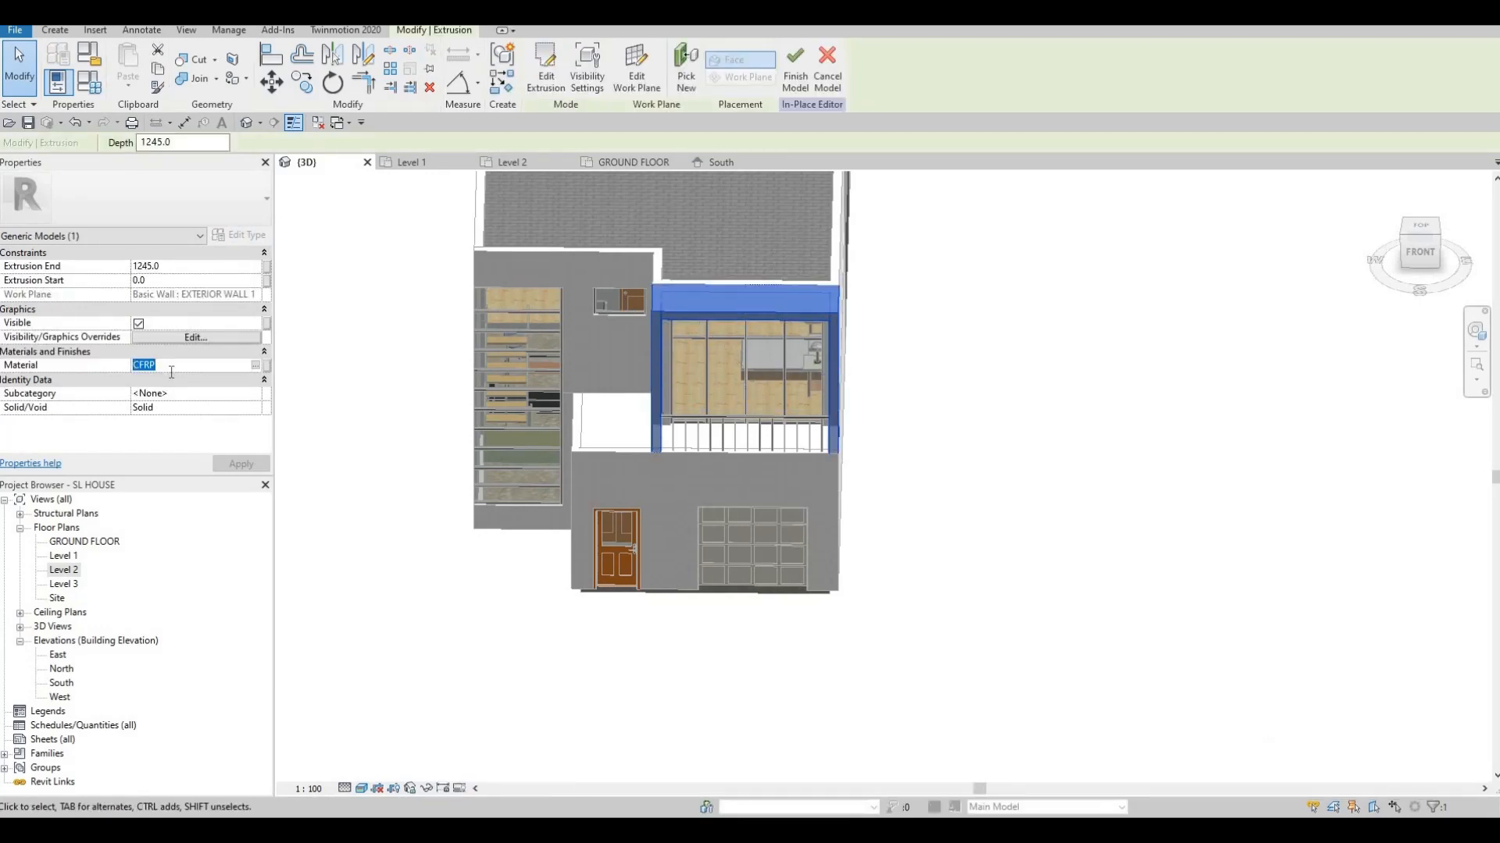
key(ctrl+c)
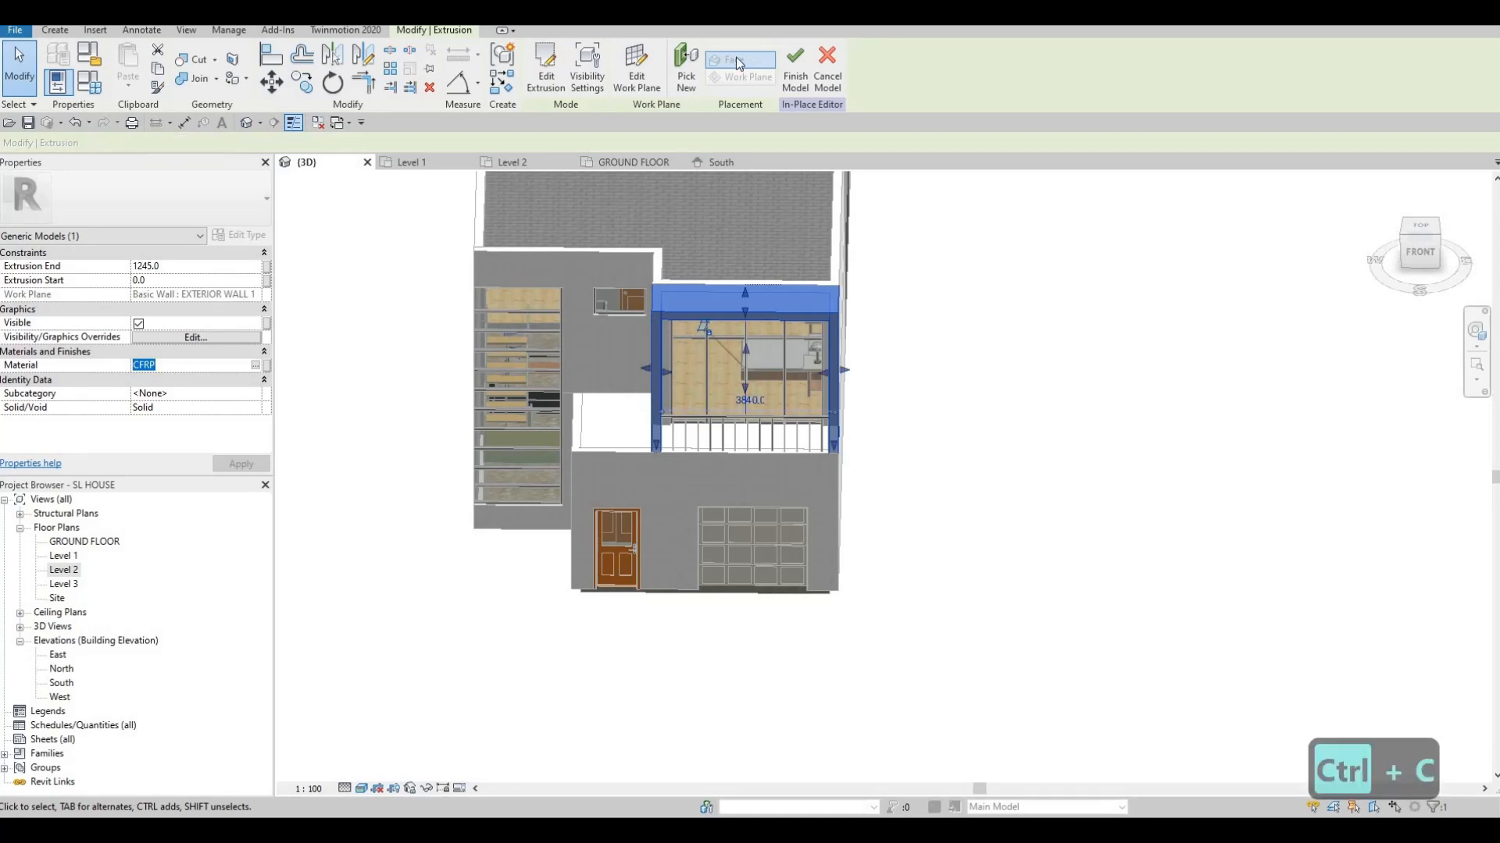
Exit in-place editing of the frame and view the house's left-front corner
key(Escape)
key(Escape)
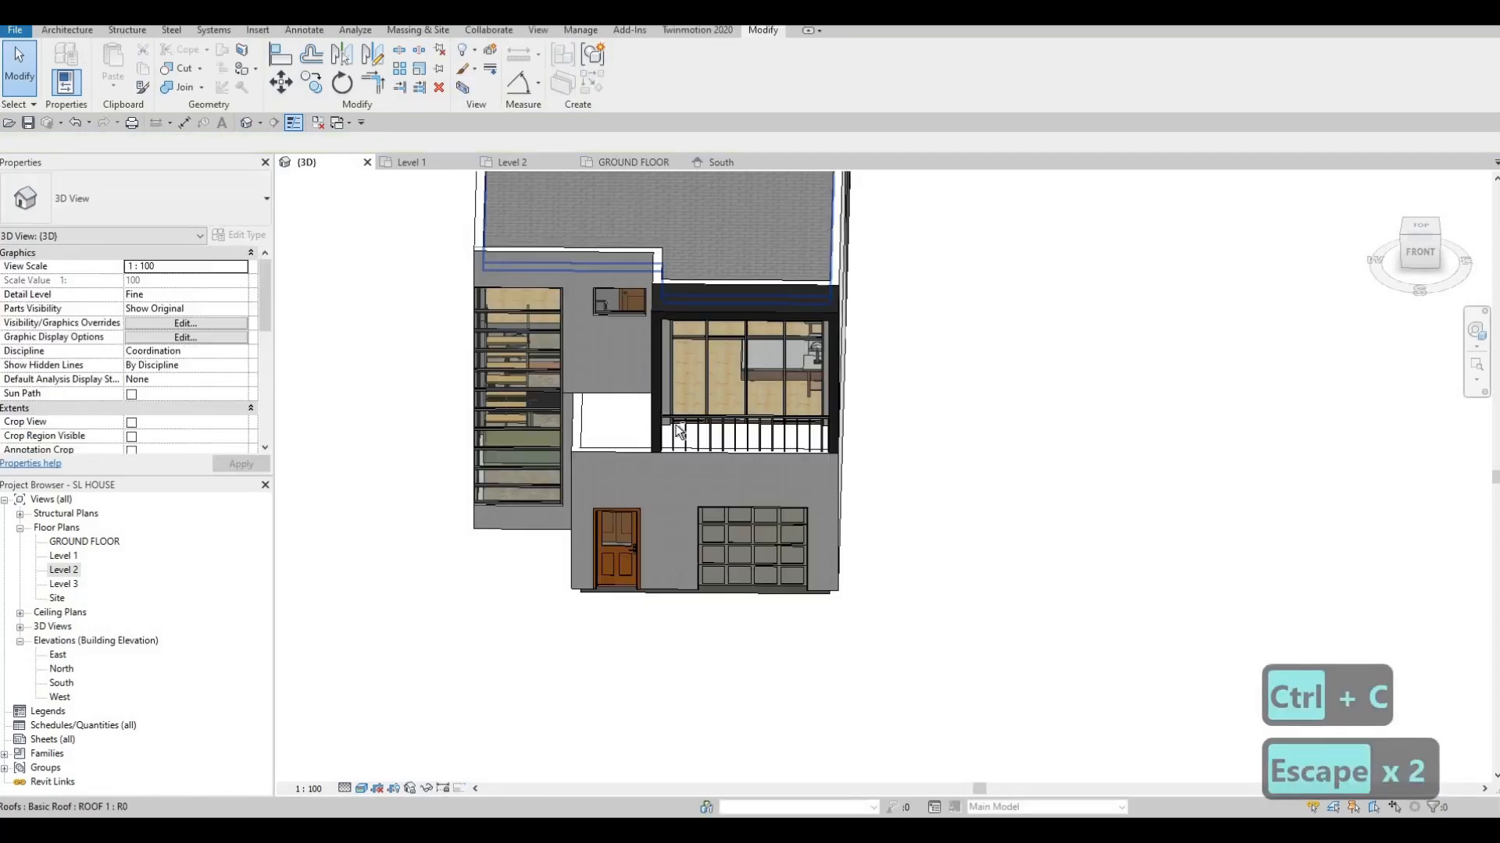
key(Escape)
shift+middle_drag(576, 314, 686, 319)
scroll(687, 356, up, 5)
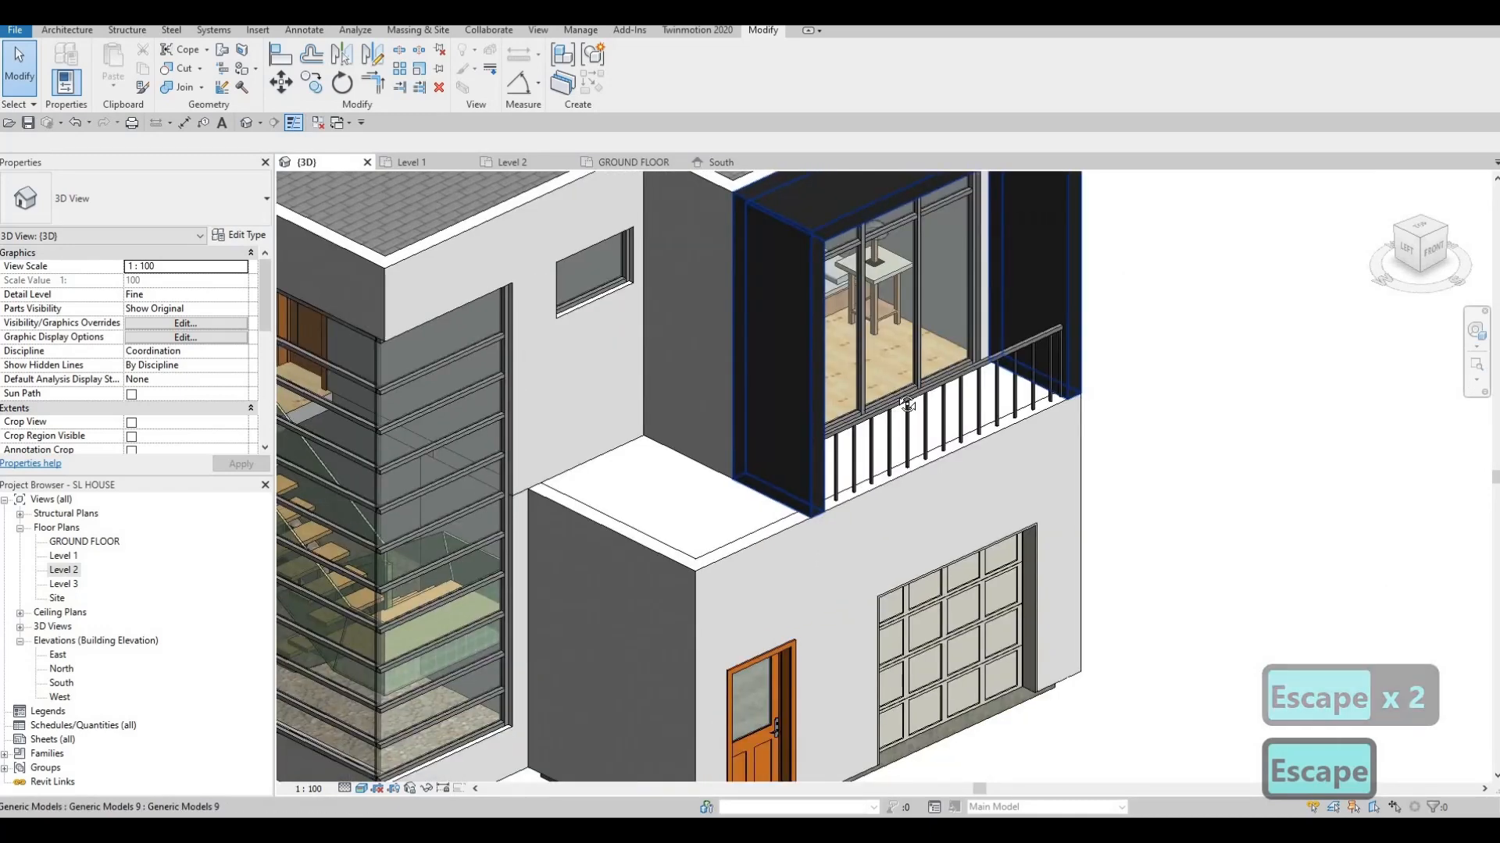
mouse_move(907, 404)
shift+middle_down()
mouse_move(809, 351)
mouse_move(776, 377)
mouse_move(698, 382)
mouse_move(688, 353)
mouse_move(719, 361)
mouse_move(718, 284)
shift+middle_up()
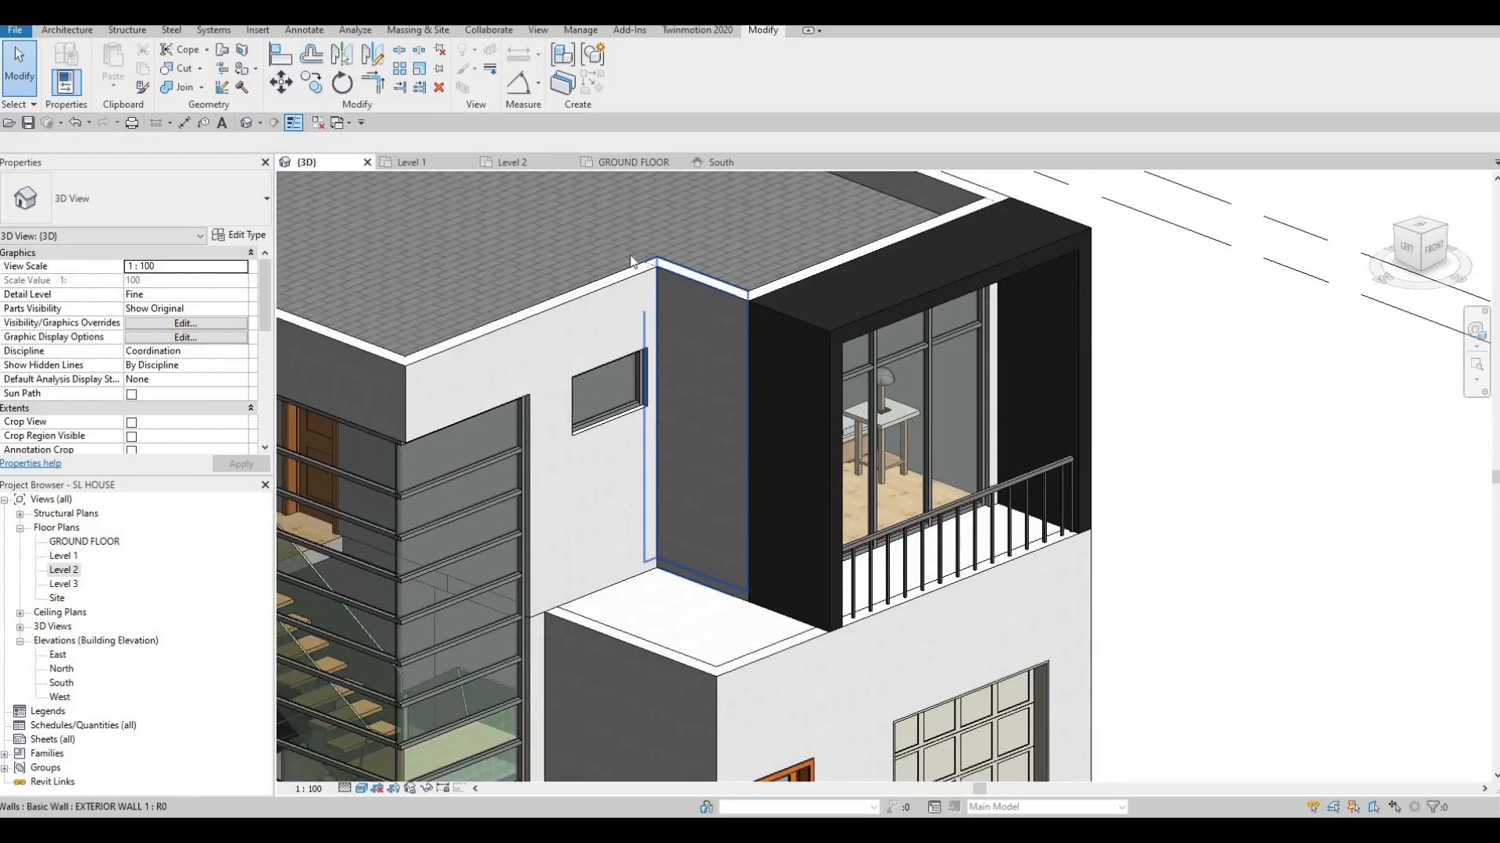
scroll(702, 286, up, 2)
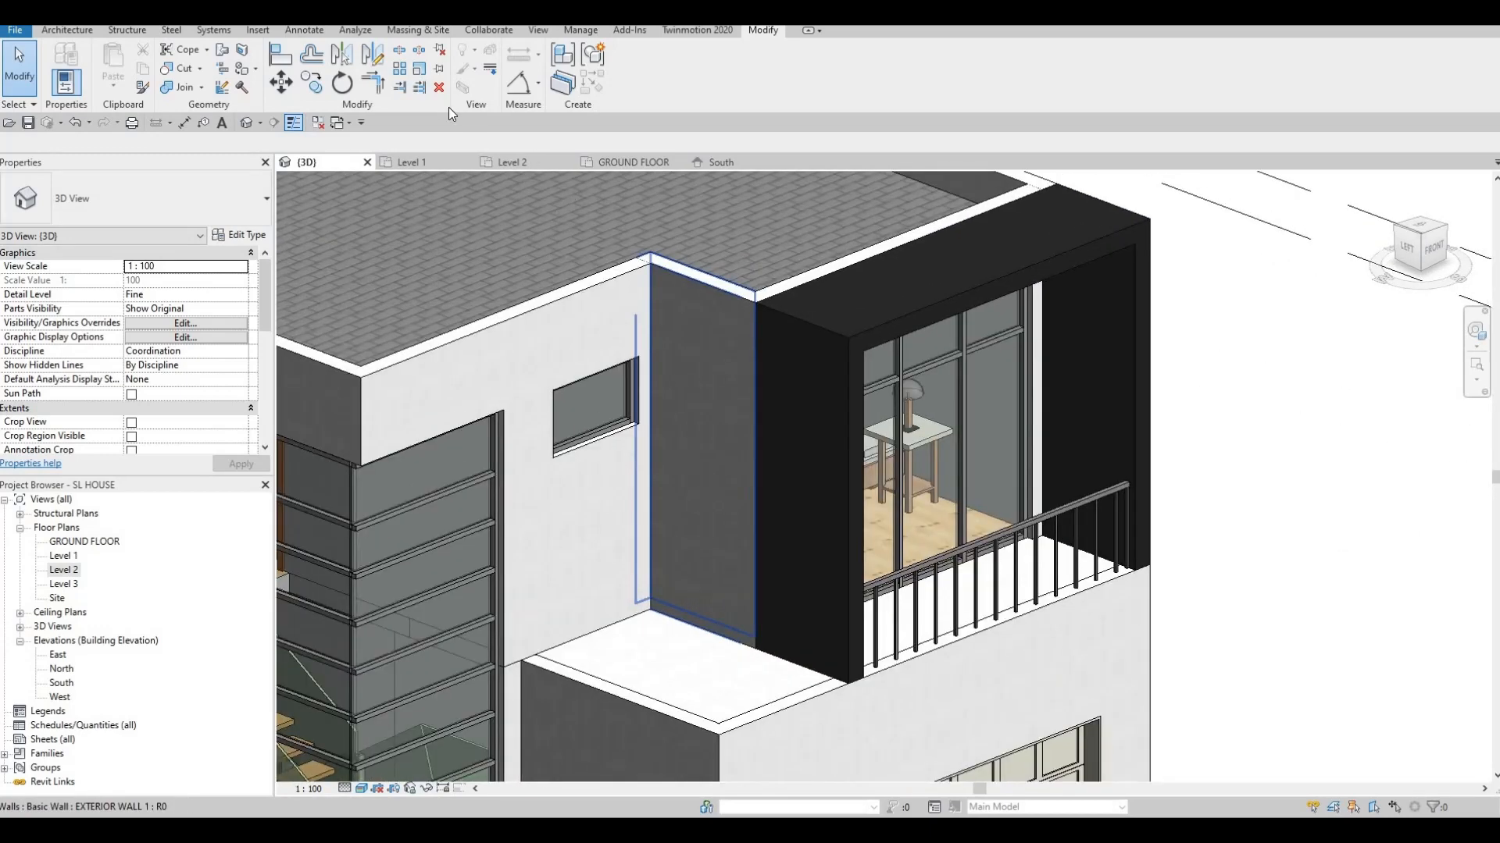
Paint the wall face beside the balcony frame with CFRP, found by searching 'CF'
click(254, 72)
click(250, 86)
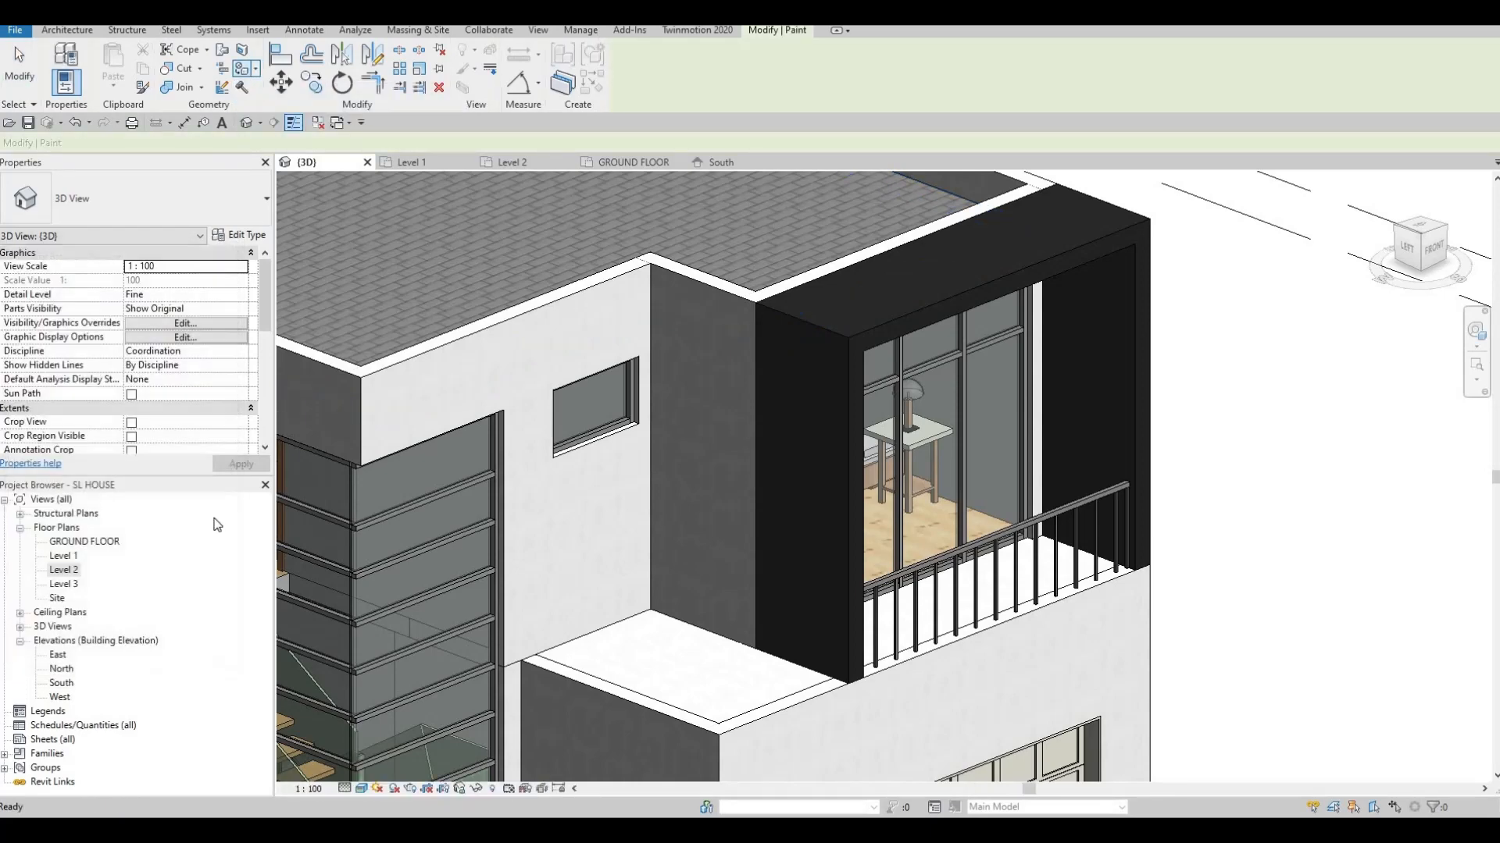
scroll(149, 457, down, 6)
scroll(160, 492, up, 6)
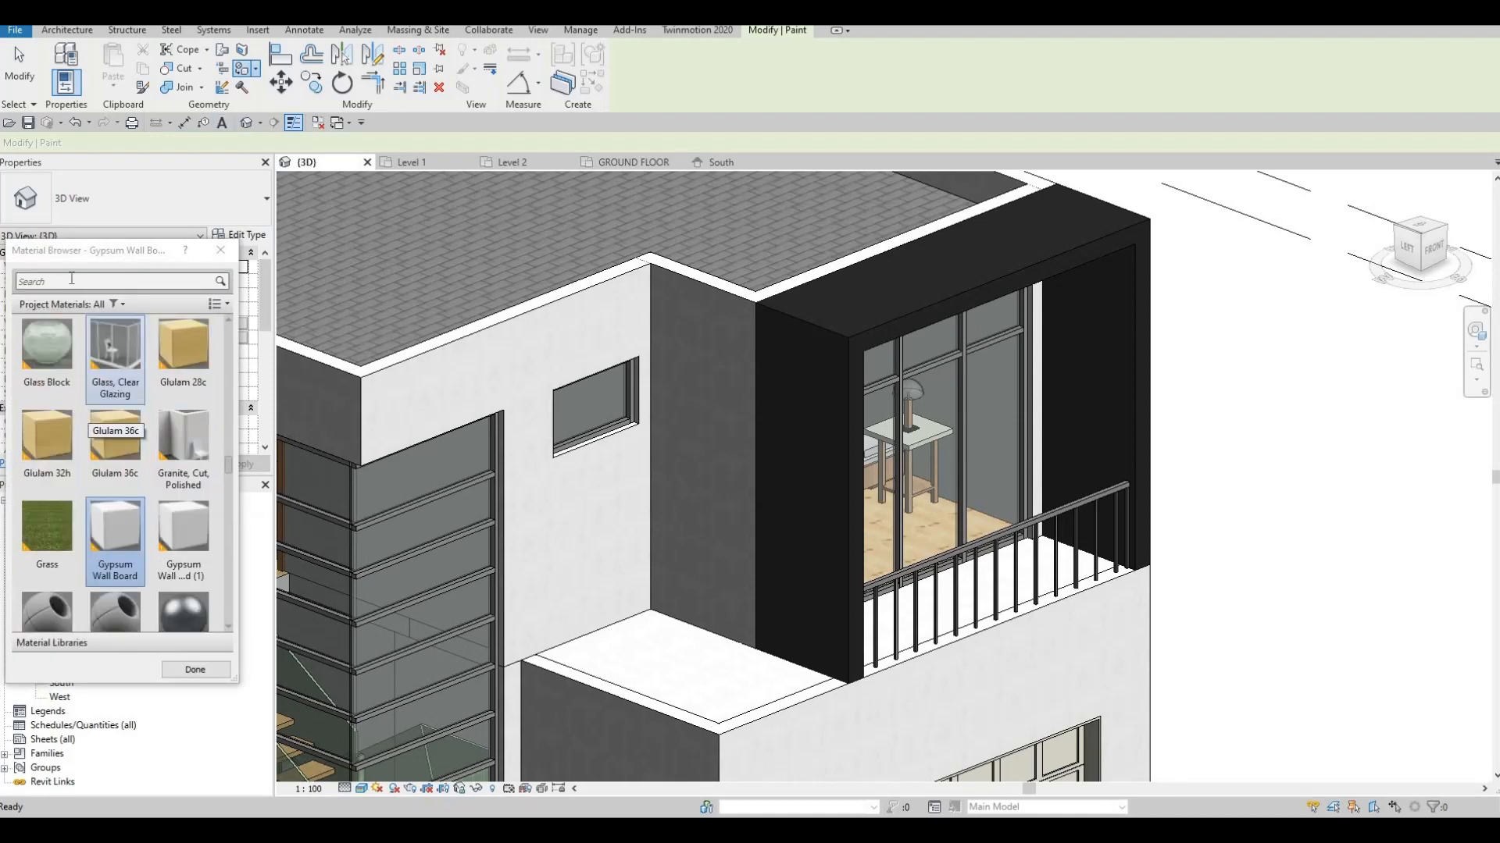
click(66, 279)
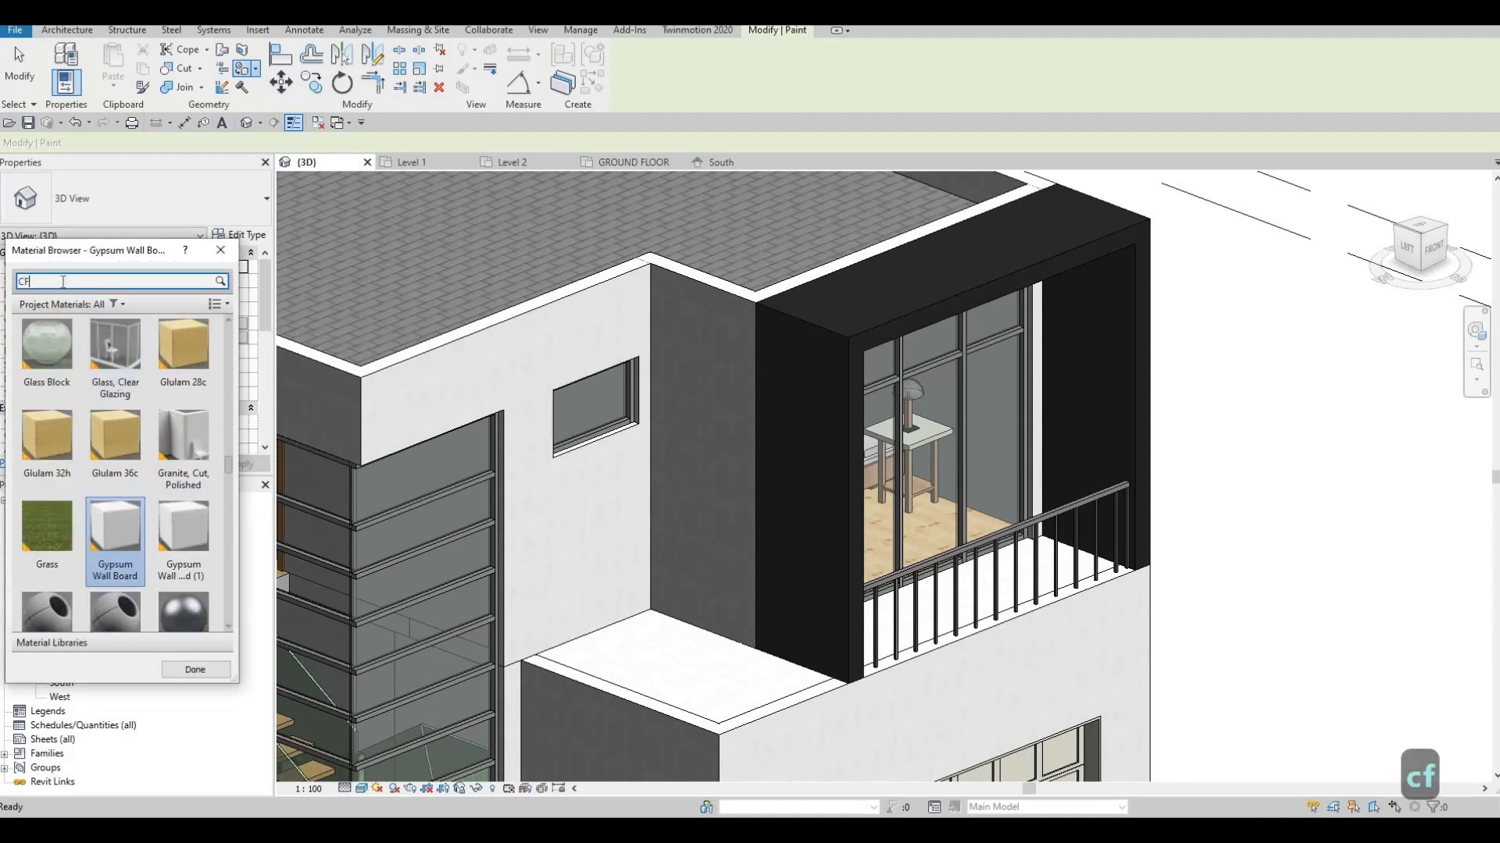
click(54, 363)
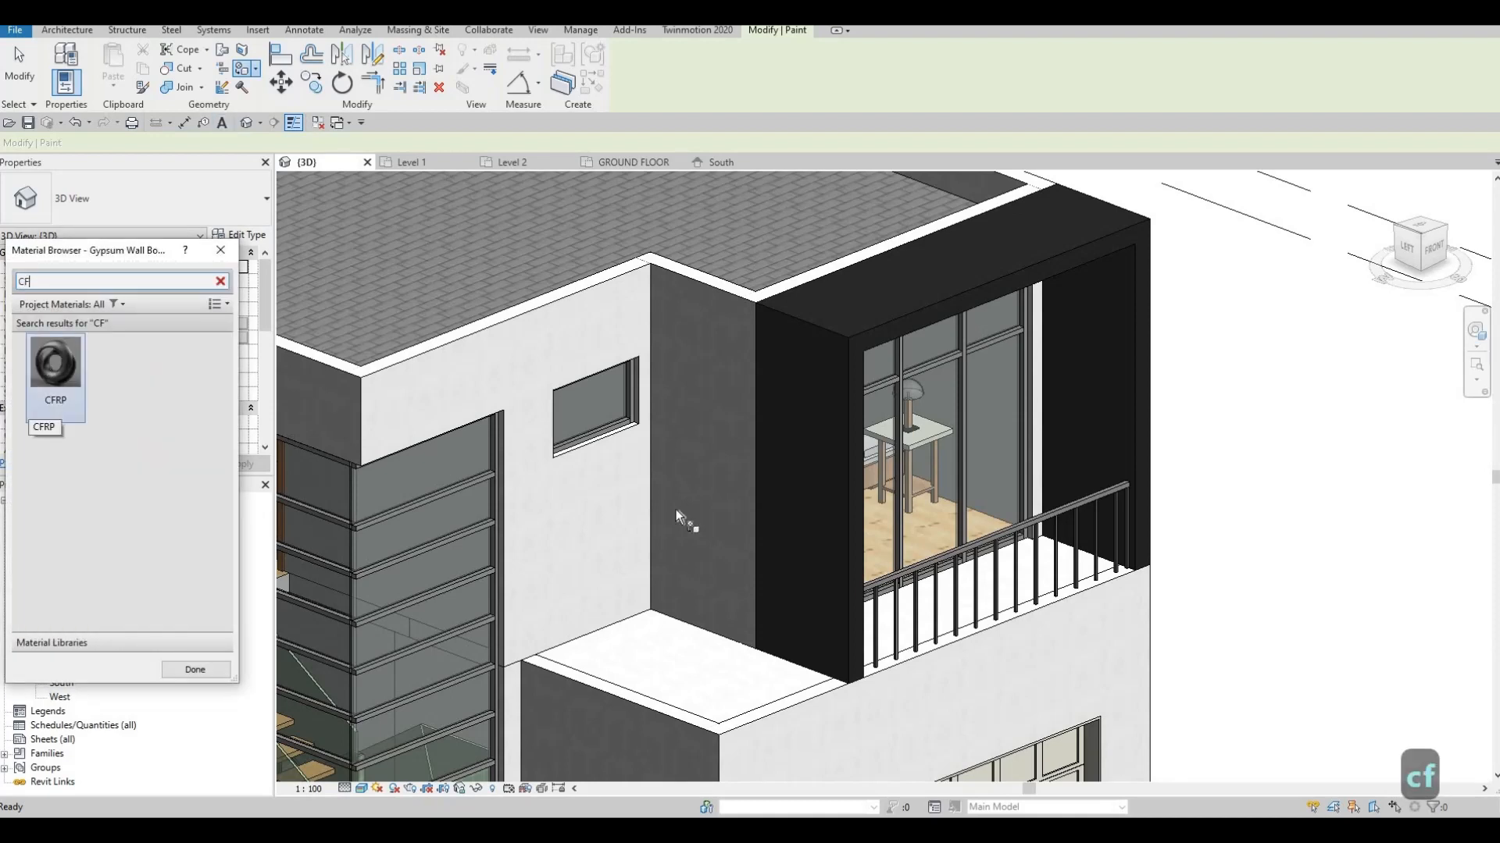
click(675, 467)
mouse_move(670, 495)
shift+middle_down()
mouse_move(701, 544)
mouse_move(740, 514)
shift+middle_up()
scroll(910, 414, up, 3)
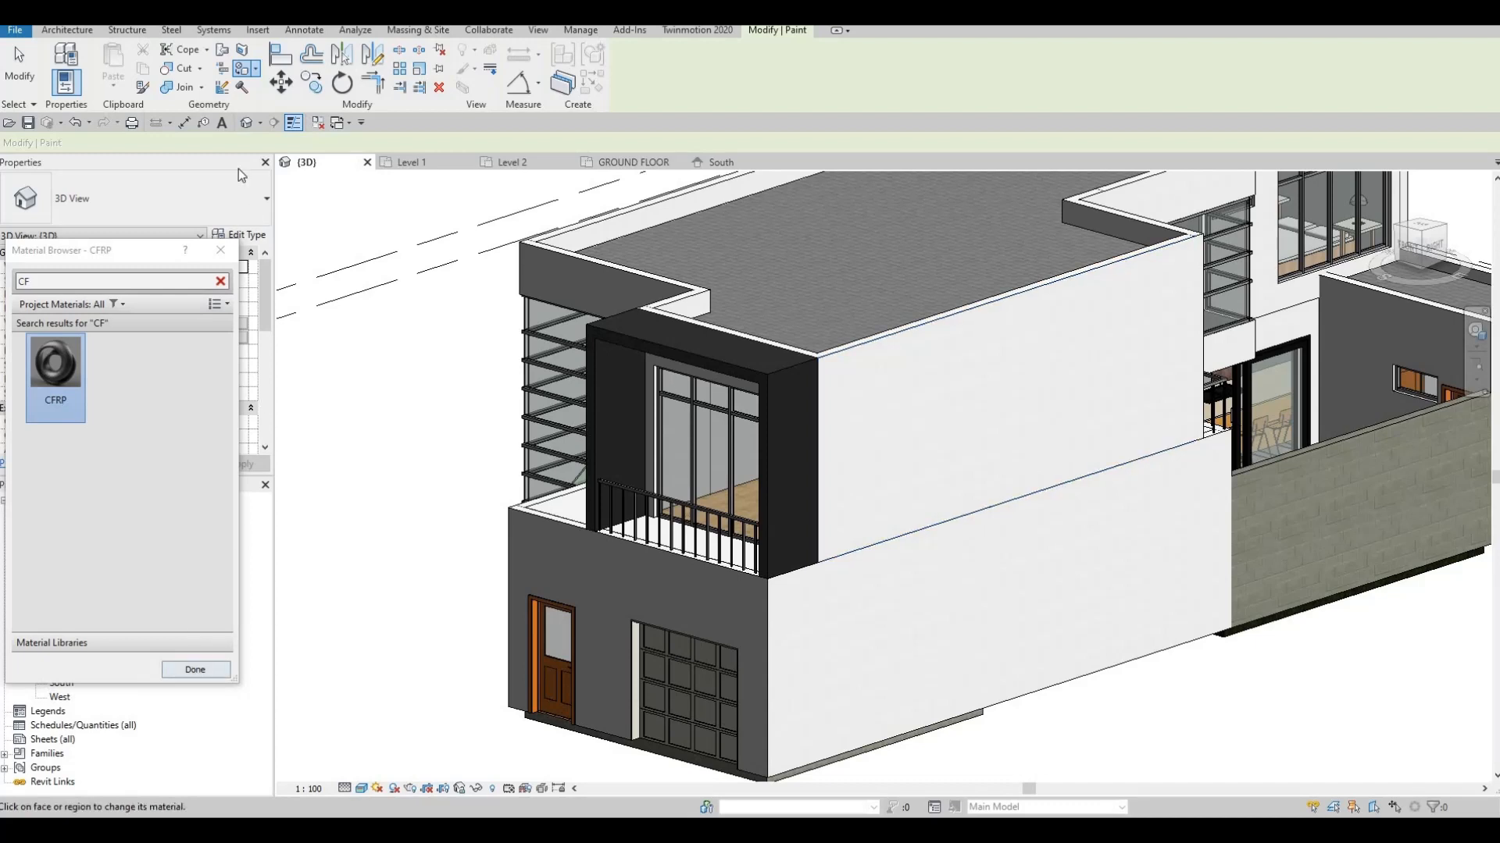
key(Escape)
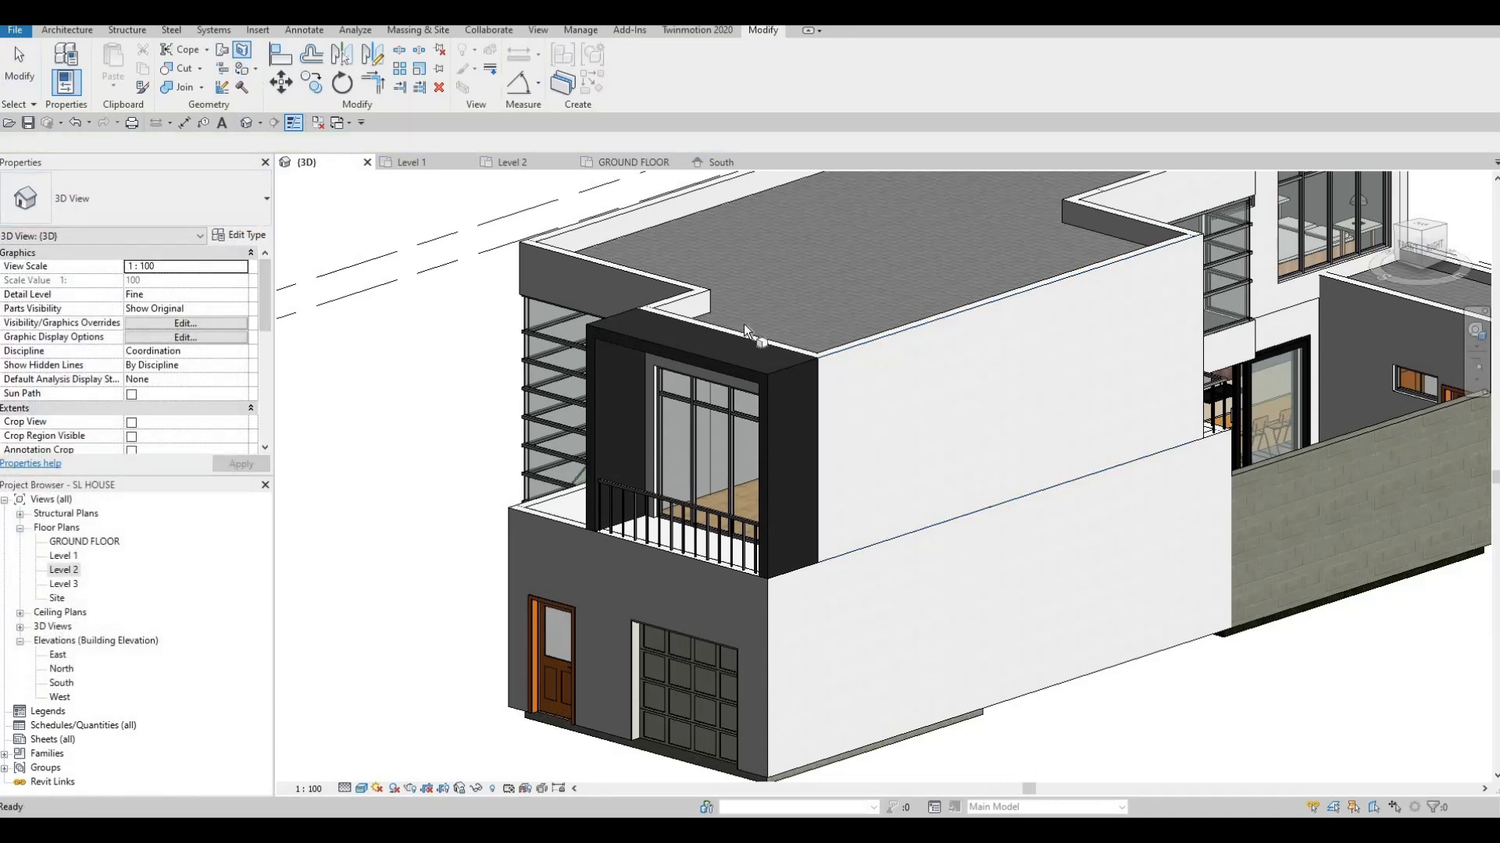
Start a Split Face on the side wall and sketch its vertical split line
click(850, 348)
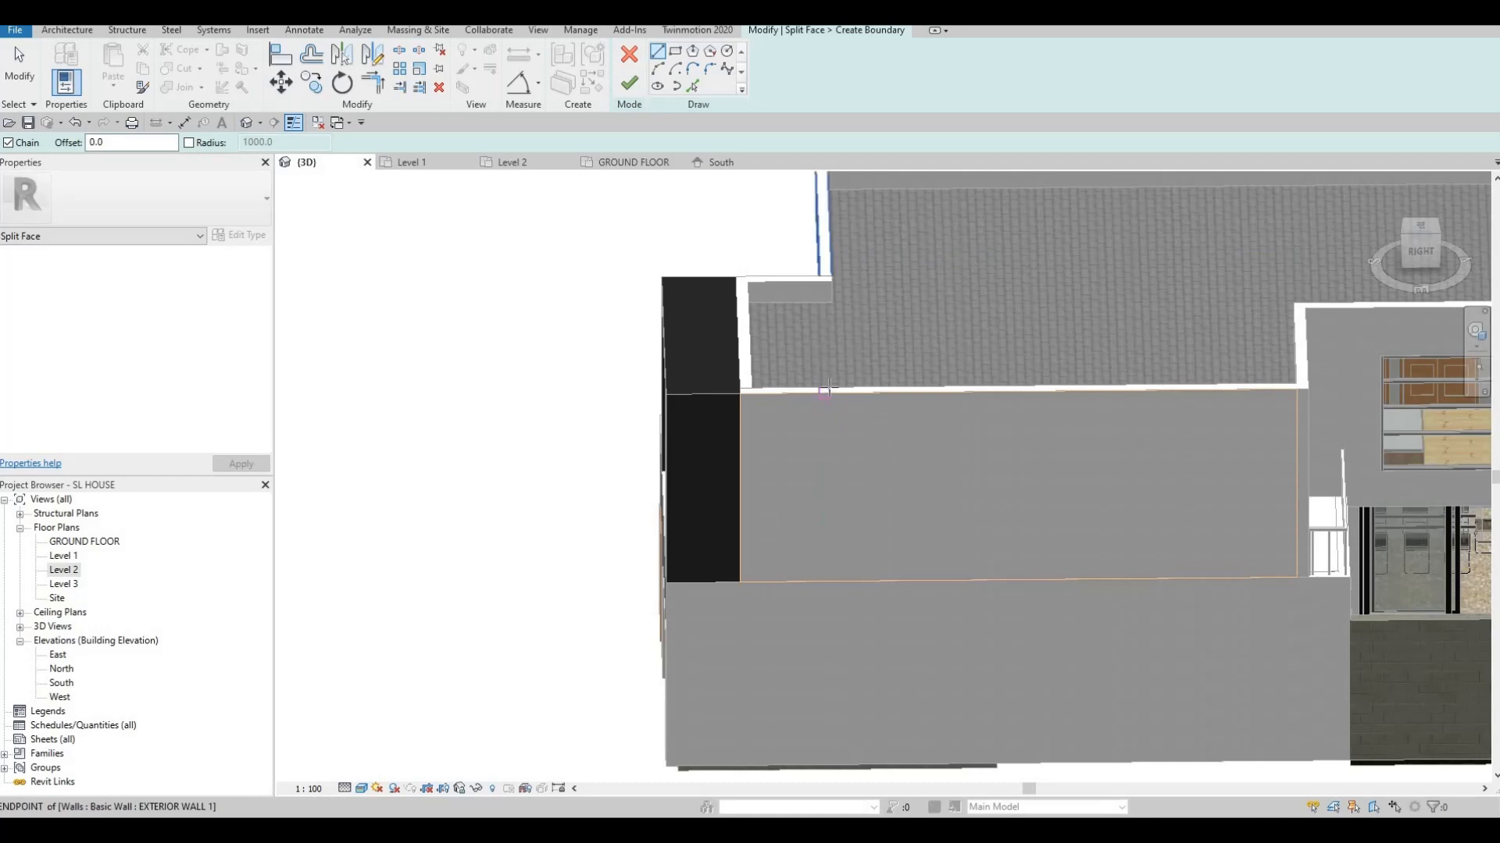
click(832, 389)
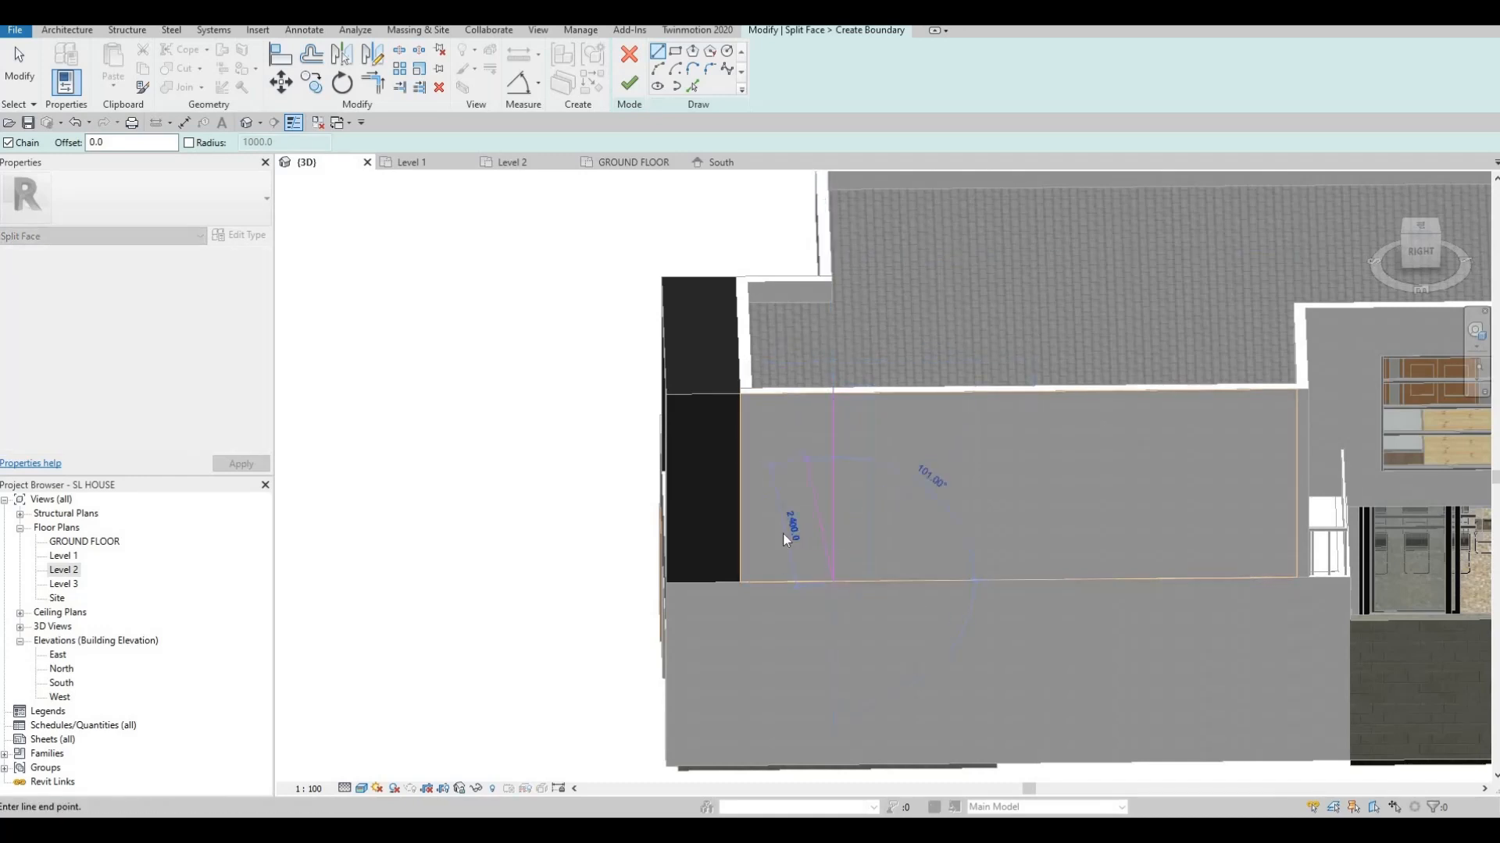
key(Escape)
key(Escape)
shift+middle_drag(783, 533, 823, 541)
key(a)
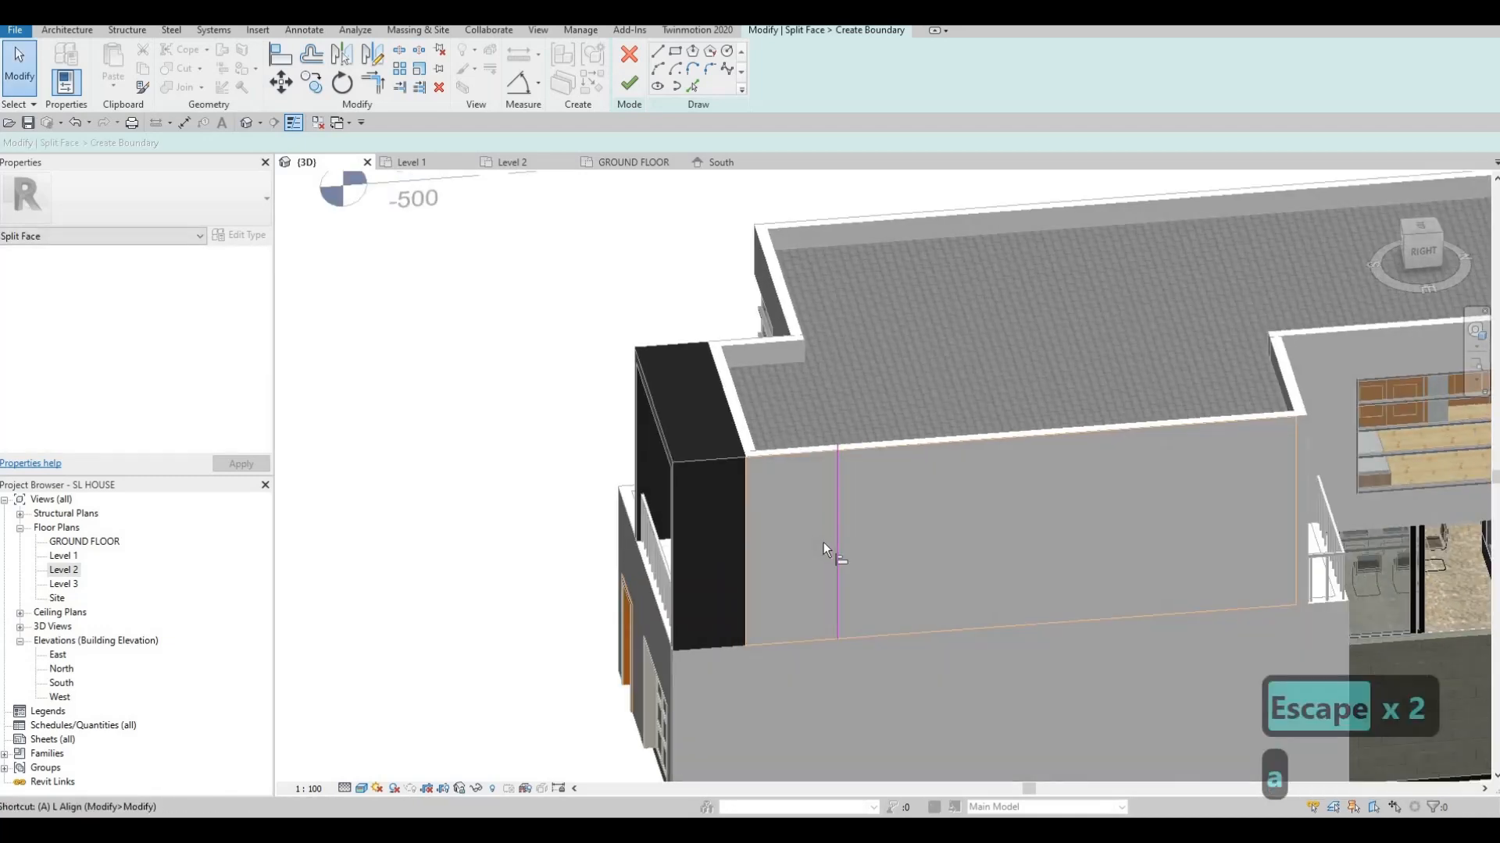
key(l)
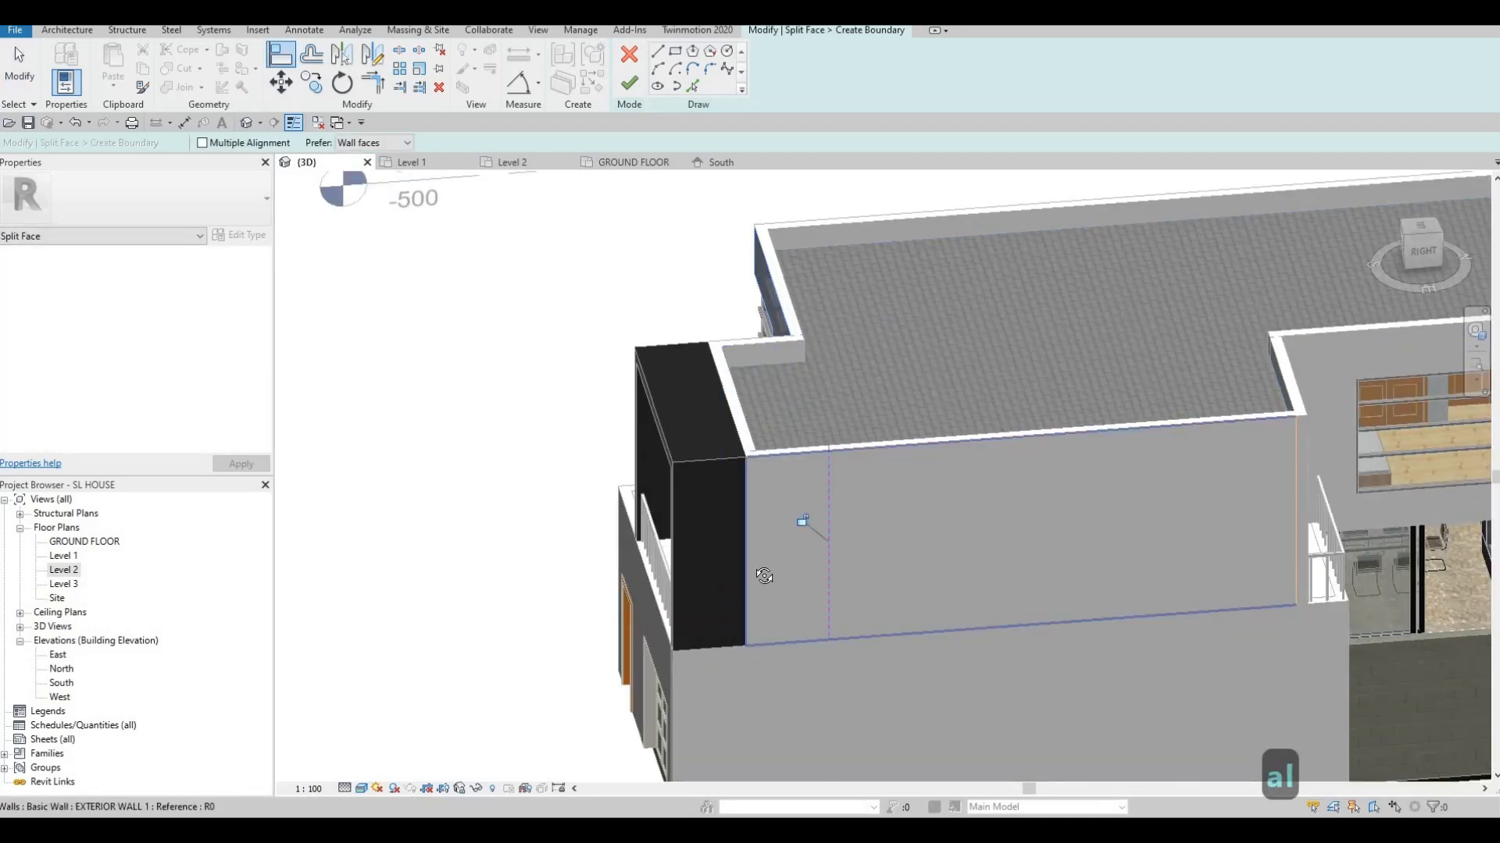
key(Escape)
shift+middle_drag(808, 519, 944, 553)
shift+middle_drag(1115, 608, 990, 547)
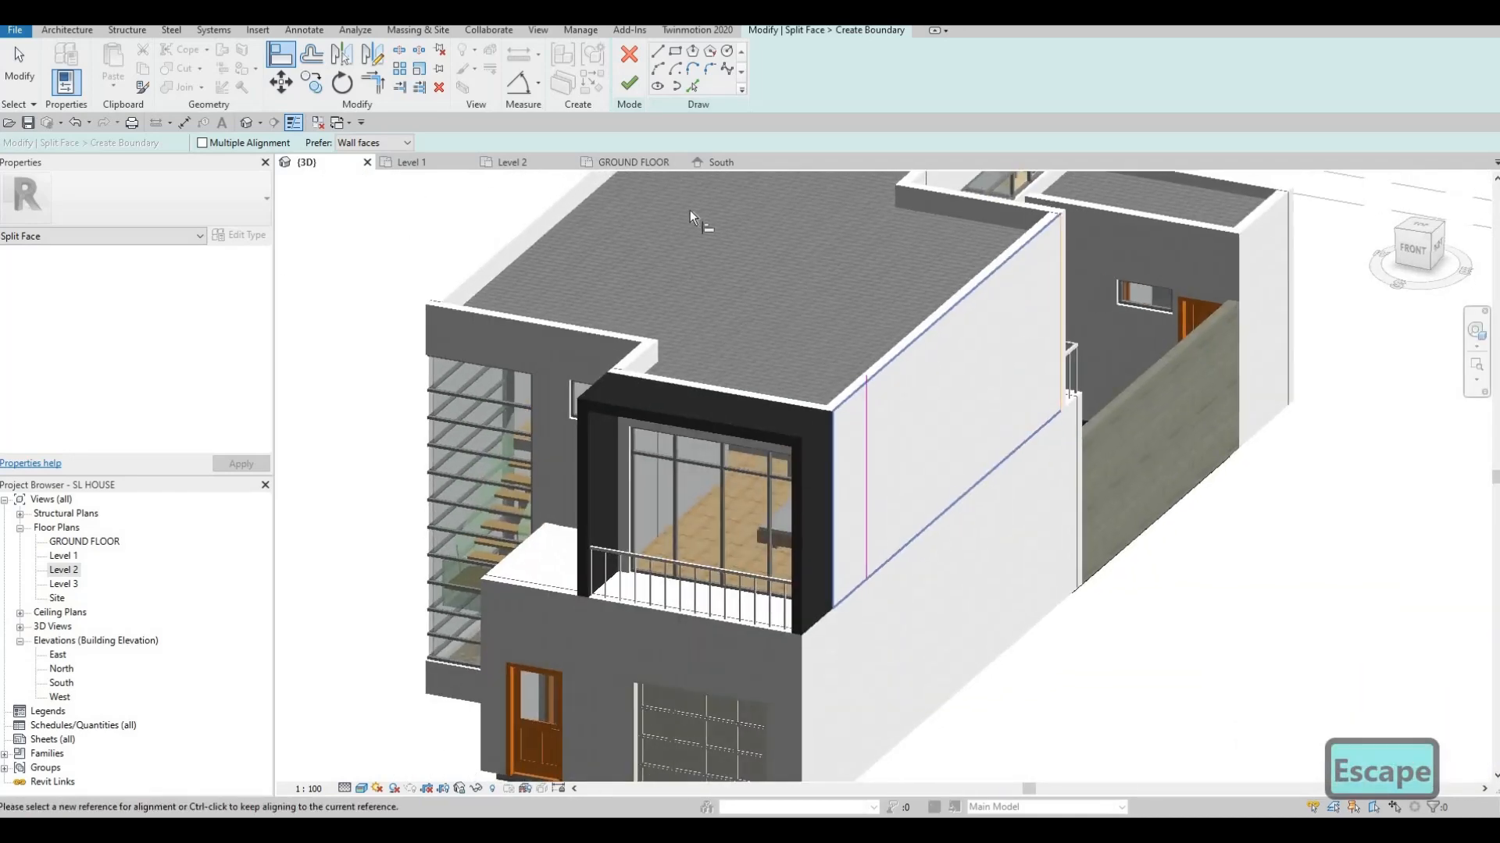
Check the split line's length and complete the split-face sketch
click(630, 82)
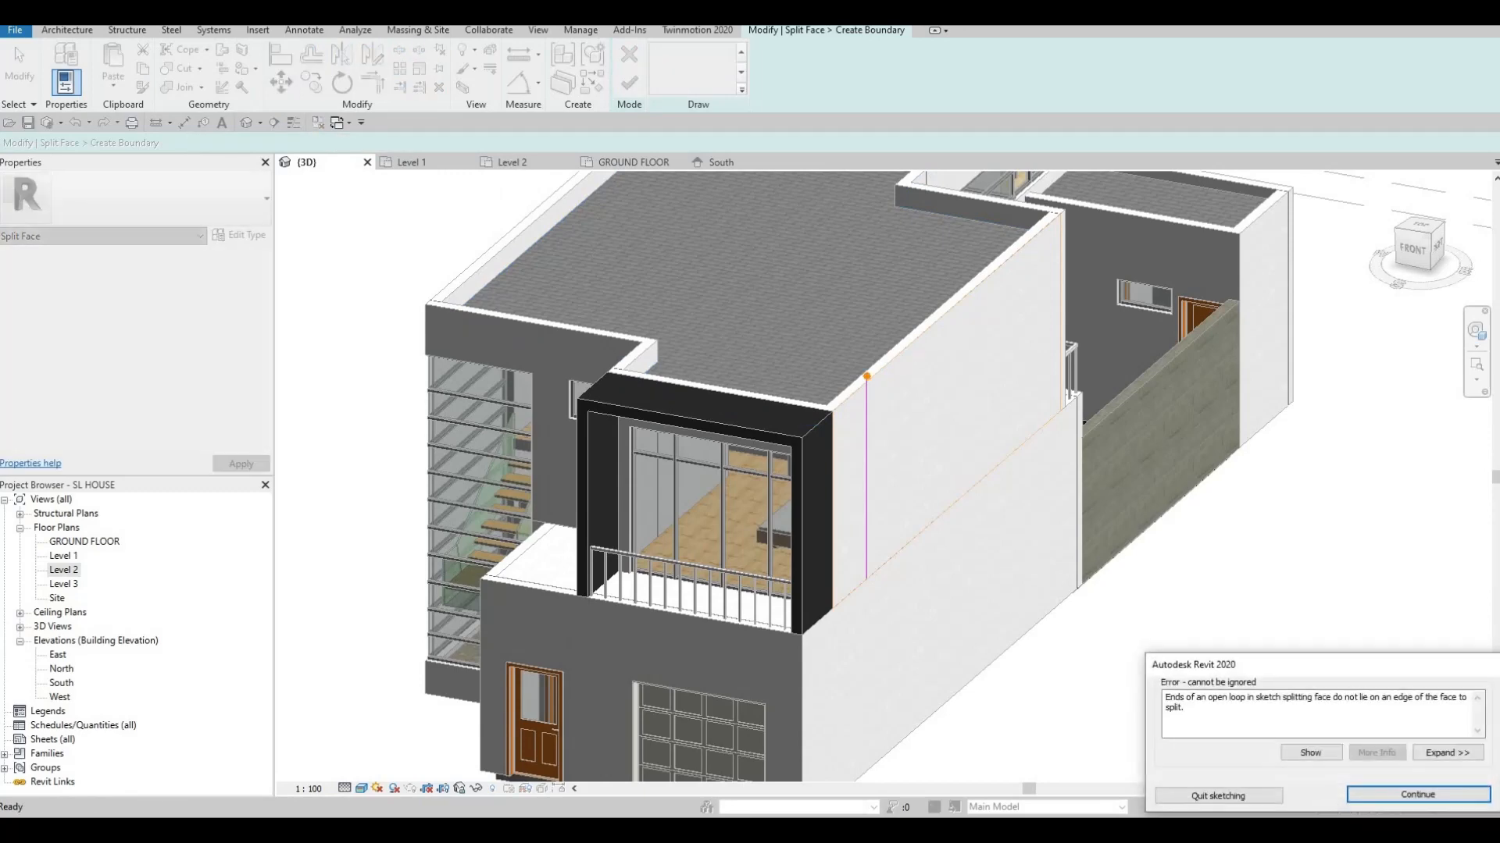
key(Escape)
scroll(861, 384, up, 5)
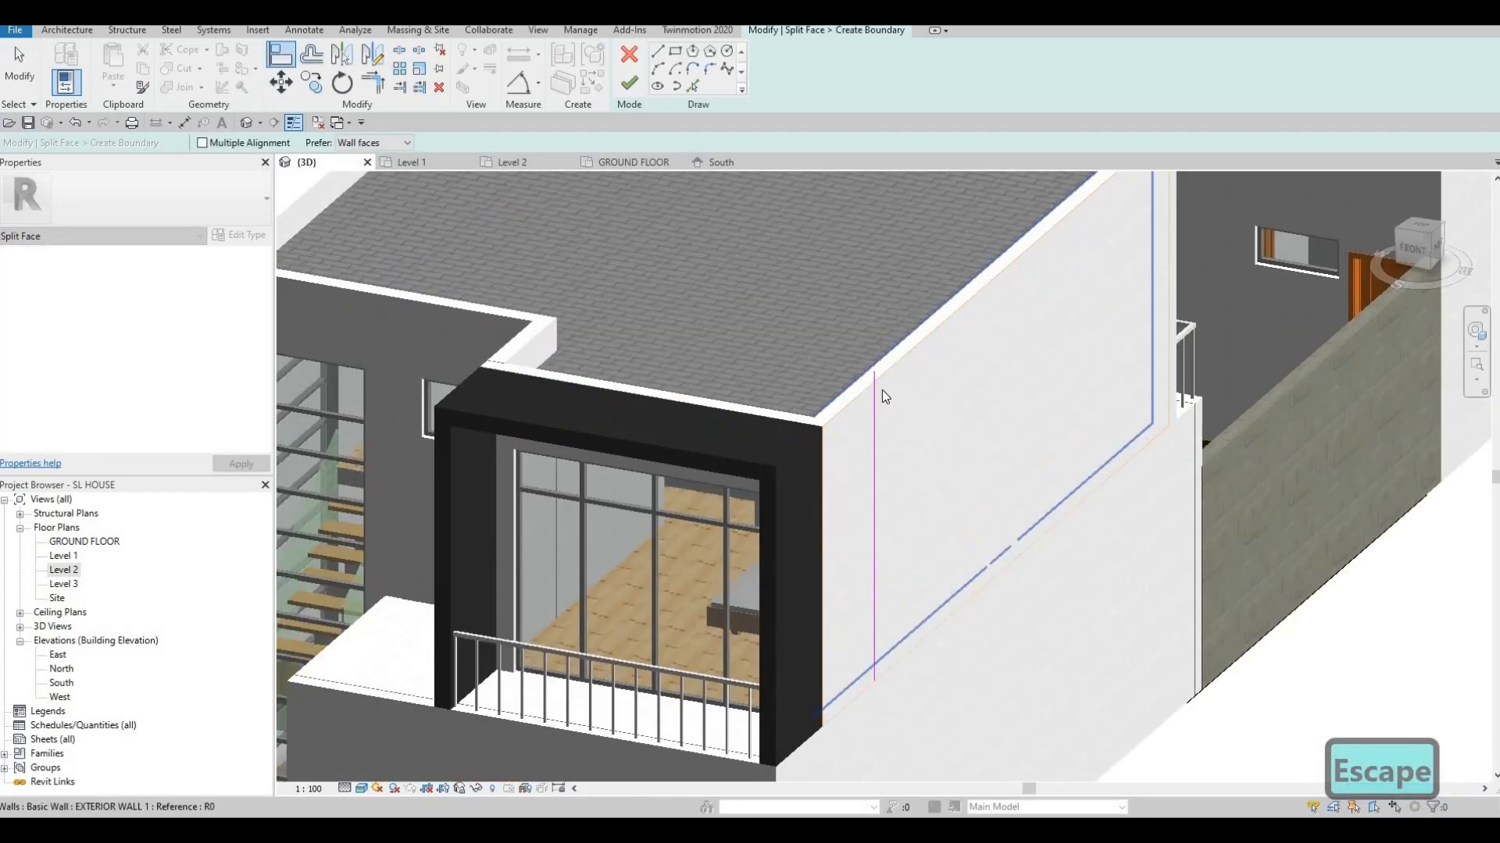
key(Escape)
click(884, 367)
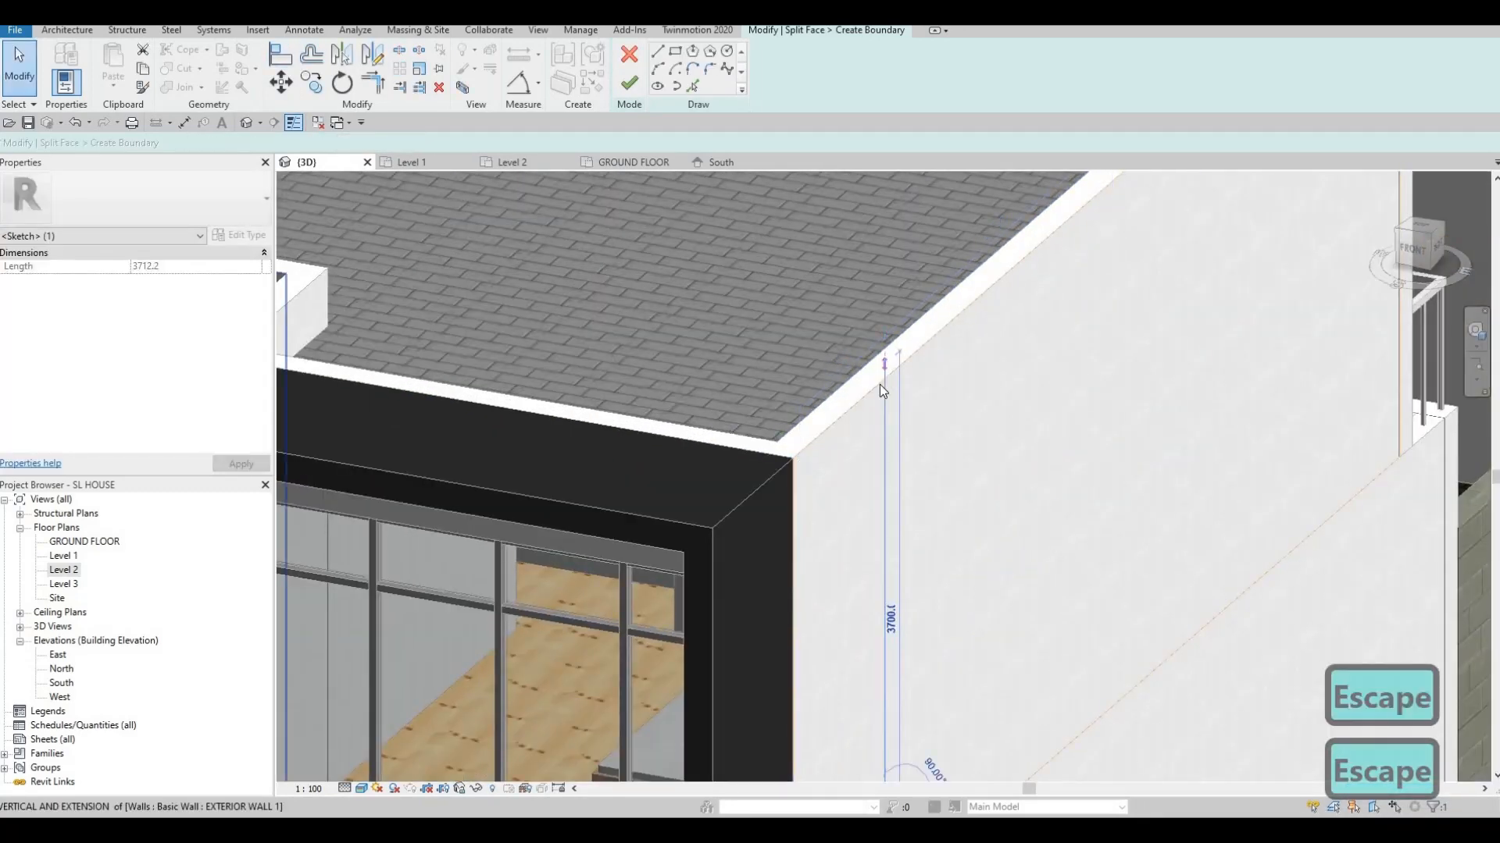
click(631, 83)
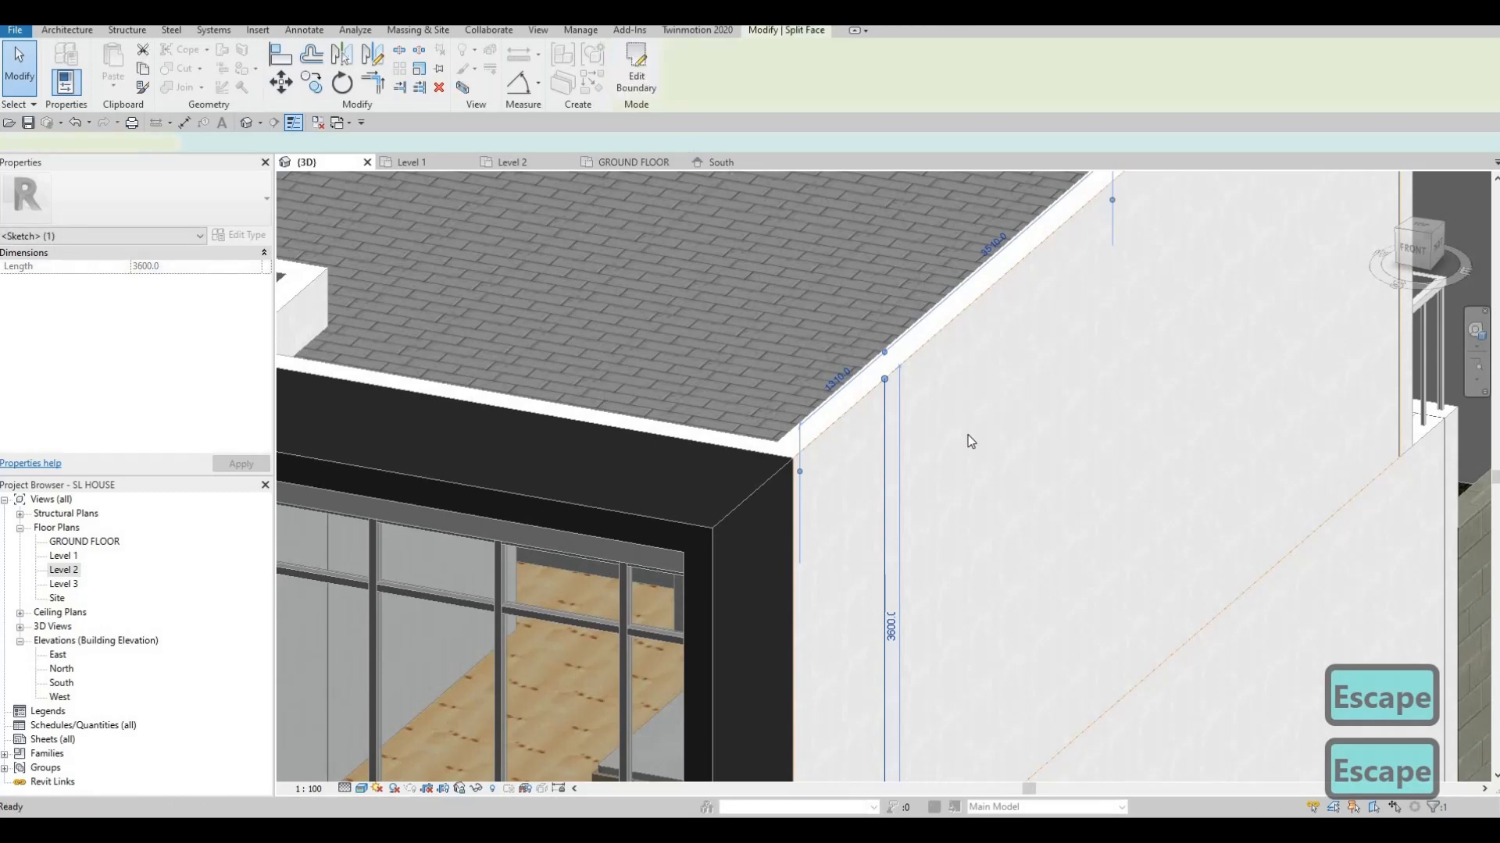
scroll(968, 434, down, 5)
key(Escape)
shift+middle_drag(811, 630, 484, 582)
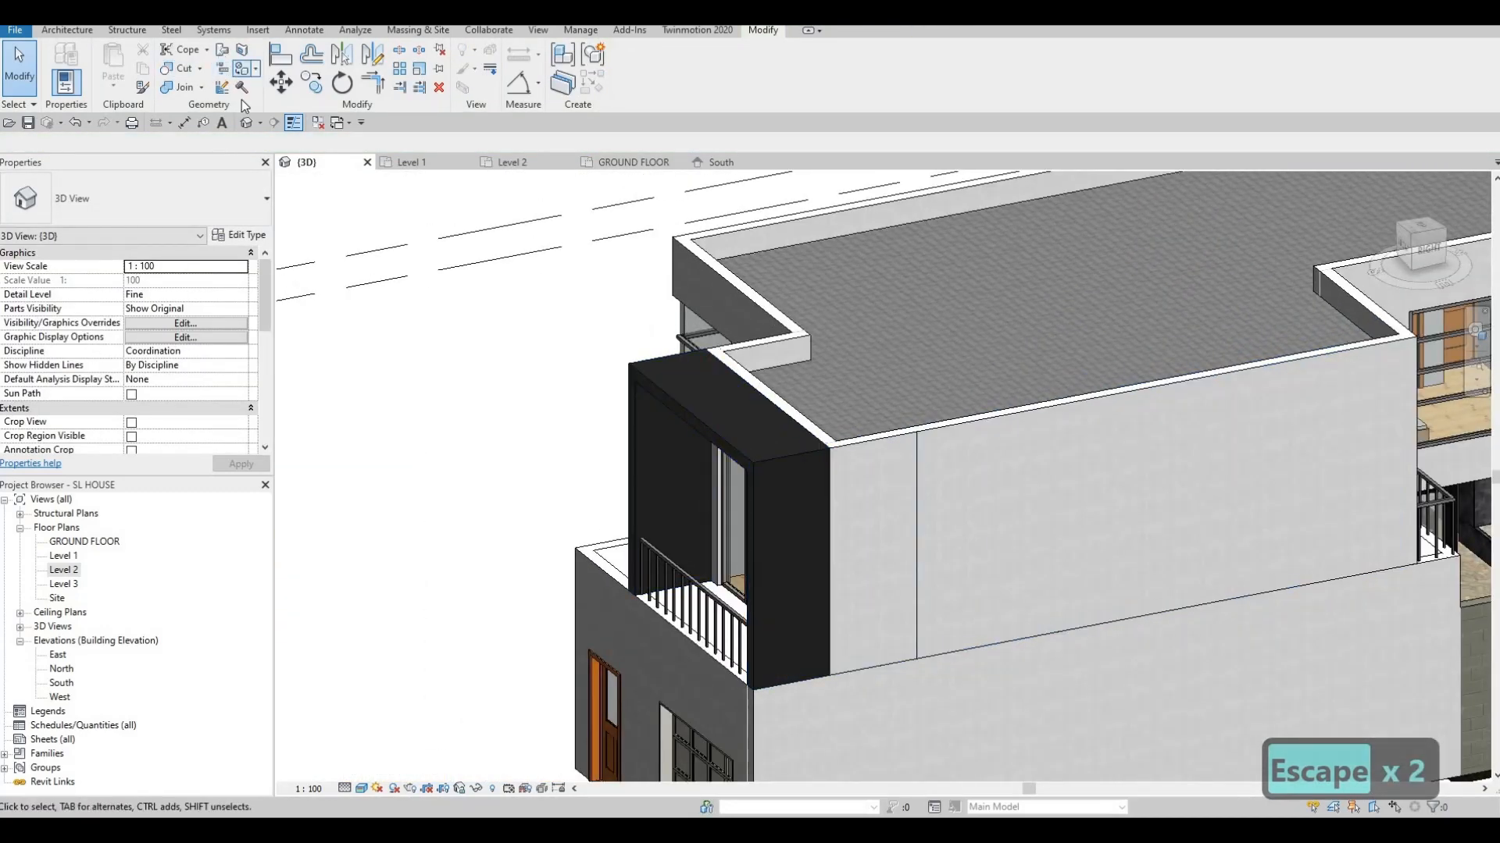
Paint the newly split wall region with CFRP
key(p)
key(t)
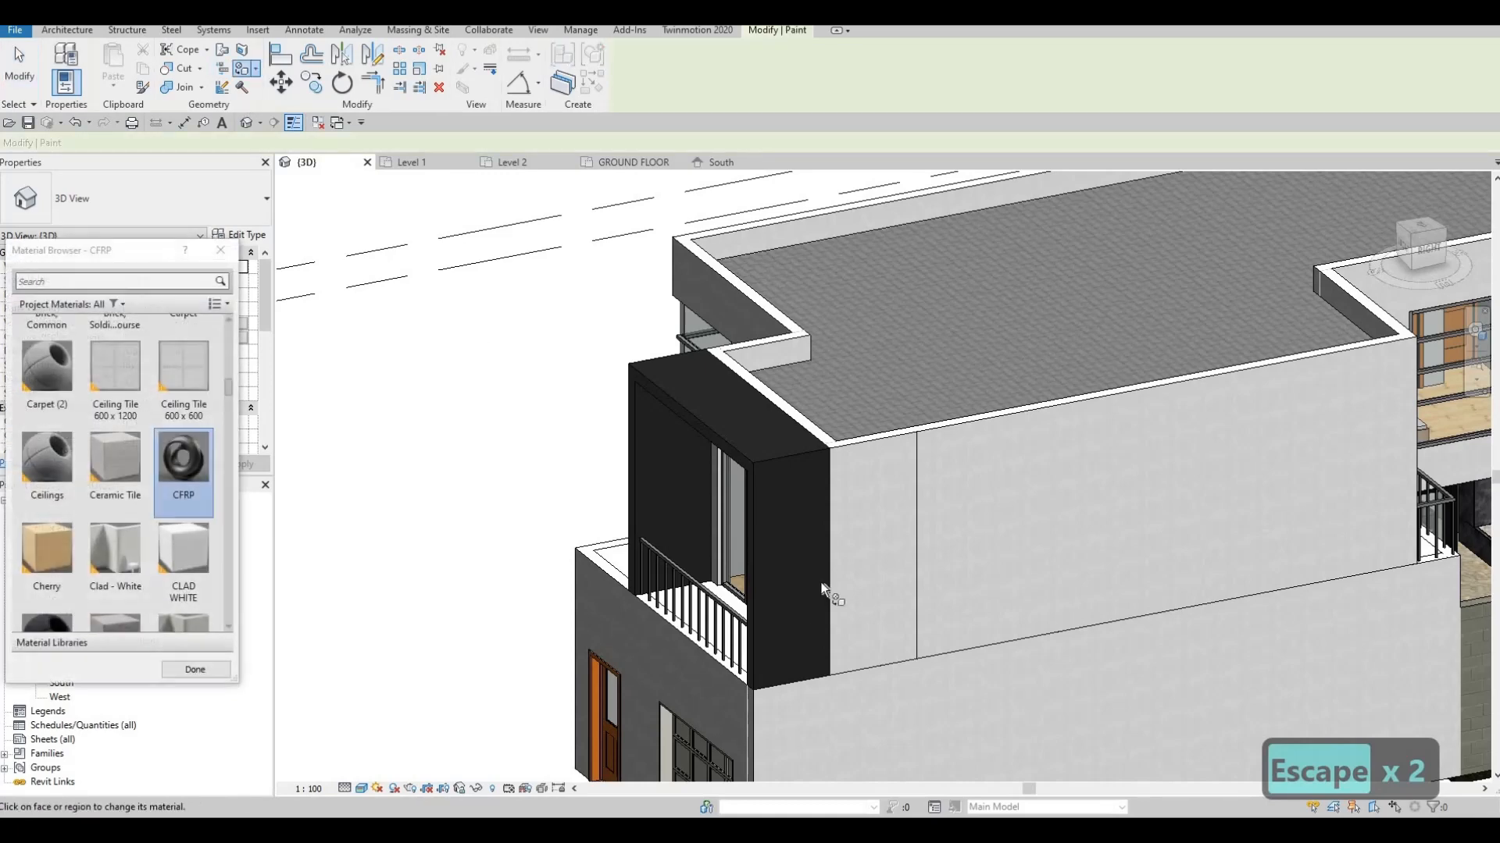
click(859, 560)
mouse_move(942, 561)
shift+middle_down()
mouse_move(1259, 626)
mouse_move(1245, 546)
mouse_move(1209, 485)
mouse_move(1145, 485)
mouse_move(1021, 528)
mouse_move(971, 508)
mouse_move(847, 516)
mouse_move(859, 518)
shift+middle_up()
Pick Metal Deck for the balcony frame faces, then finish painting
scroll(776, 523, up, 6)
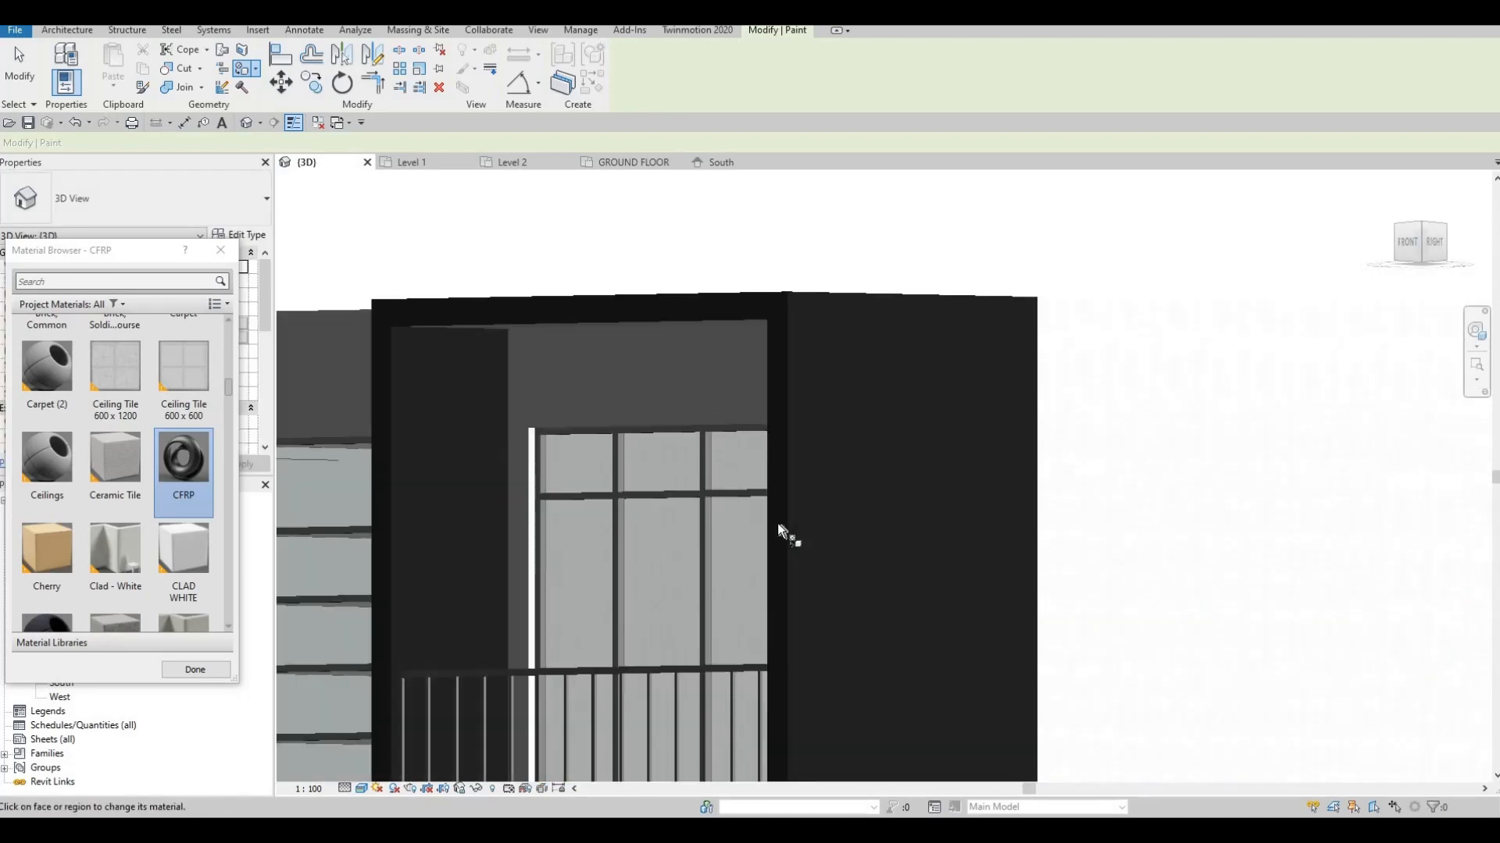
scroll(859, 650, down, 6)
shift+middle_drag(854, 650, 698, 477)
scroll(733, 559, up, 4)
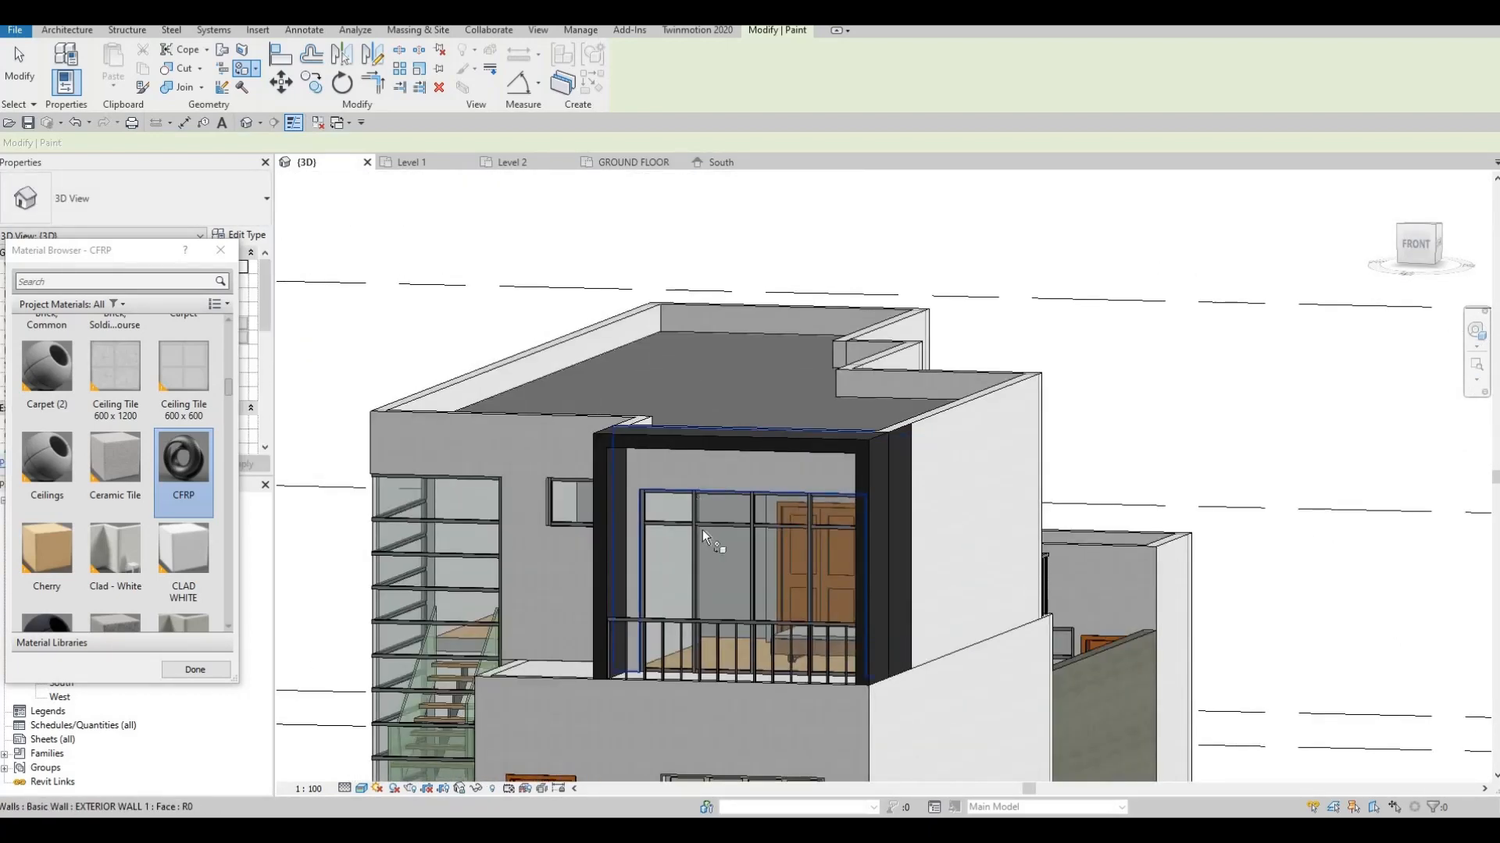
scroll(688, 547, down, 2)
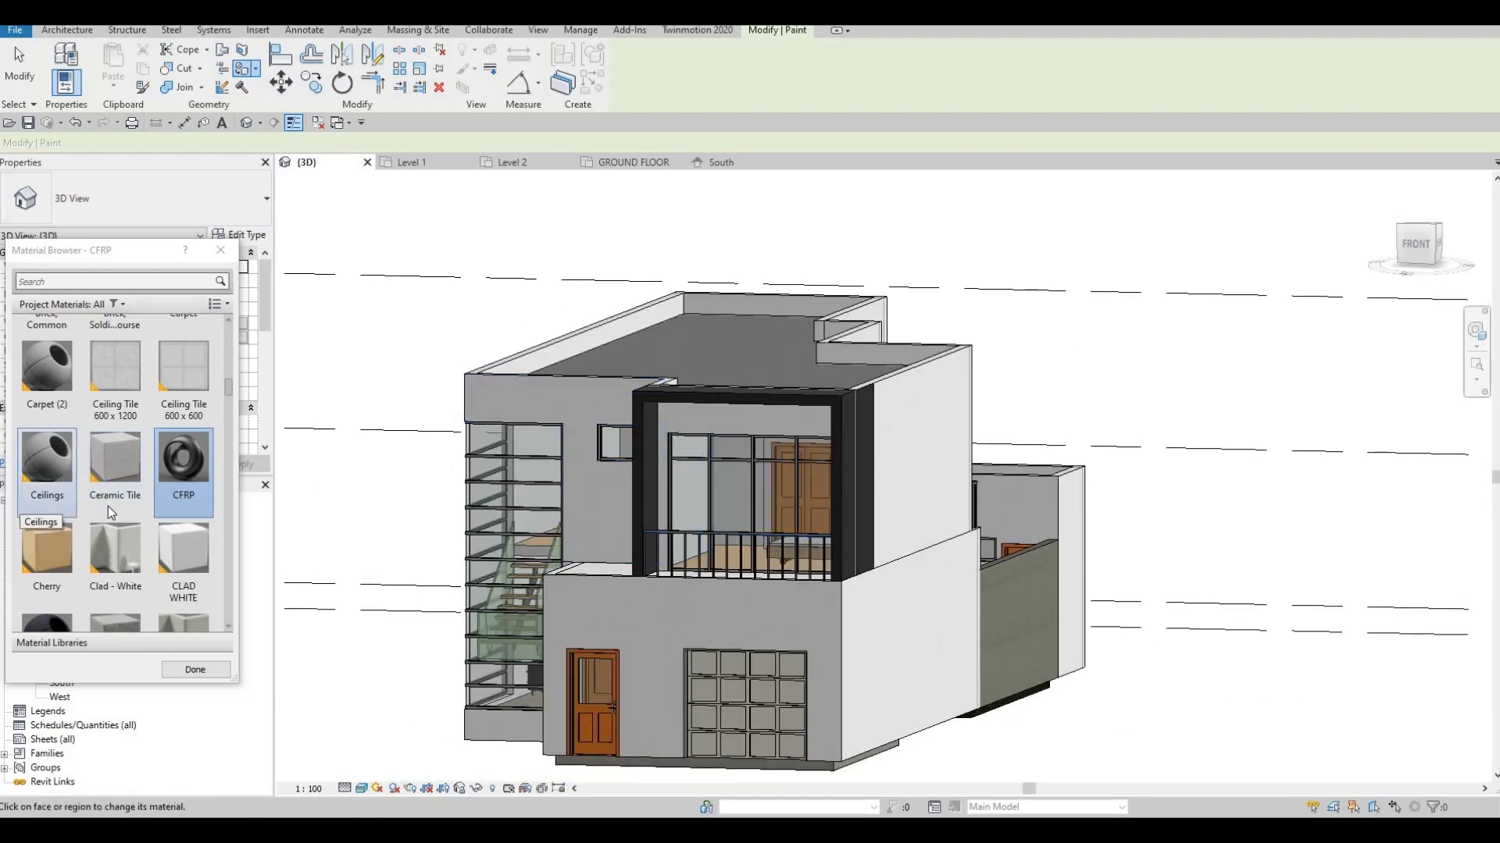
scroll(107, 506, down, 3)
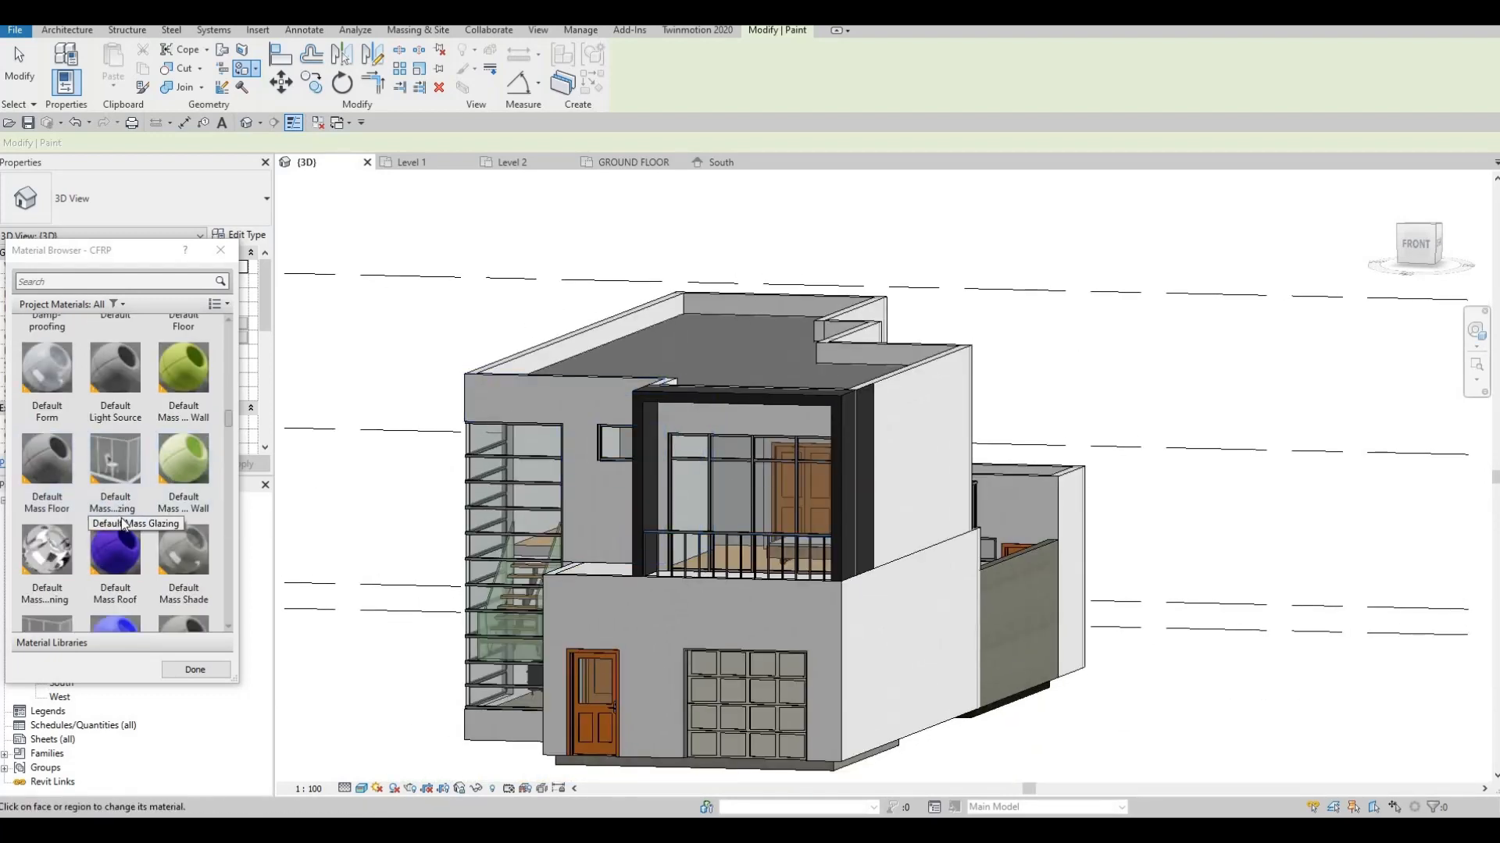
scroll(105, 523, down, 3)
scroll(141, 585, down, 5)
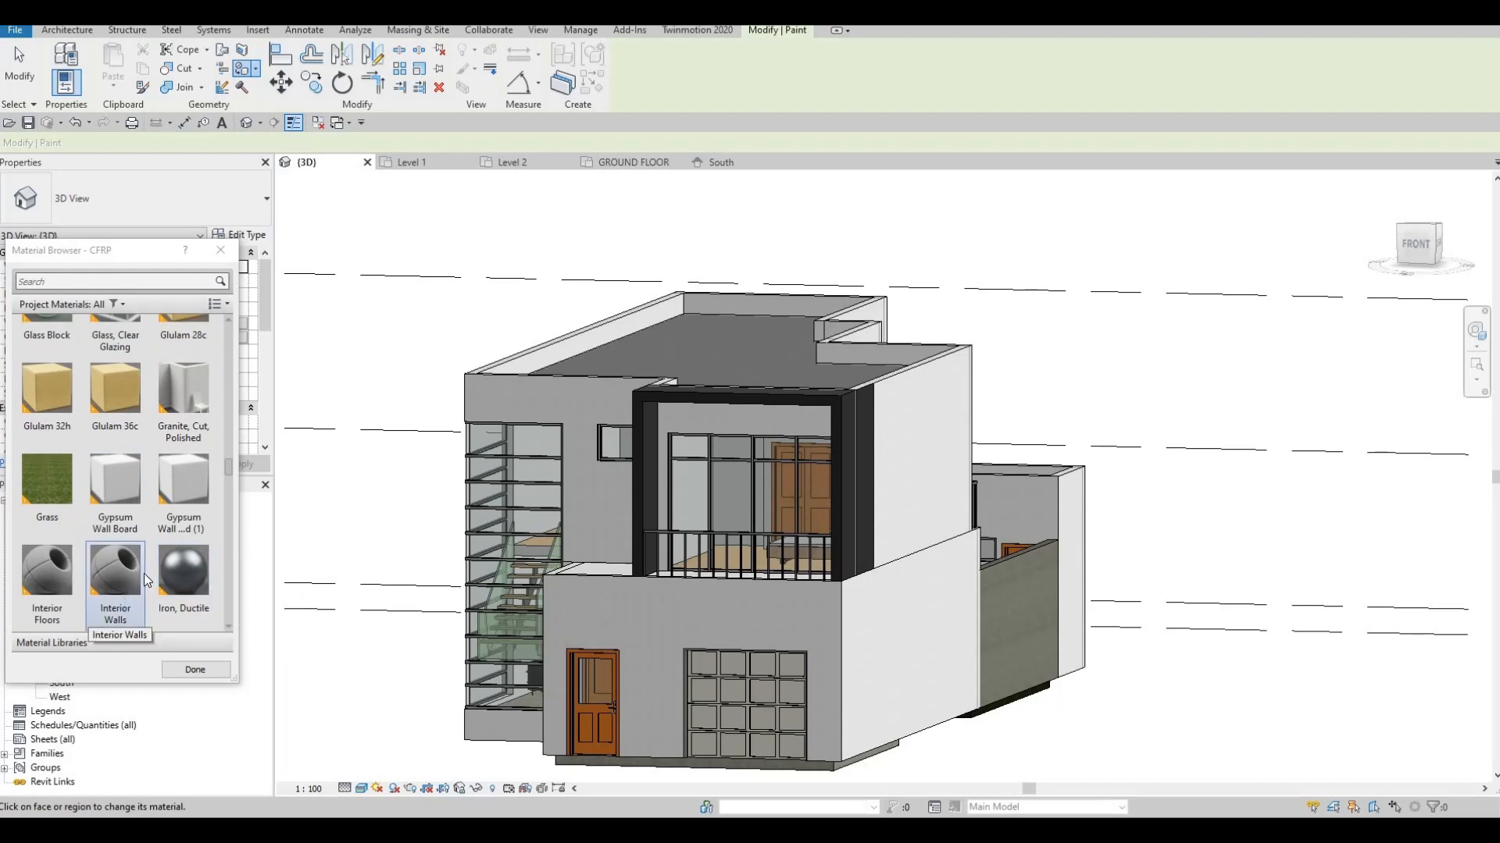
scroll(199, 584, down, 1)
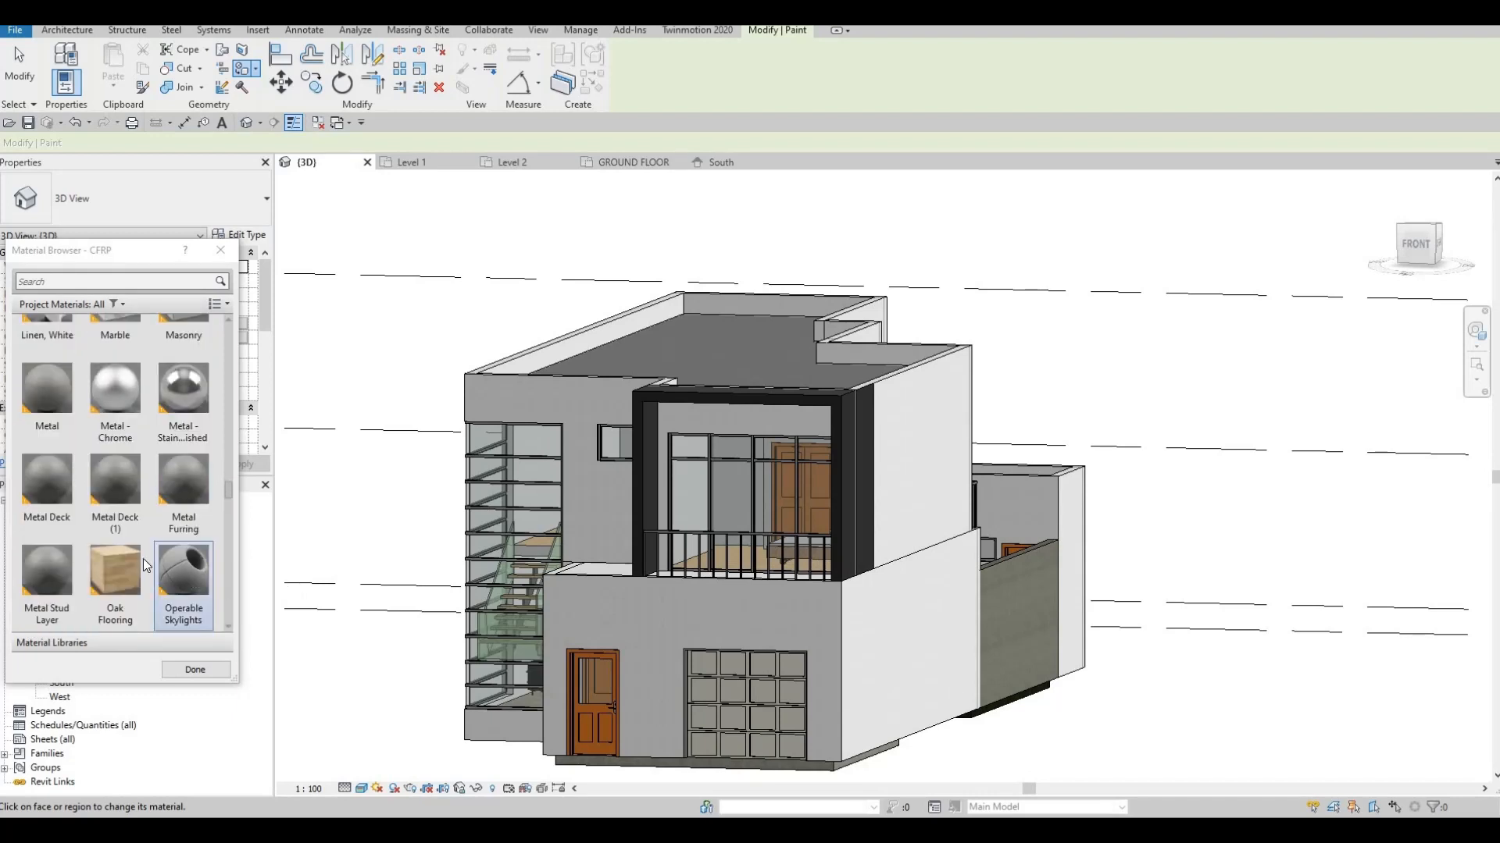
click(69, 506)
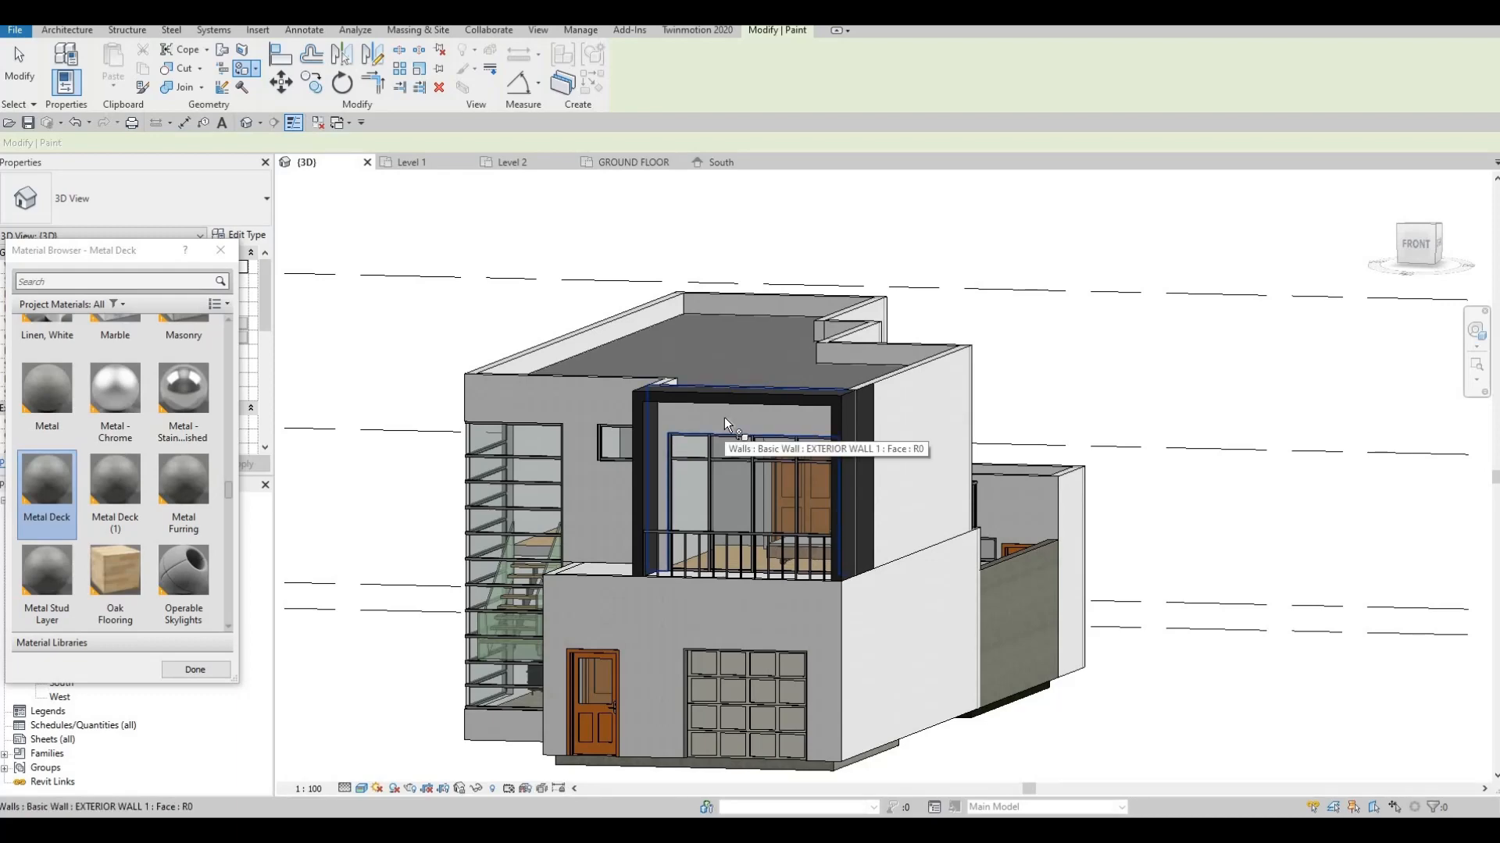
mouse_move(858, 540)
shift+middle_down()
mouse_move(746, 664)
mouse_move(715, 637)
mouse_move(859, 691)
mouse_move(945, 680)
shift+middle_up()
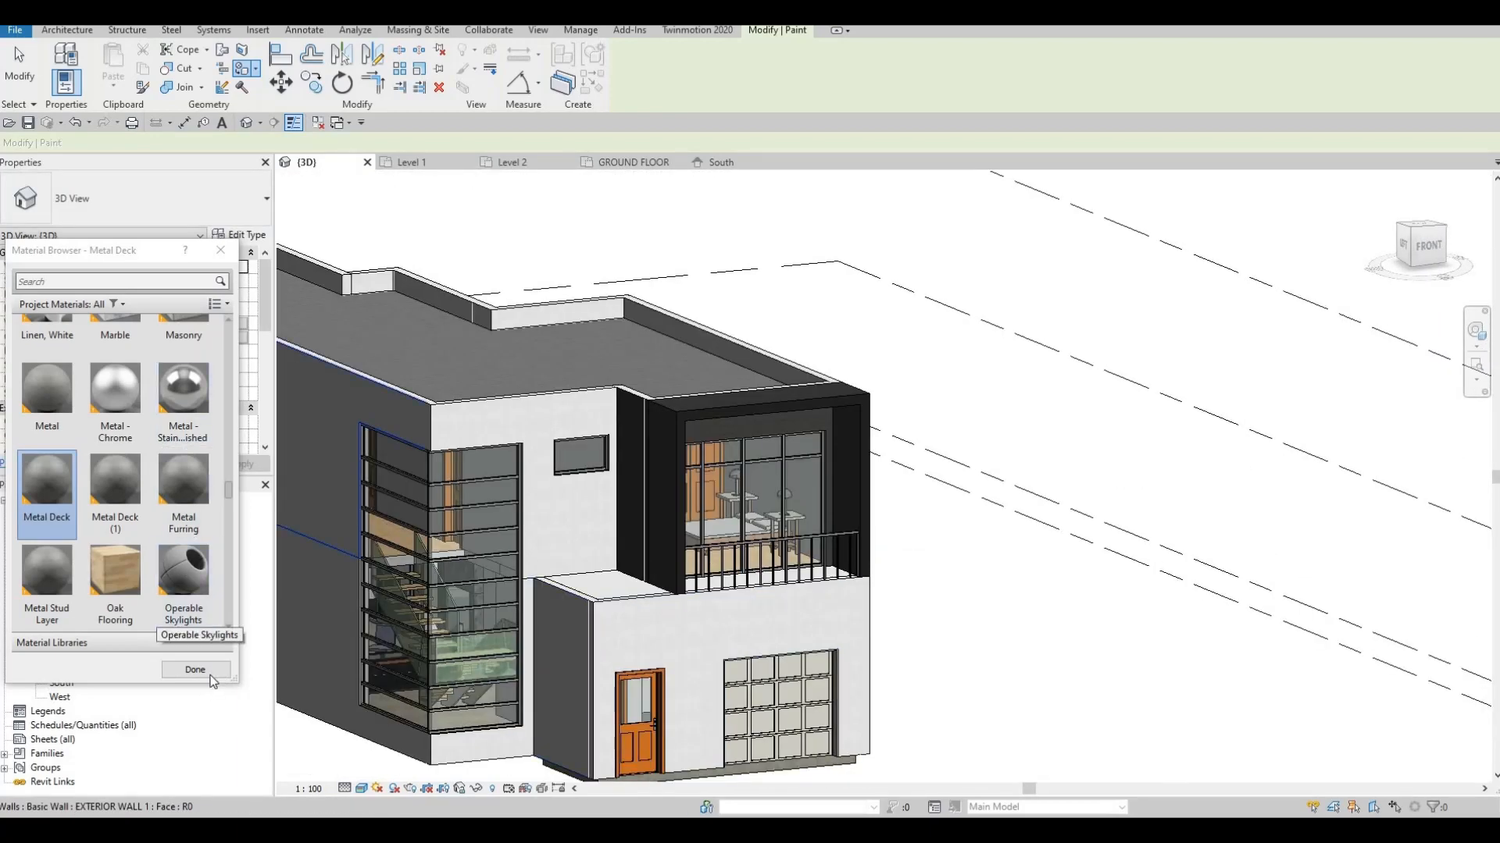
key(Escape)
shift+middle_drag(889, 574, 764, 547)
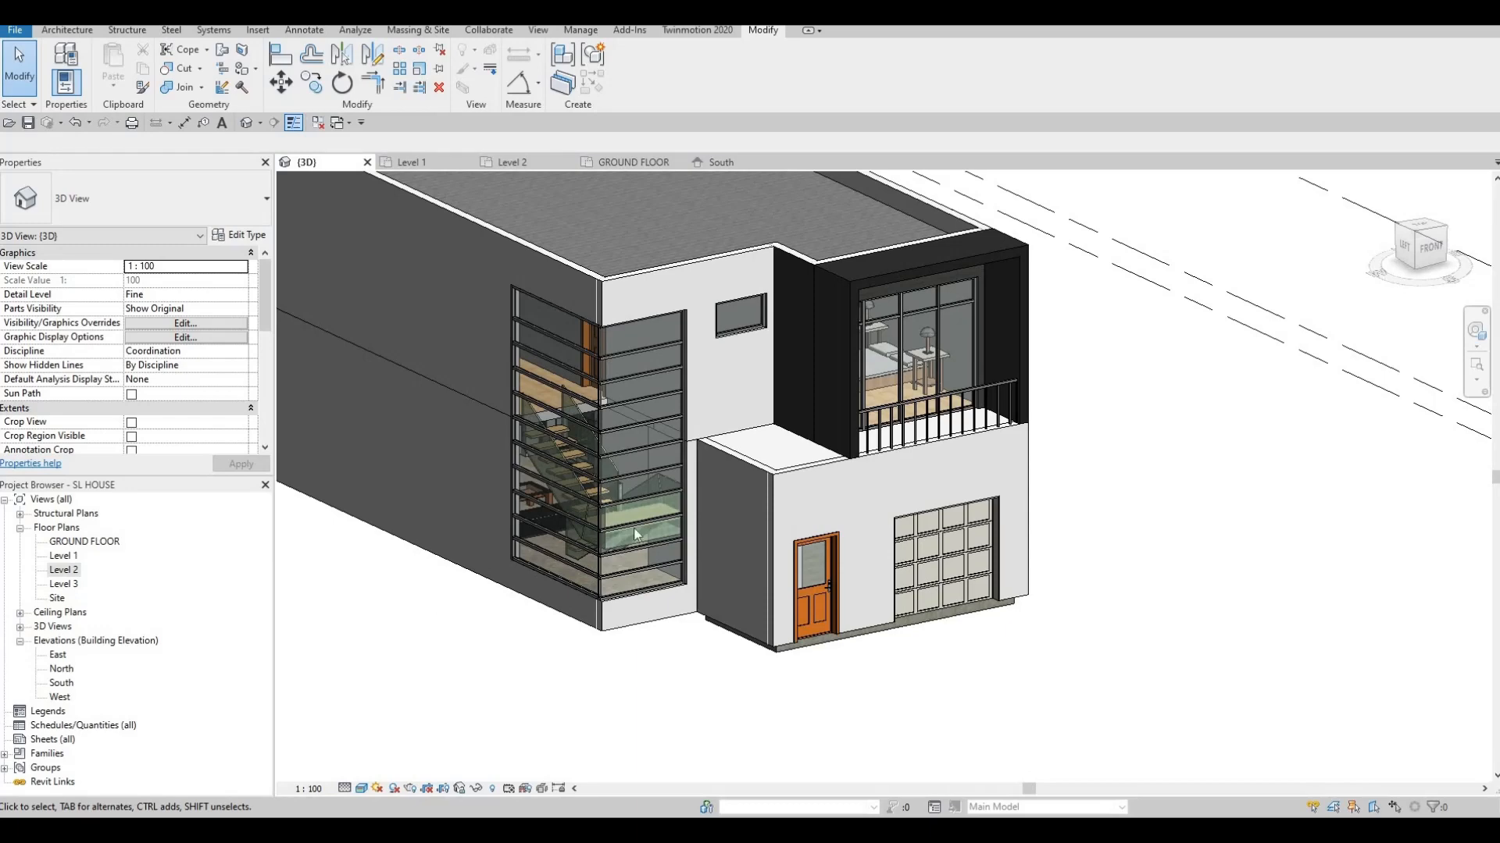
Bring the house to a frontal 3D view, then switch to the South elevation
shift+middle_drag(803, 512, 812, 461)
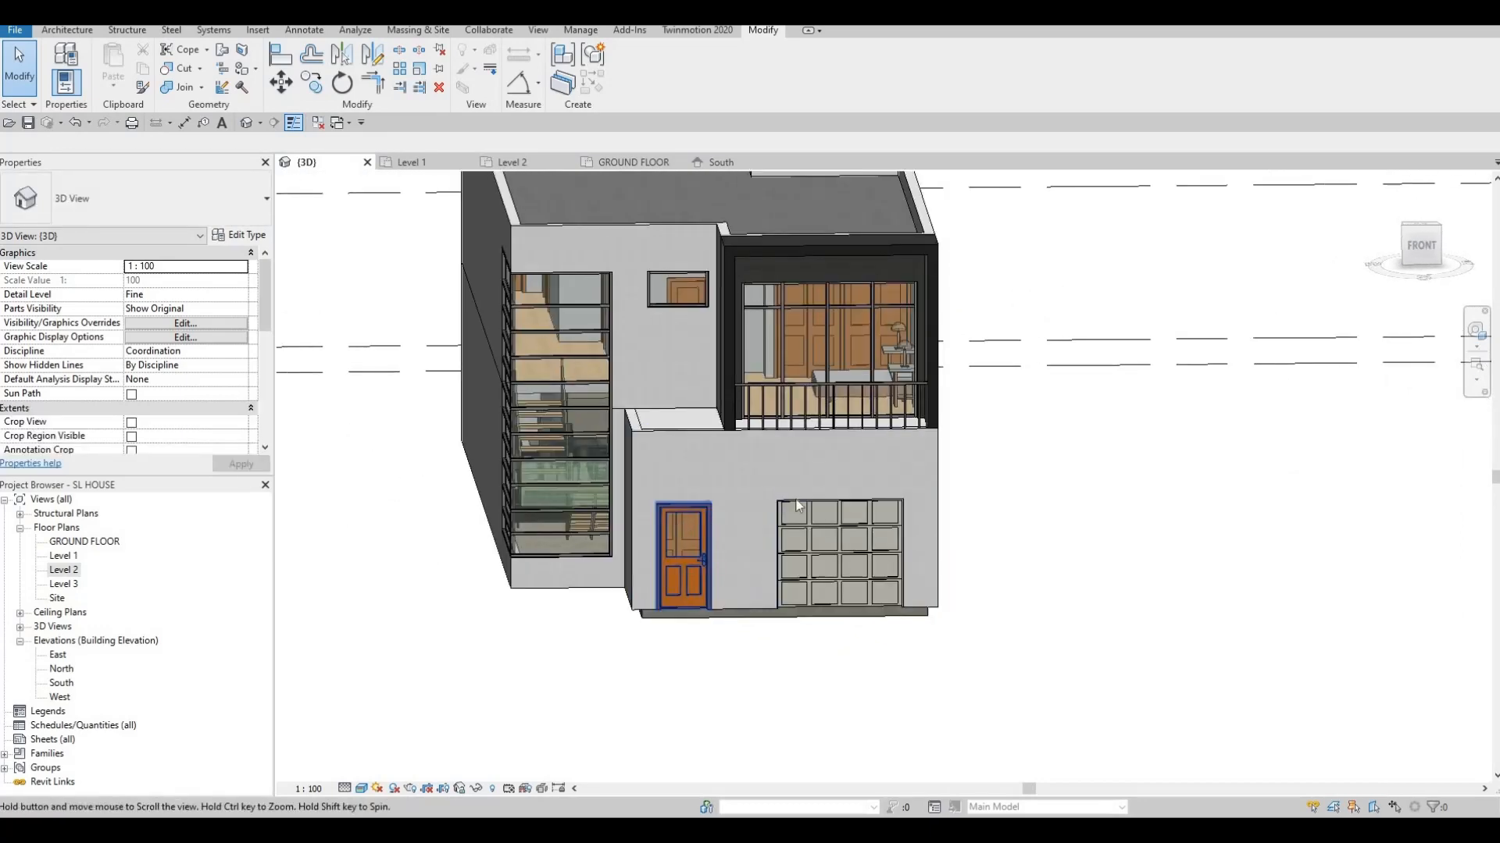
scroll(824, 449, up, 4)
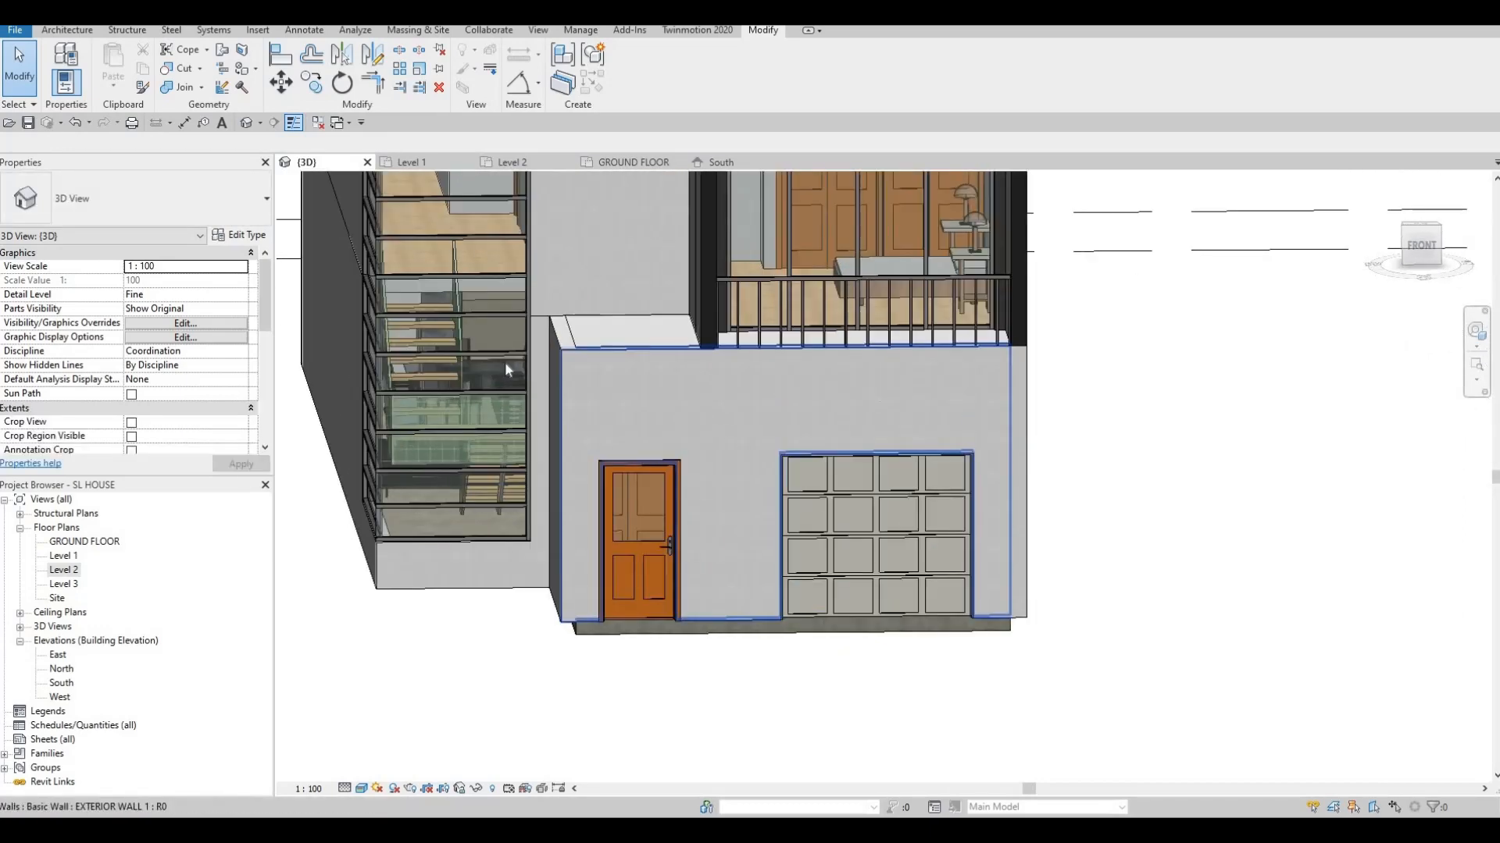
double_click(62, 684)
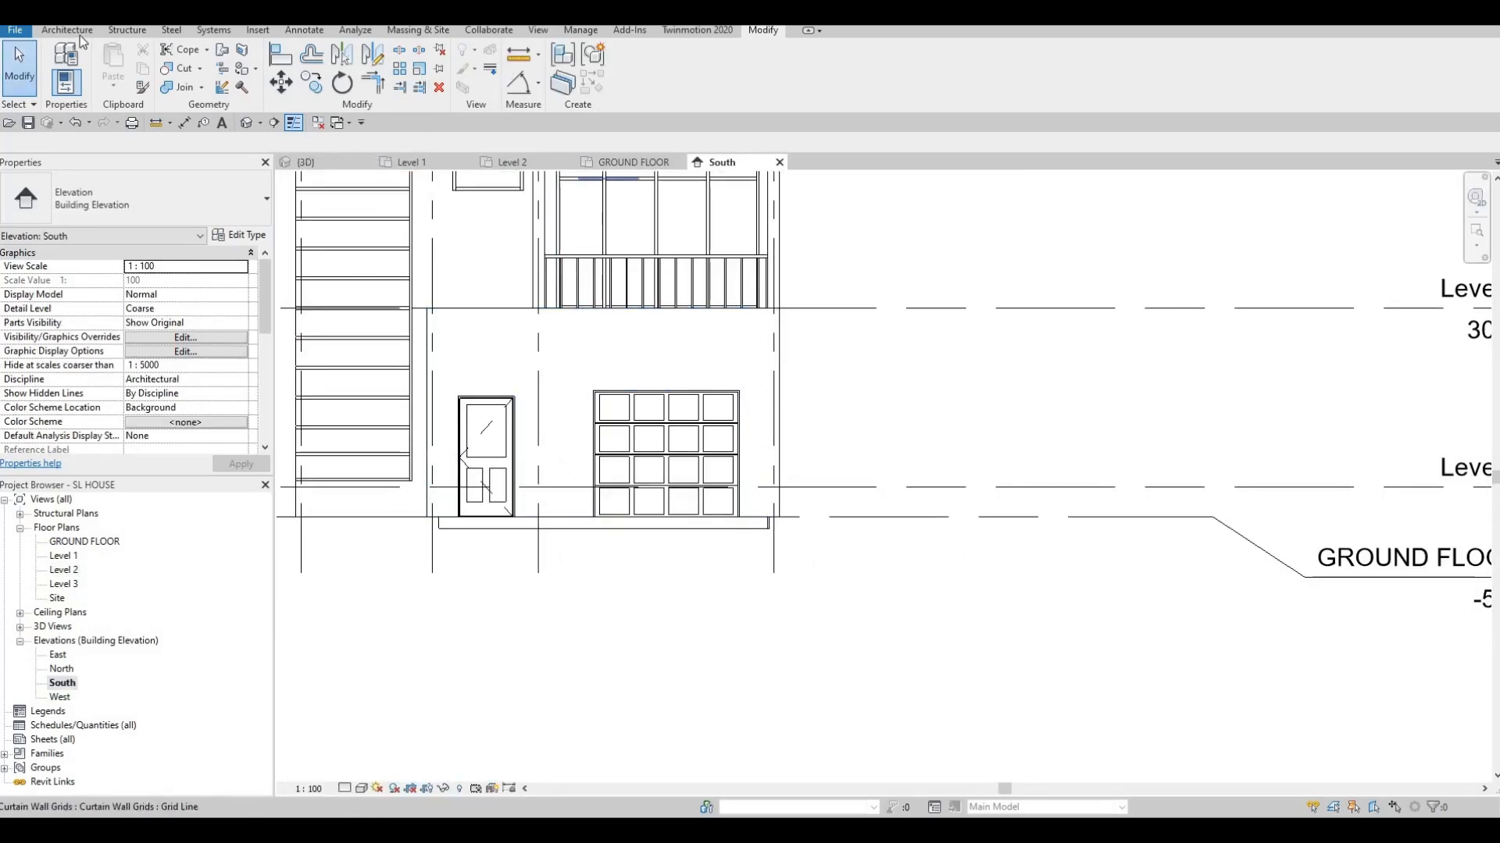
Start an in-place Generic Models component, 'Generic Models 10', on the entrance wall face
click(67, 31)
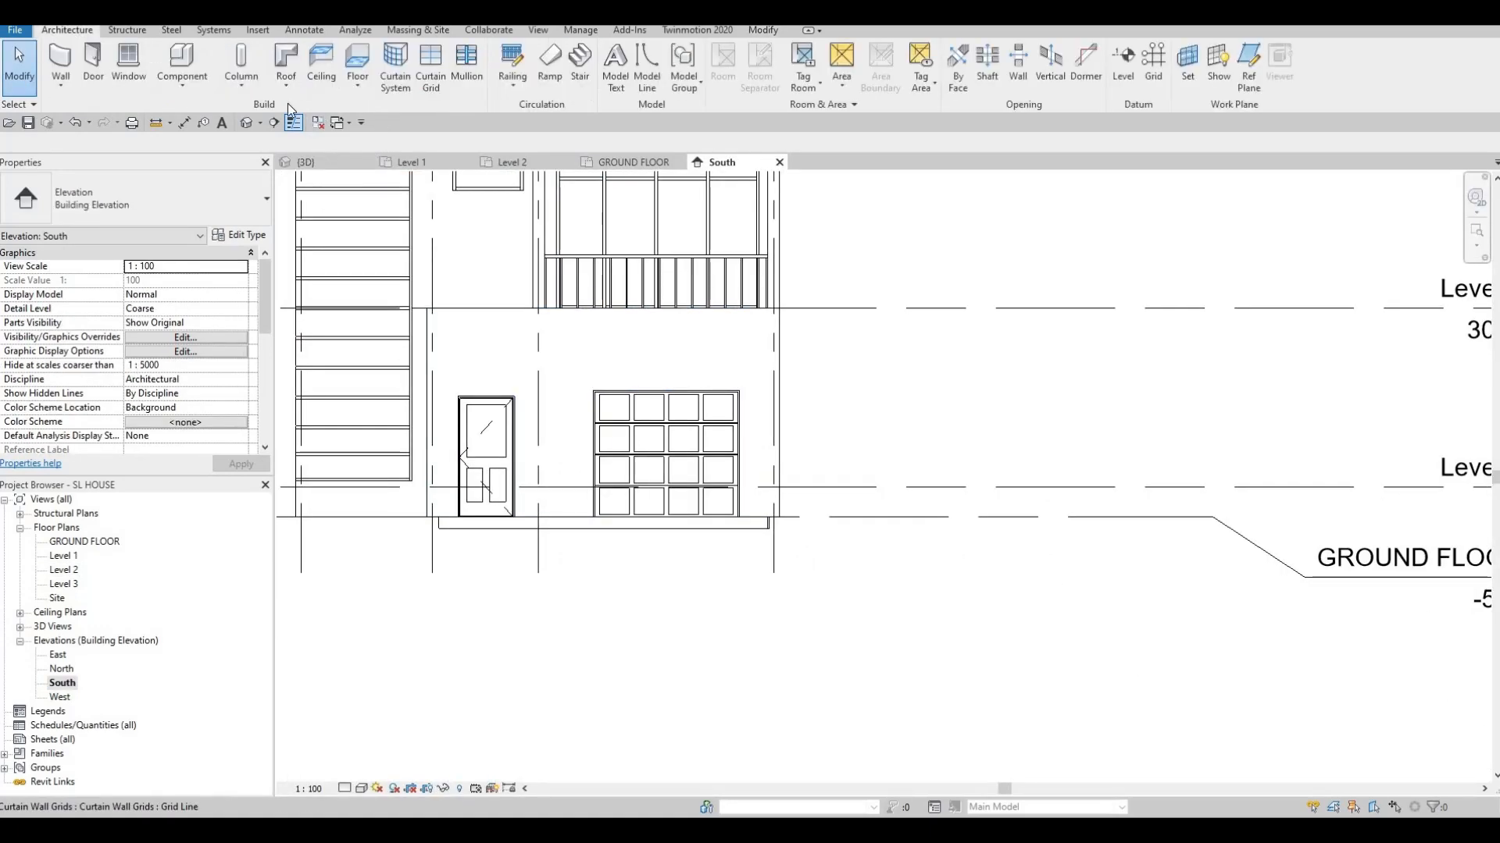
click(190, 90)
click(184, 149)
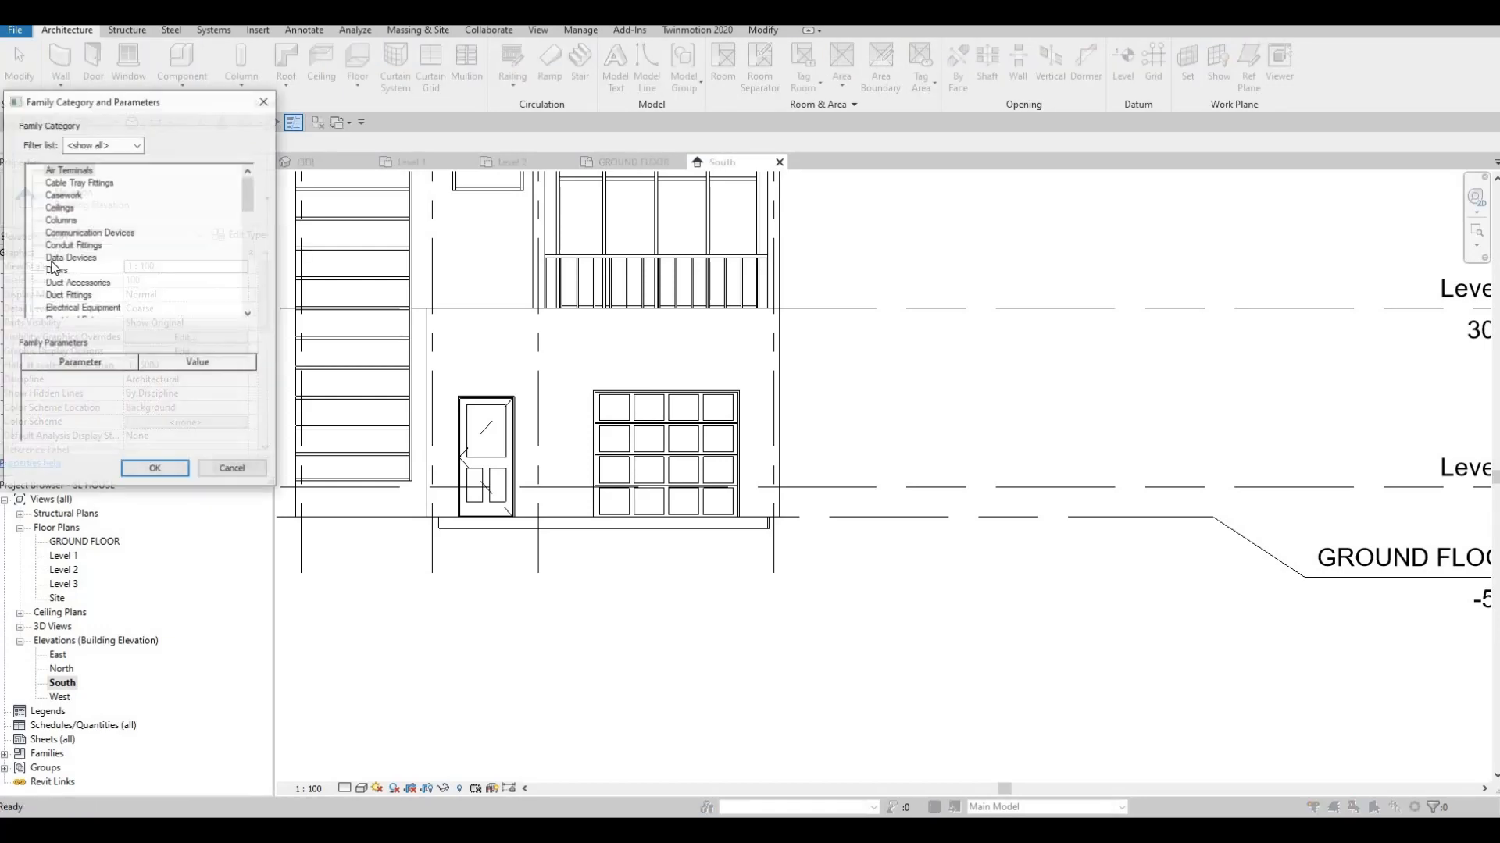
scroll(59, 269, down, 3)
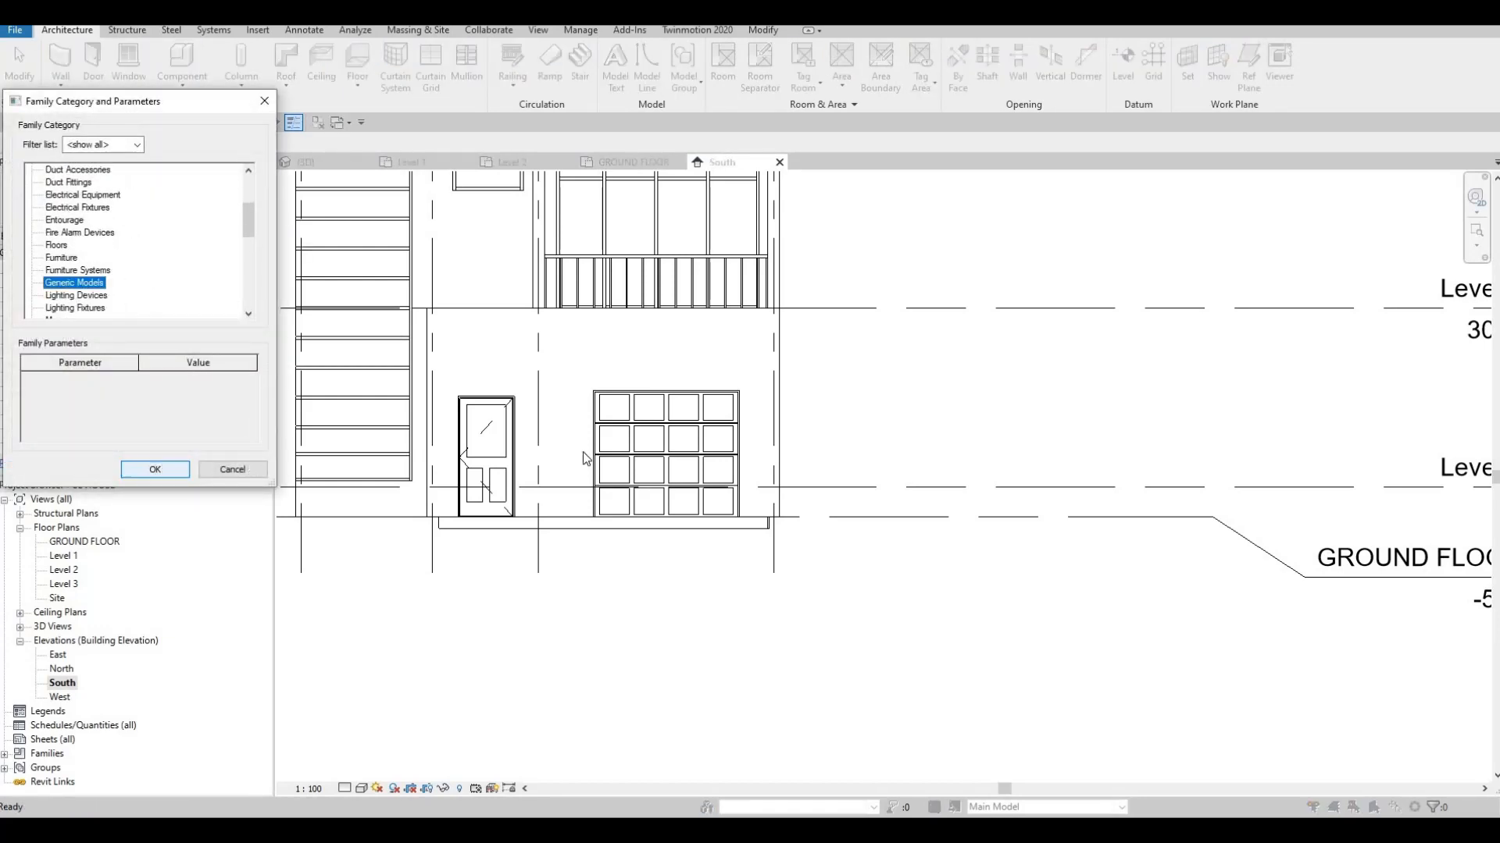
key(Return)
click(783, 398)
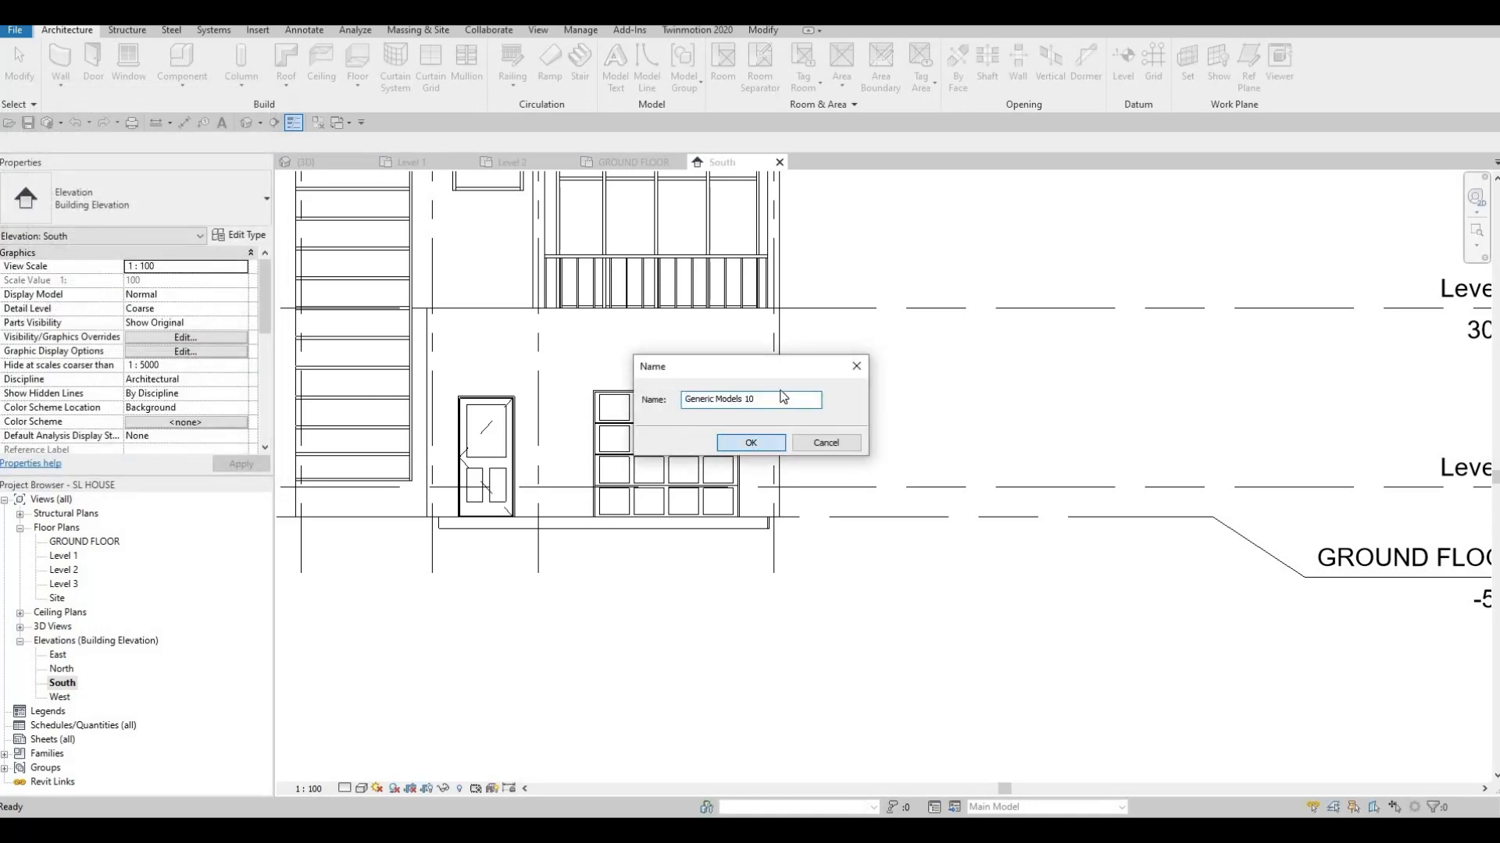
key(Return)
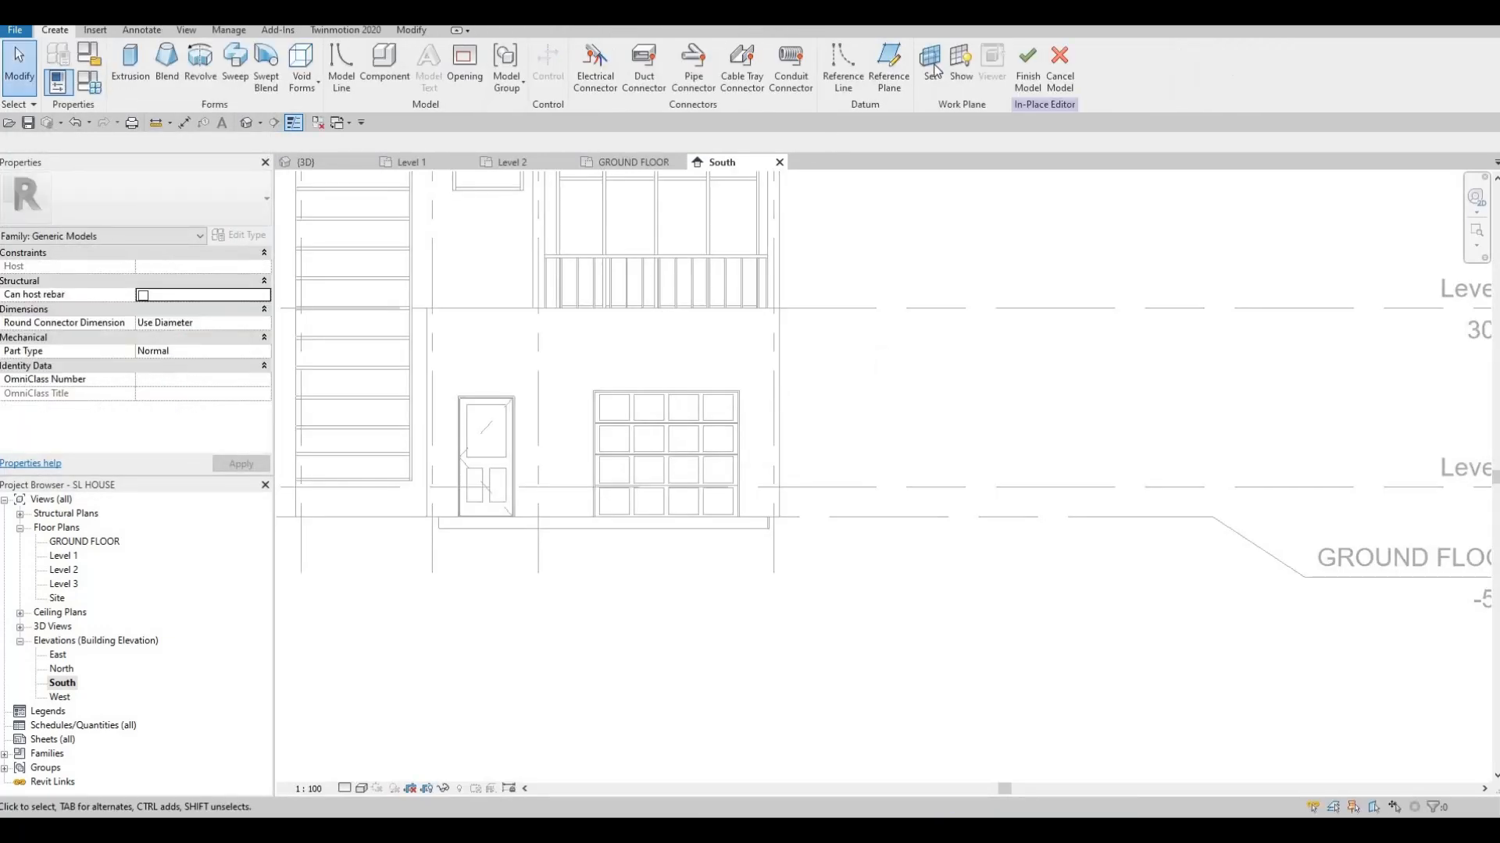
key(Return)
click(536, 349)
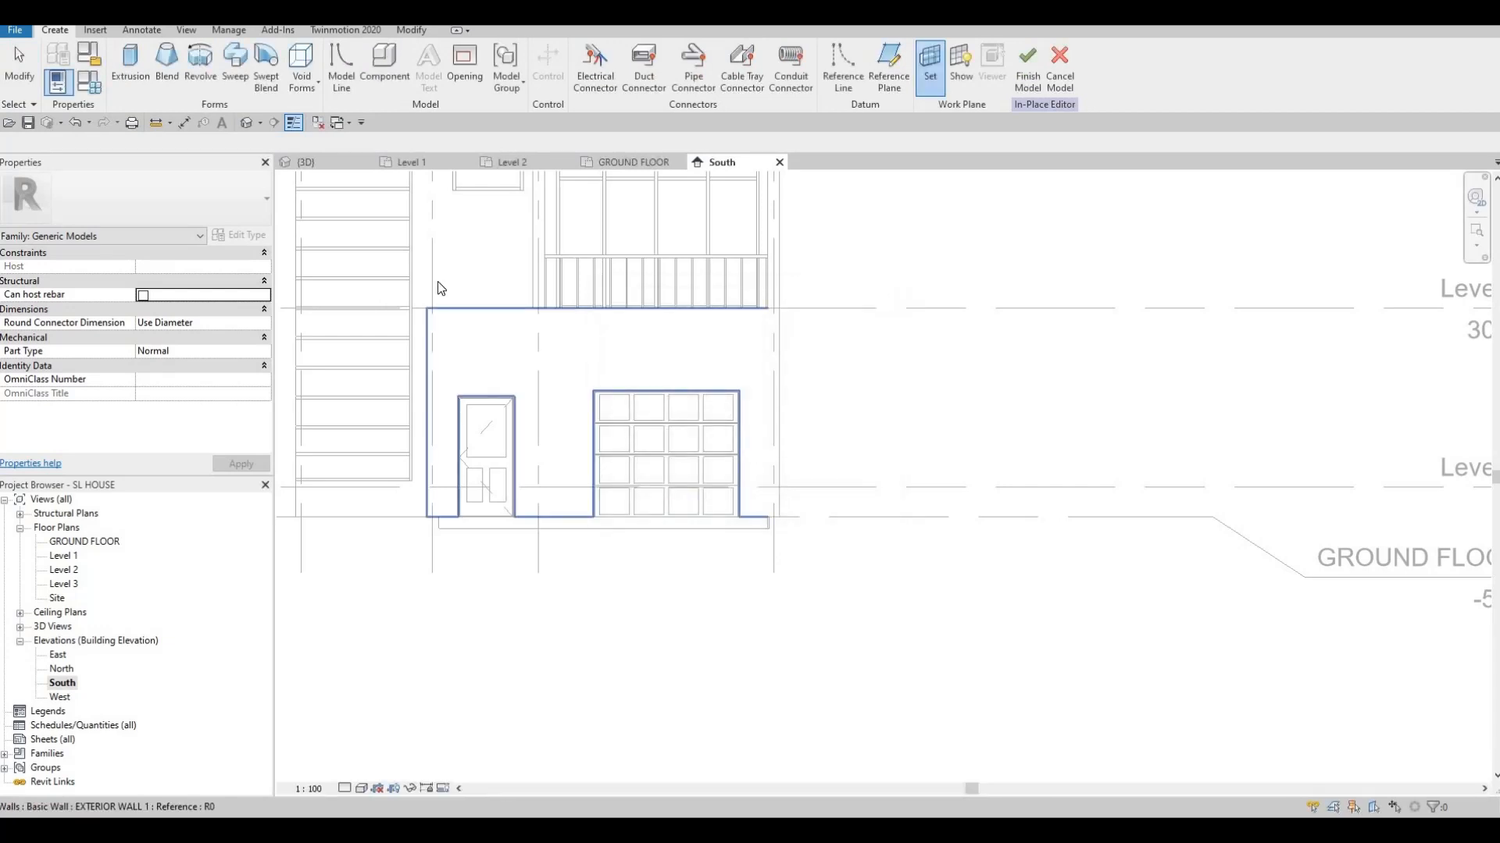
Start an extrusion and pick the entrance wall's top, left and right edges as sketch lines
click(127, 64)
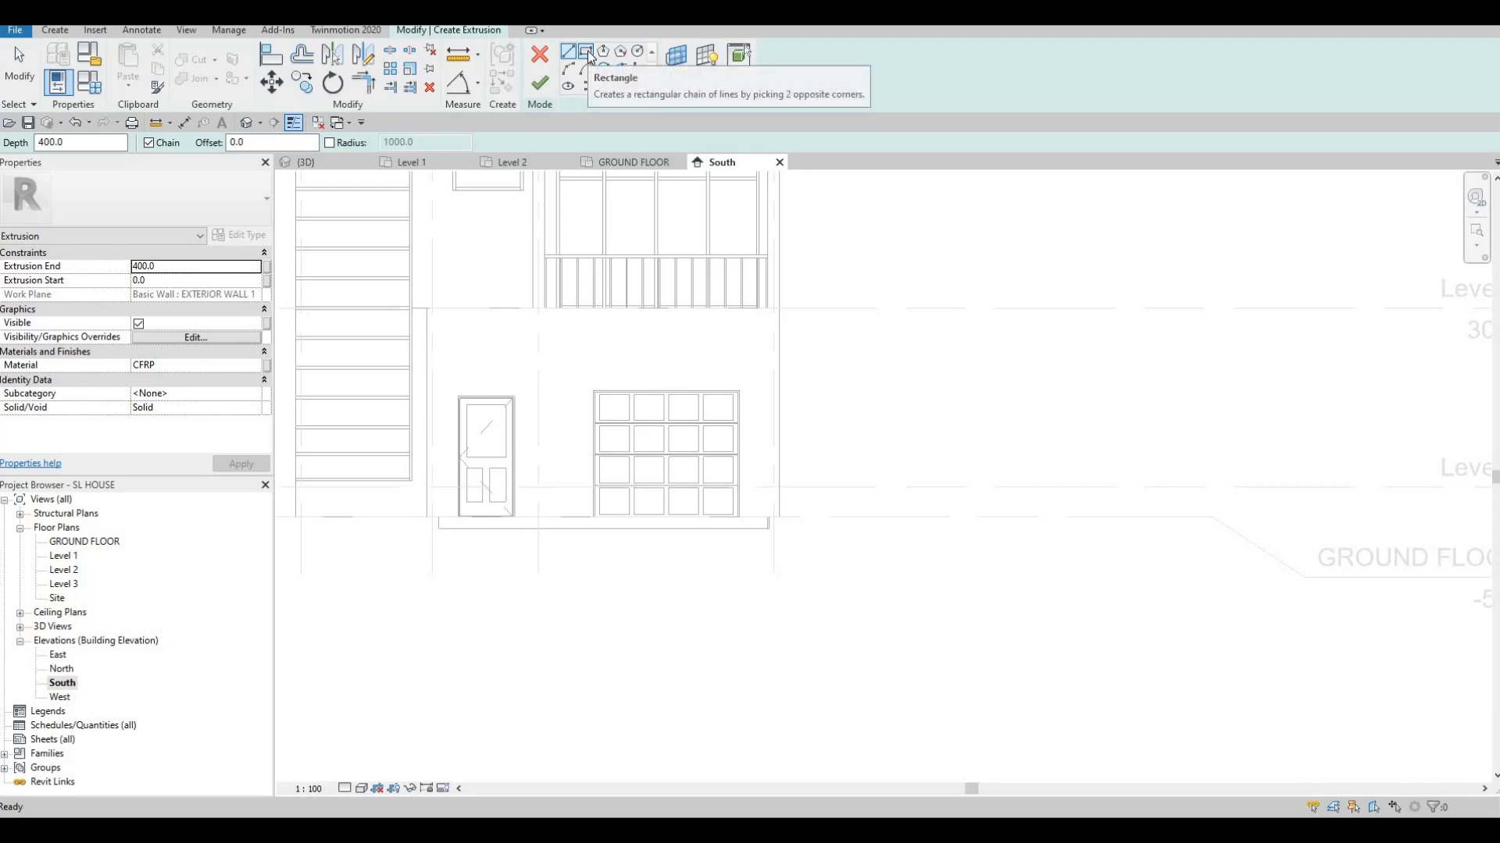
click(603, 86)
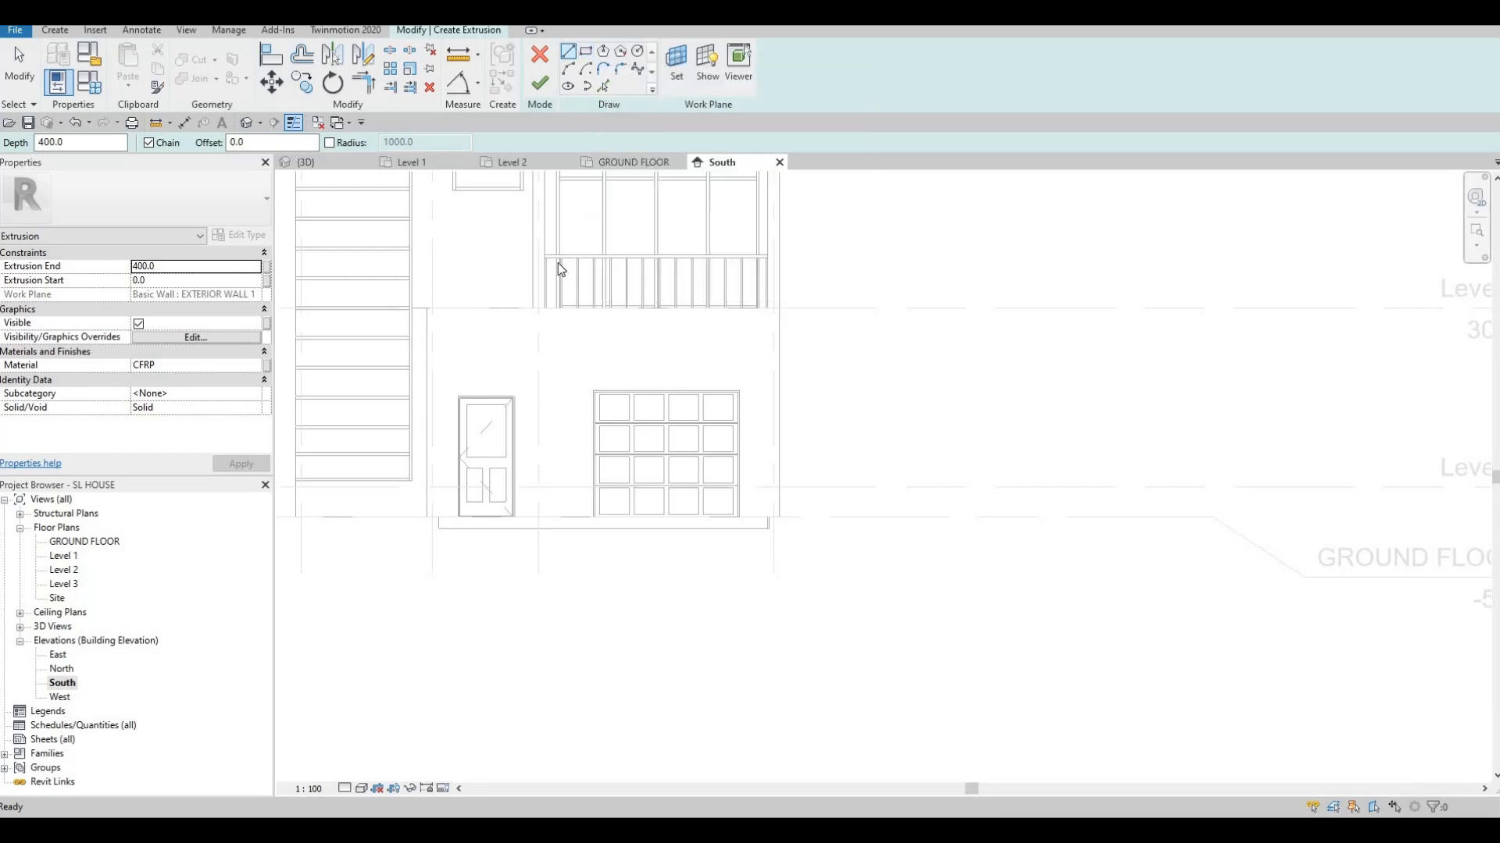
click(495, 309)
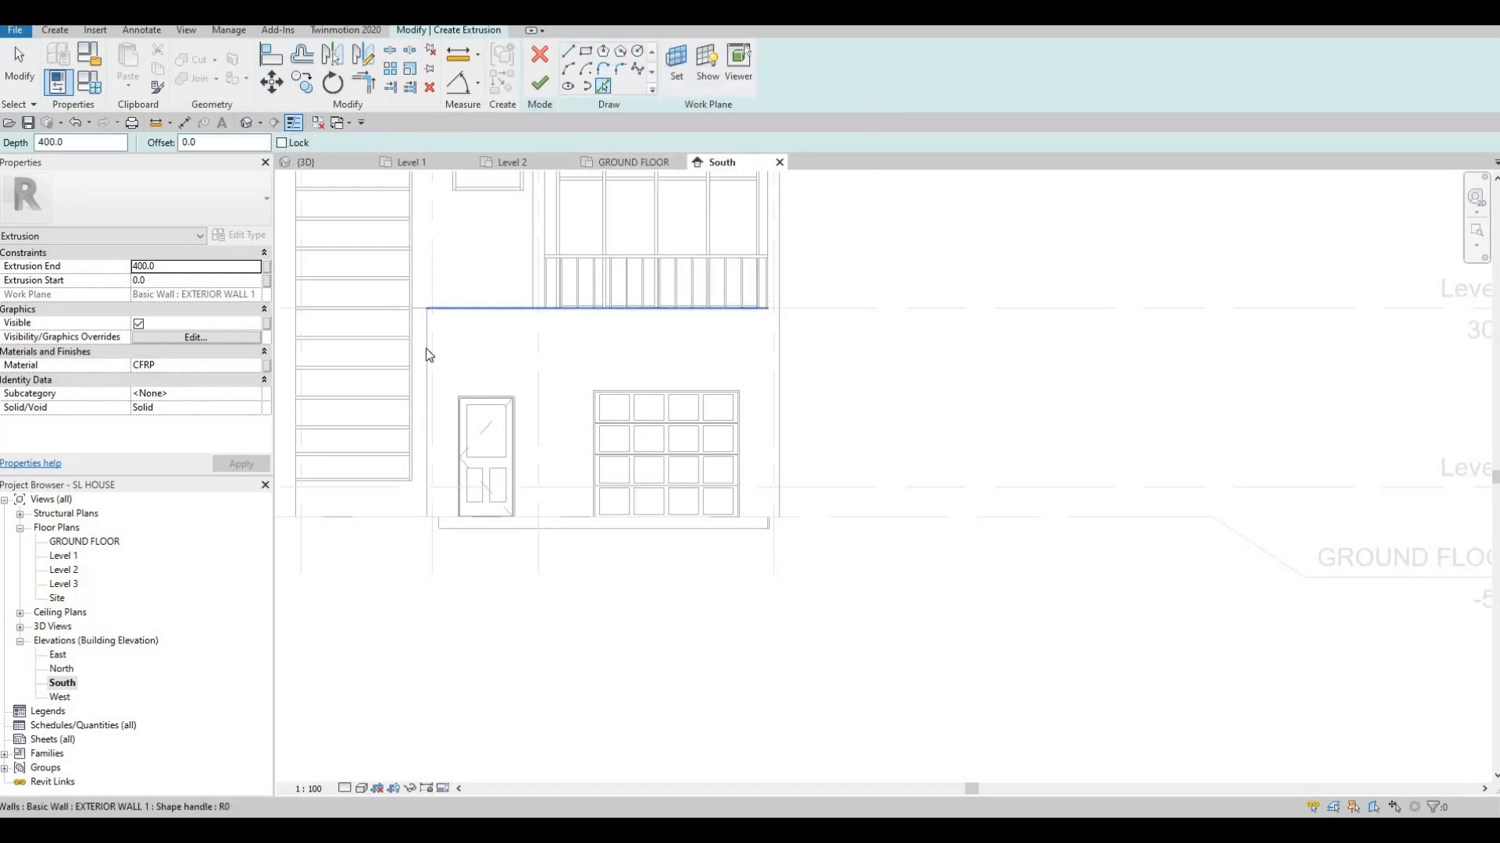
click(426, 348)
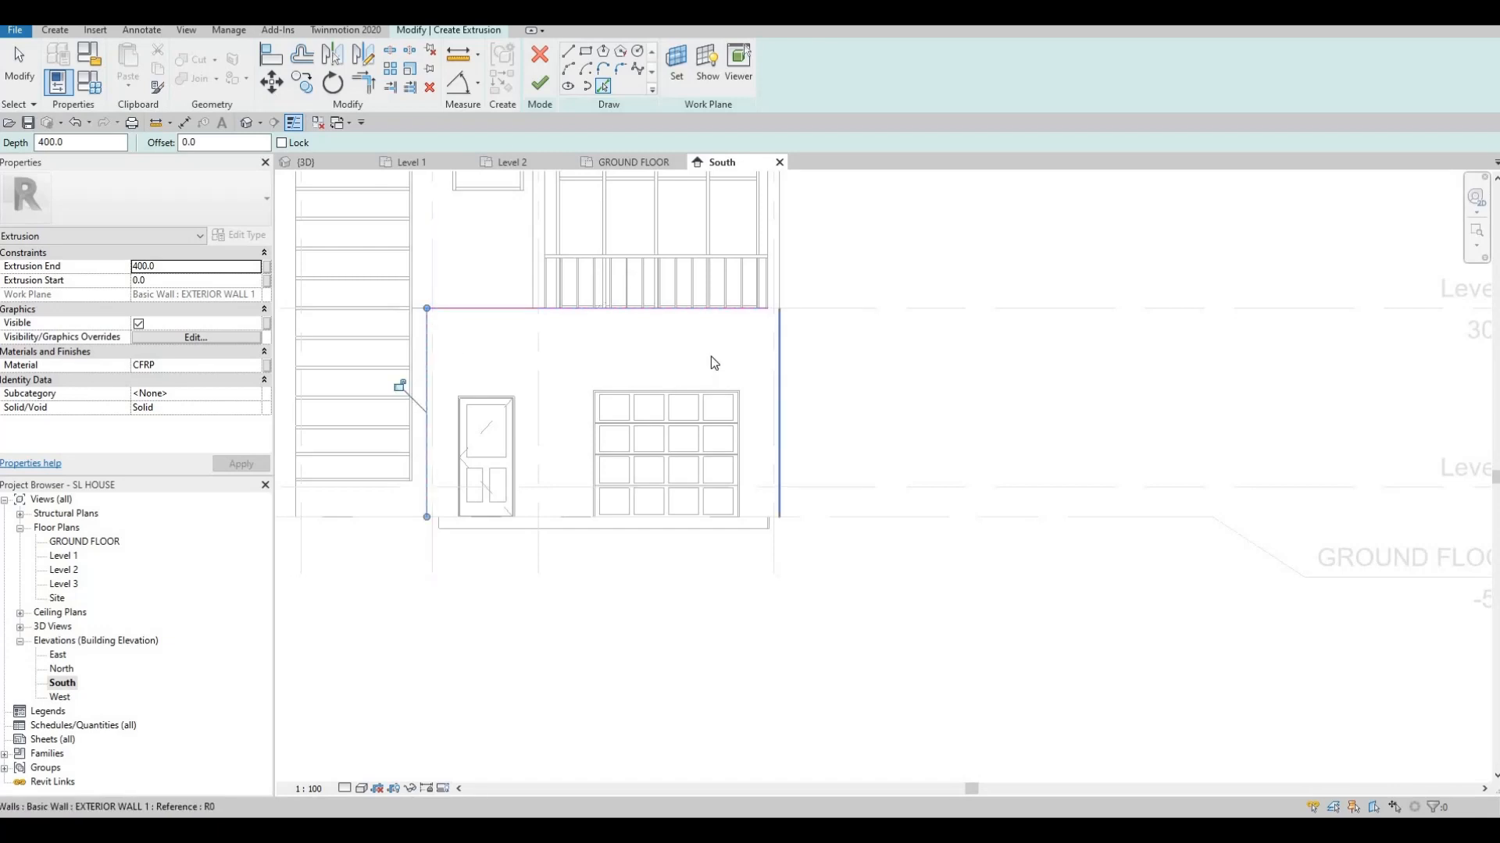
click(780, 363)
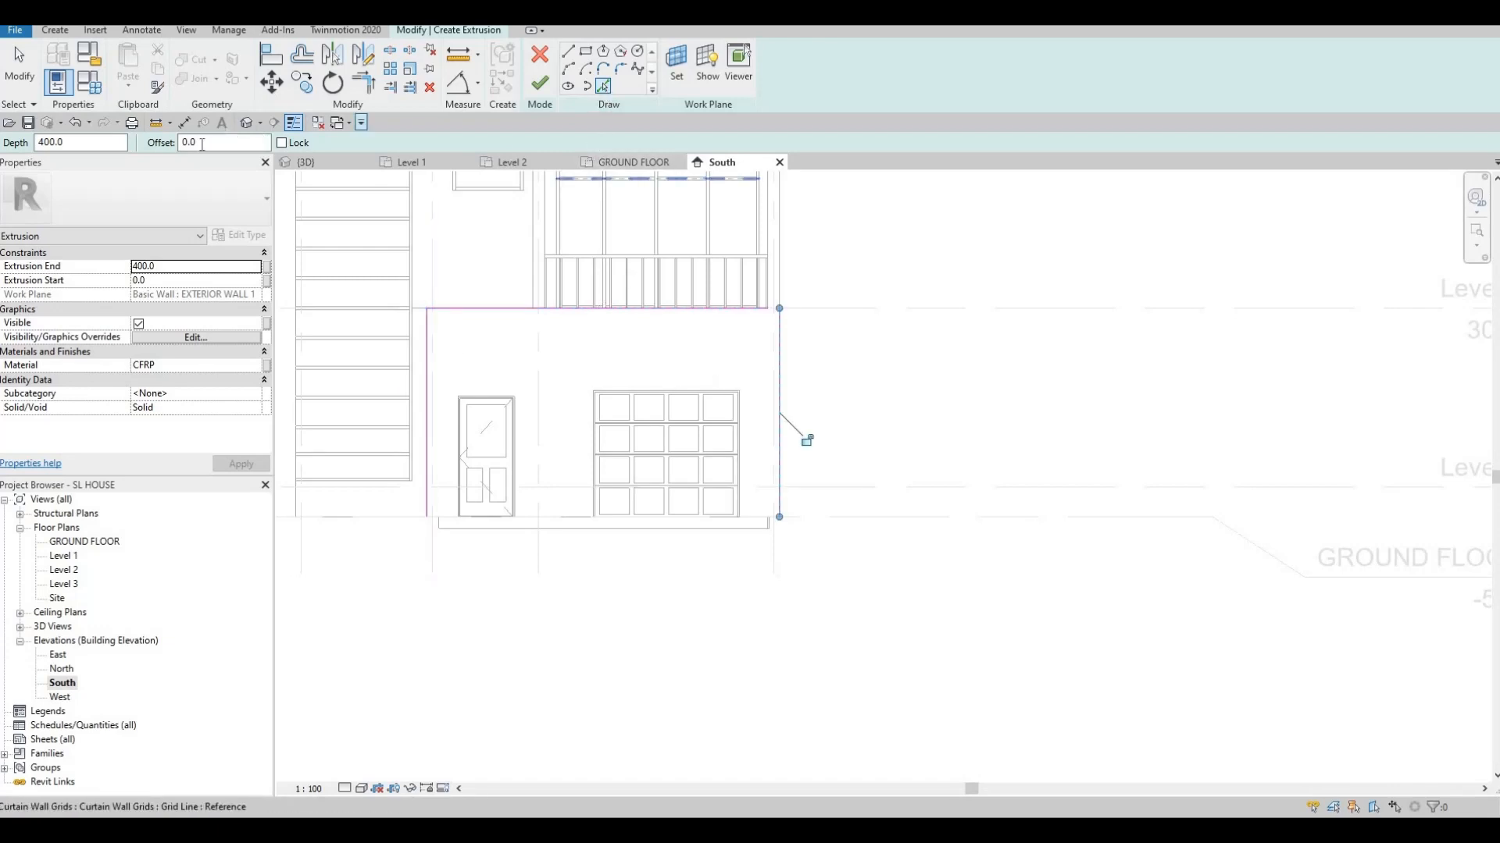
Add sketch lines offset 200 inside the left, top and right edges
text(20)
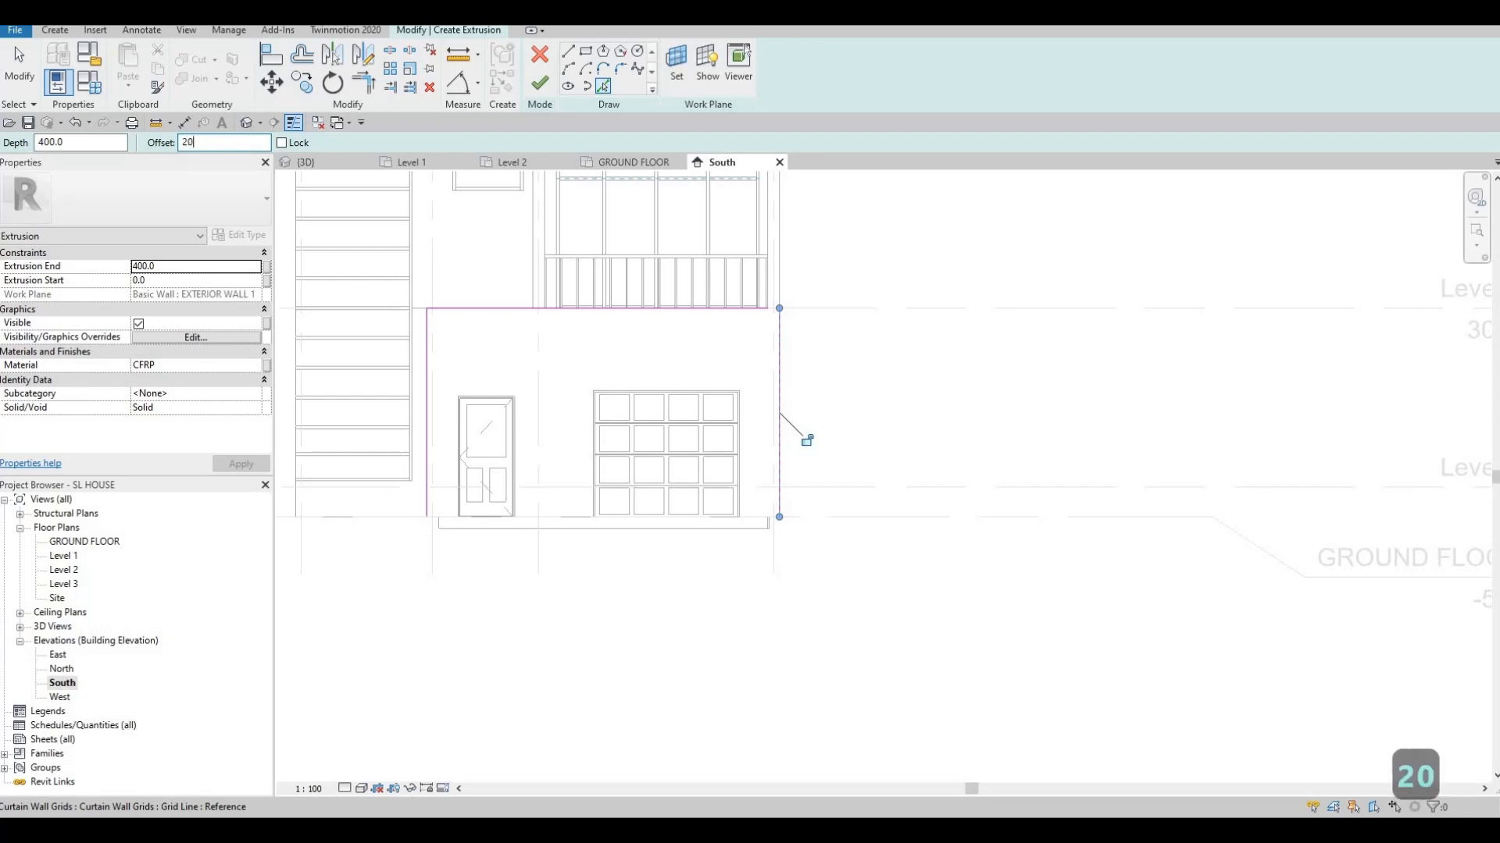
text(0)
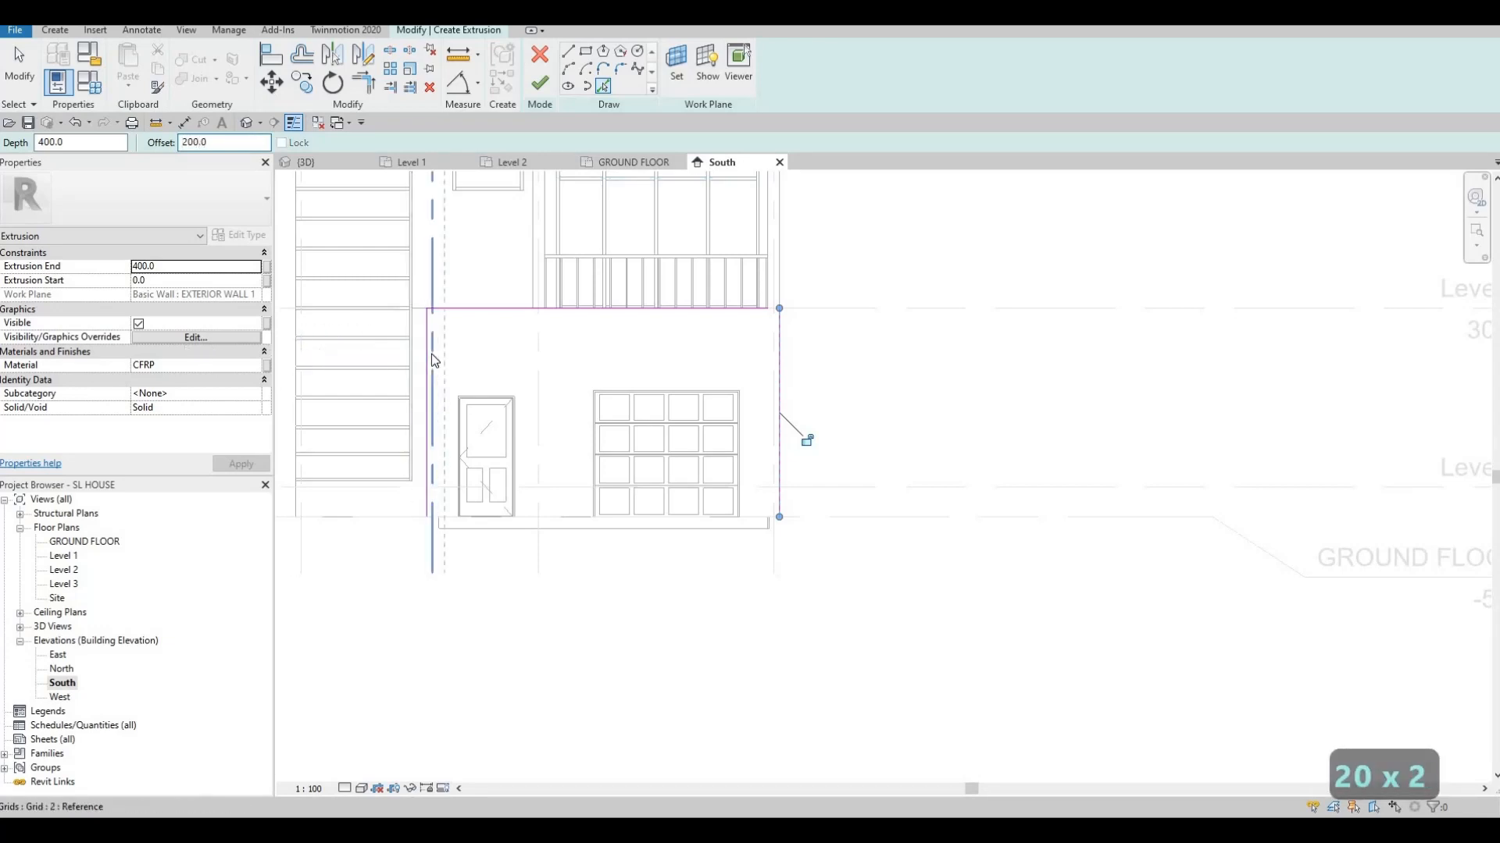
click(499, 321)
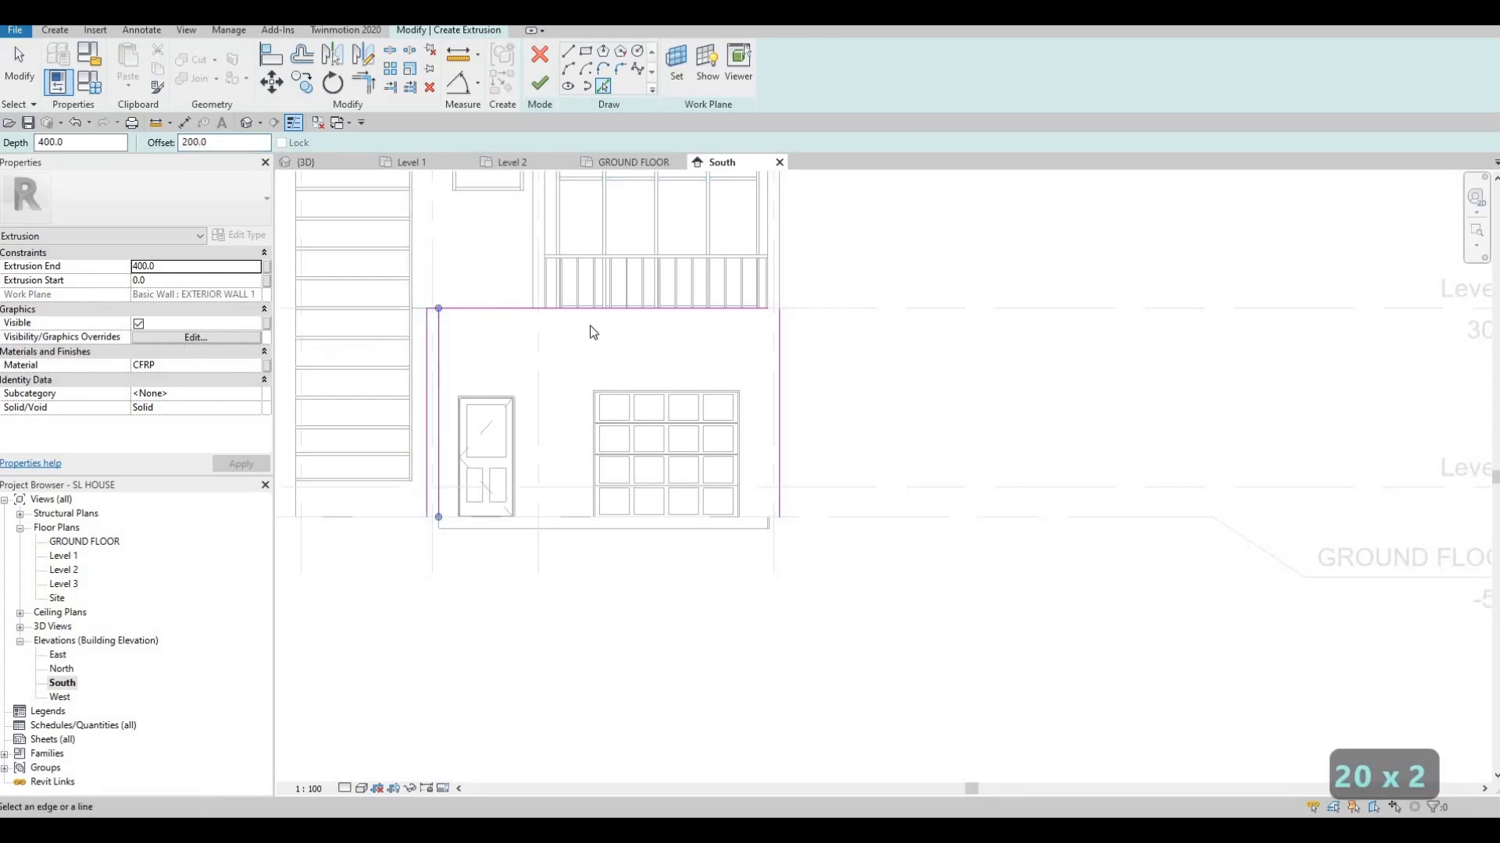
click(771, 381)
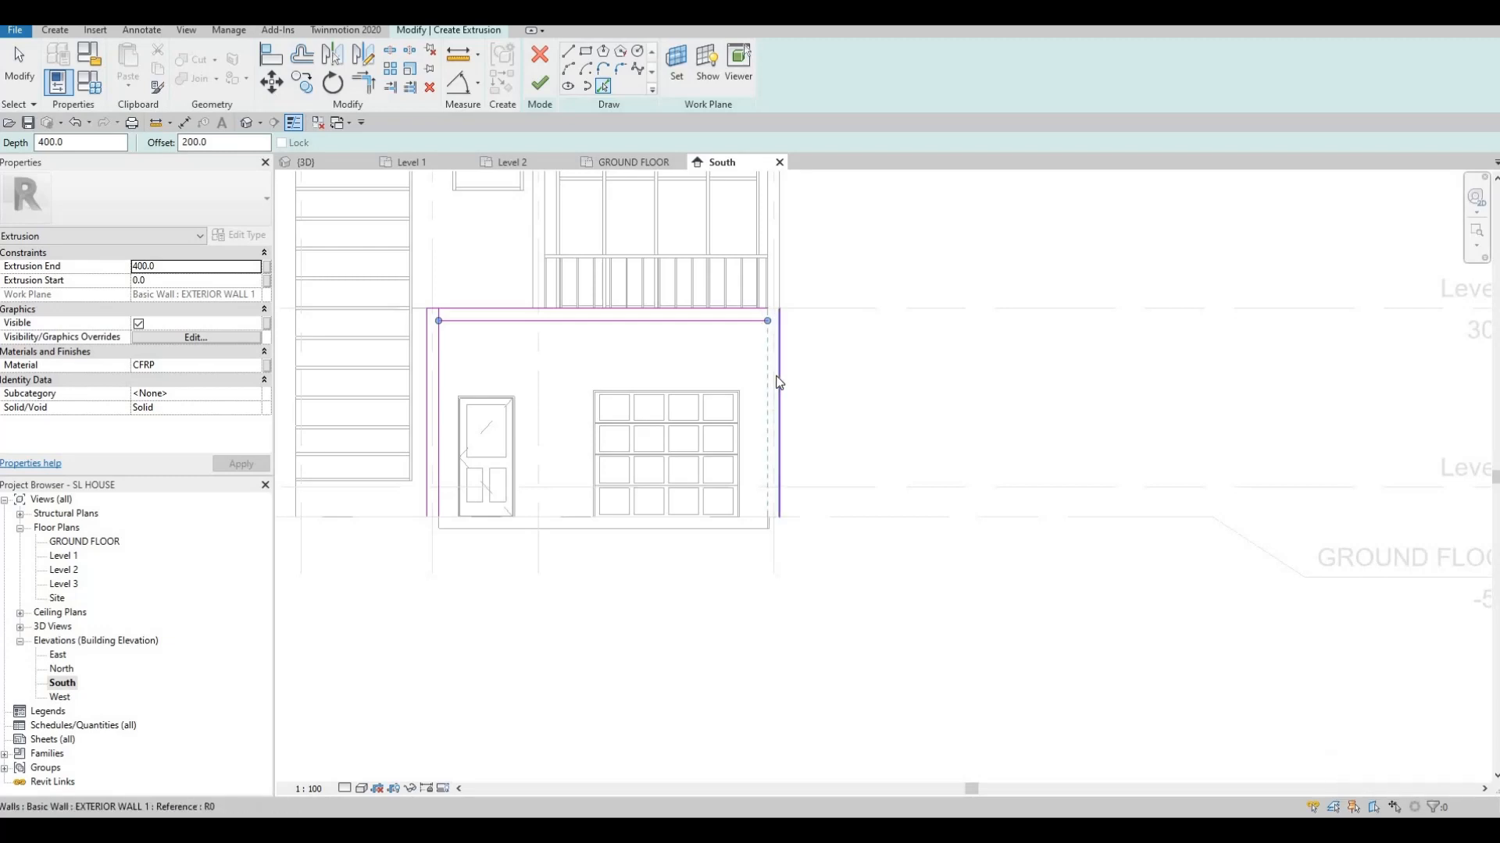
click(773, 387)
middle_drag(704, 476, 714, 453)
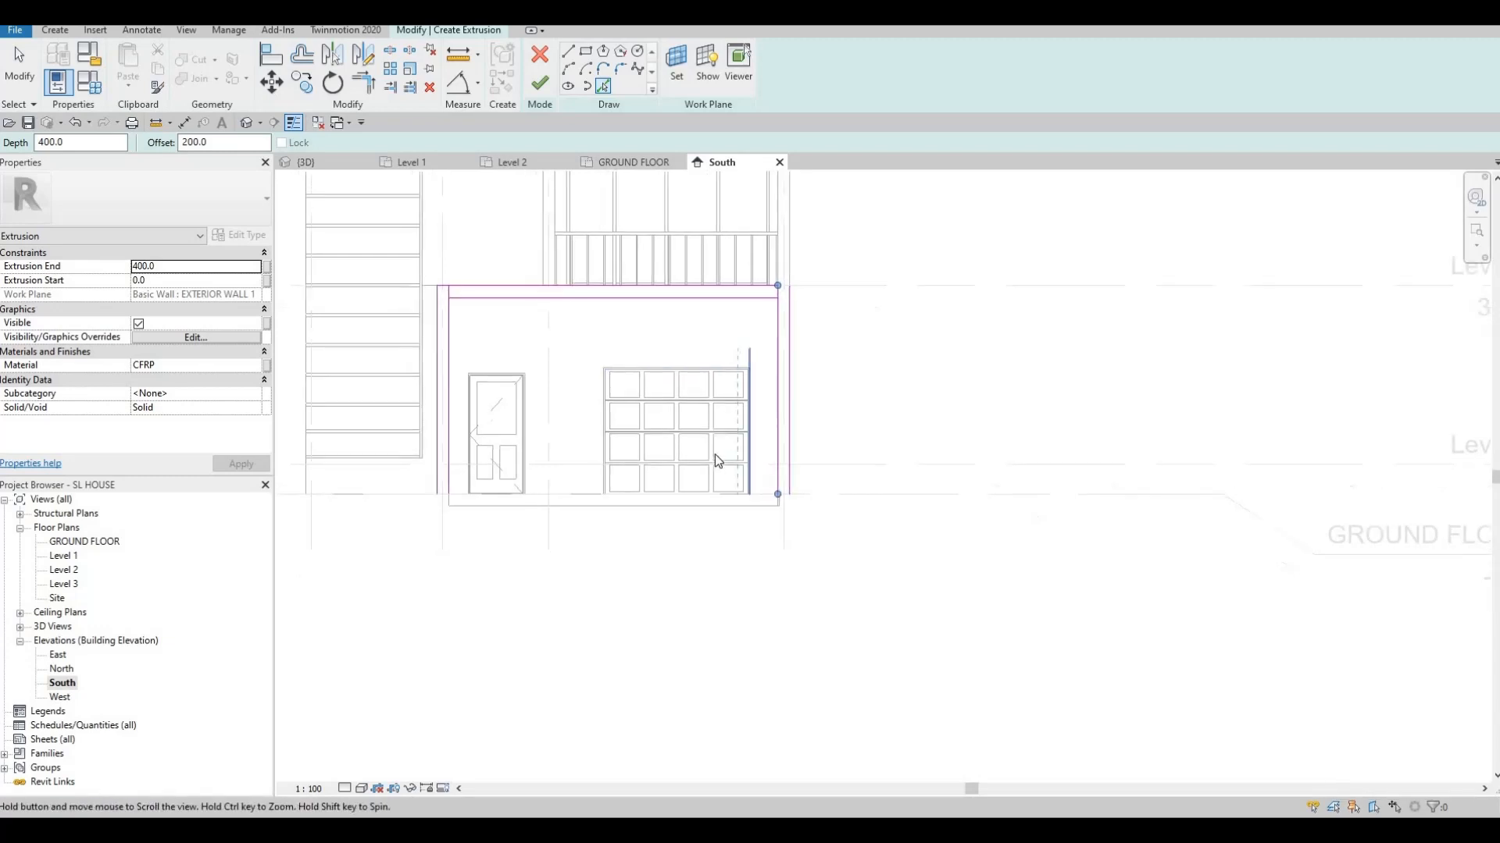
key(Escape)
key(Escape)
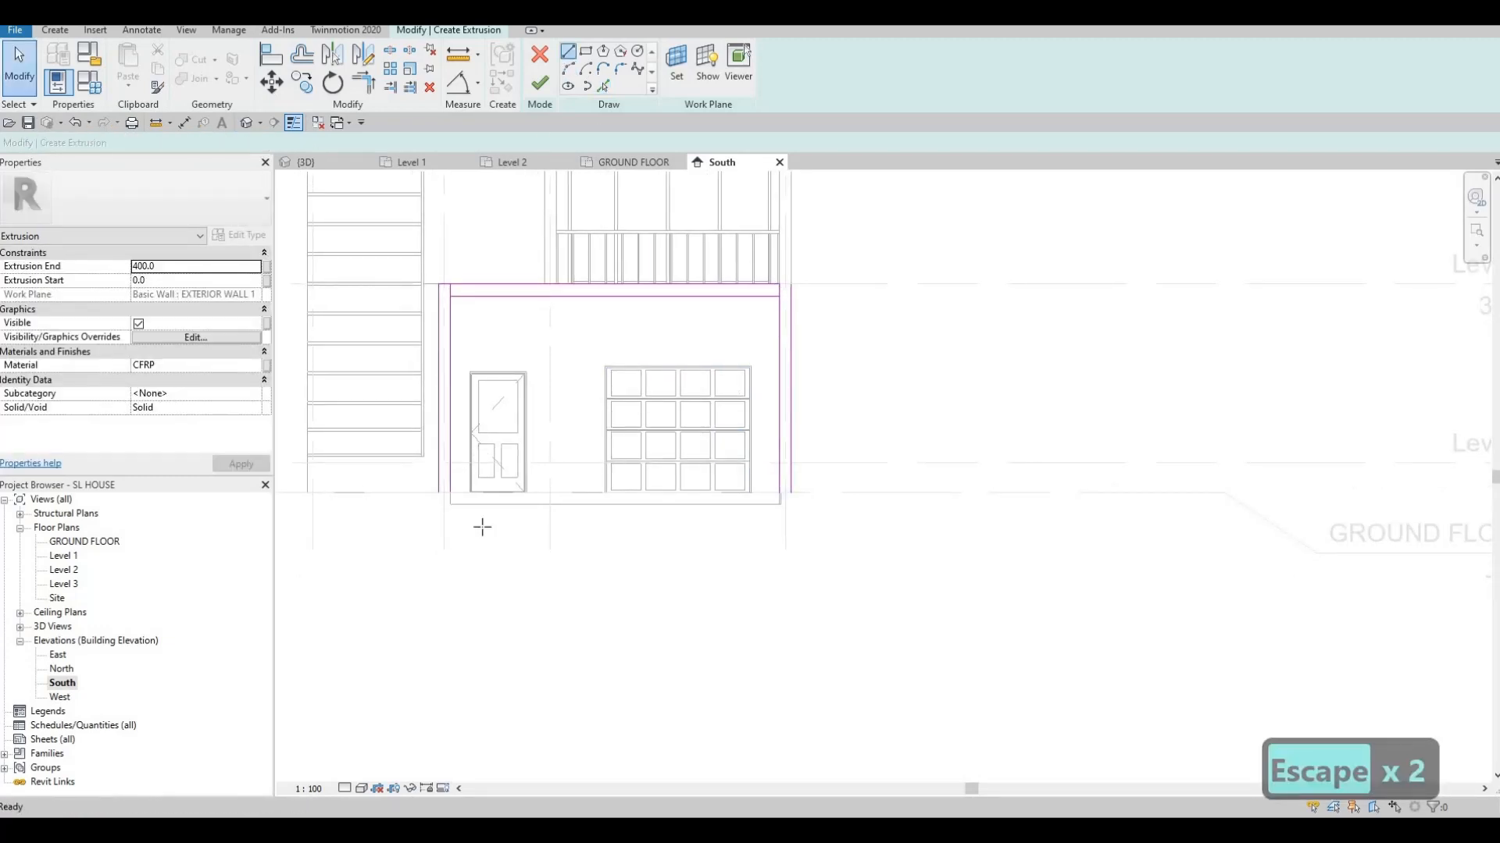
Draw short lines closing the bottoms of the left and right frame strips
key(l)
key(i)
scroll(412, 495, up, 3)
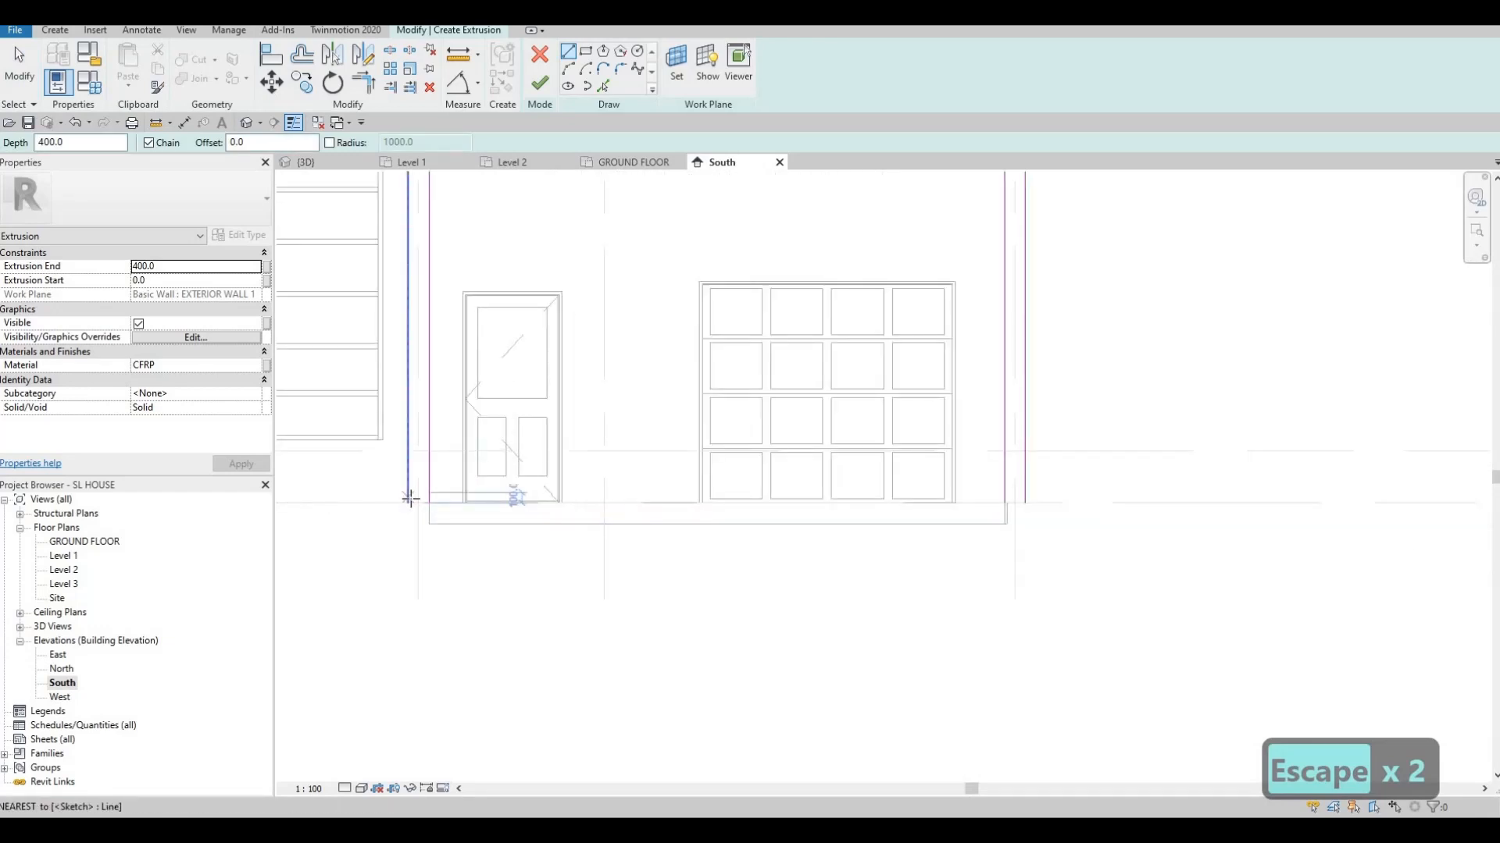
click(408, 502)
click(427, 501)
scroll(448, 461, down, 1)
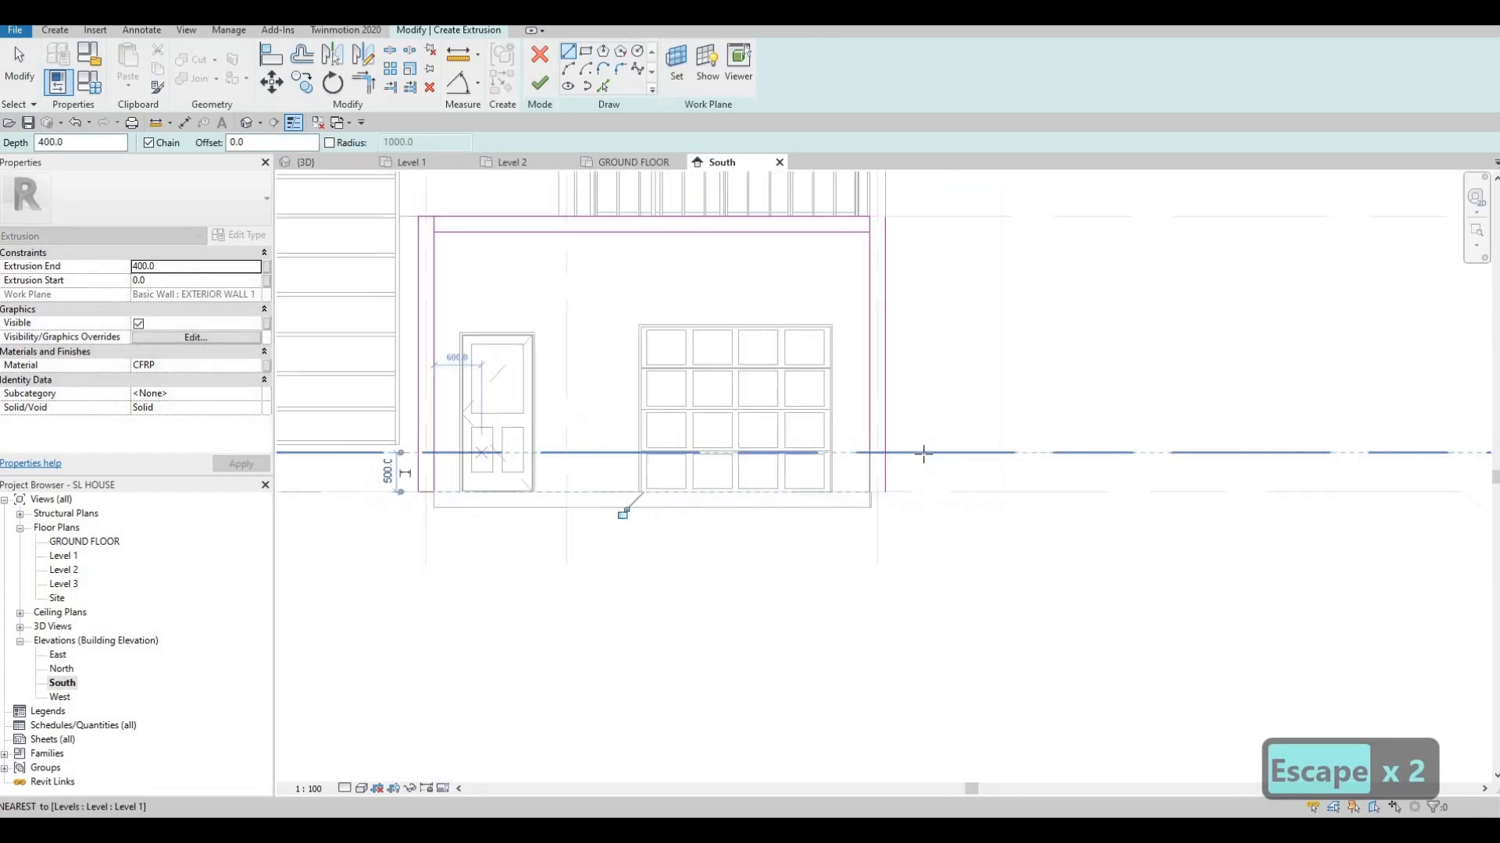
scroll(882, 491, up, 3)
click(863, 512)
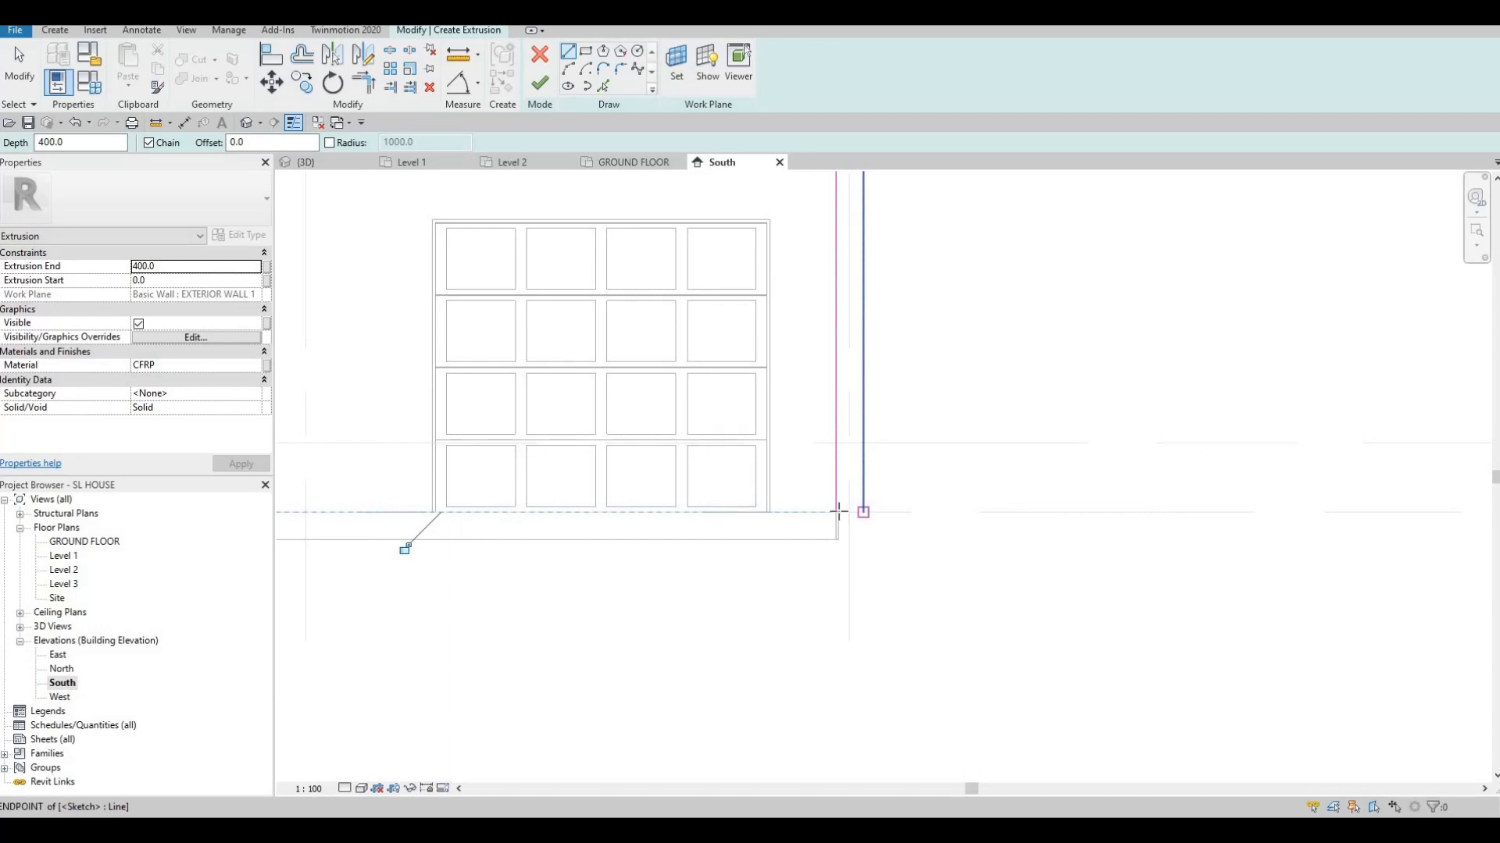
click(836, 511)
scroll(794, 468, down, 4)
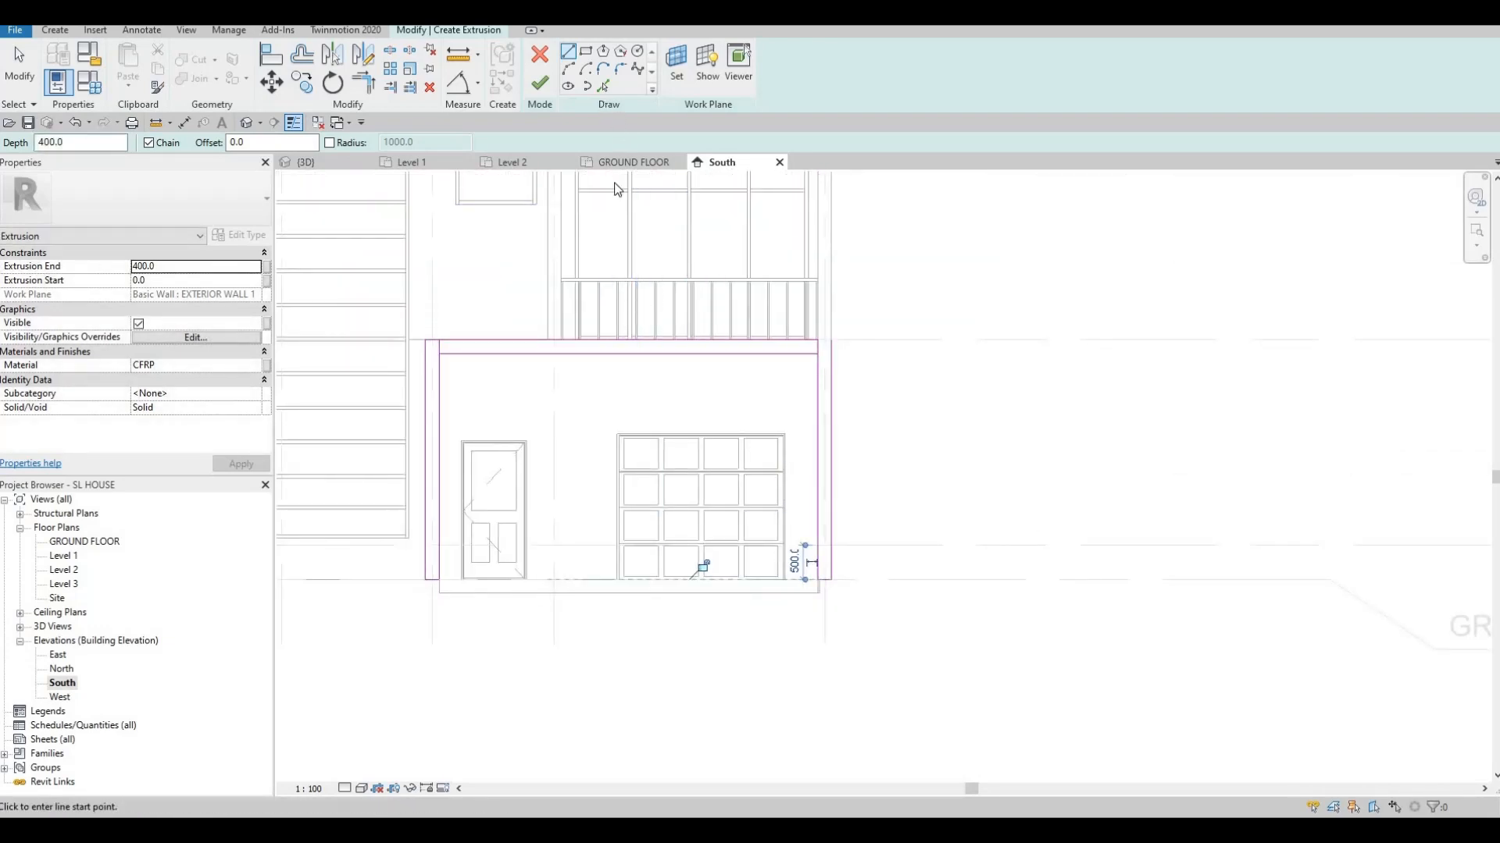
scroll(773, 414, up, 2)
key(Escape)
key(Escape)
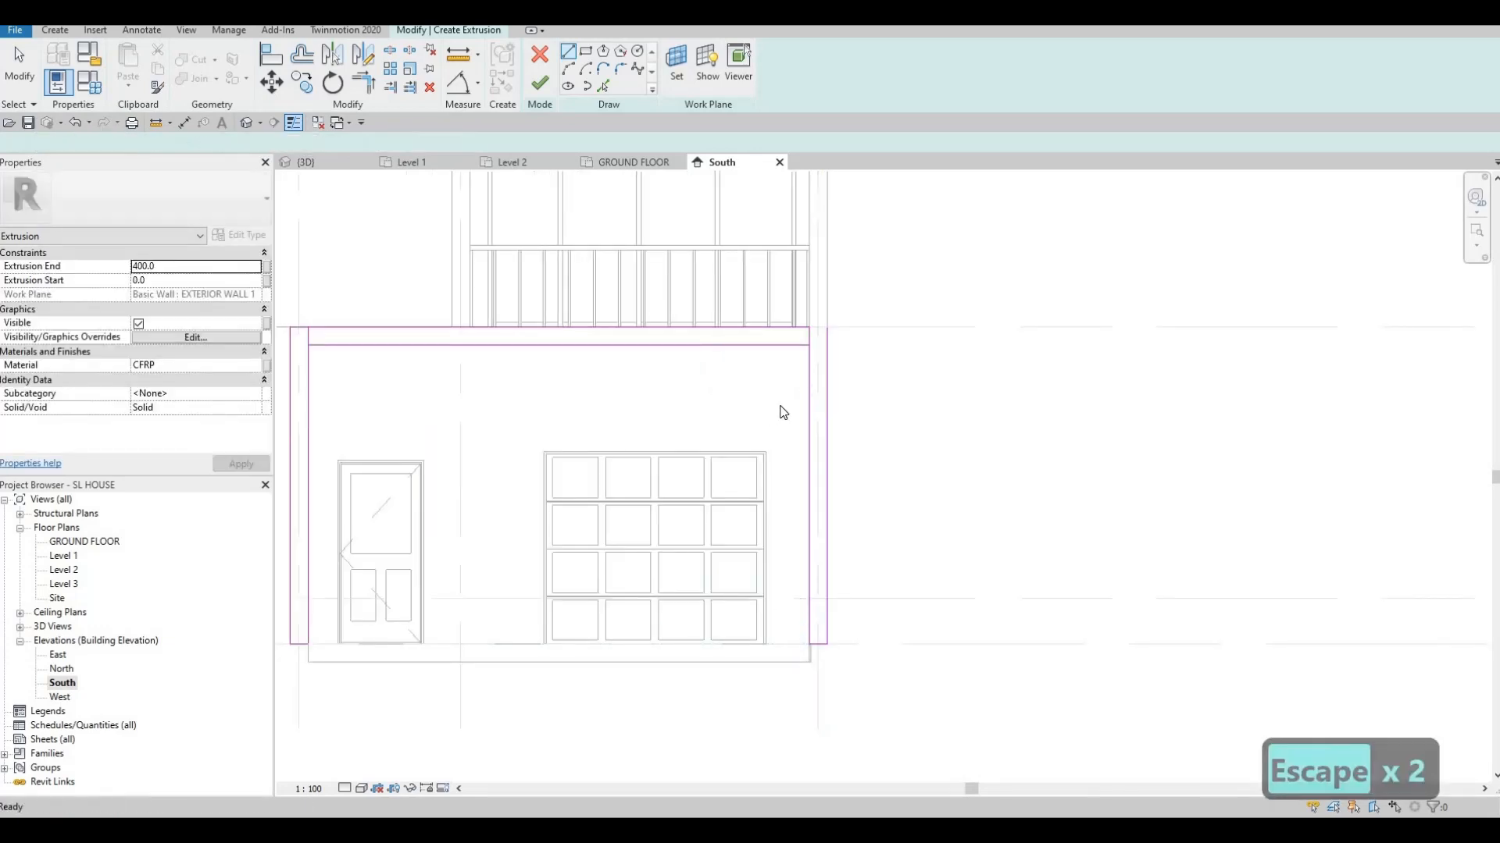
Trim the inner top, left and right lines into clean corners
key(t)
key(r)
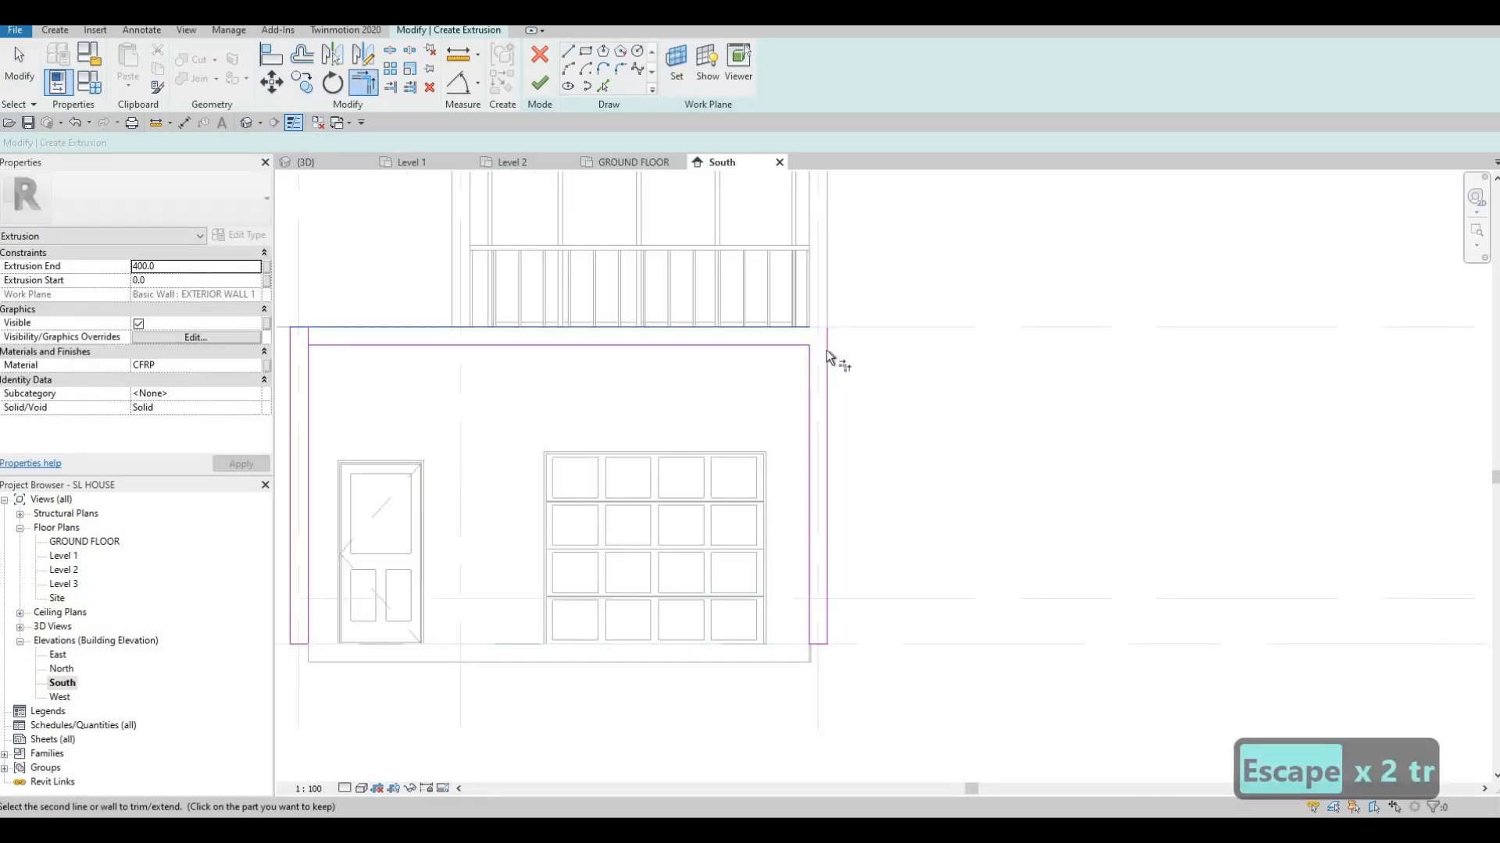
click(826, 350)
click(349, 331)
click(348, 344)
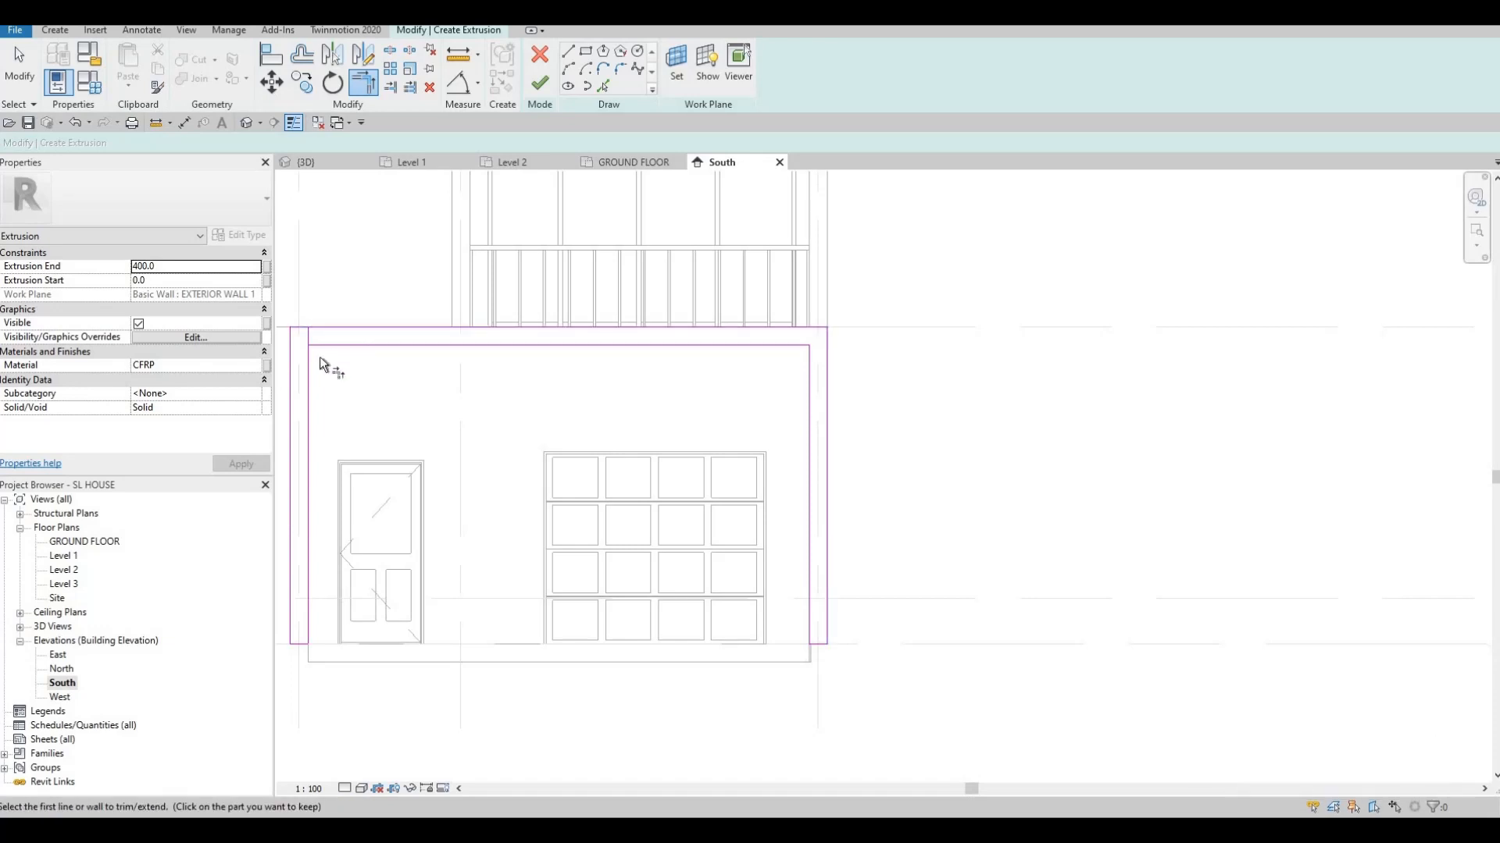
click(309, 364)
scroll(738, 356, down, 4)
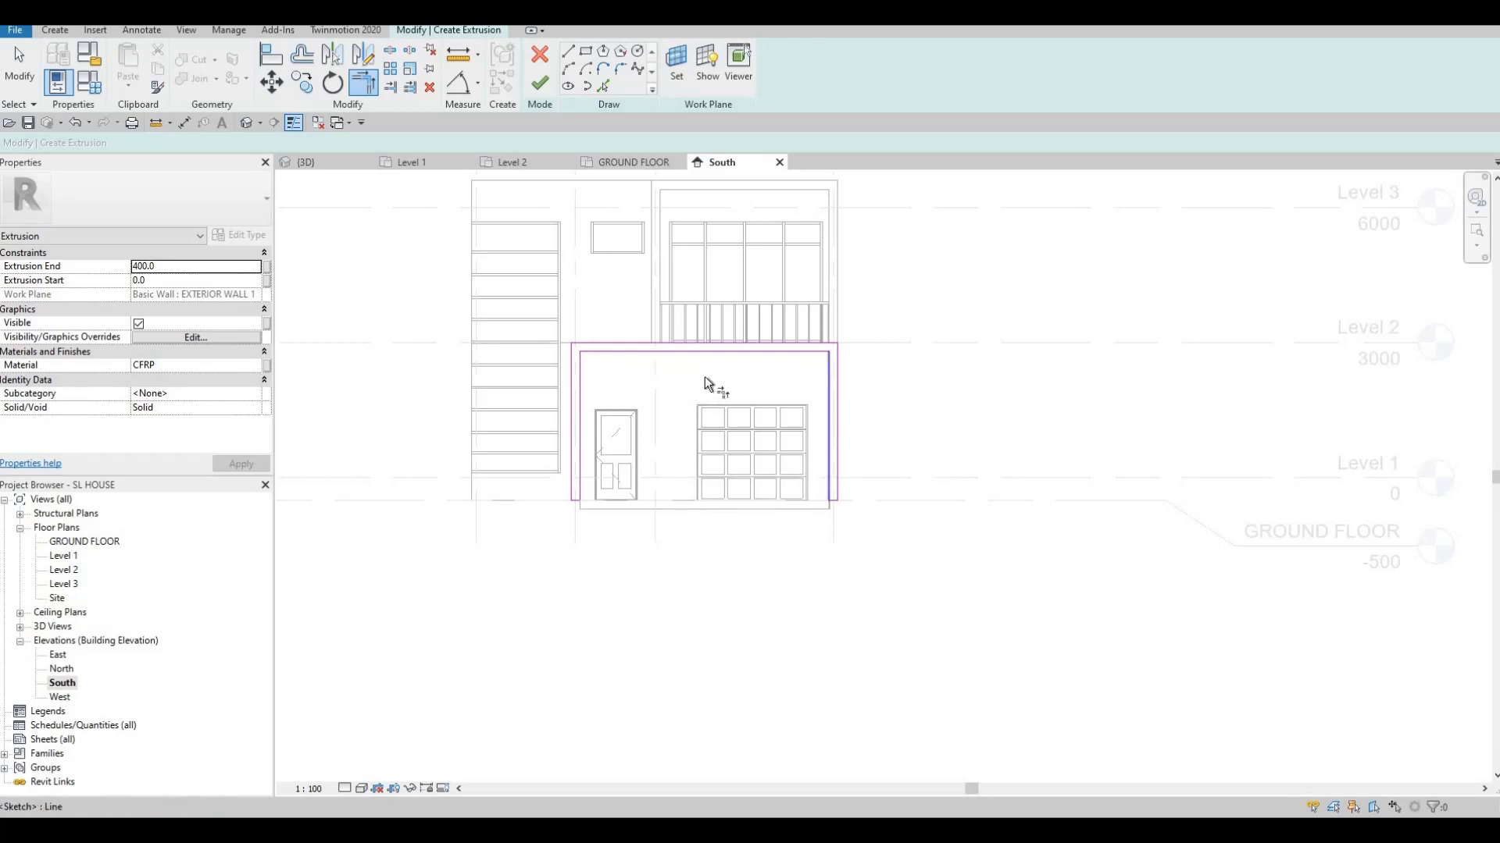
middle_drag(739, 482, 783, 500)
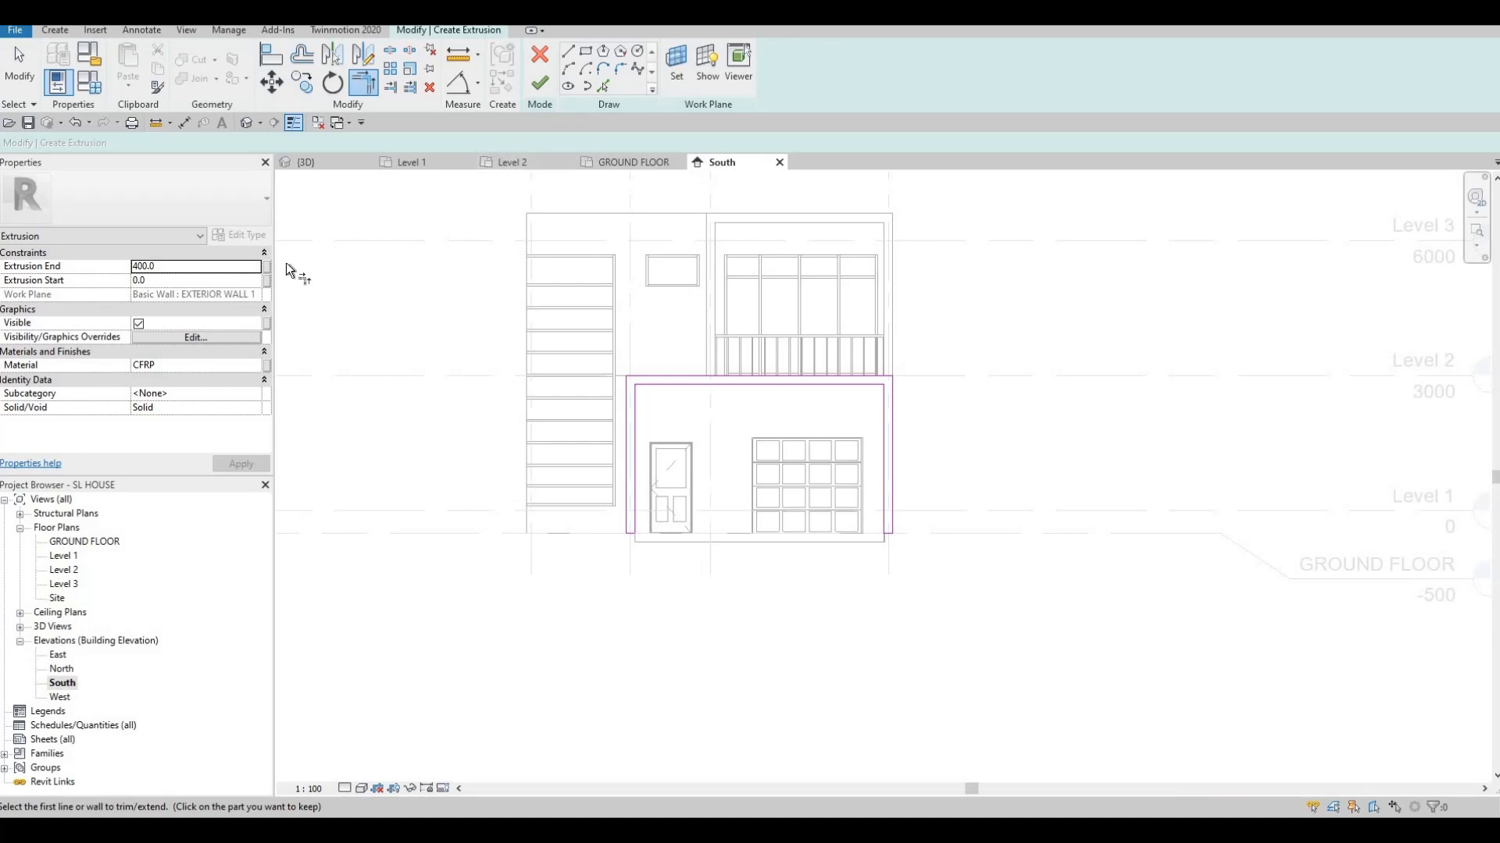
Confirm the frame's material is CFRP and finish the extrusion sketch
click(231, 366)
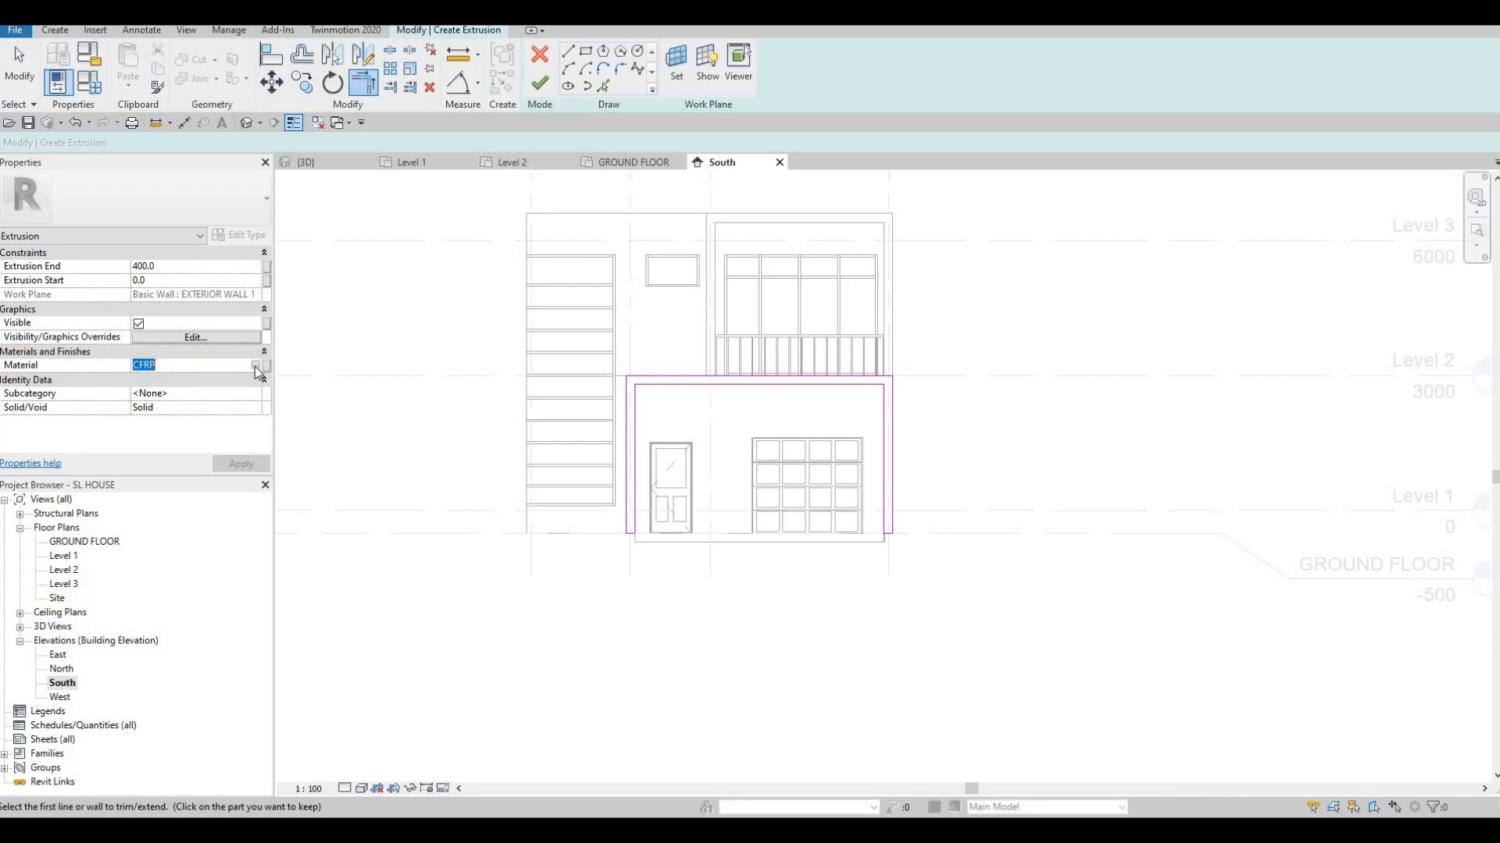
click(257, 366)
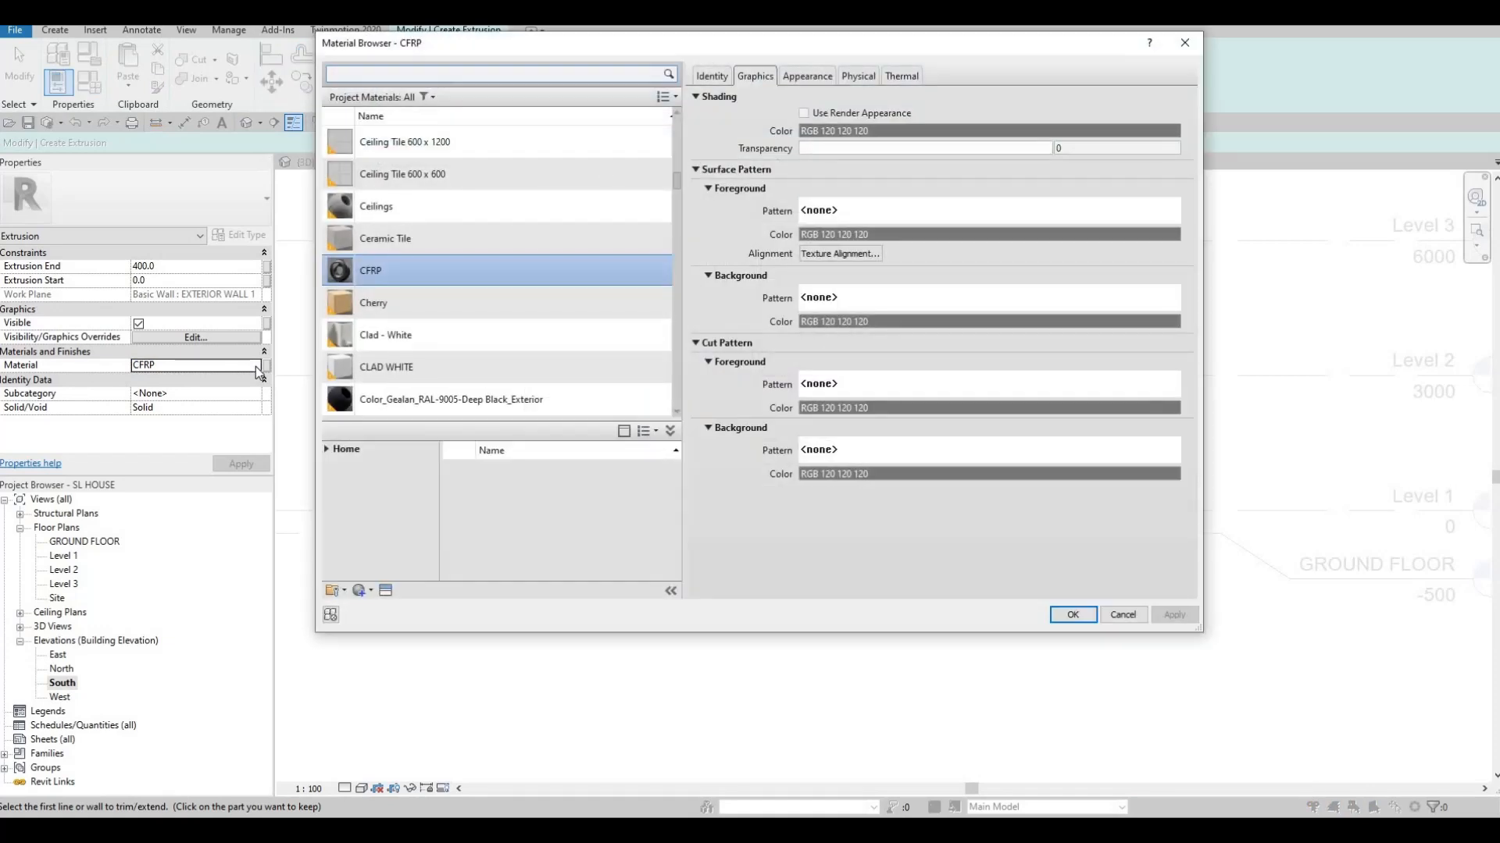
key(Escape)
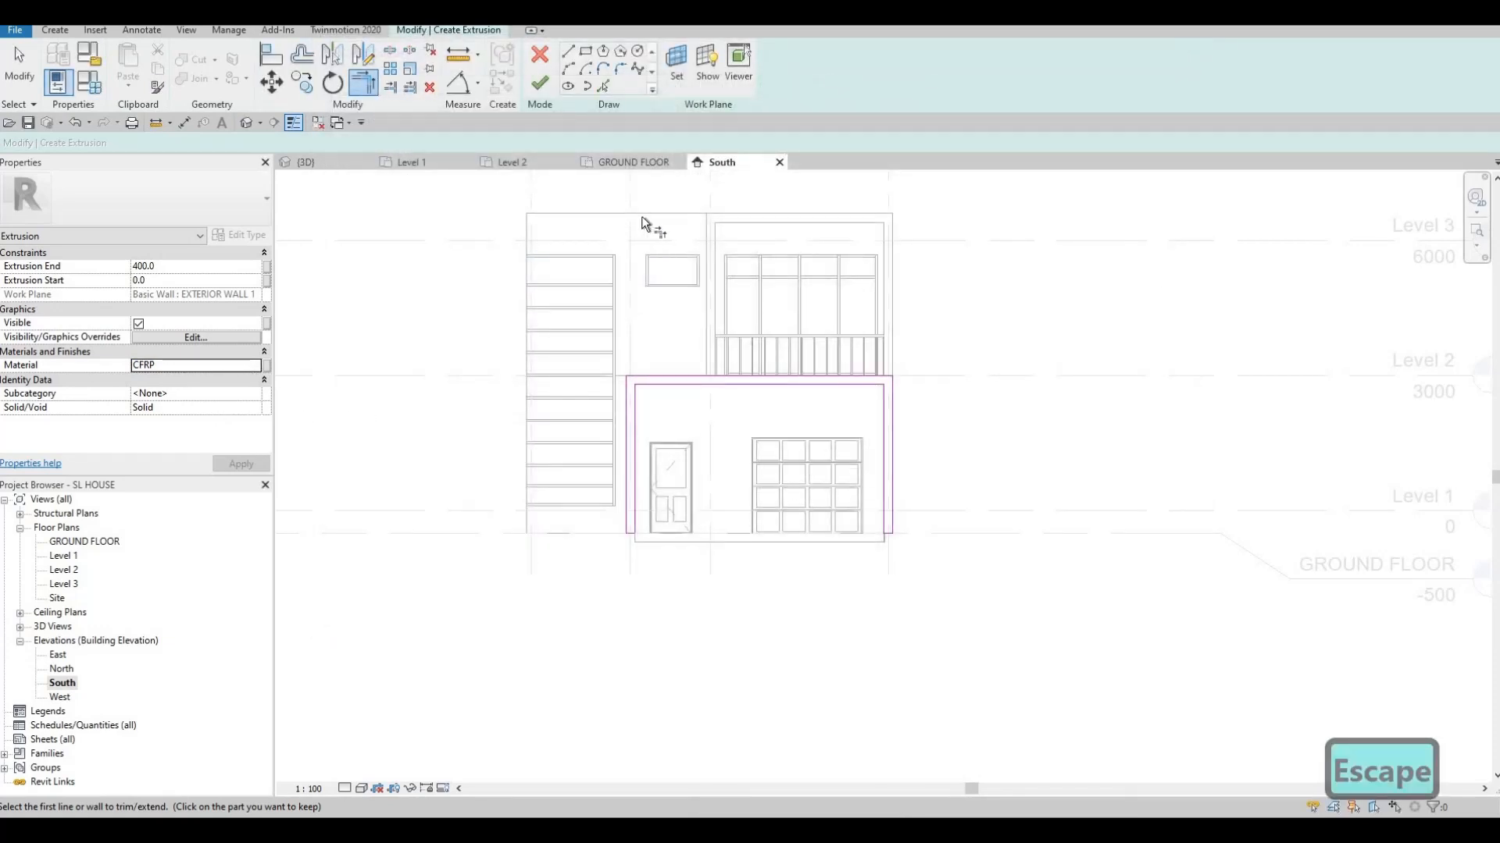
click(539, 84)
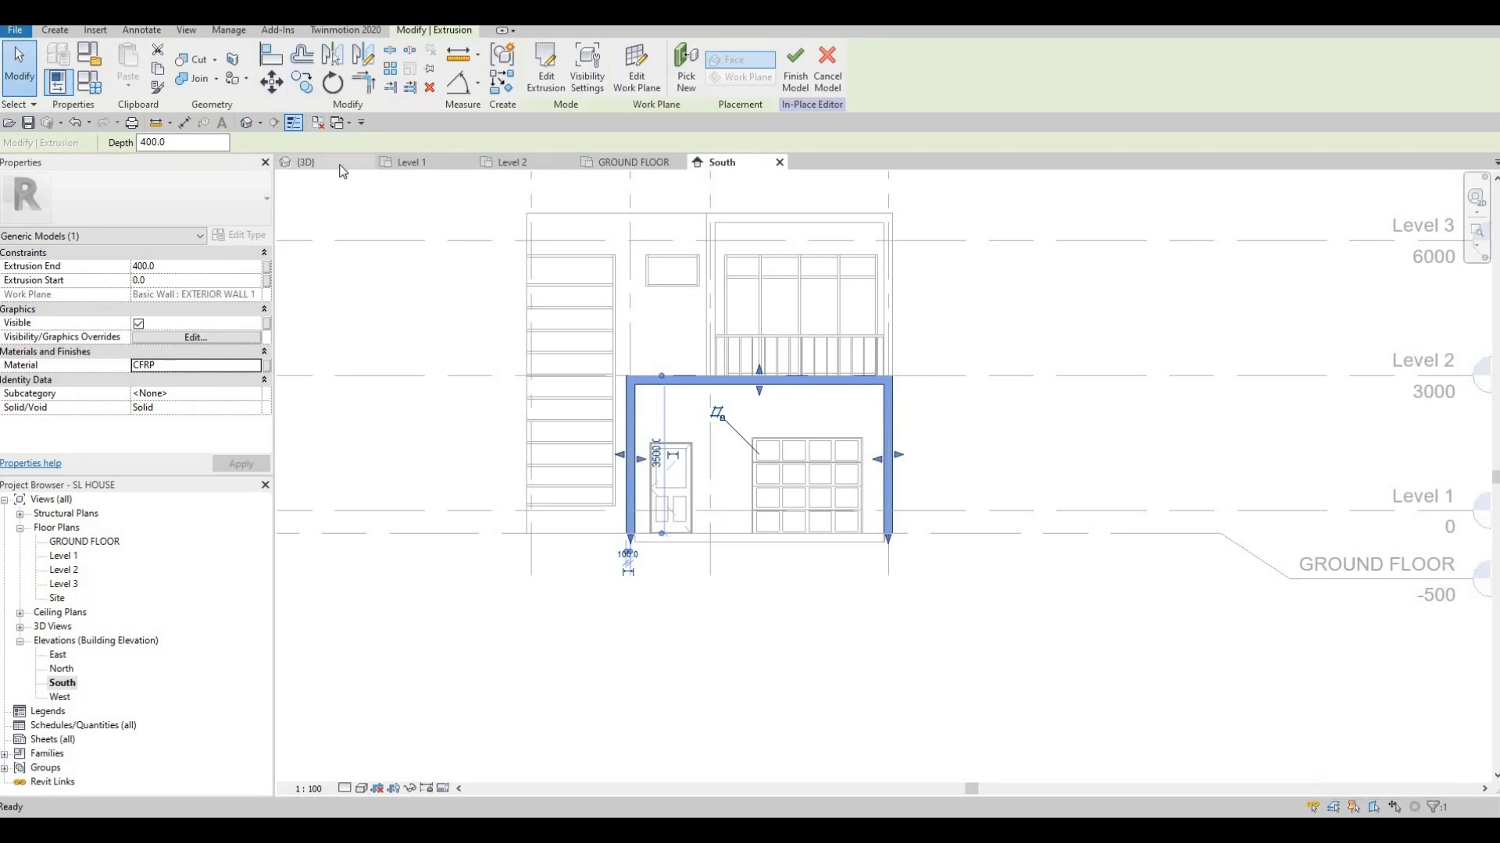
In the 3D view, drag the entrance frame extrusion farther out from the wall
click(339, 164)
shift+middle_drag(804, 492, 809, 487)
drag(809, 487, 817, 477)
key(Escape)
key(Escape)
shift+middle_drag(687, 596, 539, 364)
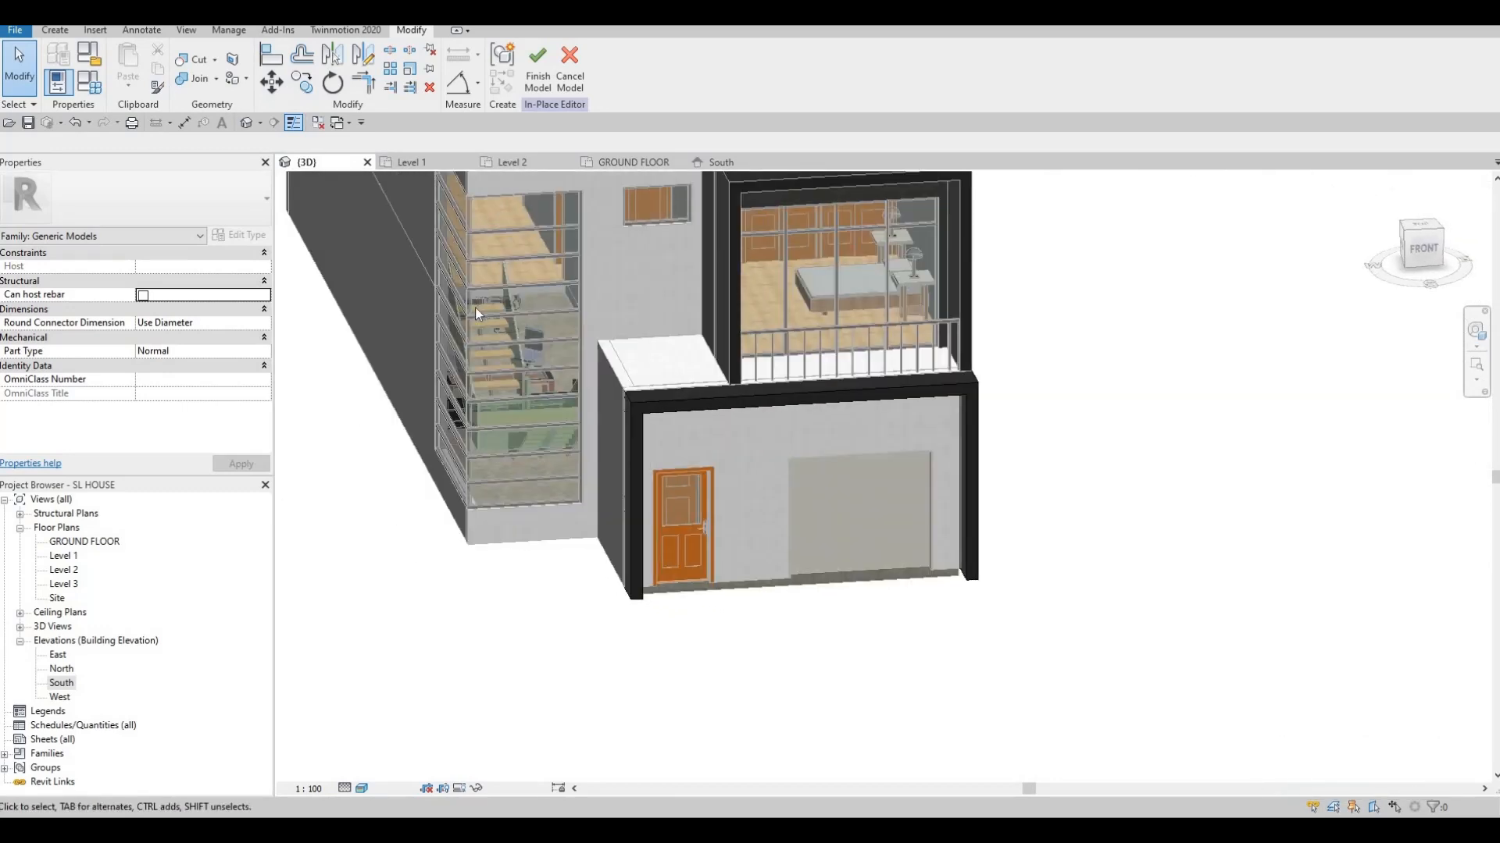
Orbit and zoom around the house to inspect the black entrance frame, then finish the model
scroll(537, 489, down, 2)
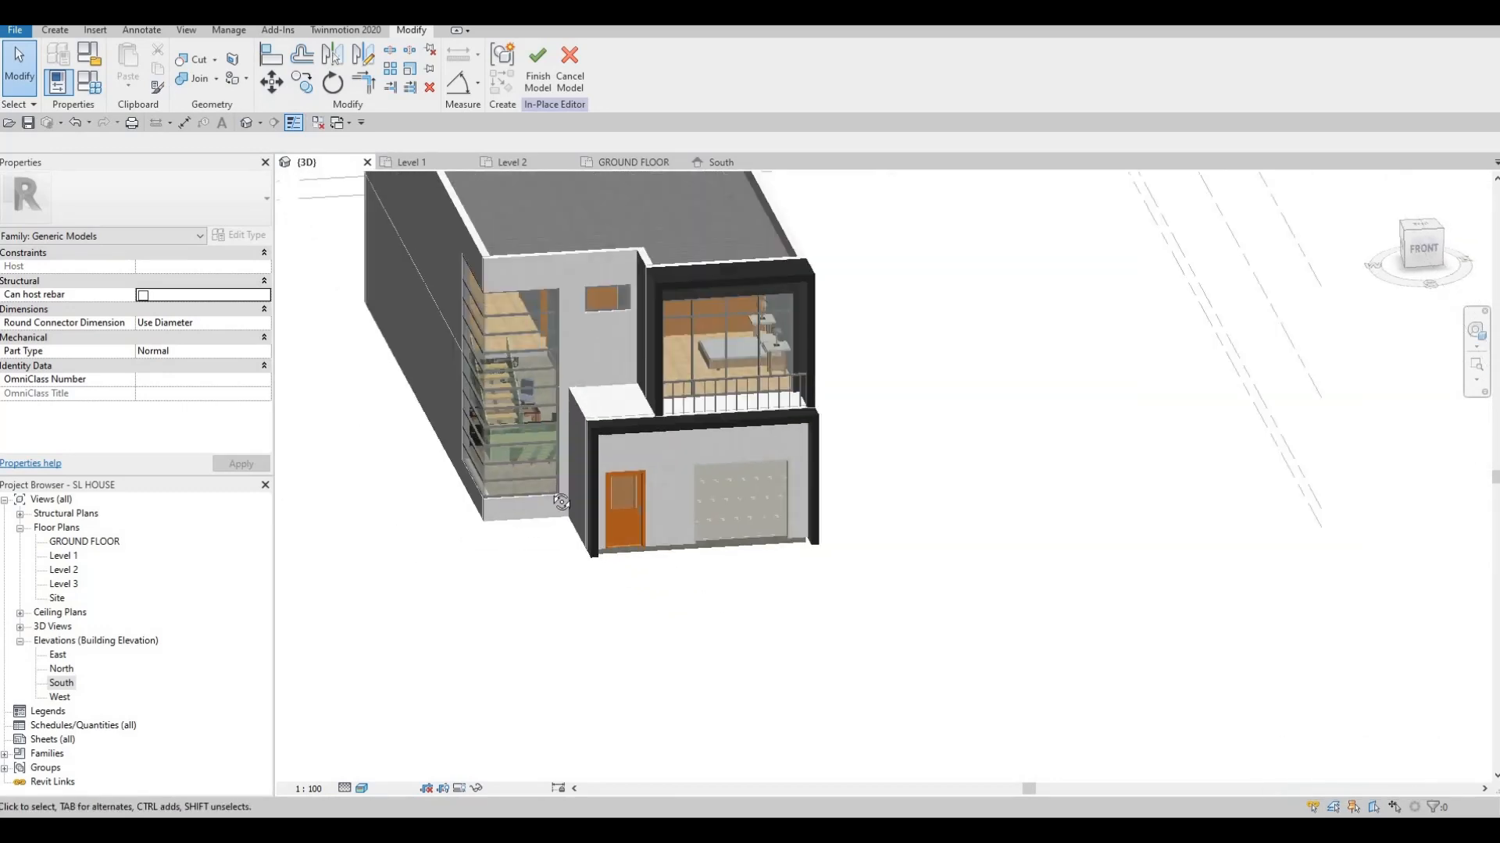
shift+middle_drag(666, 442, 695, 444)
shift+middle_drag(675, 529, 735, 581)
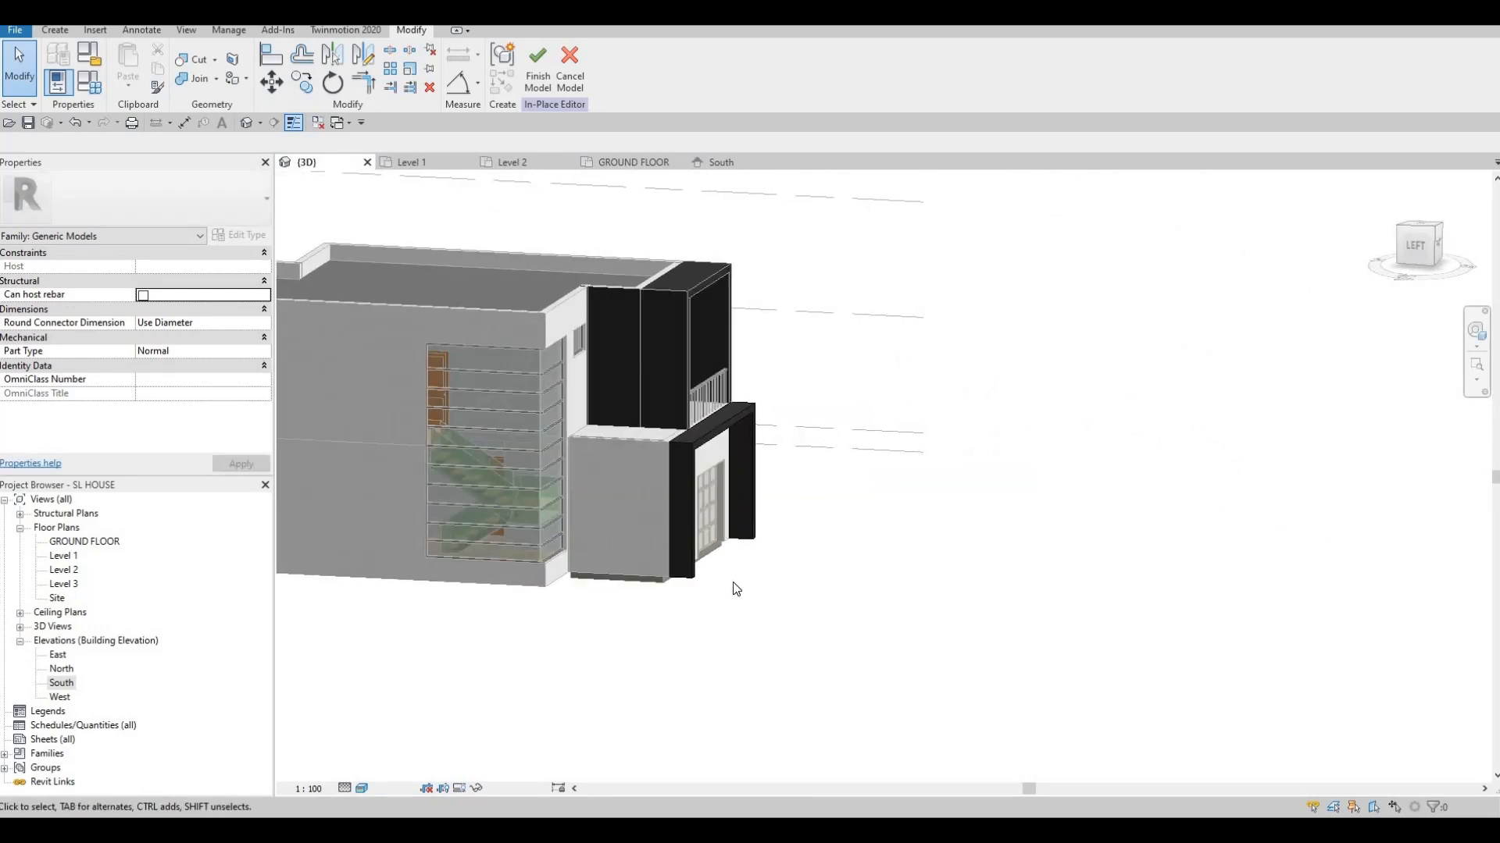
shift+middle_drag(759, 498, 784, 440)
scroll(727, 500, up, 2)
scroll(784, 437, down, 1)
middle_drag(761, 232, 752, 249)
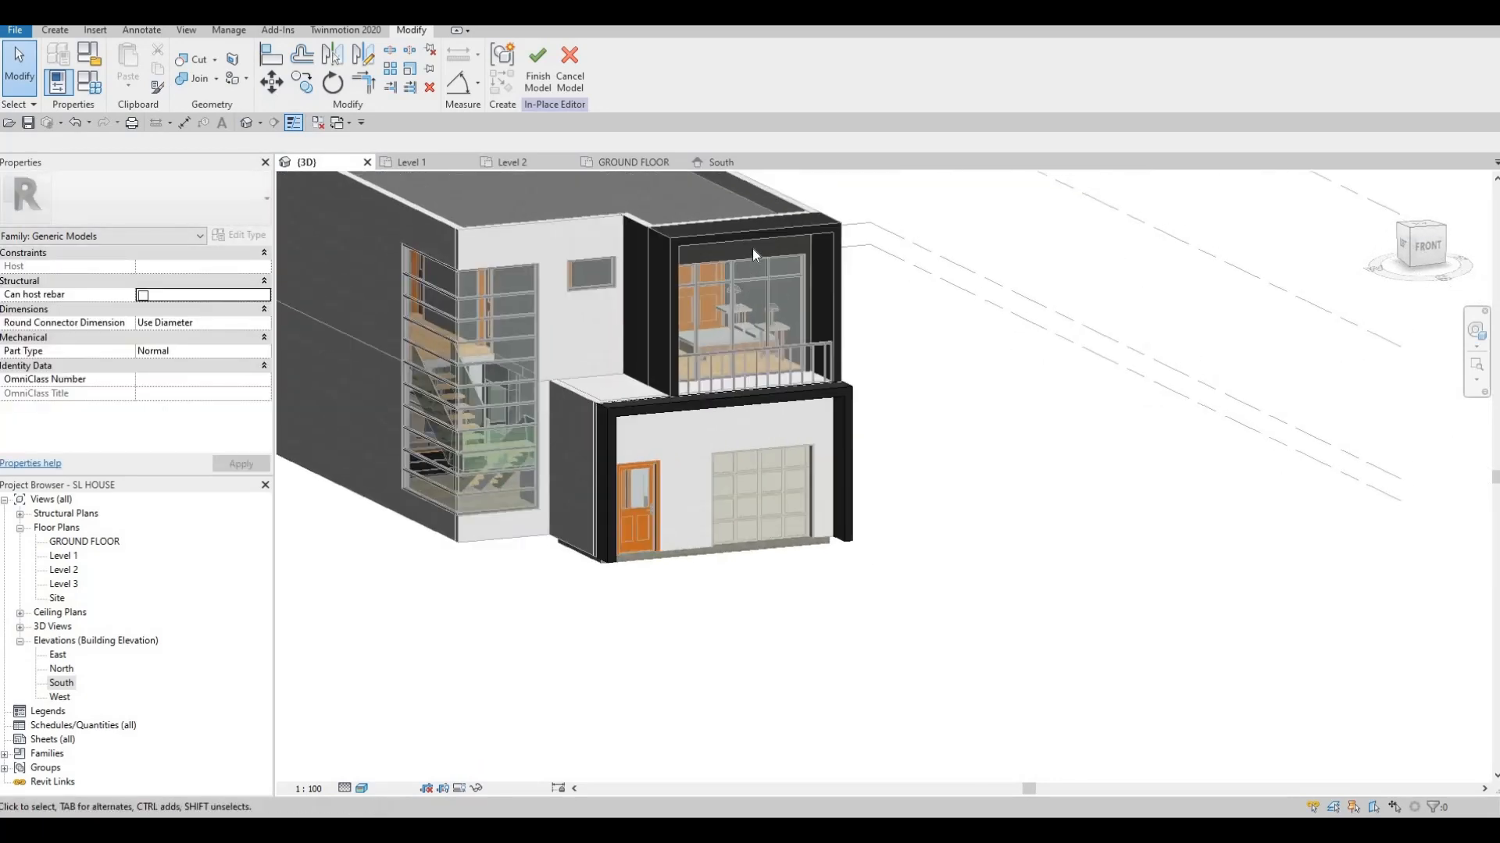
scroll(779, 427, up, 1)
middle_drag(778, 427, 782, 567)
scroll(792, 473, up, 2)
middle_drag(794, 471, 862, 386)
scroll(843, 422, down, 1)
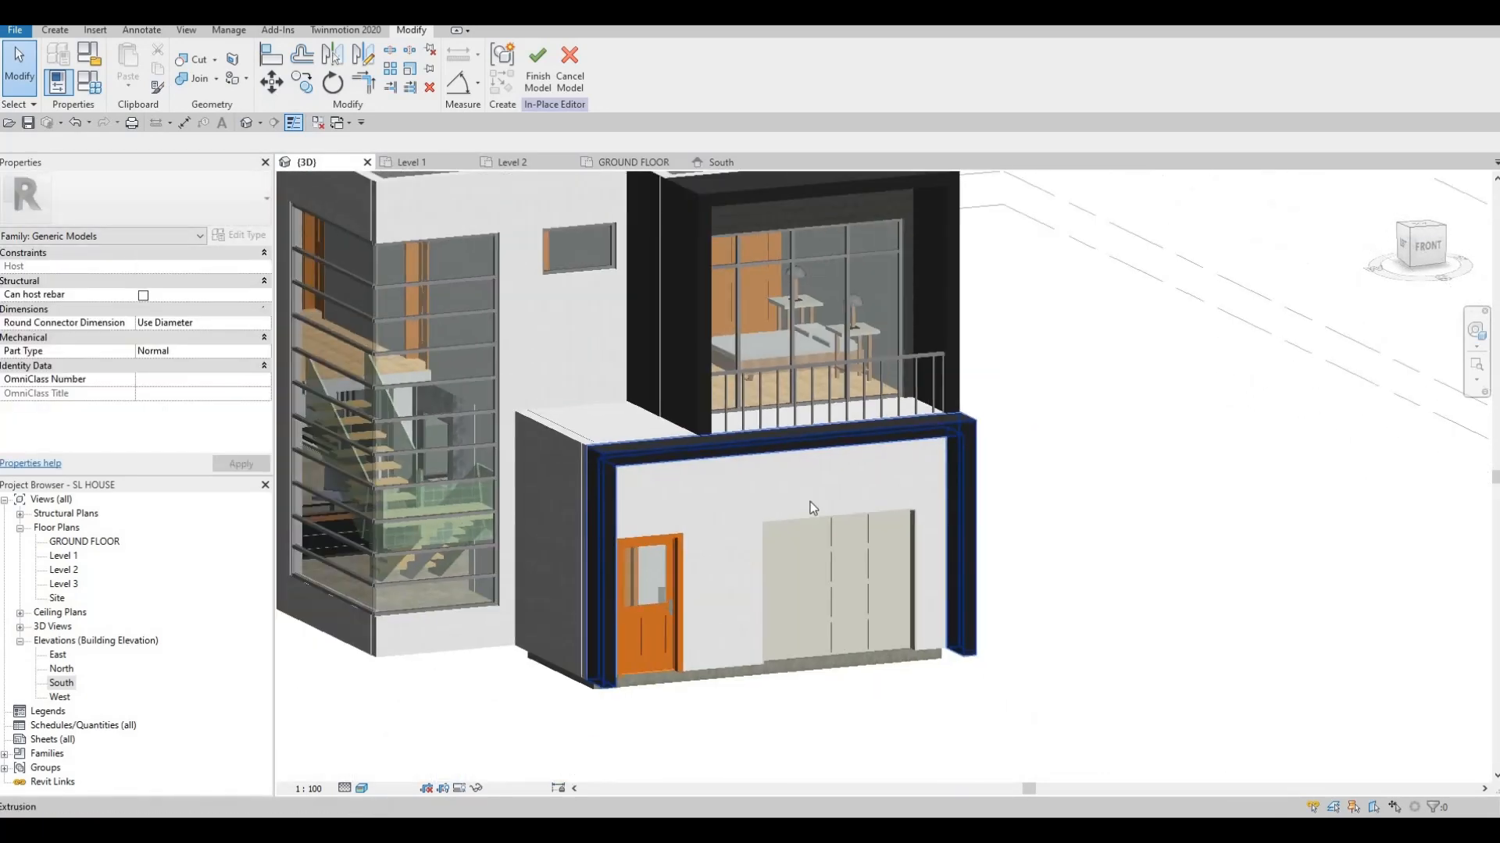
scroll(804, 508, down, 1)
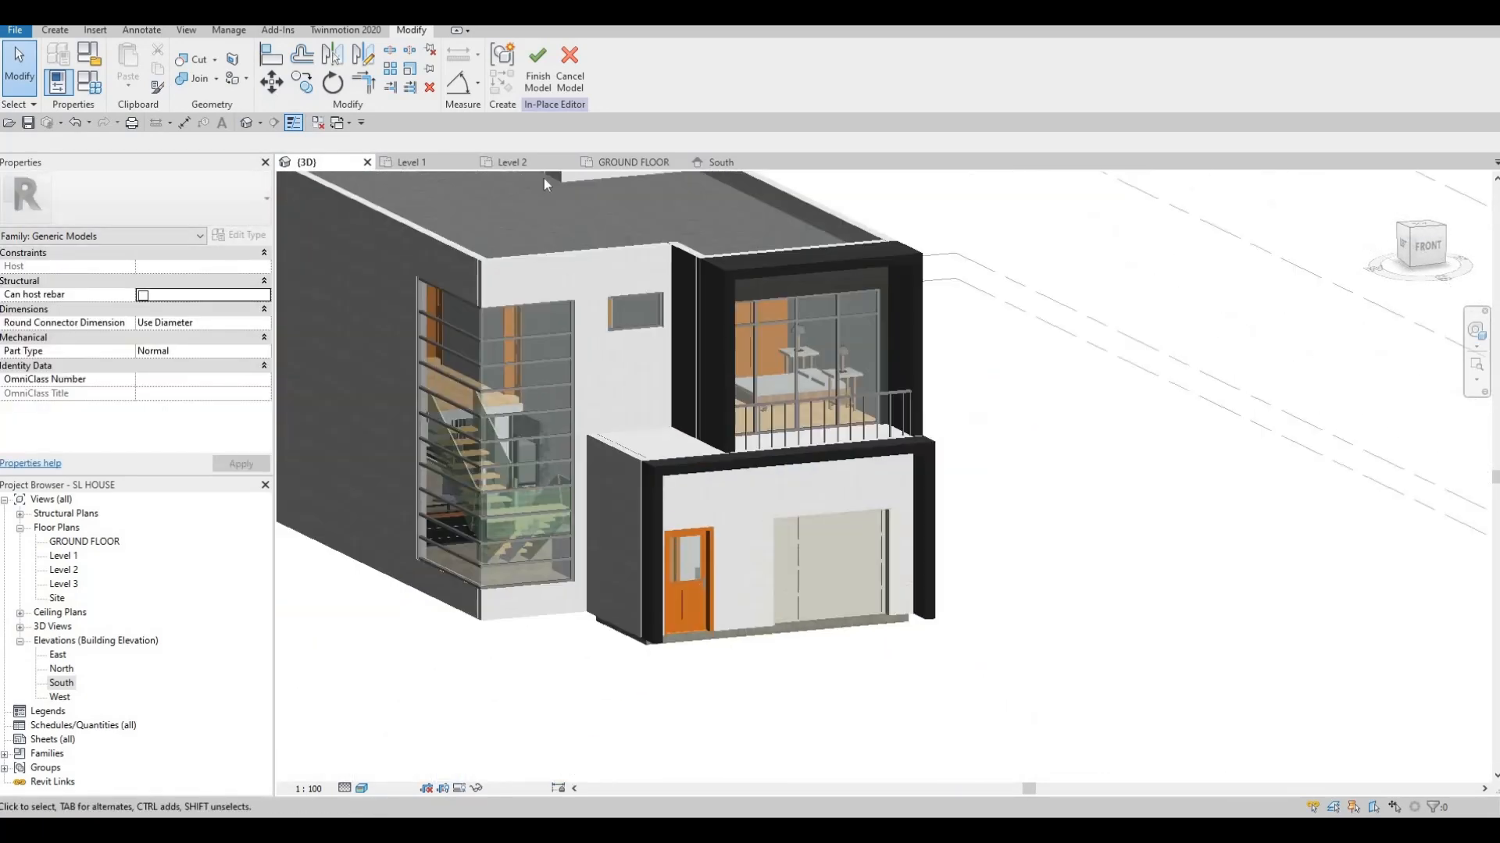
click(537, 69)
Paint the ground-floor front wall with Metal Deck, then the entrance faces with CFRP
click(243, 69)
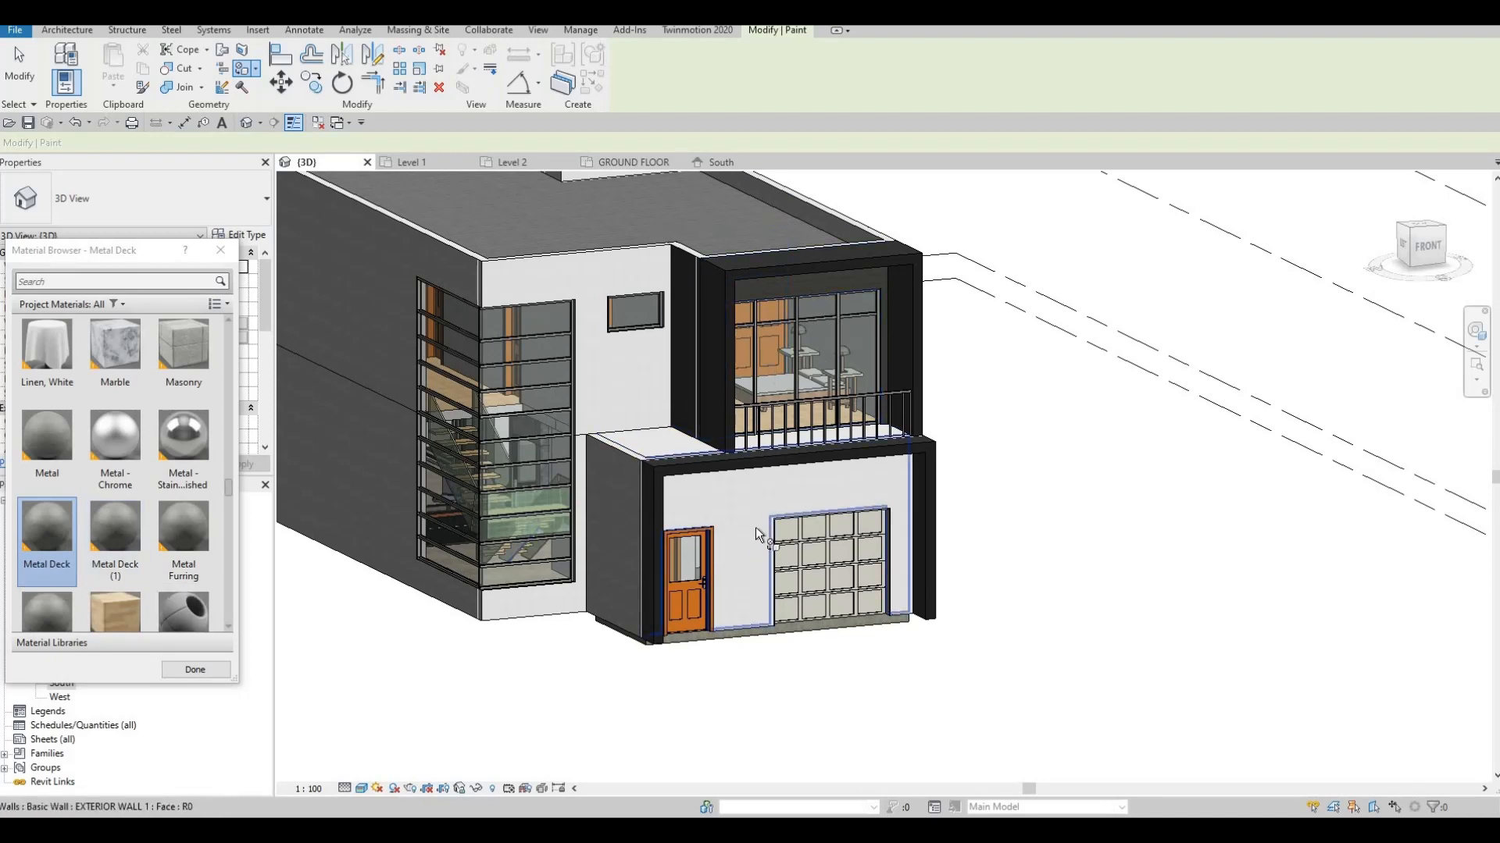
click(732, 542)
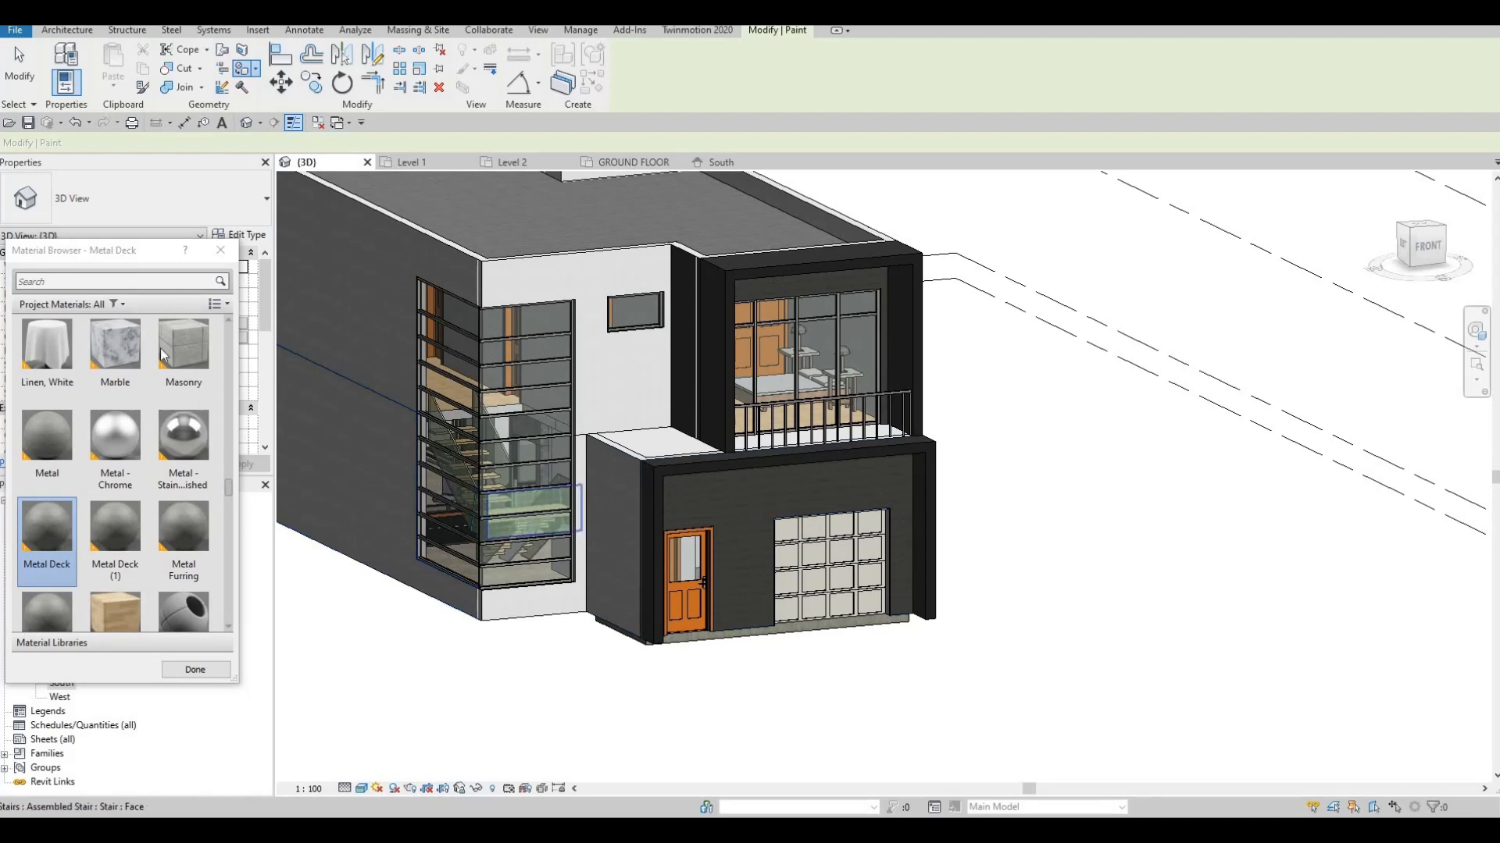
click(86, 279)
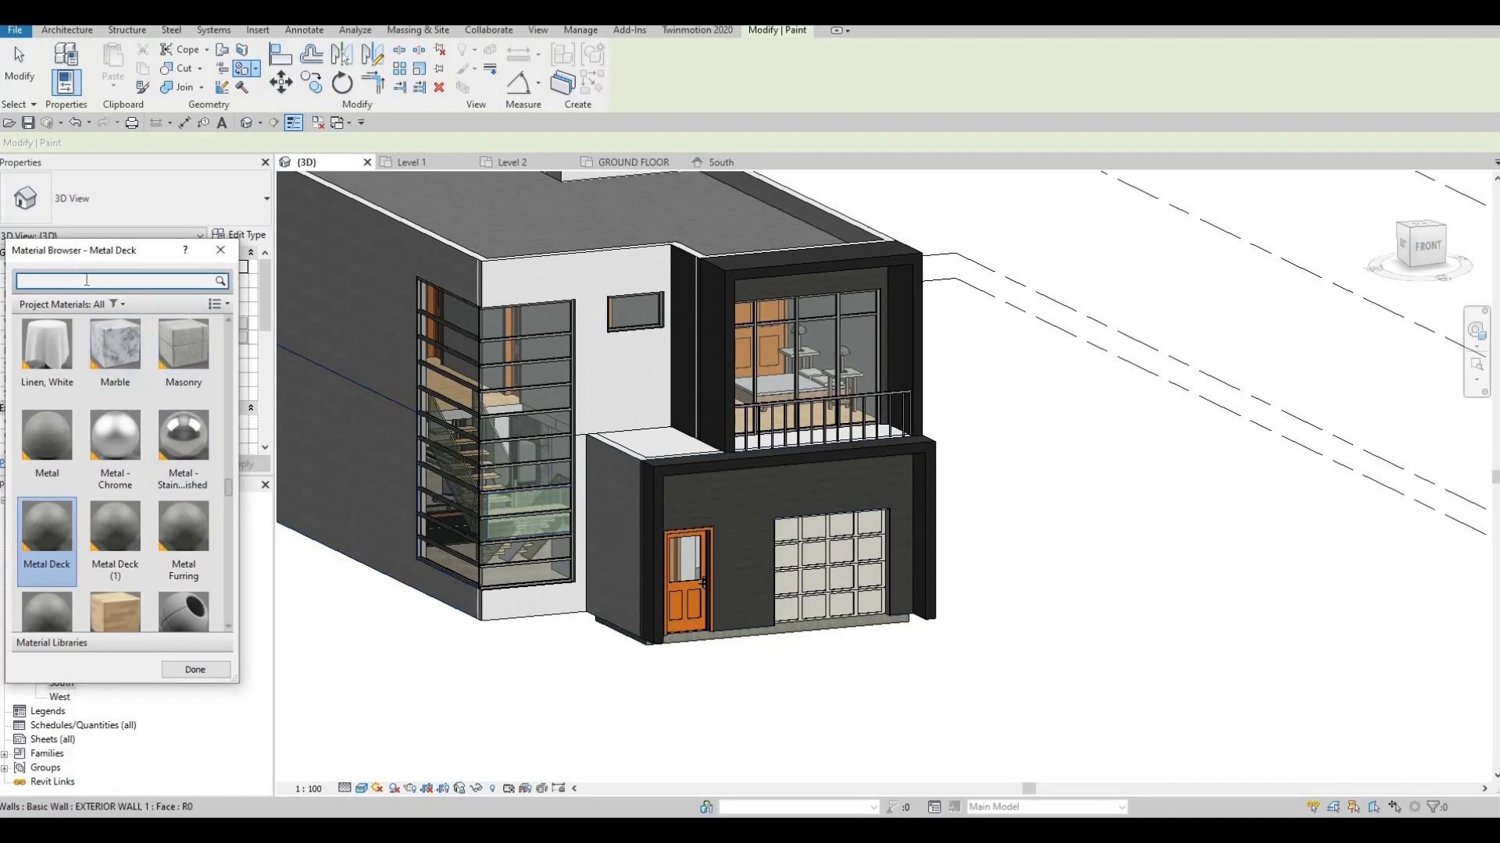
text(CF)
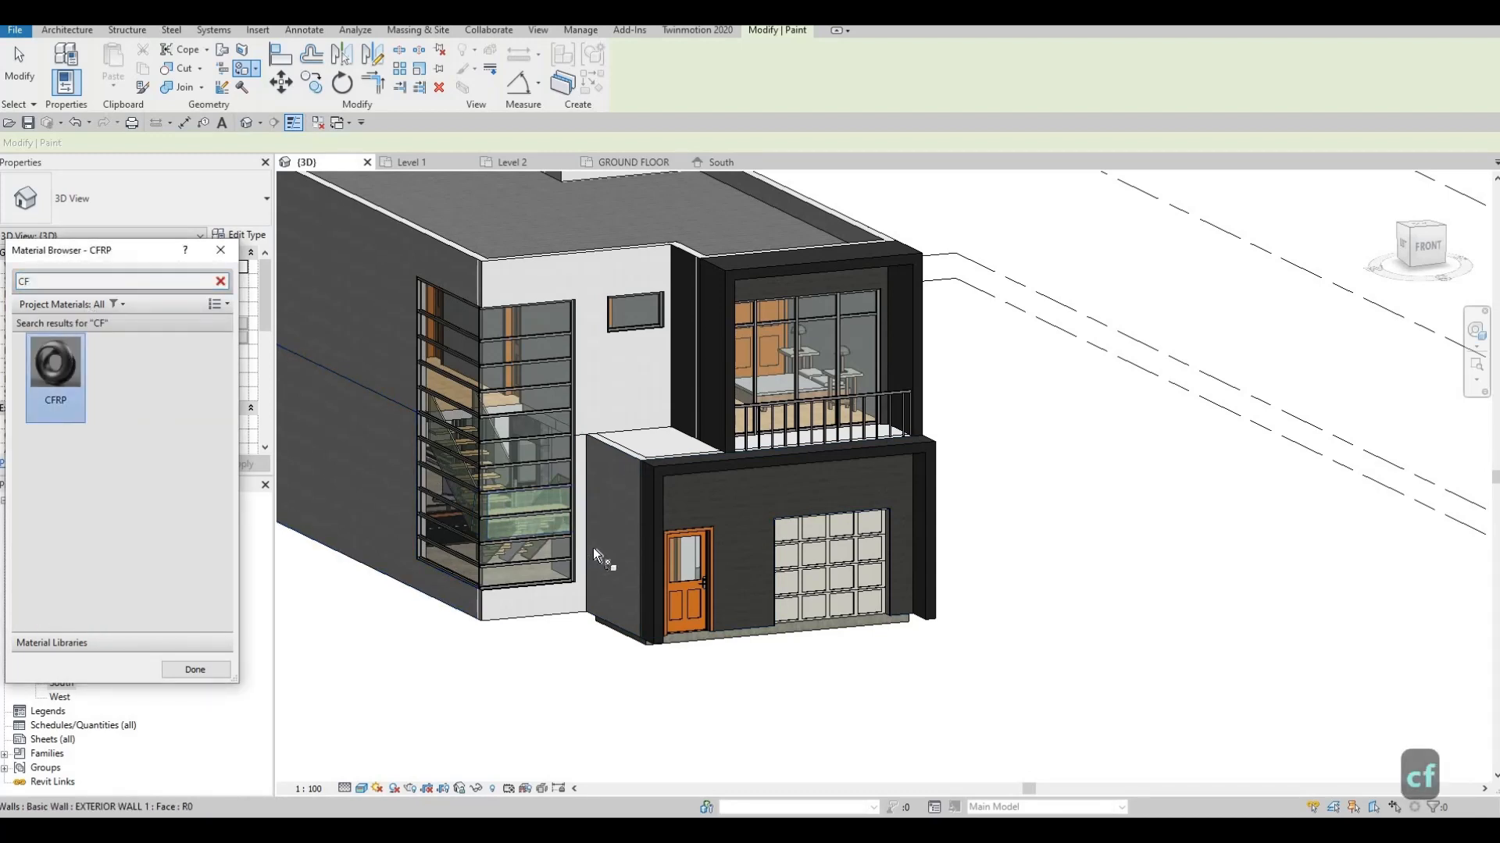
click(598, 545)
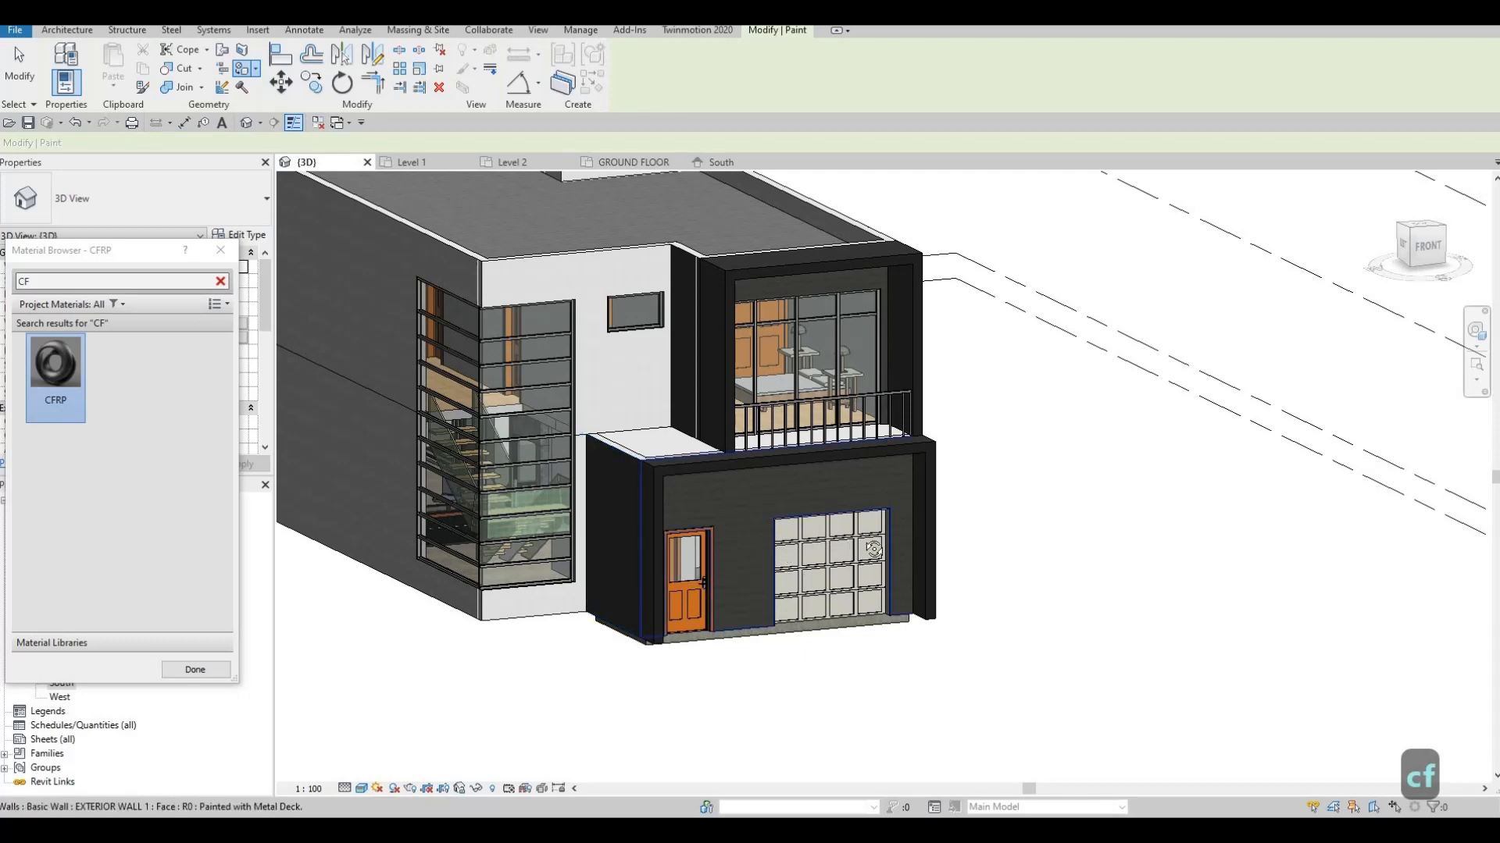
Orbit to a higher front-left view of the house and start Split Face
mouse_move(656, 550)
shift+middle_down()
mouse_move(410, 616)
mouse_move(589, 623)
mouse_move(713, 653)
mouse_move(890, 737)
mouse_move(711, 529)
mouse_move(883, 559)
mouse_move(955, 549)
mouse_move(625, 438)
shift+middle_up()
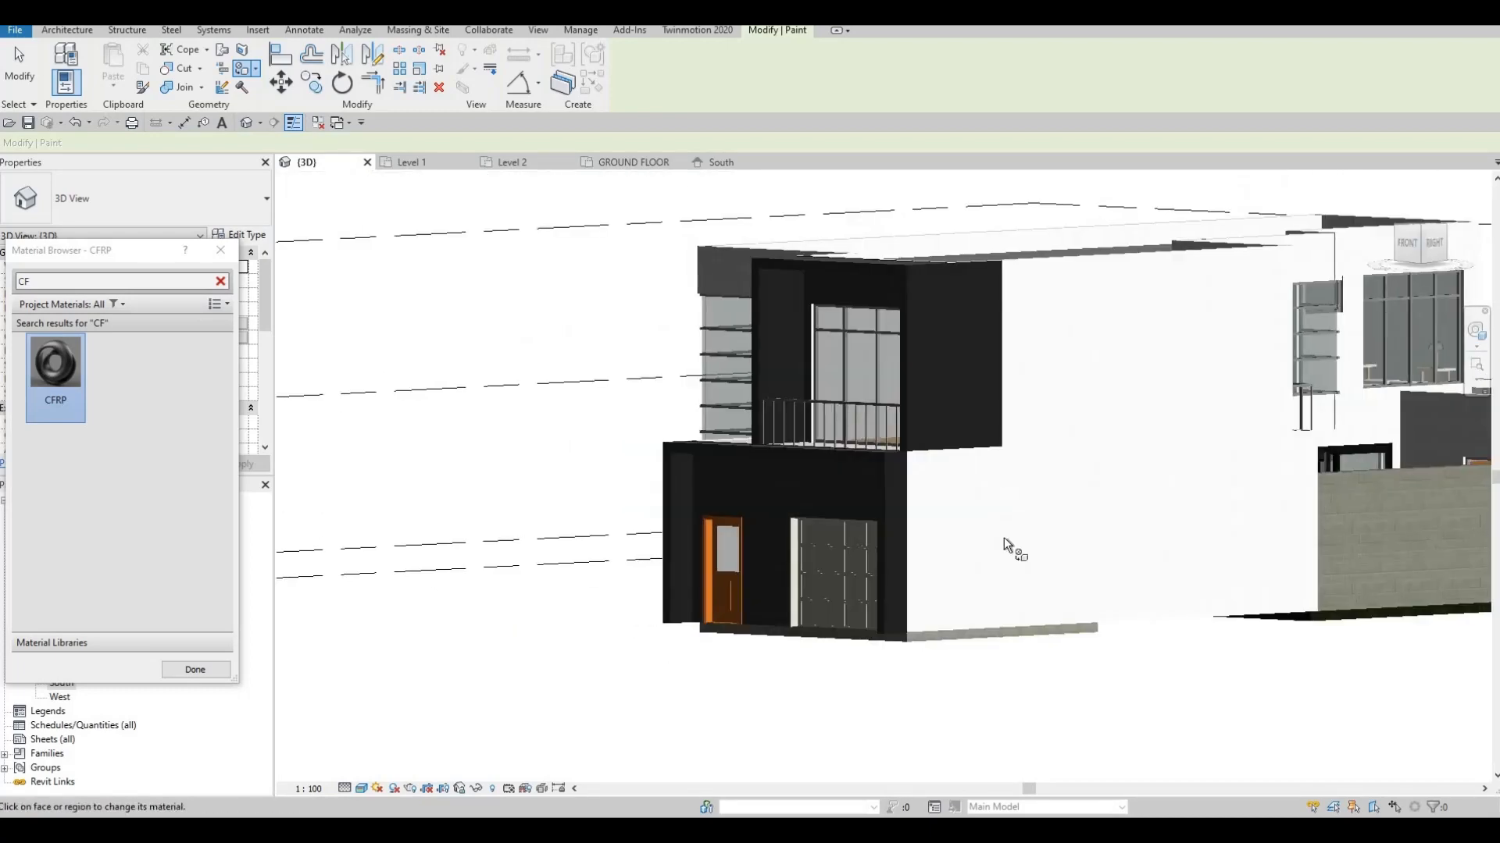
shift+middle_drag(1008, 547, 913, 496)
shift+middle_drag(878, 572, 406, 296)
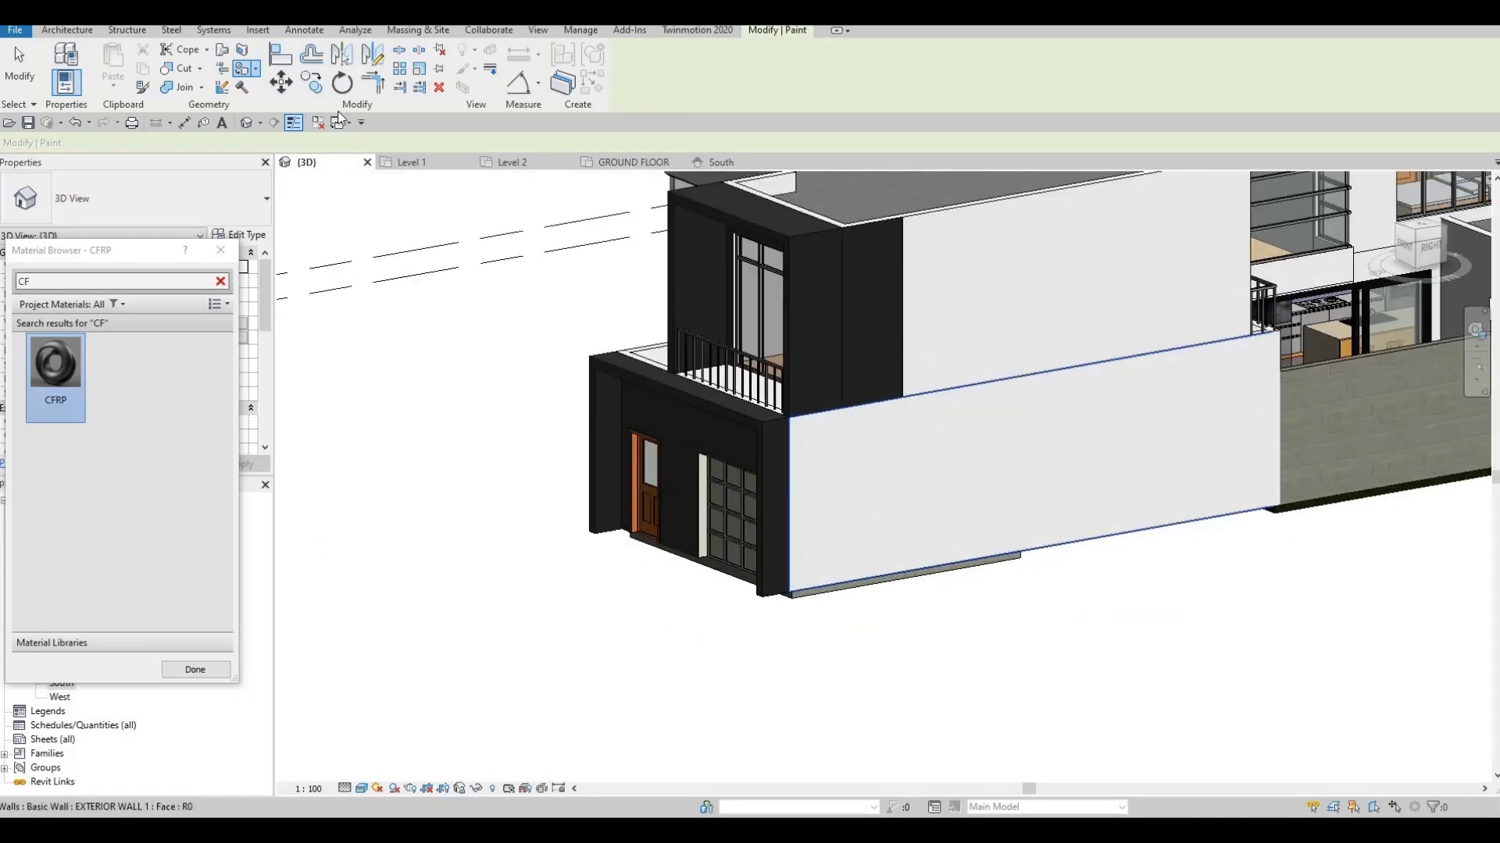
click(241, 49)
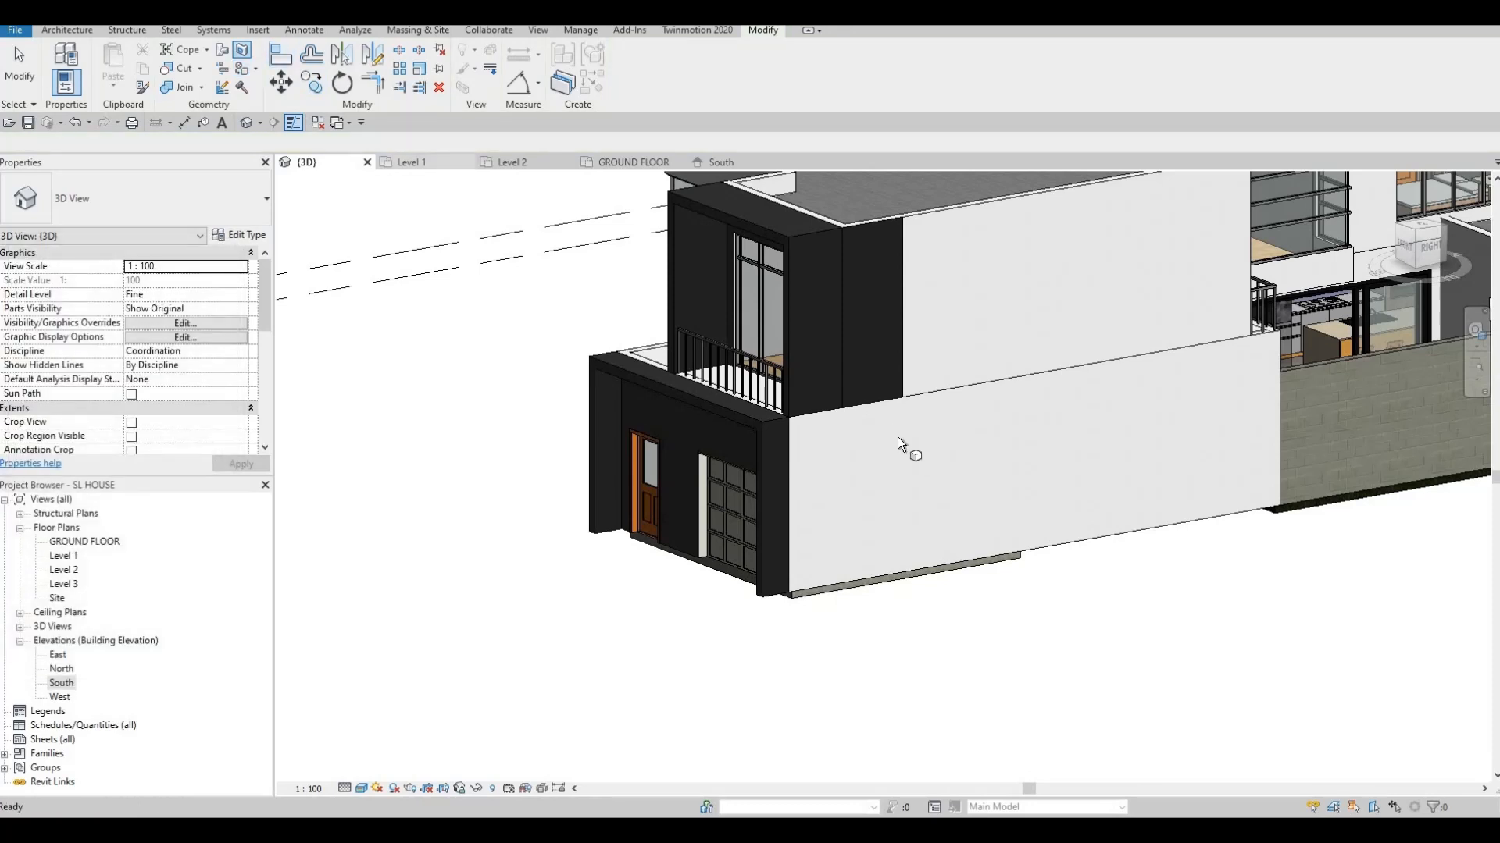
Split the white side wall face with a vertical line from top to bottom
click(817, 461)
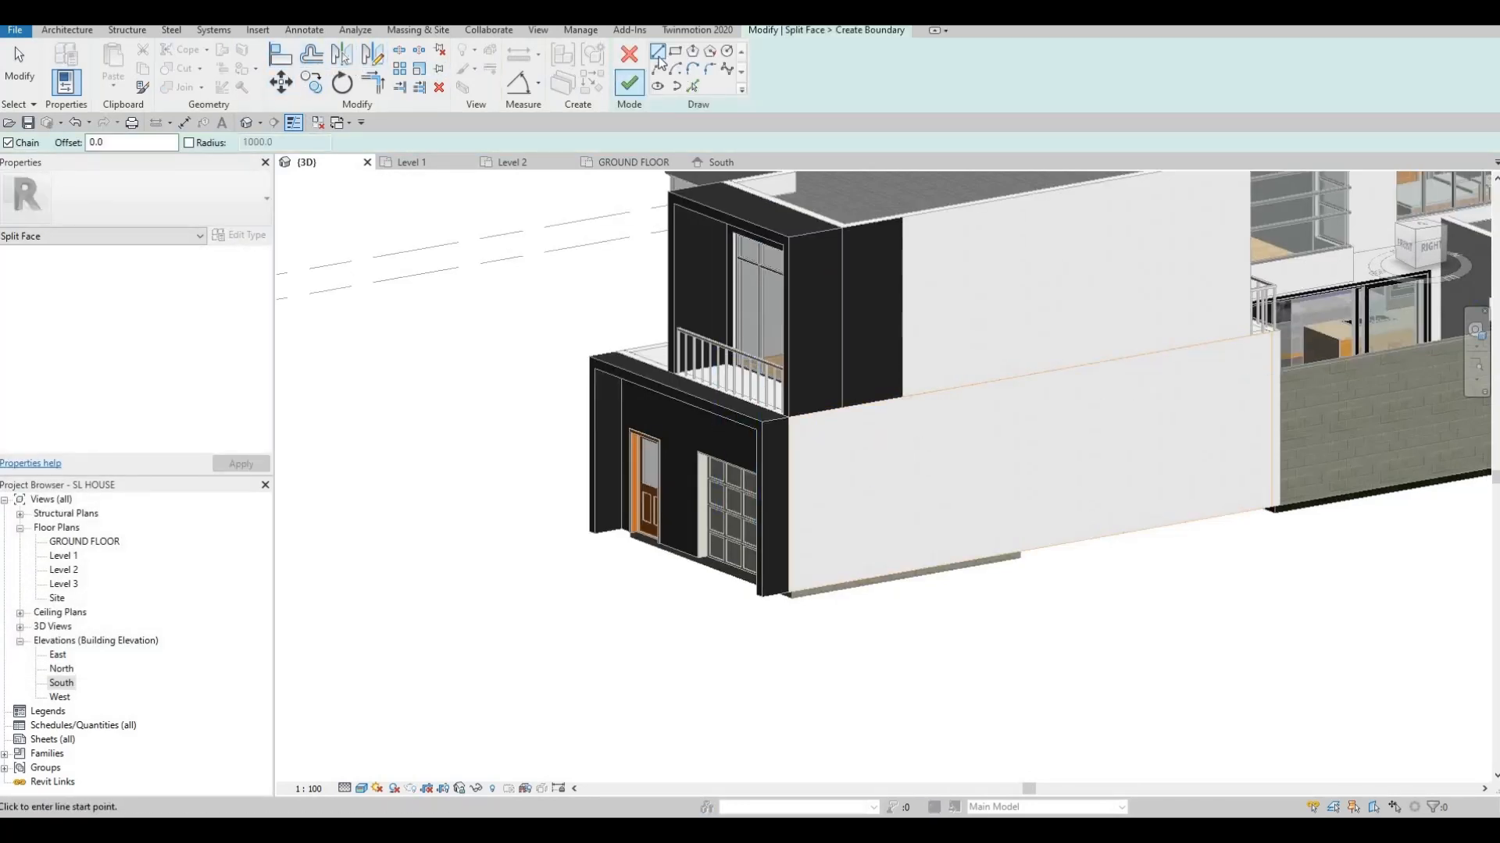
scroll(906, 469, up, 2)
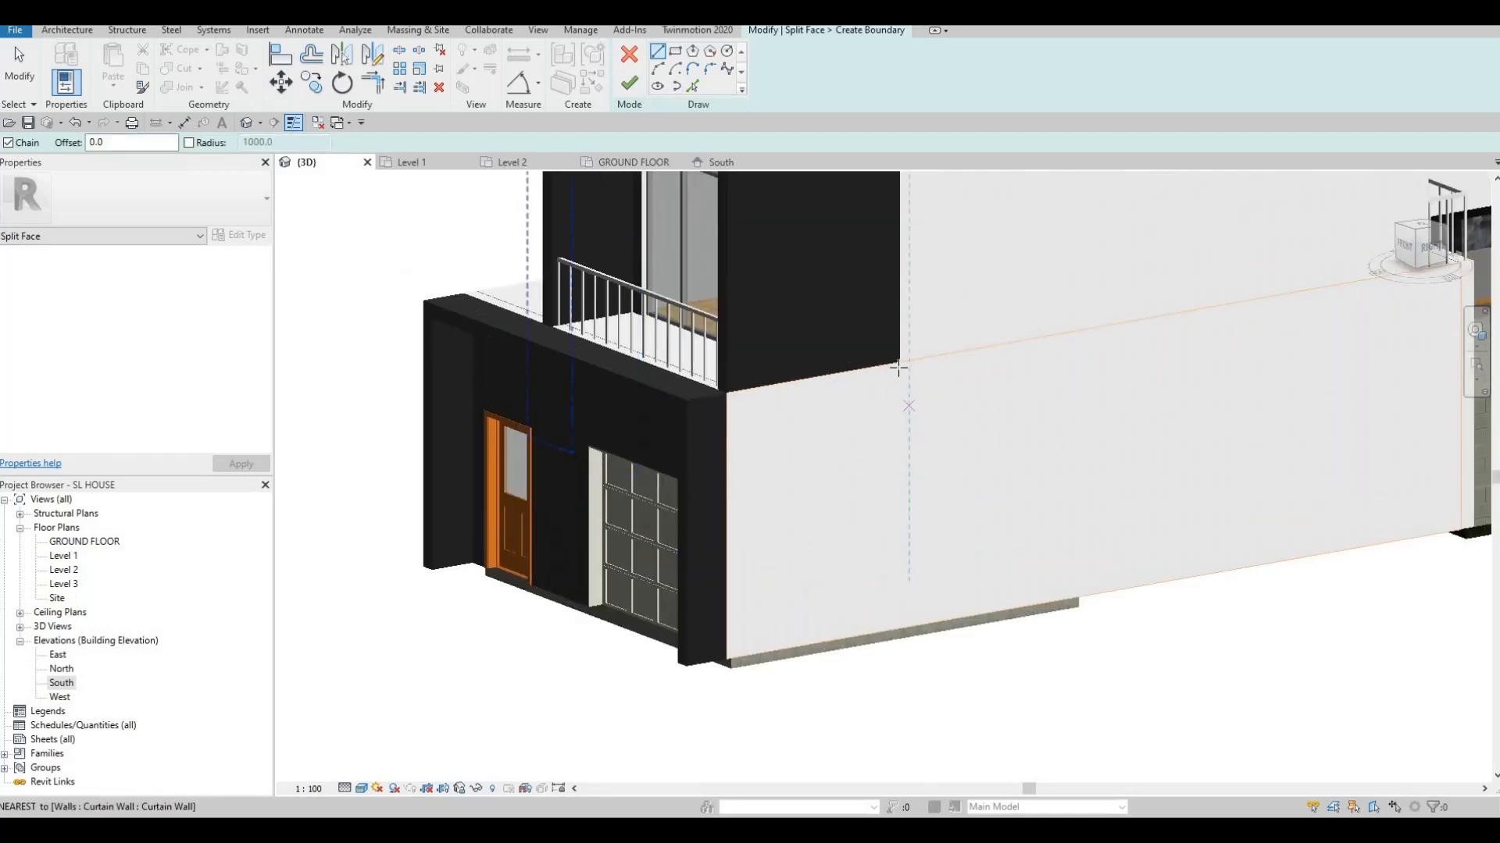
click(899, 365)
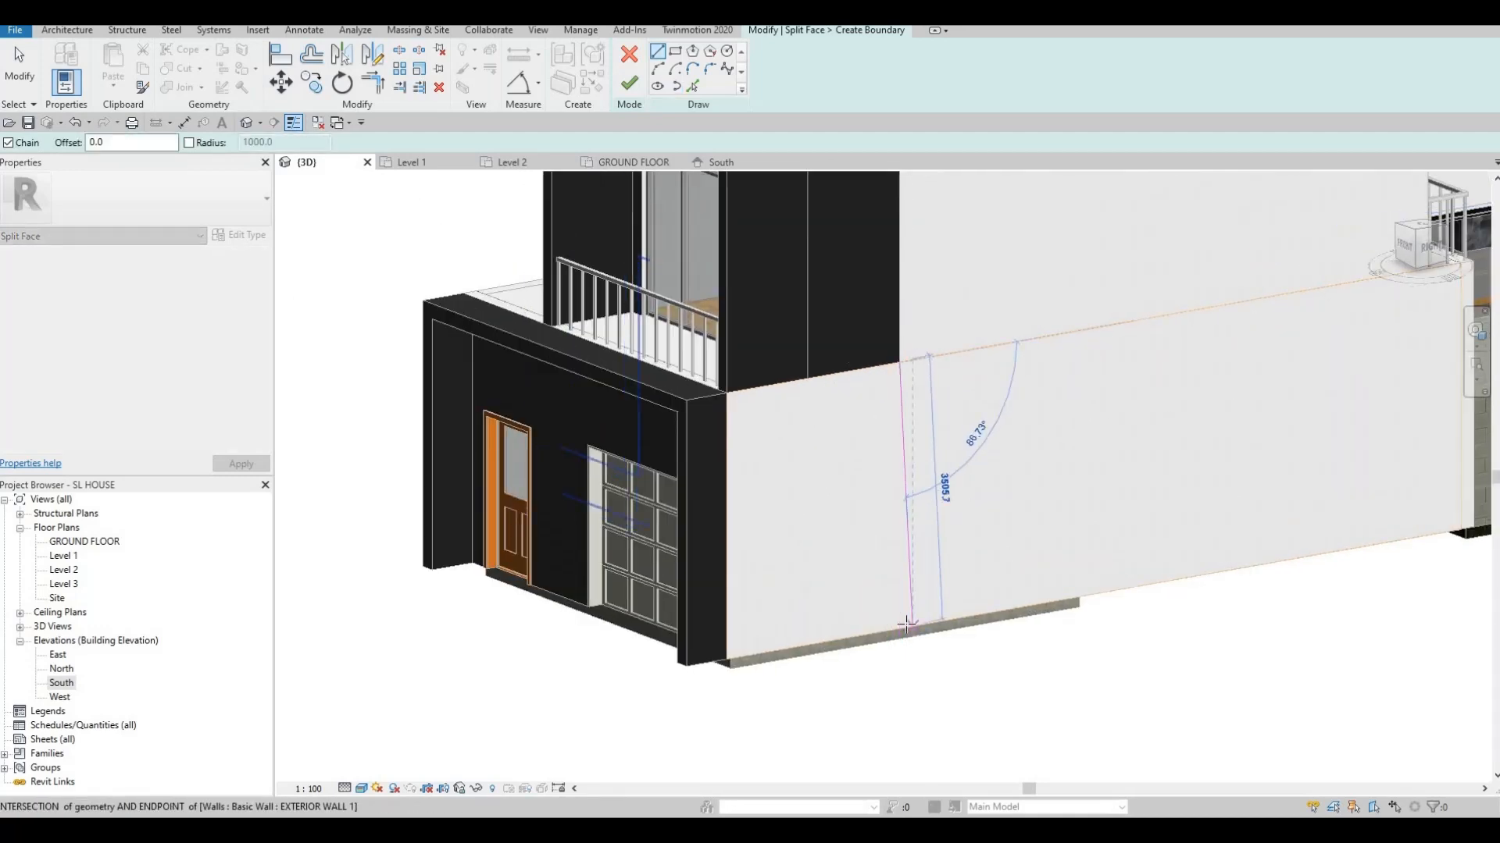
click(899, 628)
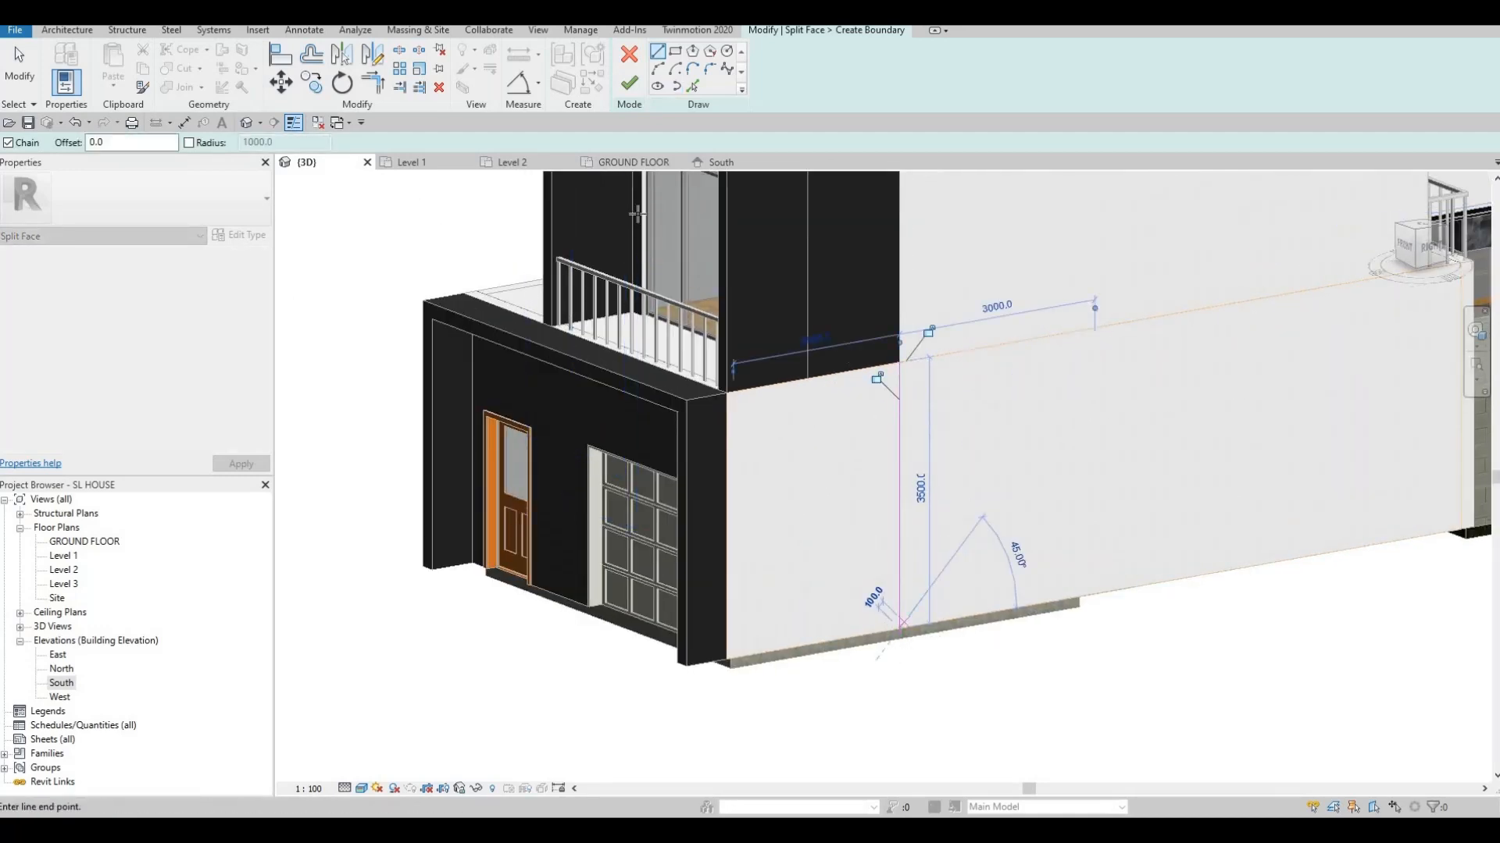
key(Escape)
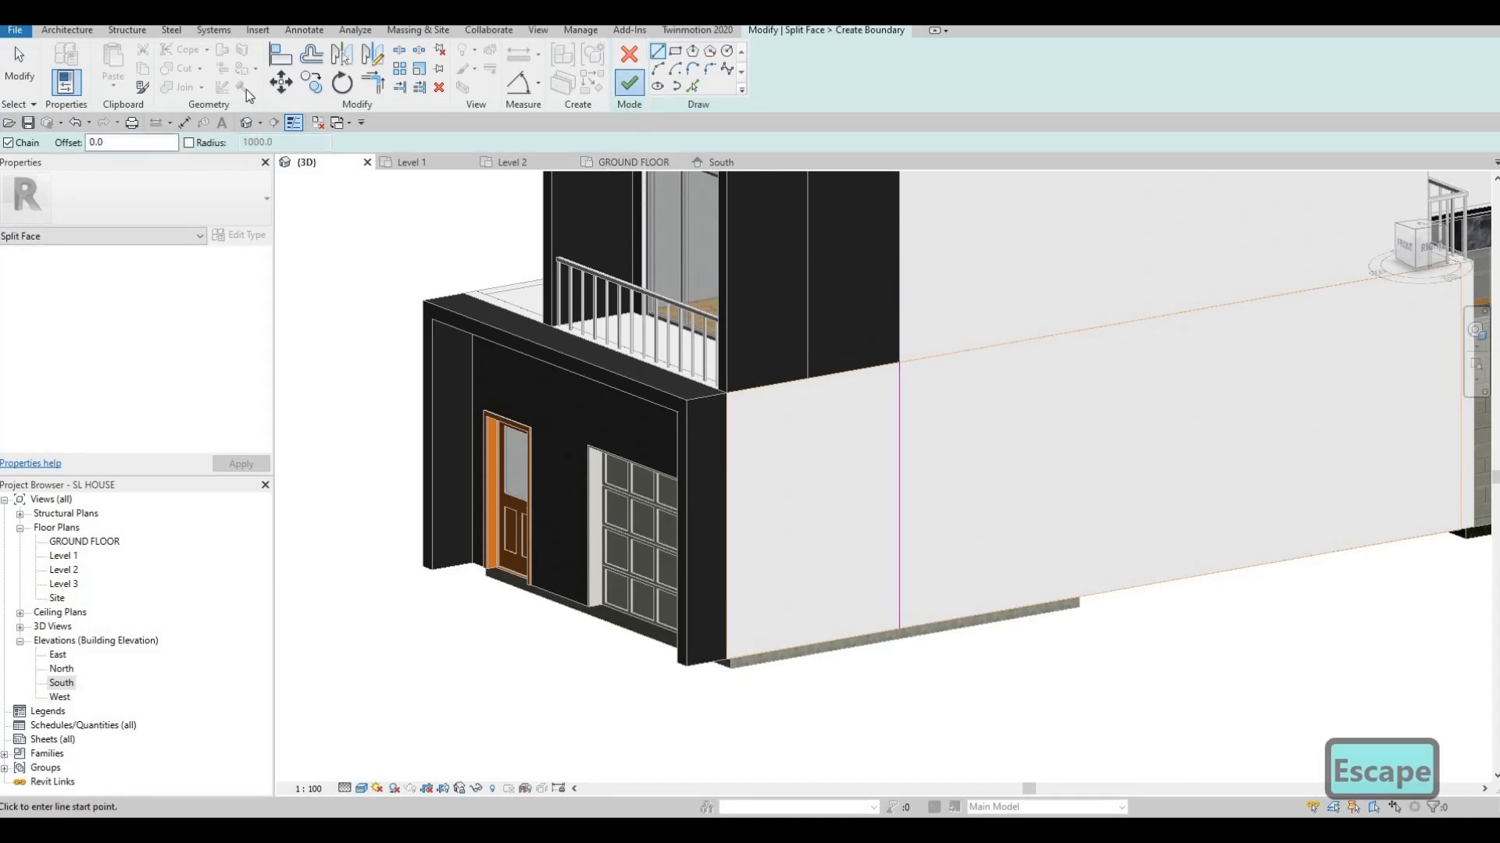
click(629, 83)
Open and exit the Paint tool, then view the house from the front and left-front
key(p)
key(t)
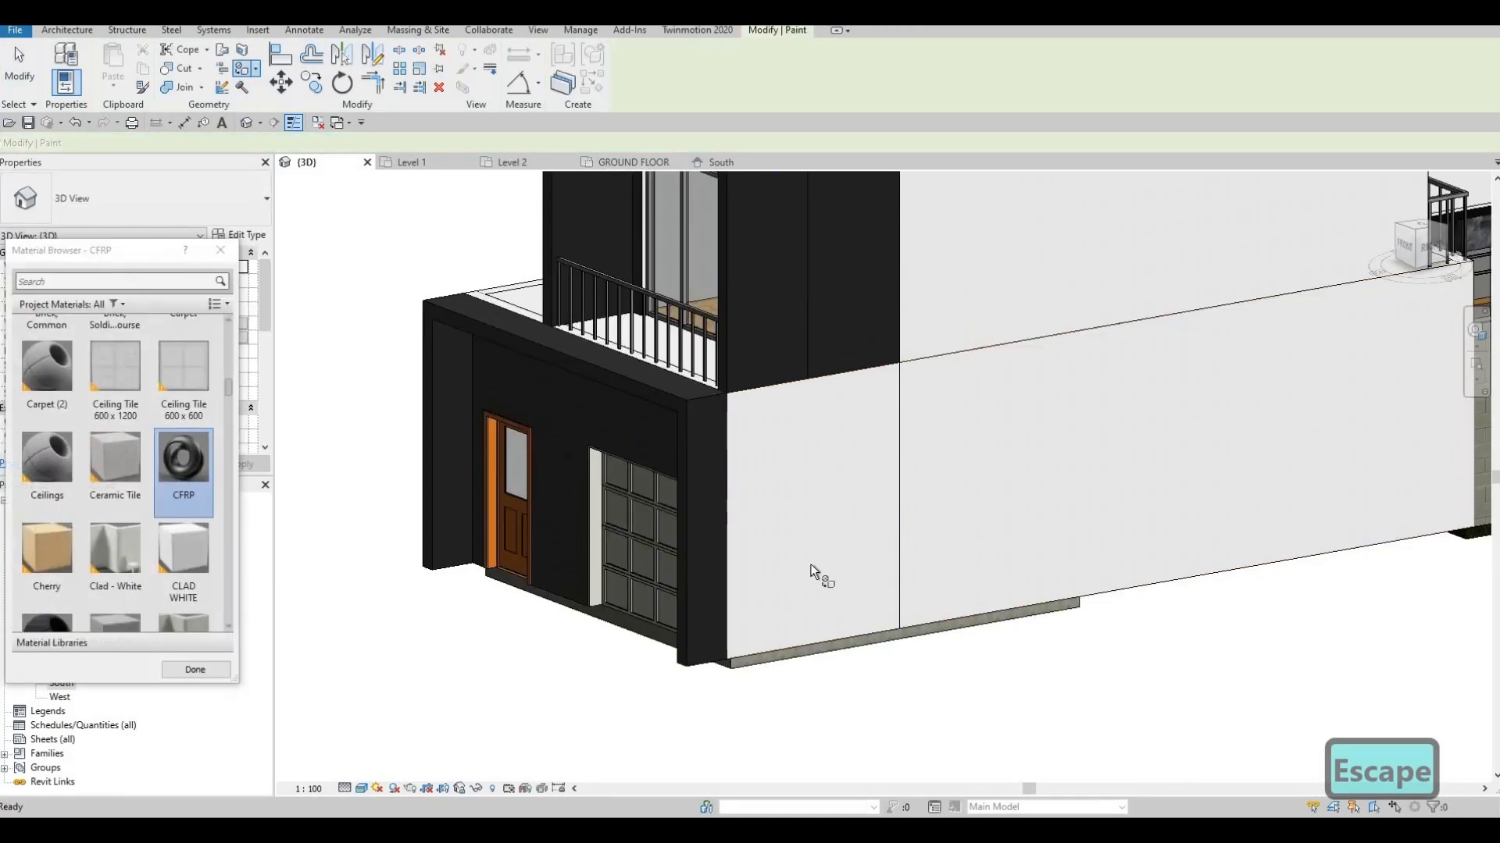
scroll(739, 579, down, 5)
key(Escape)
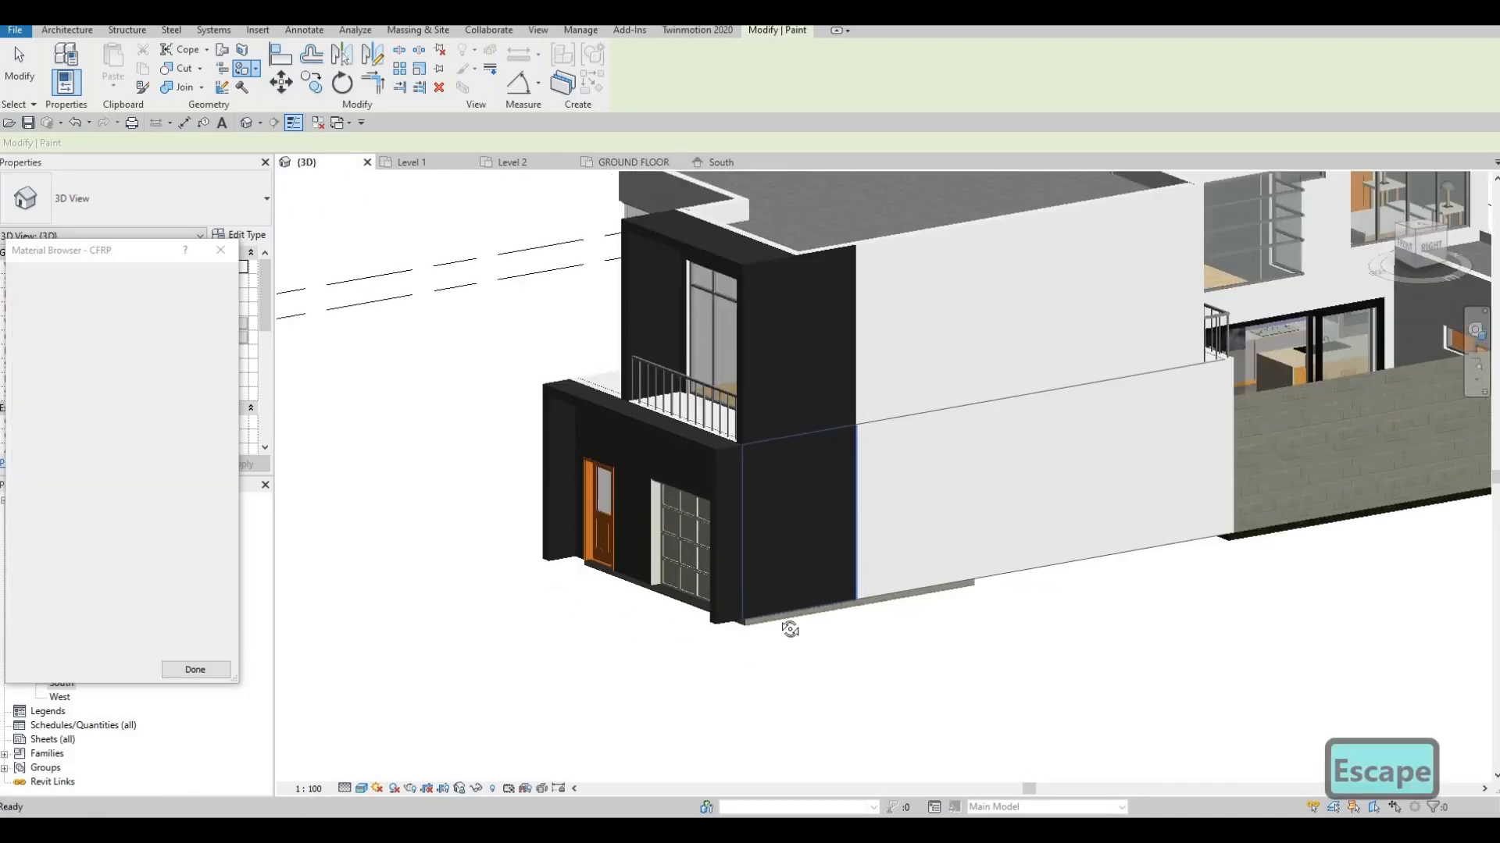
key(Escape)
mouse_move(1027, 613)
shift+middle_down()
mouse_move(891, 606)
mouse_move(995, 496)
mouse_move(916, 606)
mouse_move(839, 645)
mouse_move(906, 512)
mouse_move(883, 483)
shift+middle_up()
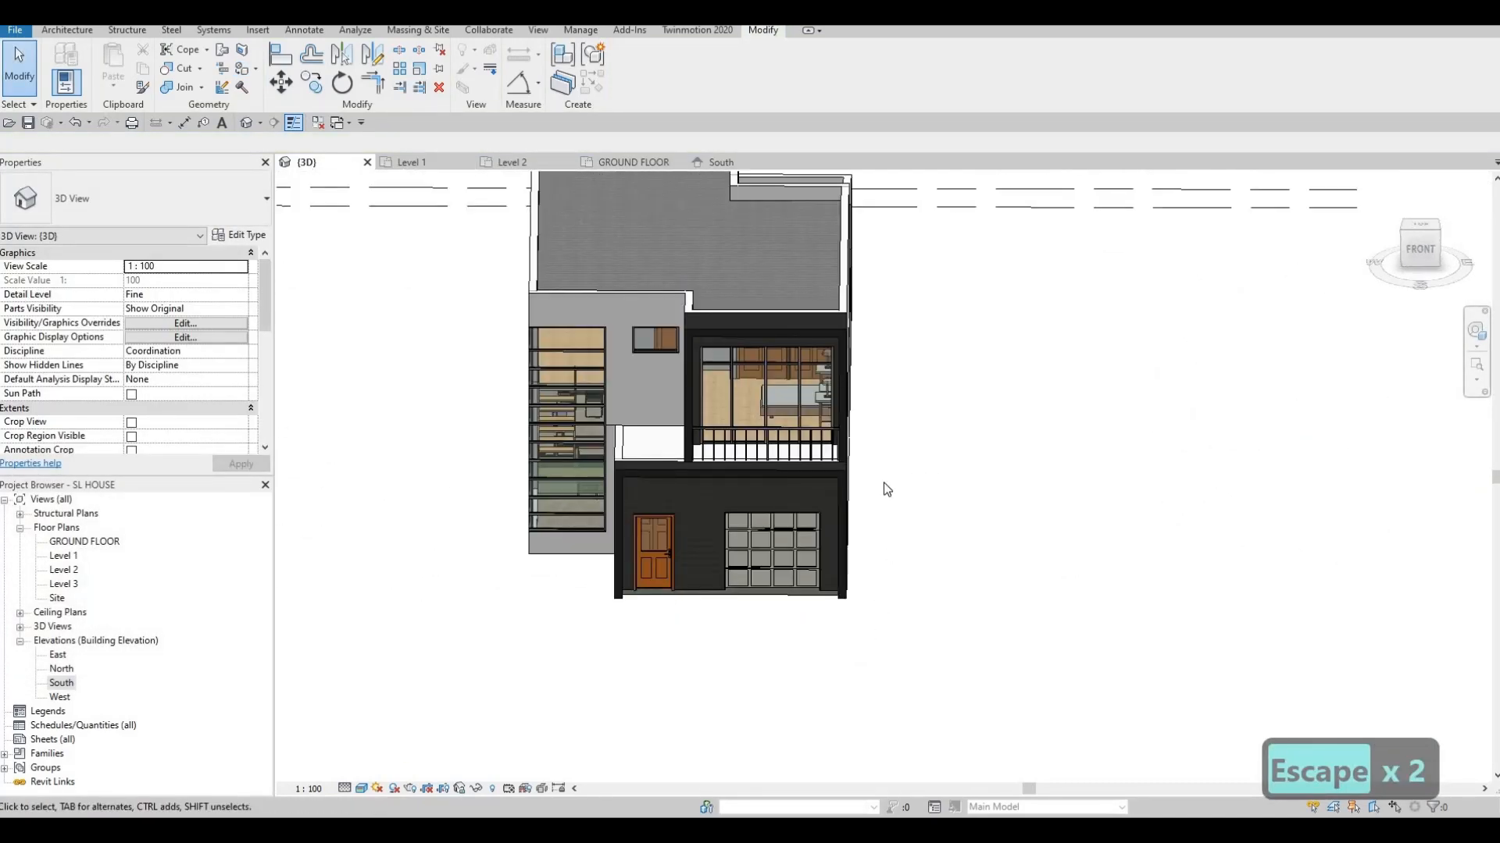
shift+middle_drag(982, 451, 840, 550)
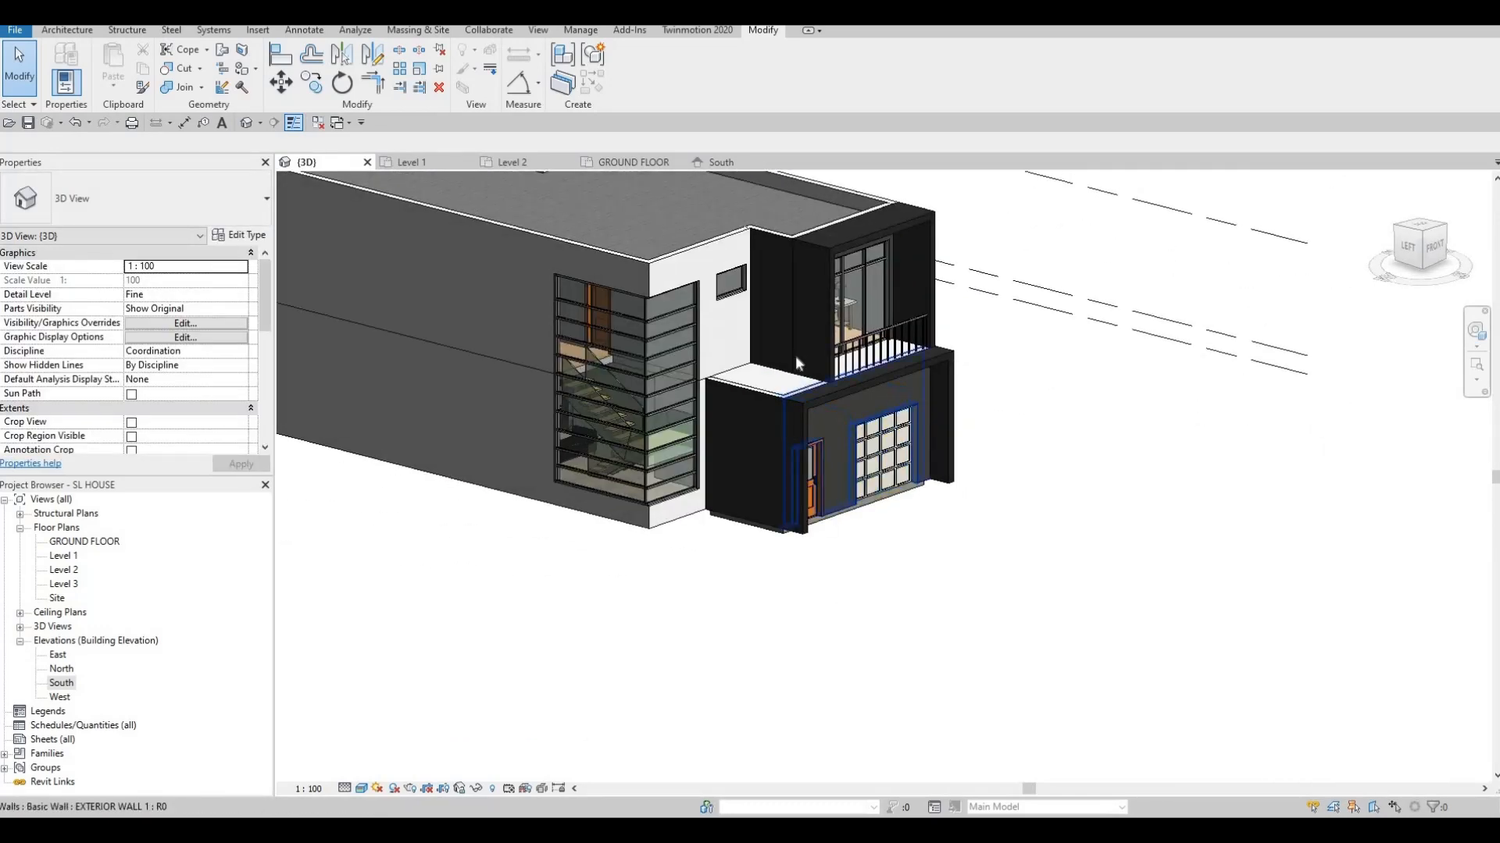
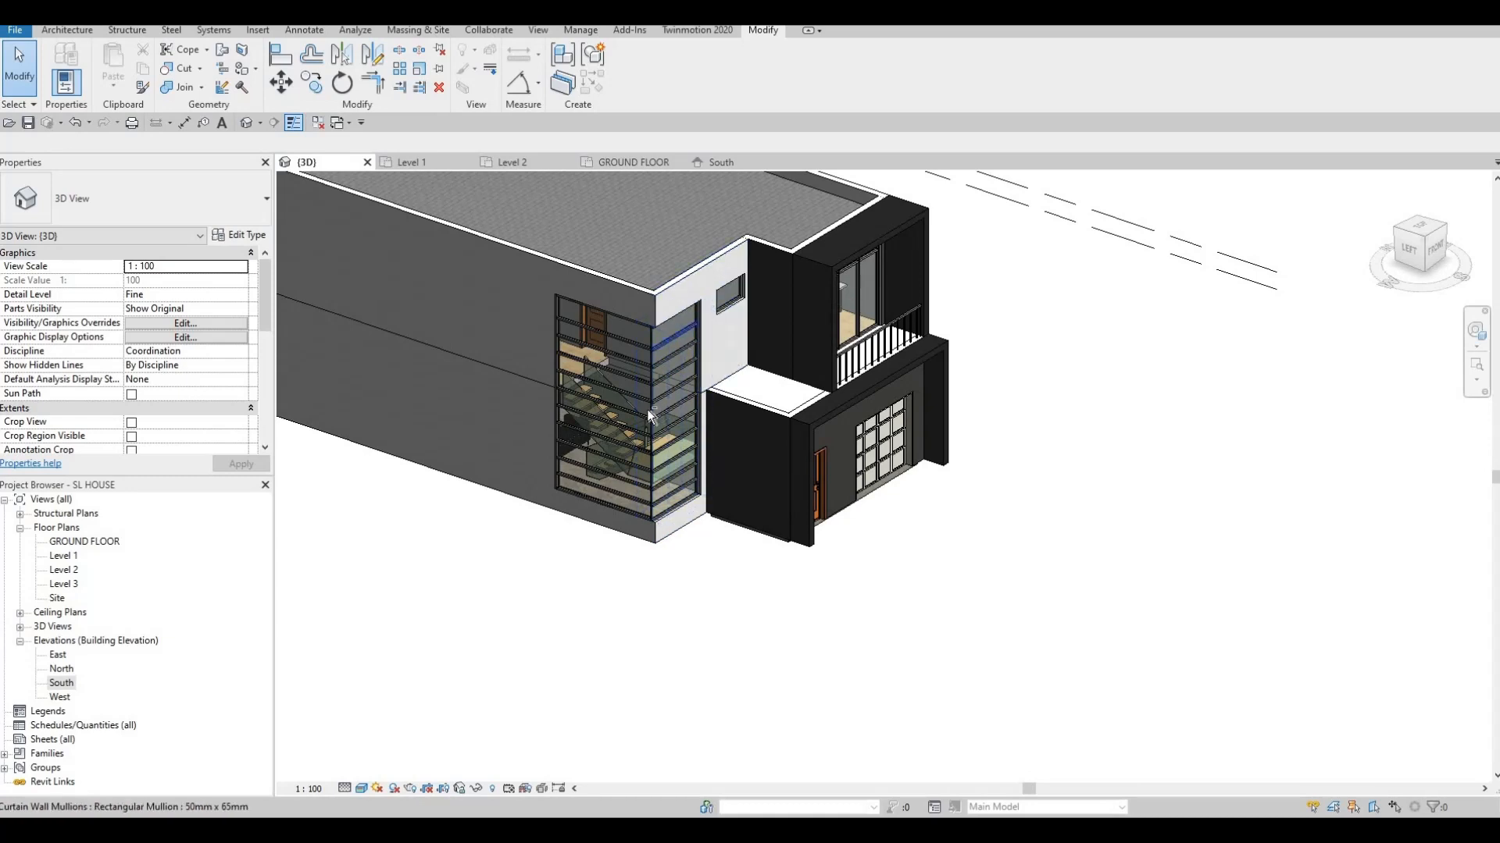
Orbit to the house's front corner window and expand Architecture > Component to reach Model In-Place
shift+middle_drag(667, 335, 592, 518)
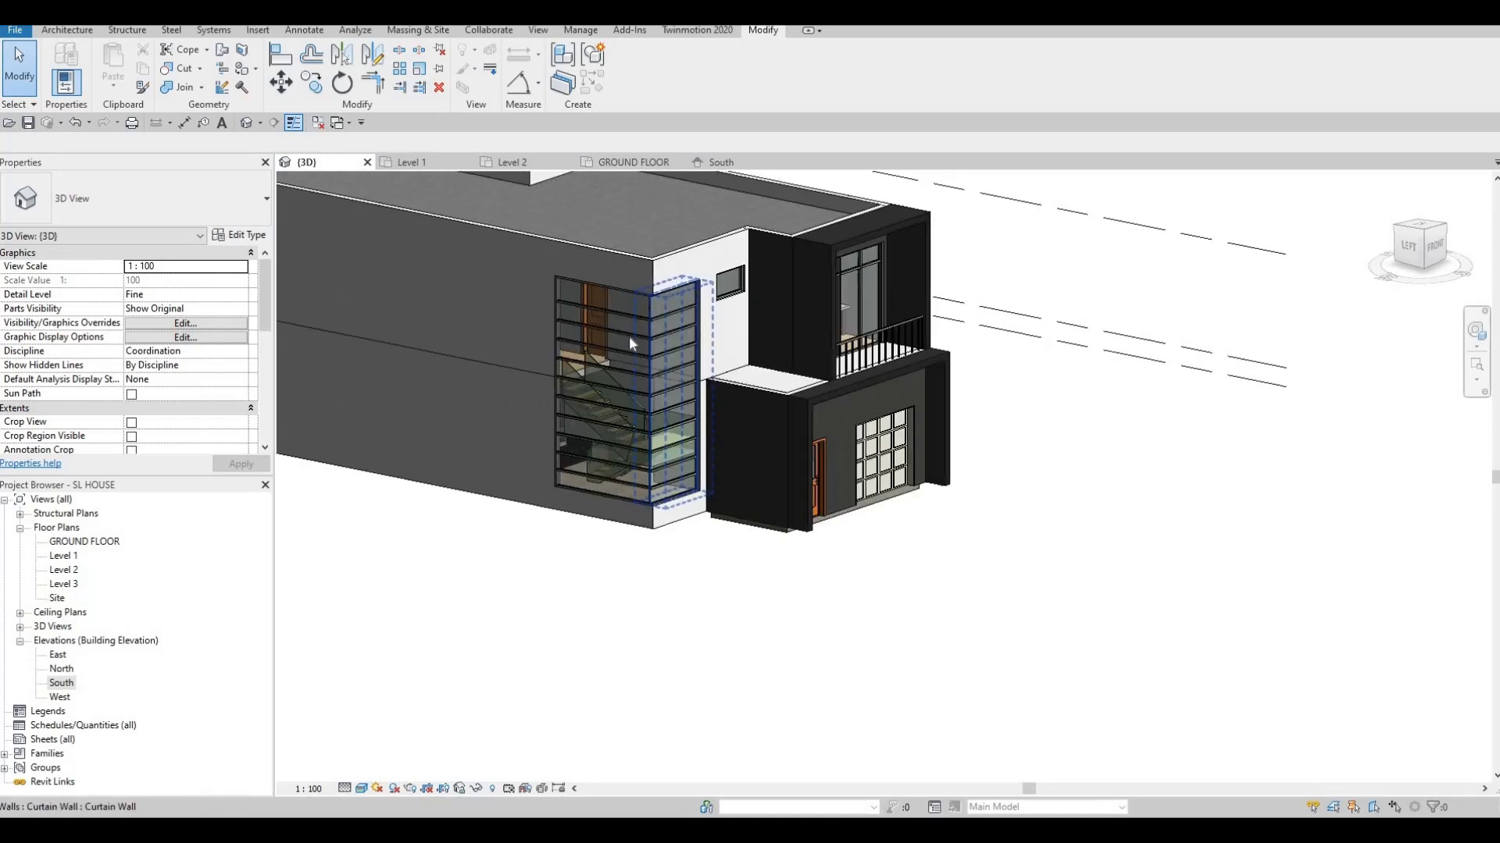
scroll(631, 335, up, 2)
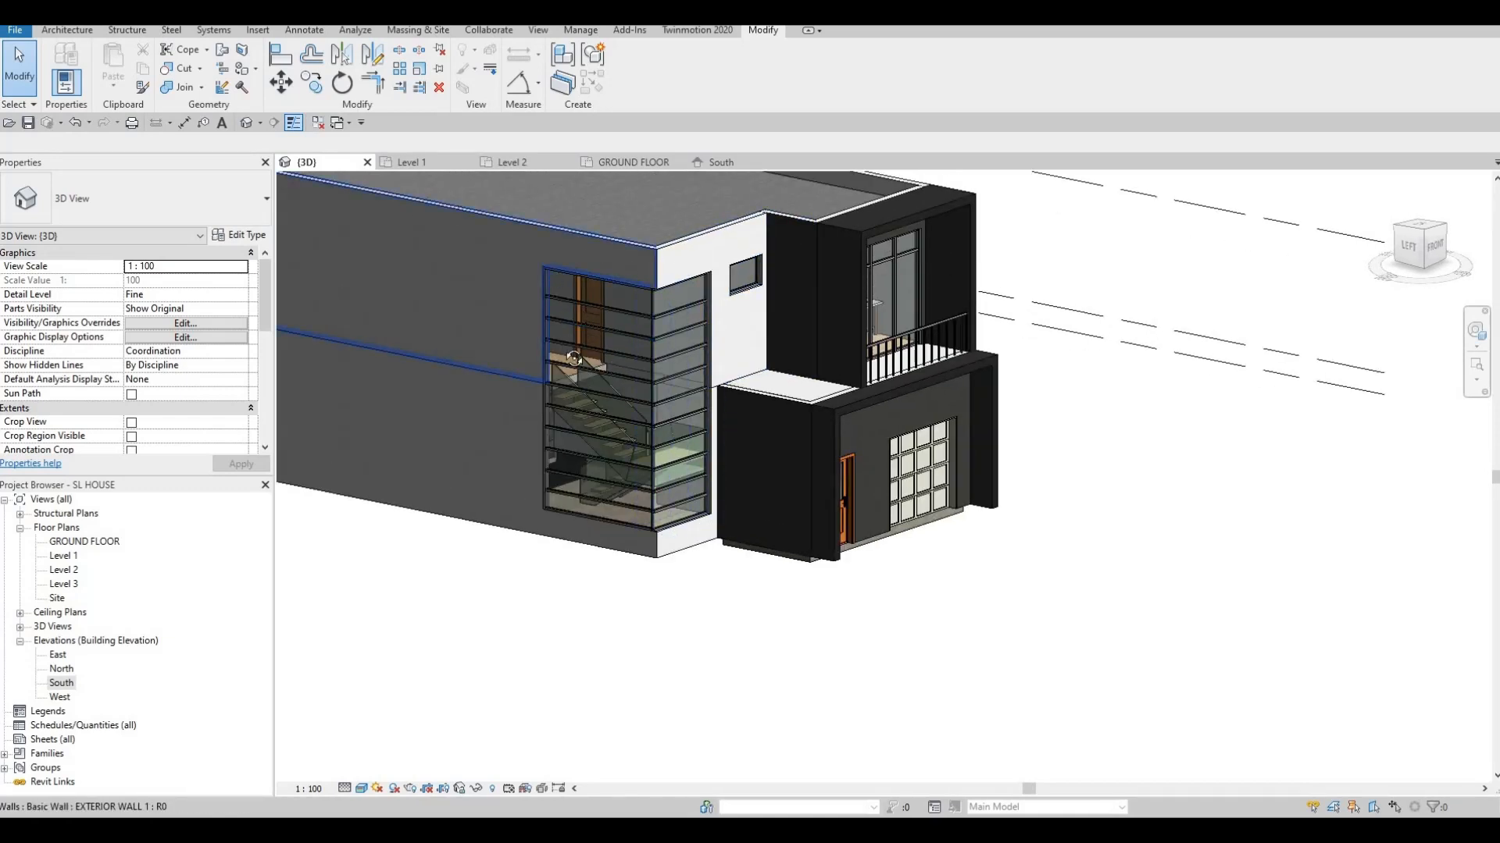
shift+middle_drag(574, 358, 678, 435)
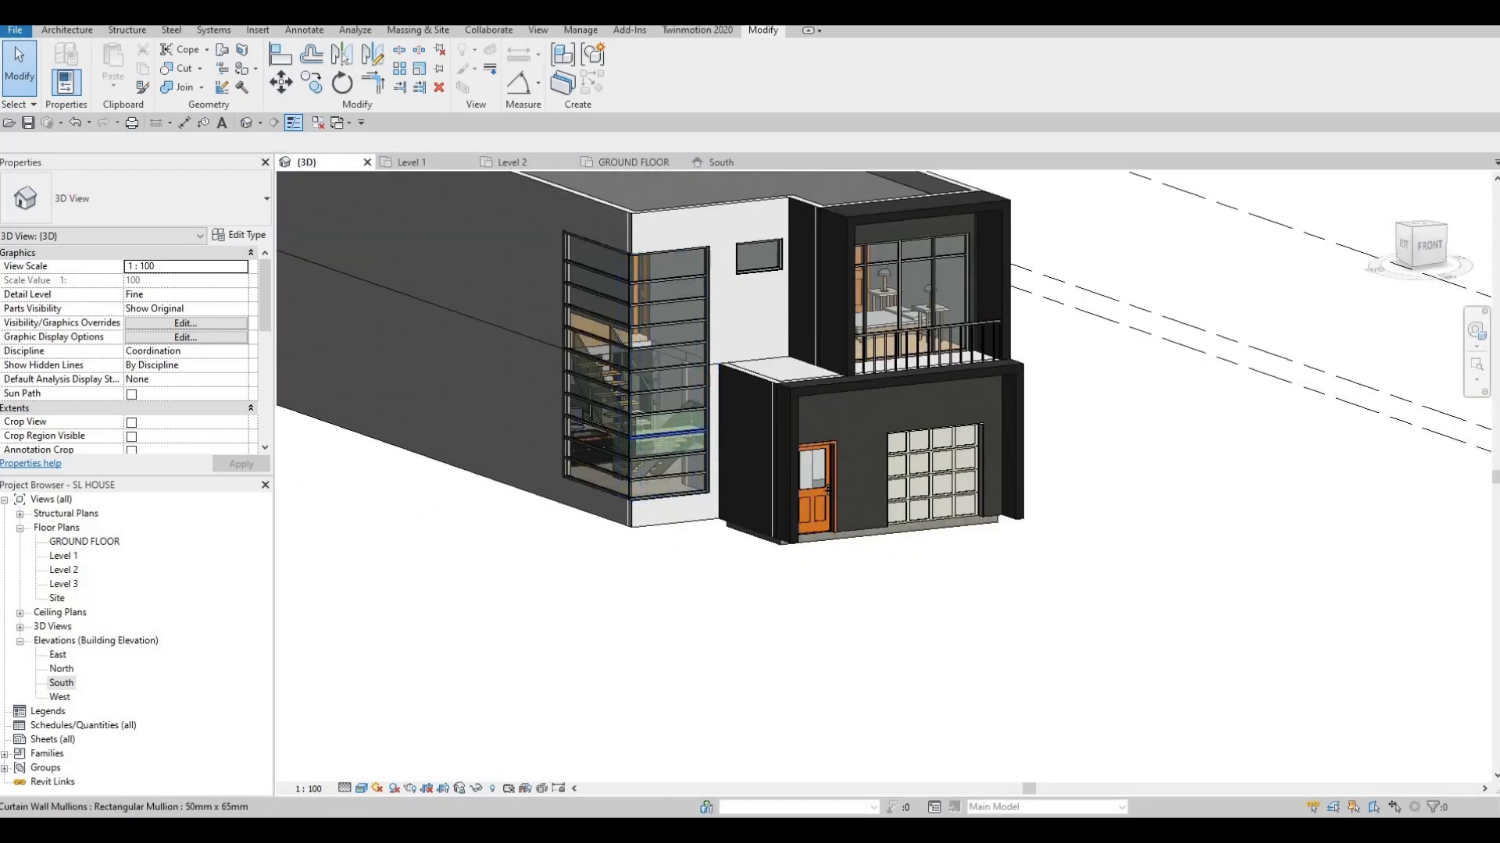
click(56, 32)
click(181, 78)
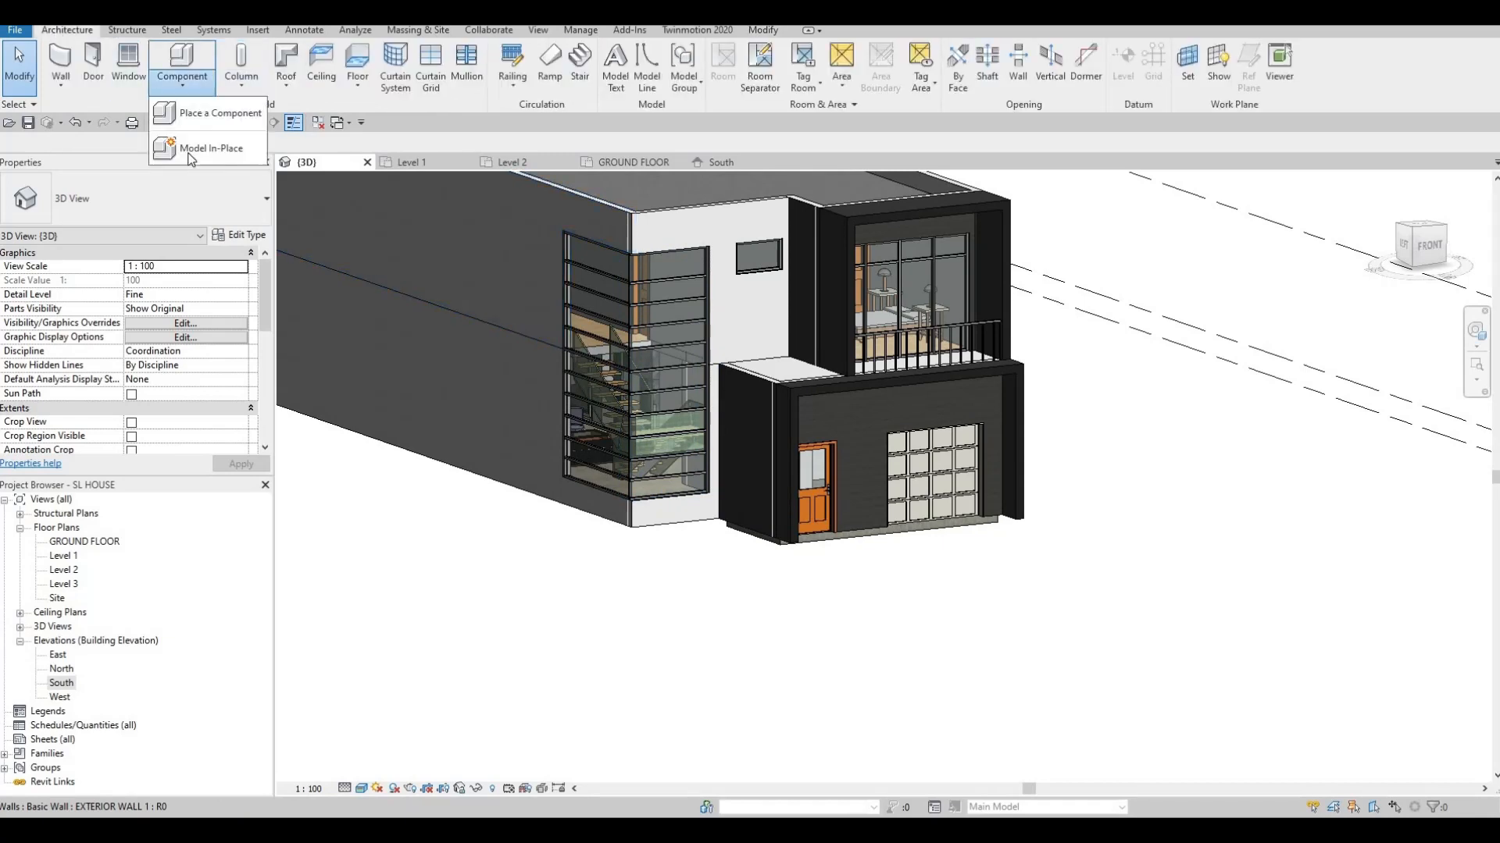
Create a new in-place Generic Models family with the default name
click(195, 149)
scroll(63, 299, down, 5)
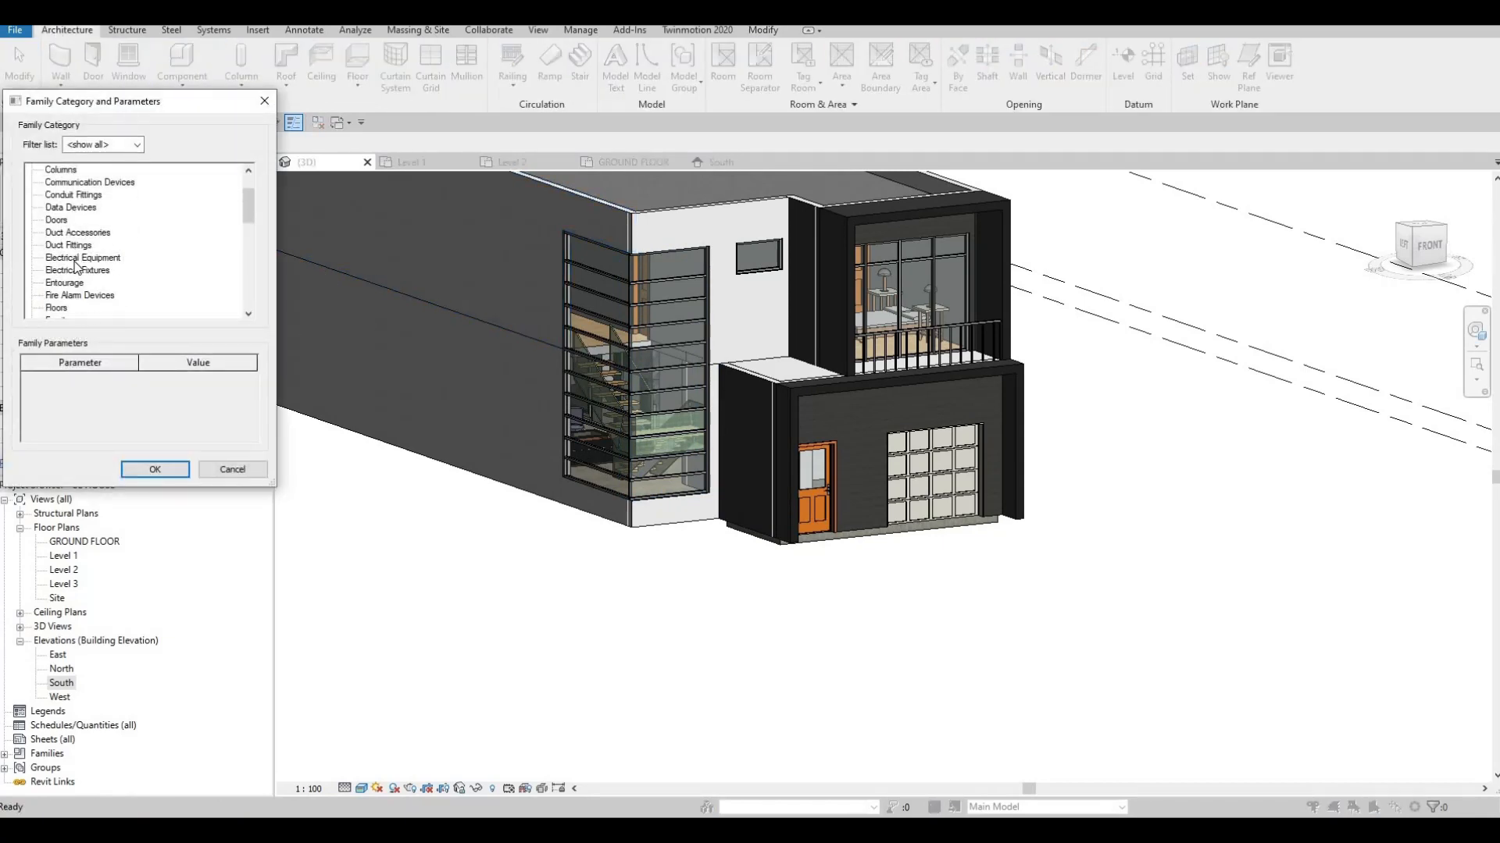
click(74, 295)
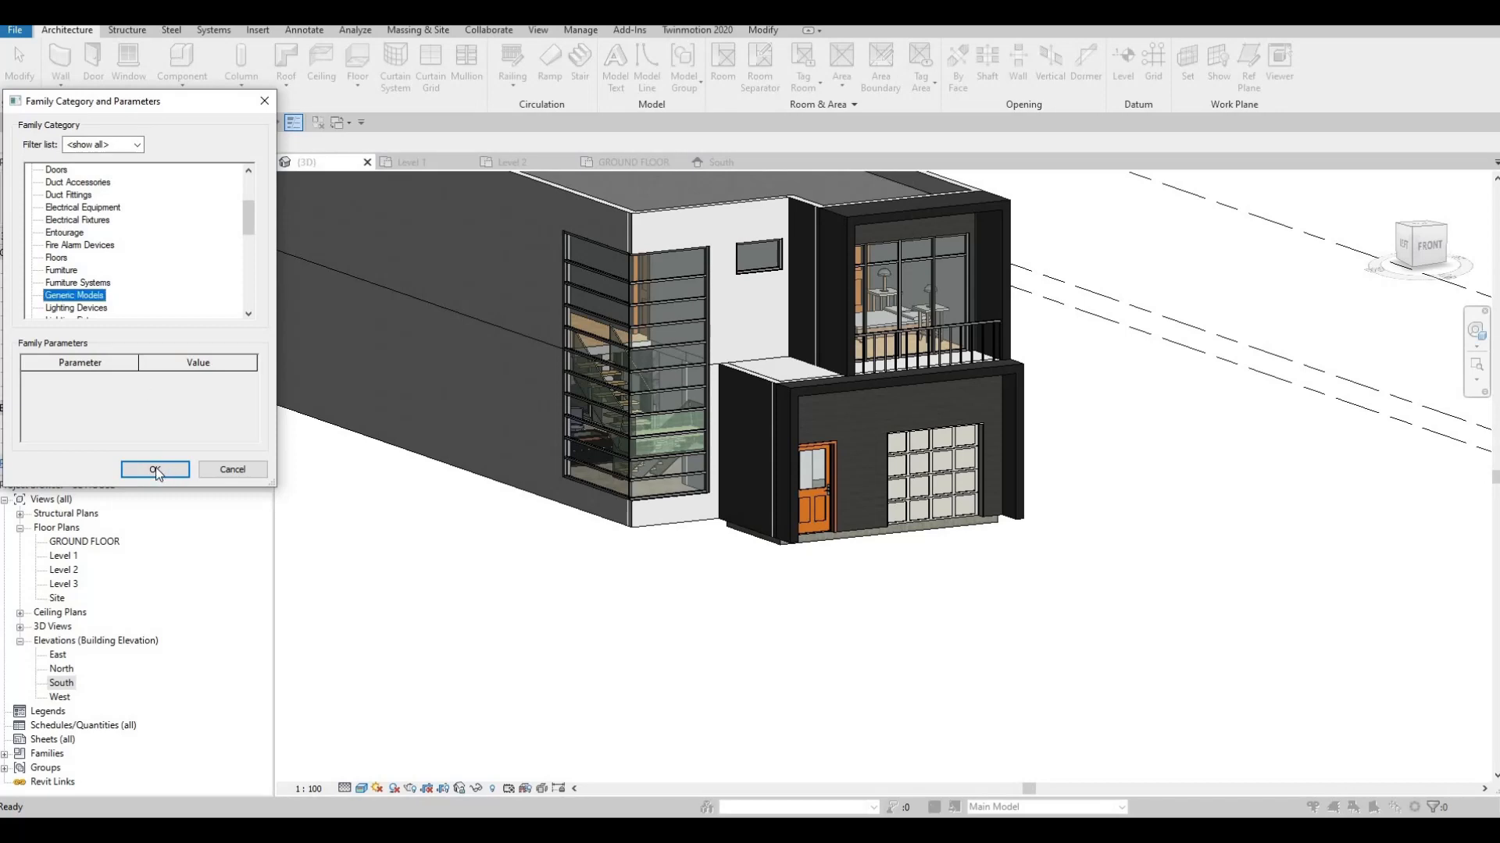
click(156, 467)
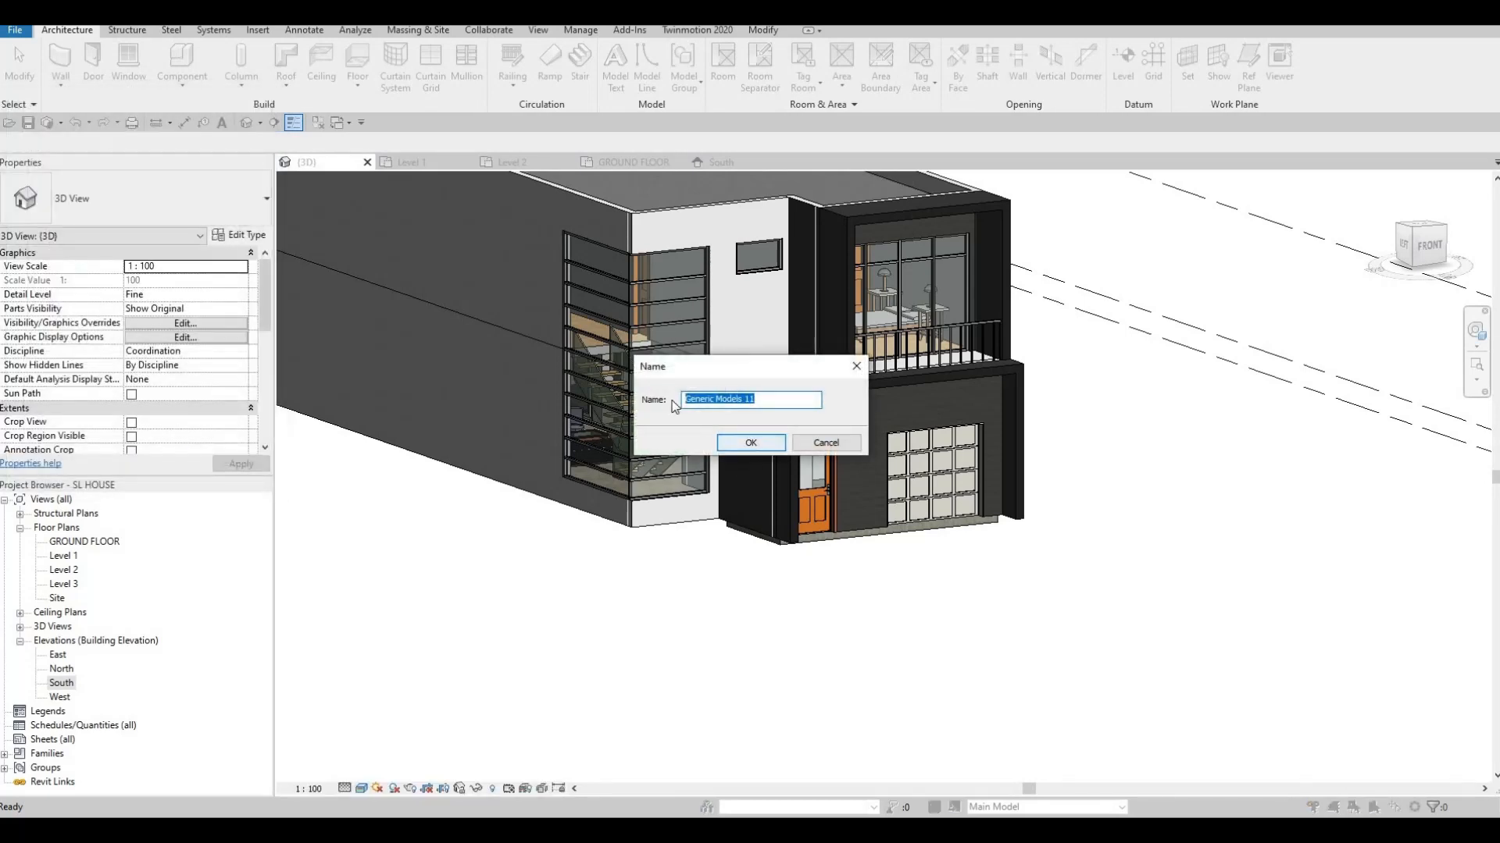
click(750, 443)
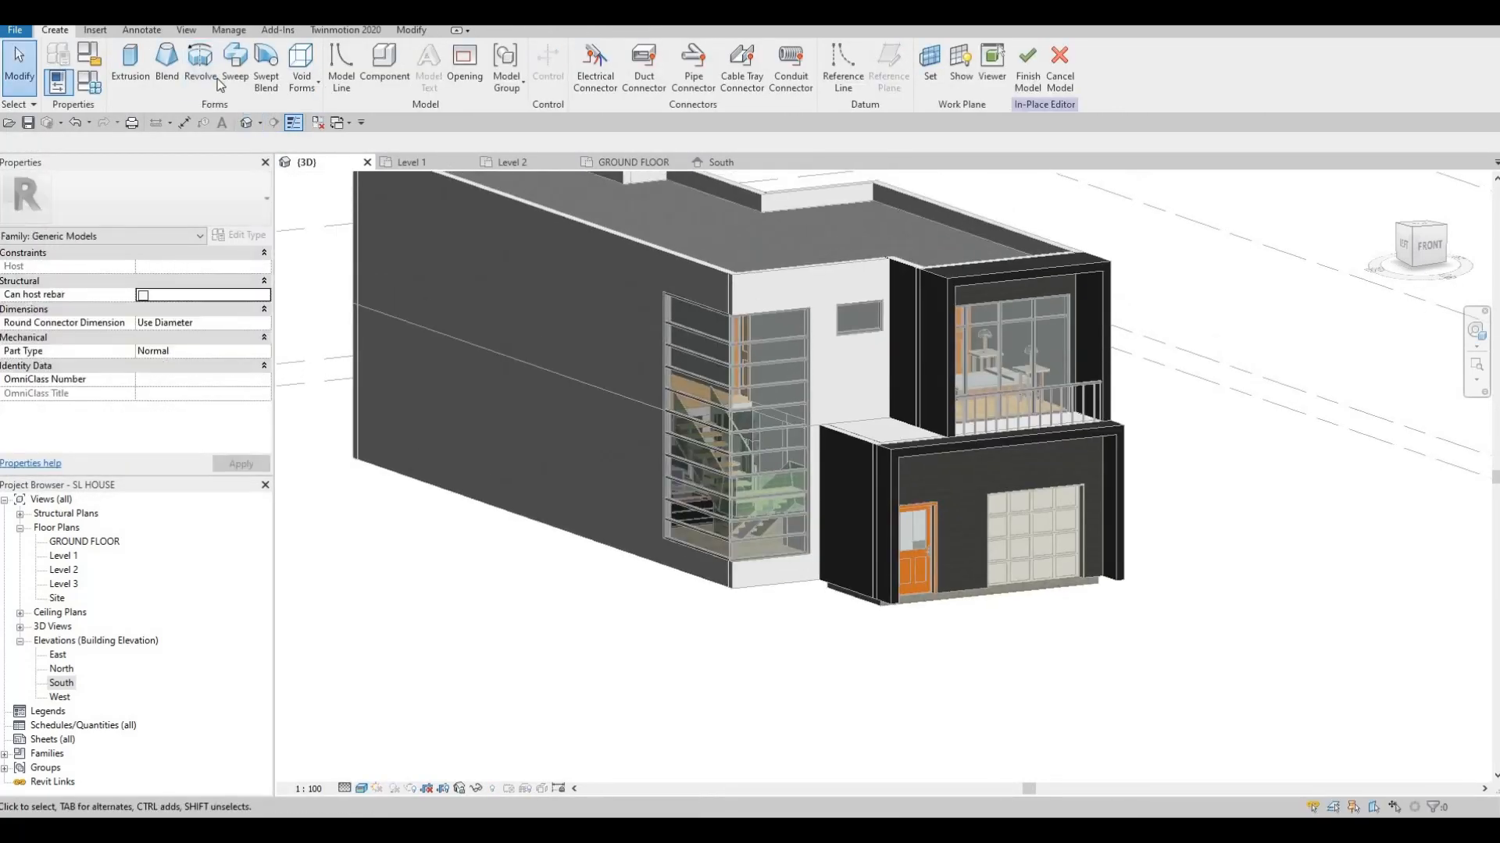
Start a sweep whose path is picked from existing model edges
click(230, 82)
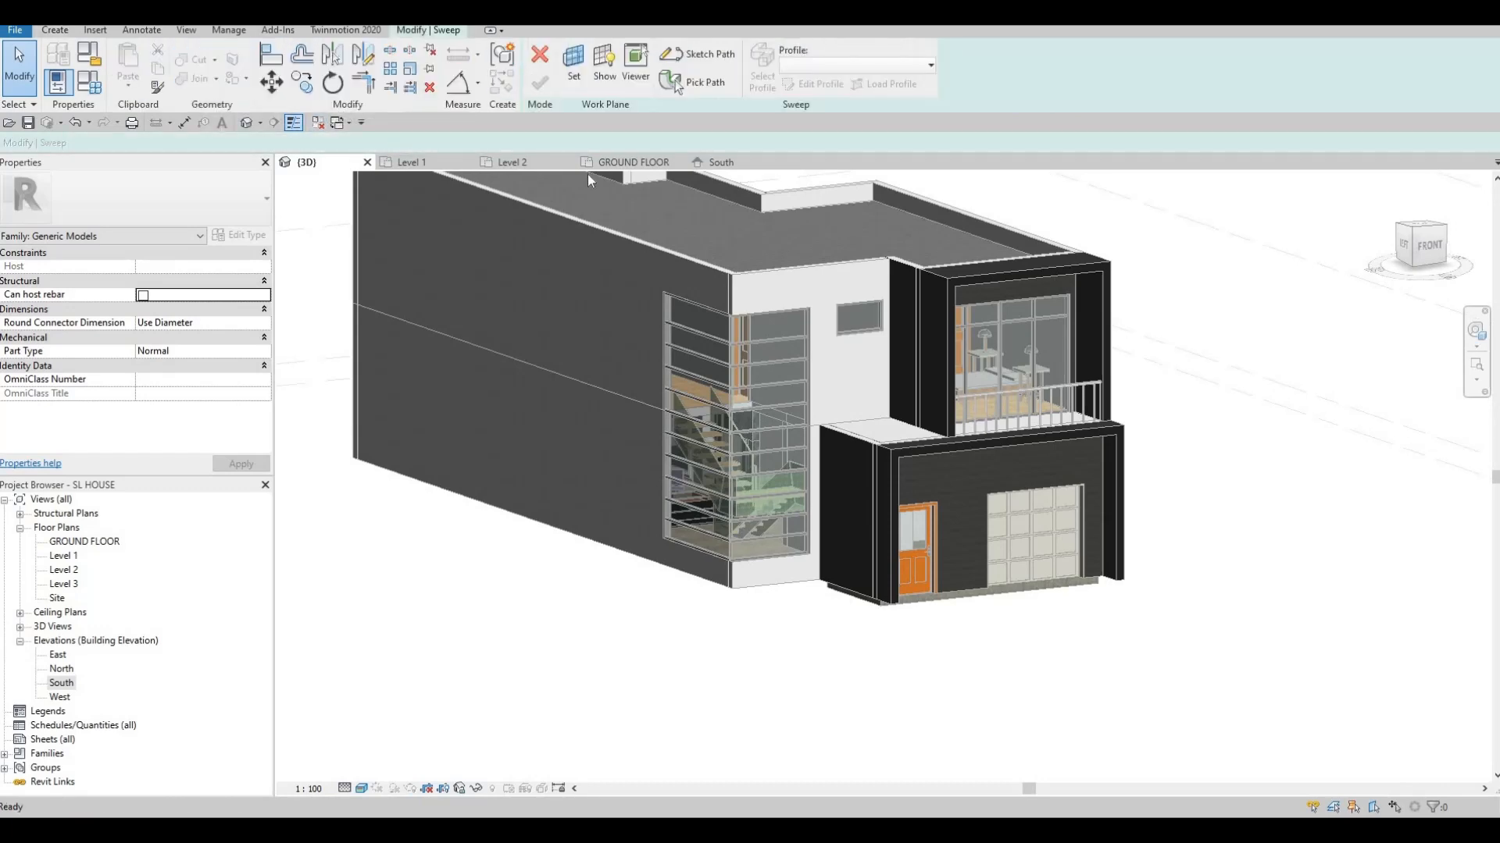
click(703, 82)
scroll(774, 363, up, 5)
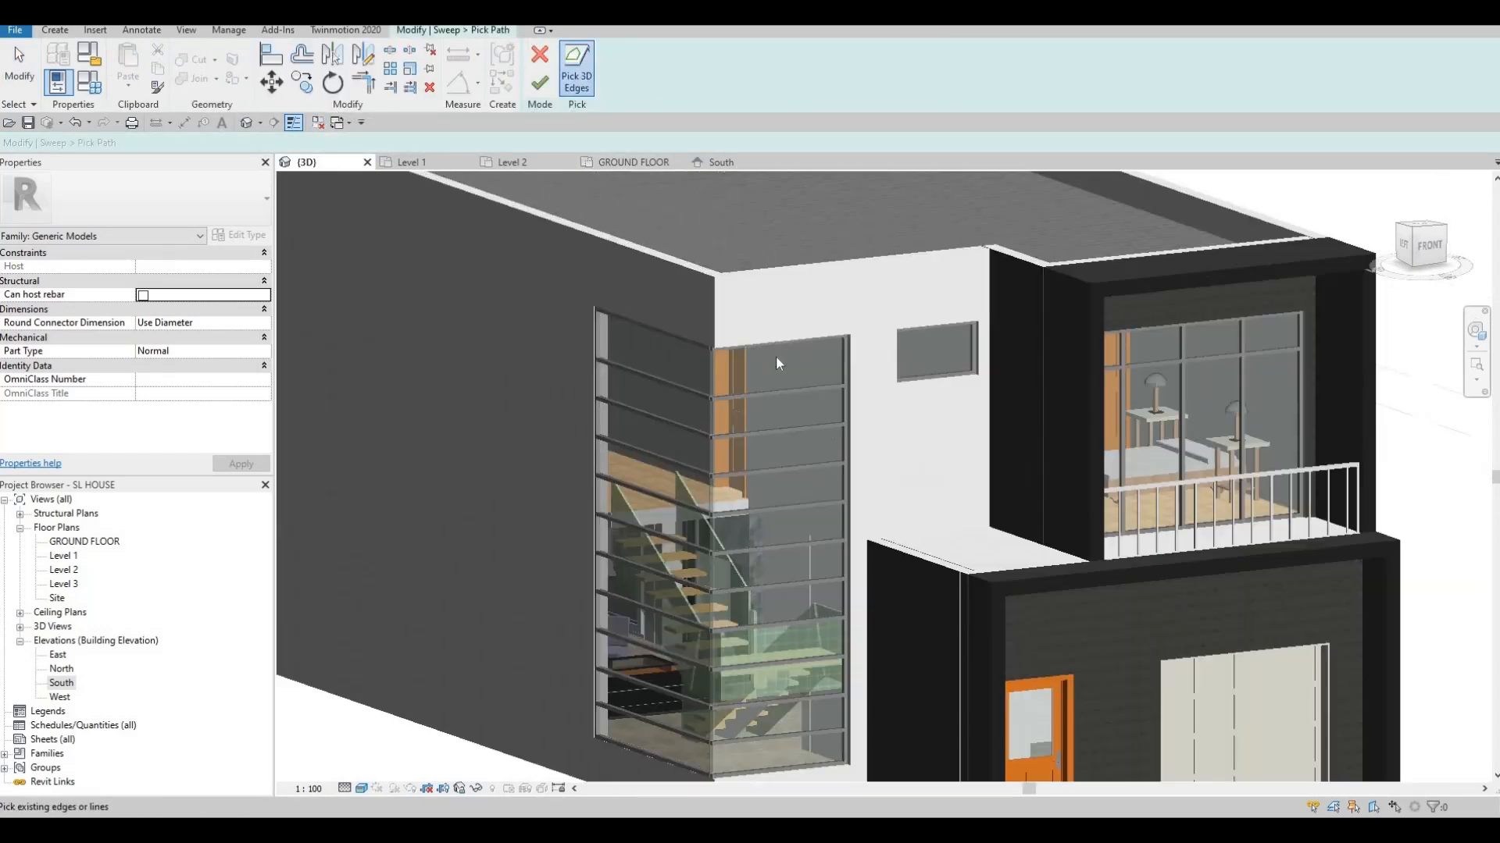
Add the wall's top edge and the window's left vertical edge to the sweep path
scroll(771, 372, up, 4)
click(771, 372)
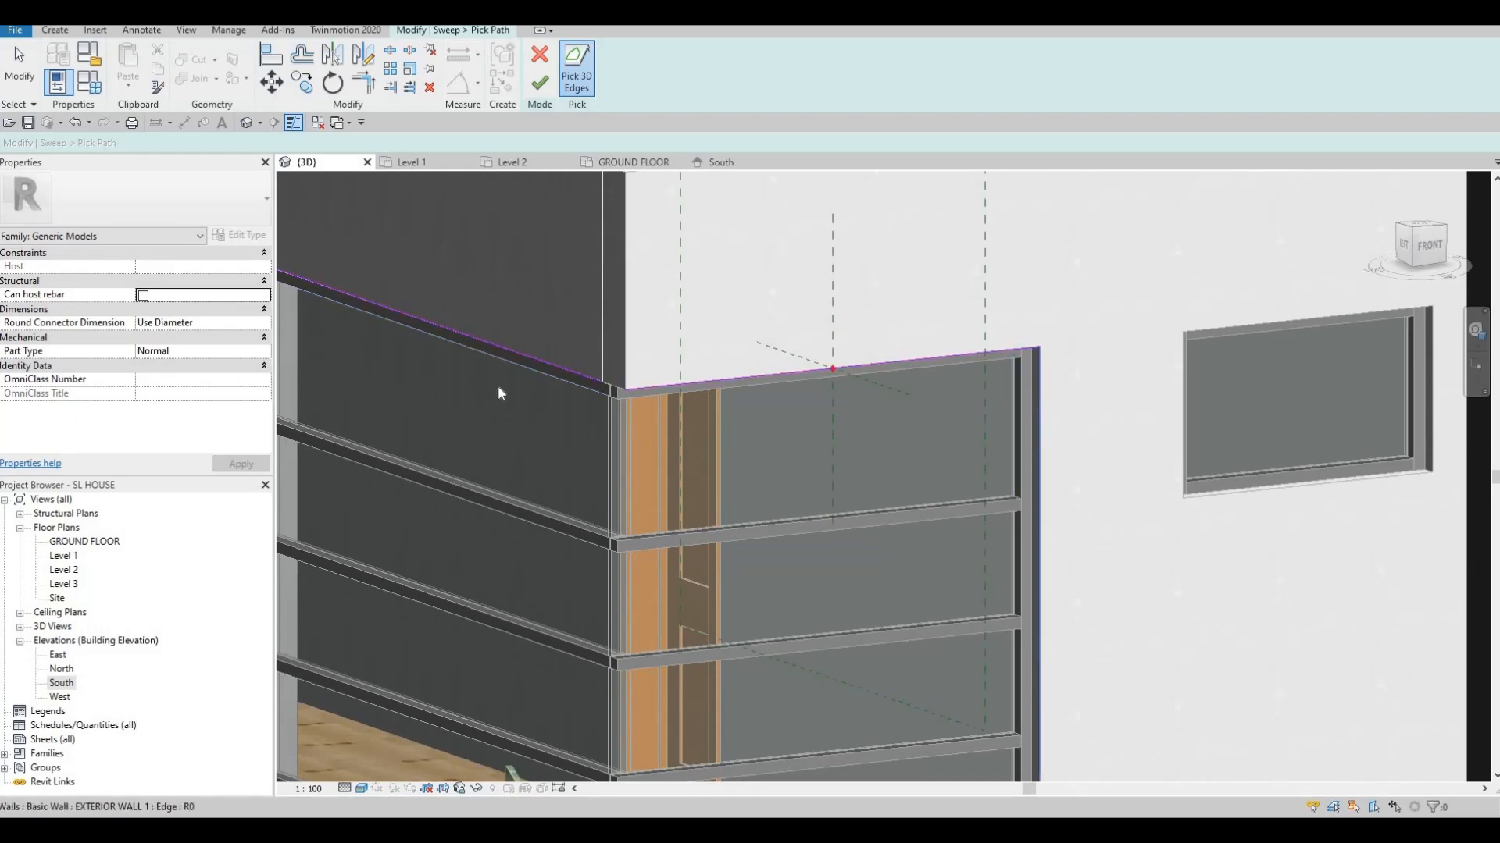
middle_drag(284, 300, 686, 354)
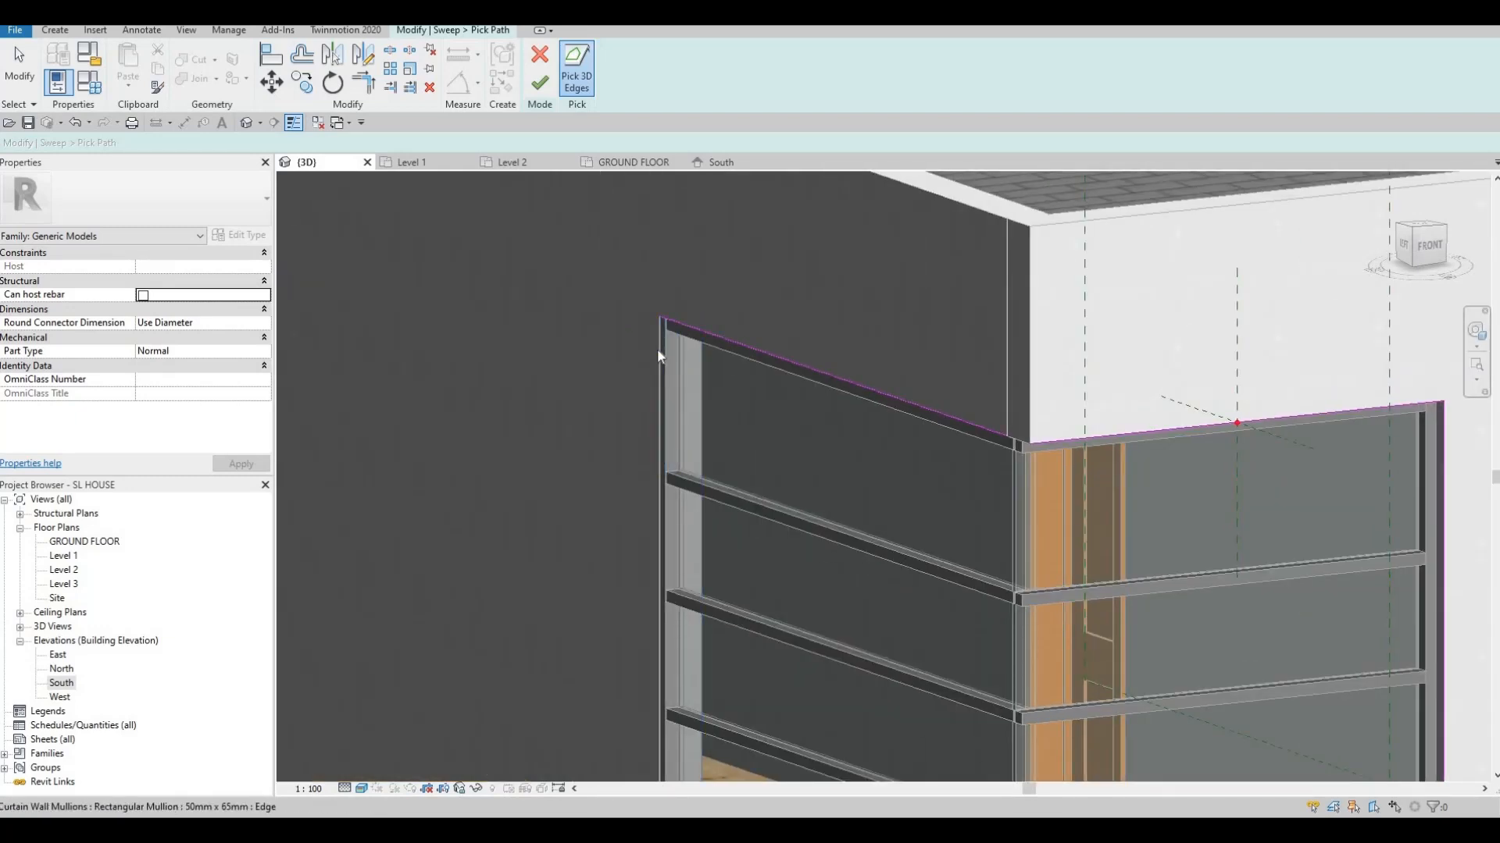
click(658, 353)
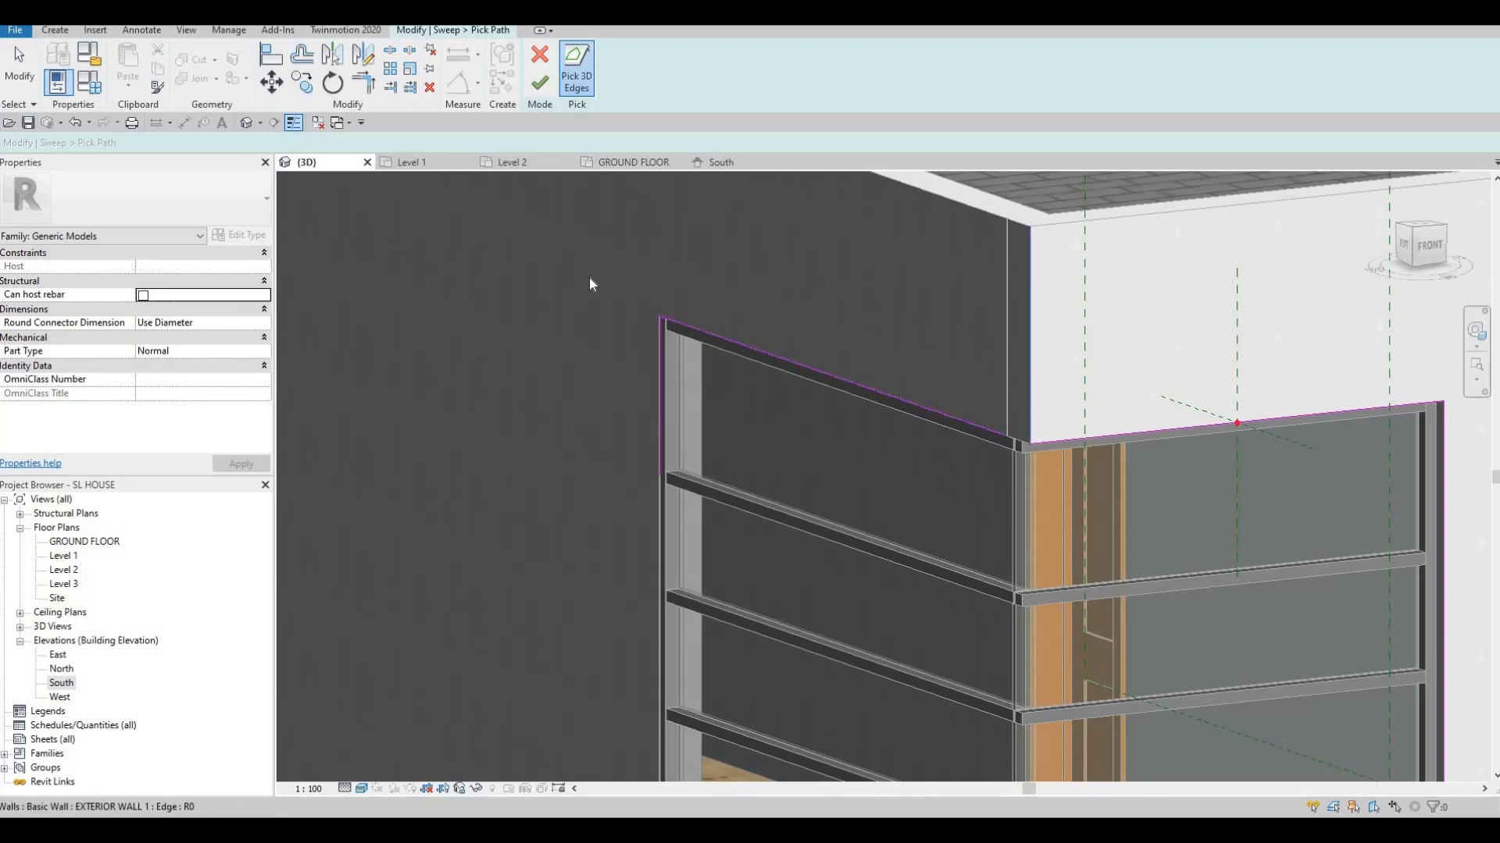
scroll(785, 378, up, 4)
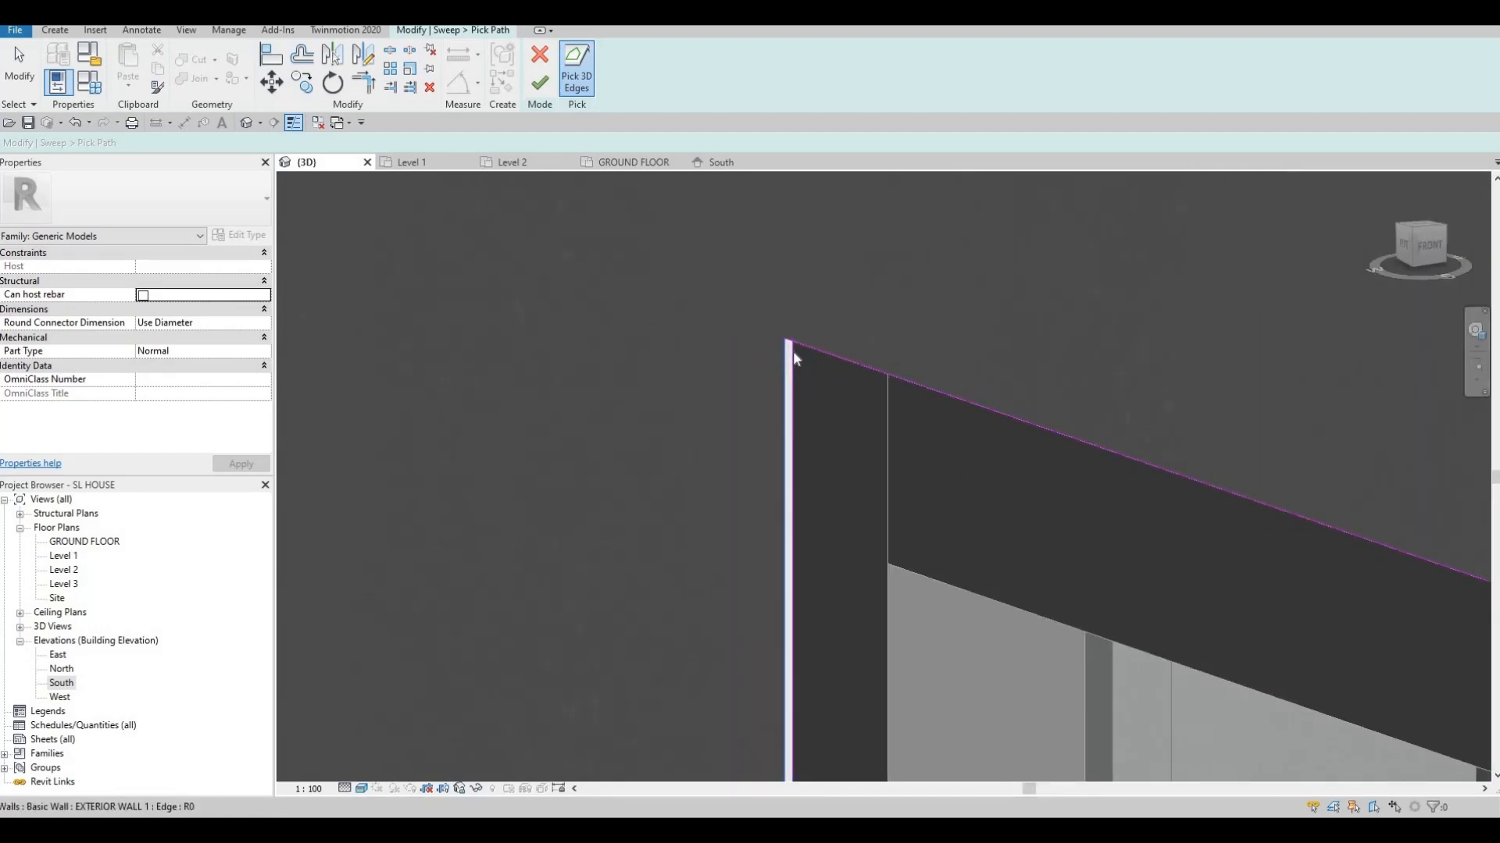
scroll(793, 352, up, 1)
Delete the unwanted line from the sweep path
key(Escape)
key(Escape)
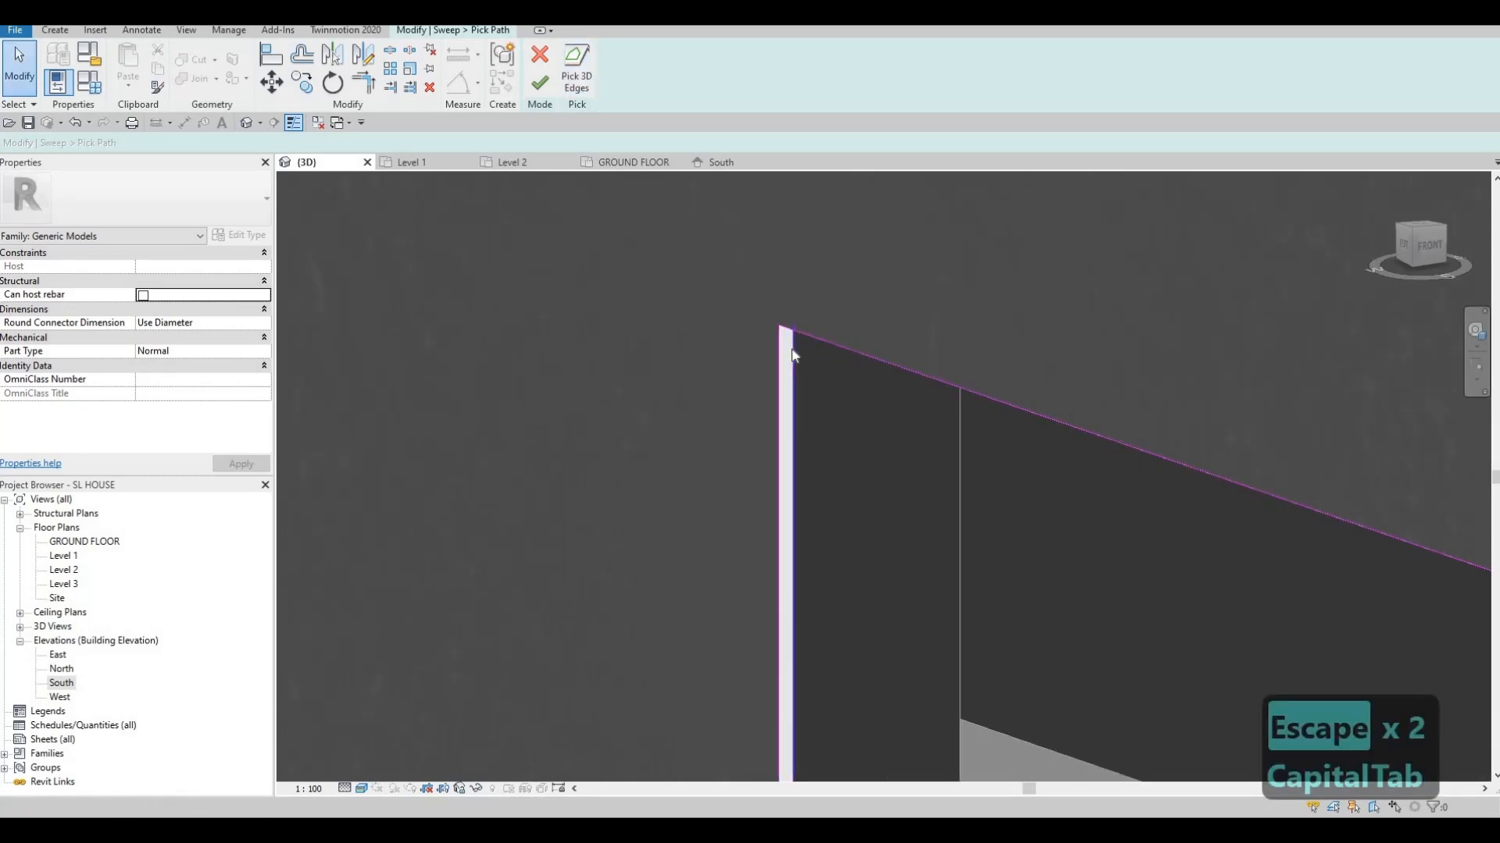
click(789, 358)
key(Delete)
scroll(781, 328, down, 8)
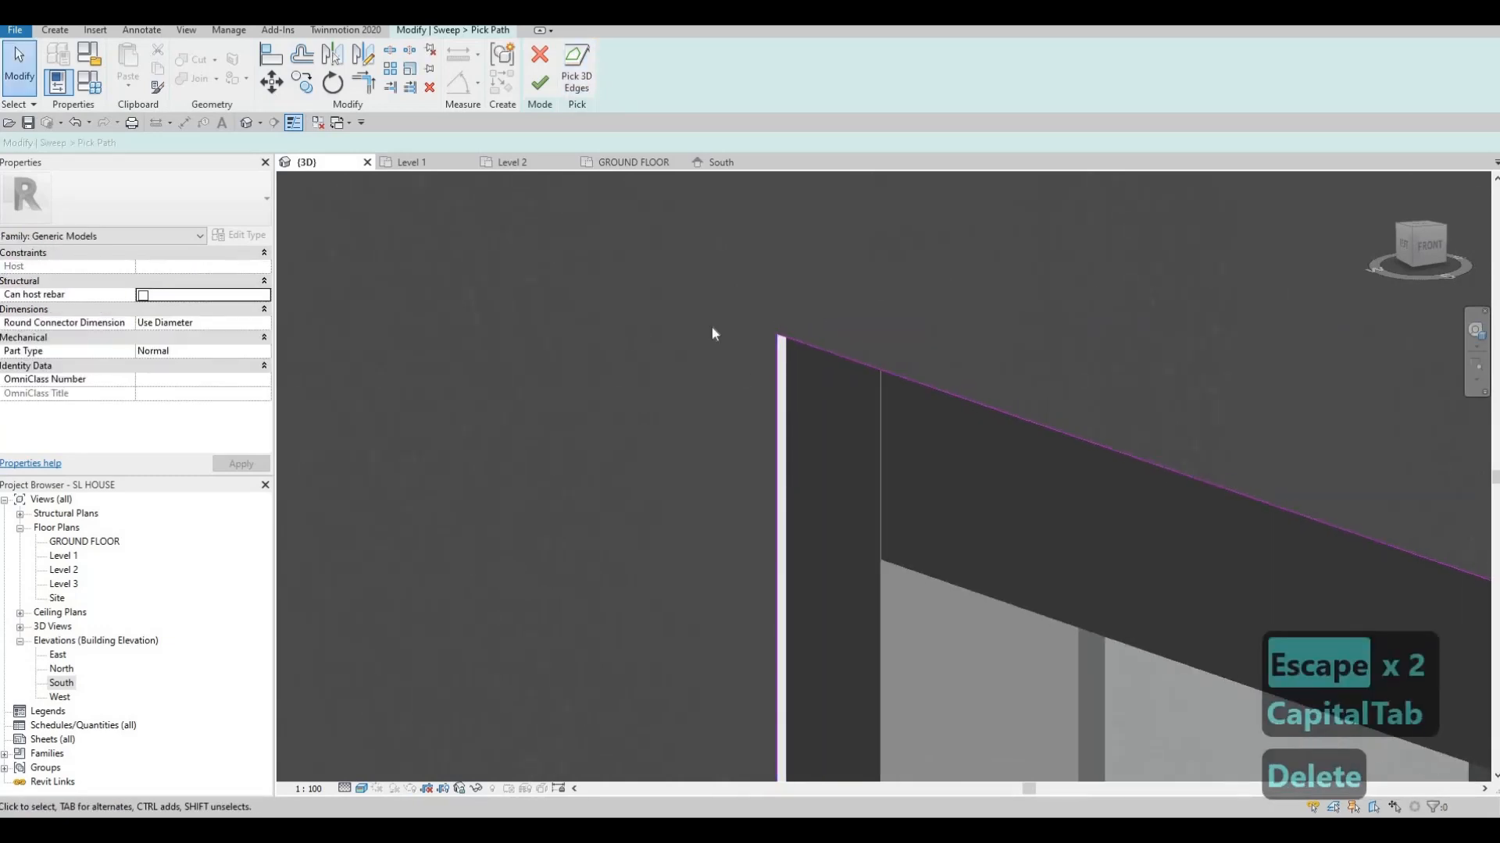
Pan along the roof edge to the window's top-right corner and resume picking edges
middle_drag(562, 280, 307, 214)
middle_drag(671, 433, 292, 300)
middle_drag(1078, 476, 334, 287)
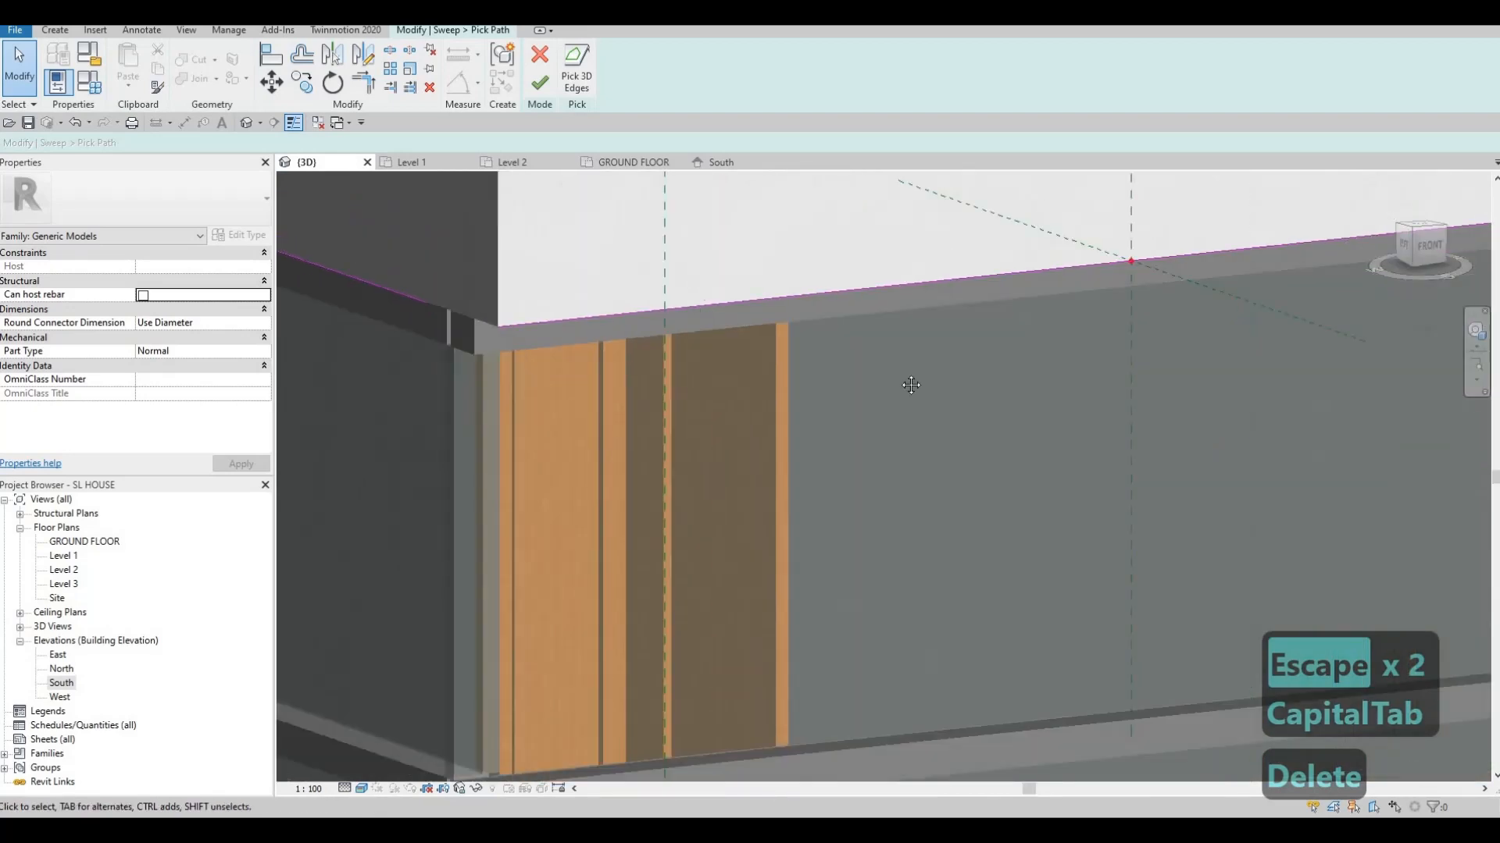
middle_drag(1086, 391, 328, 336)
middle_drag(967, 357, 921, 587)
scroll(949, 367, down, 1)
scroll(957, 366, down, 3)
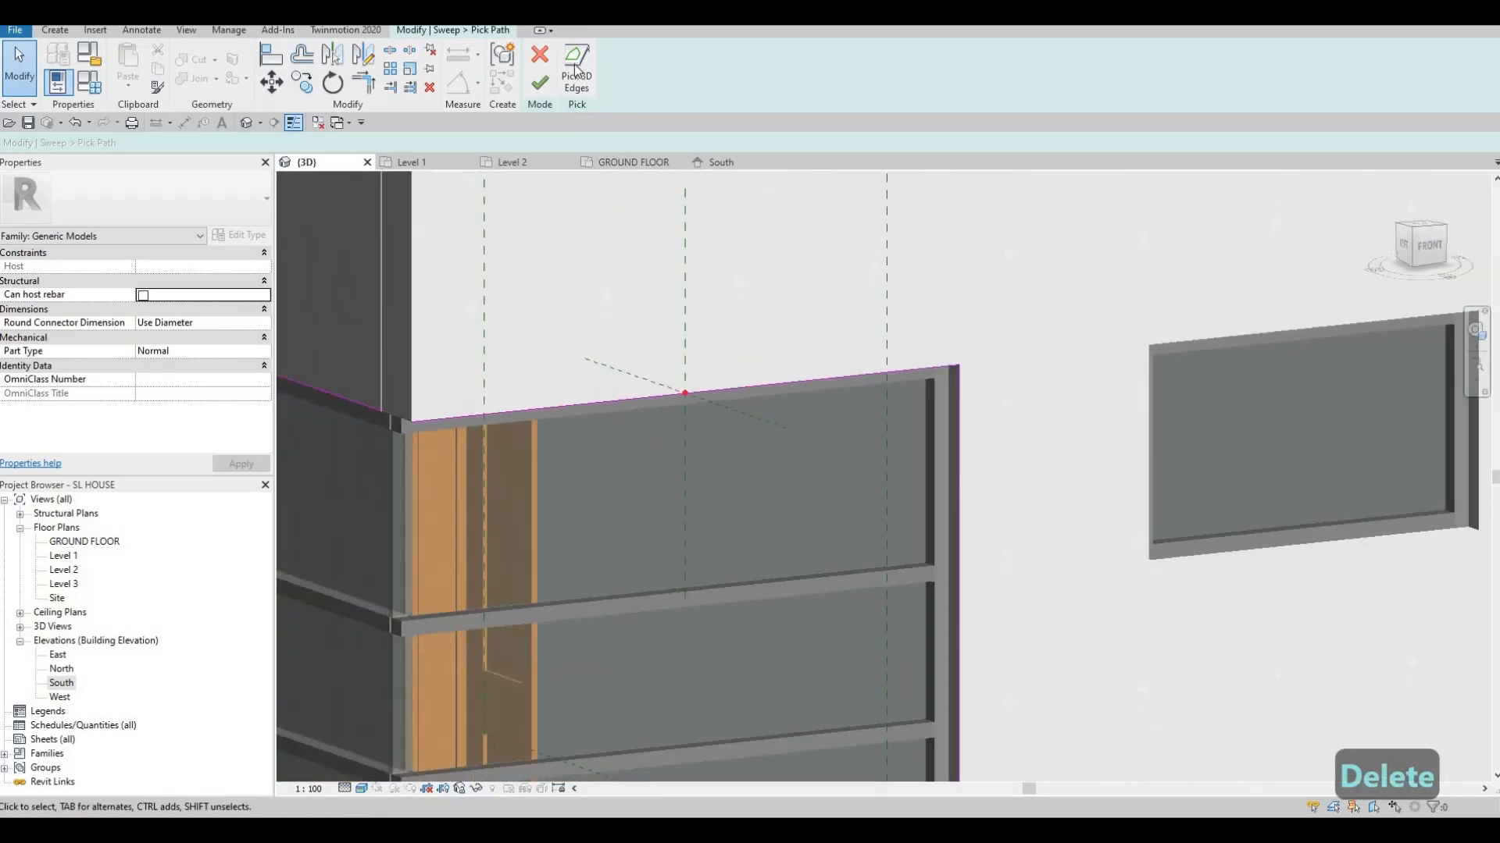
middle_drag(863, 277, 776, 248)
click(576, 74)
Add the right and left walls' bottom edges at the window base to the path
scroll(749, 442, down, 1)
middle_drag(665, 690, 814, 359)
scroll(814, 359, down, 3)
middle_drag(759, 666, 771, 447)
scroll(775, 446, up, 8)
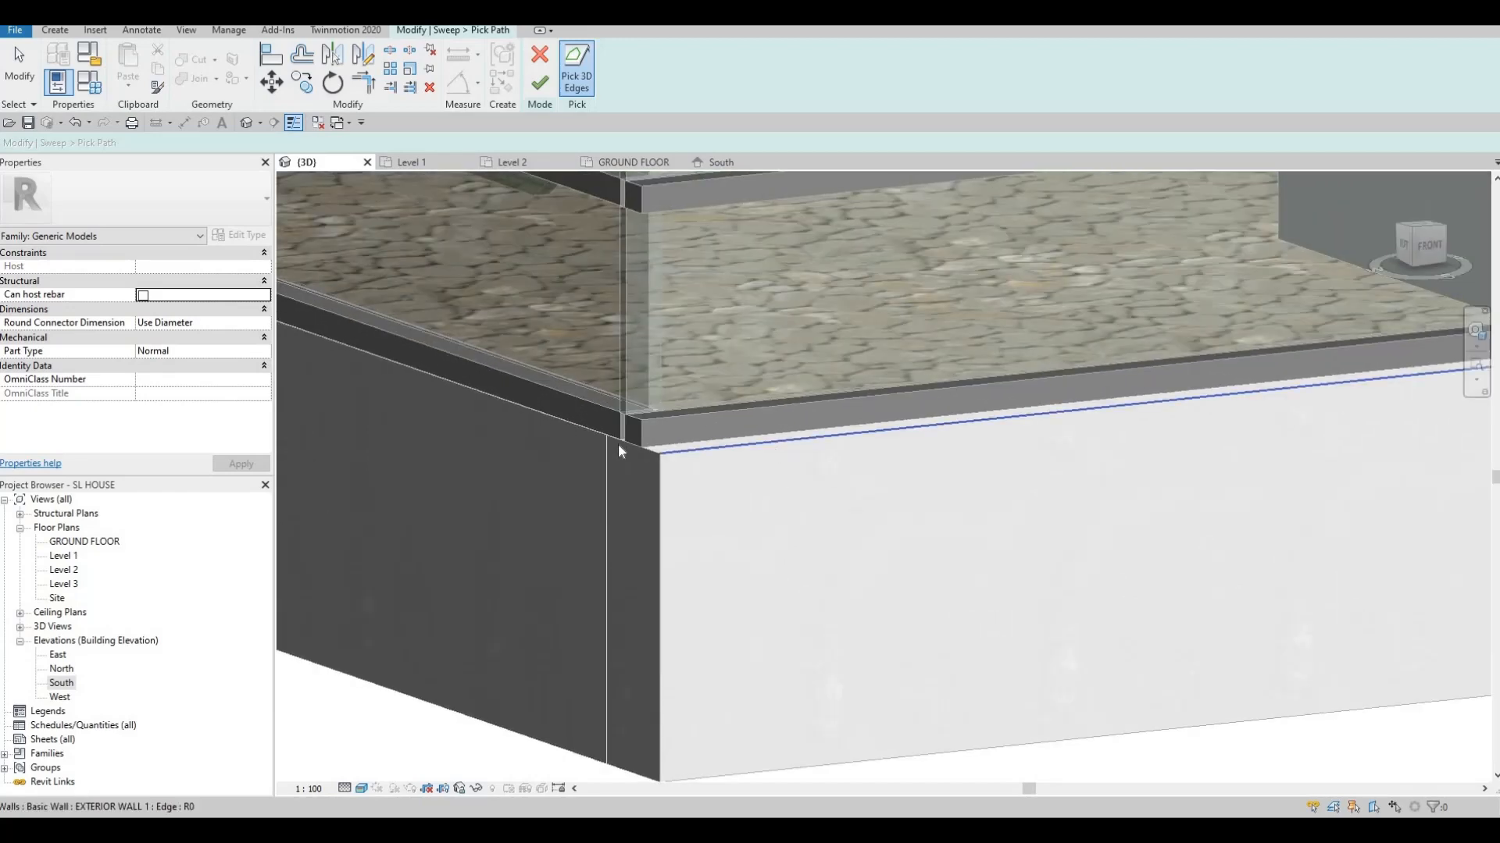
click(617, 442)
click(592, 436)
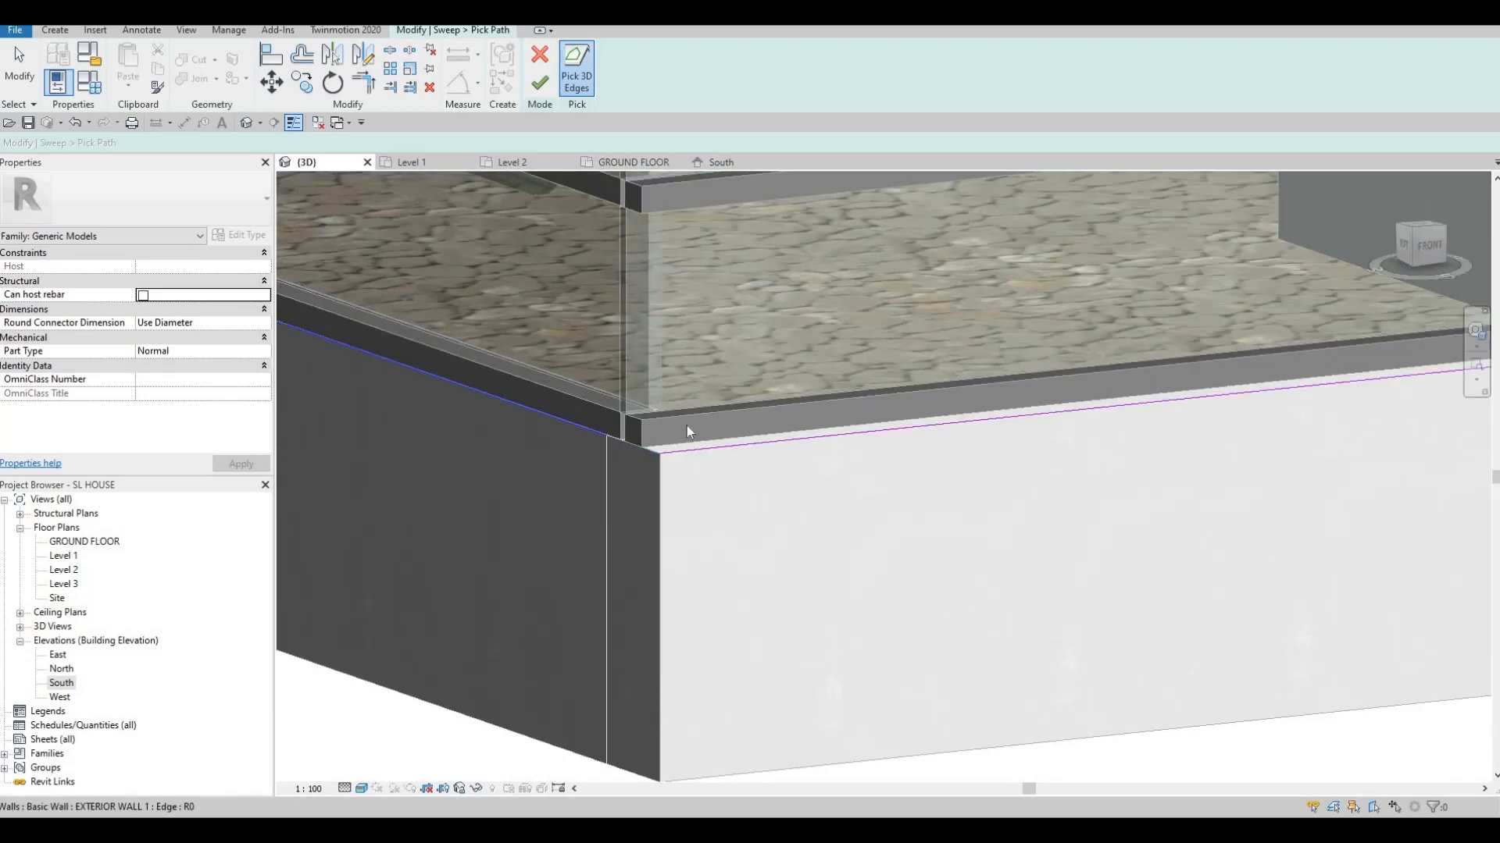
scroll(687, 425, down, 3)
scroll(822, 556, down, 2)
middle_drag(722, 486, 783, 579)
scroll(782, 579, down, 2)
scroll(820, 578, up, 3)
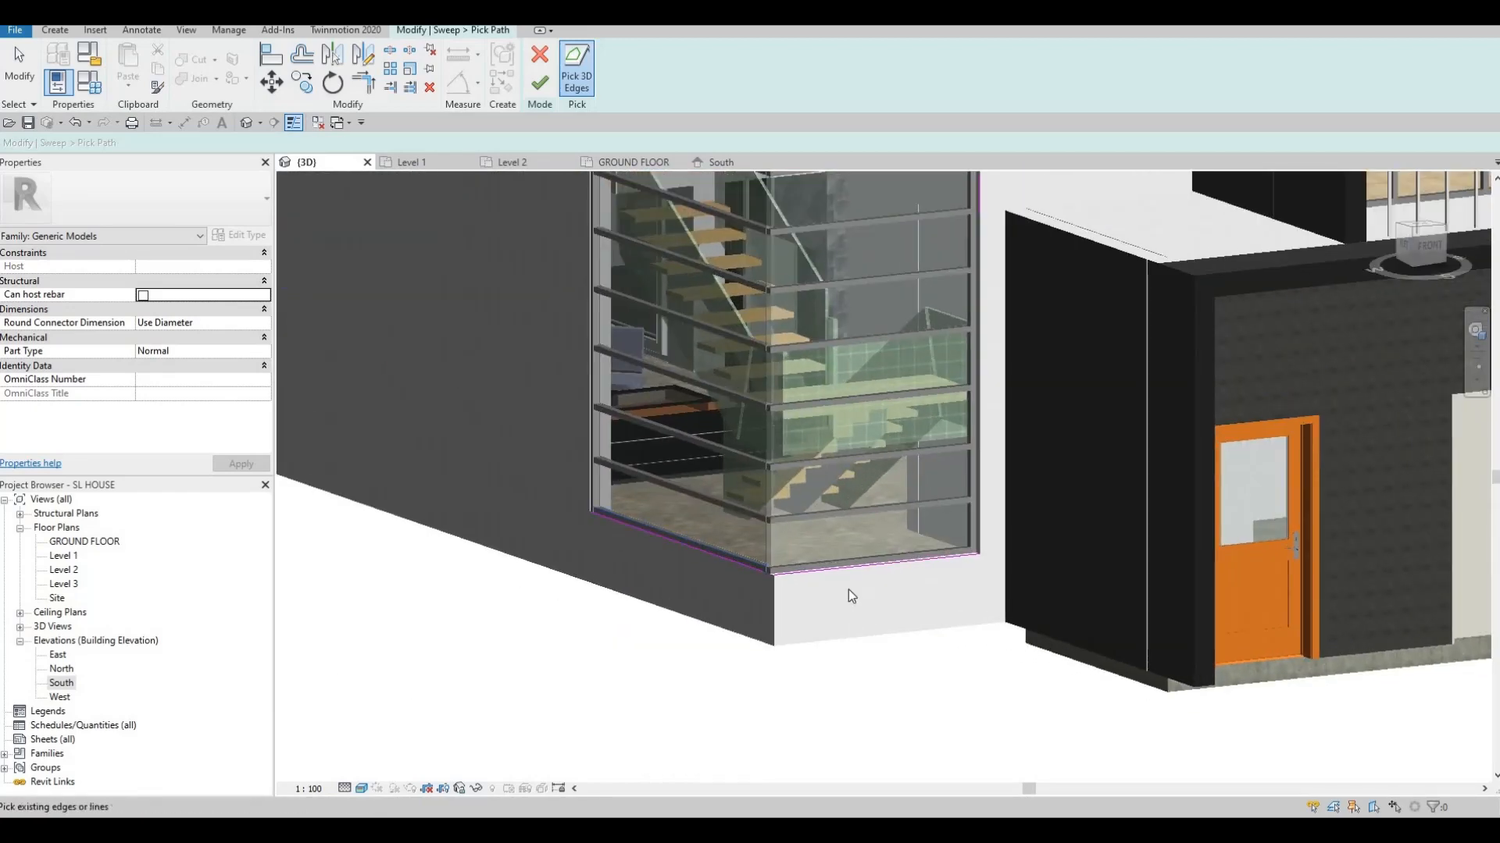
scroll(809, 511, down, 2)
key(Escape)
key(Escape)
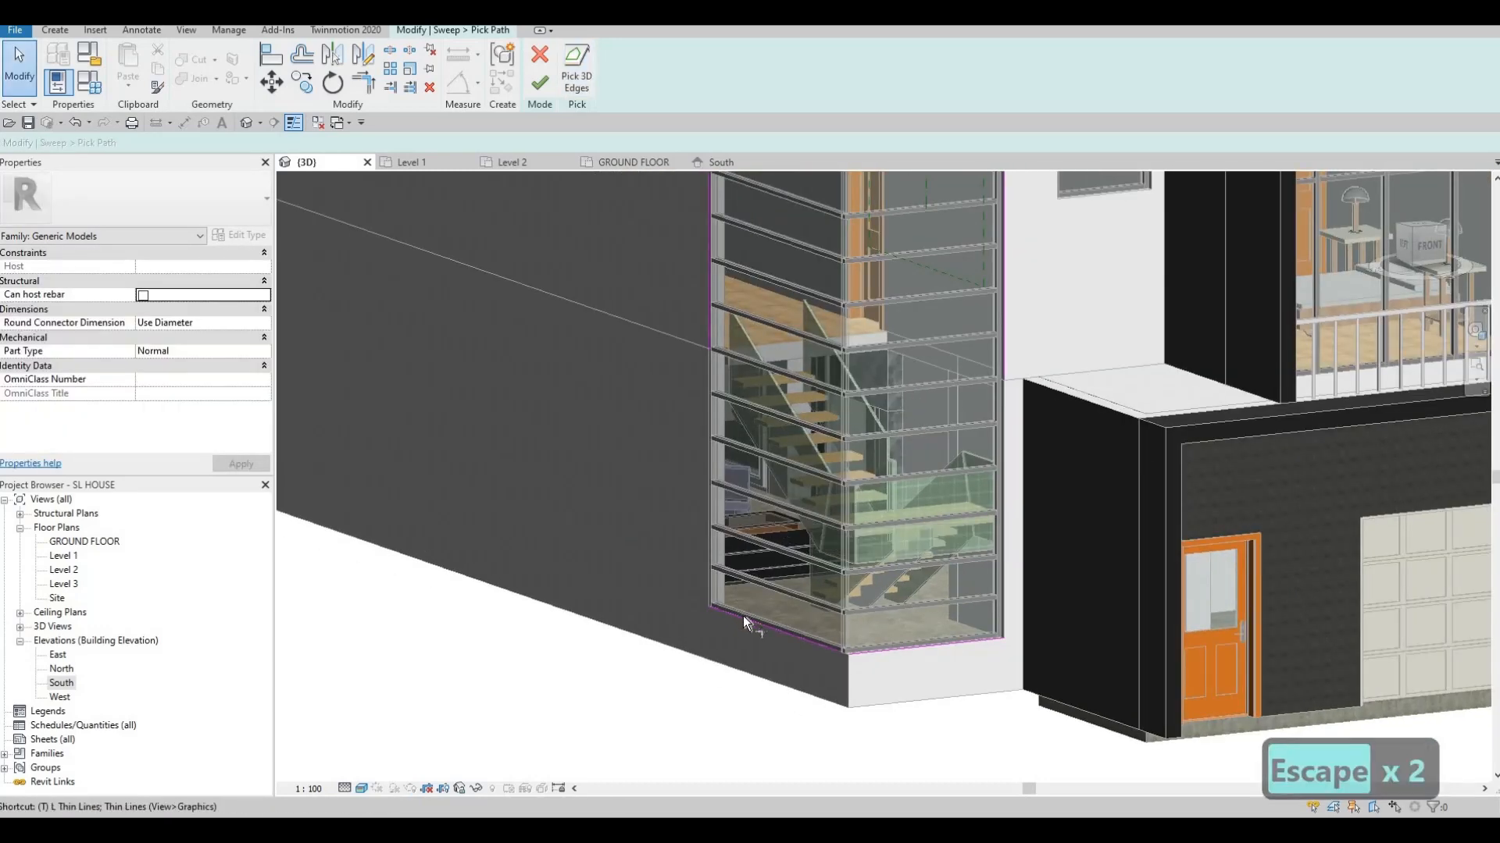
Trim the path lines into closed corners with TR and finish the sweep path
key(t)
key(r)
click(710, 339)
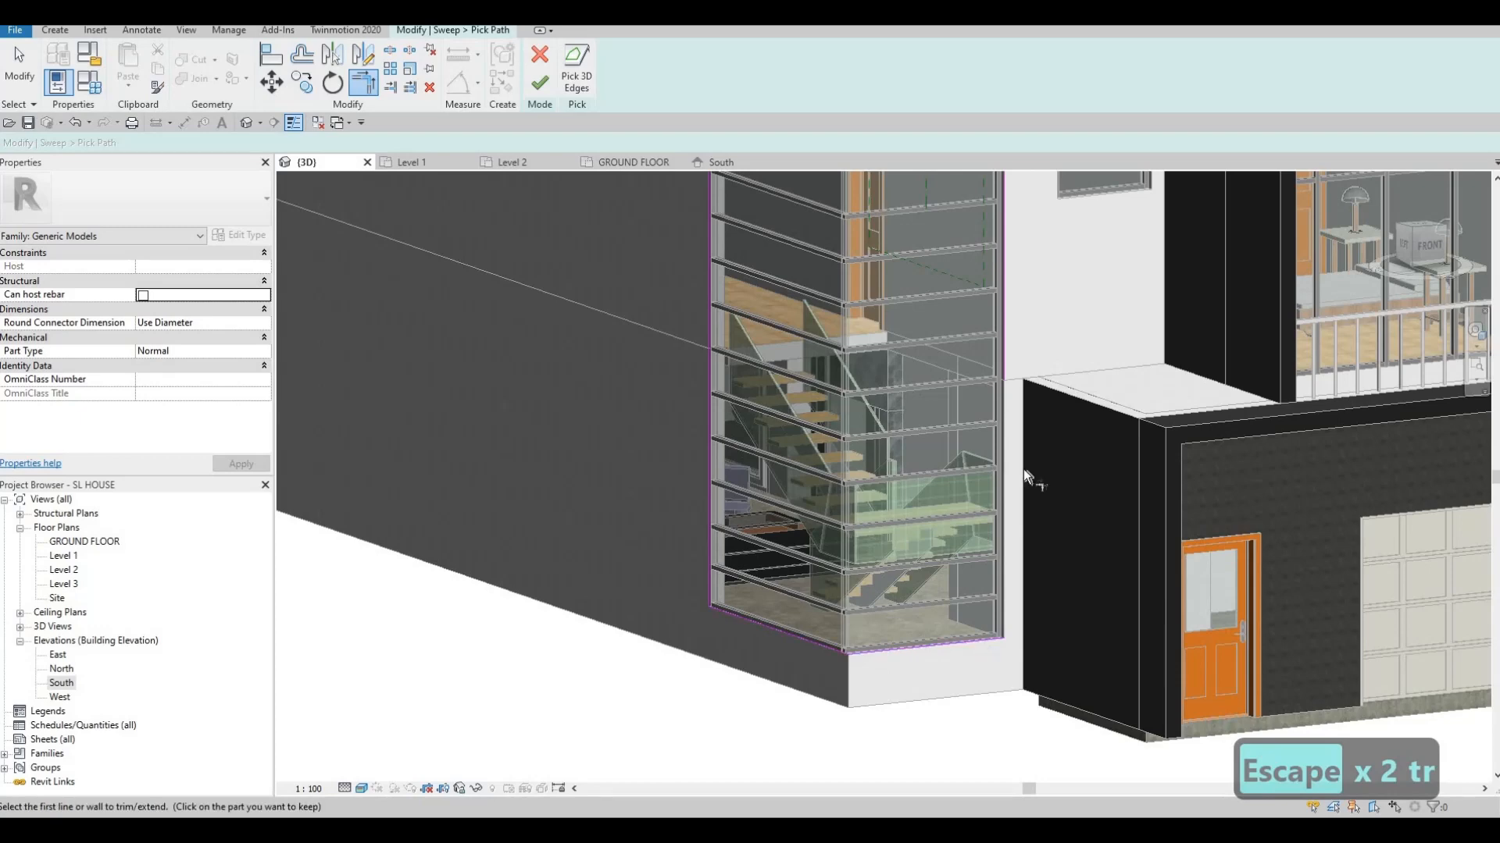
click(1008, 351)
middle_drag(993, 264, 978, 476)
scroll(990, 398, up, 1)
scroll(992, 373, up, 1)
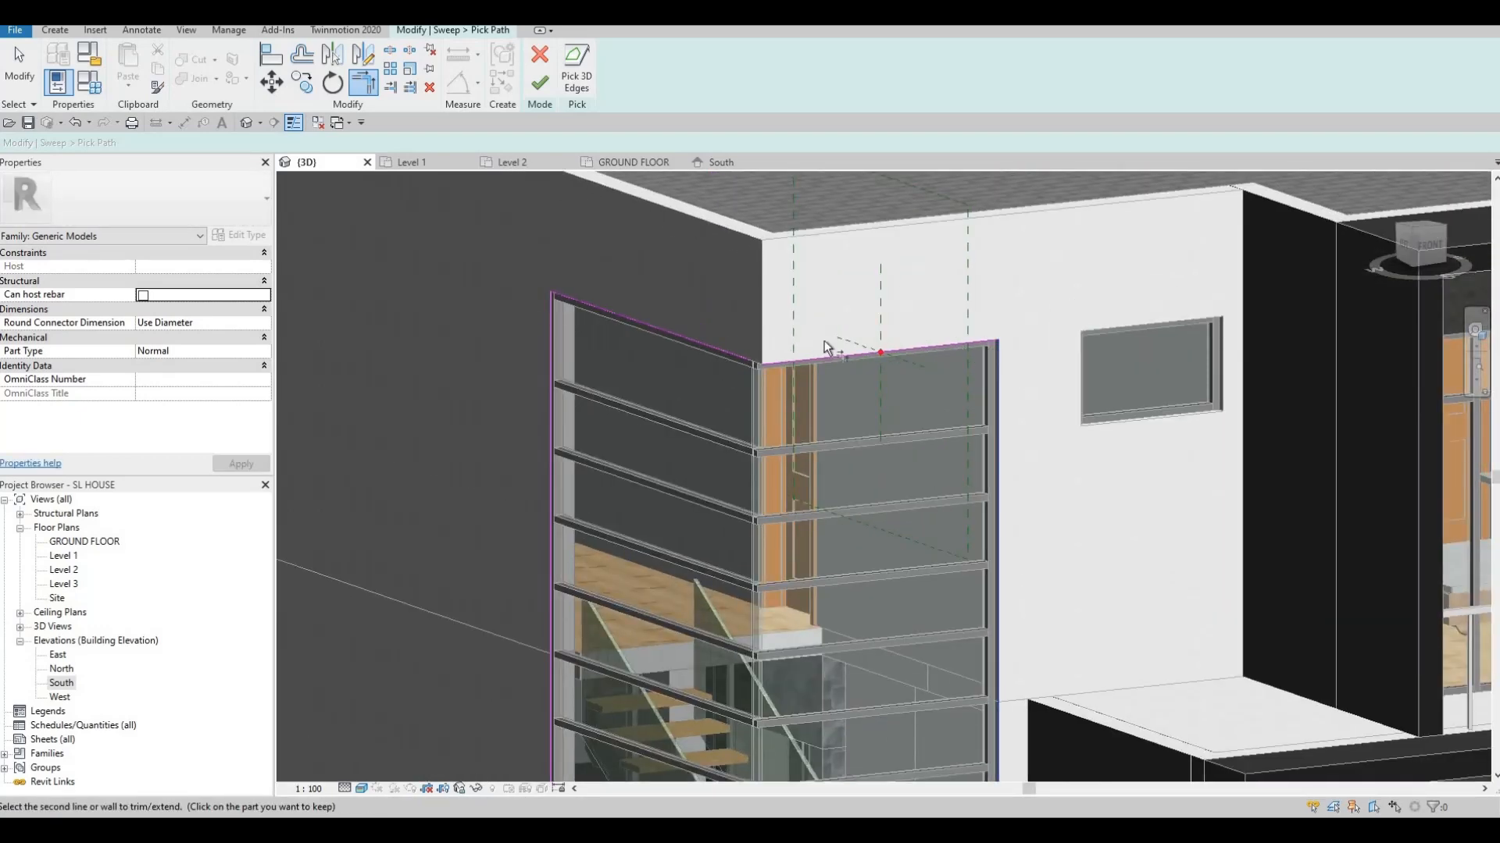
click(785, 360)
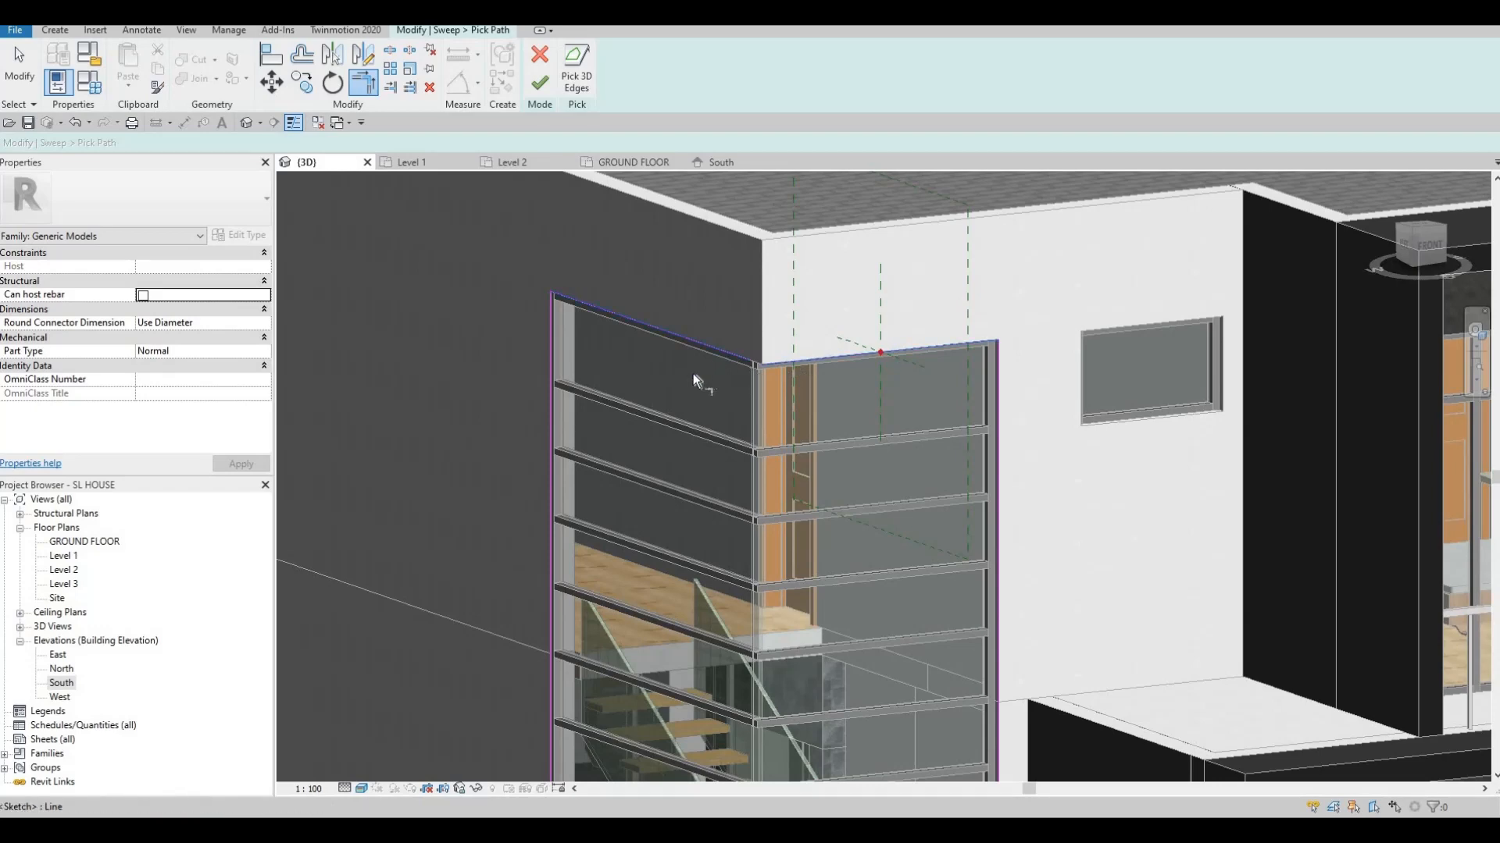
scroll(795, 410, down, 2)
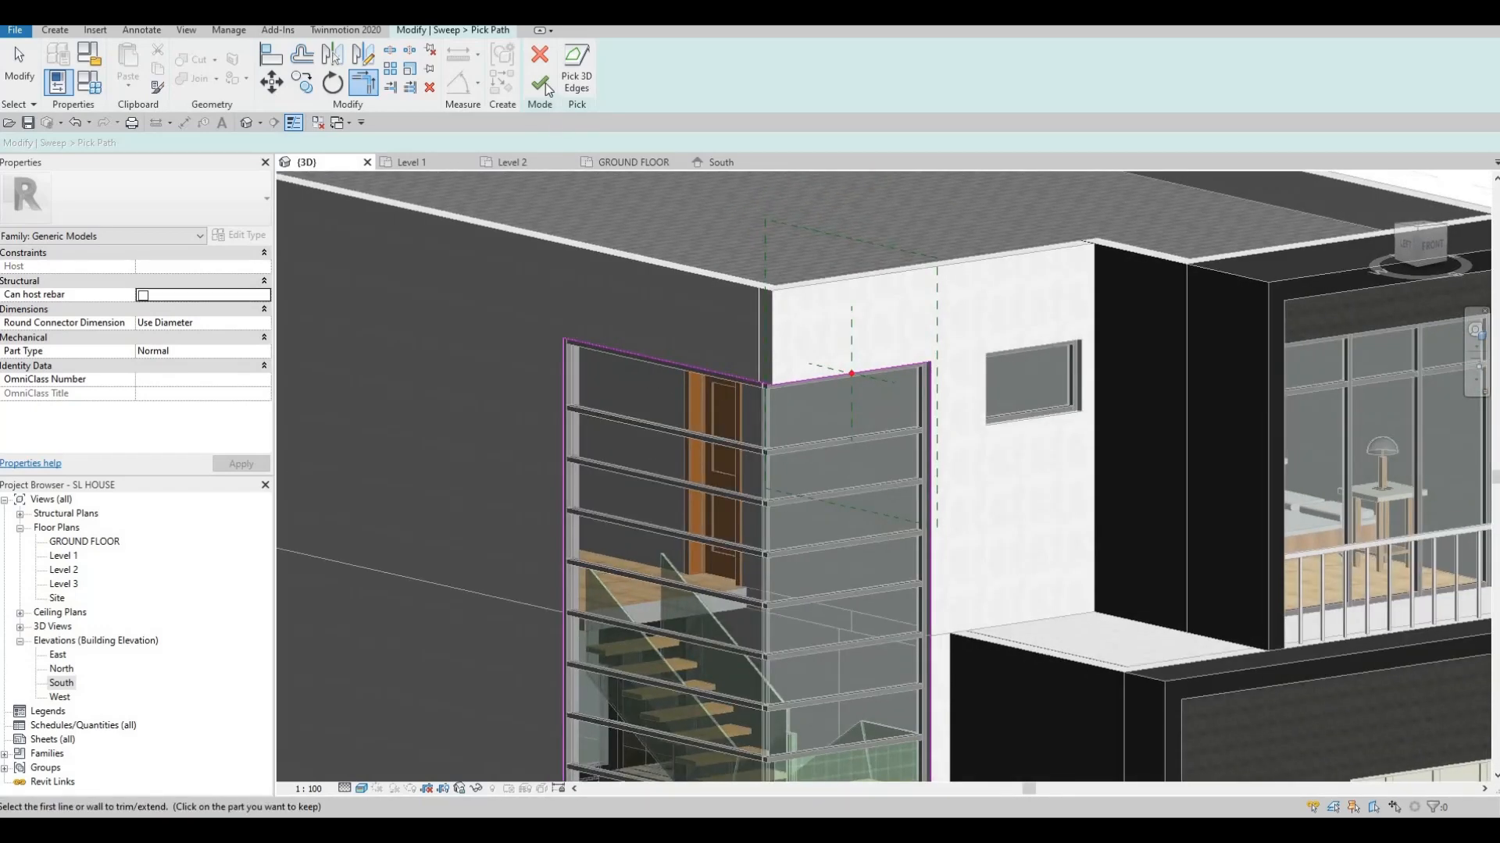
click(539, 83)
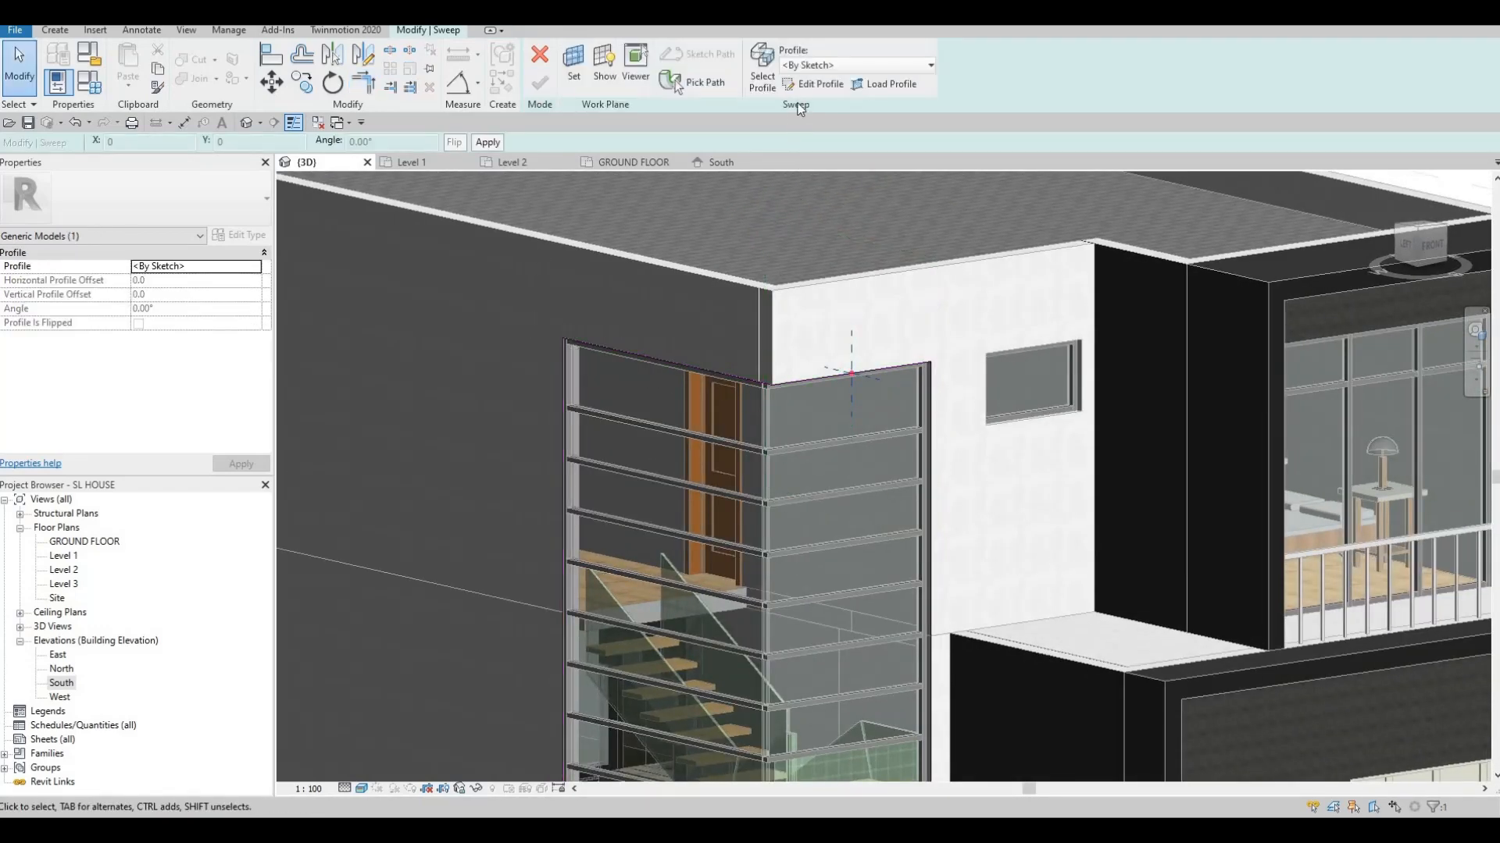
Draw a rectangular sweep profile at the reference point and size it 100 by 200
click(813, 84)
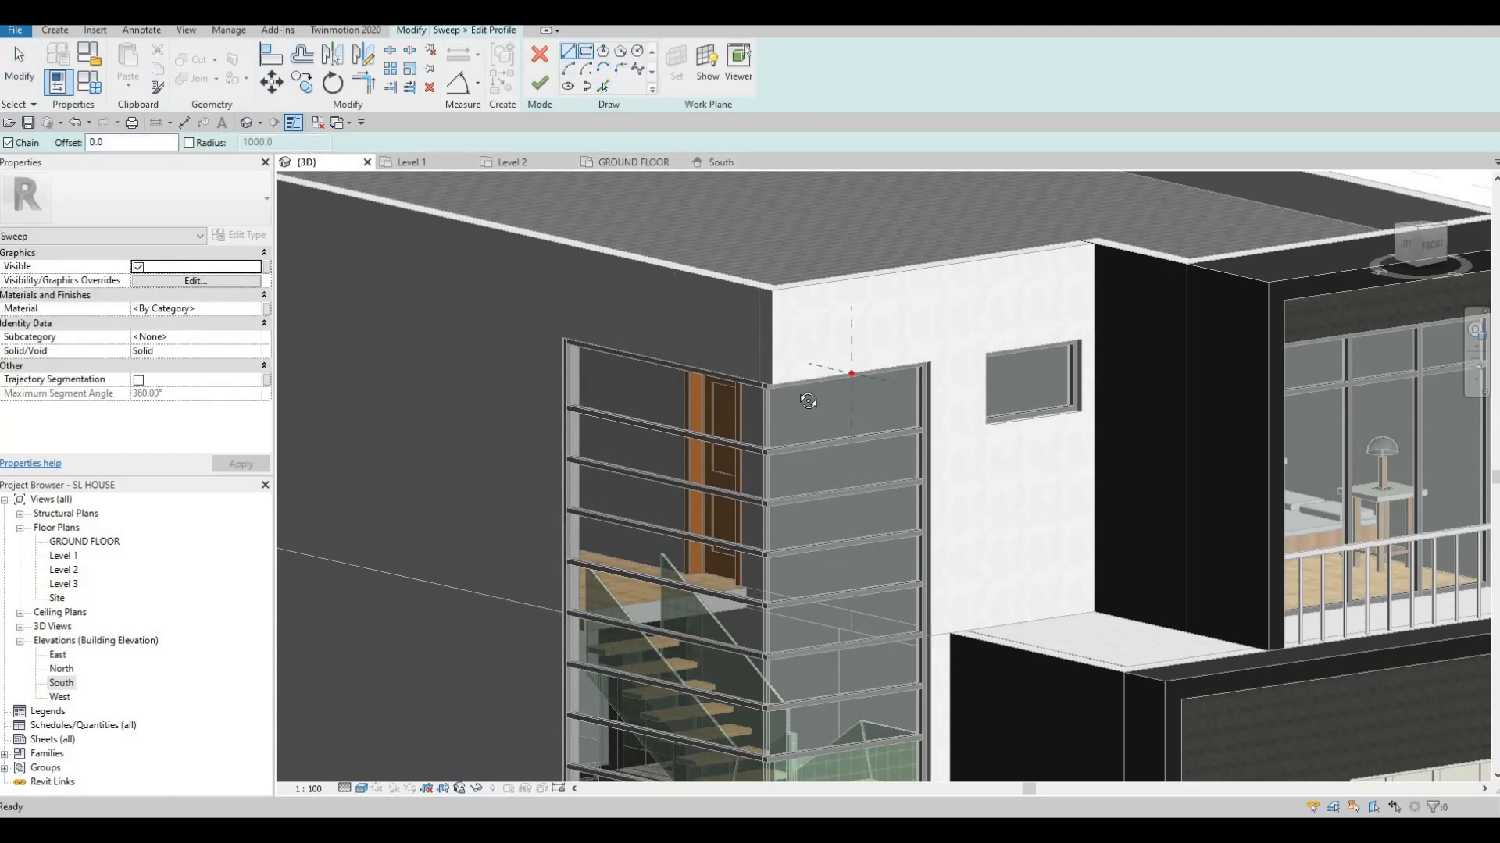
scroll(927, 444, up, 6)
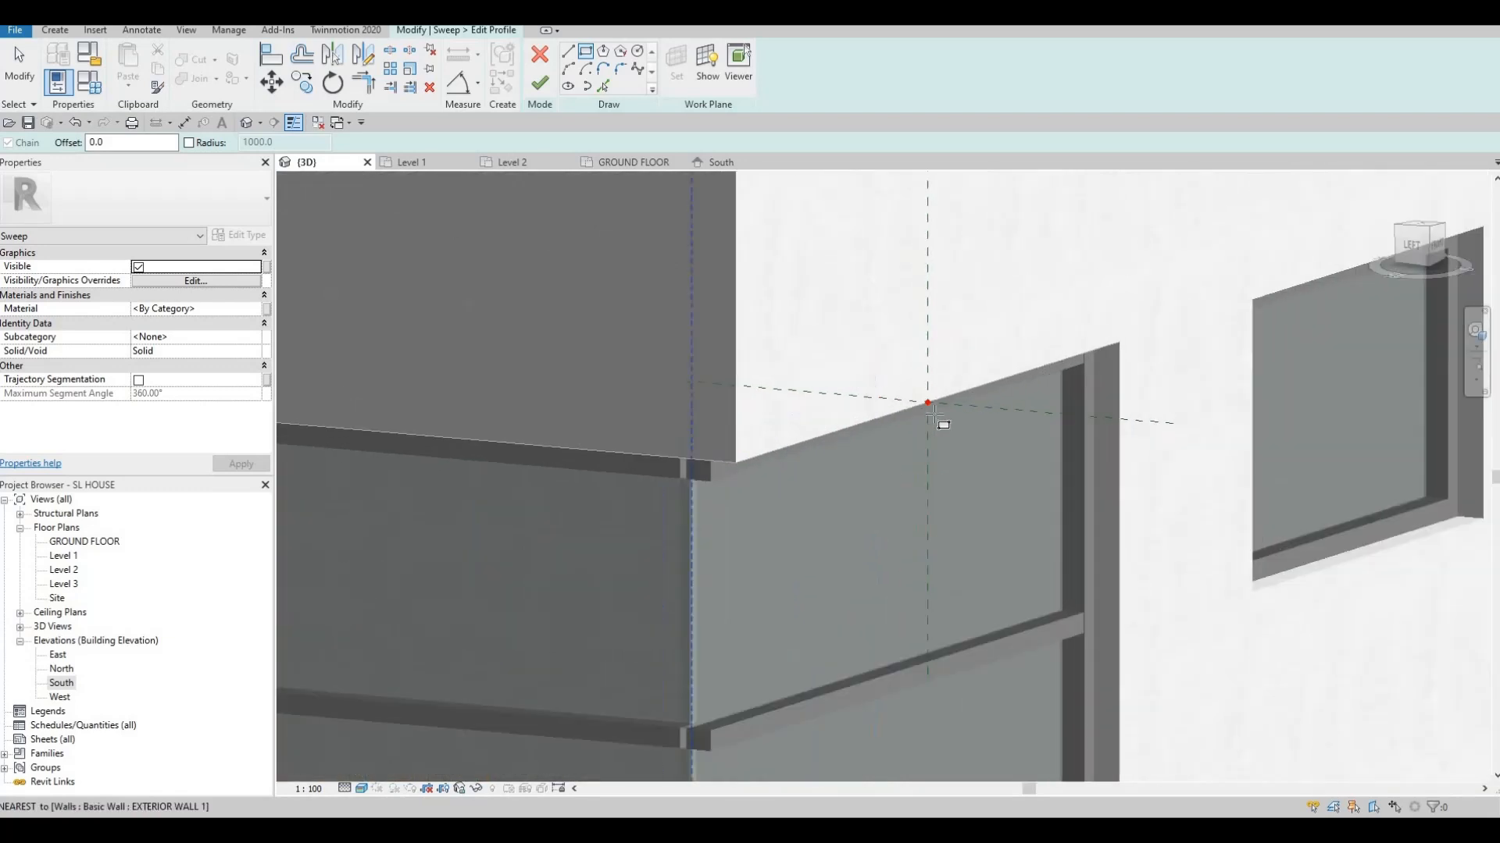
click(937, 414)
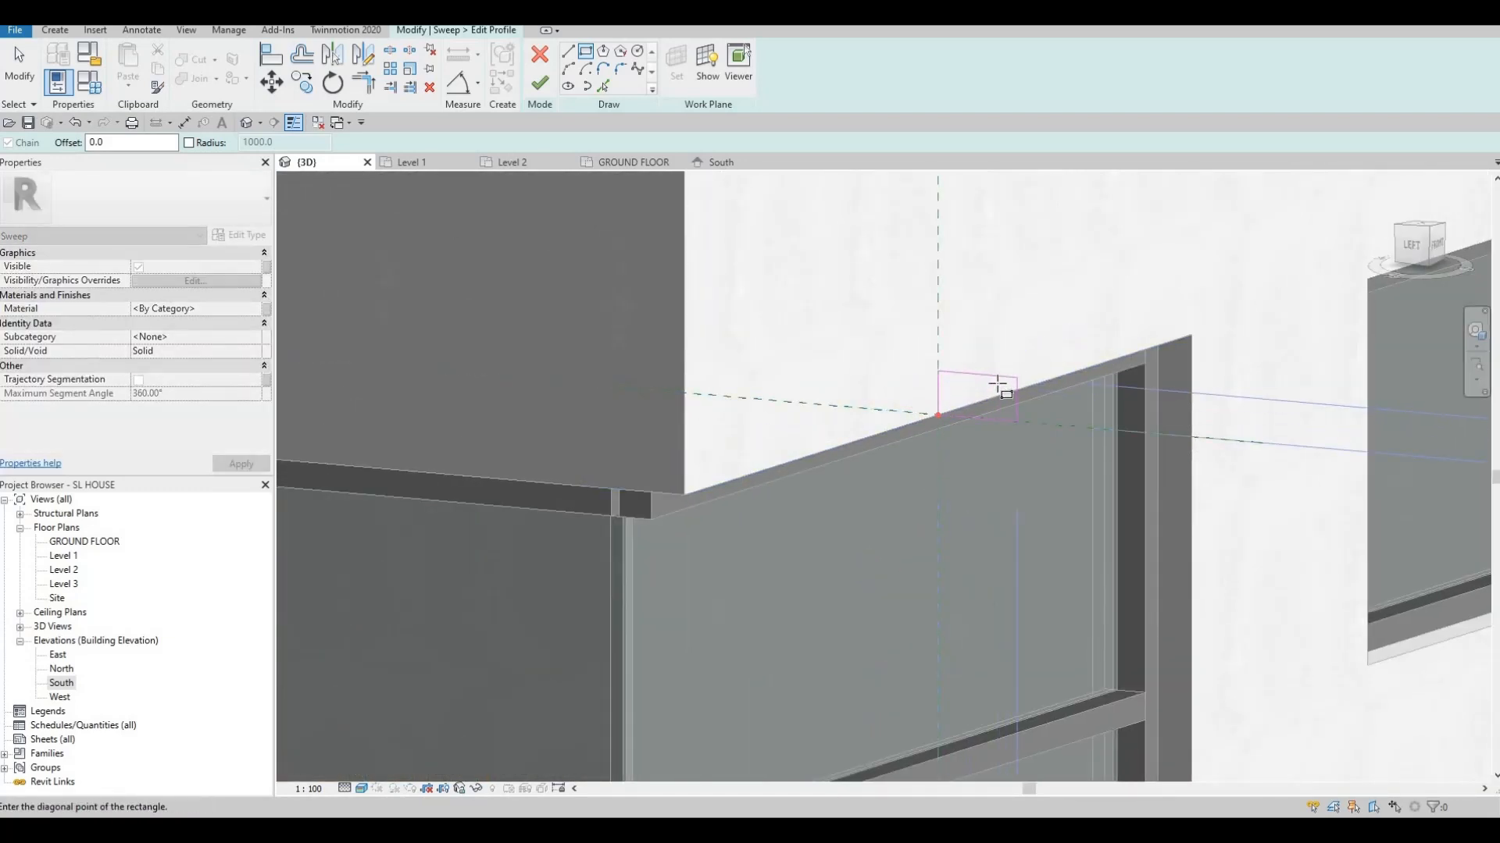
click(1017, 379)
key(Escape)
key(Escape)
click(976, 374)
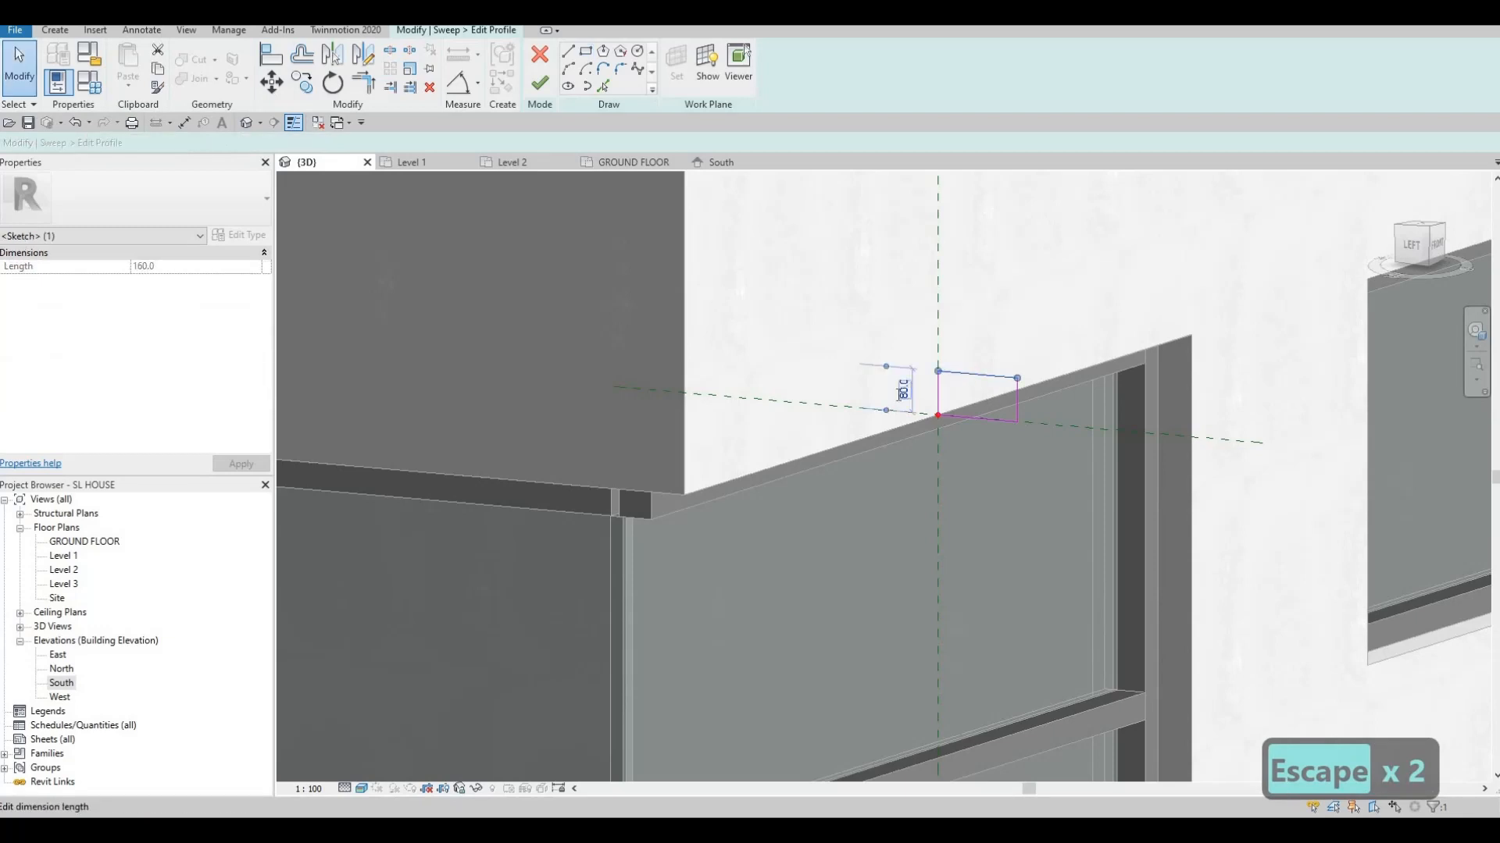
text(100)
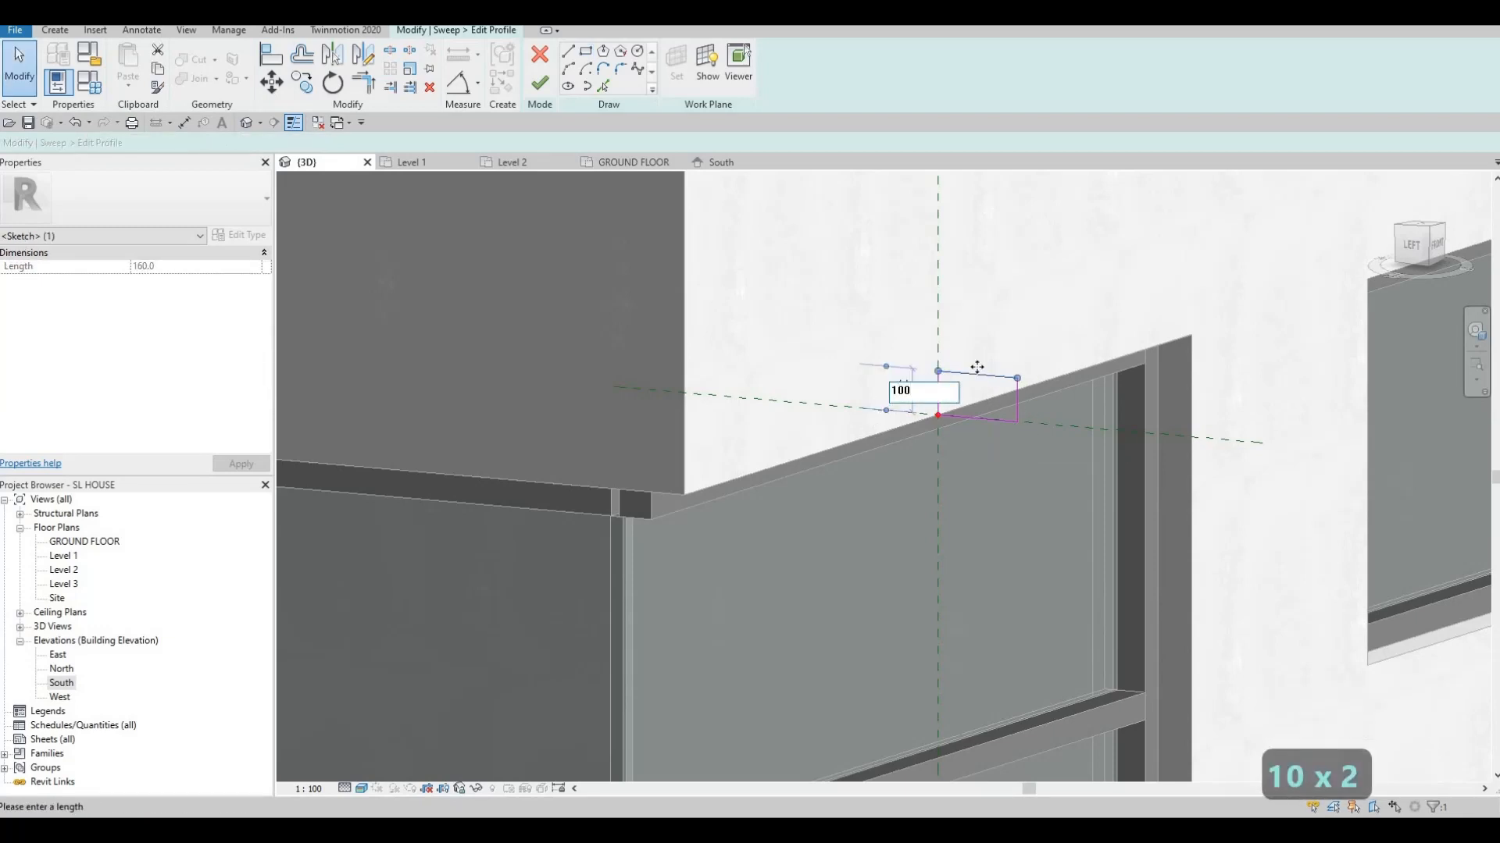
key(Return)
click(1017, 396)
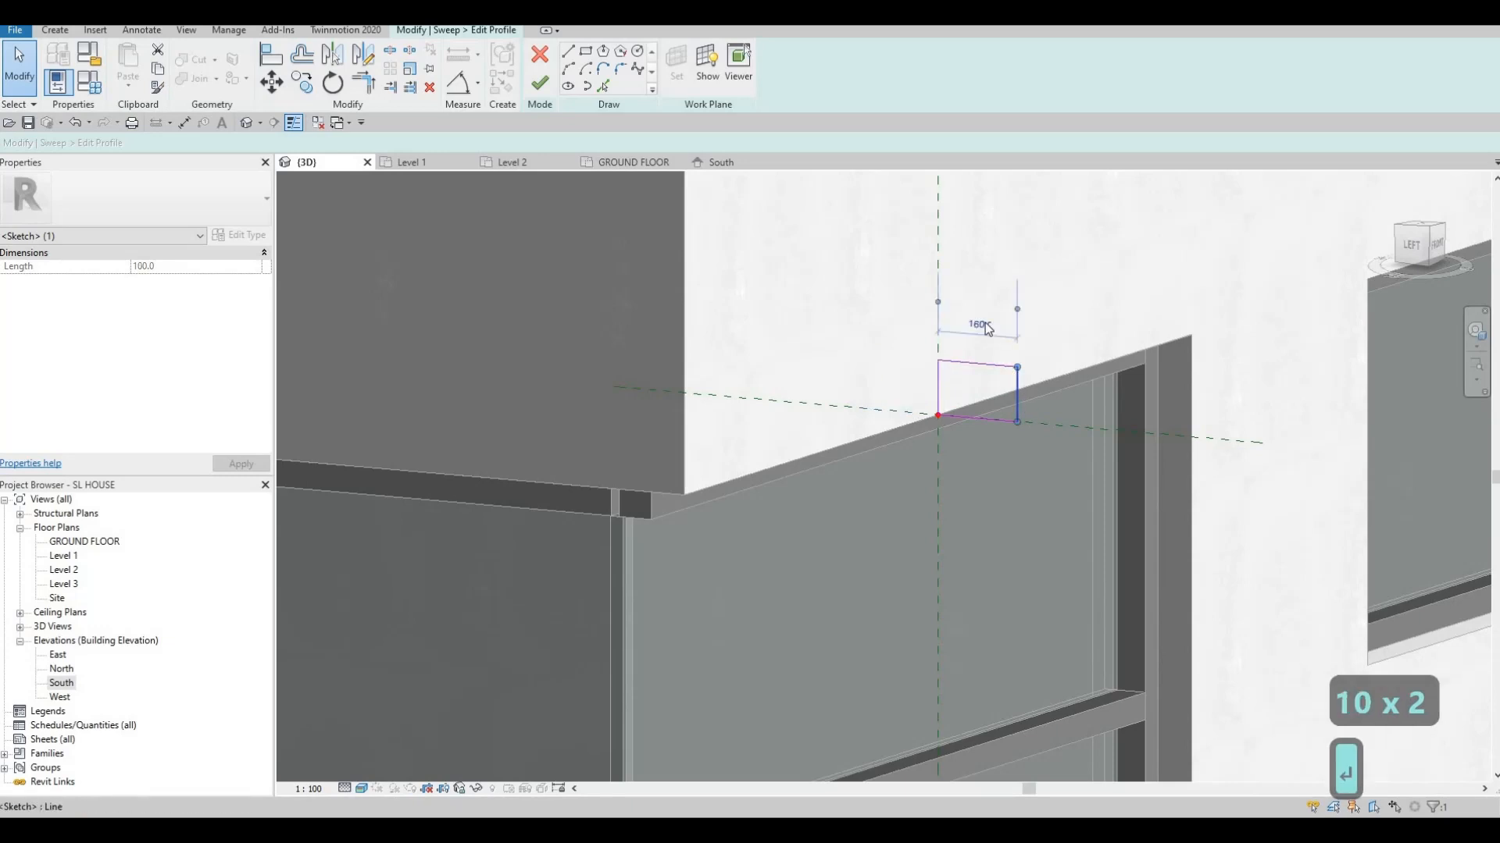
click(978, 325)
text(200)
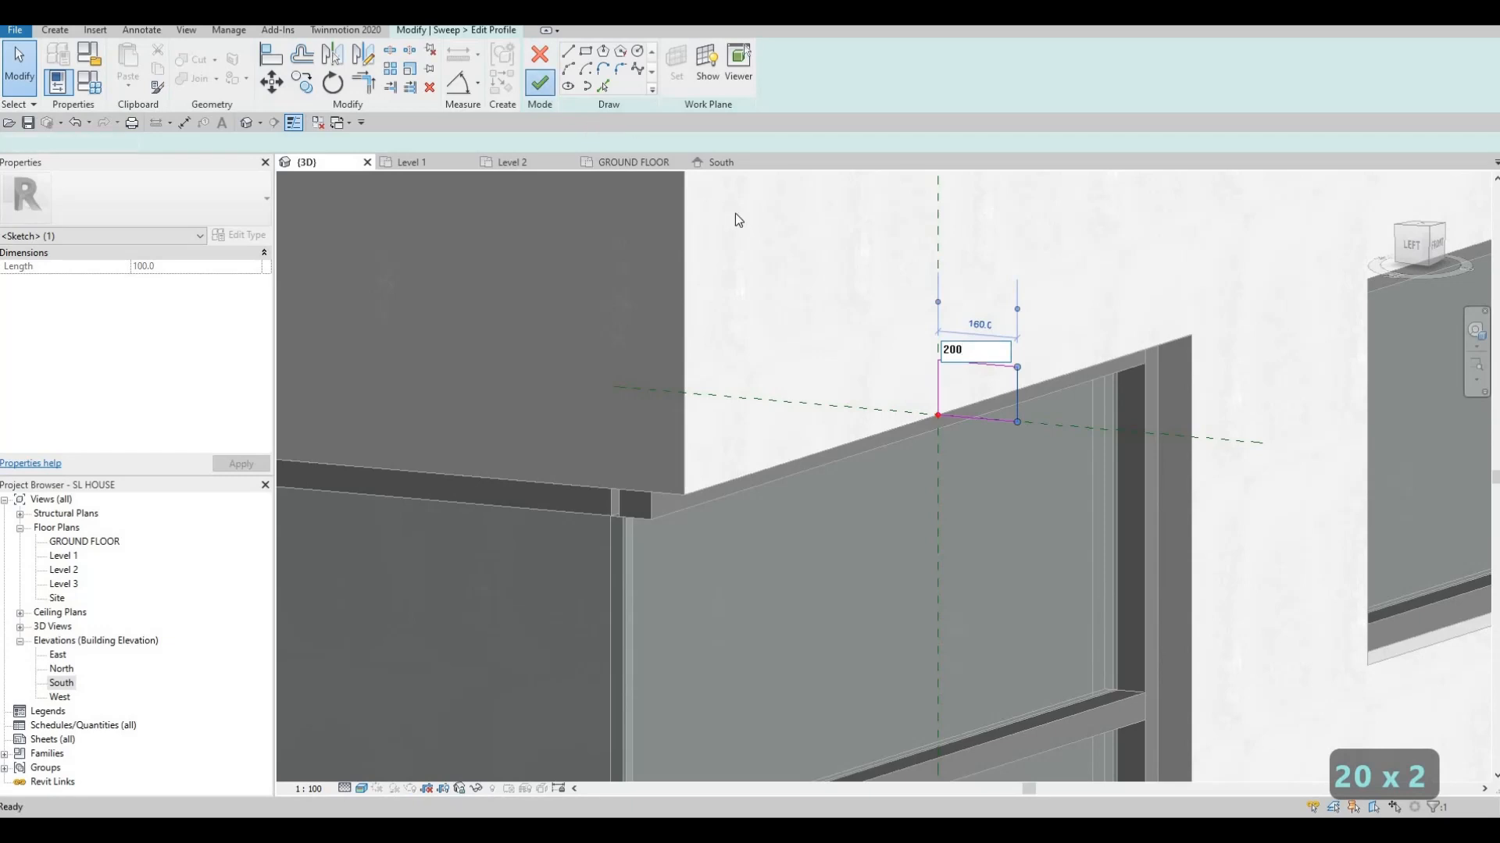
Finish the profile and complete the sweep frame around the corner window
click(539, 83)
scroll(809, 307, down, 1)
scroll(859, 370, down, 2)
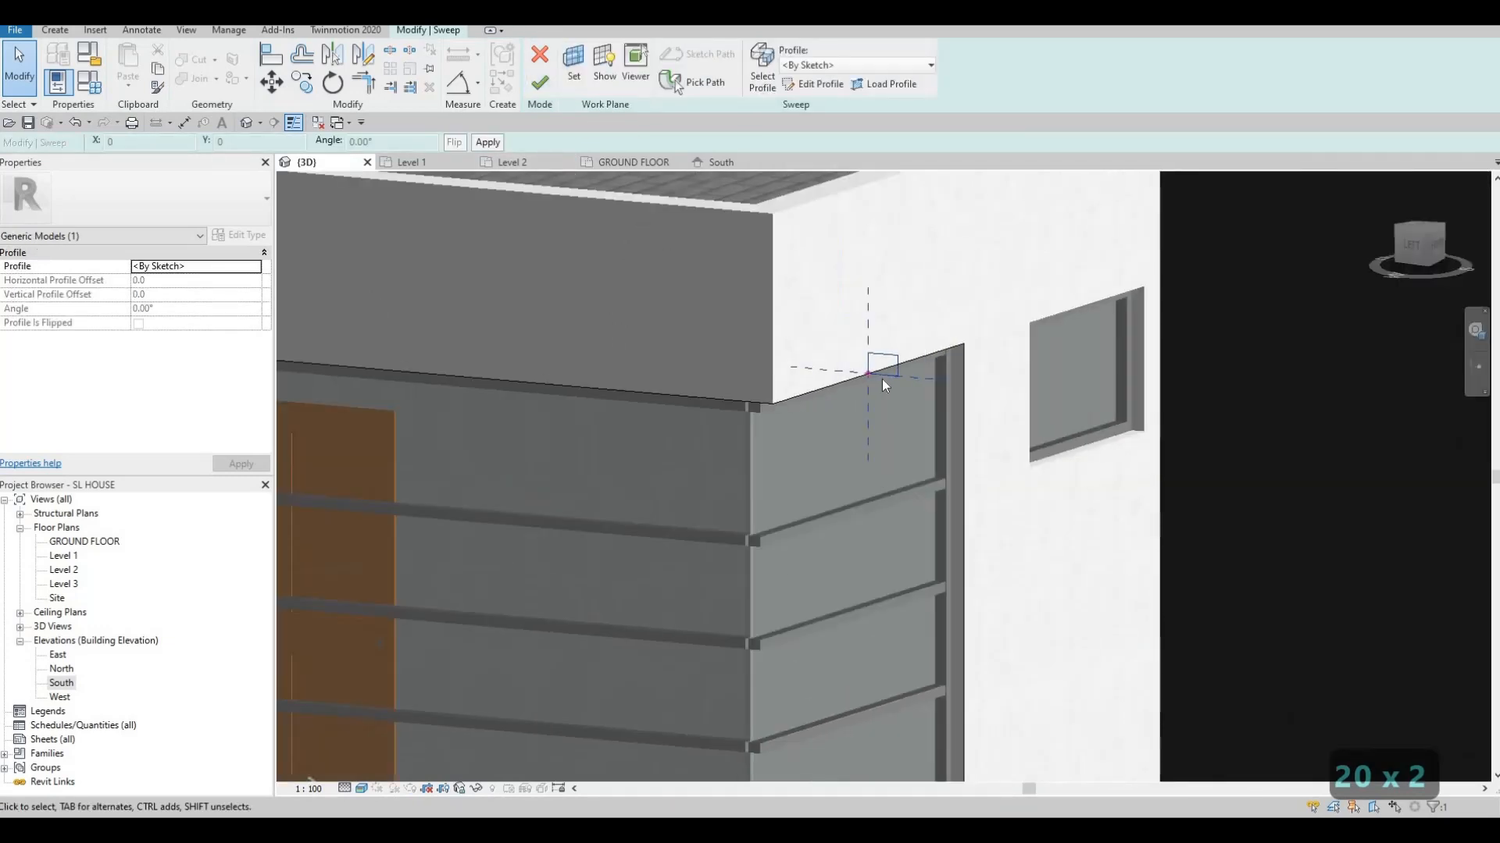
scroll(898, 390, down, 3)
scroll(906, 388, up, 8)
click(875, 447)
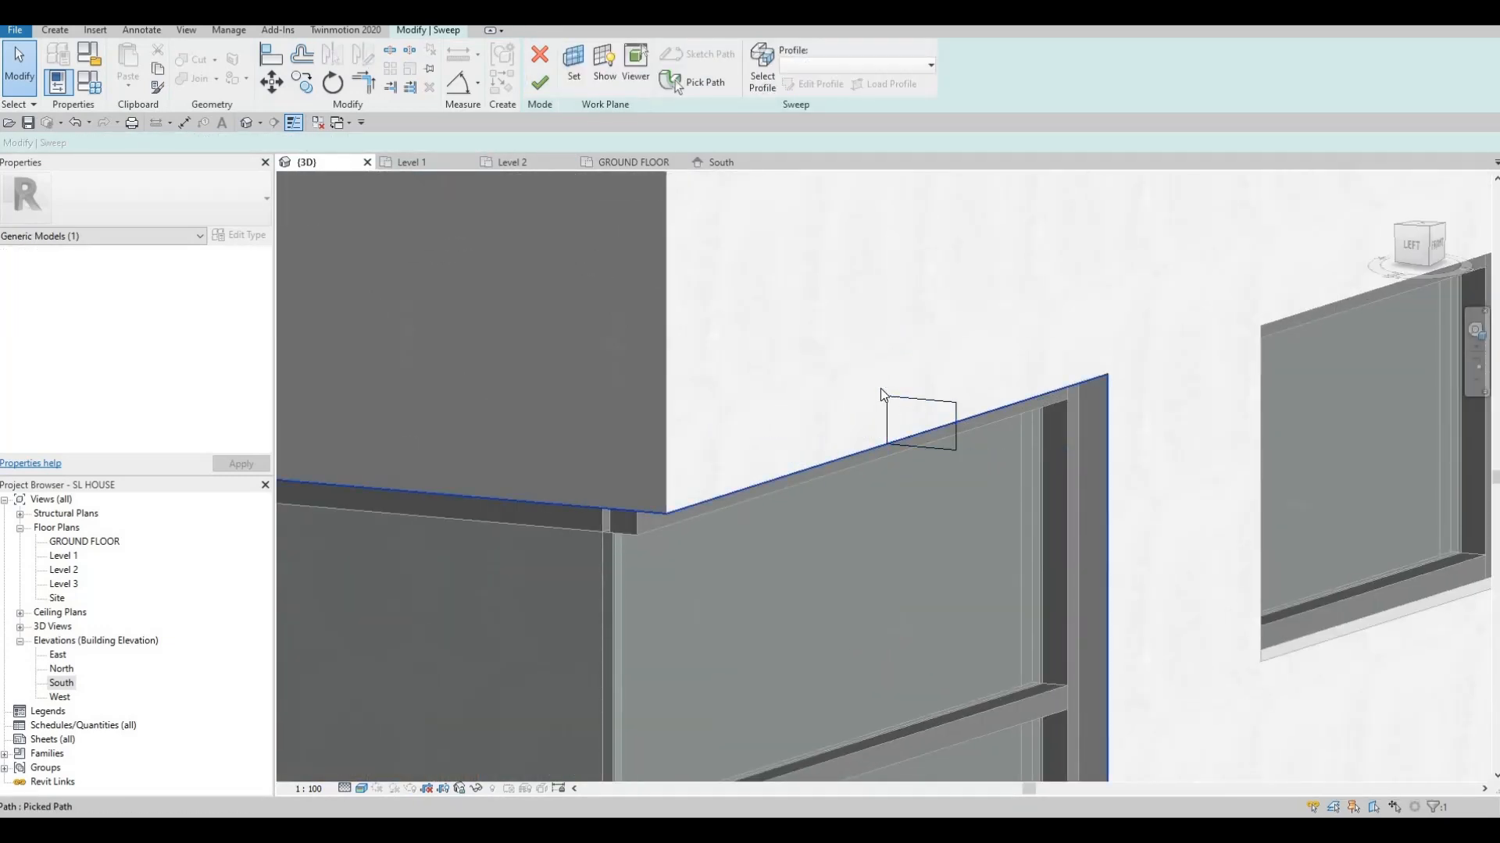
scroll(881, 395, down, 2)
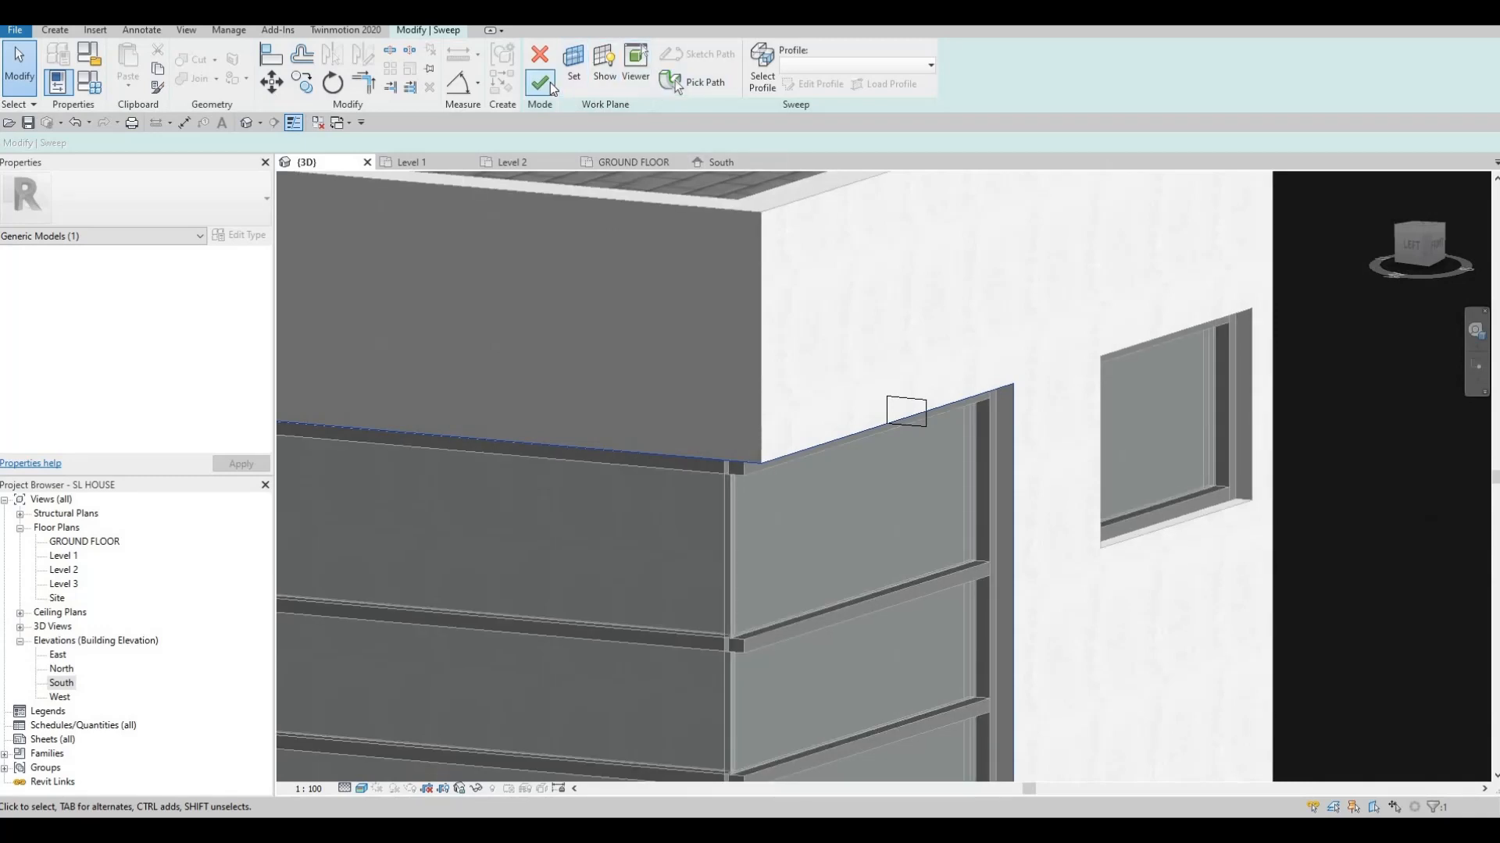
click(550, 82)
scroll(721, 408, up, 3)
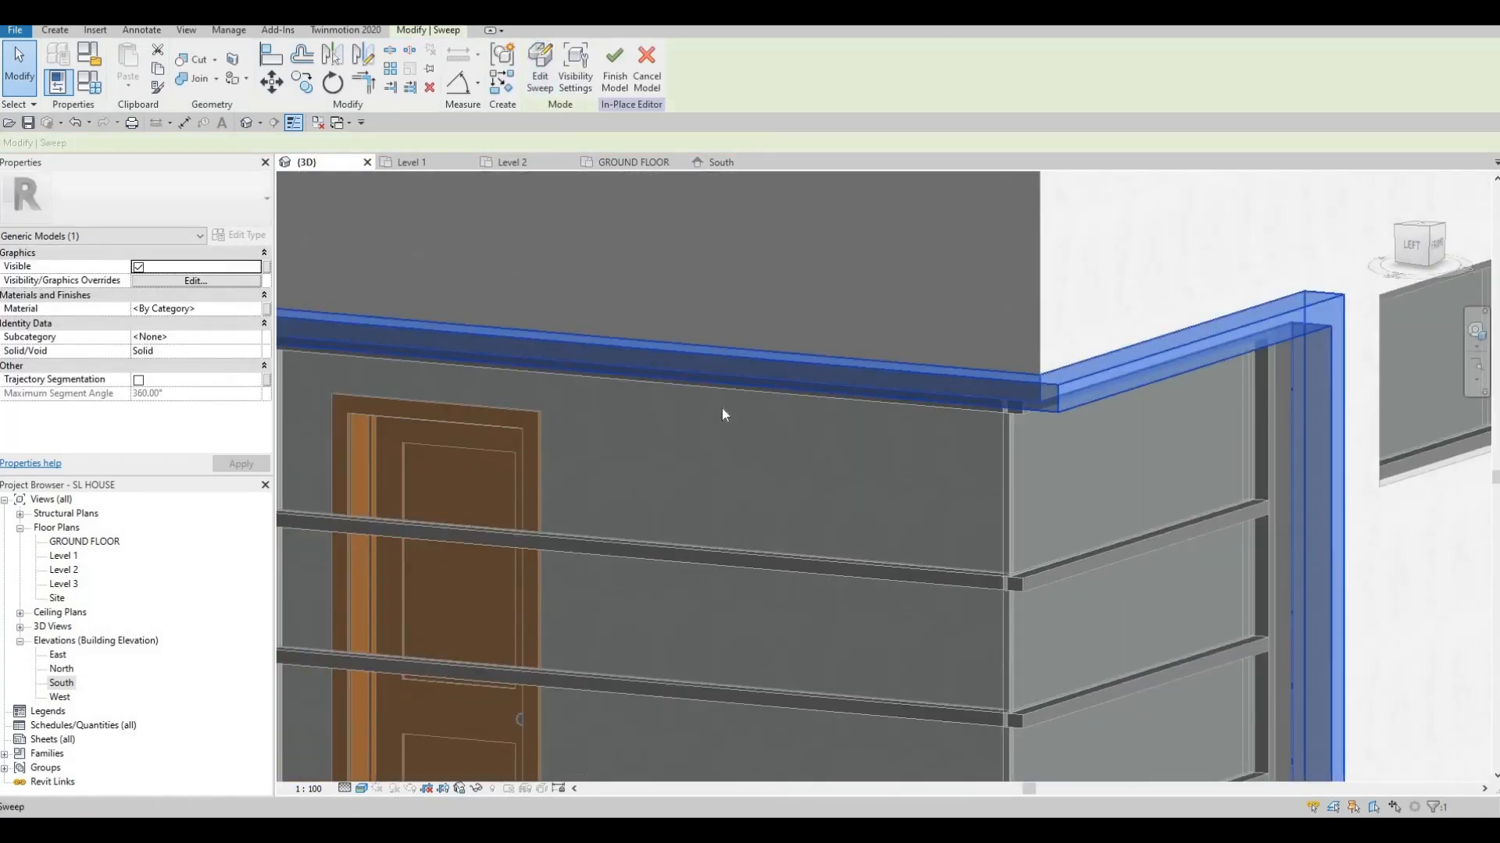
scroll(722, 414, down, 4)
shift+middle_drag(721, 415, 889, 382)
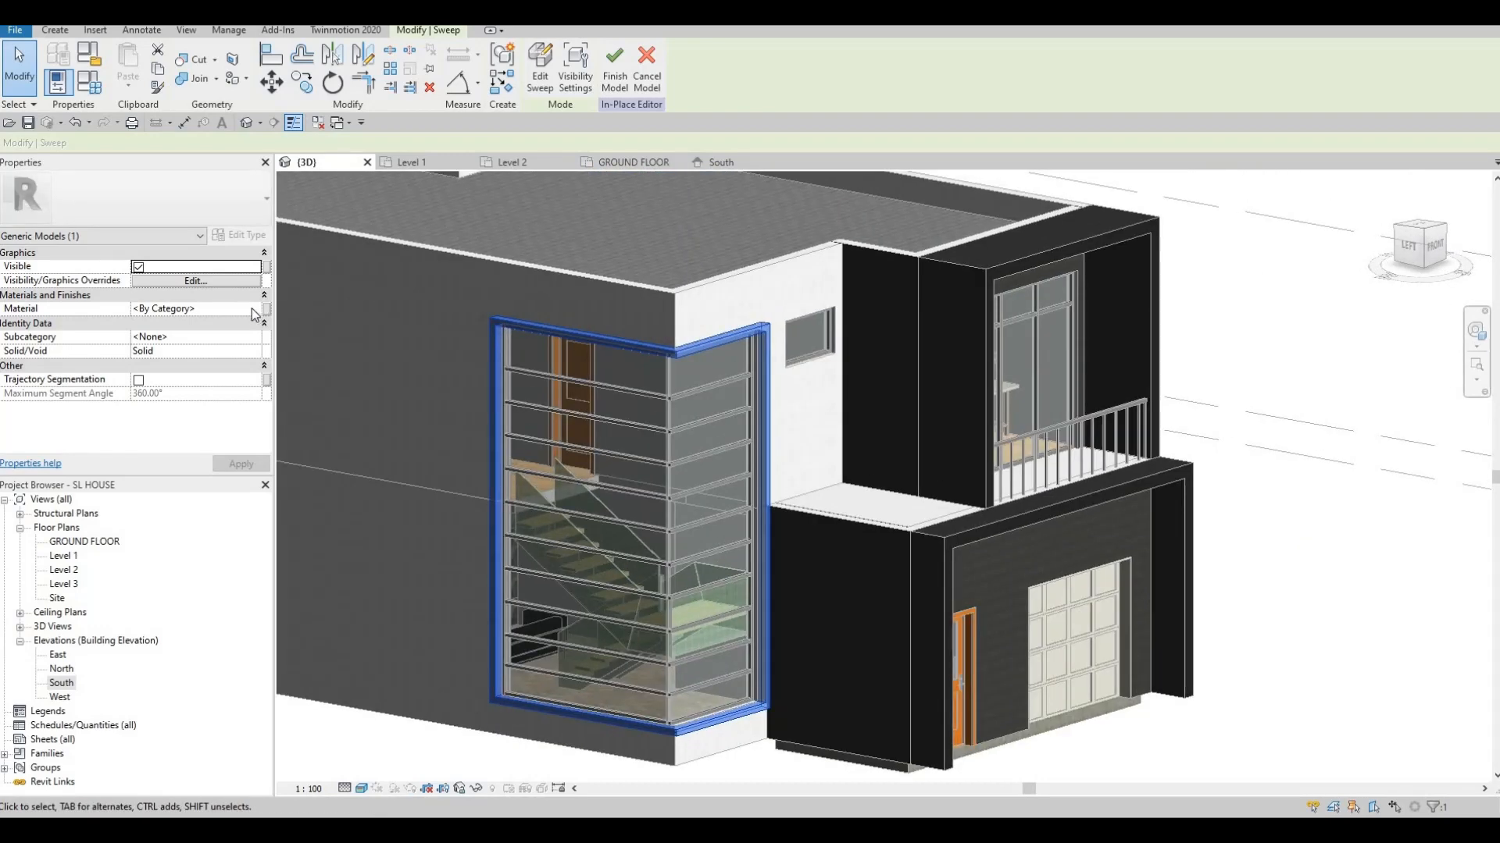
Set the corner window frame's material to CFRP
click(254, 310)
click(255, 309)
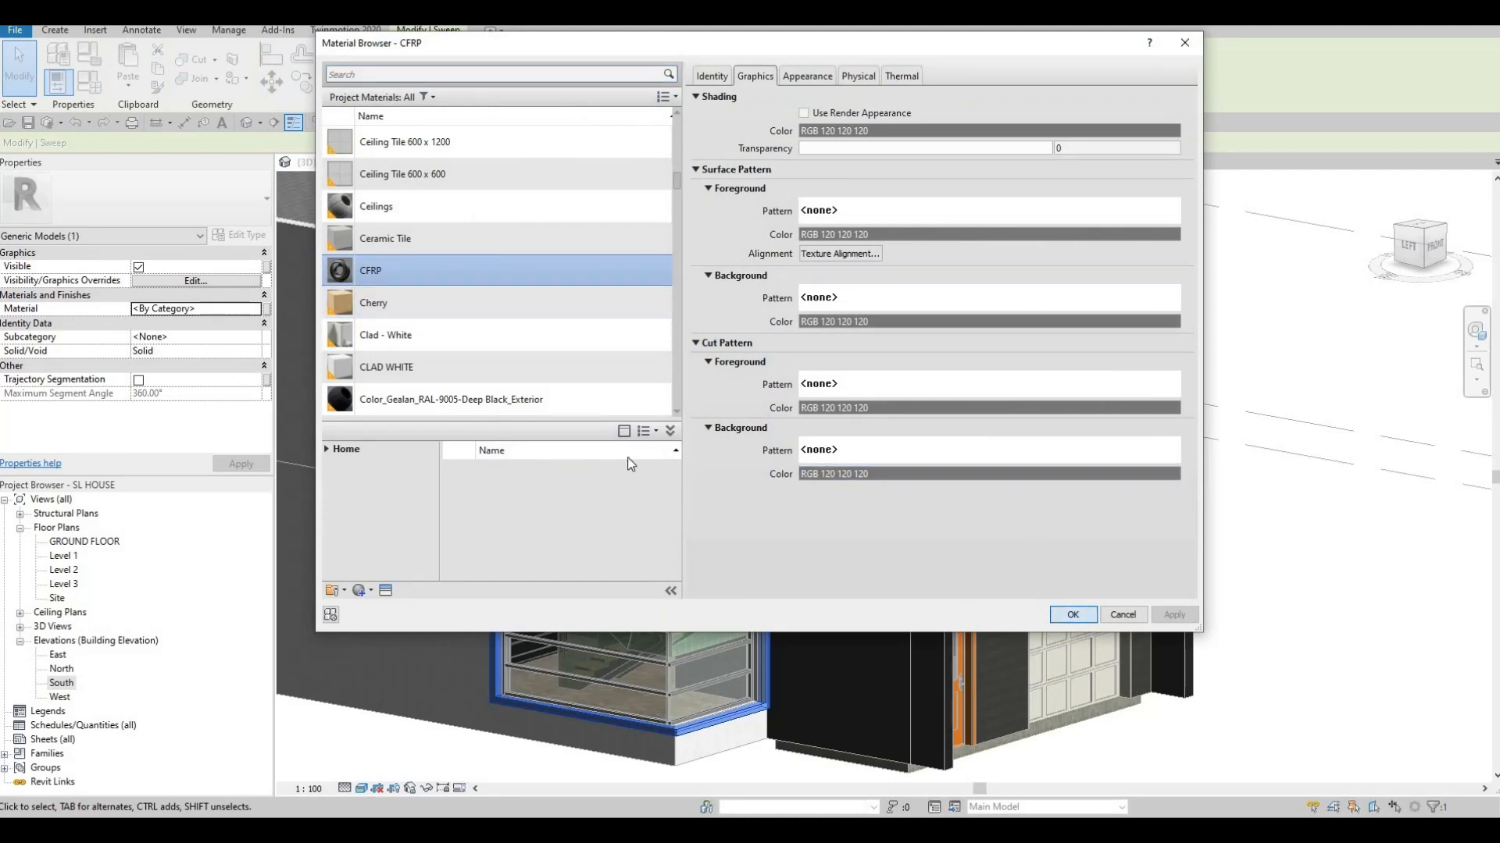
key(Return)
Orbit around the house to inspect the new frame from the left-front and front
shift+middle_drag(857, 493, 781, 423)
scroll(789, 424, up, 3)
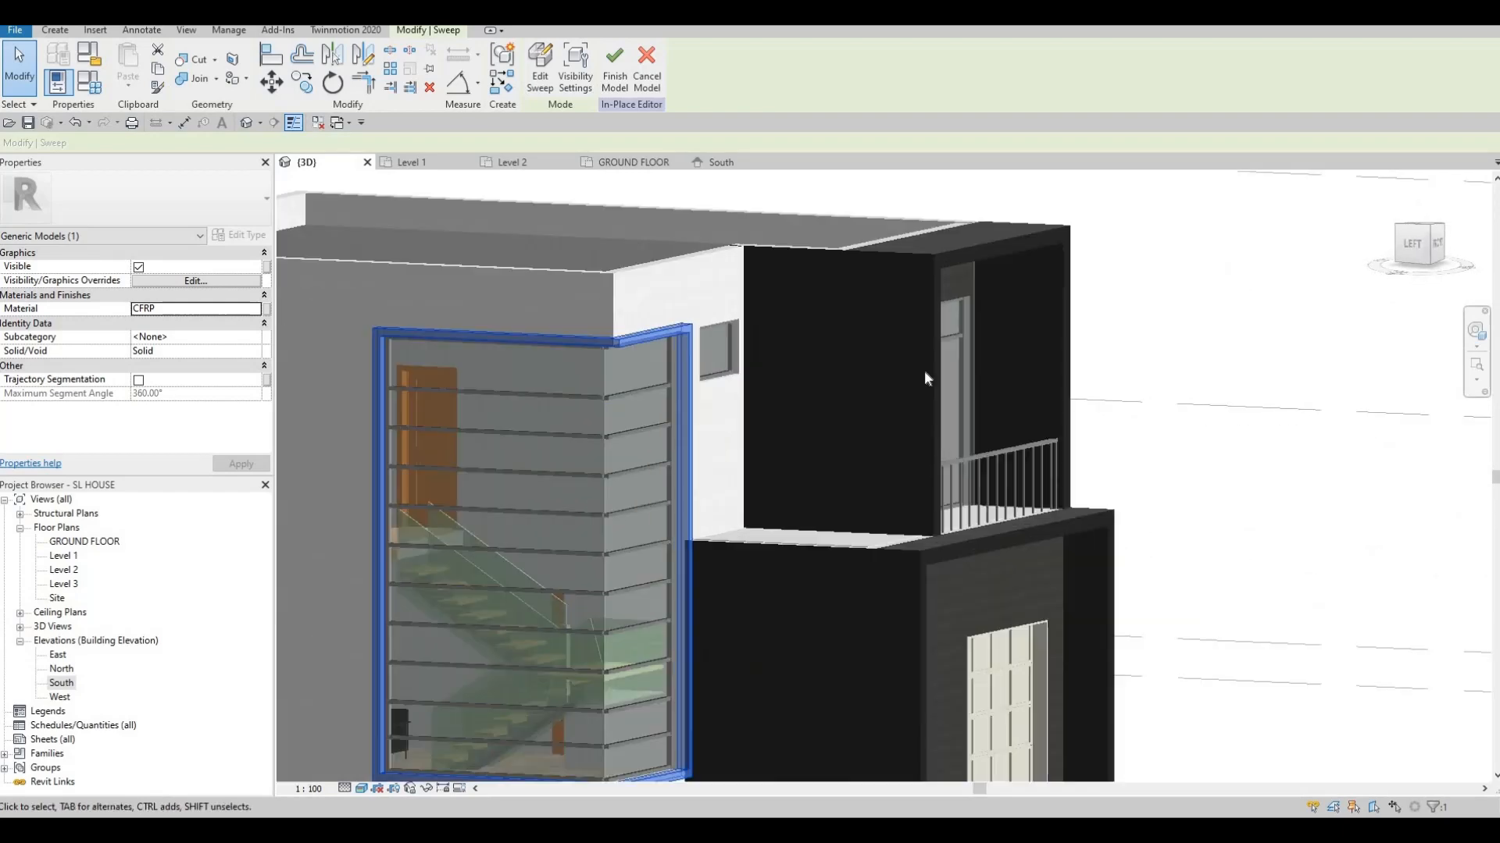
middle_drag(924, 371, 920, 380)
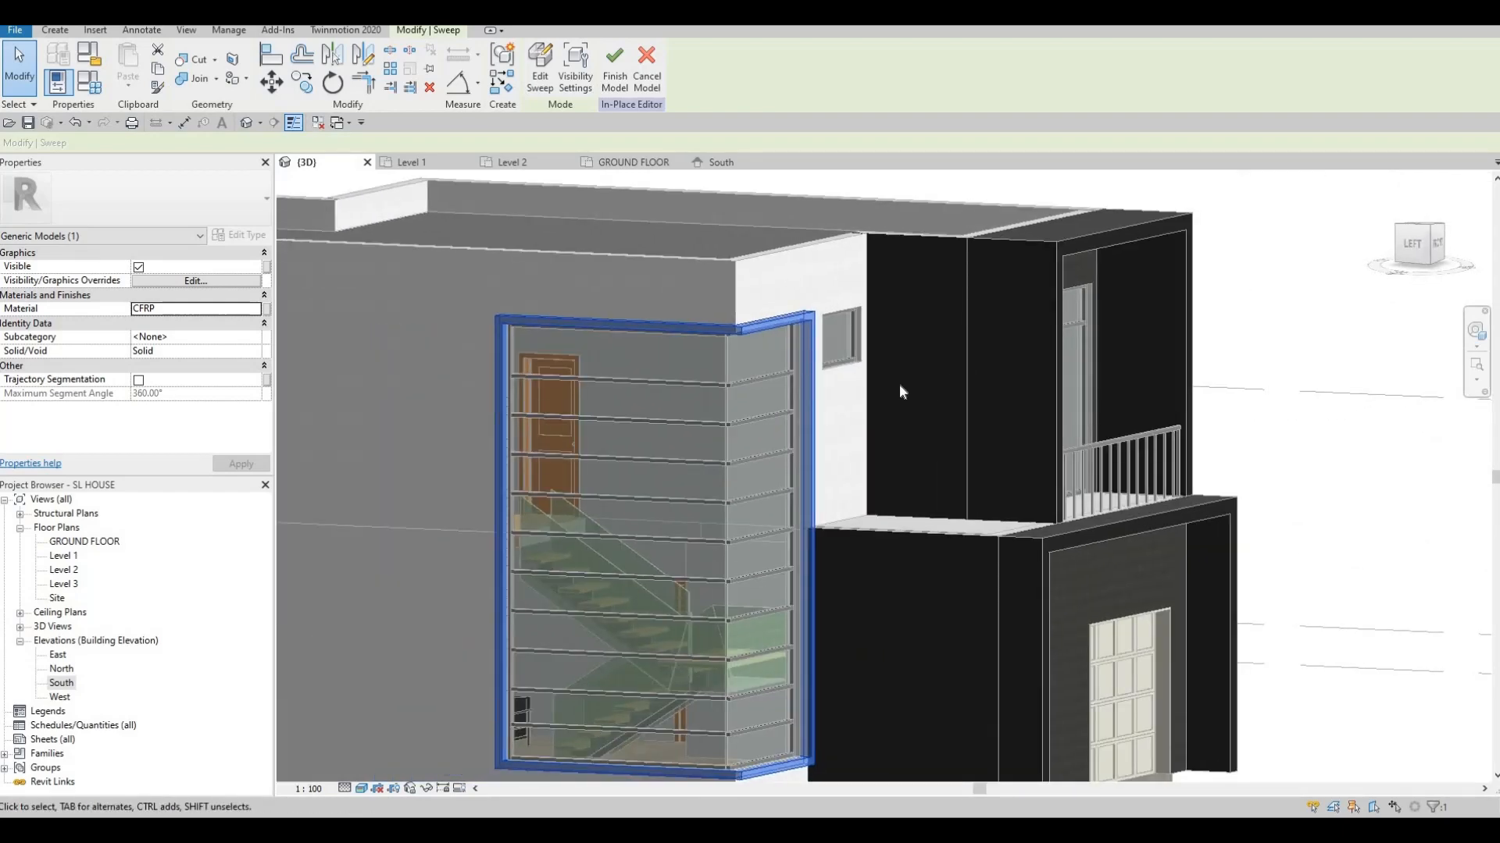
scroll(856, 452, down, 3)
shift+middle_drag(846, 468, 740, 419)
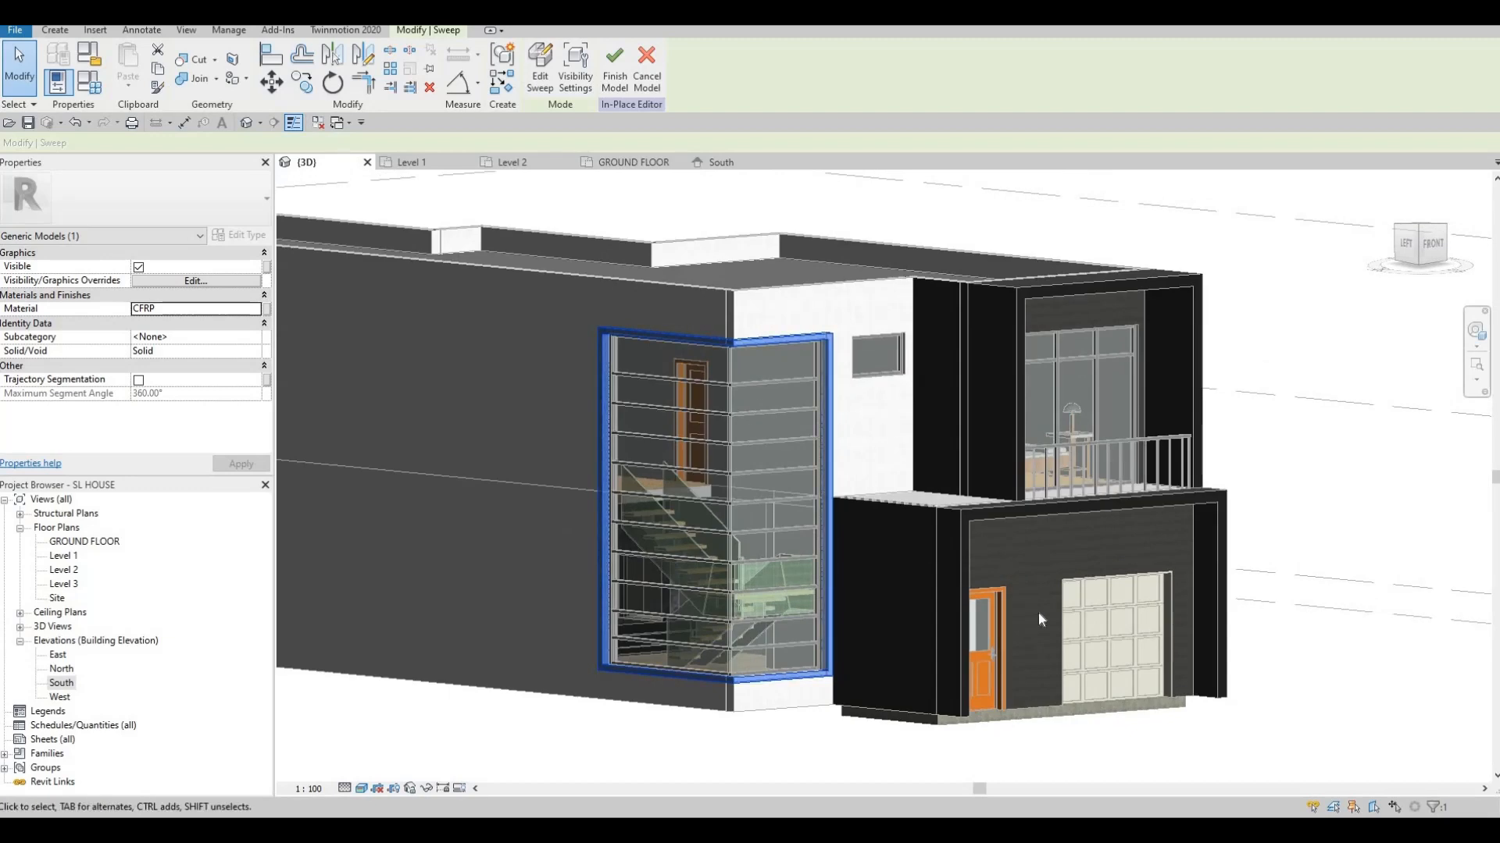
shift+middle_drag(1038, 613, 1056, 602)
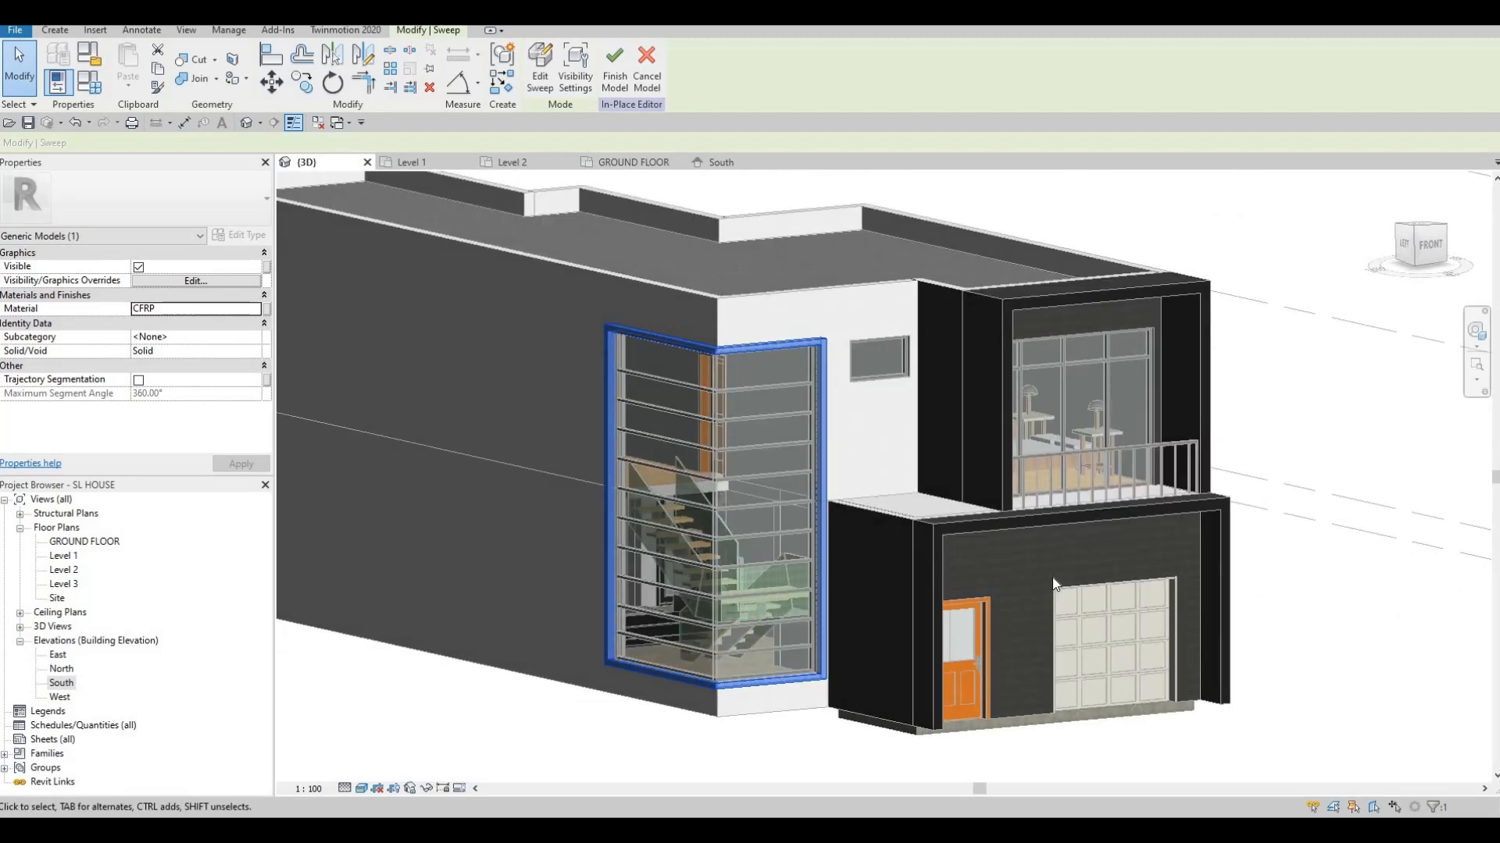
shift+middle_drag(1134, 575, 617, 107)
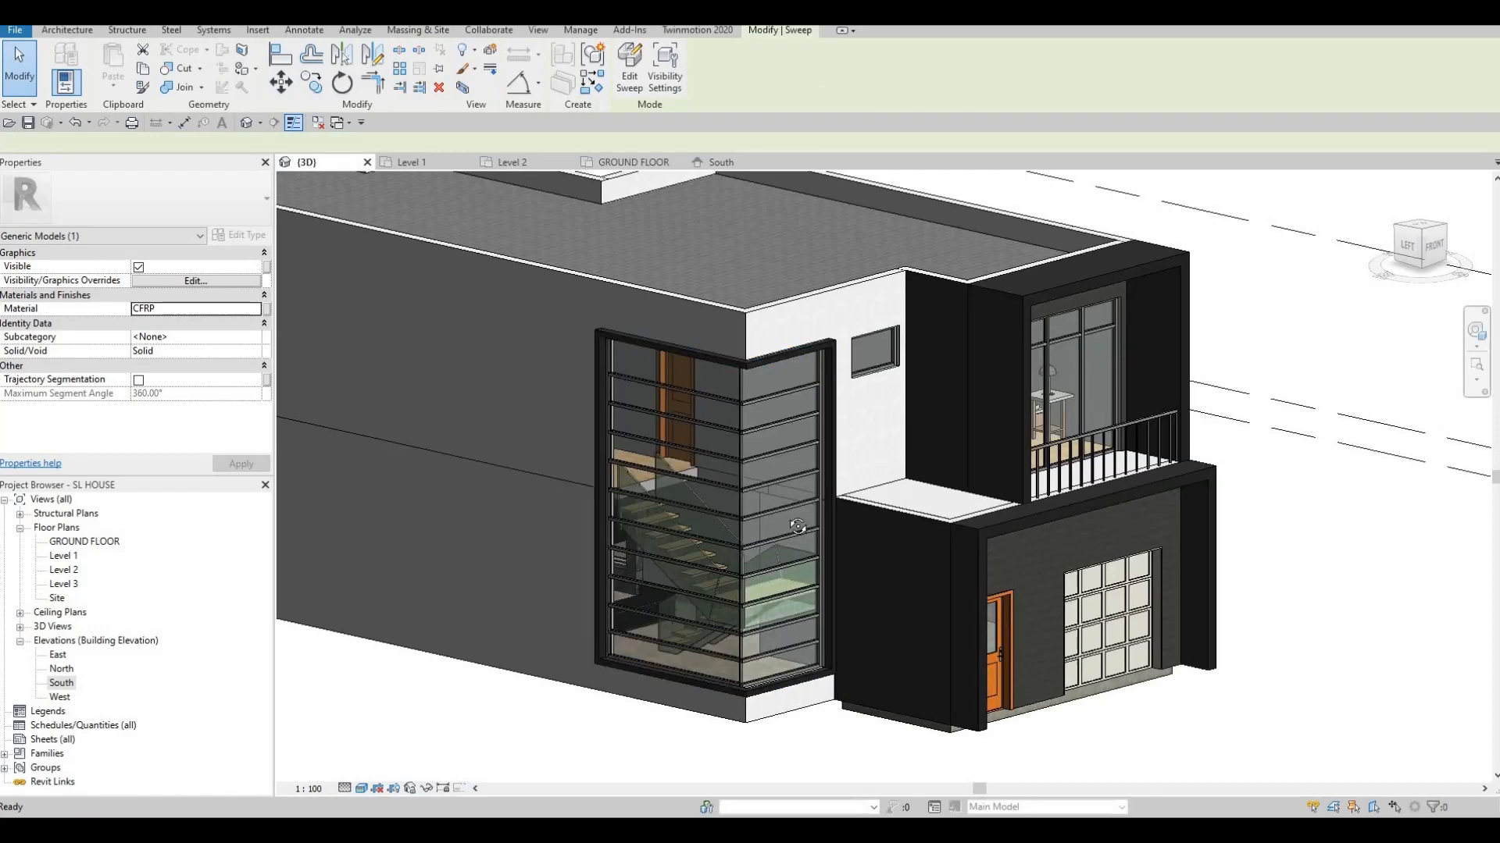
scroll(817, 420, down, 3)
shift+middle_drag(812, 527, 761, 452)
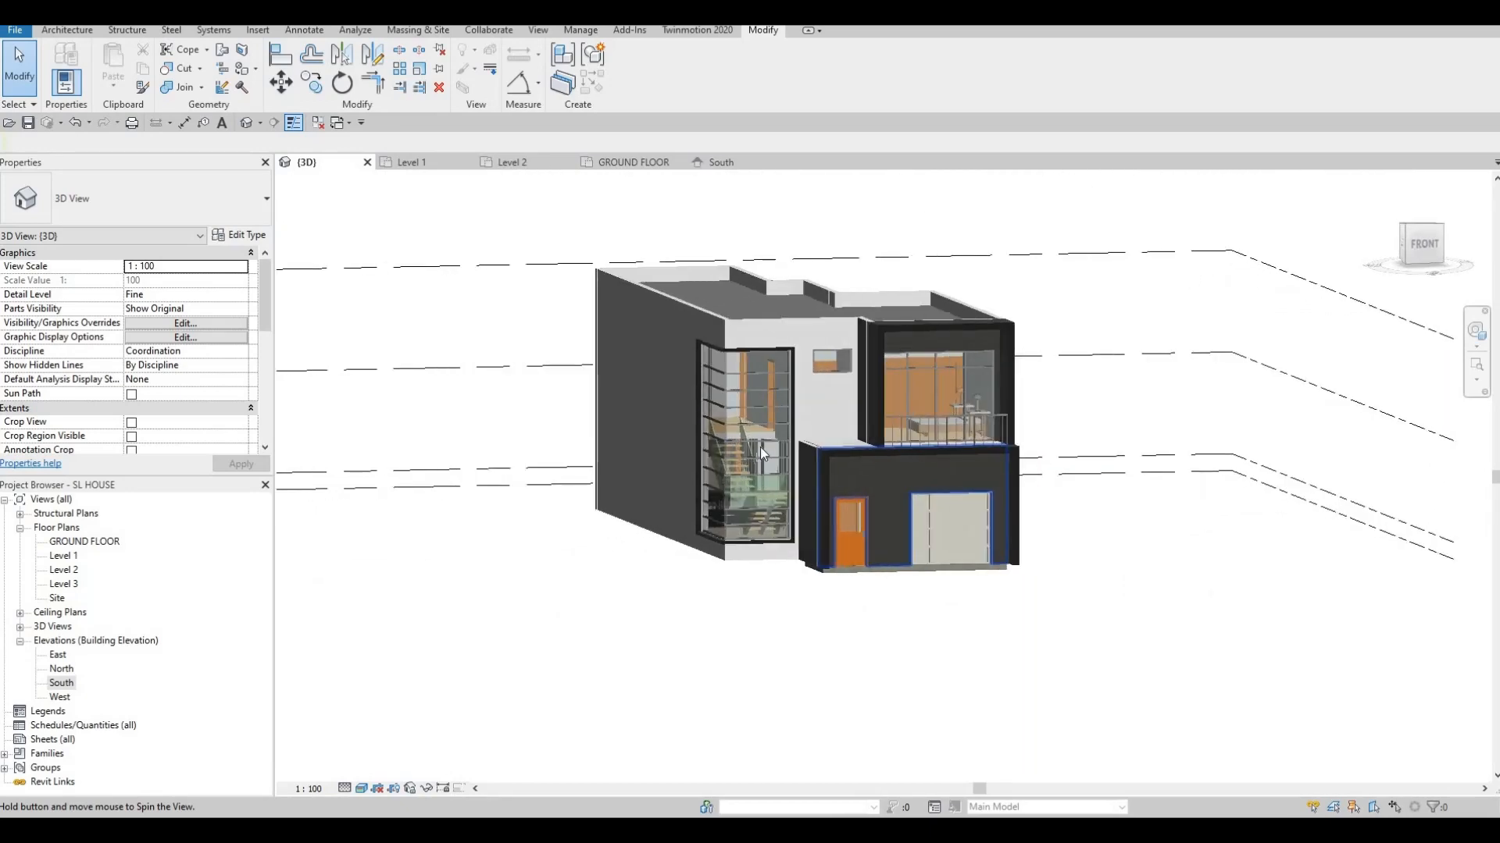
Open the Level 1 floor plan and bring the stair and garage area into view
click(64, 556)
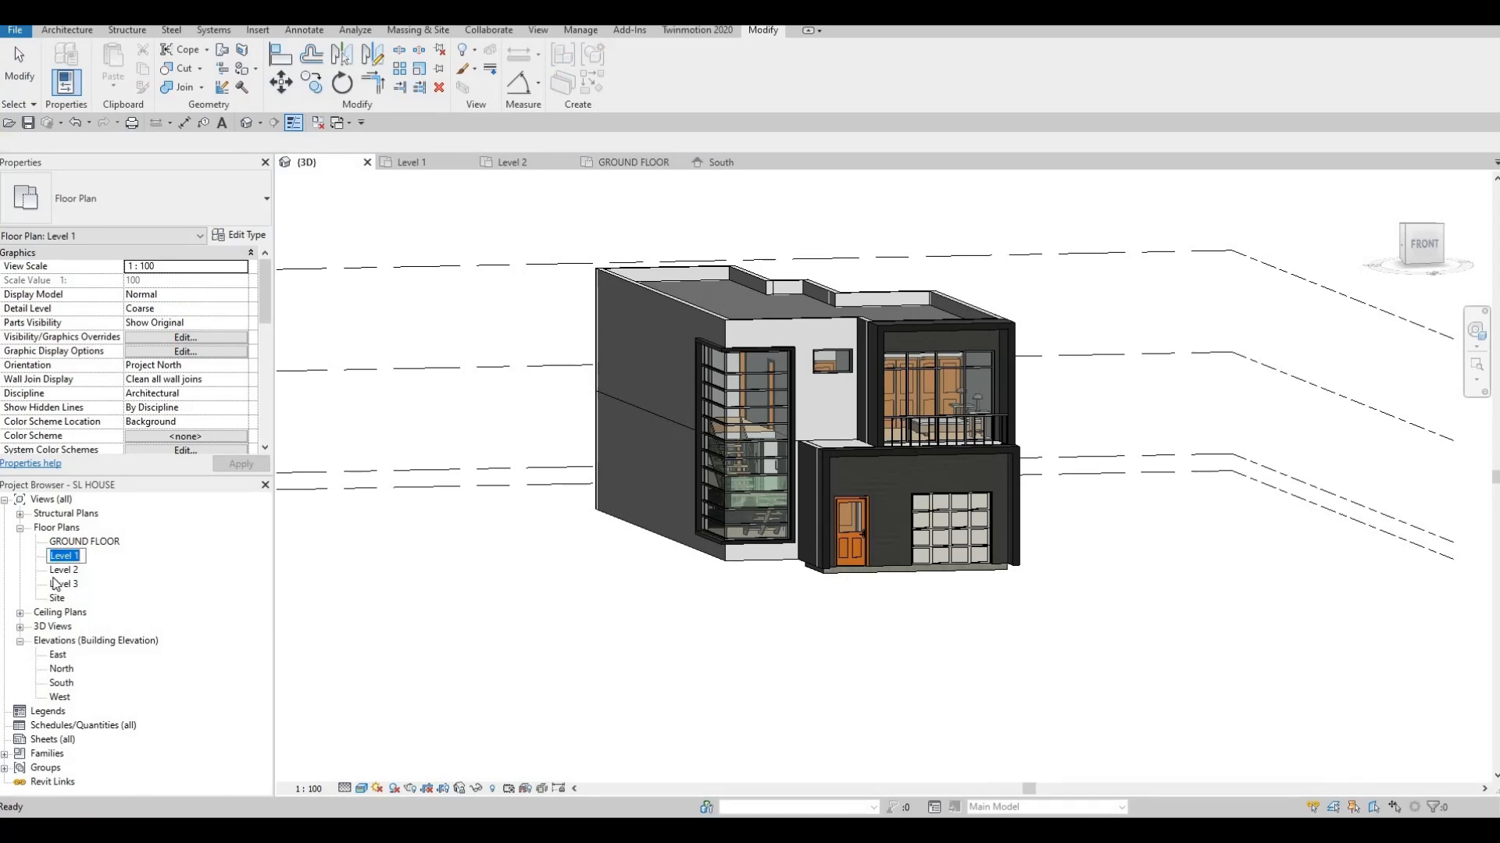
double_click(64, 556)
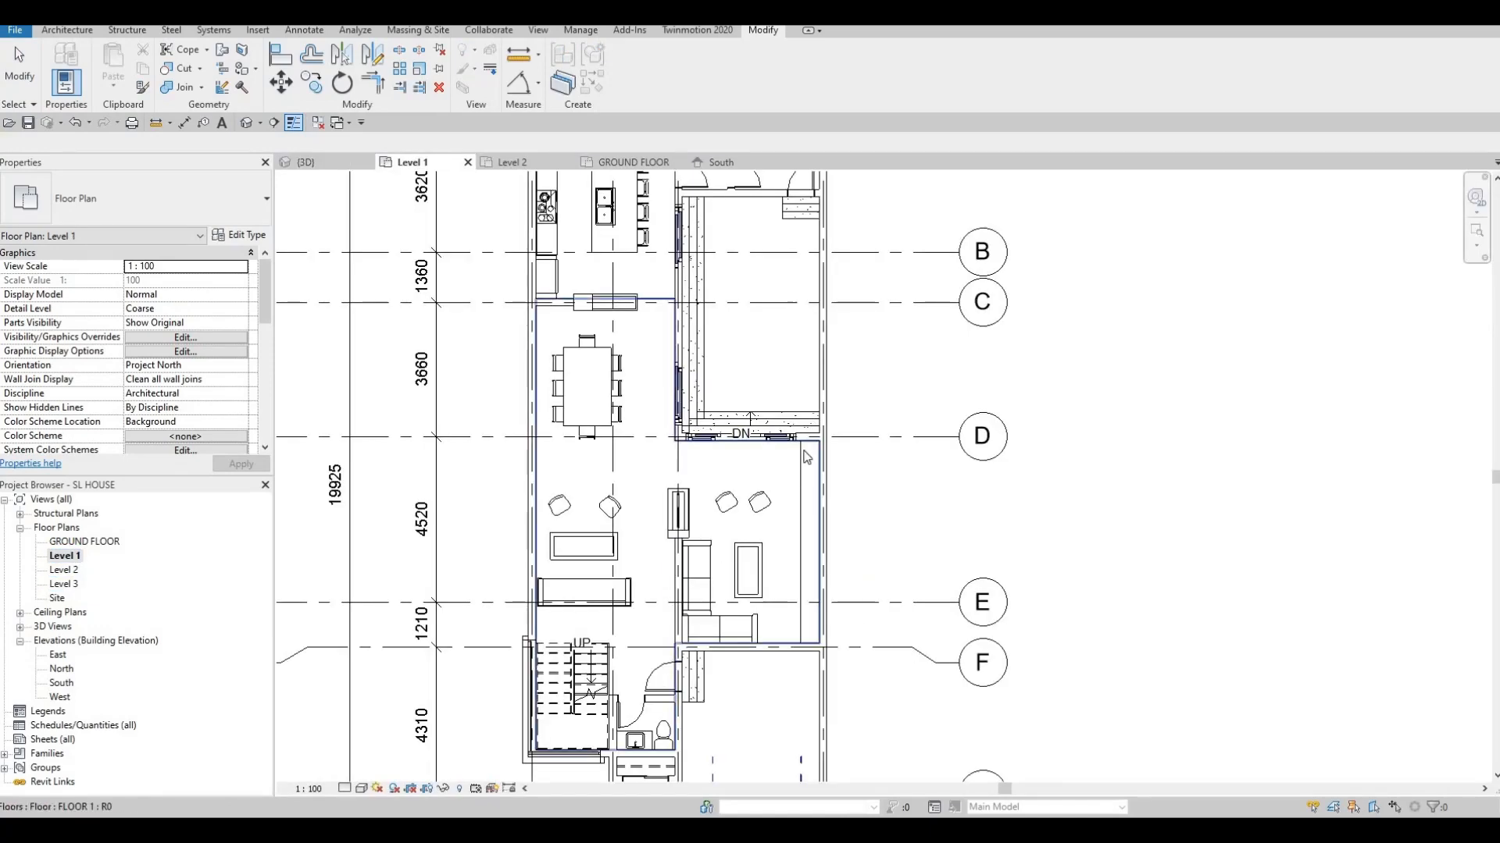
scroll(769, 695, down, 2)
middle_drag(769, 695, 831, 312)
scroll(834, 391, up, 3)
middle_drag(834, 390, 748, 535)
scroll(814, 367, up, 2)
middle_drag(574, 268, 553, 509)
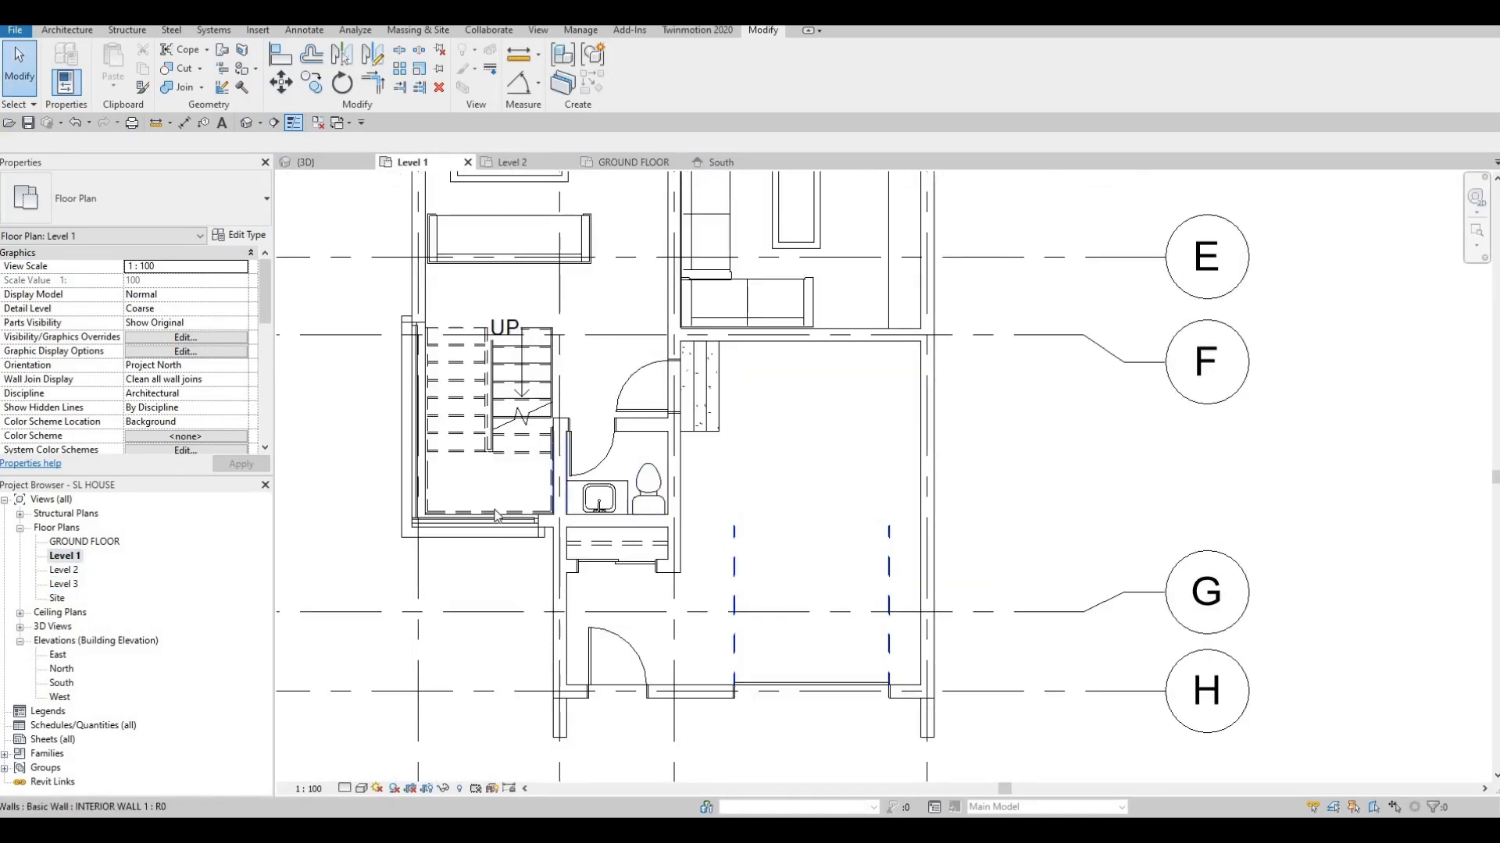
Place a matching 4000-long curtain wall along the garage front using Create Similar (CS)
click(494, 522)
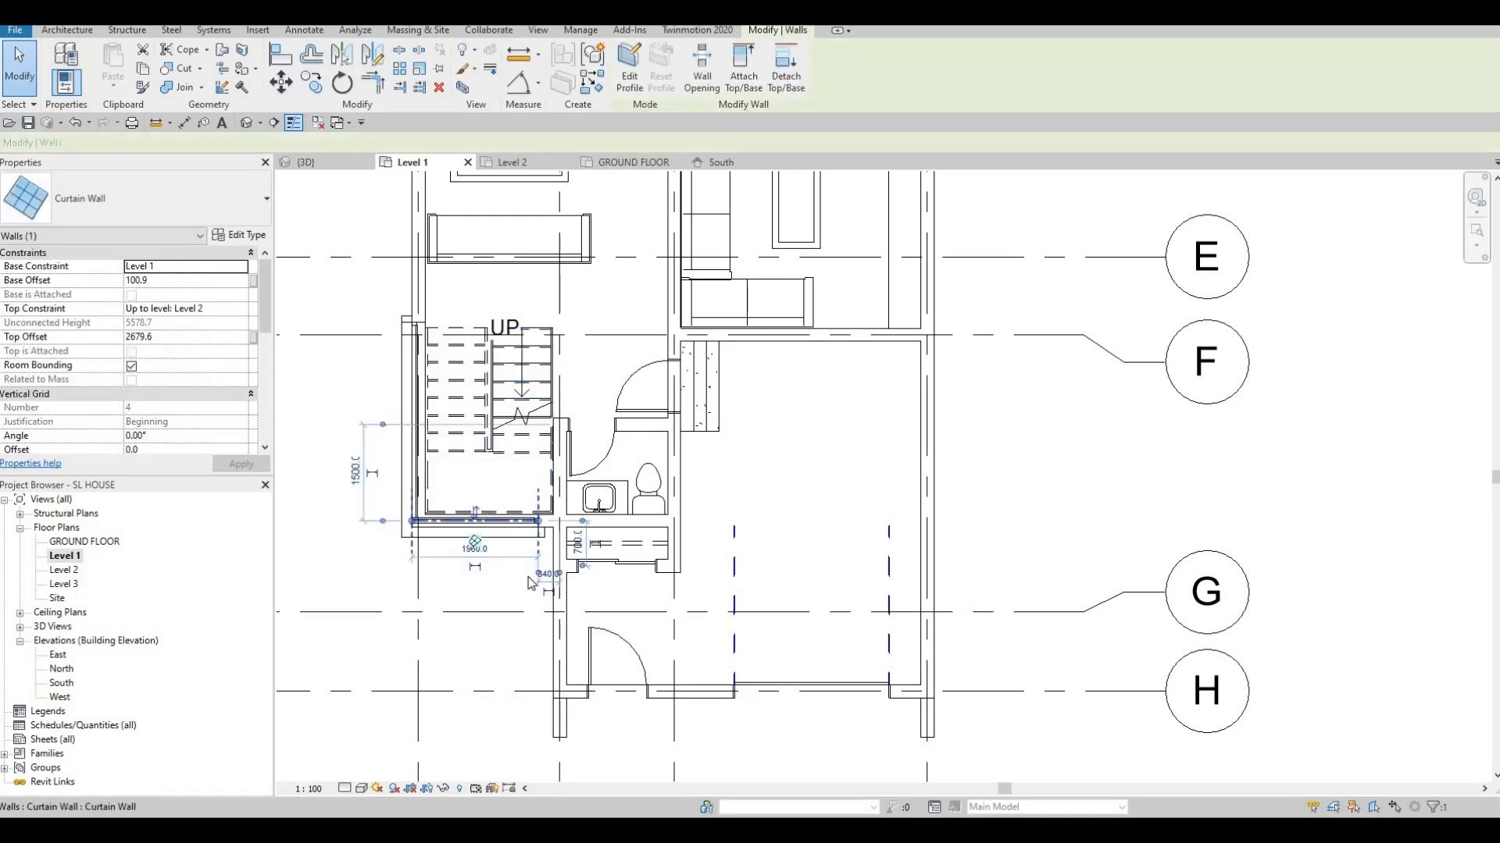
key(c)
key(s)
middle_drag(713, 657, 643, 466)
scroll(643, 466, down, 1)
scroll(793, 515, up, 4)
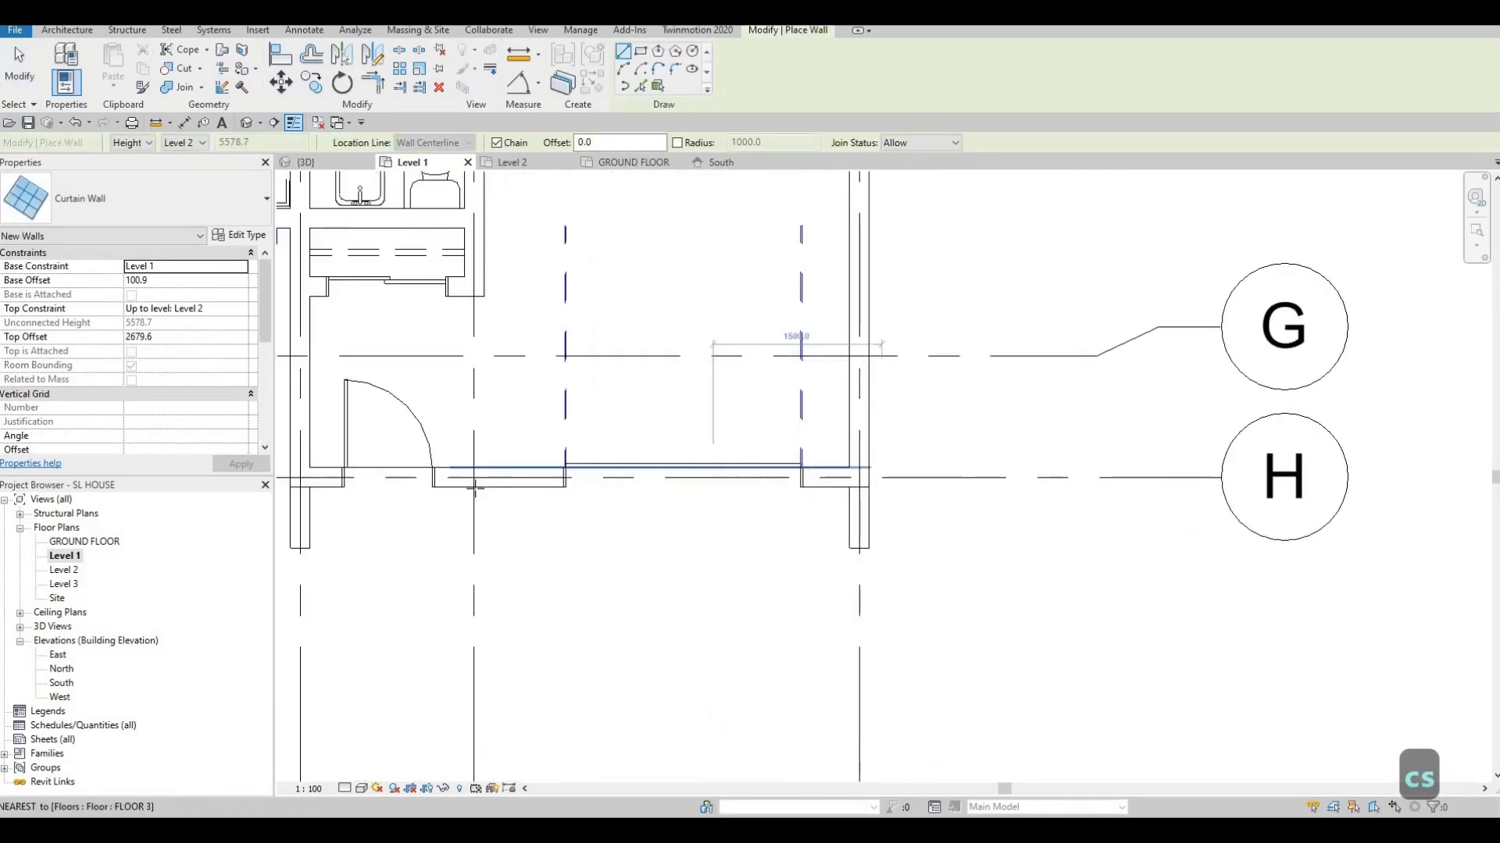
scroll(704, 463, up, 3)
click(304, 482)
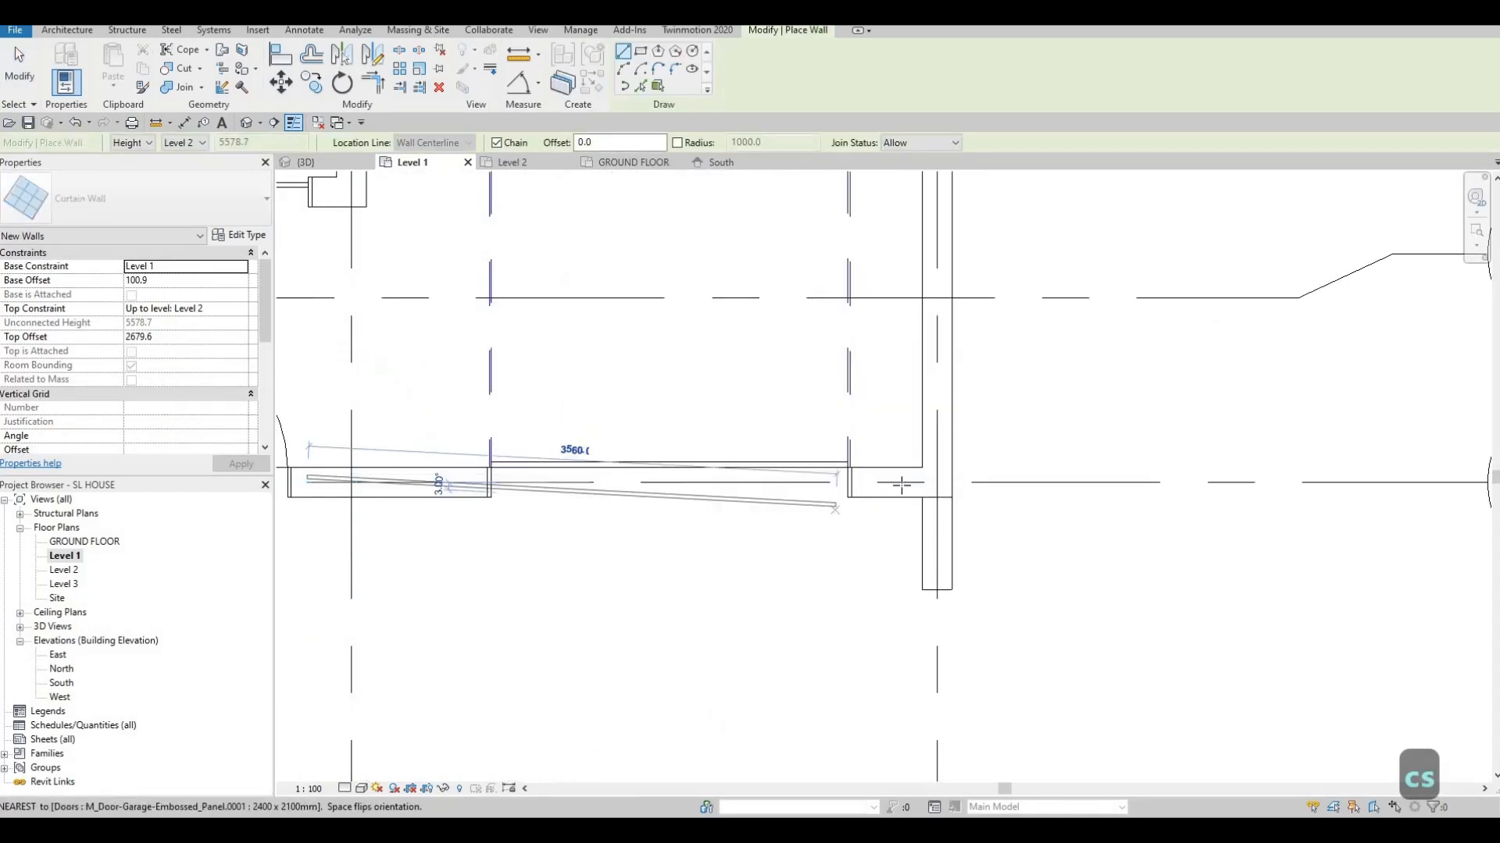
click(902, 482)
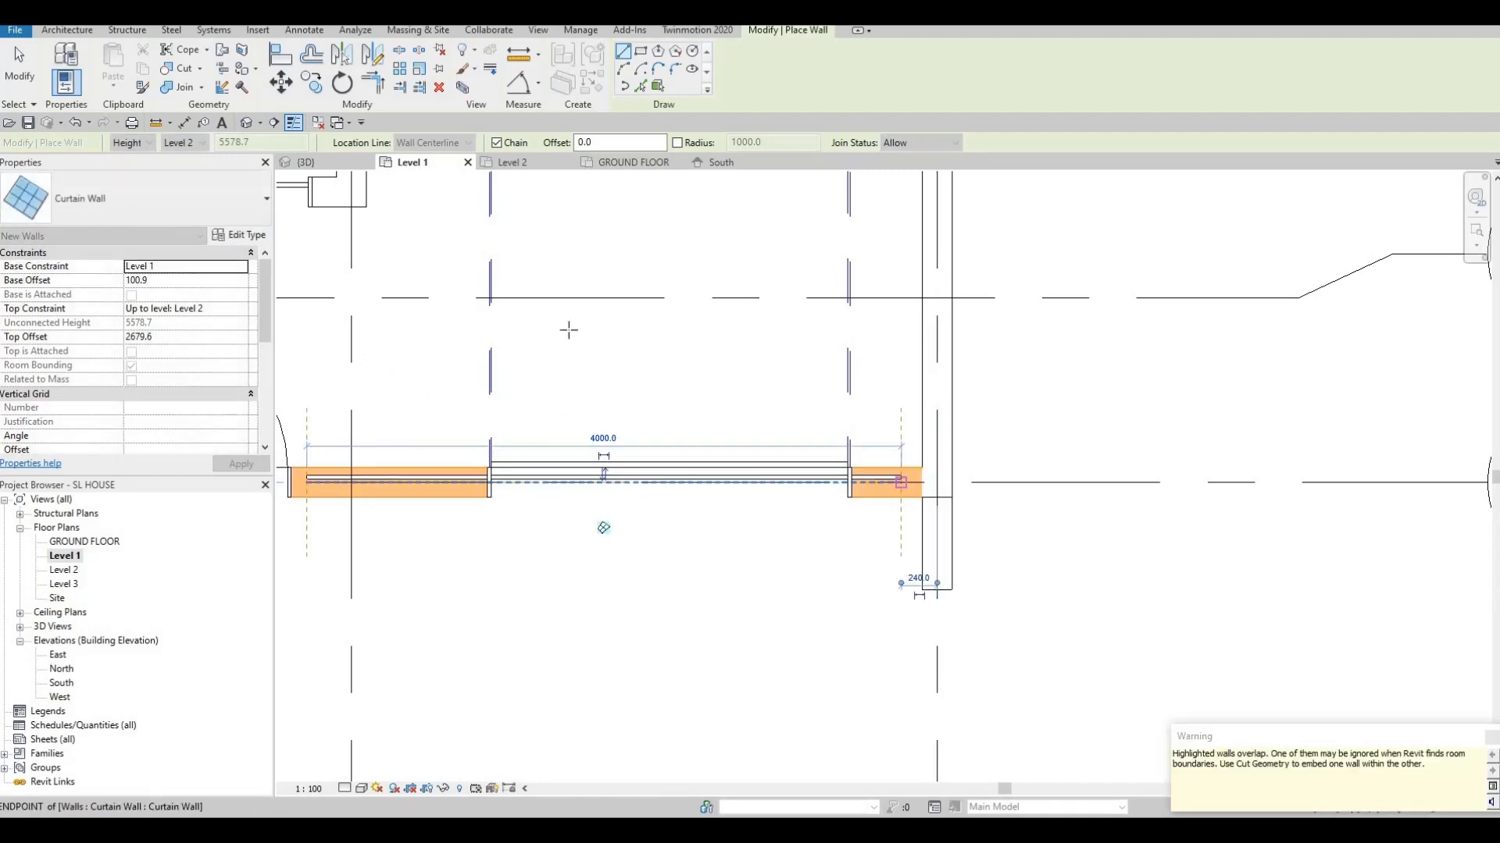
key(Escape)
key(Escape)
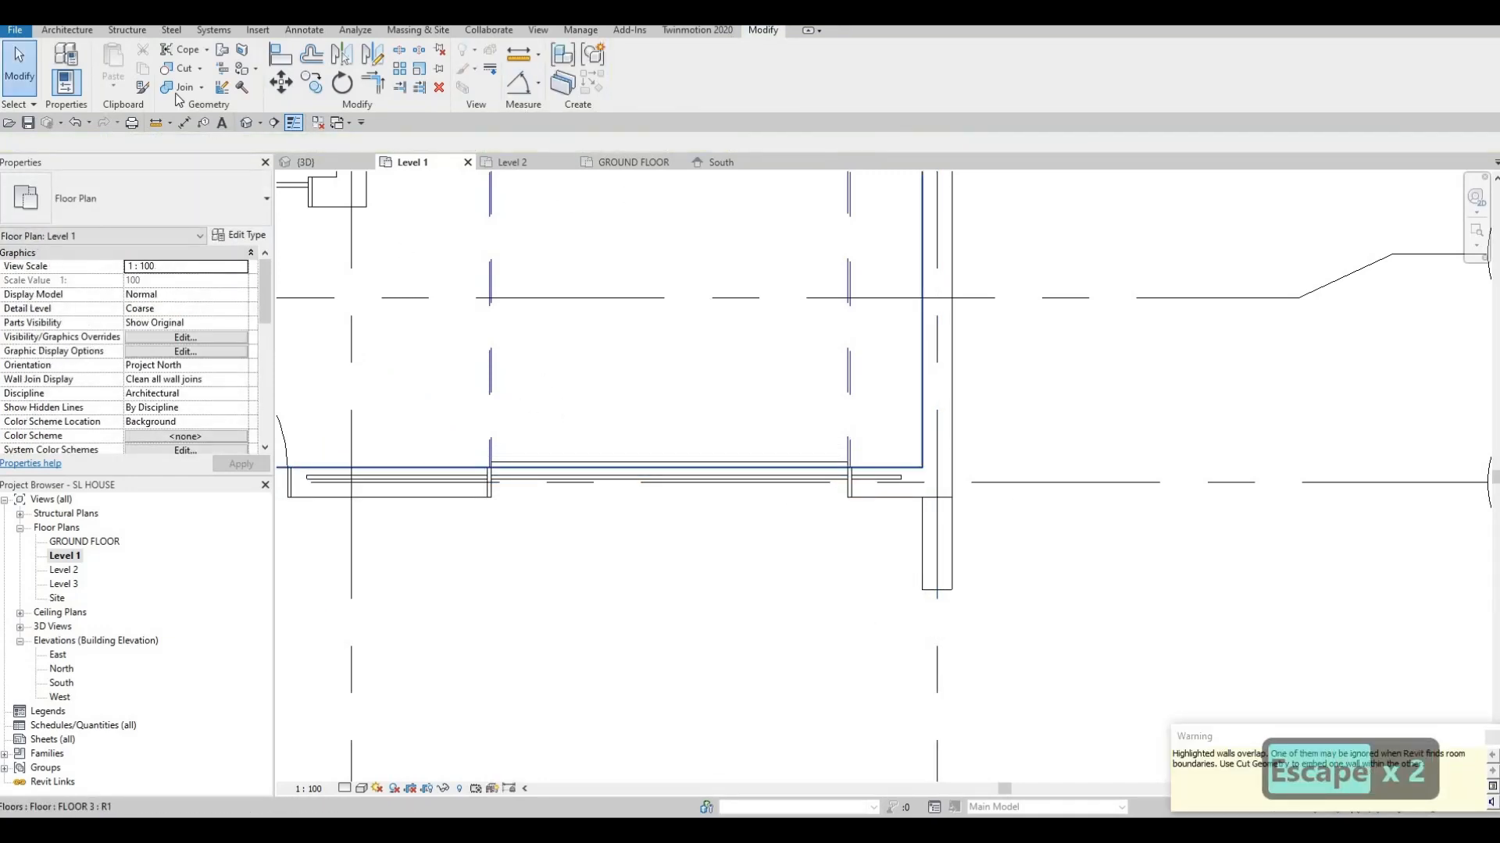
Embed the new curtain wall into the garage's front wall
click(392, 486)
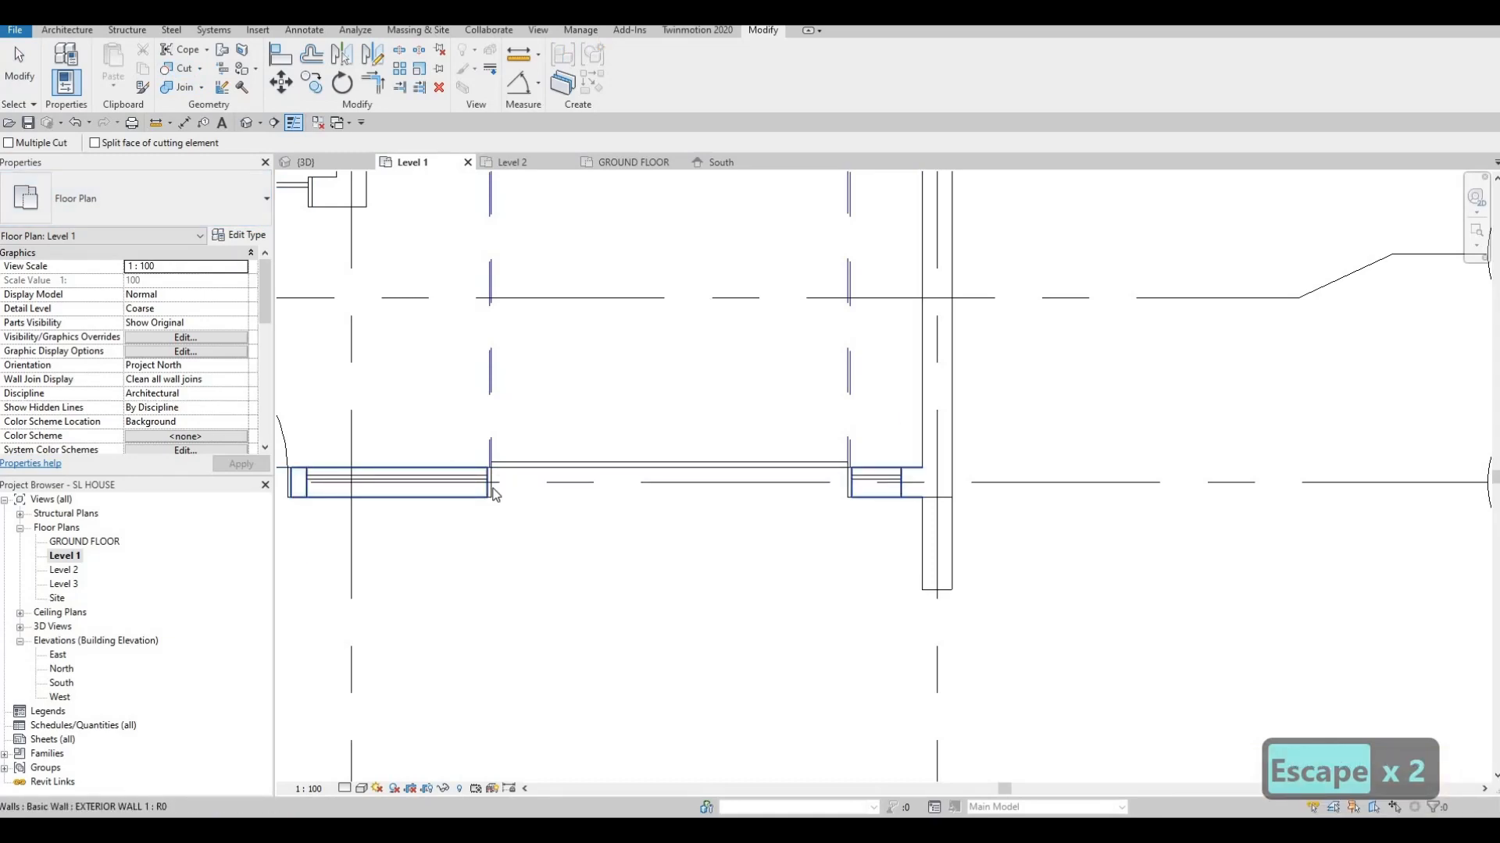
scroll(313, 556, up, 2)
key(Escape)
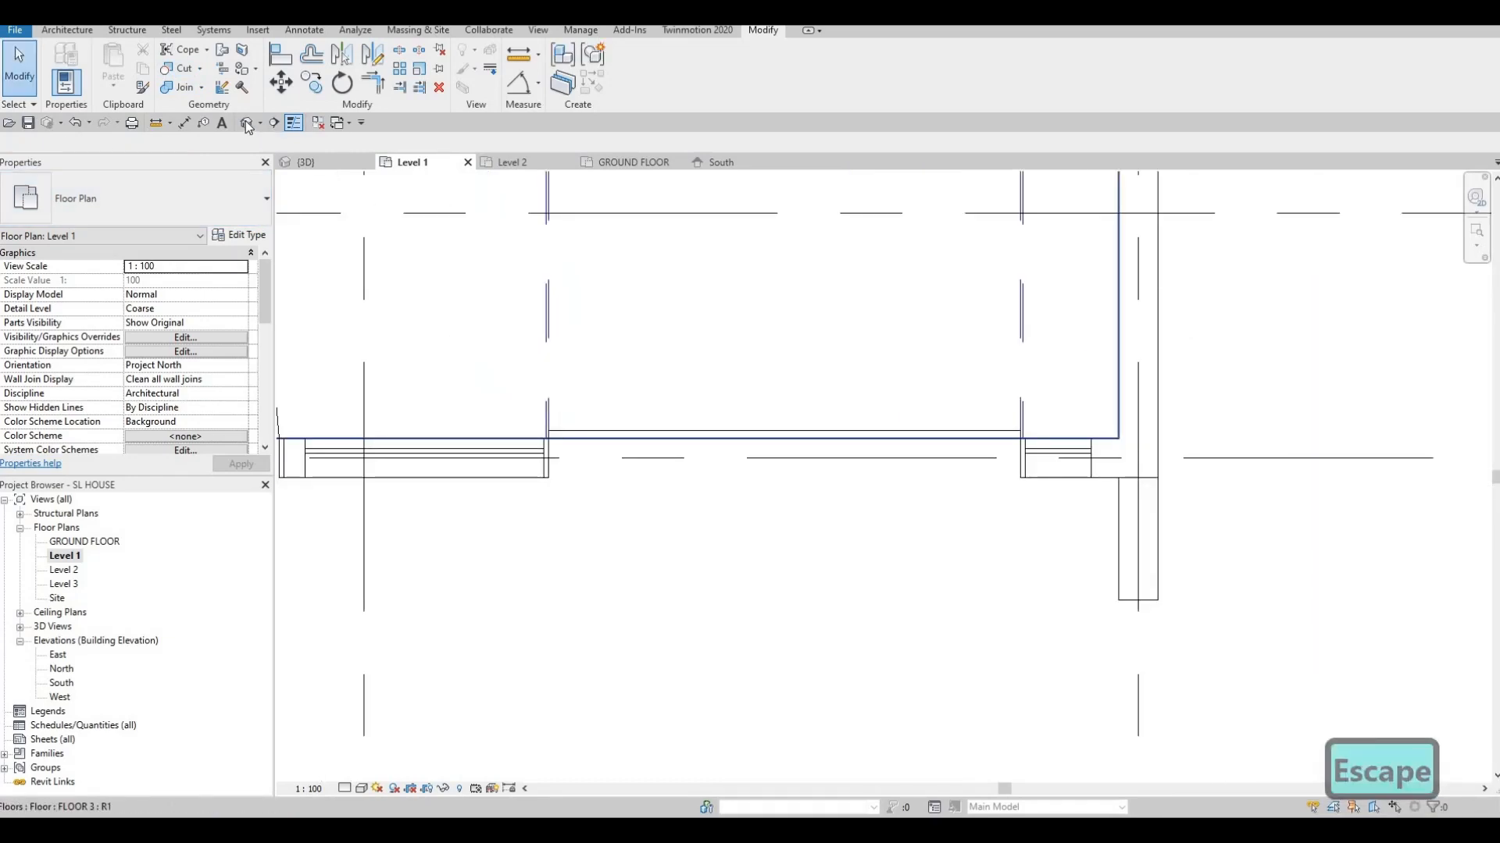
scroll(862, 602, up, 5)
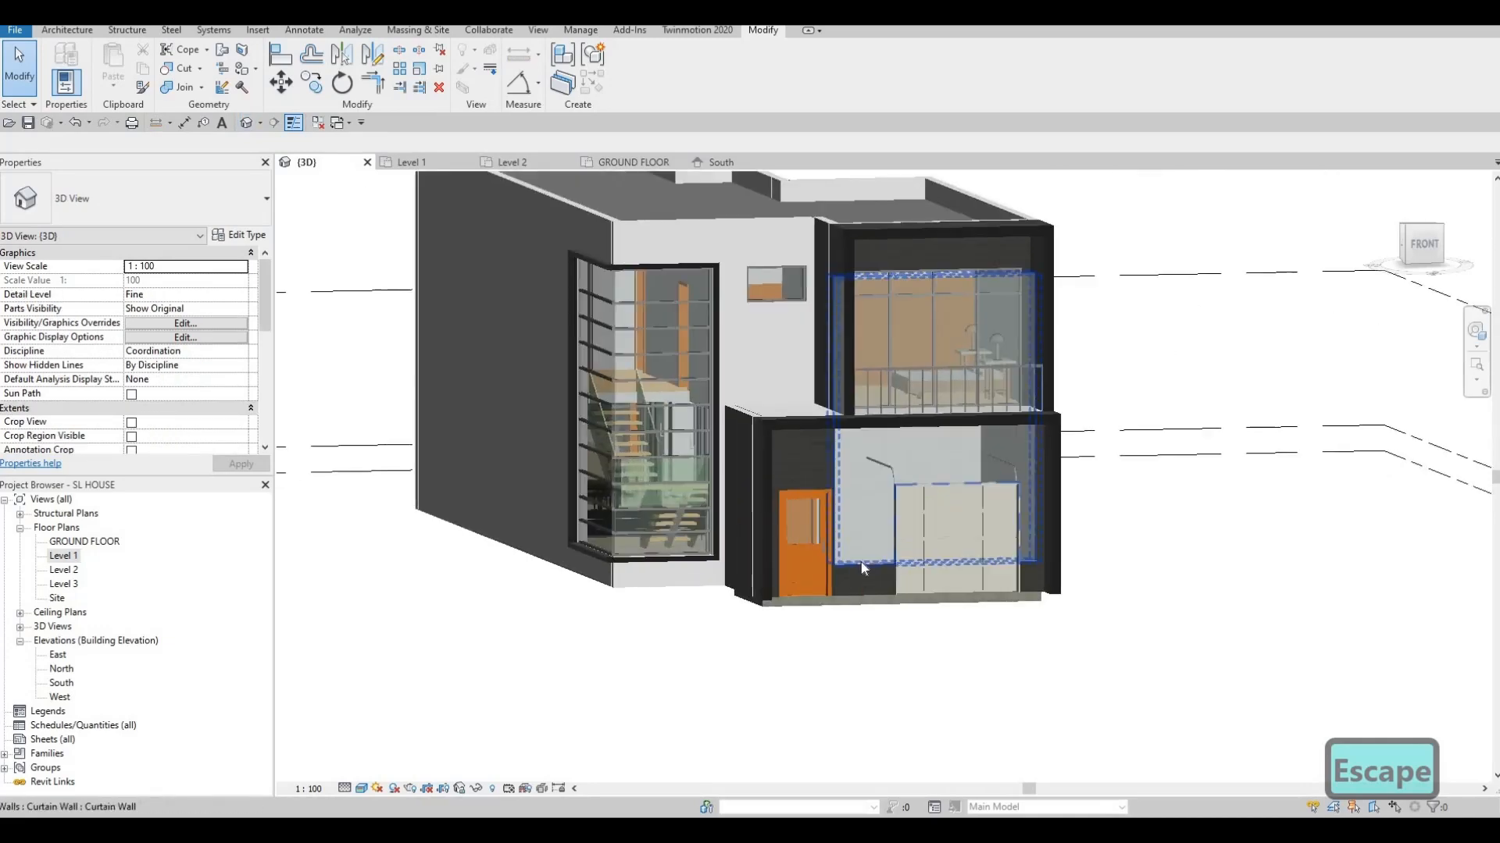
Drag the garage curtain wall's base up and its top down into a glazed strip
click(942, 513)
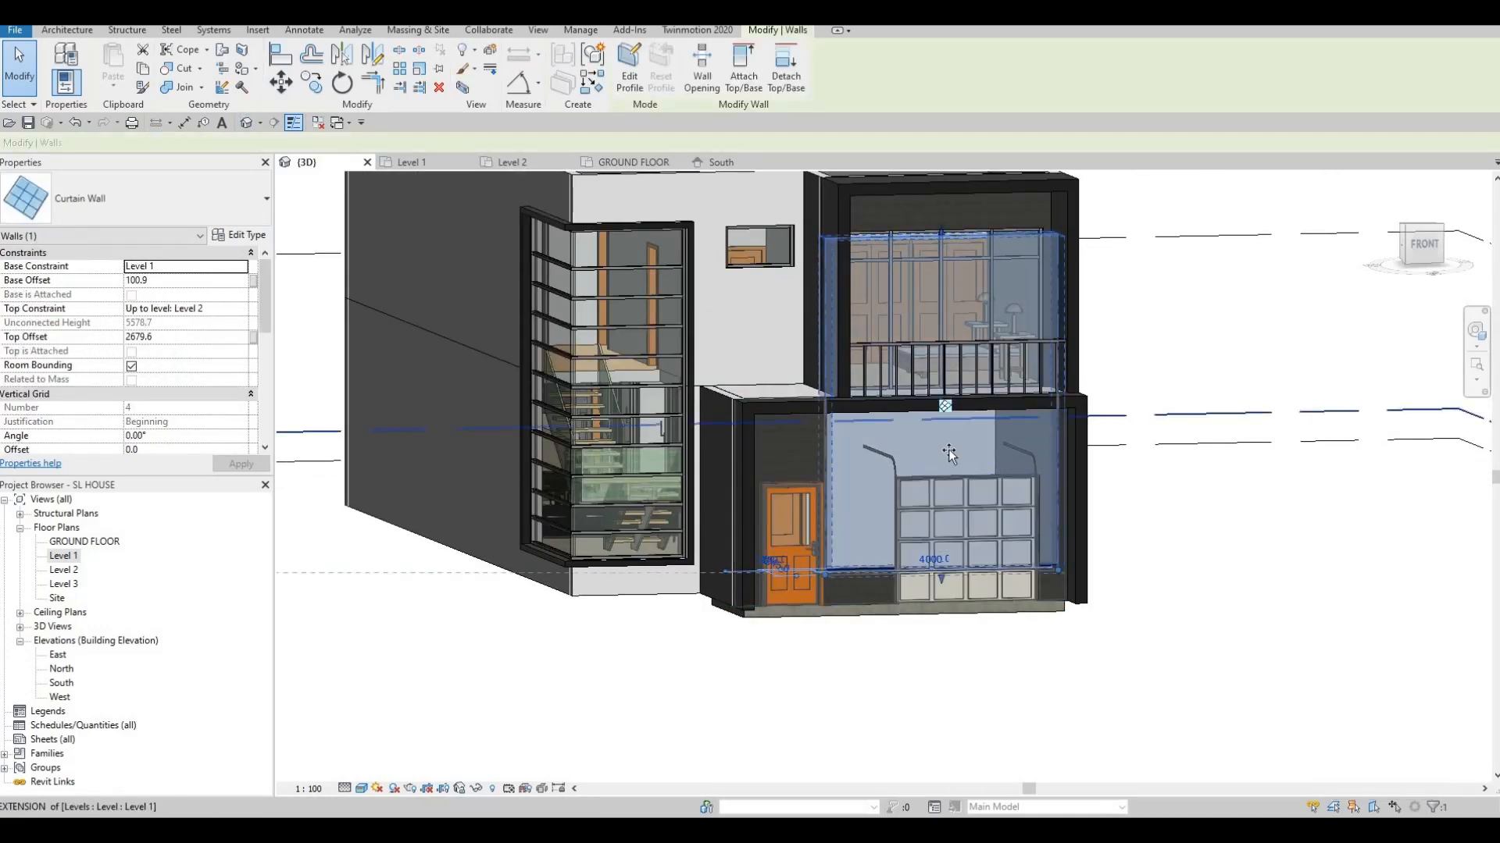
drag(941, 573, 943, 375)
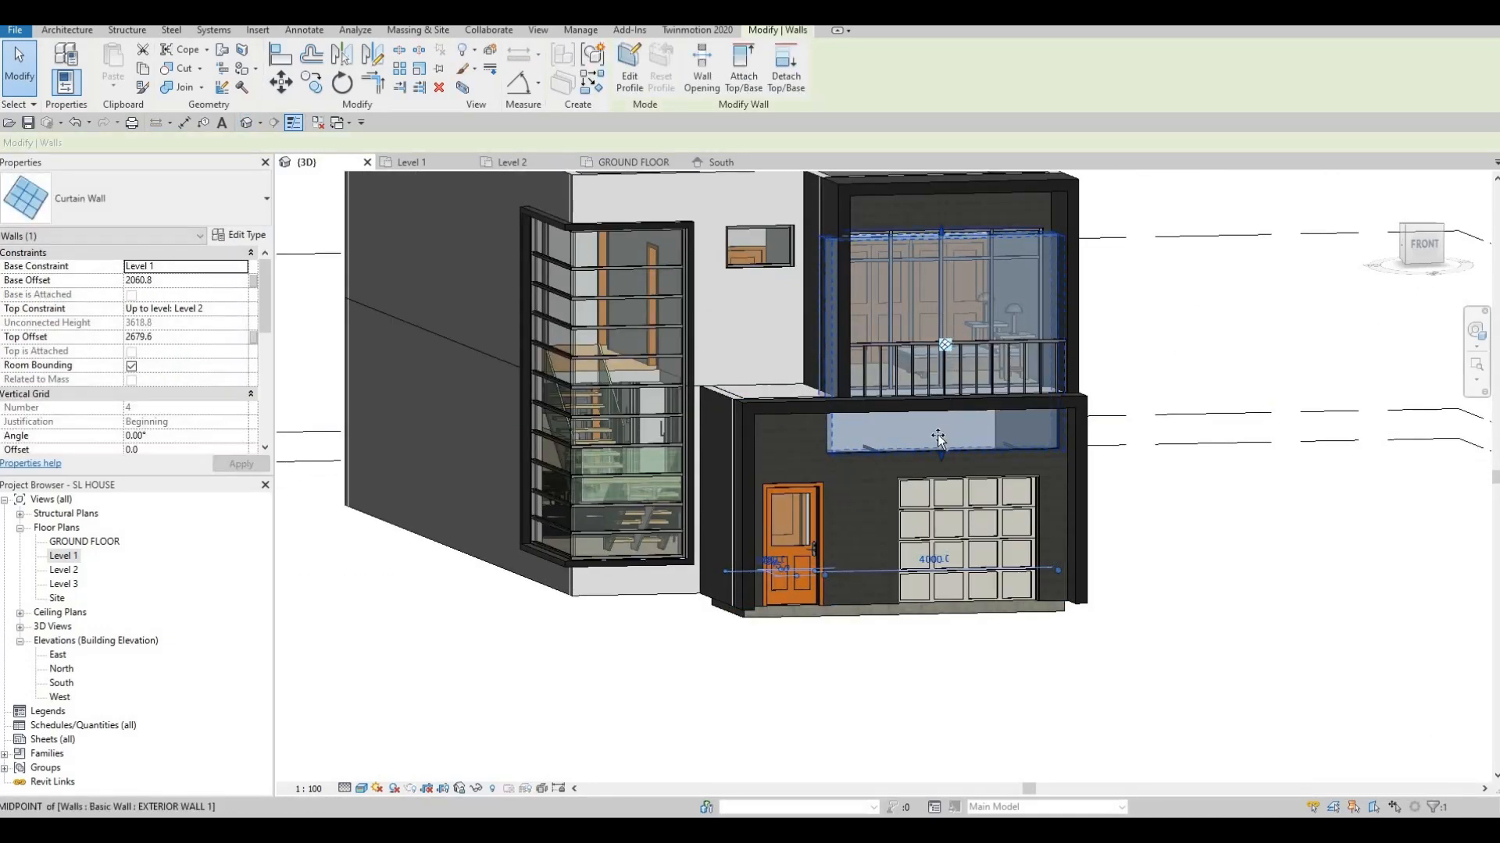
drag(941, 232, 938, 430)
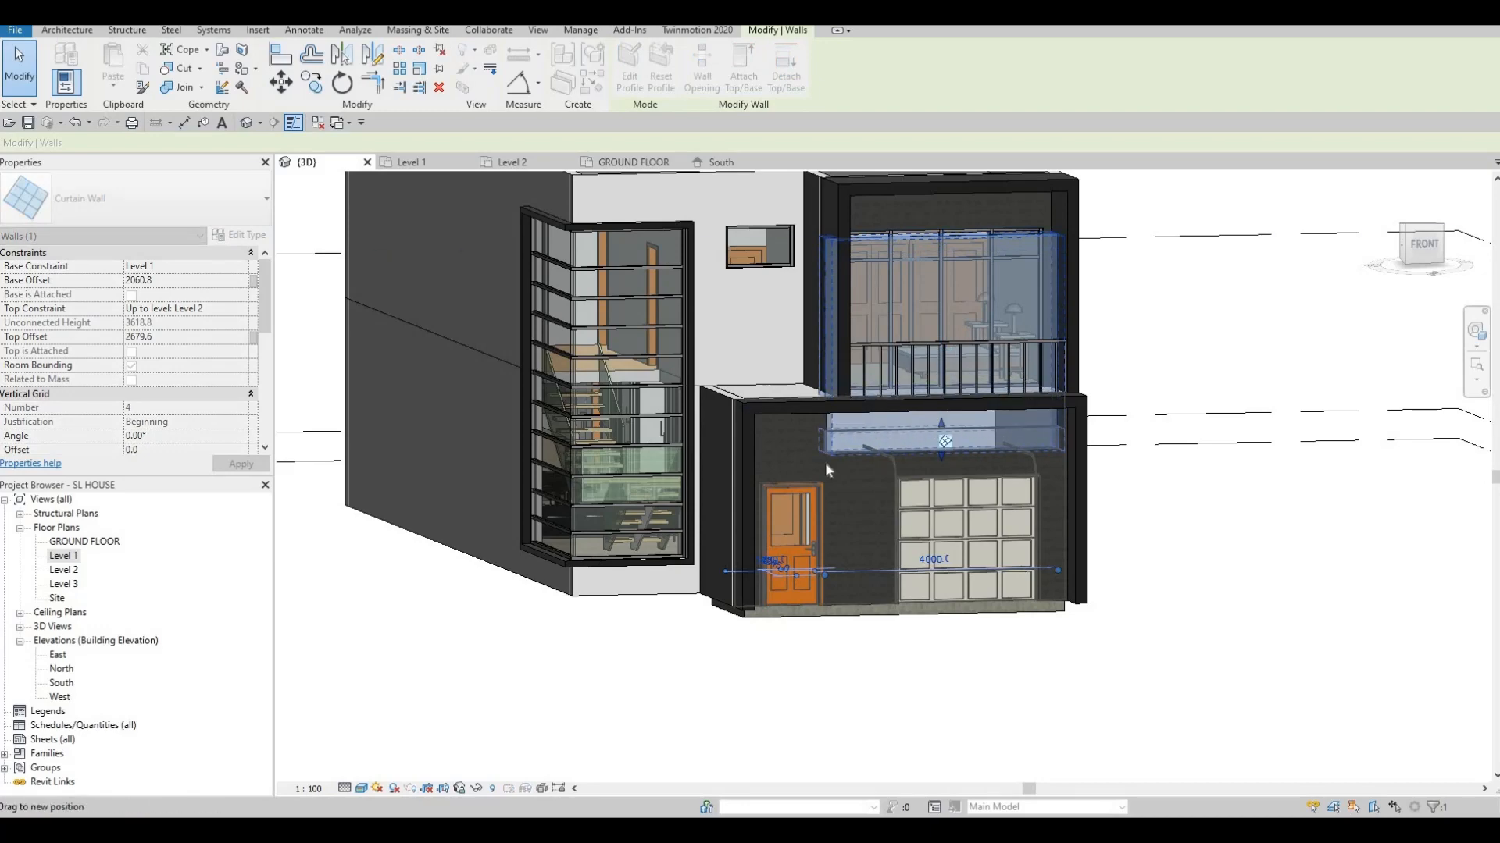
drag(827, 469, 828, 477)
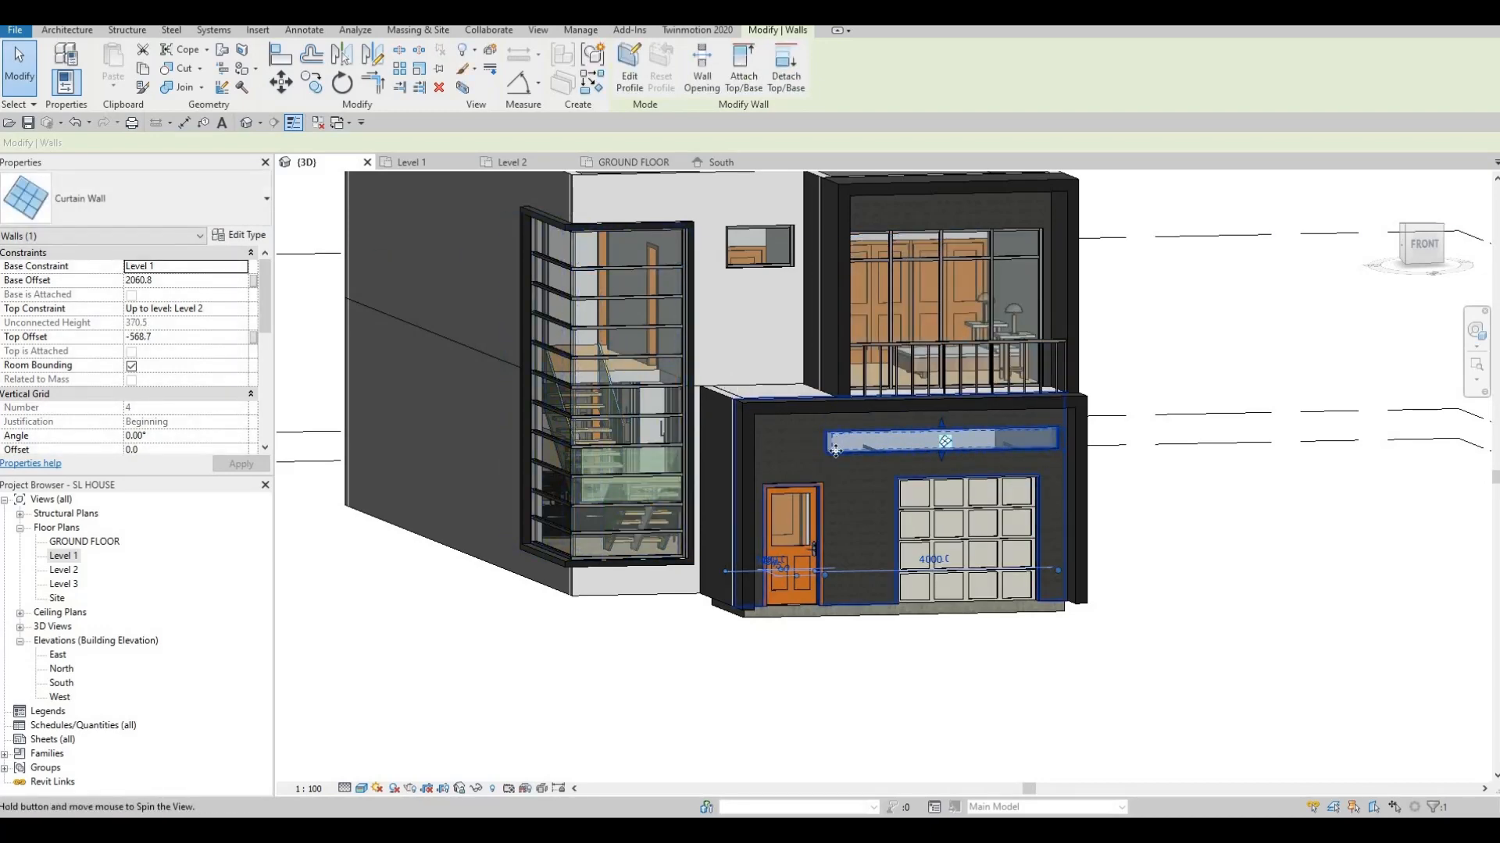
shift+middle_drag(835, 451, 859, 259)
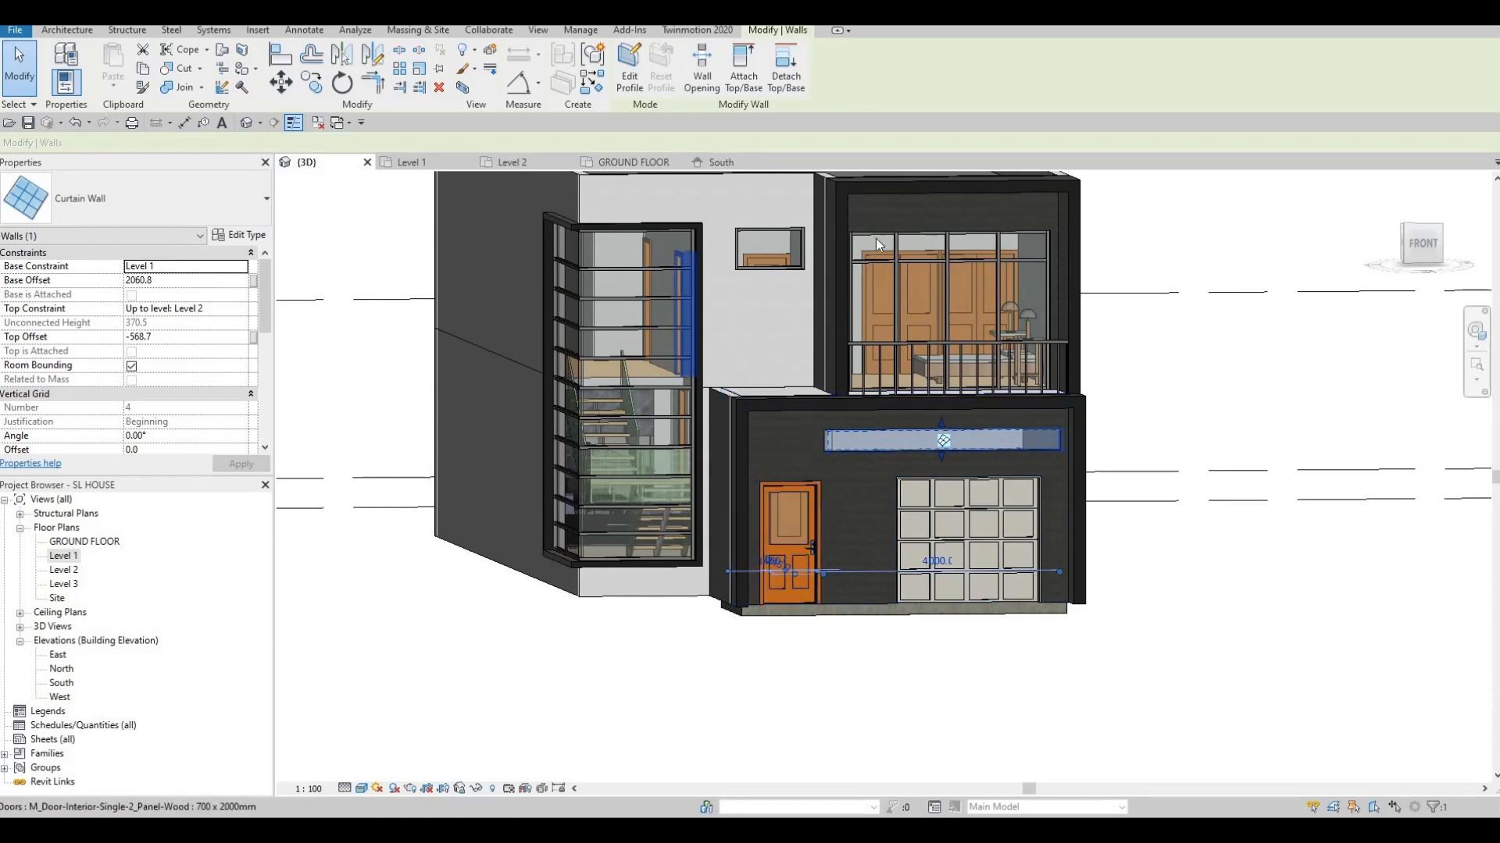
scroll(885, 481, up, 3)
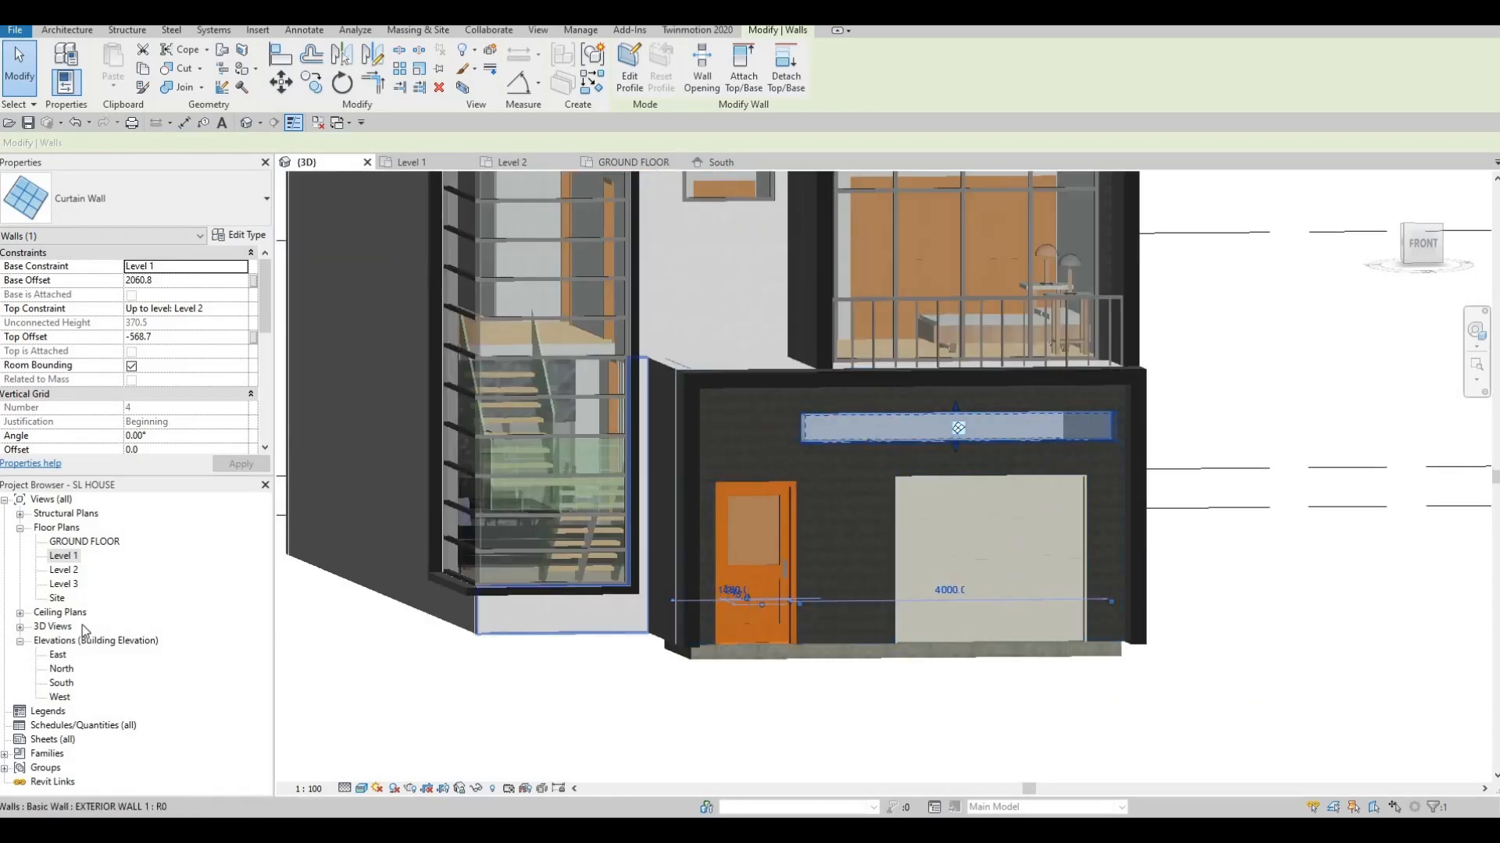
Check the wall in Level 1 plan and set its base offset to 700.9
double_click(66, 558)
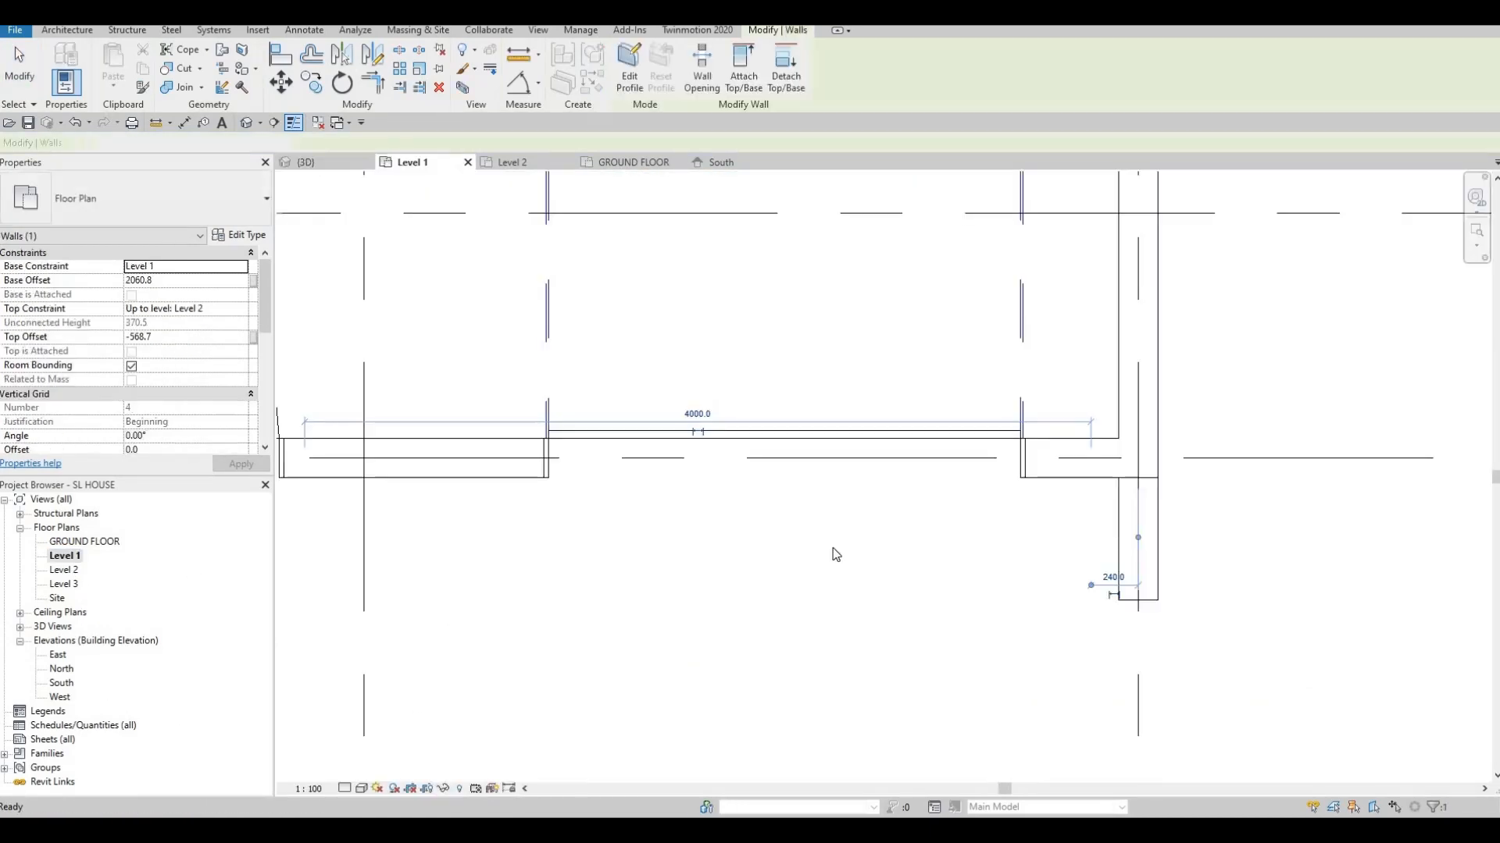
scroll(878, 539, down, 2)
scroll(801, 537, up, 4)
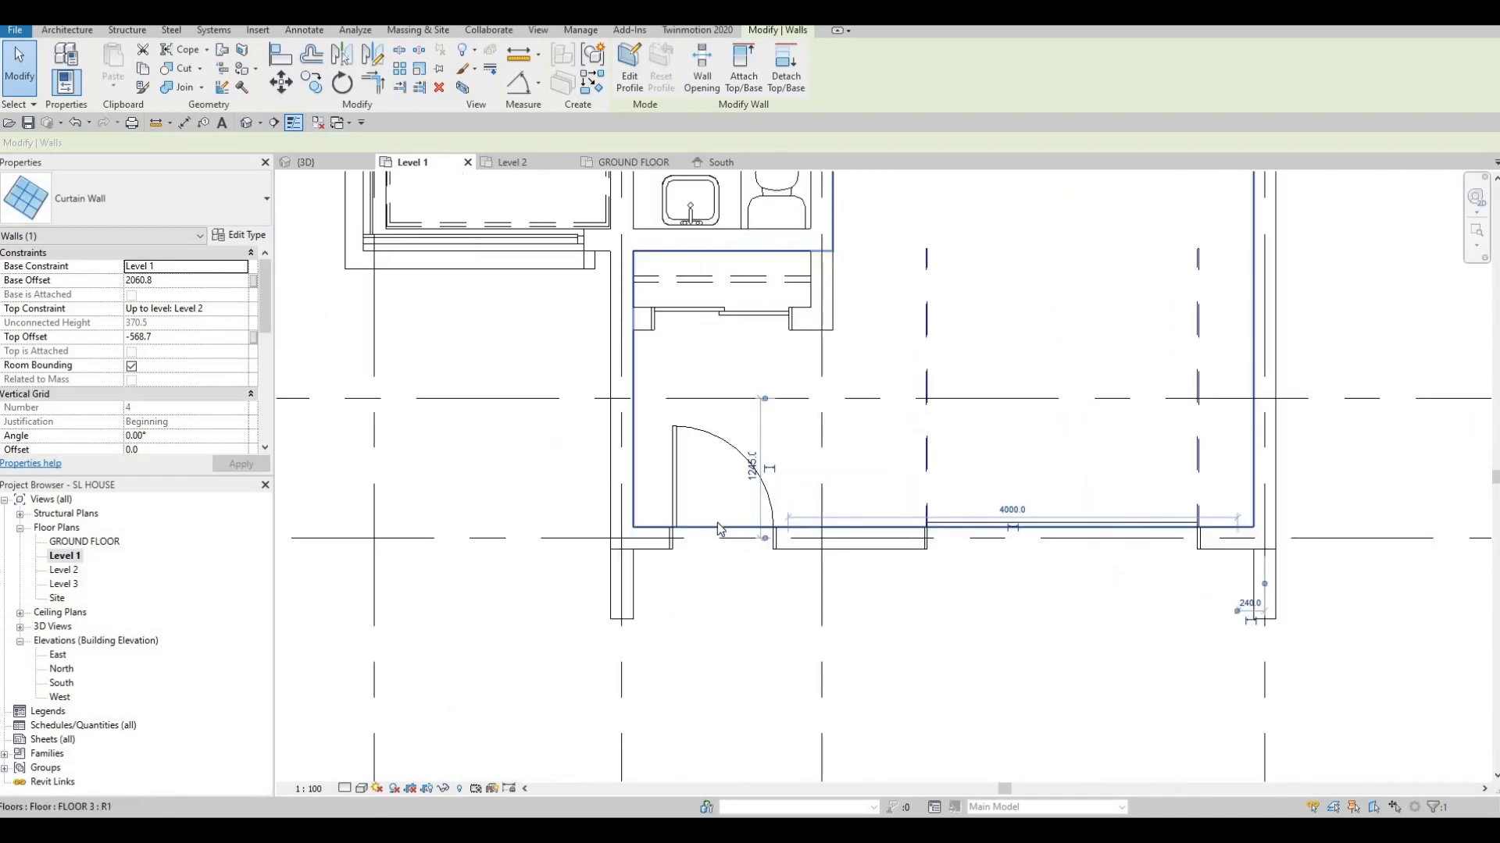
drag(709, 544, 652, 540)
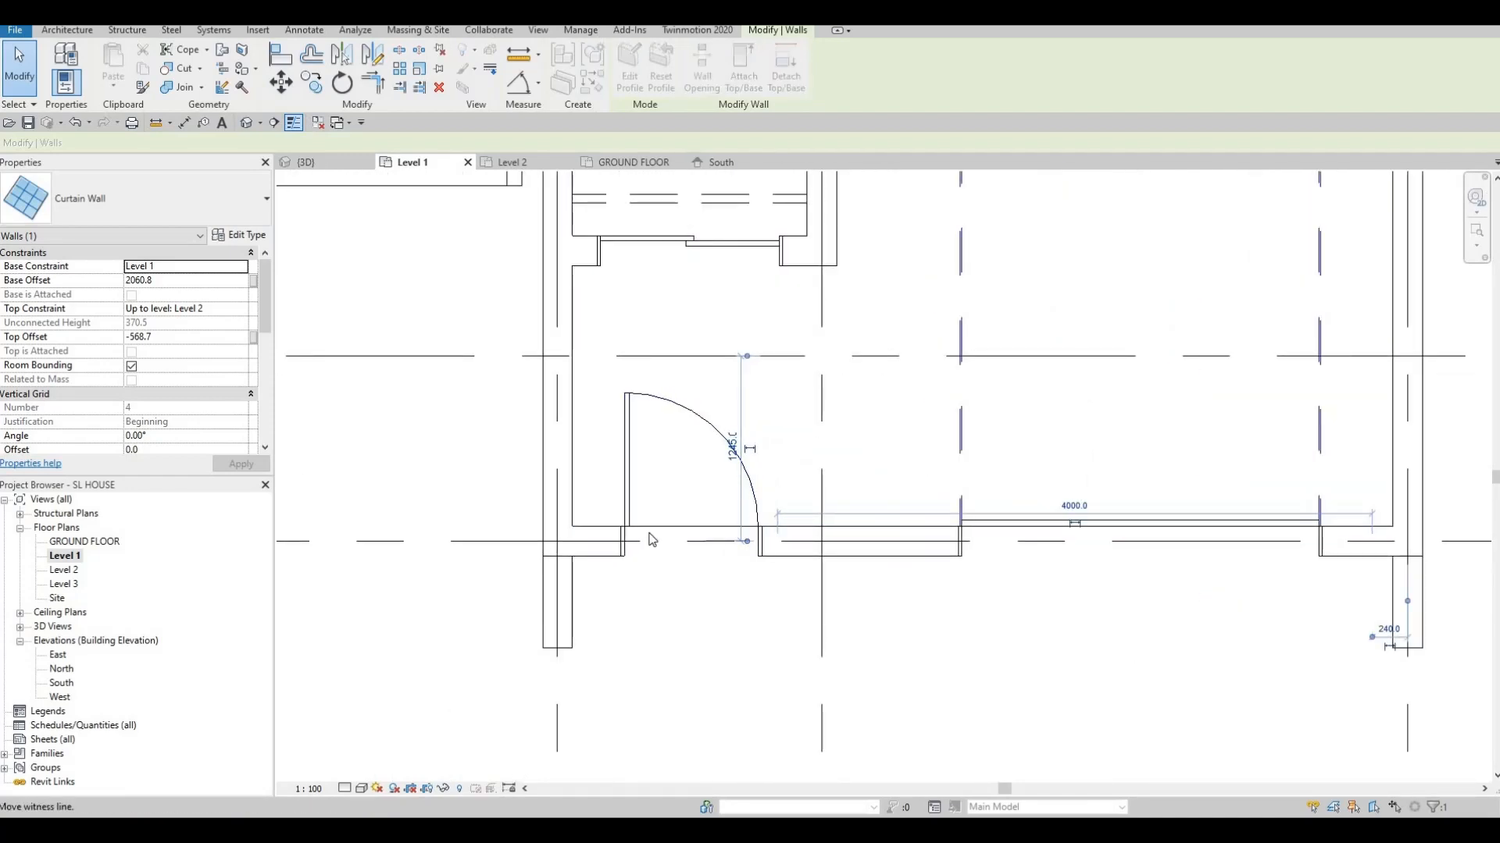
drag(748, 547, 747, 545)
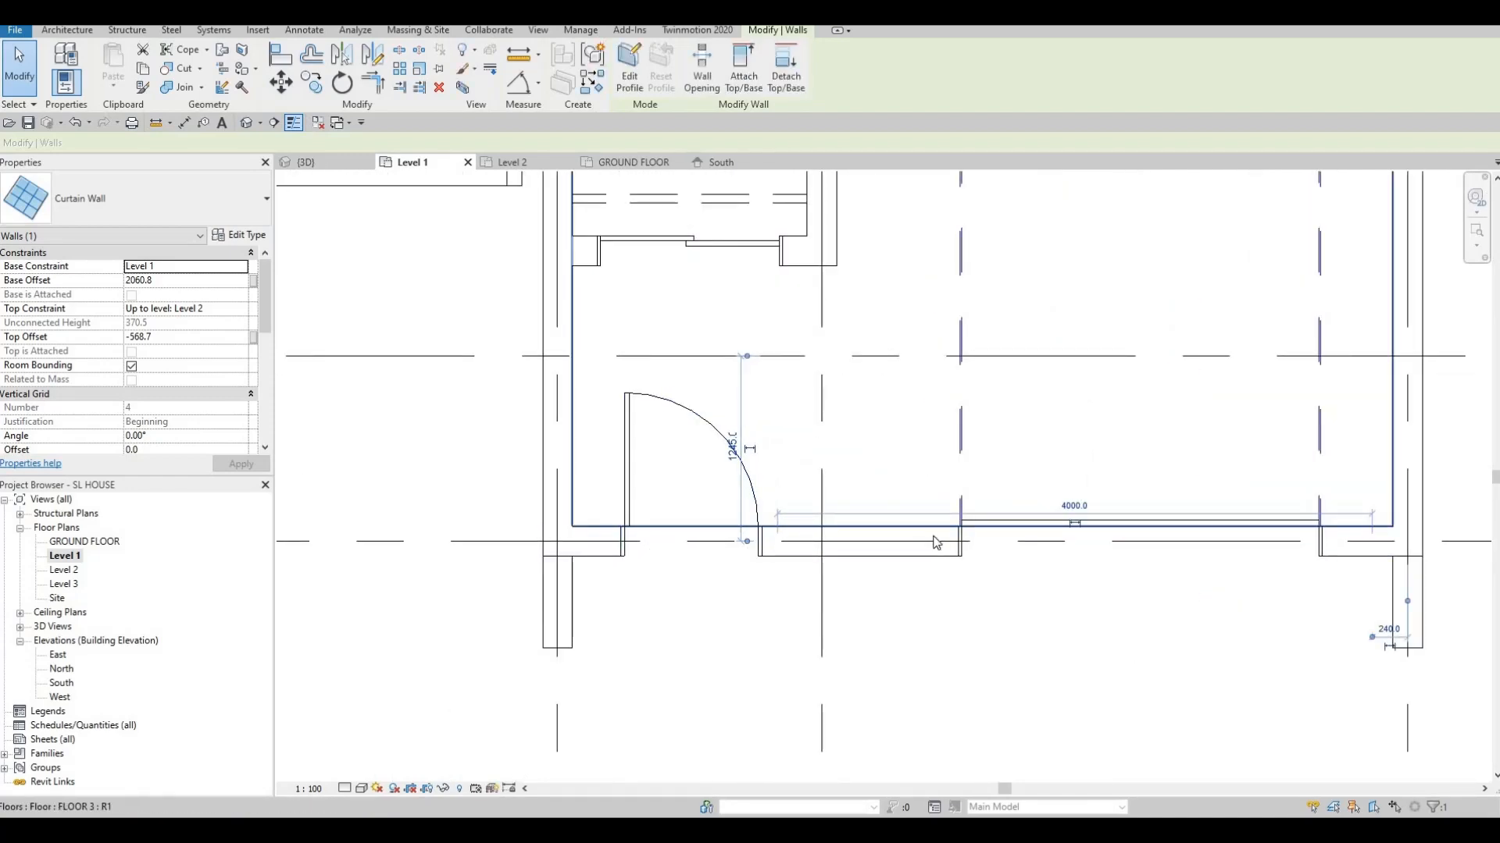
scroll(922, 535, down, 2)
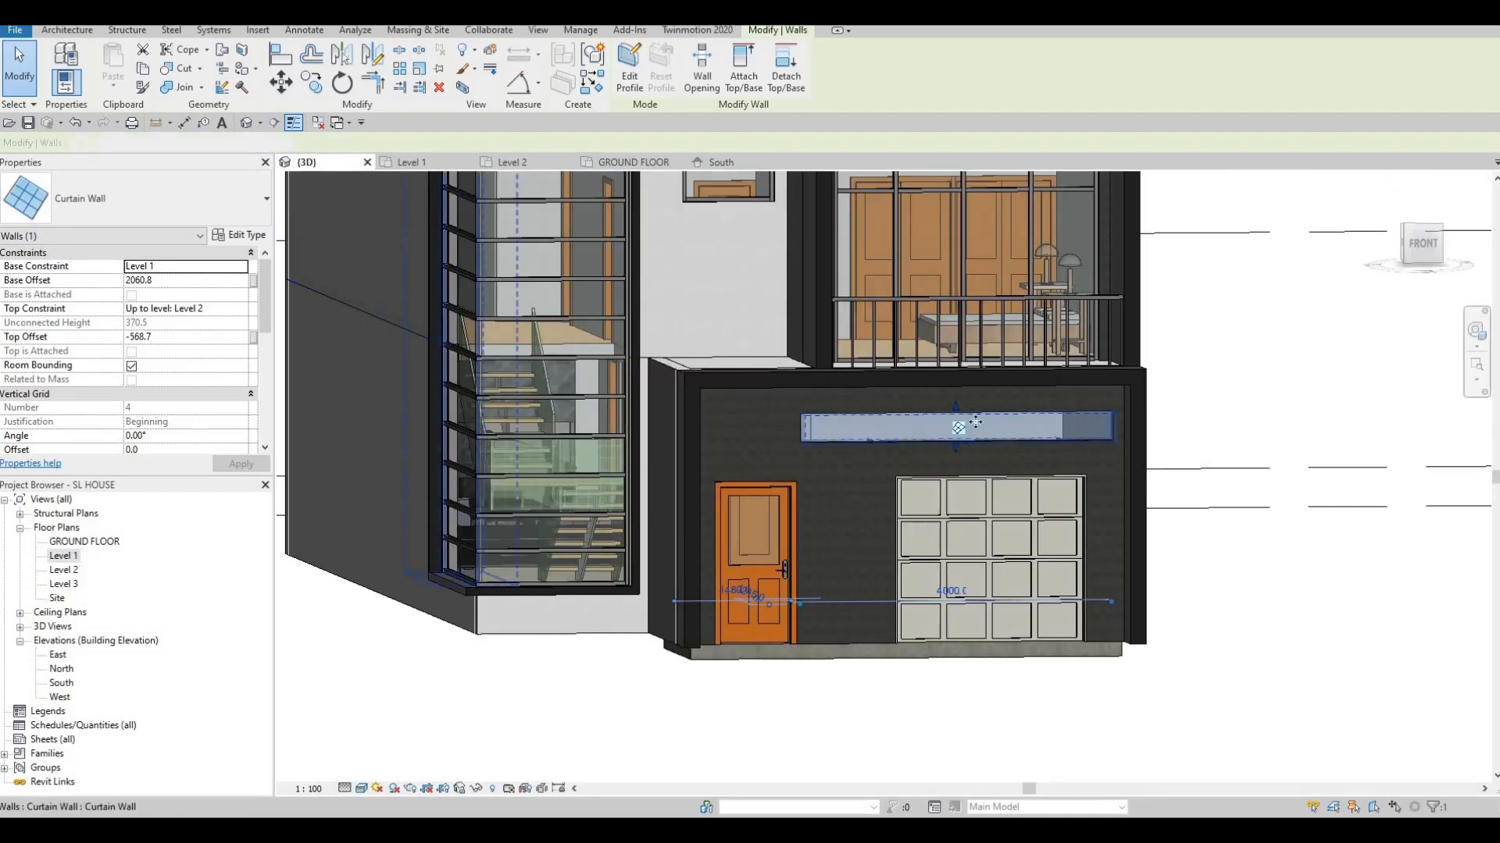
drag(955, 447, 951, 551)
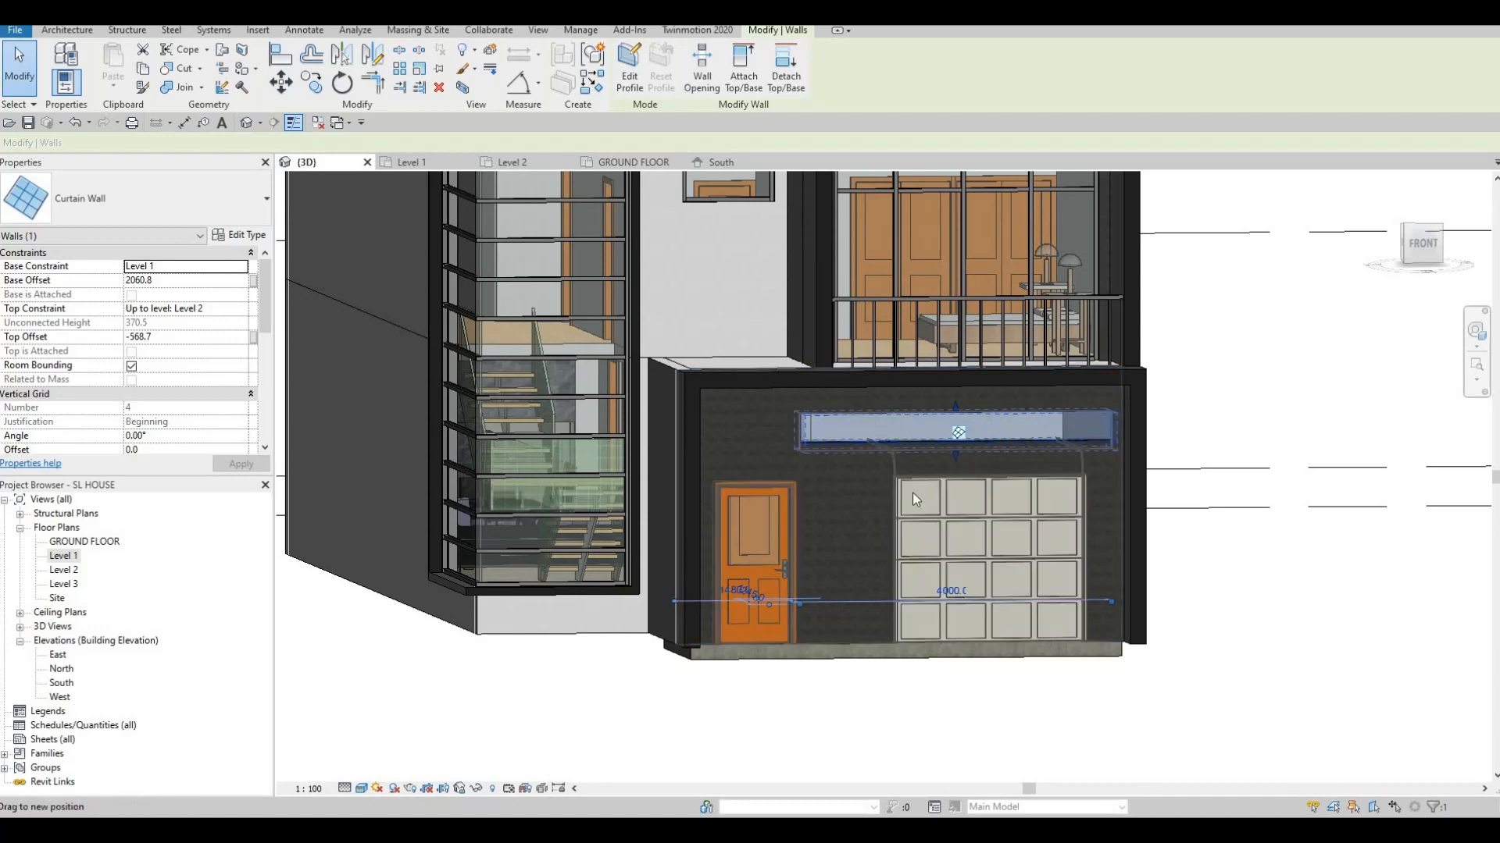
key(Escape)
key(Escape)
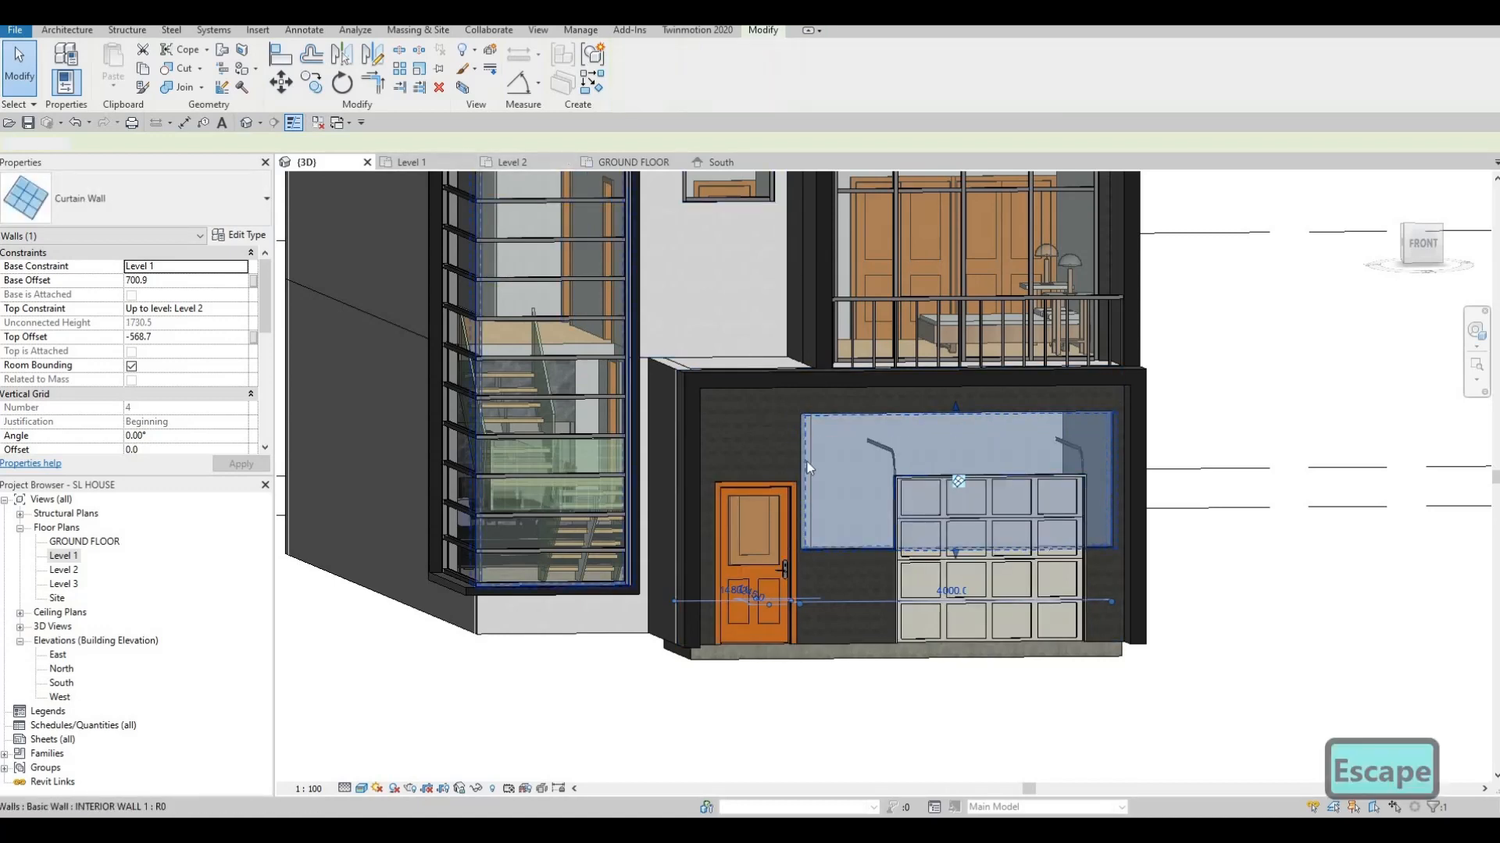
click(429, 156)
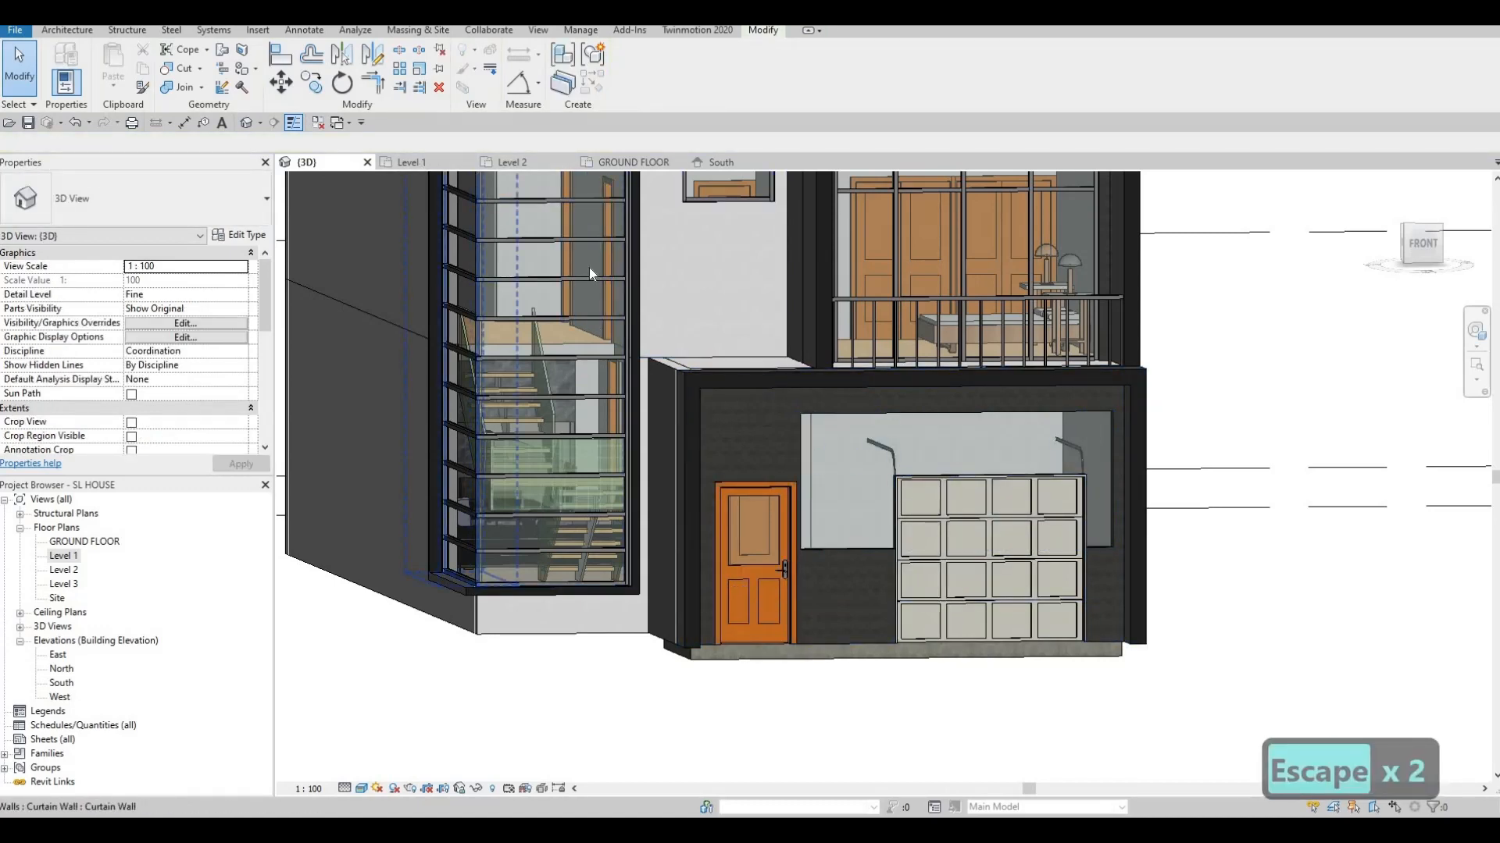
Extend the curtain wall from 4000 to 5200 and raise its base into a thin strip
click(850, 544)
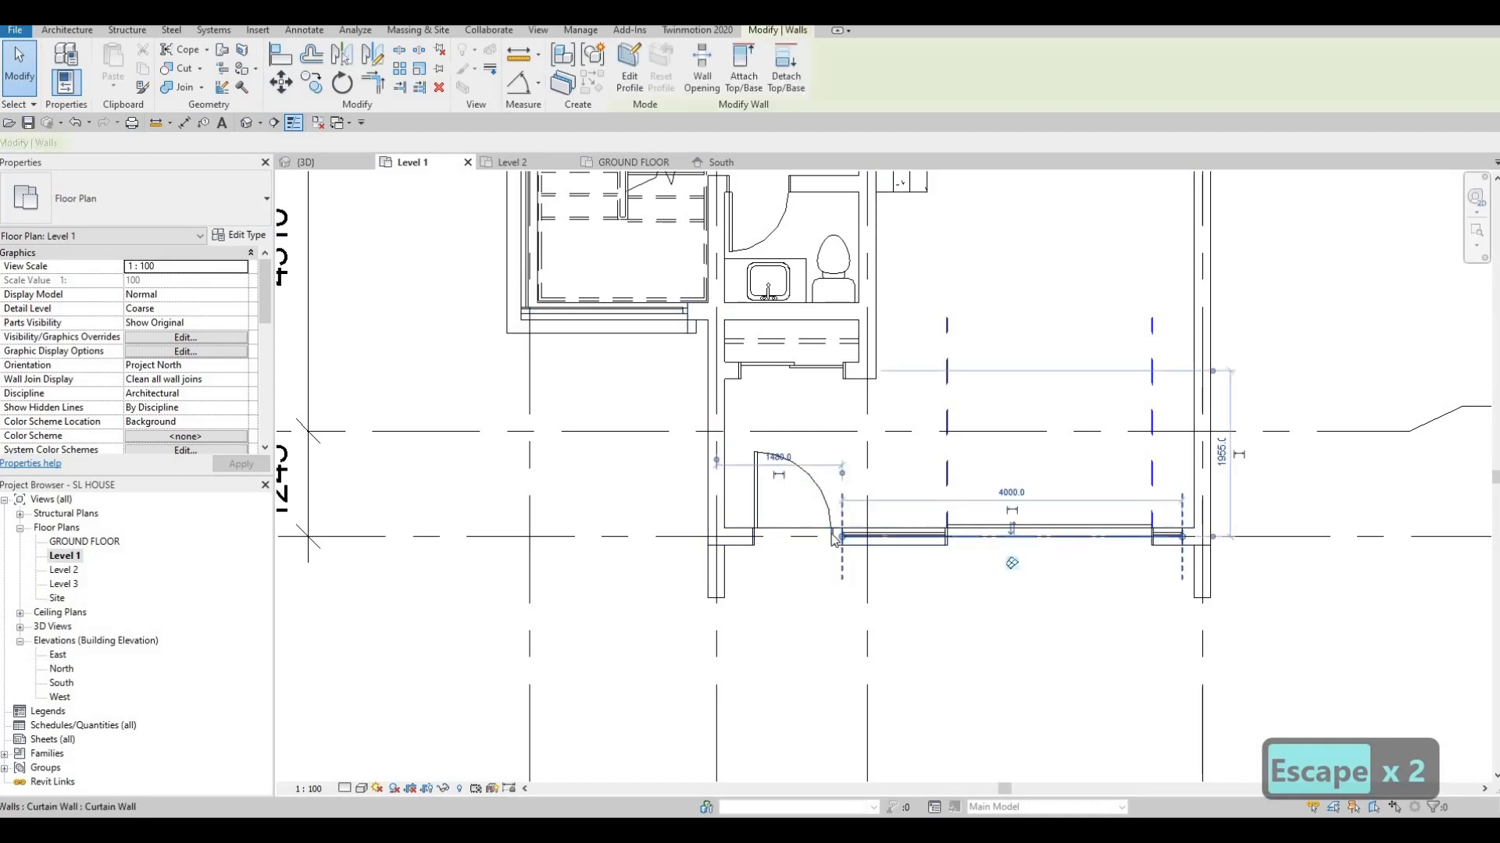
drag(842, 537, 740, 537)
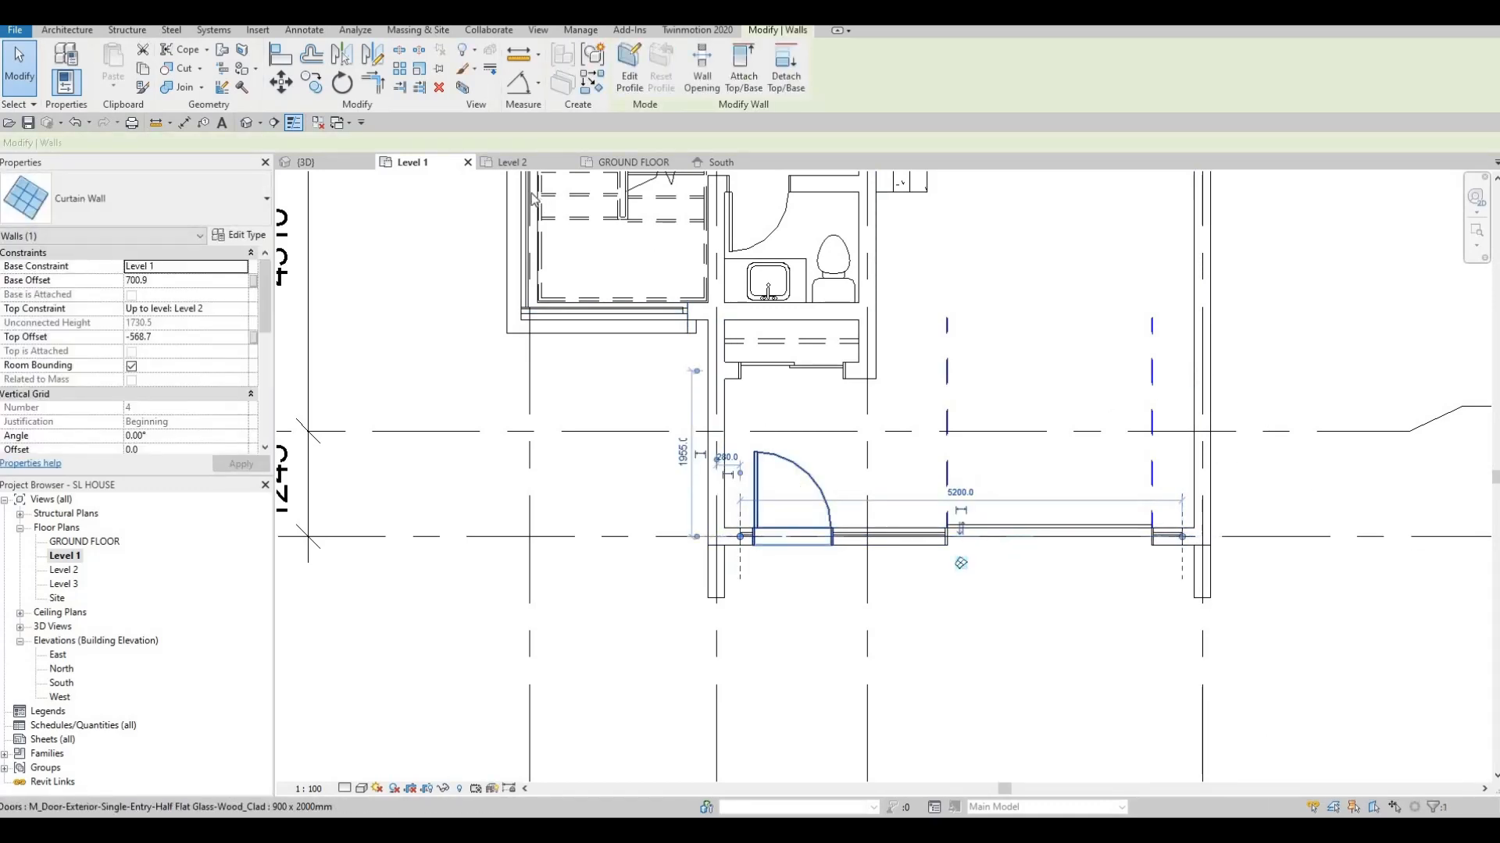
click(318, 164)
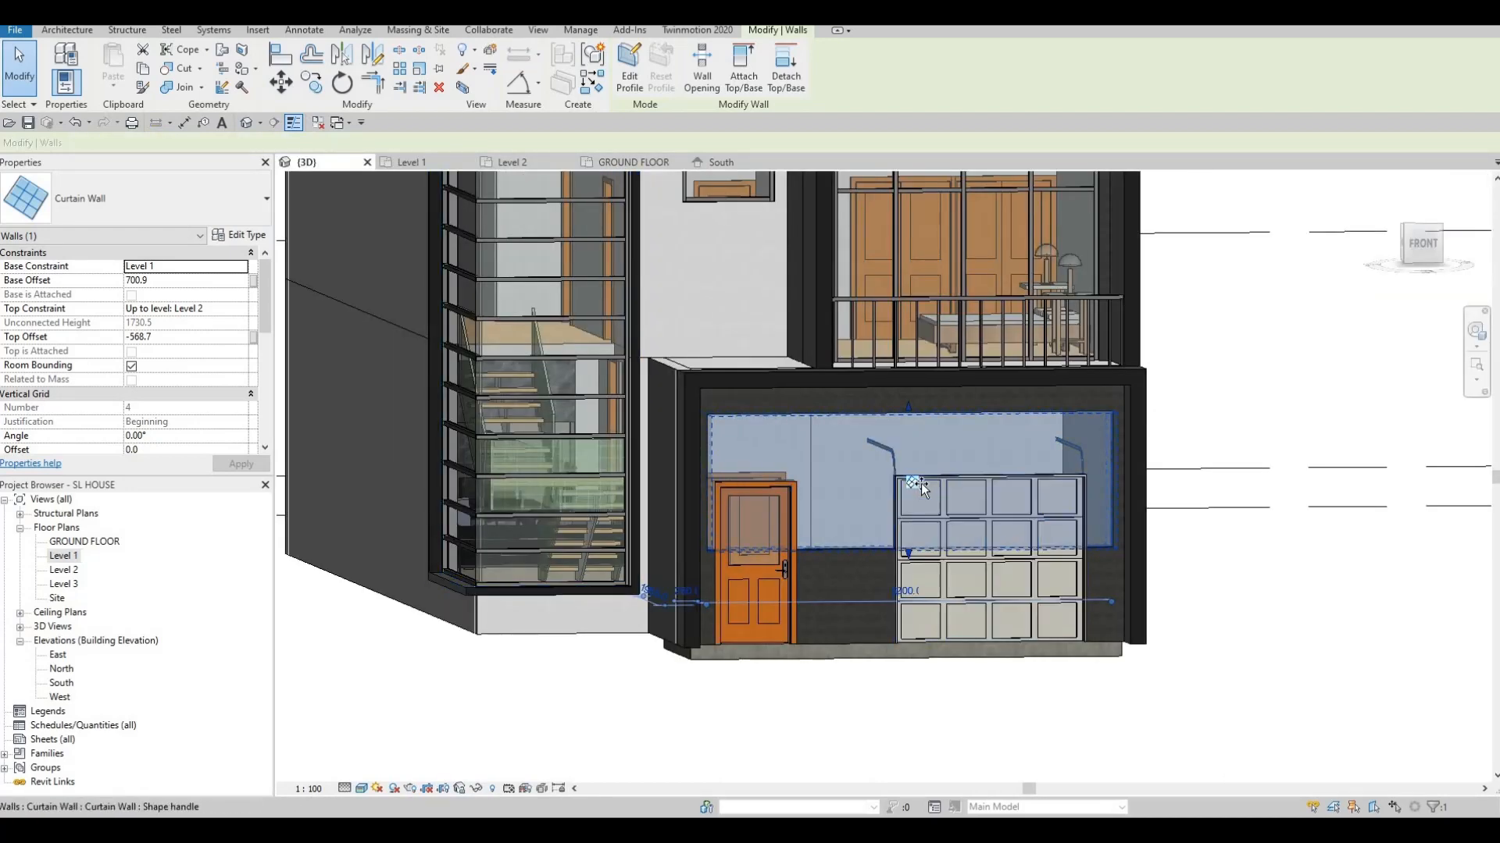
drag(923, 446, 923, 443)
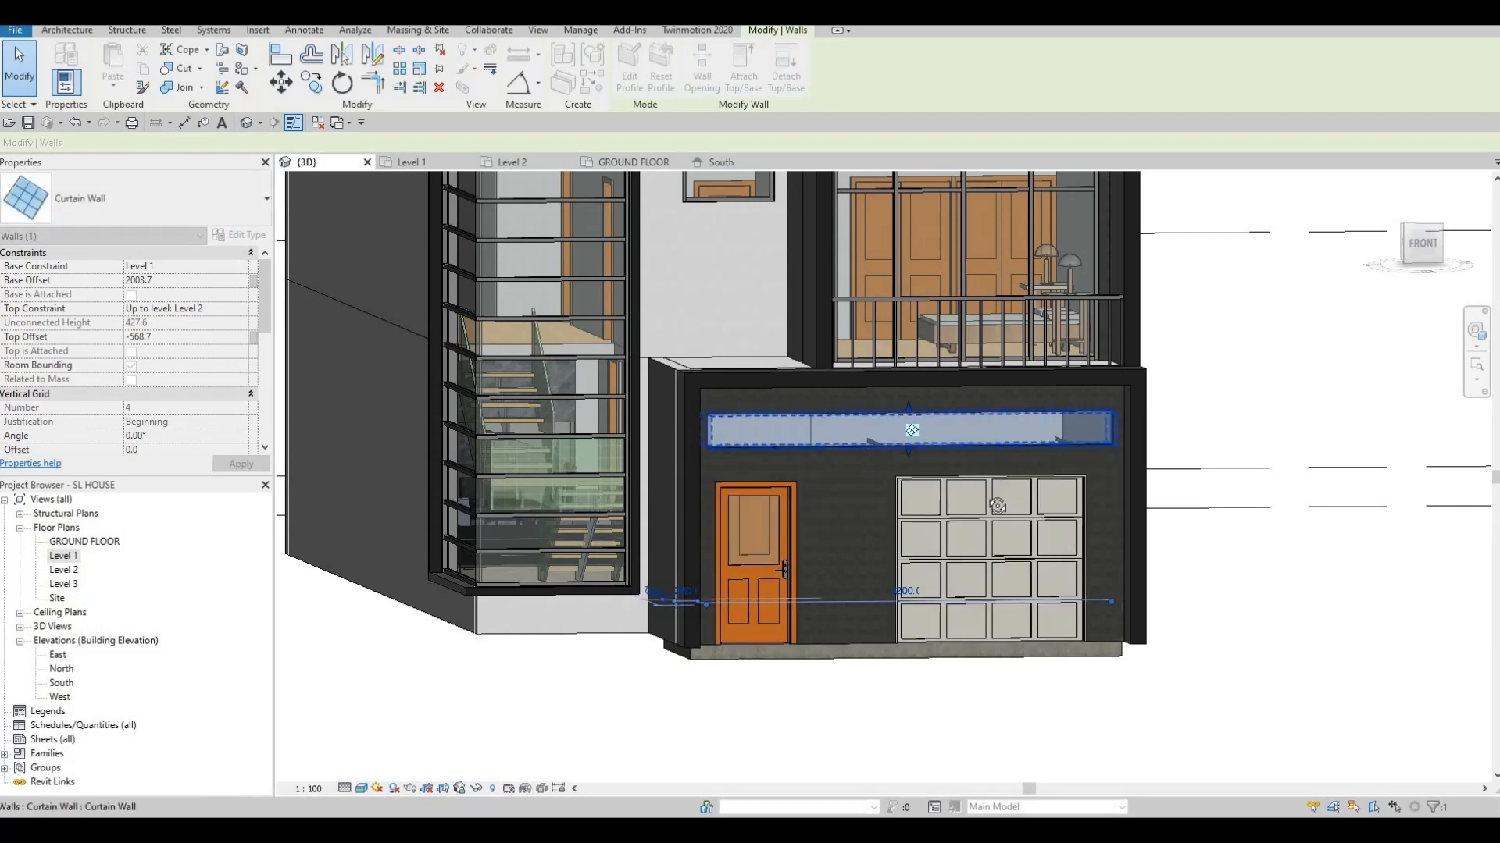
key(Escape)
mouse_move(921, 479)
shift+middle_down()
mouse_move(921, 516)
mouse_move(991, 513)
mouse_move(1090, 444)
mouse_move(896, 556)
mouse_move(952, 530)
mouse_move(910, 548)
mouse_move(898, 477)
shift+middle_up()
Open the South elevation and select the strip curtain wall
double_click(61, 684)
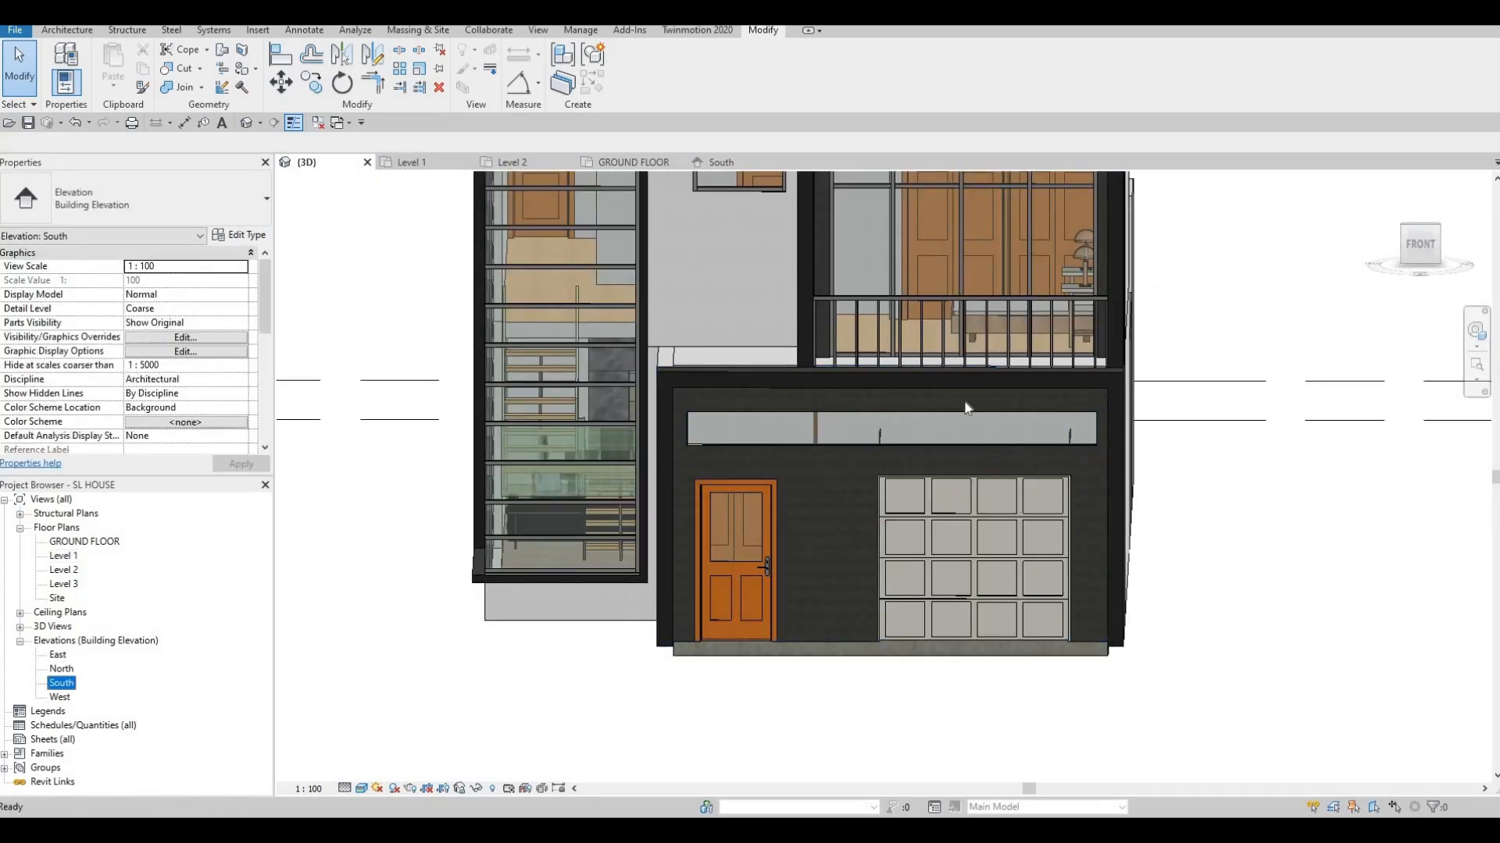
scroll(826, 460, up, 4)
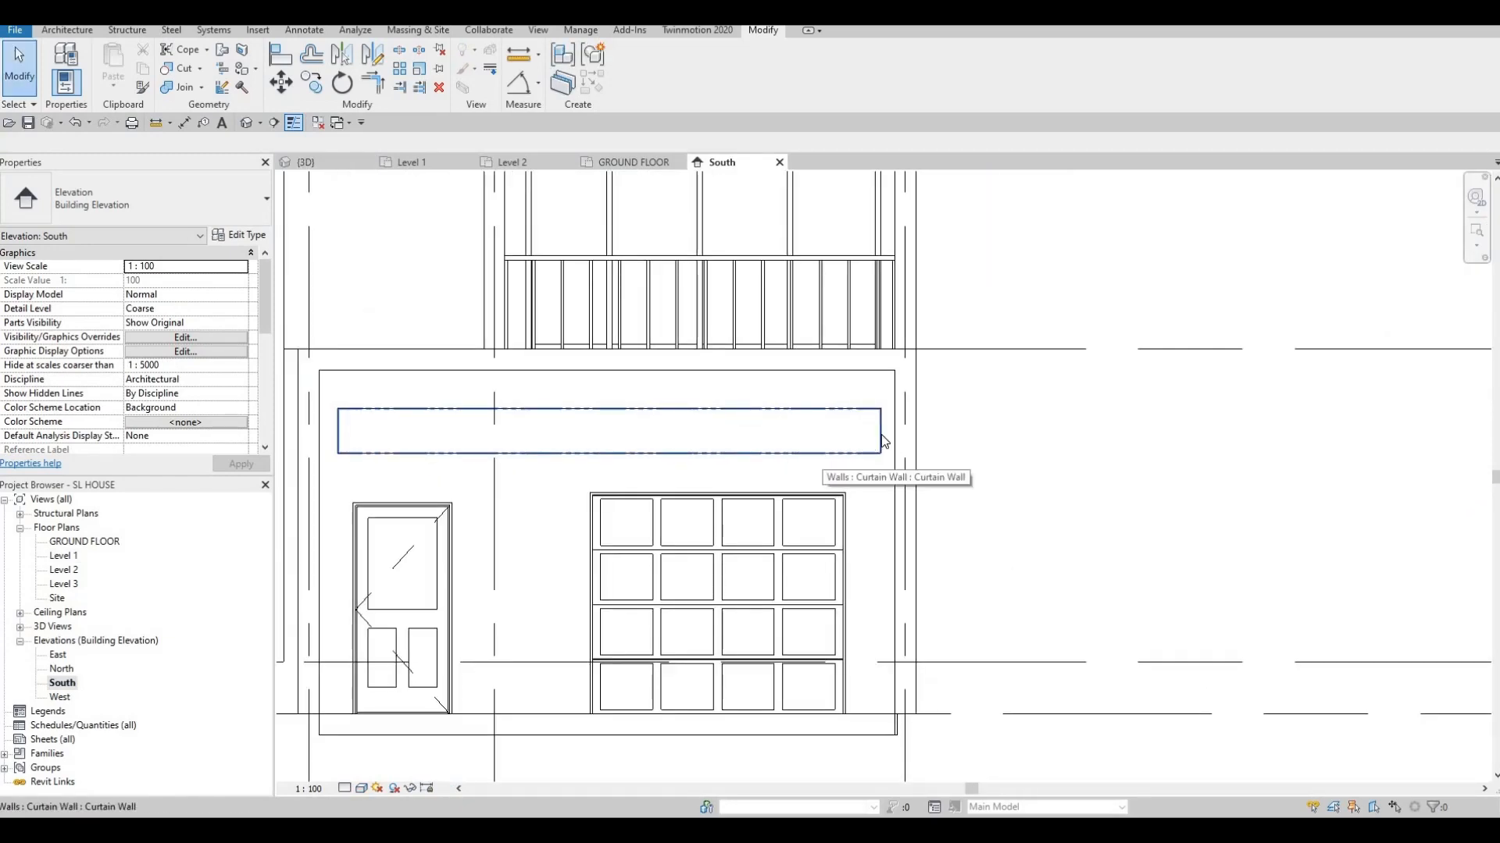
click(825, 461)
Pull the curtain wall's right end in to 4800 and its left end in with a 500 offset
drag(851, 434, 853, 435)
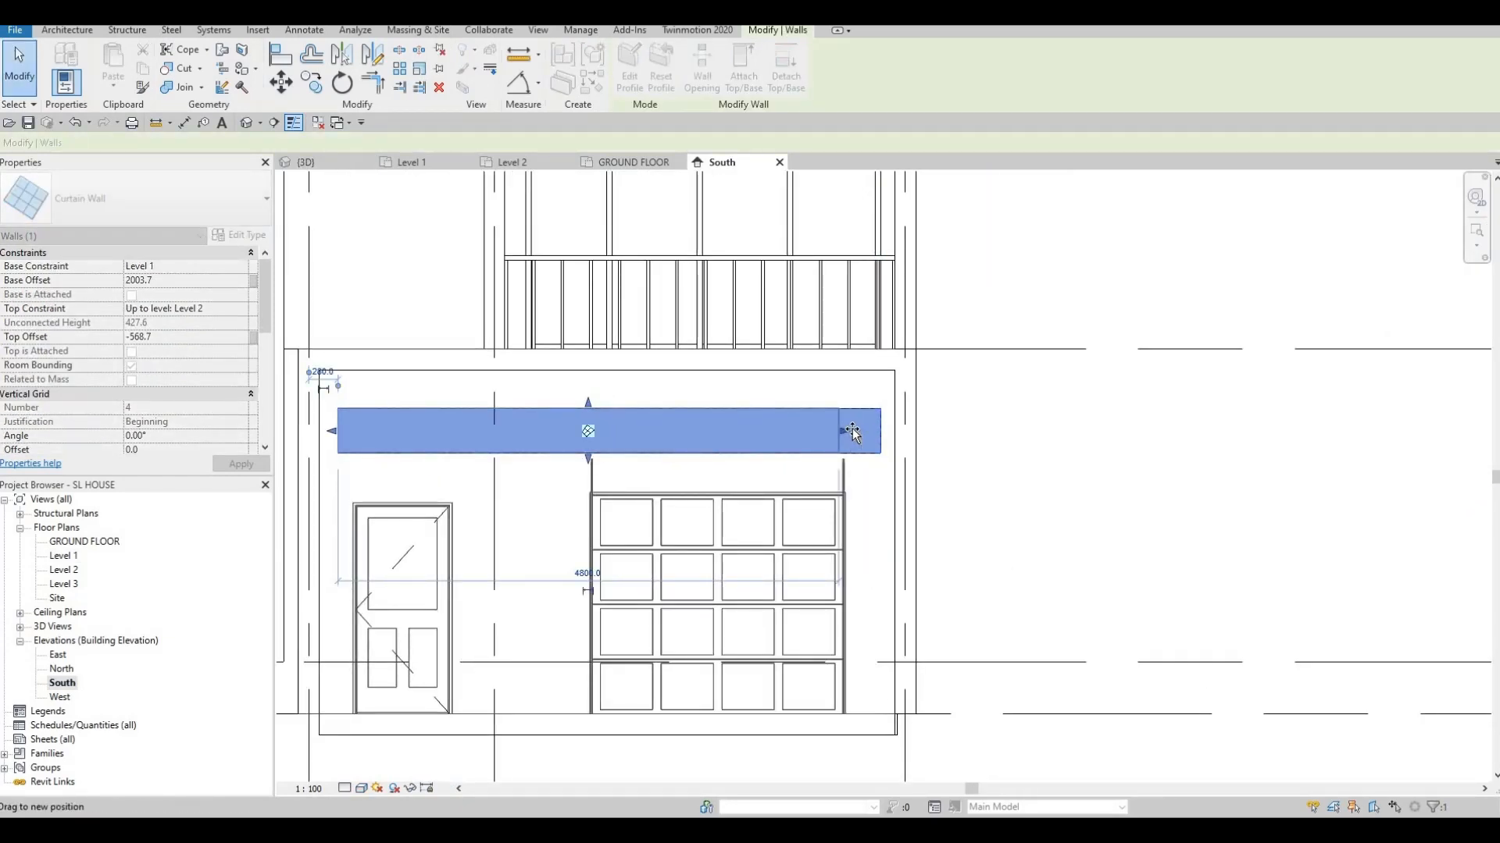
middle_drag(331, 438, 494, 415)
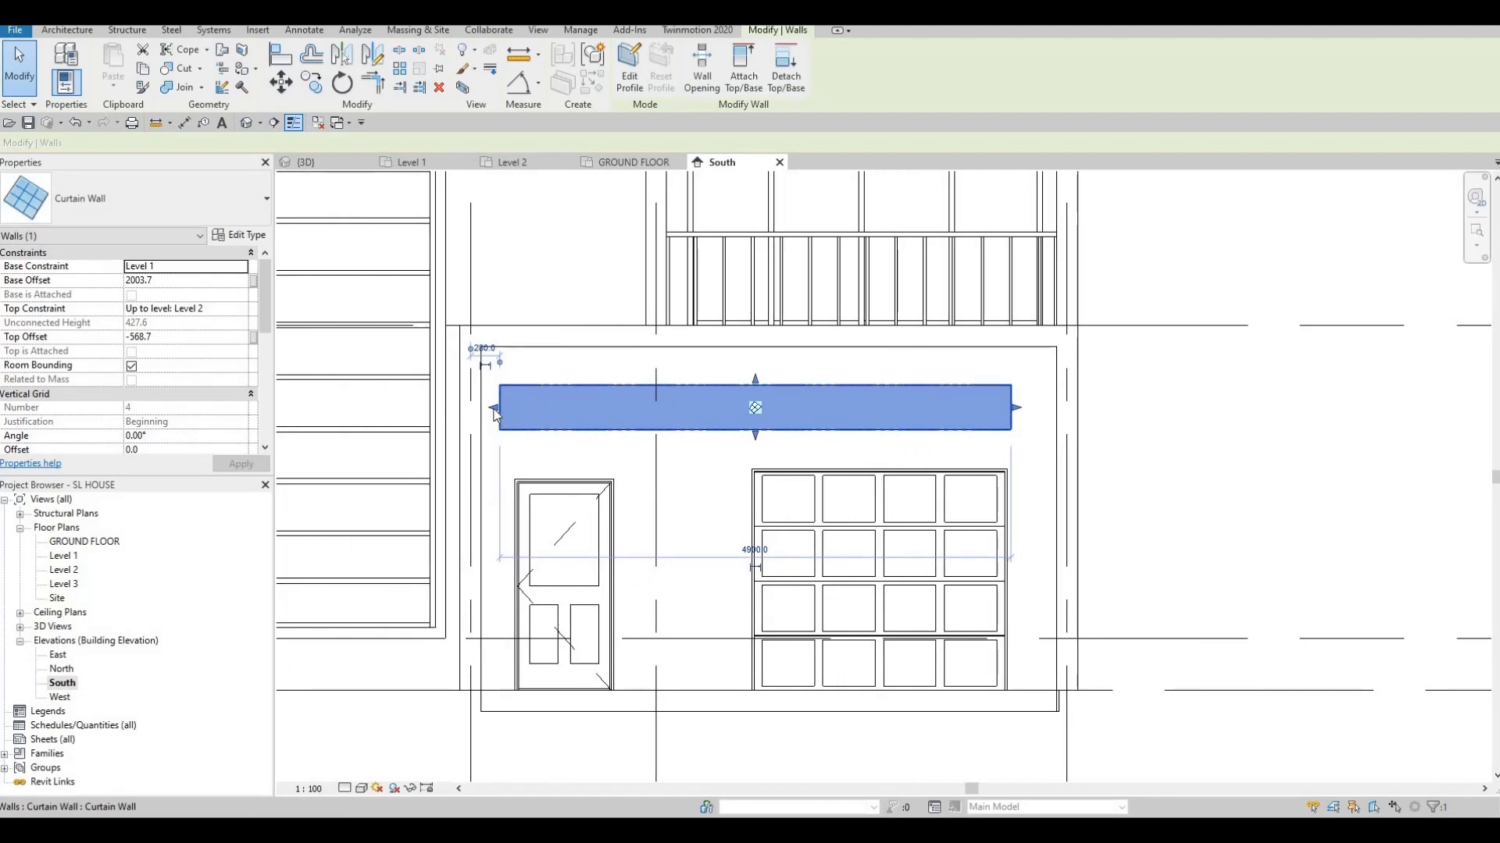
drag(522, 411, 519, 413)
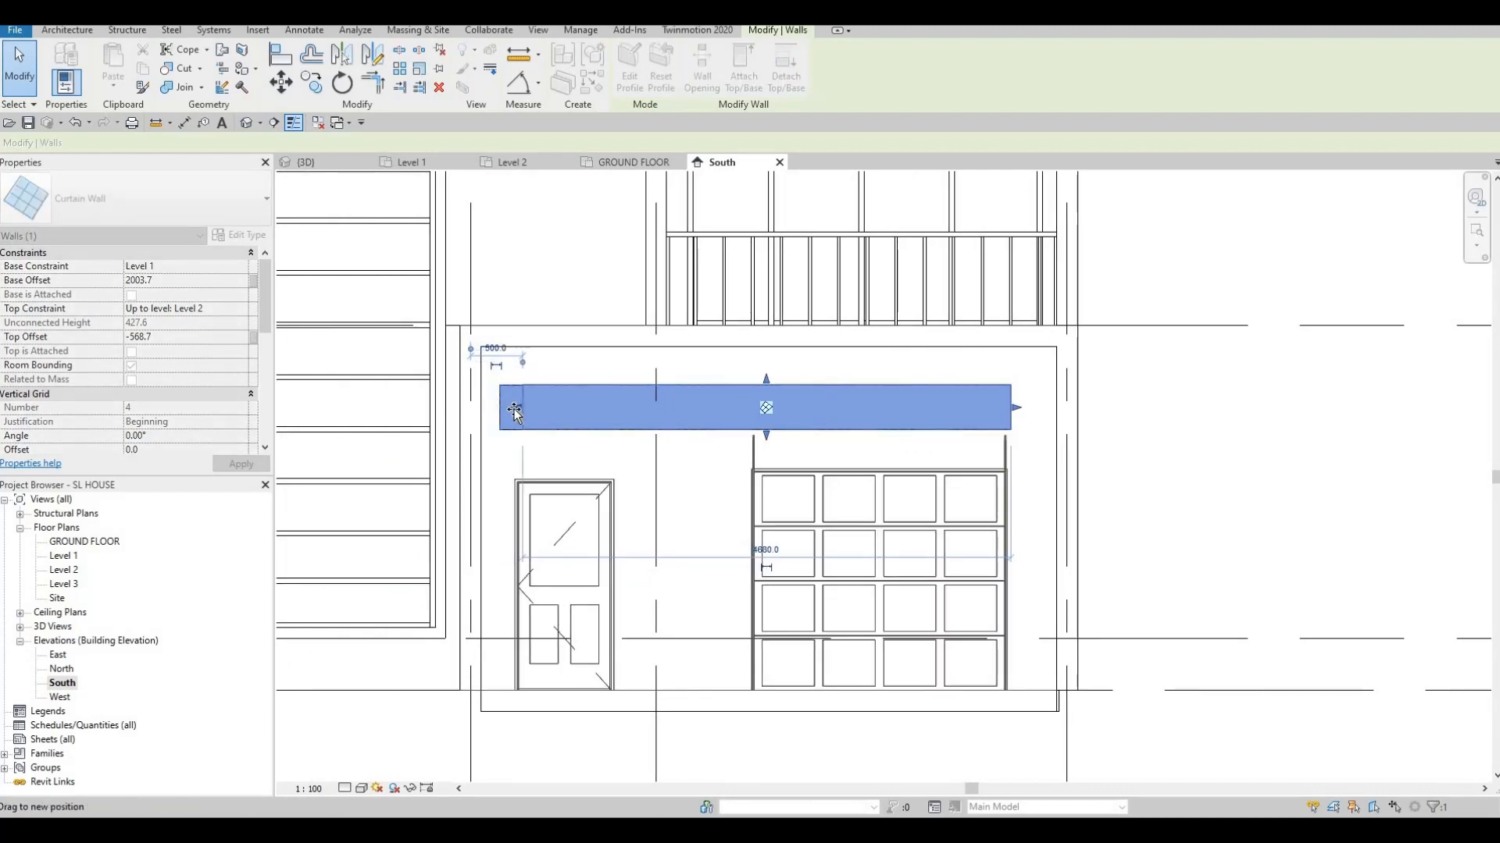
key(Escape)
Lower the strip window's bottom and top edges so it sits just above the doors
scroll(762, 468, down, 2)
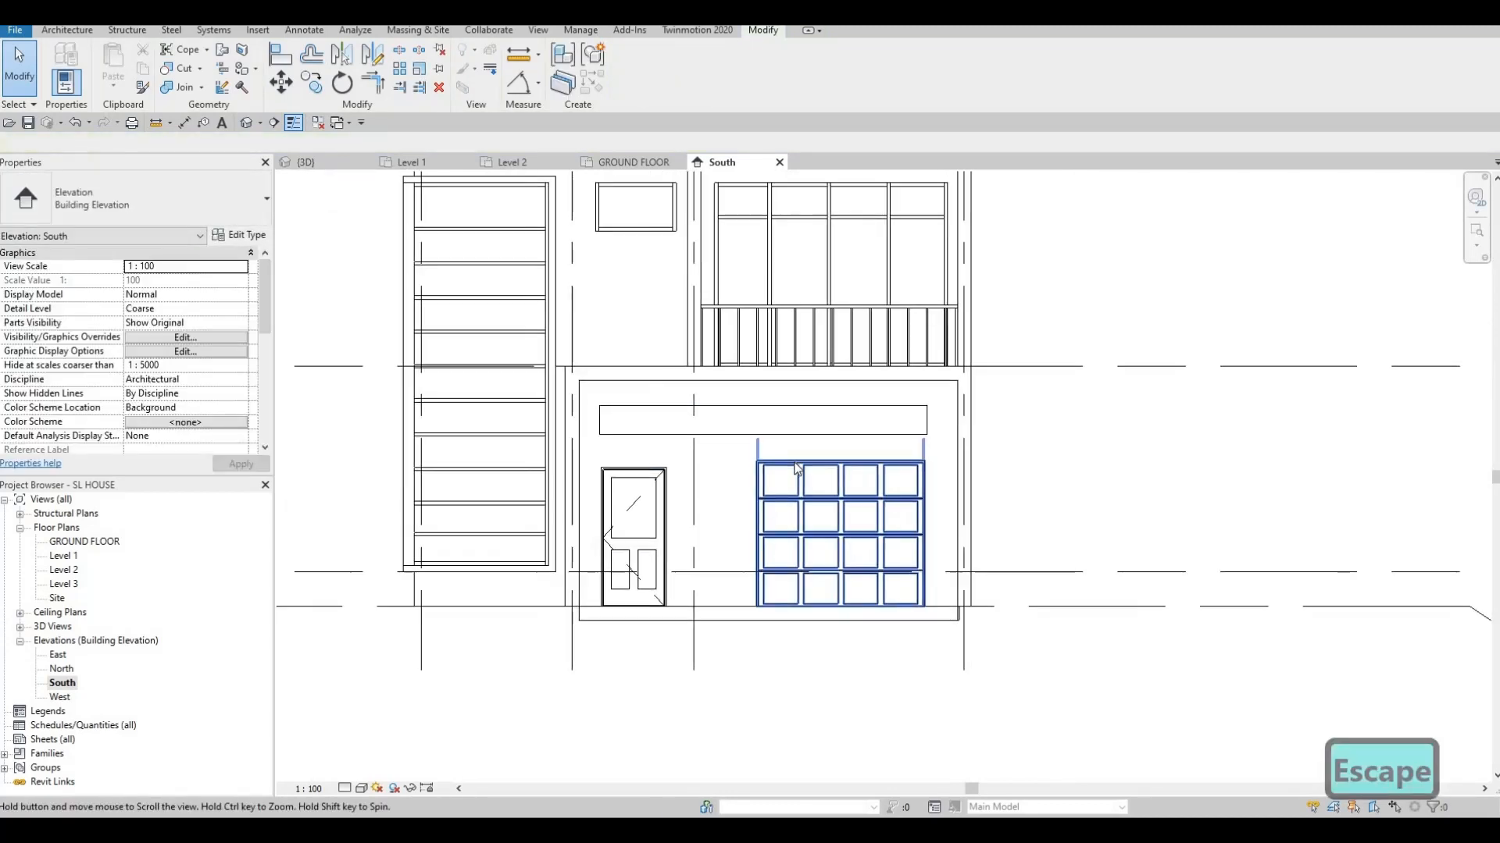
key(Escape)
mouse_move(774, 508)
middle_down()
mouse_move(767, 550)
mouse_move(784, 553)
mouse_move(794, 522)
middle_up()
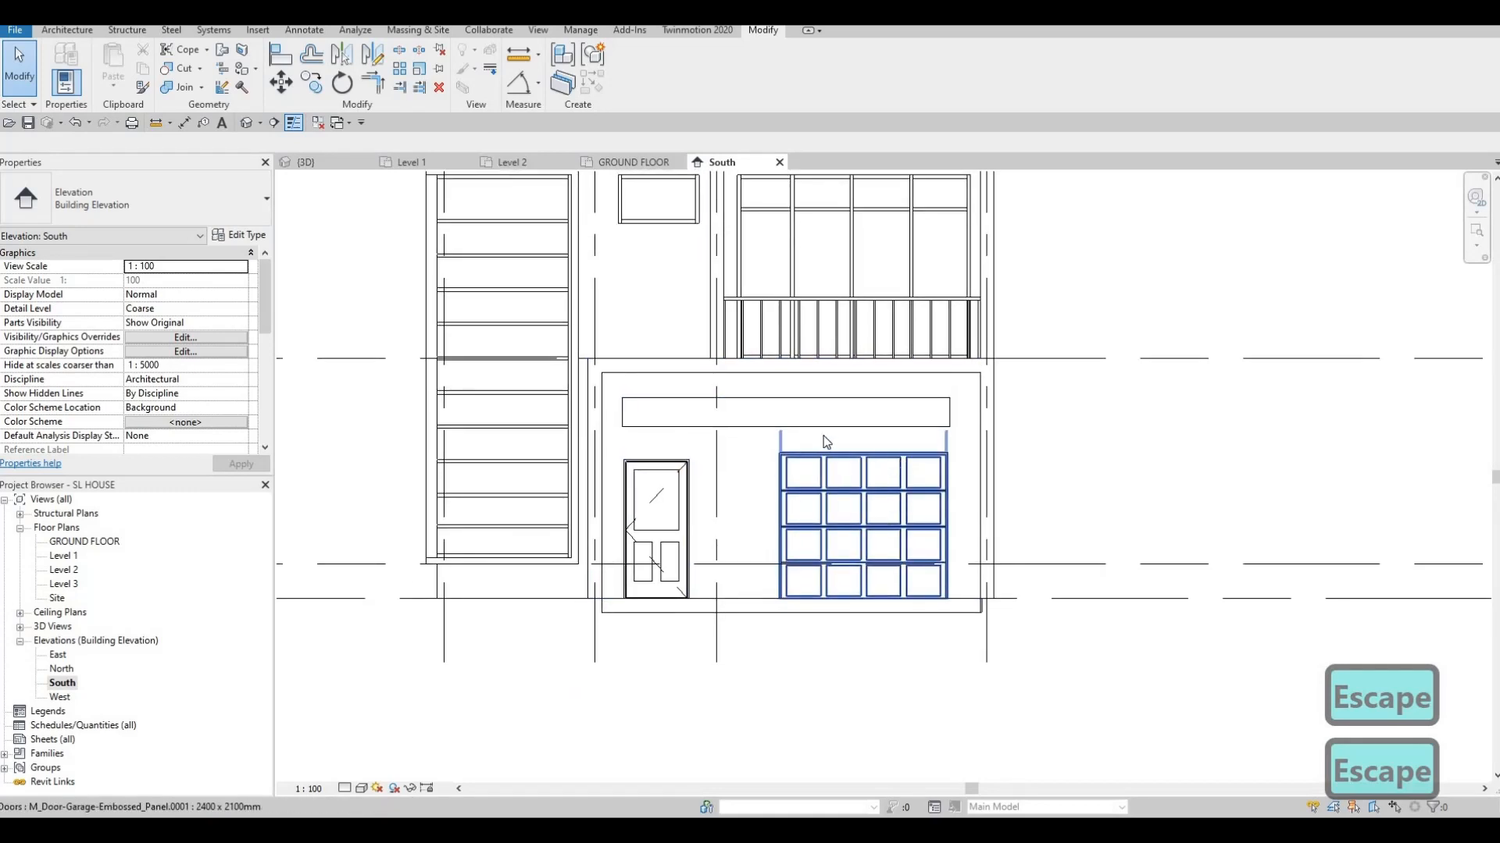
scroll(827, 439, up, 1)
click(790, 430)
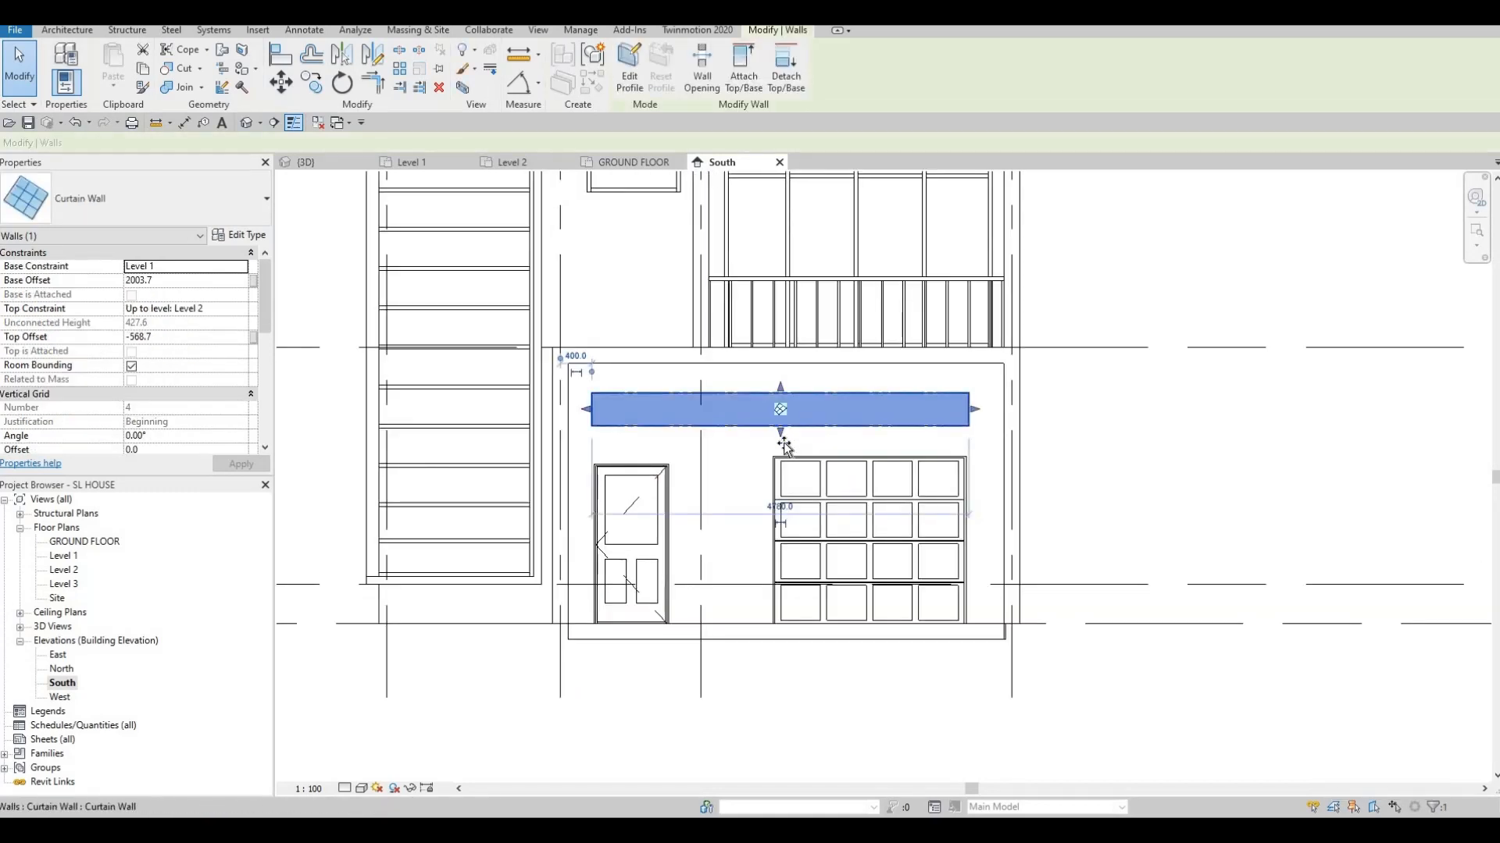
drag(793, 415, 789, 443)
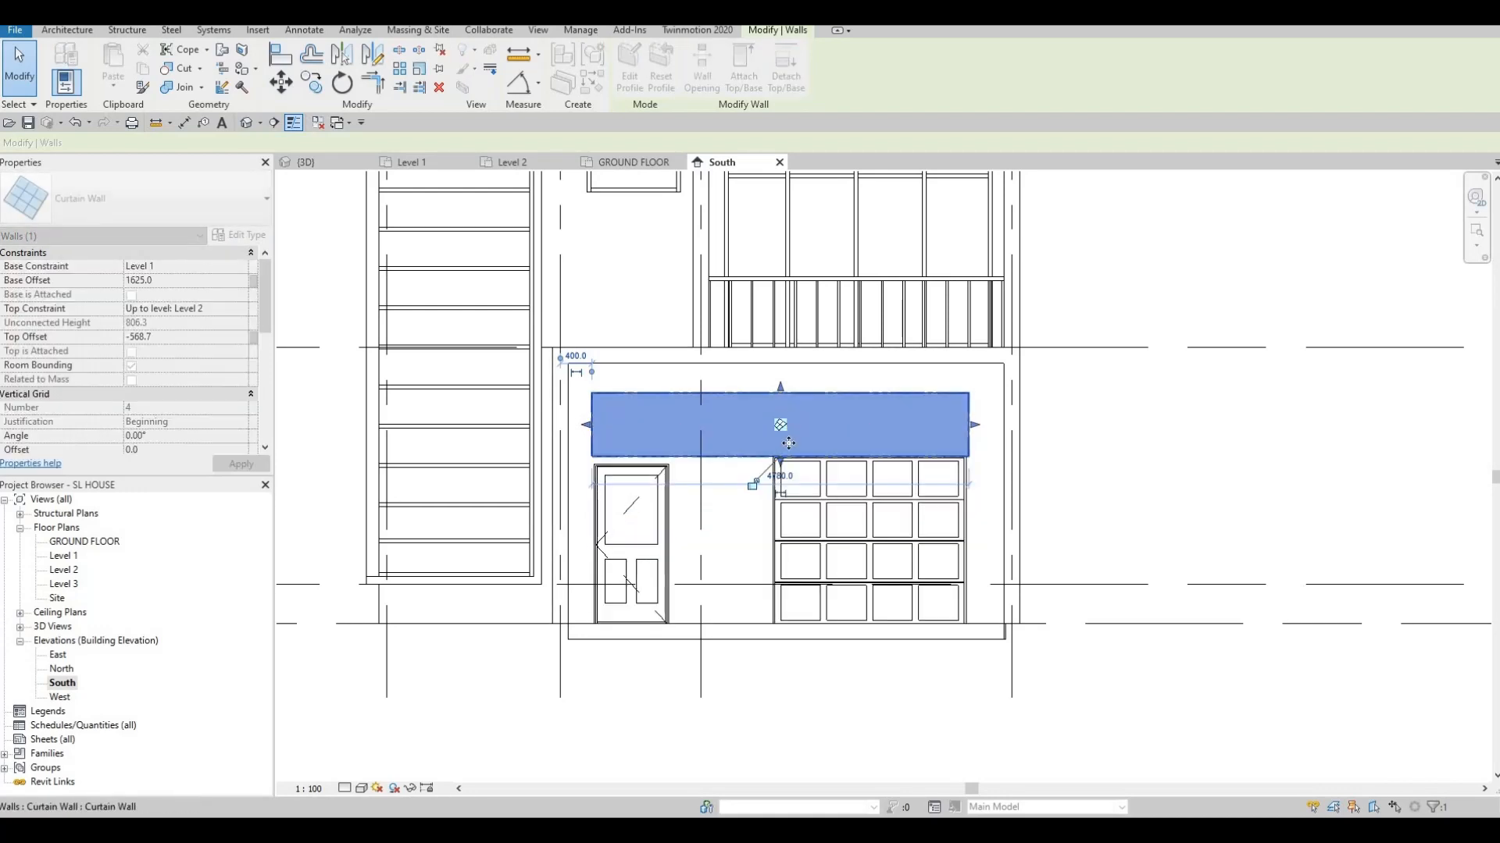
drag(782, 389, 781, 418)
scroll(625, 471, up, 3)
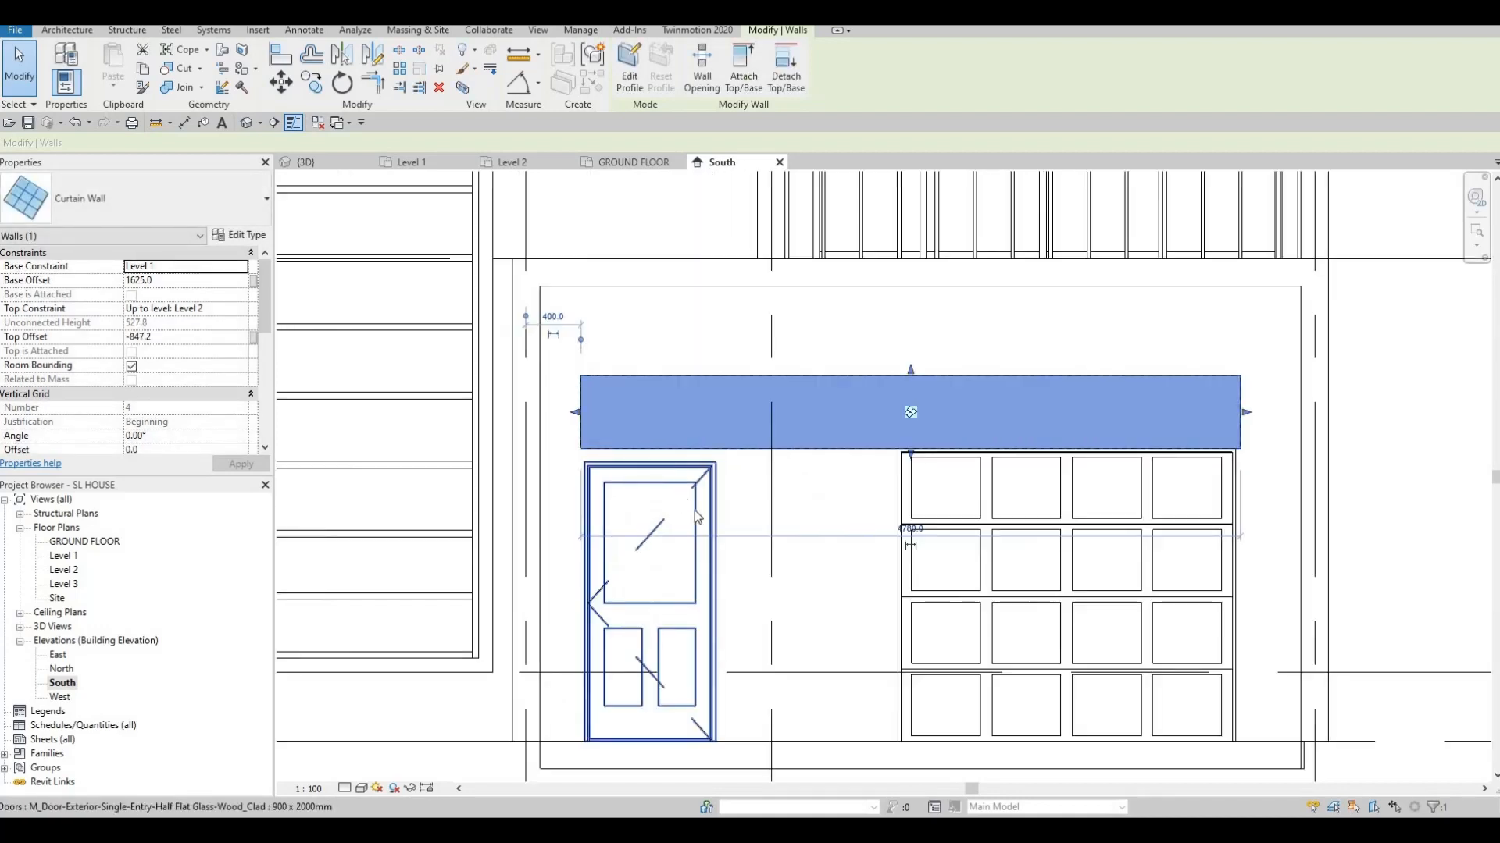
key(Escape)
key(Escape)
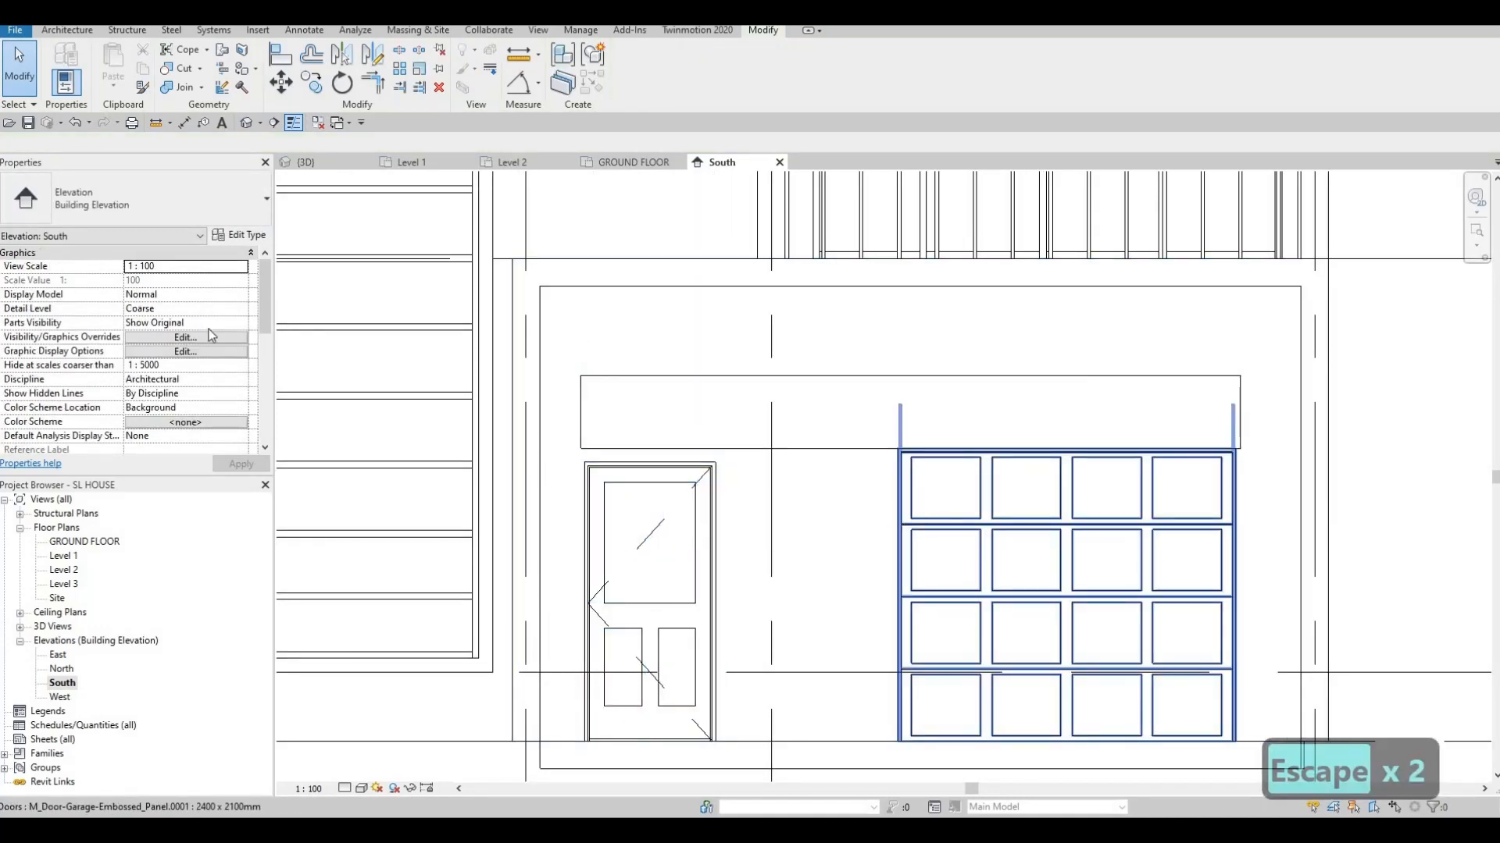
Change the garage door type's Height to 2000 in Type Properties
click(261, 236)
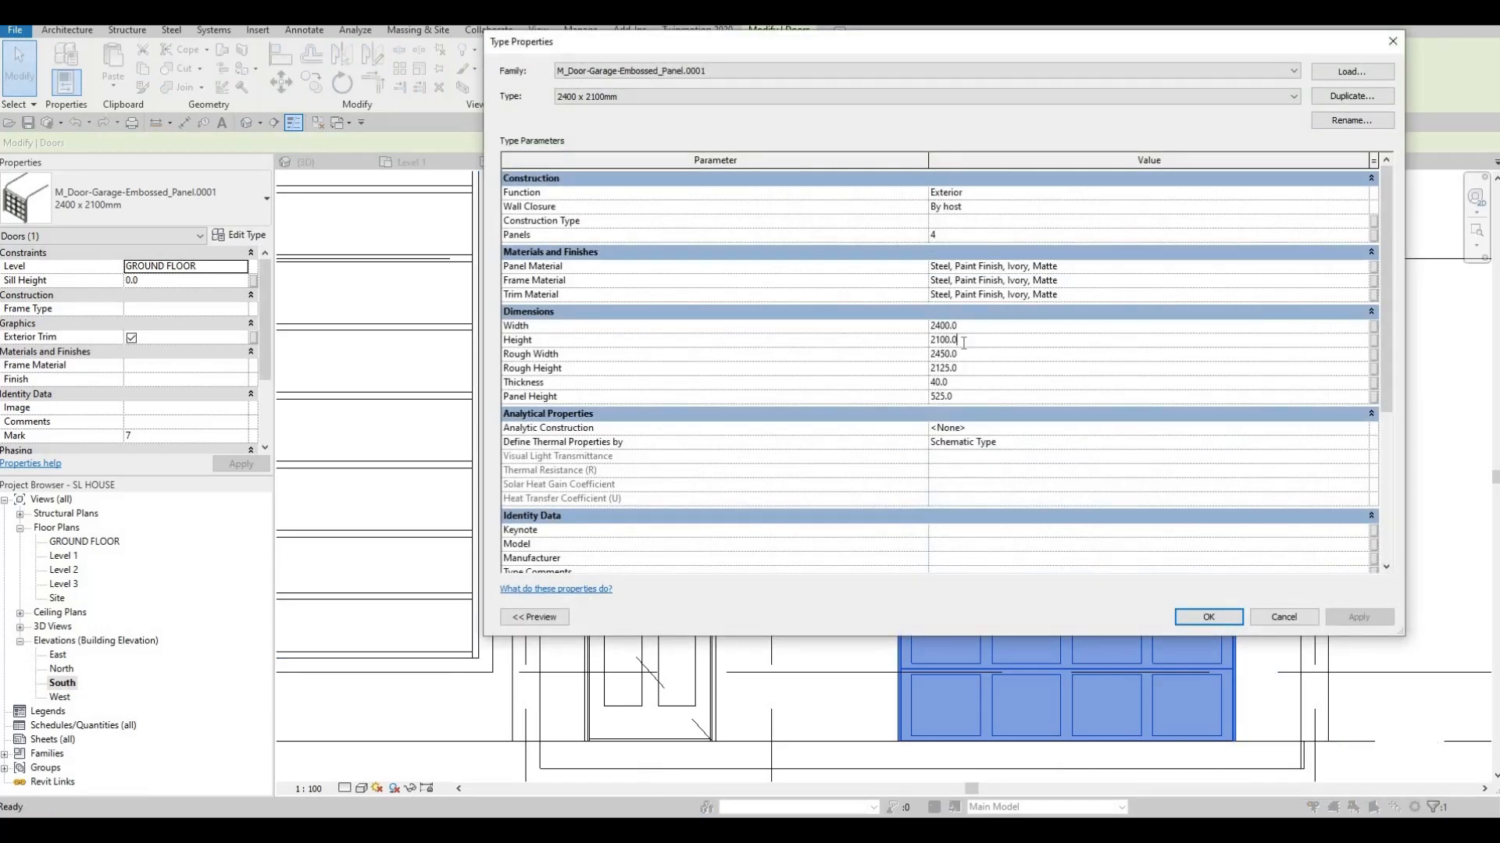
click(728, 334)
text(200)
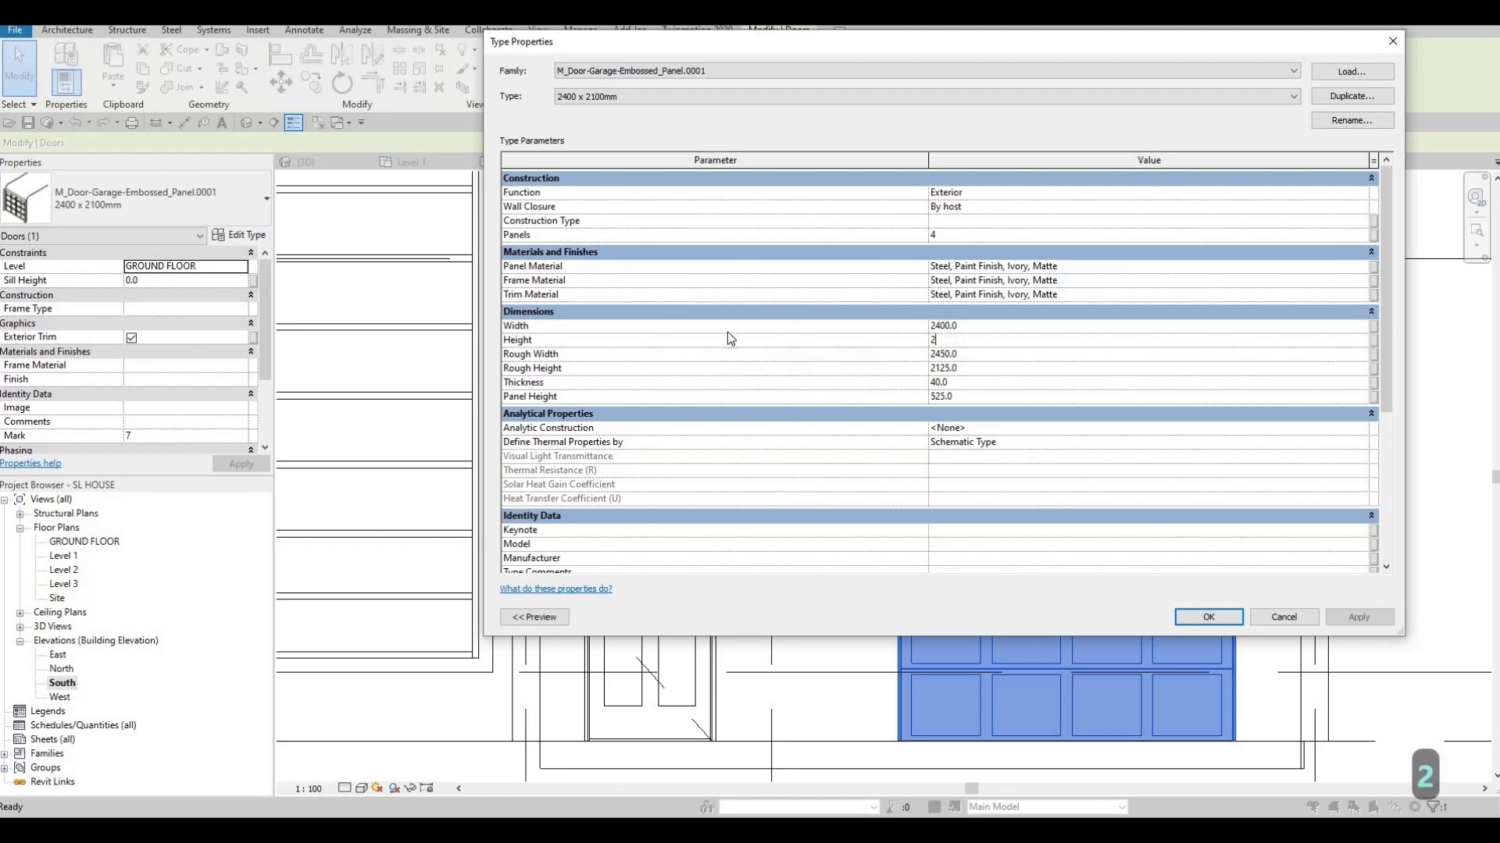
text(0)
click(1207, 617)
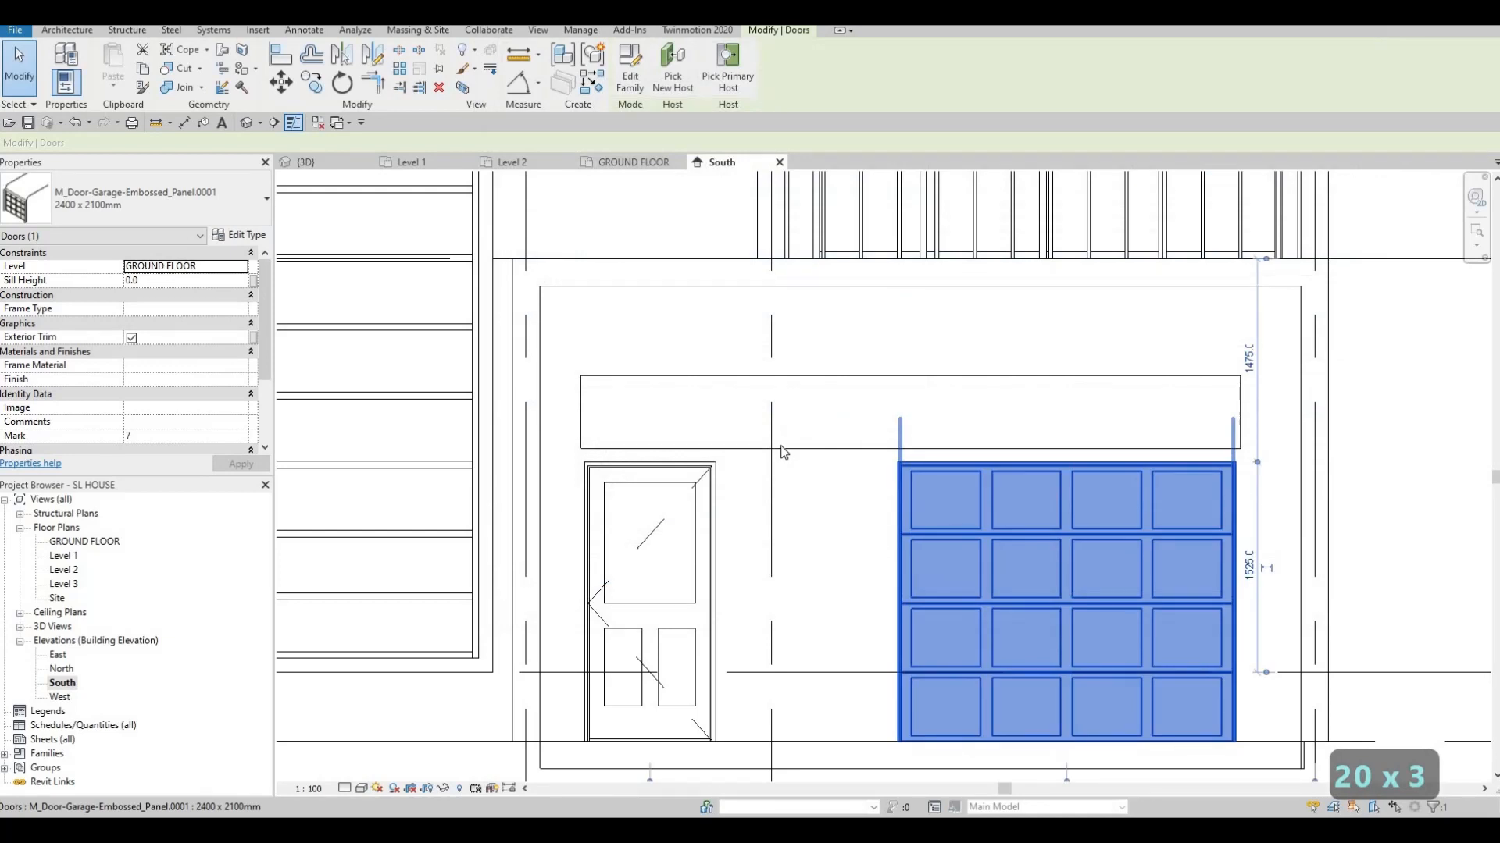
key(Escape)
key(Escape)
click(911, 447)
Drag the strip window's bottom and top edges down to narrow it above the doors
drag(911, 454, 911, 467)
drag(910, 368, 911, 390)
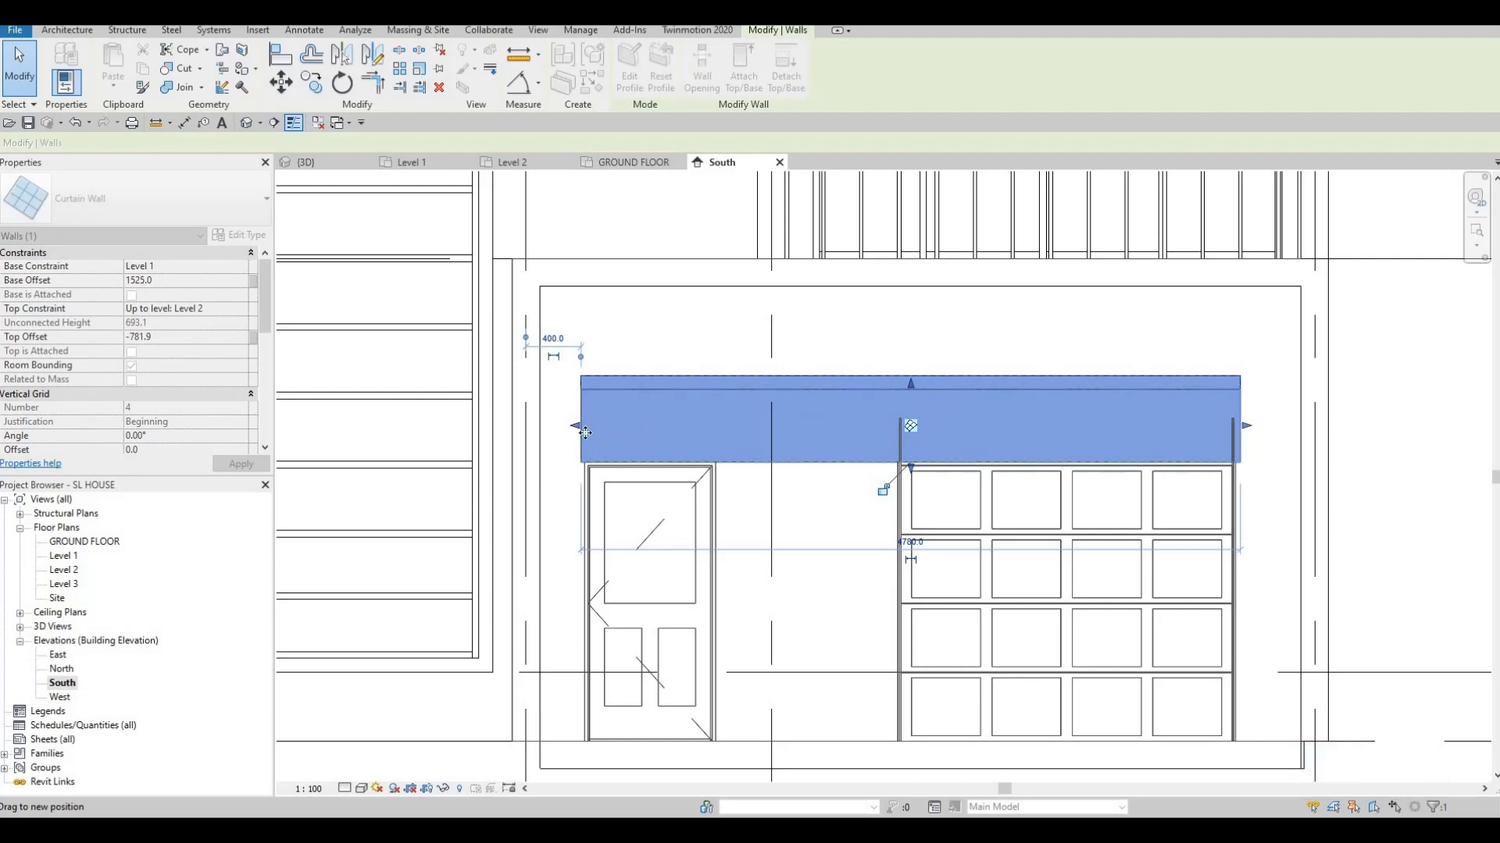
scroll(567, 420, up, 5)
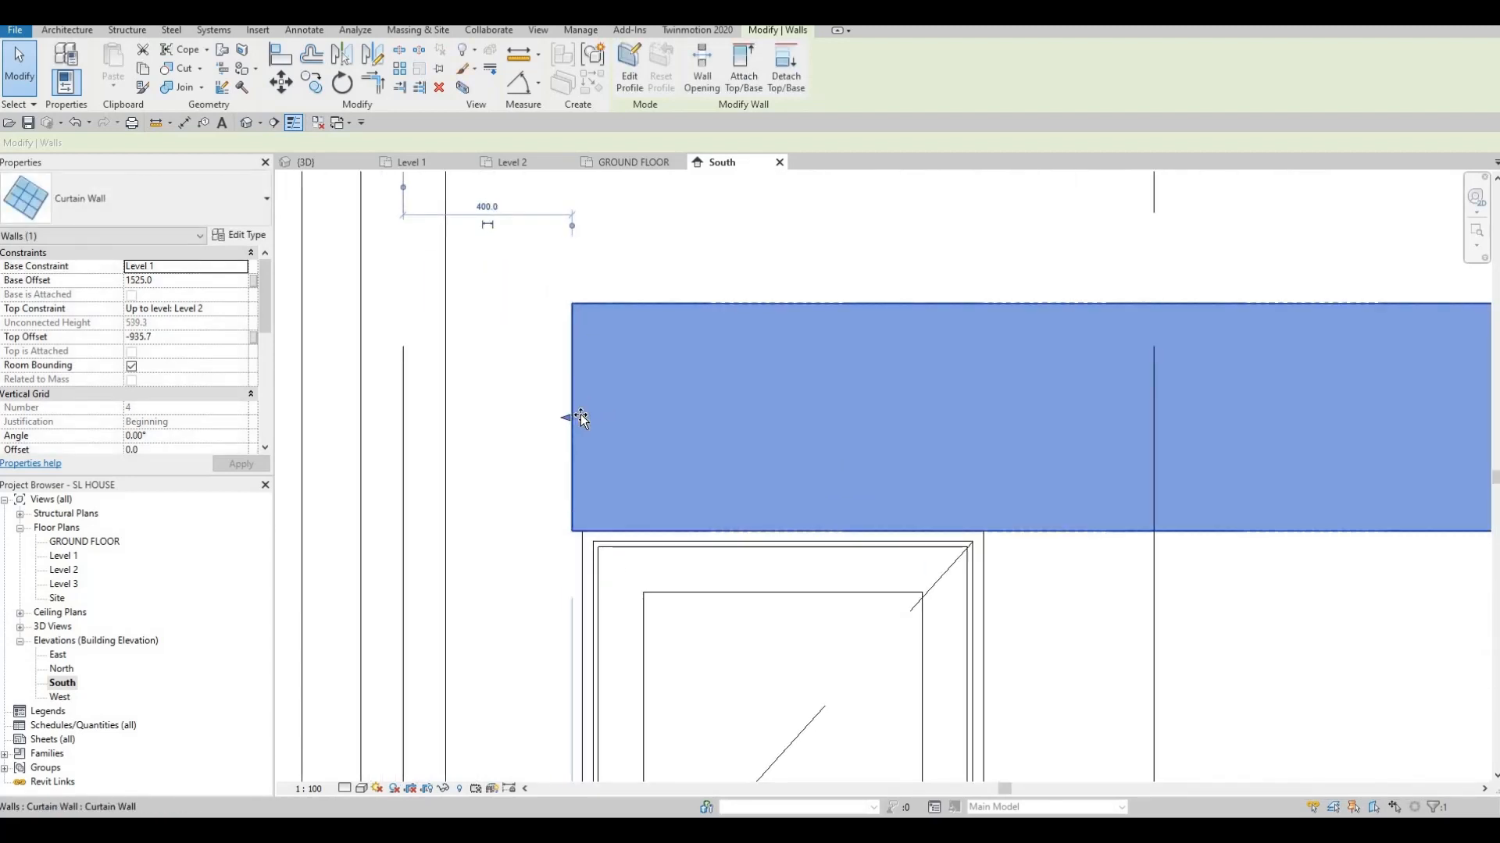
scroll(584, 417, down, 3)
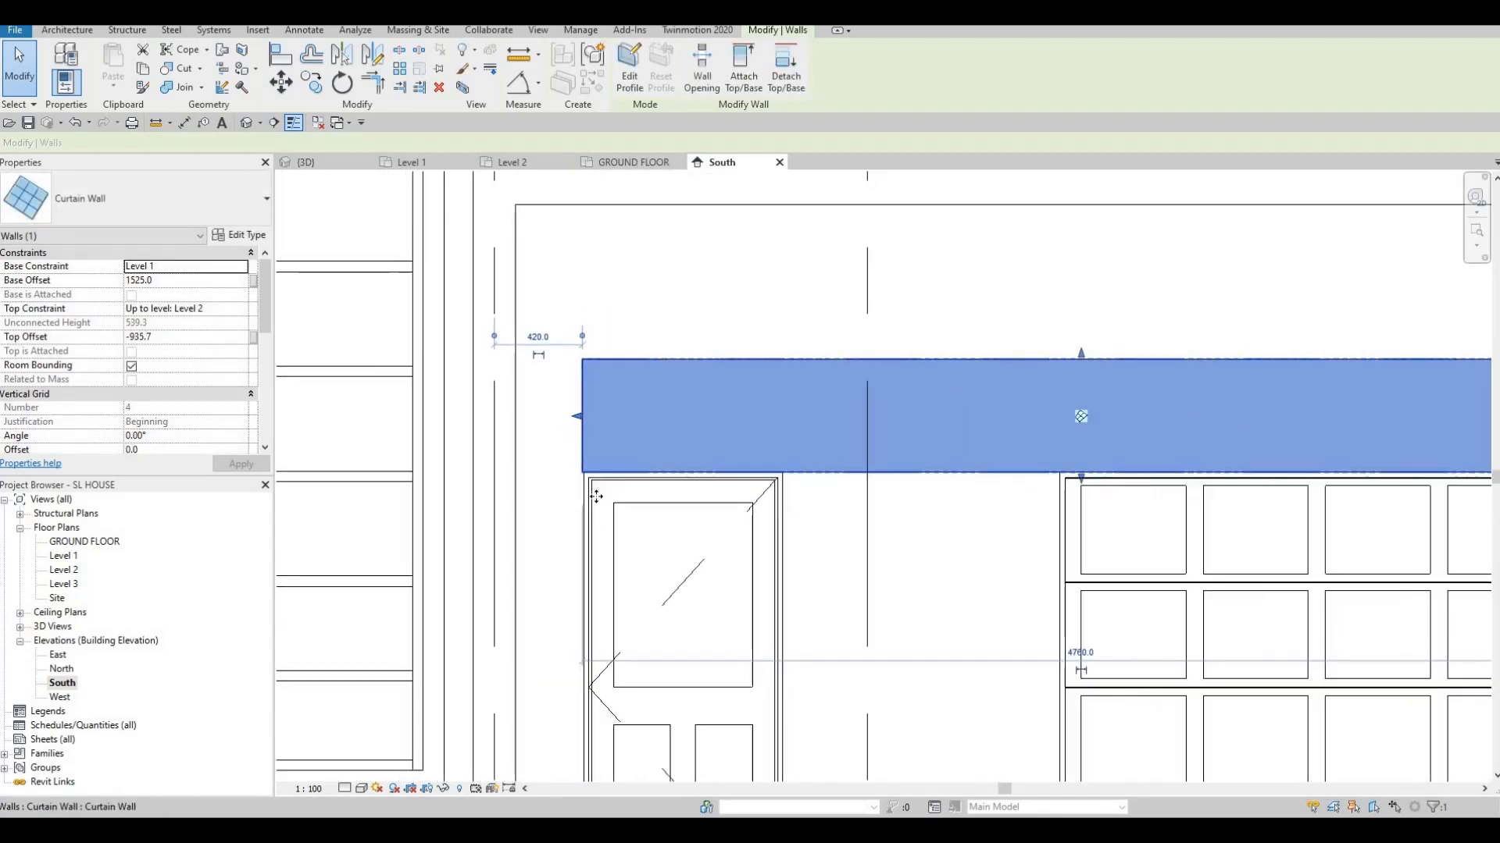
scroll(596, 497, up, 2)
scroll(562, 453, down, 2)
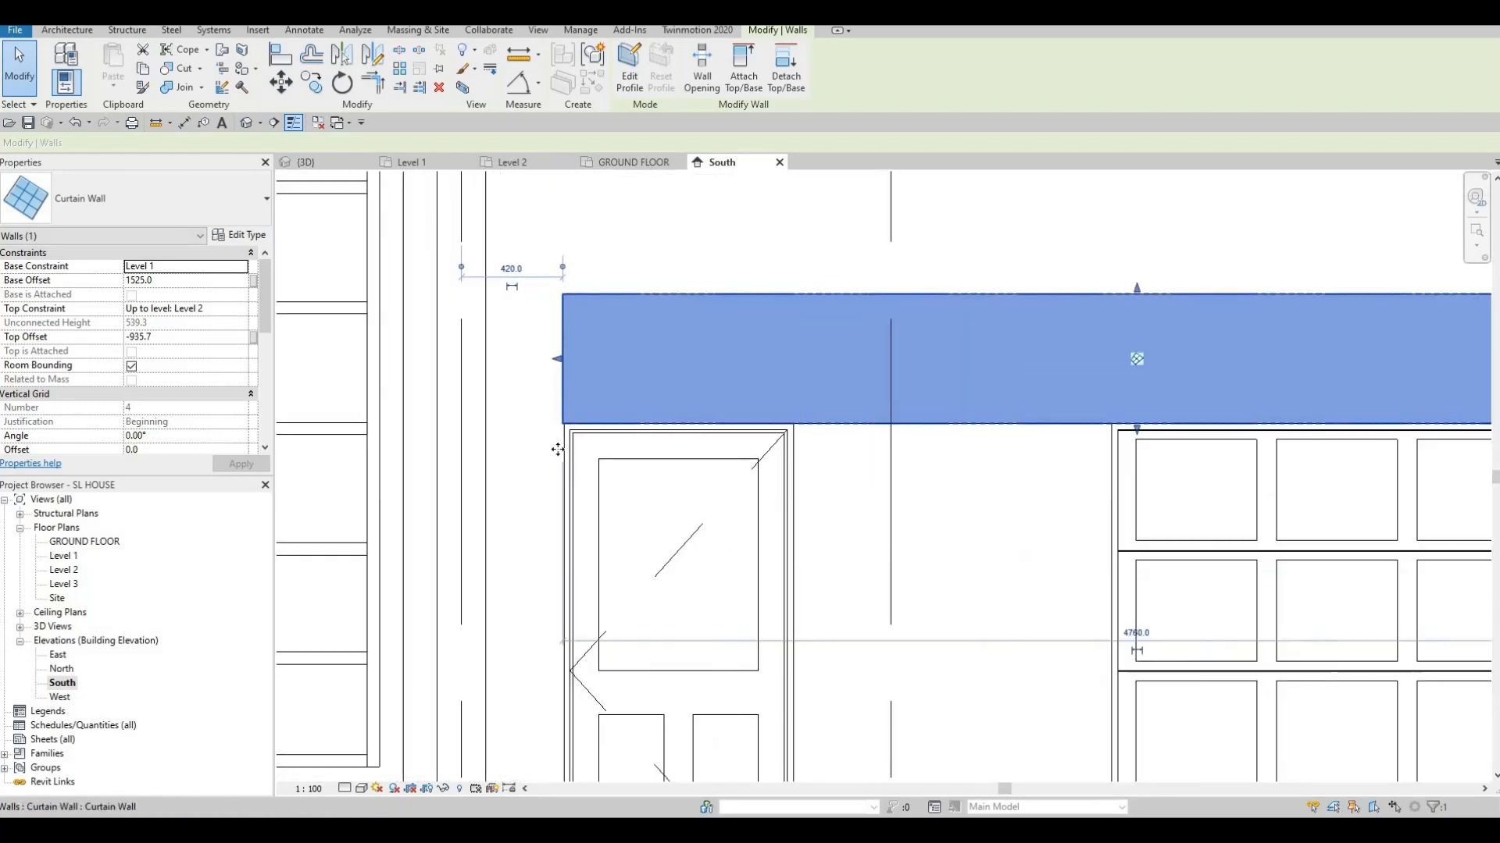
scroll(535, 376, up, 3)
mouse_move(530, 335)
mouse_down()
mouse_move(546, 330)
mouse_move(529, 333)
mouse_up()
key(Escape)
key(Escape)
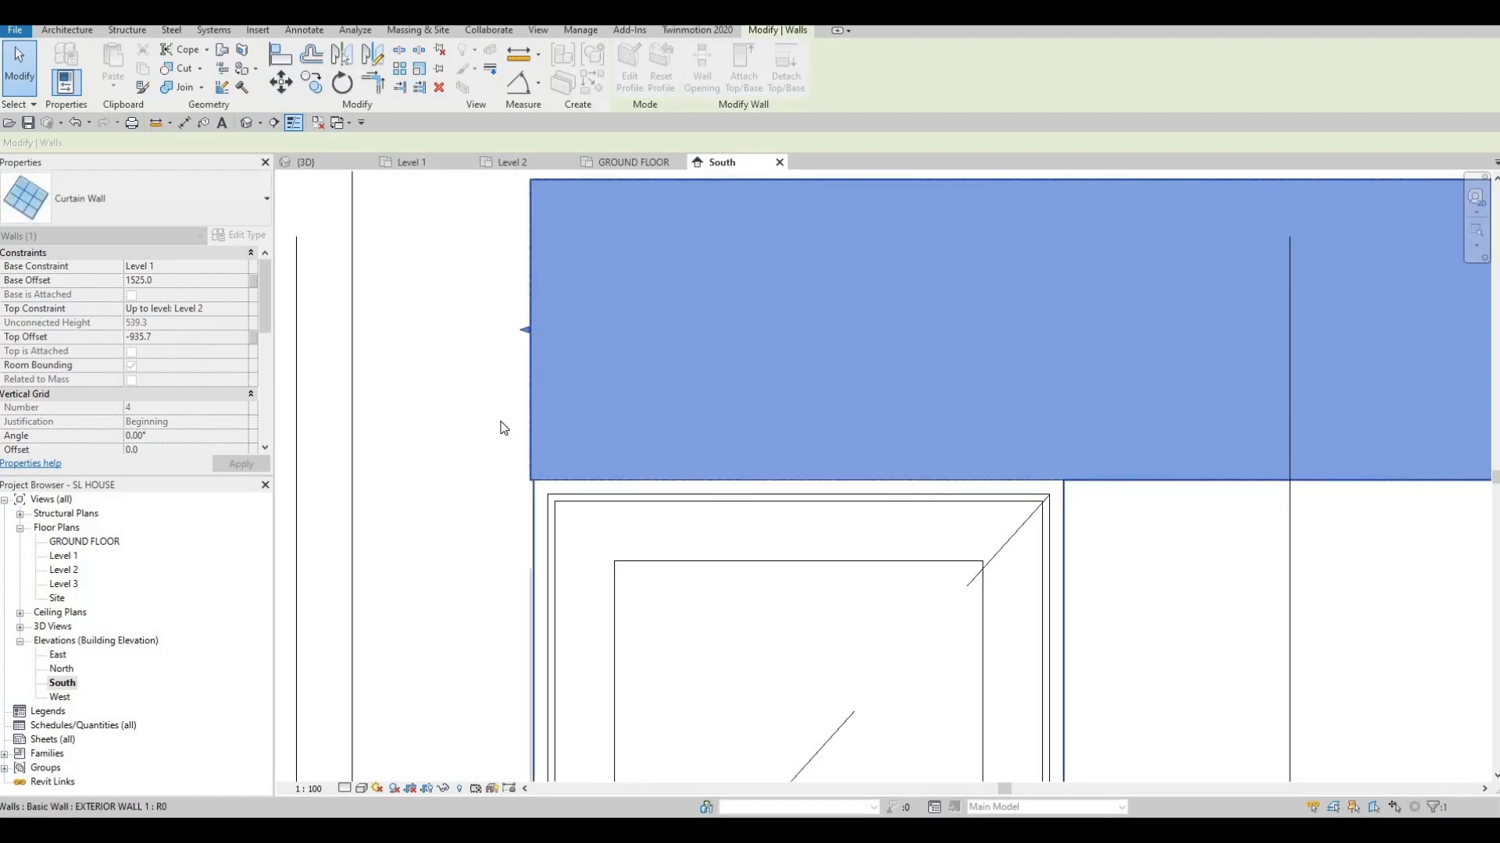
Align the strip window's left end to the entry door's left edge
key(a)
key(l)
click(531, 513)
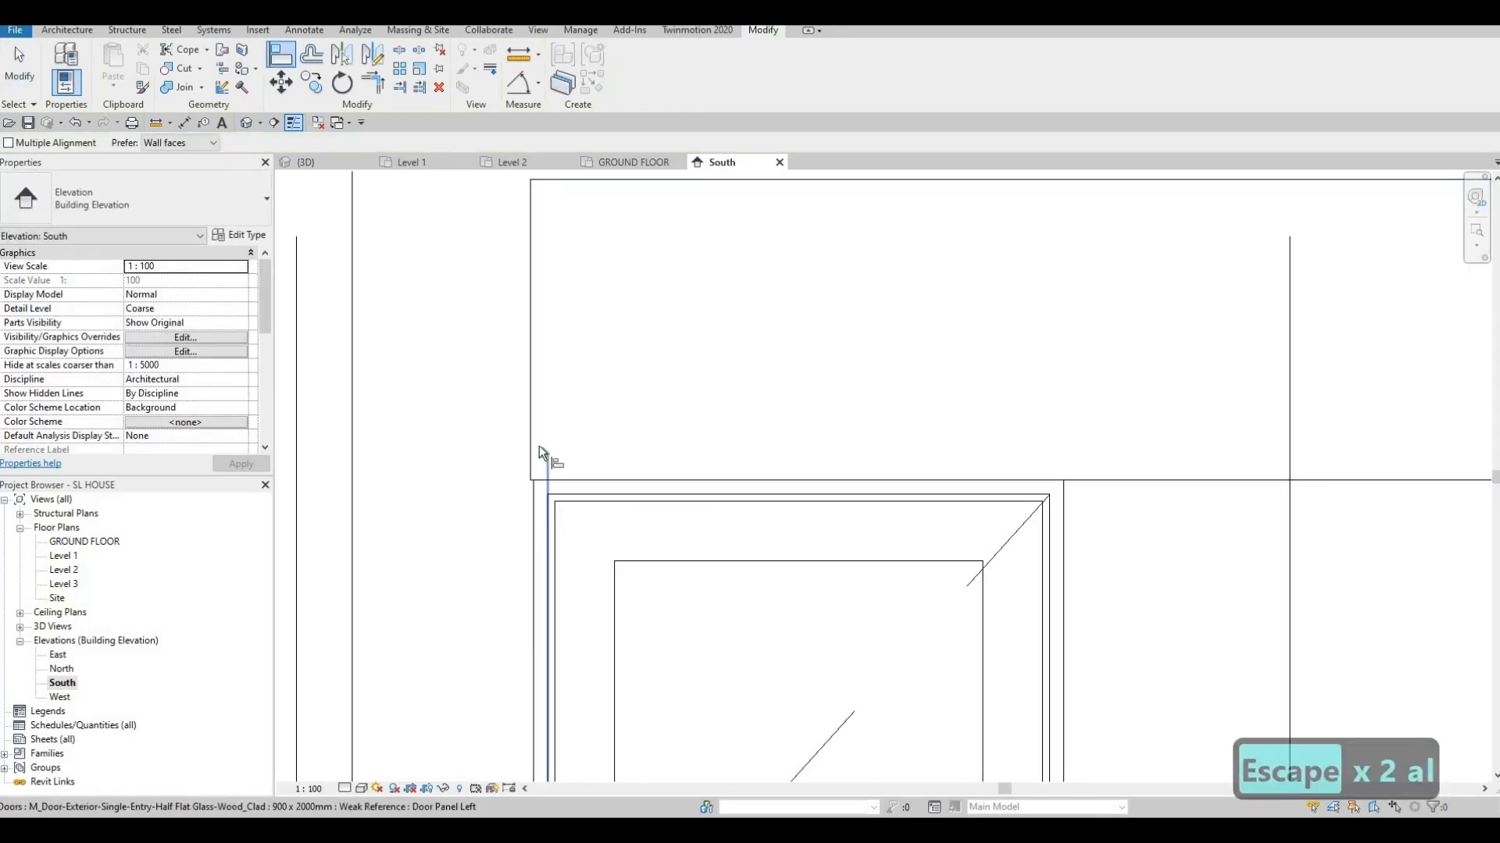
click(537, 374)
Align the strip window's right end to the garage door's right edge
scroll(854, 447, down, 4)
middle_drag(1081, 486, 788, 423)
middle_drag(1406, 426, 995, 375)
scroll(1071, 389, up, 2)
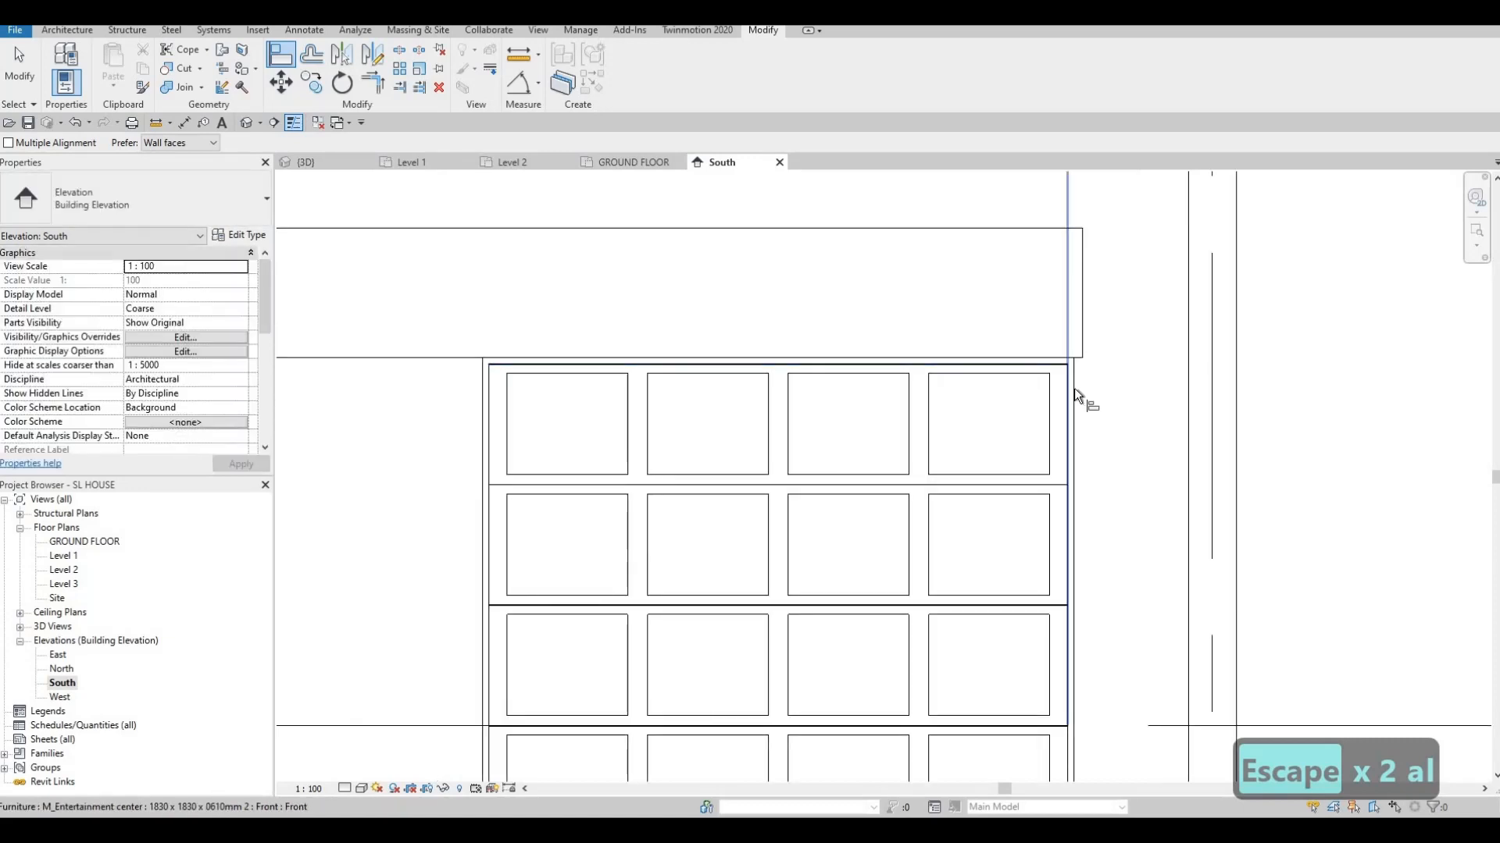
click(1073, 336)
click(1079, 334)
scroll(947, 312, down, 3)
scroll(1015, 426, down, 1)
key(Escape)
key(Escape)
key(Escape)
key(Escape)
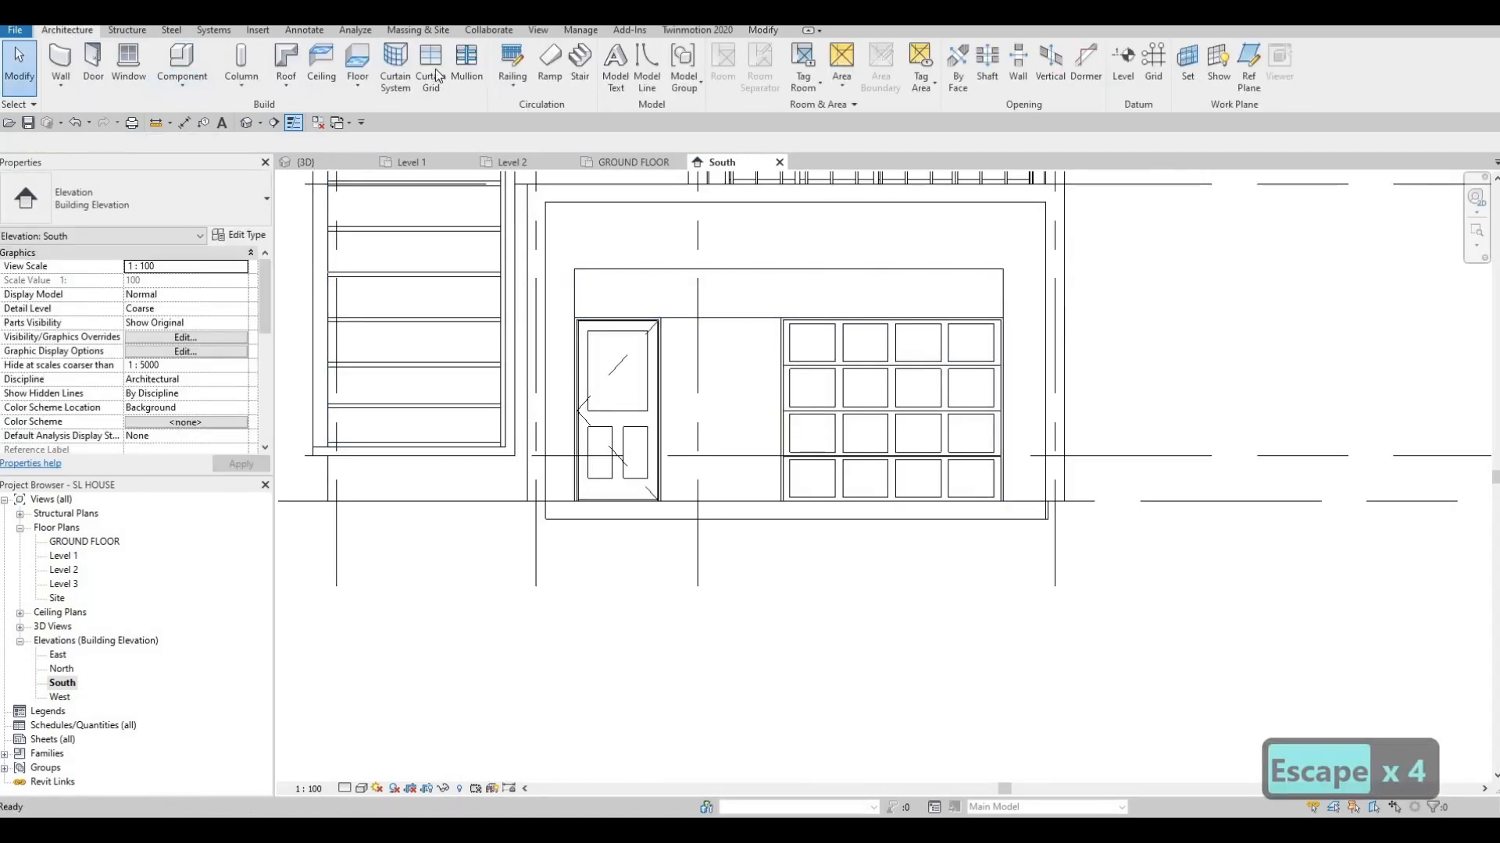
Add three curtain grid lines dividing the strip window into four panels
click(434, 69)
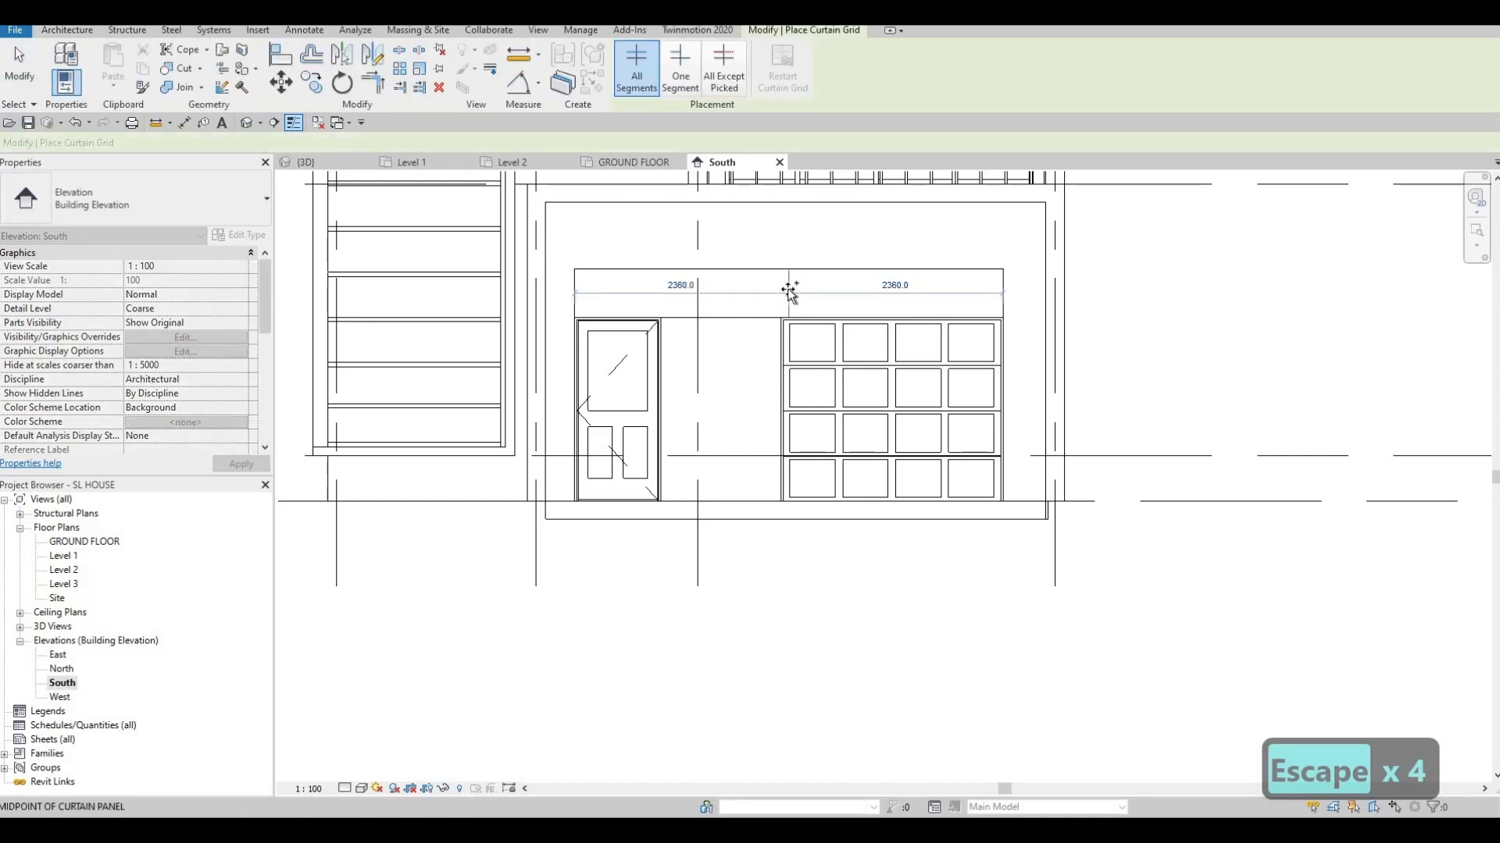
click(702, 289)
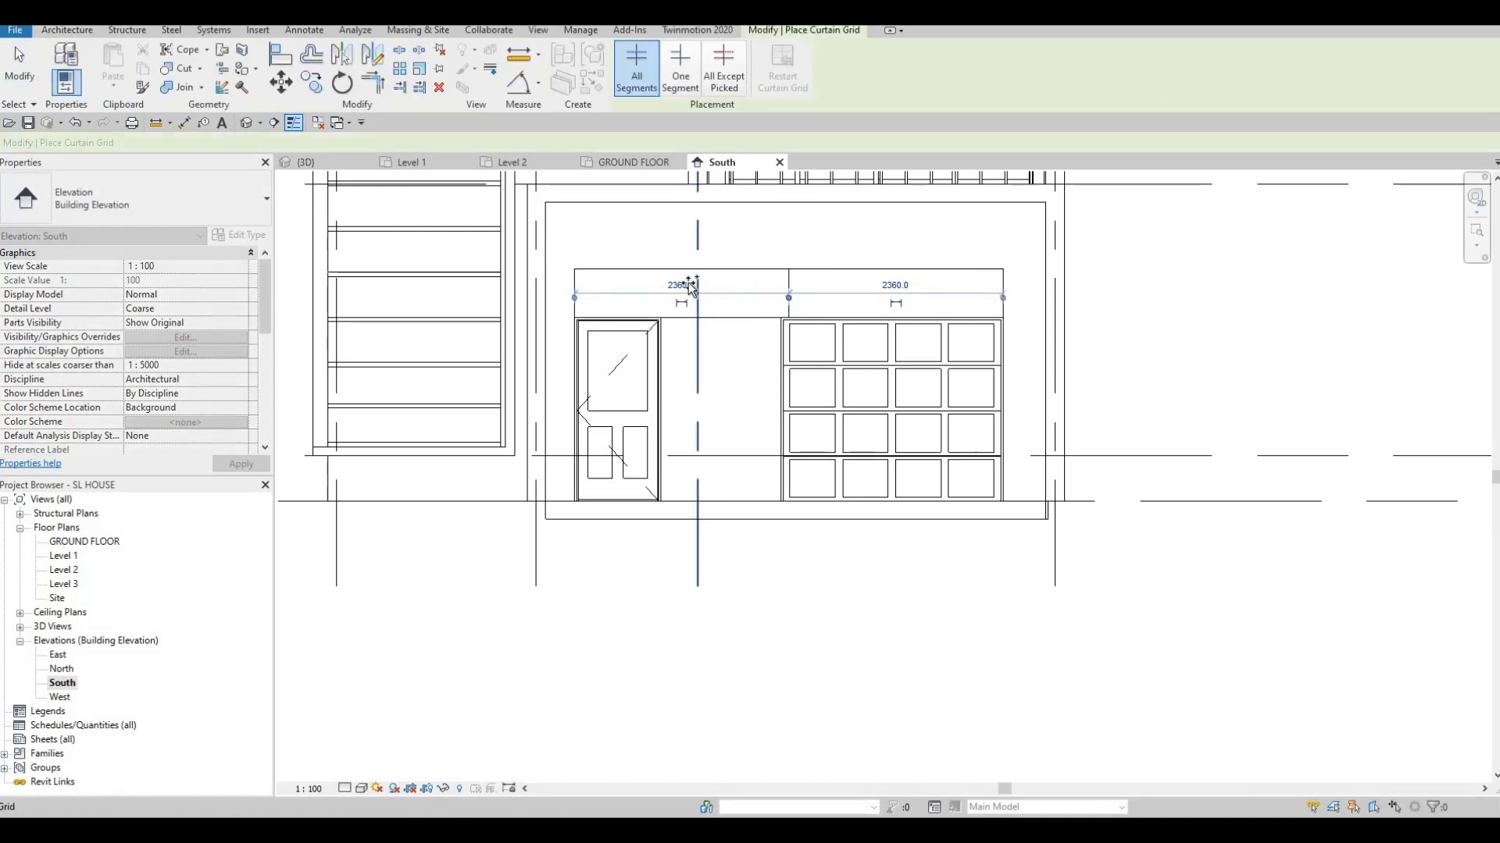
scroll(692, 268, up, 2)
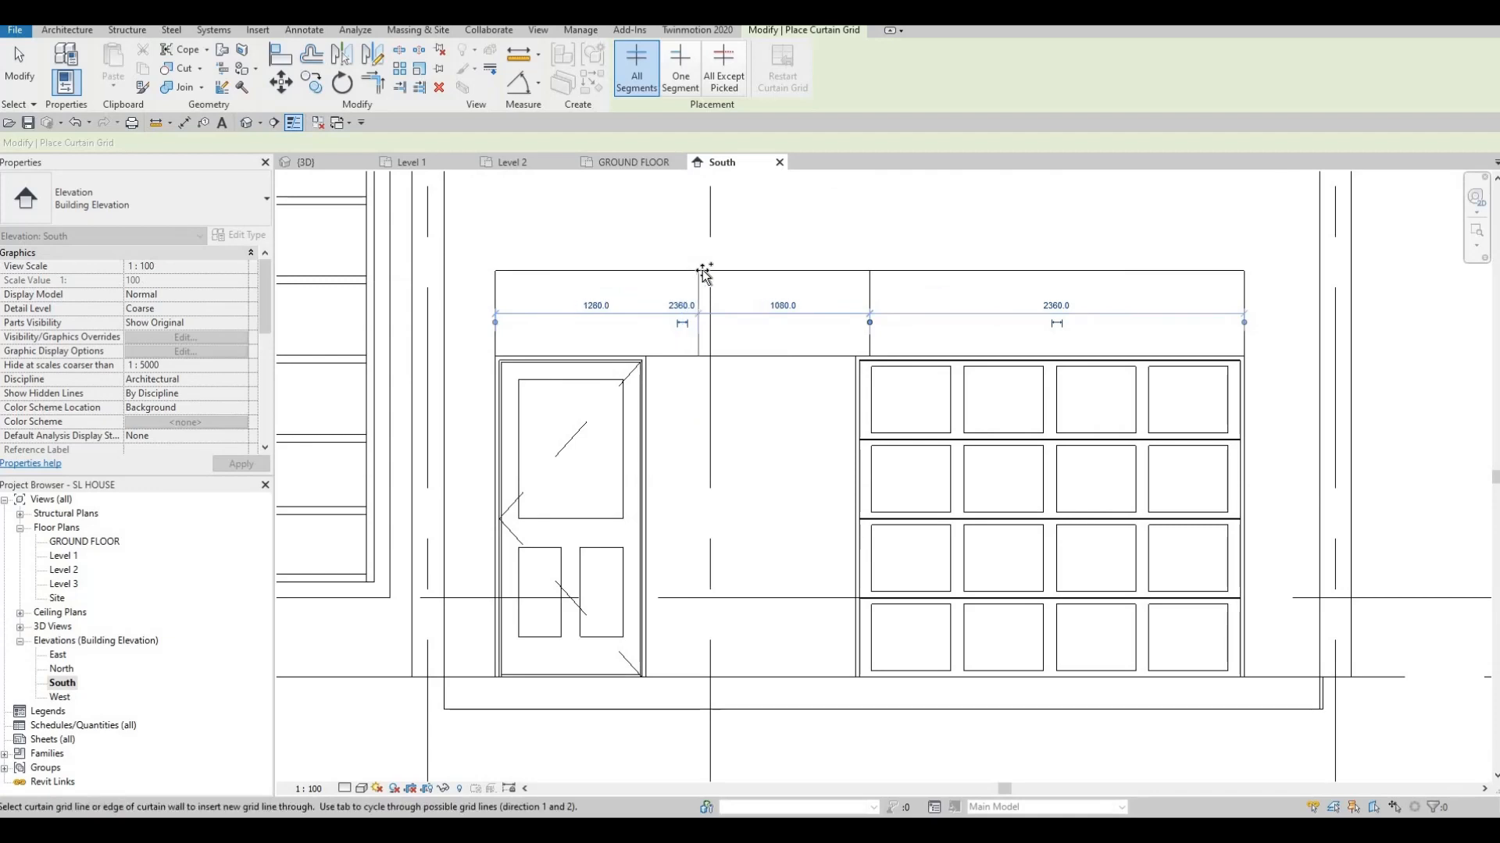
click(703, 273)
scroll(697, 273, up, 2)
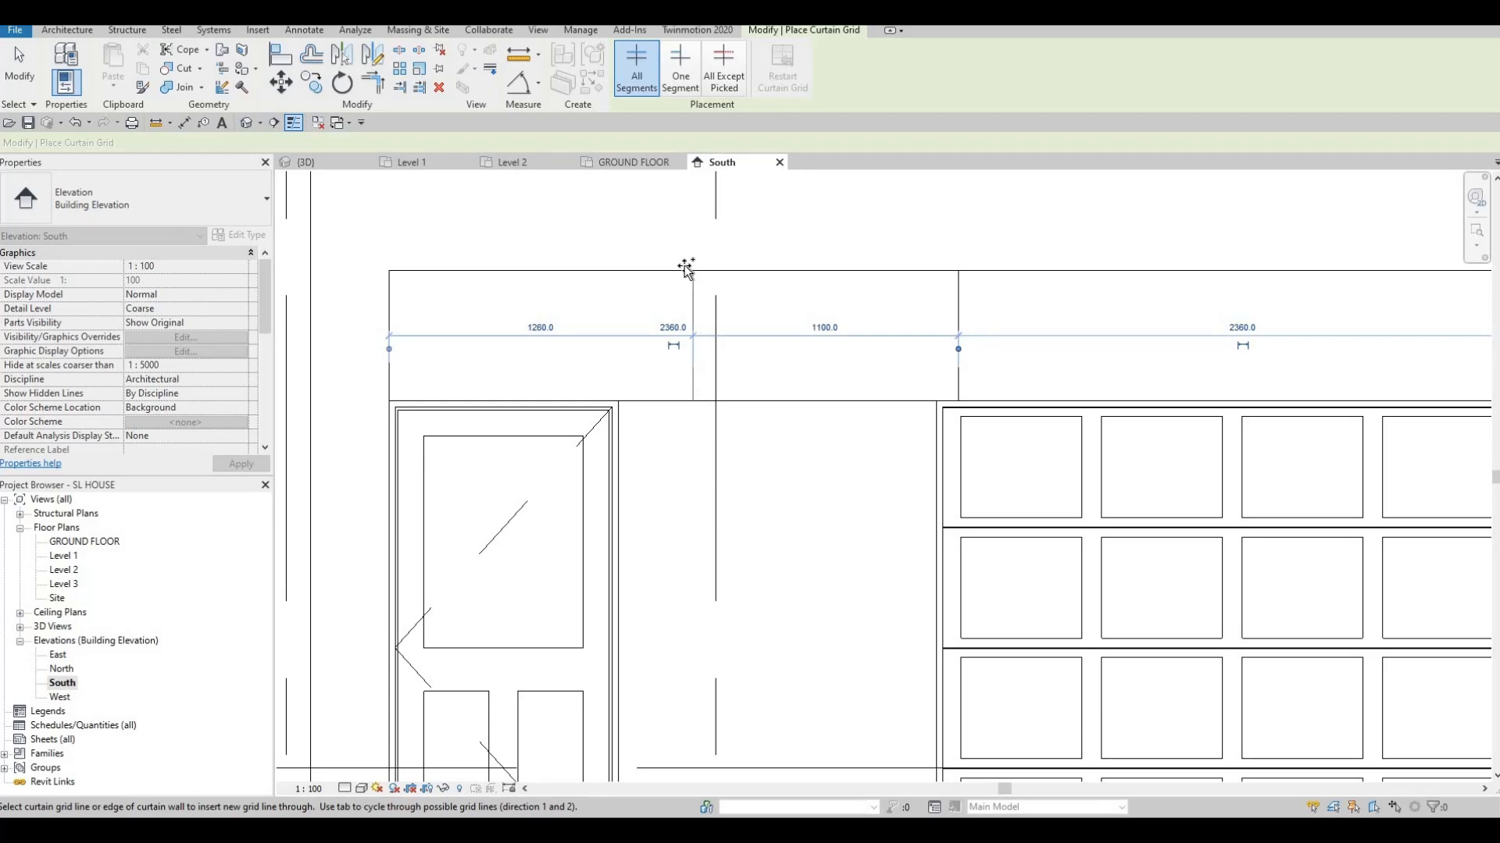
click(685, 268)
scroll(1094, 291, down, 1)
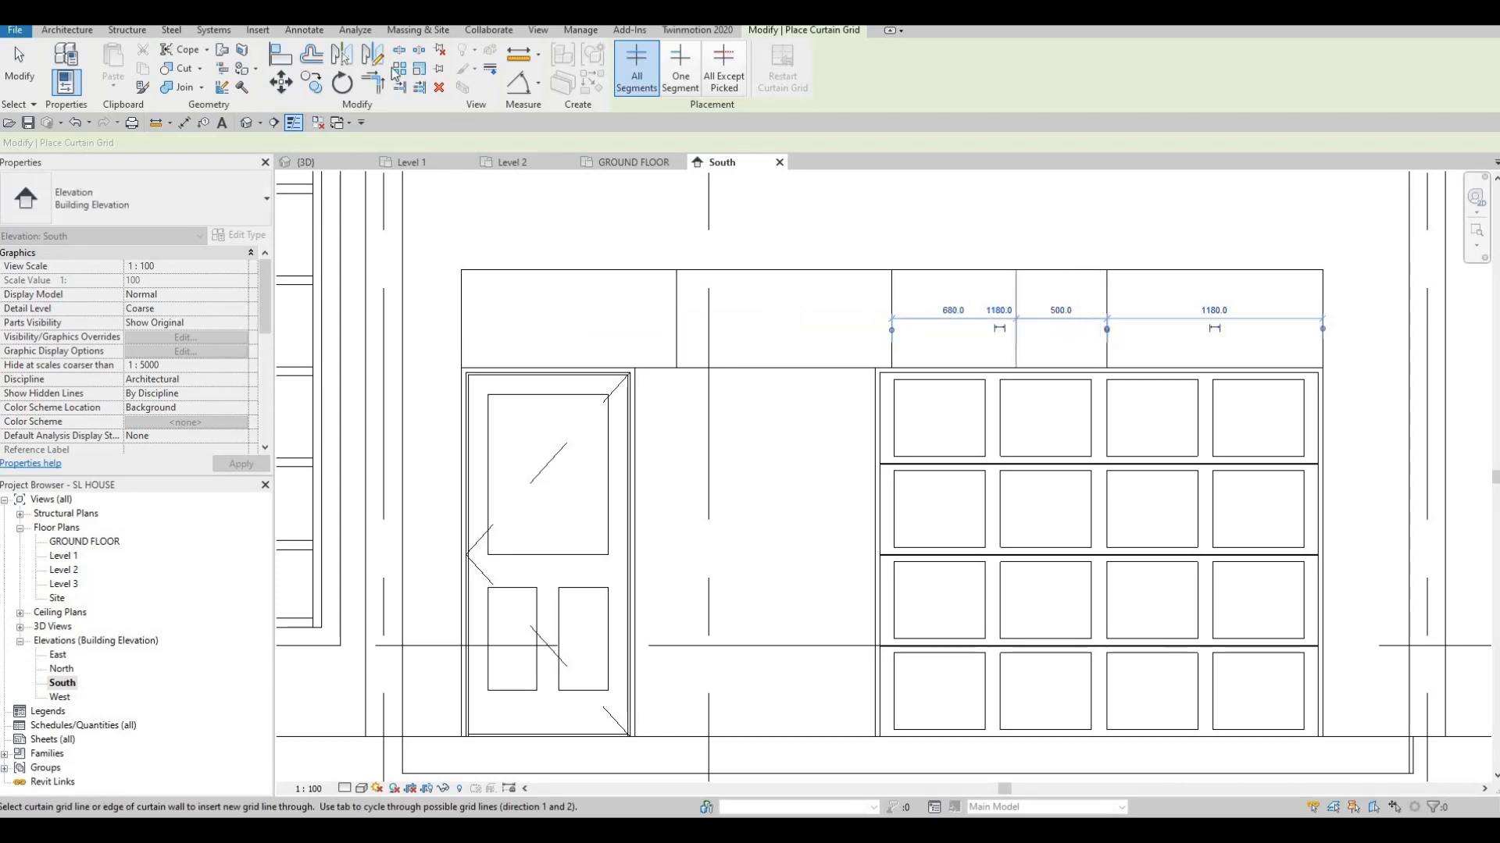
scroll(1008, 295, down, 1)
key(Escape)
key(Escape)
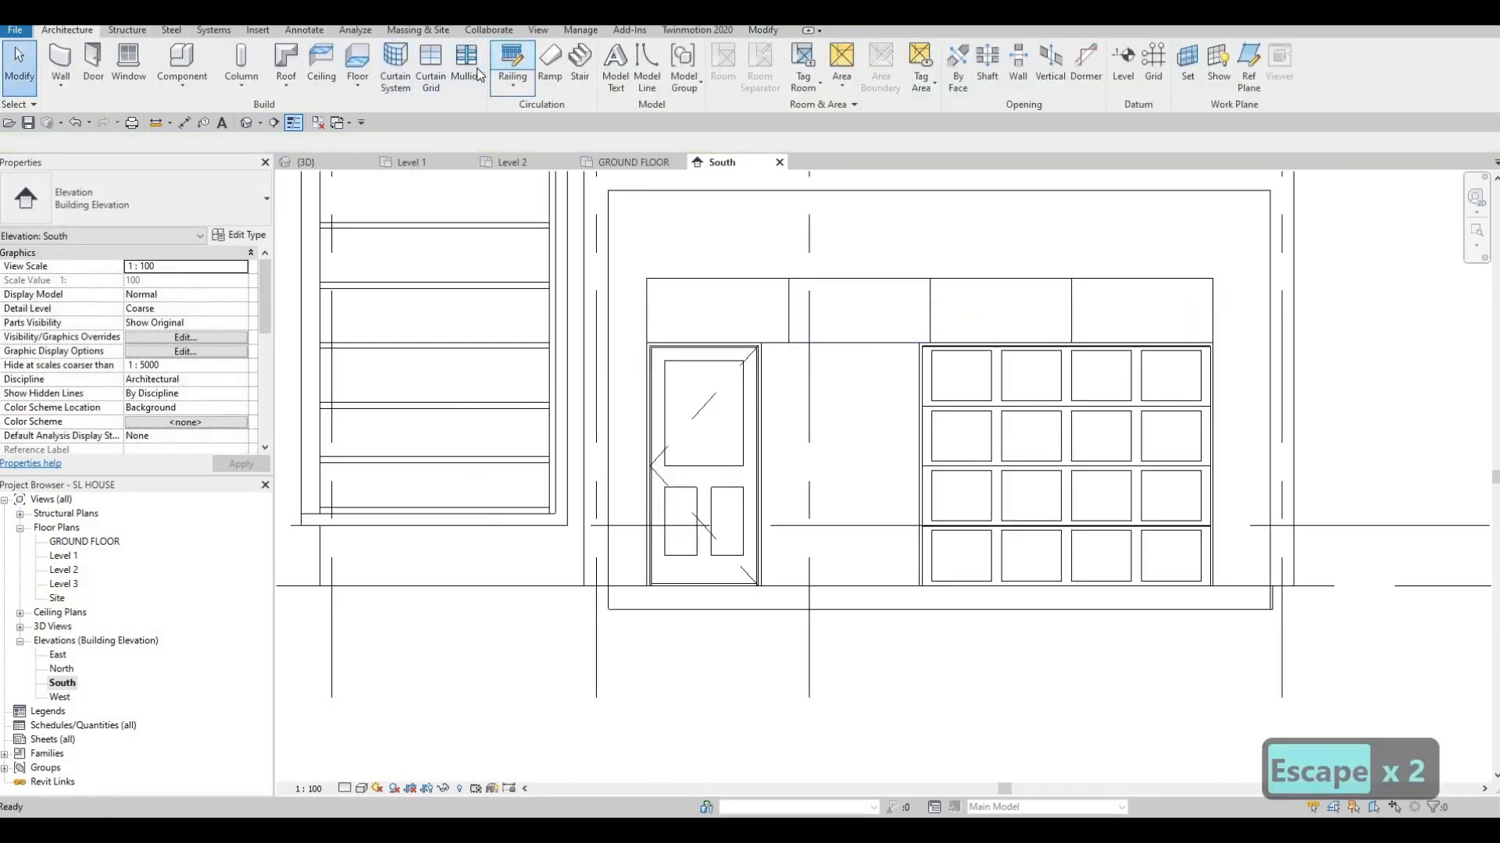
Add mullions along all of the strip window's grid lines
click(467, 66)
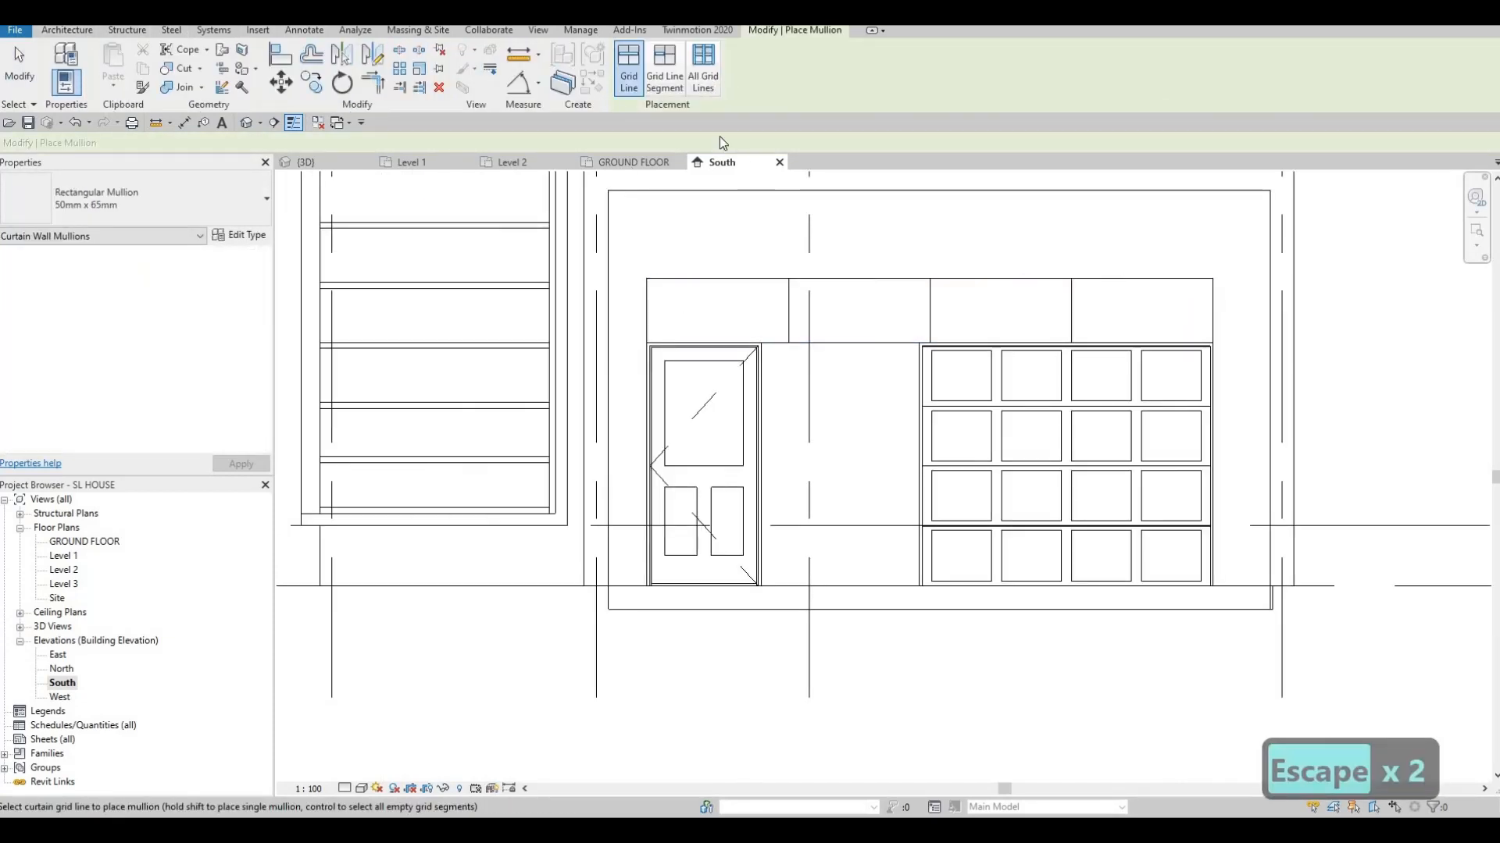
click(689, 284)
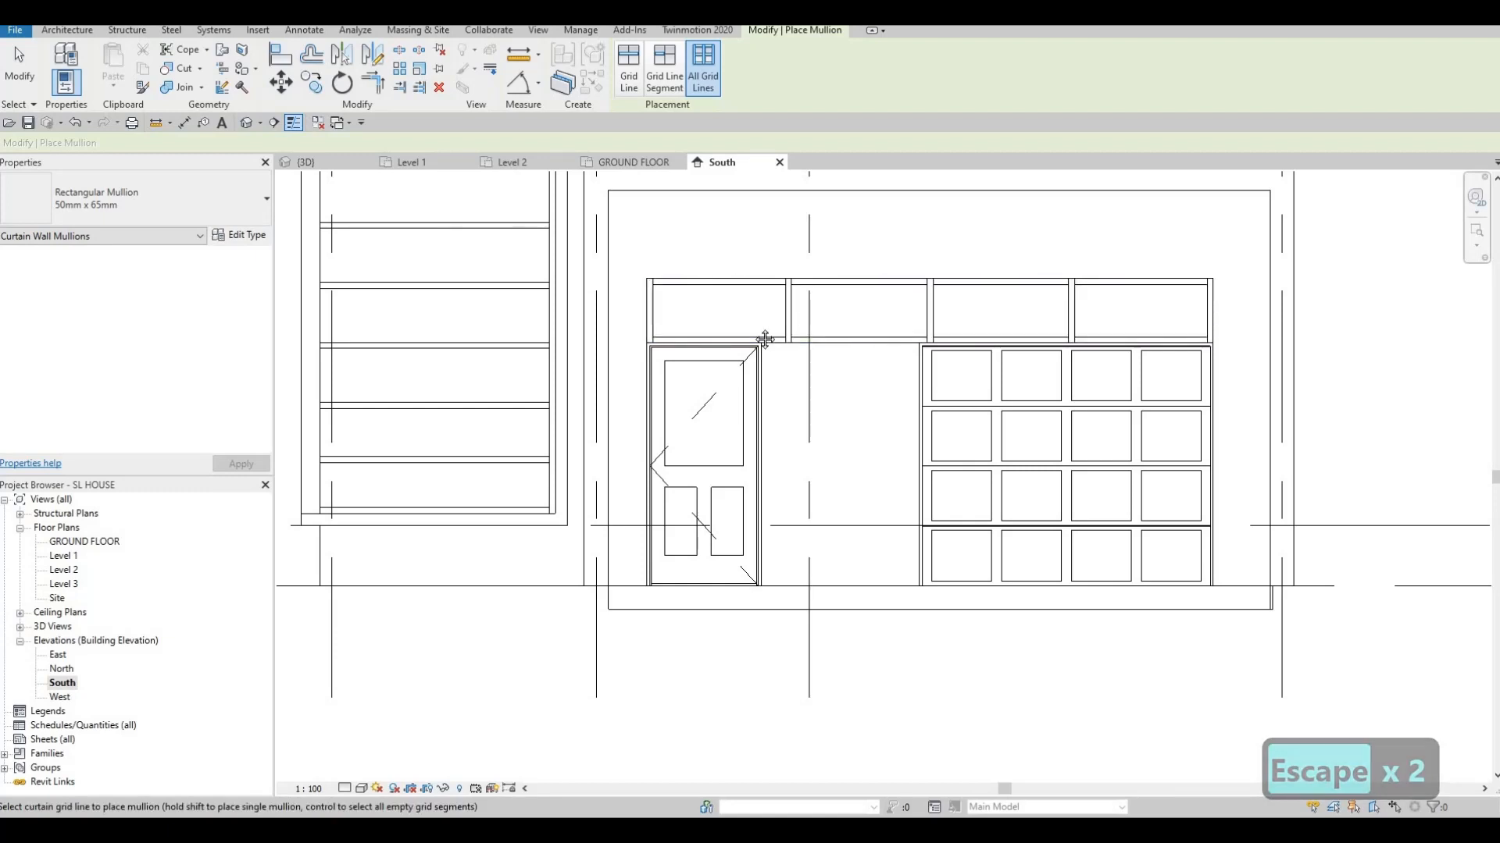
key(Escape)
key(Escape)
scroll(676, 287, down, 1)
scroll(551, 263, down, 2)
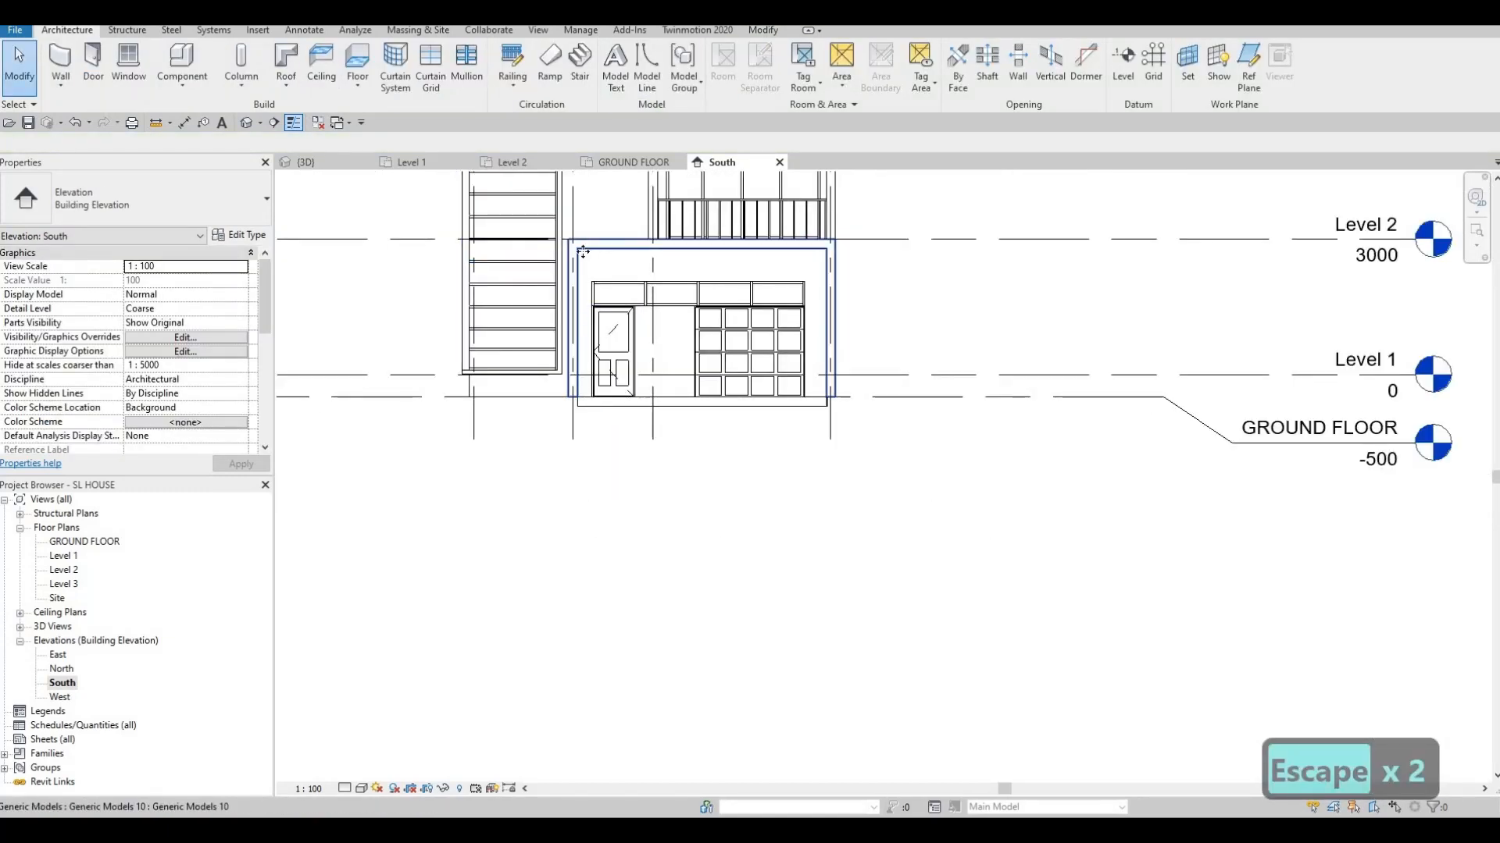
Edit the door-and-garage frame model in place and start a new extrusion sketch
click(583, 251)
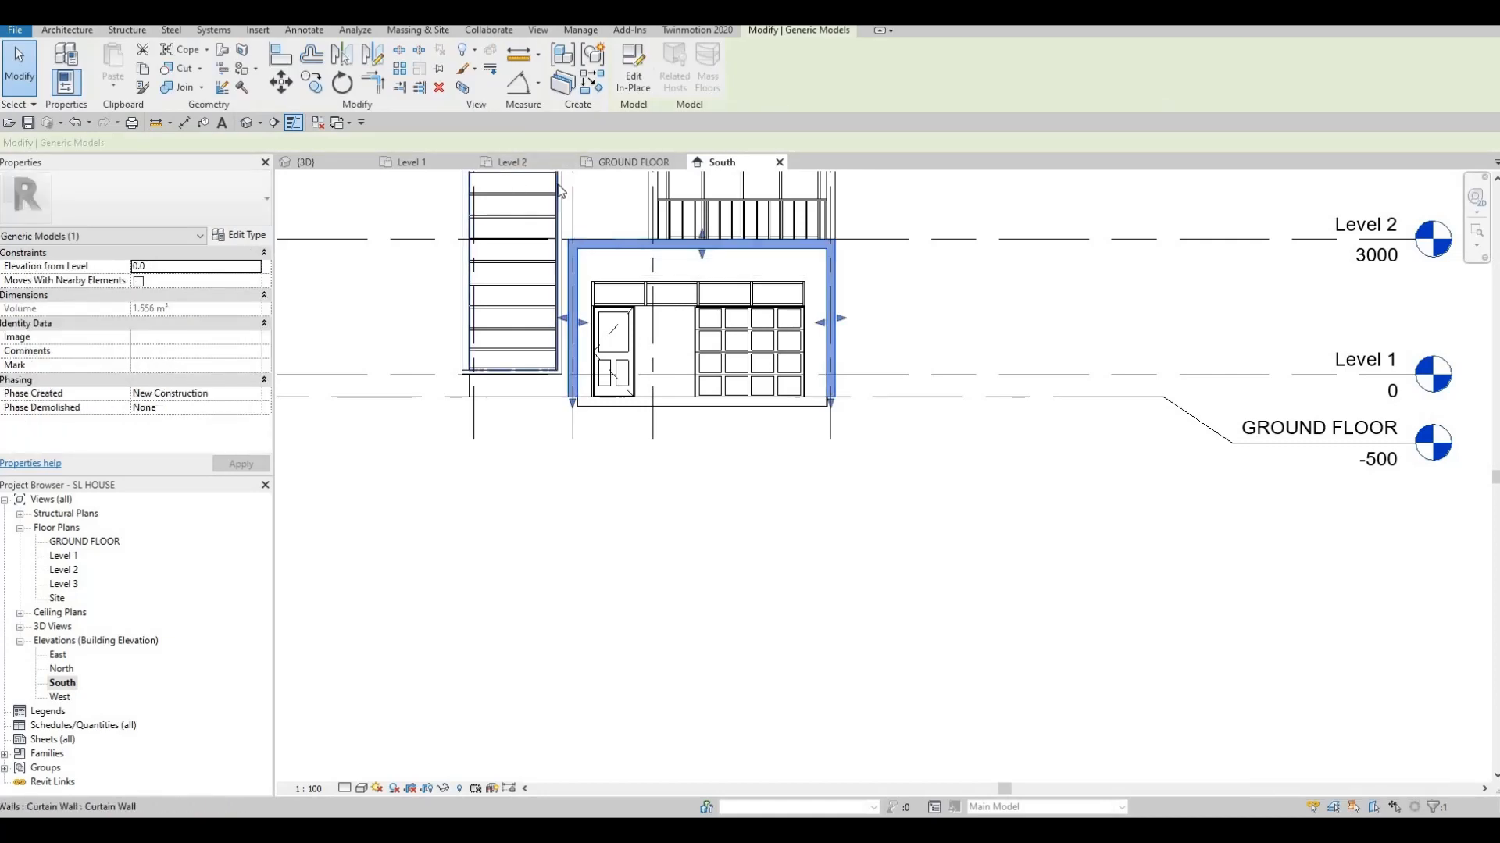
key(F1)
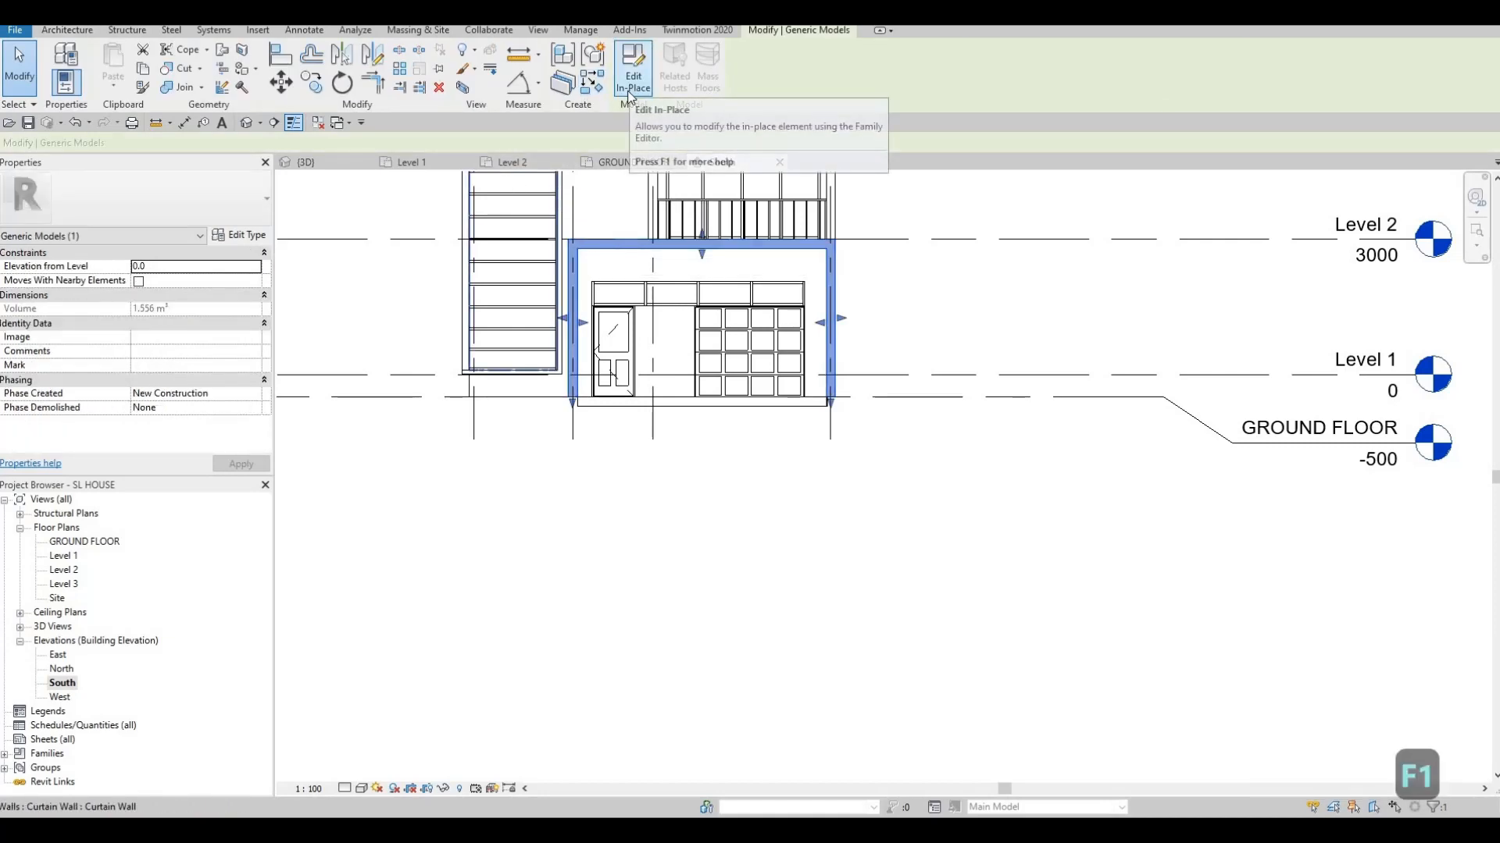
click(631, 84)
click(135, 83)
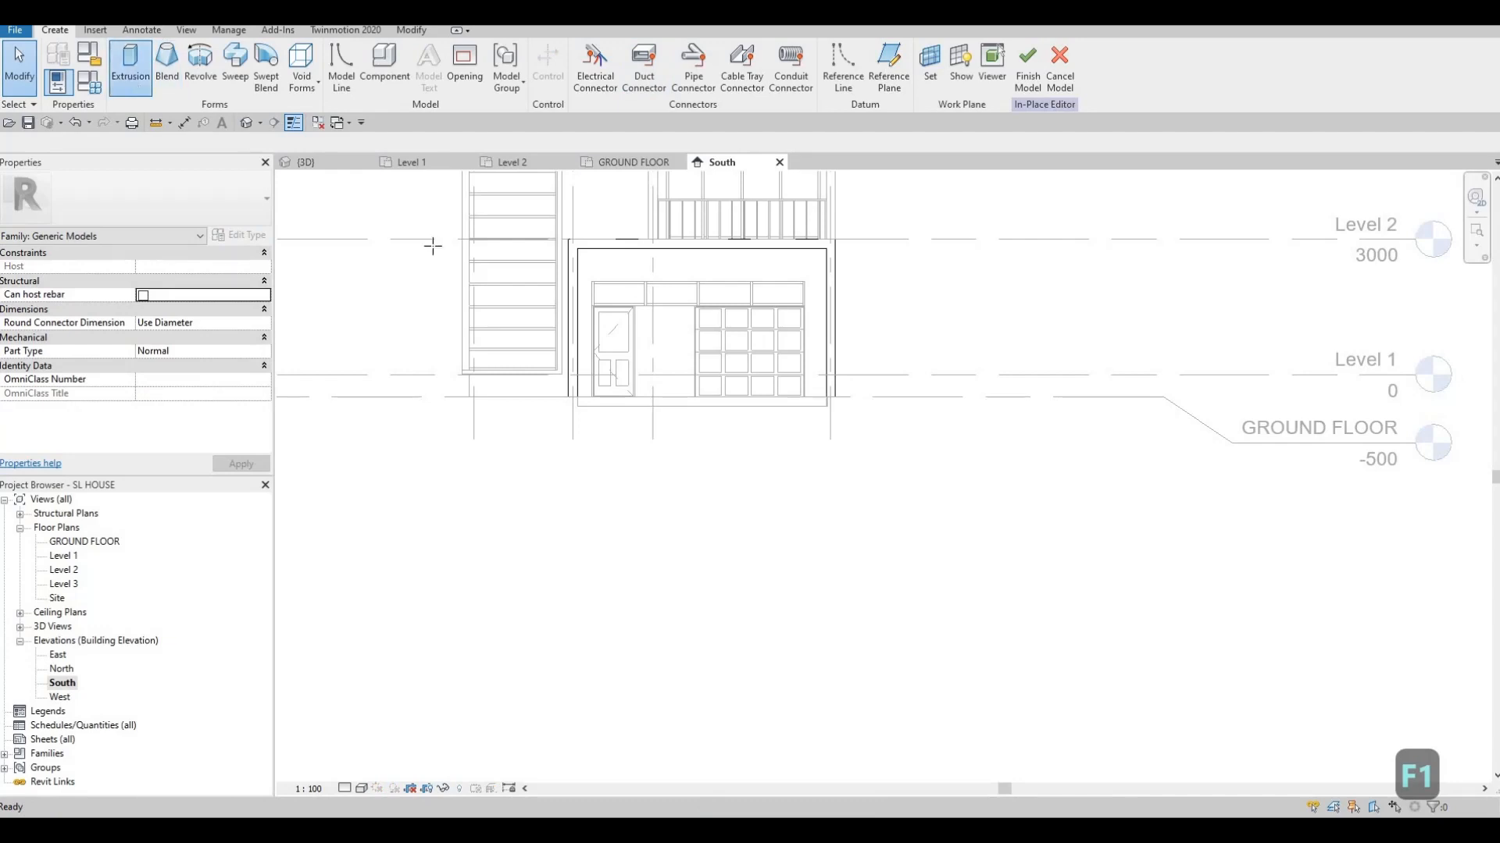
scroll(657, 333, up, 1)
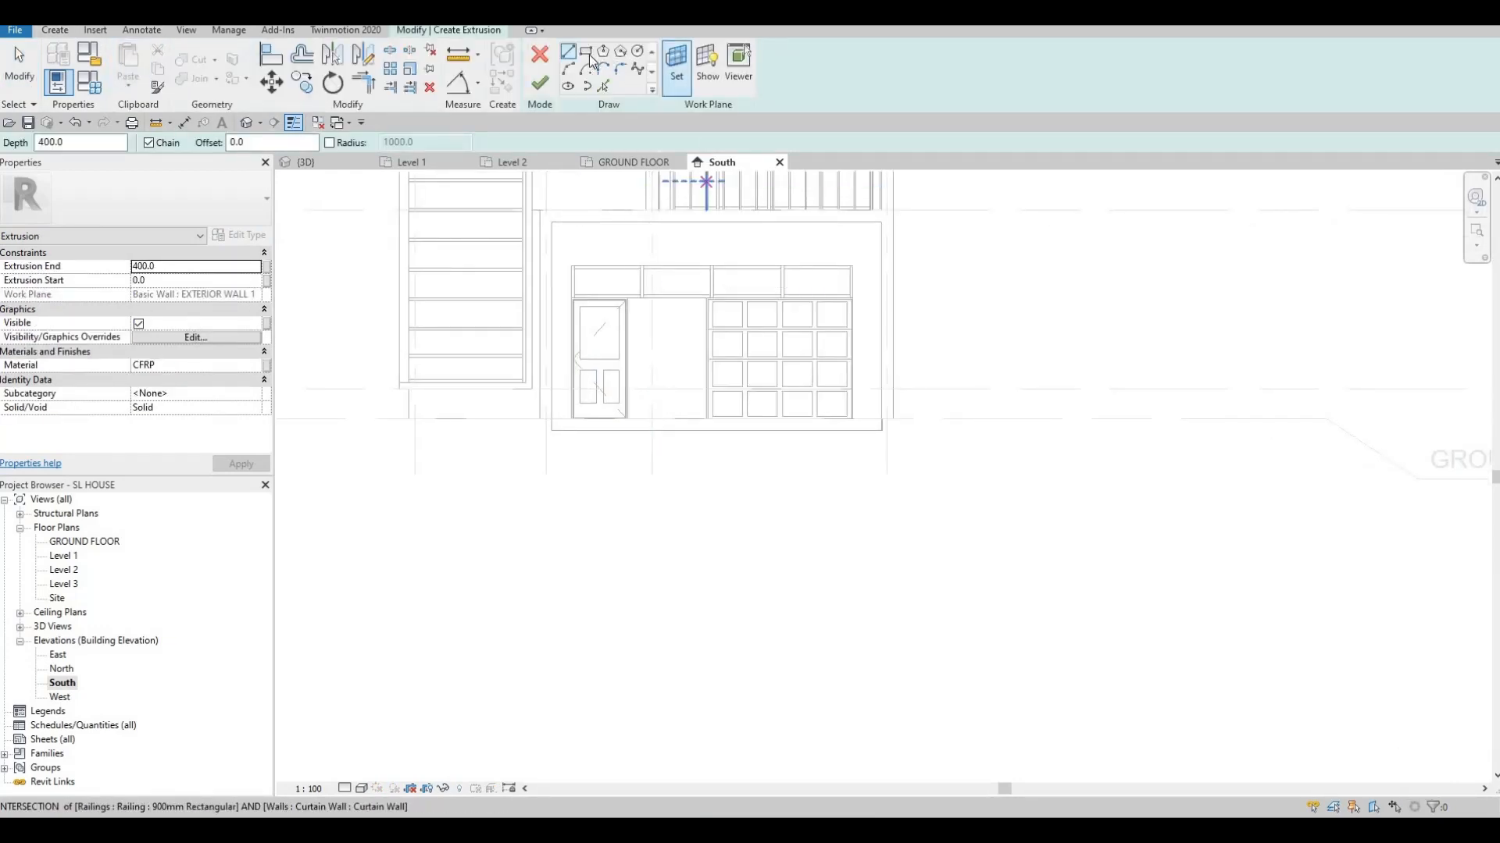
scroll(694, 271, up, 2)
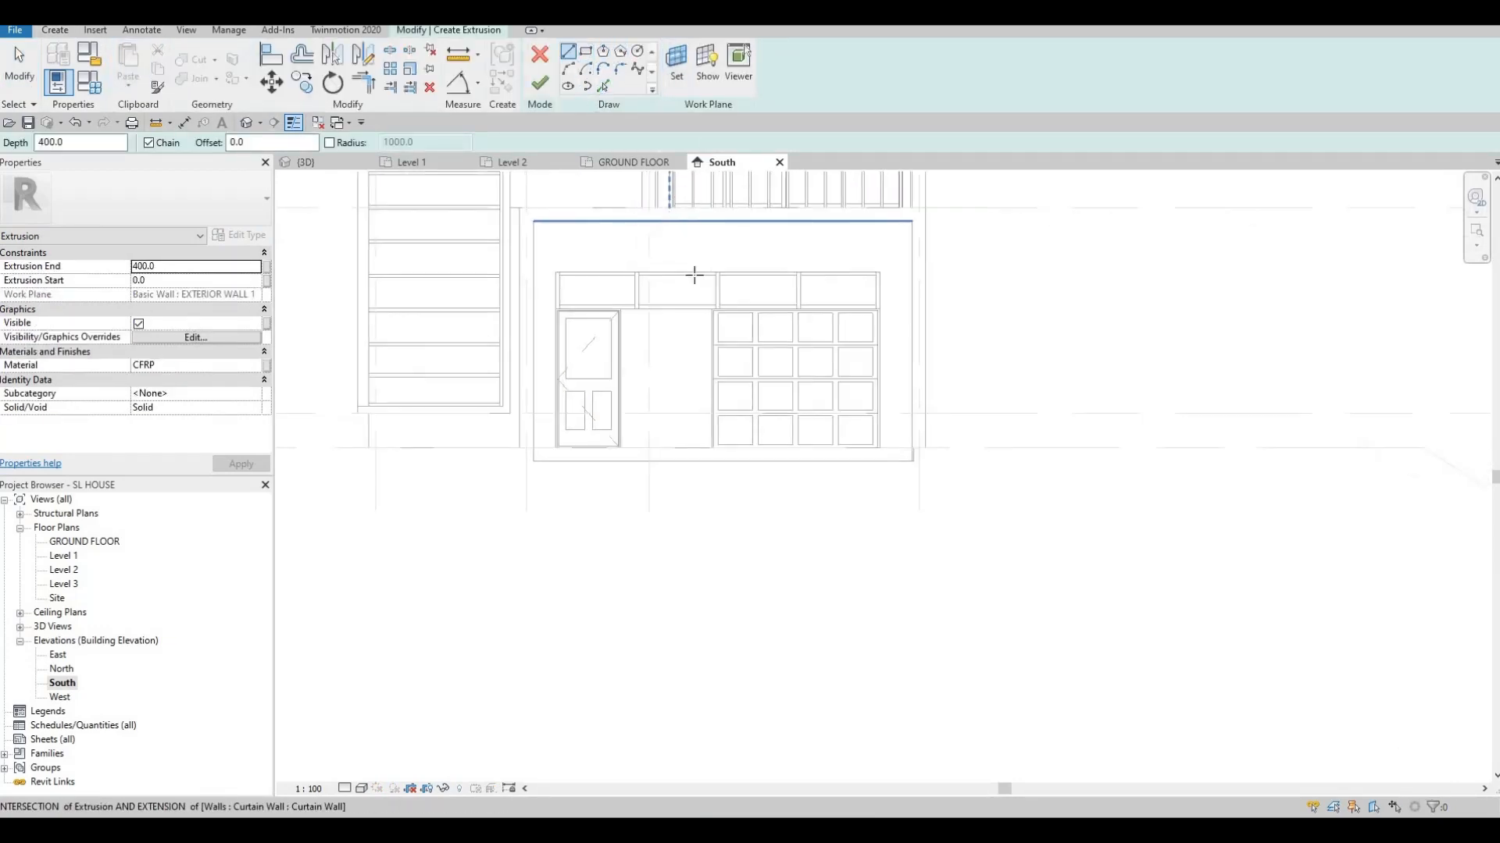
click(696, 275)
key(Escape)
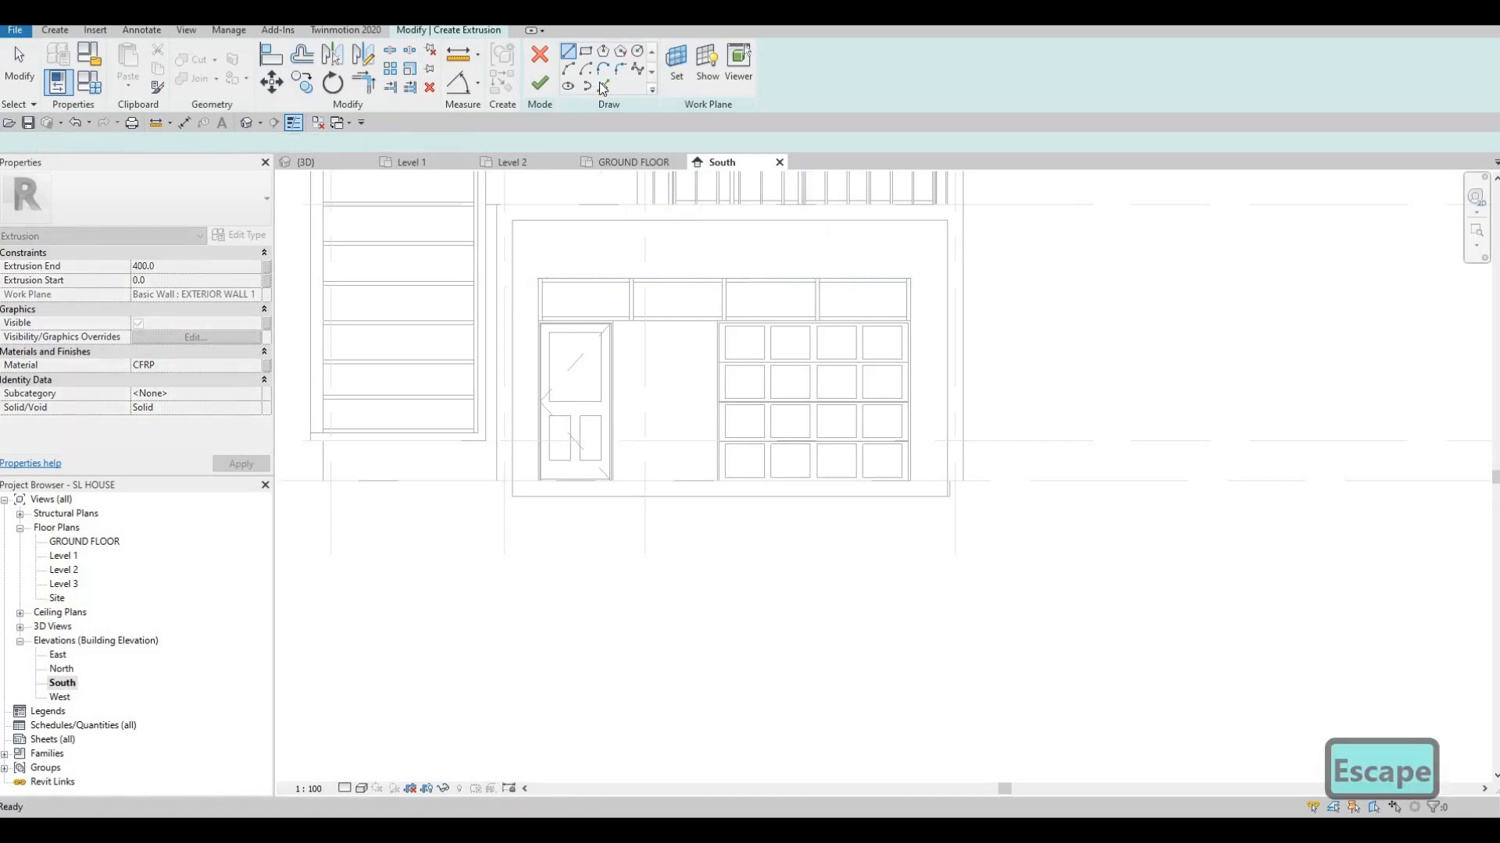
key(p)
key(l)
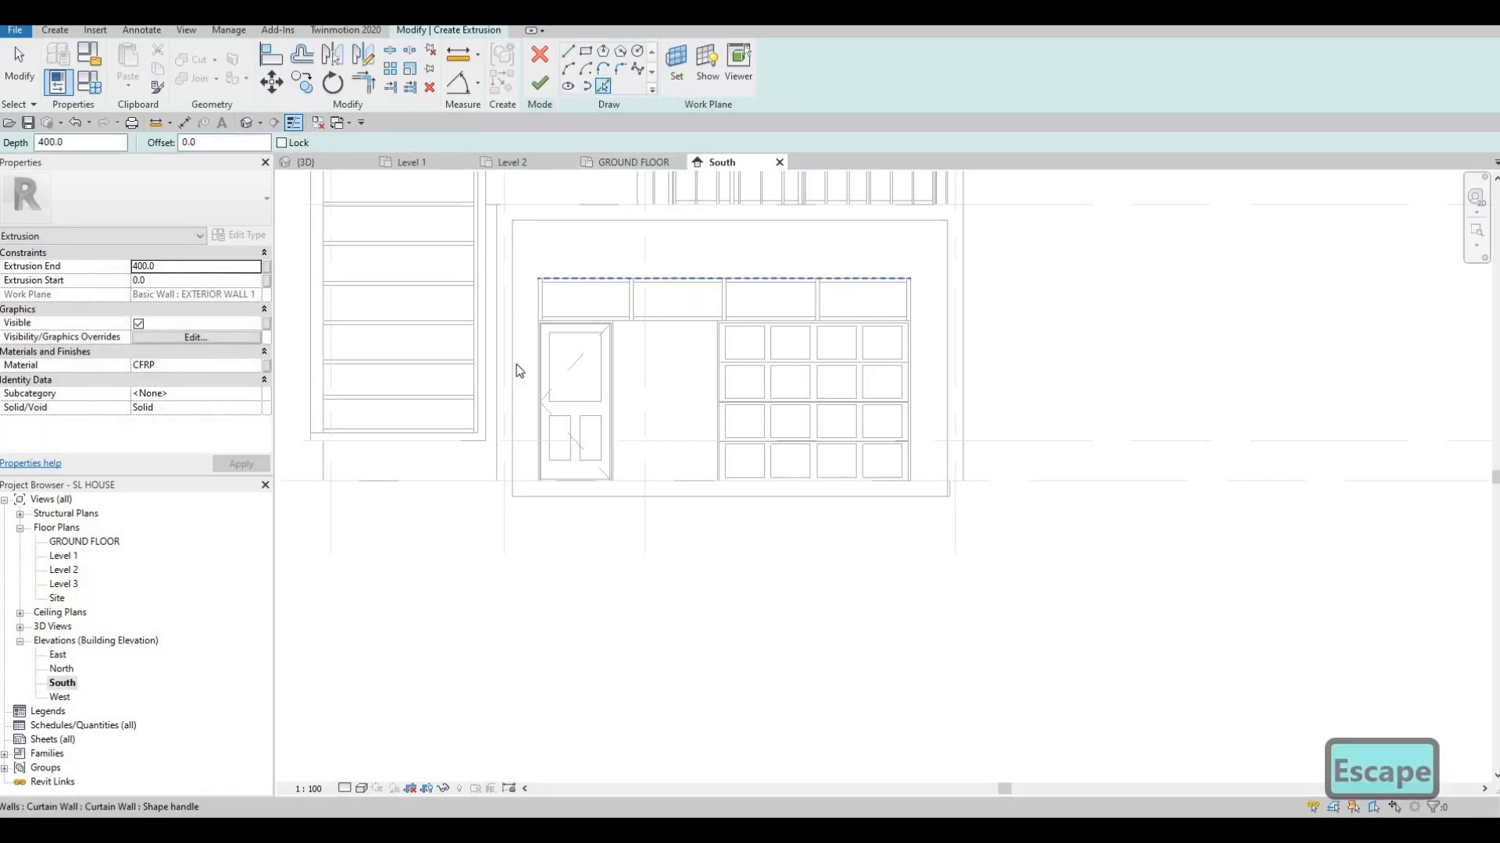
Pick the entry door and garage door edges as sketch lines, plus lines offset 200 outside
click(537, 371)
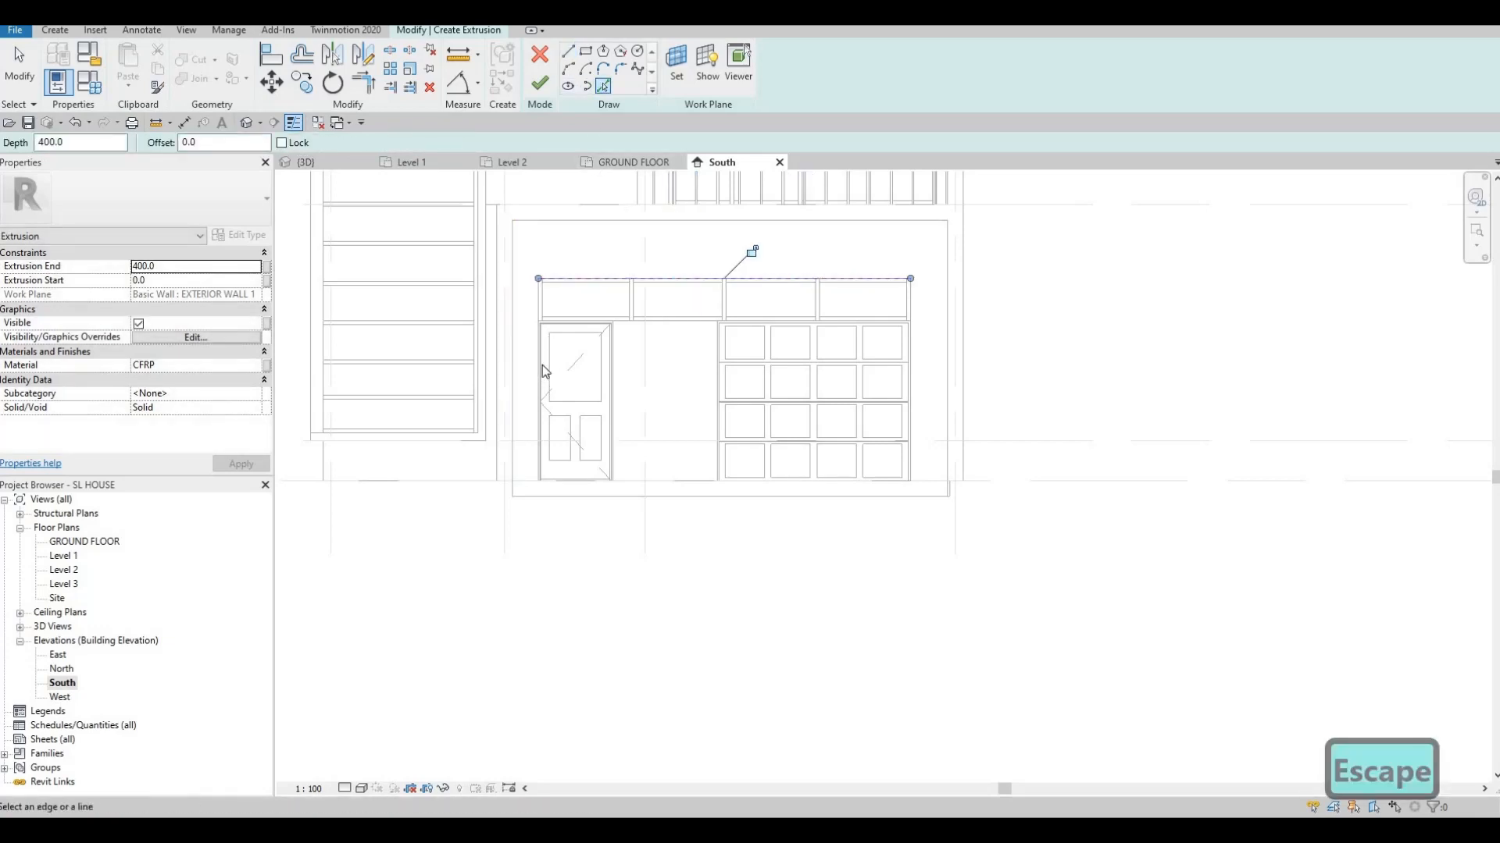
click(910, 388)
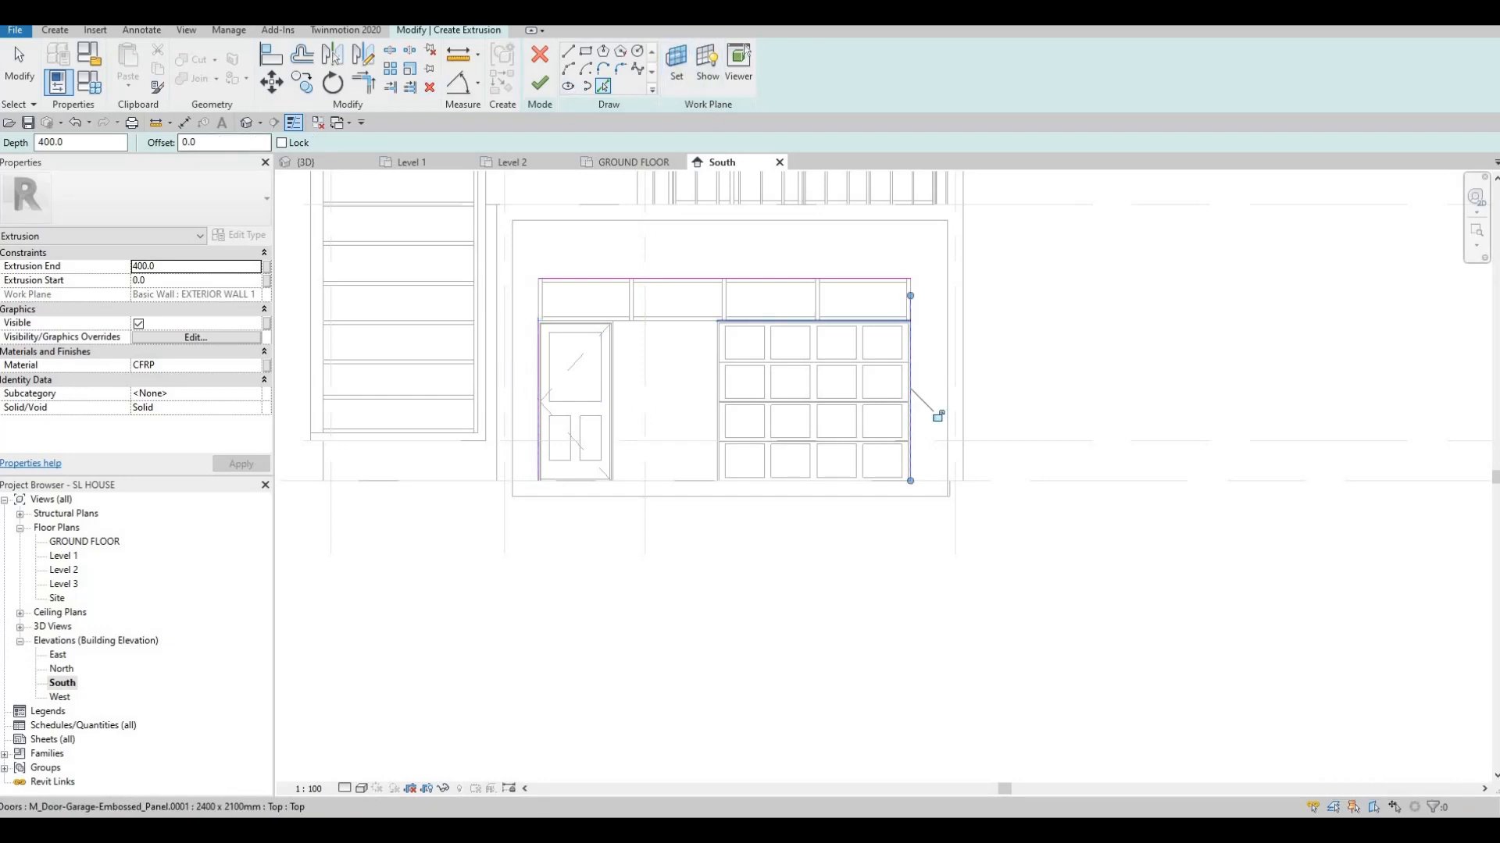
text(200)
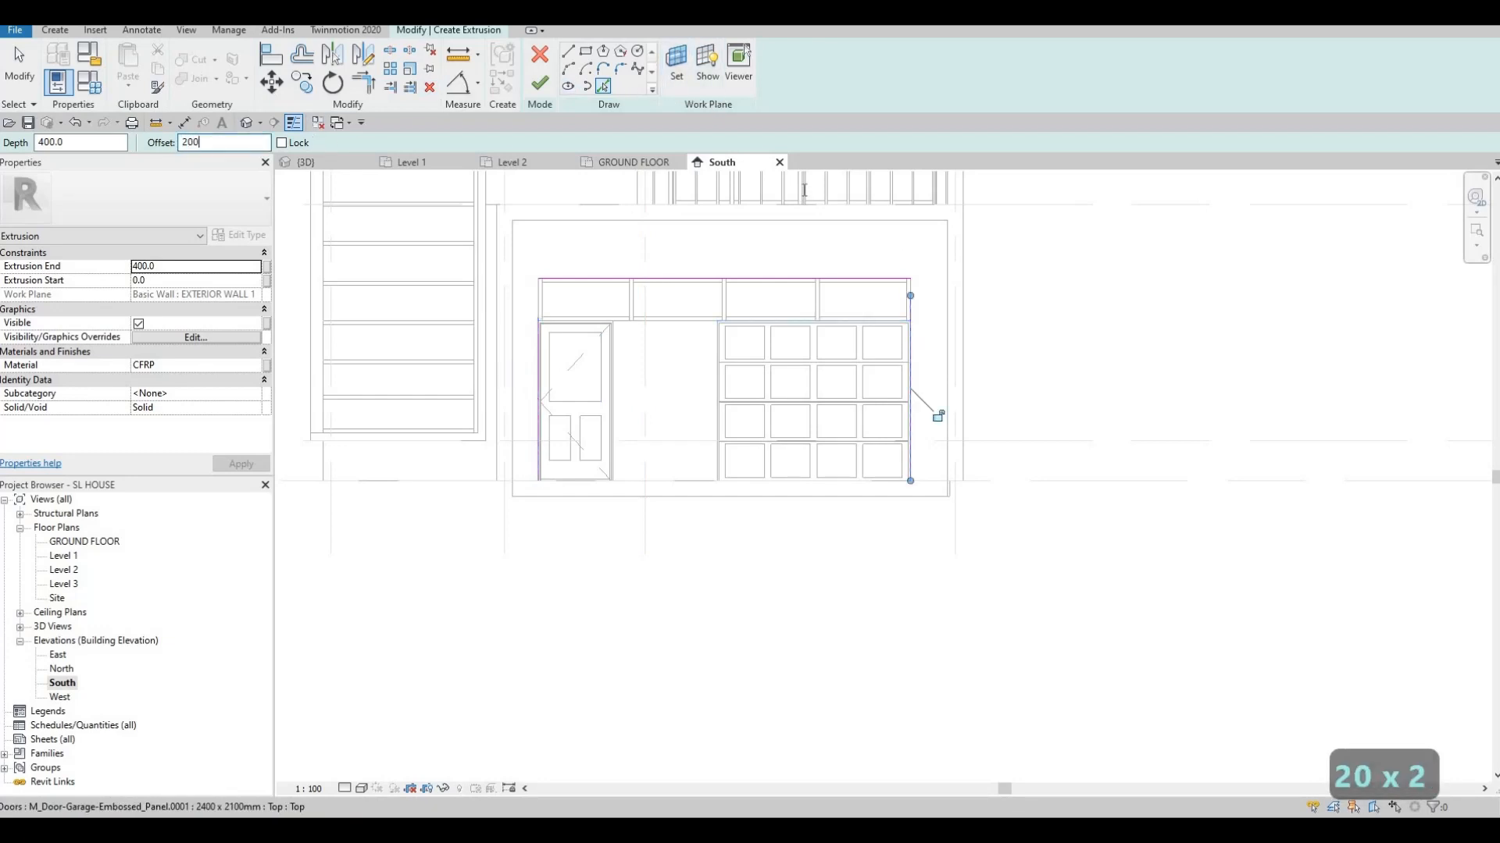
middle_drag(914, 336, 993, 391)
scroll(994, 391, up, 3)
click(992, 390)
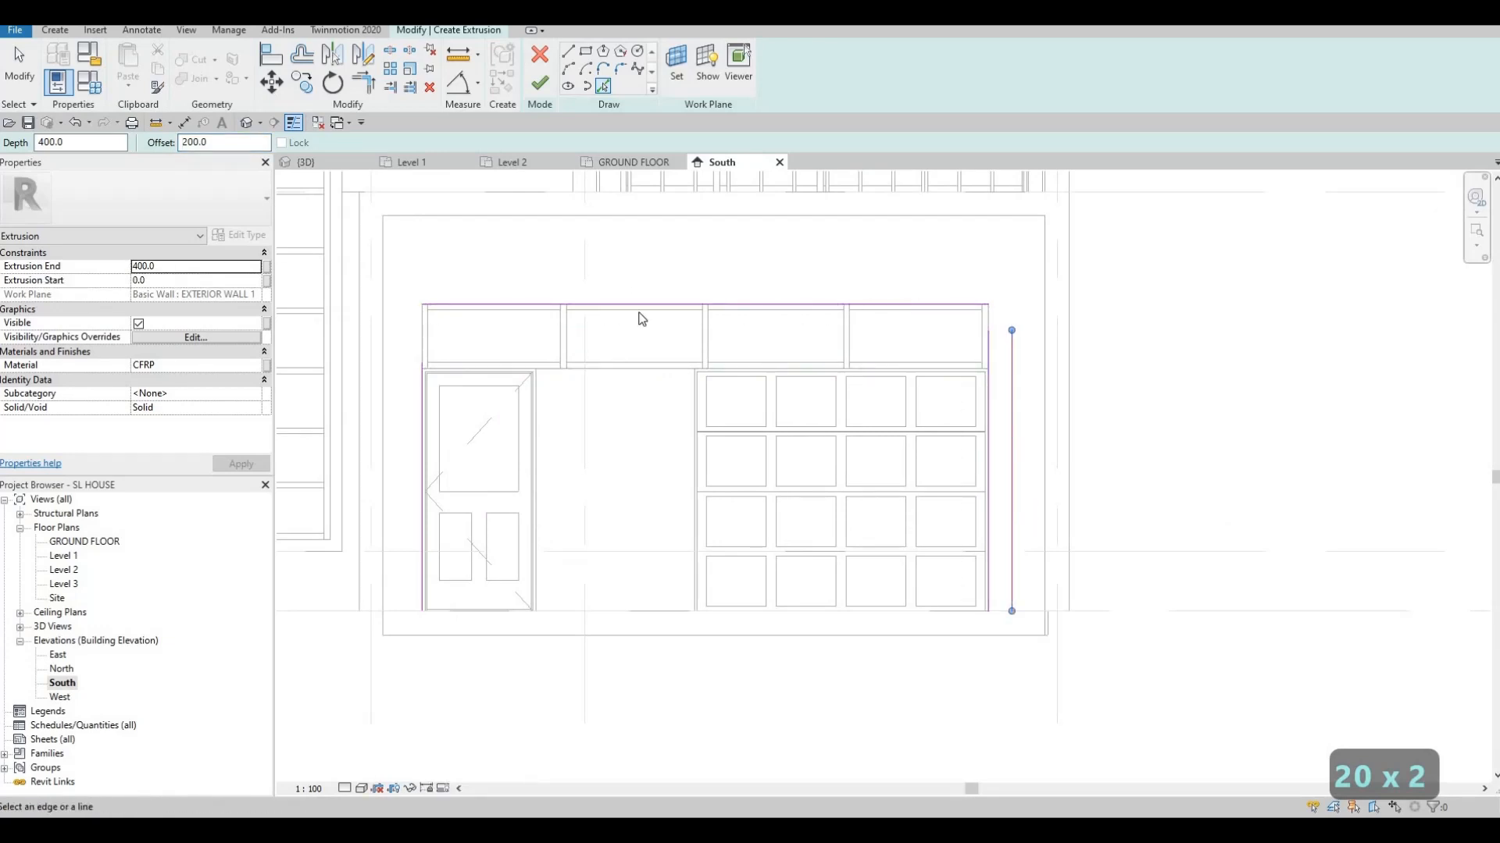
click(419, 397)
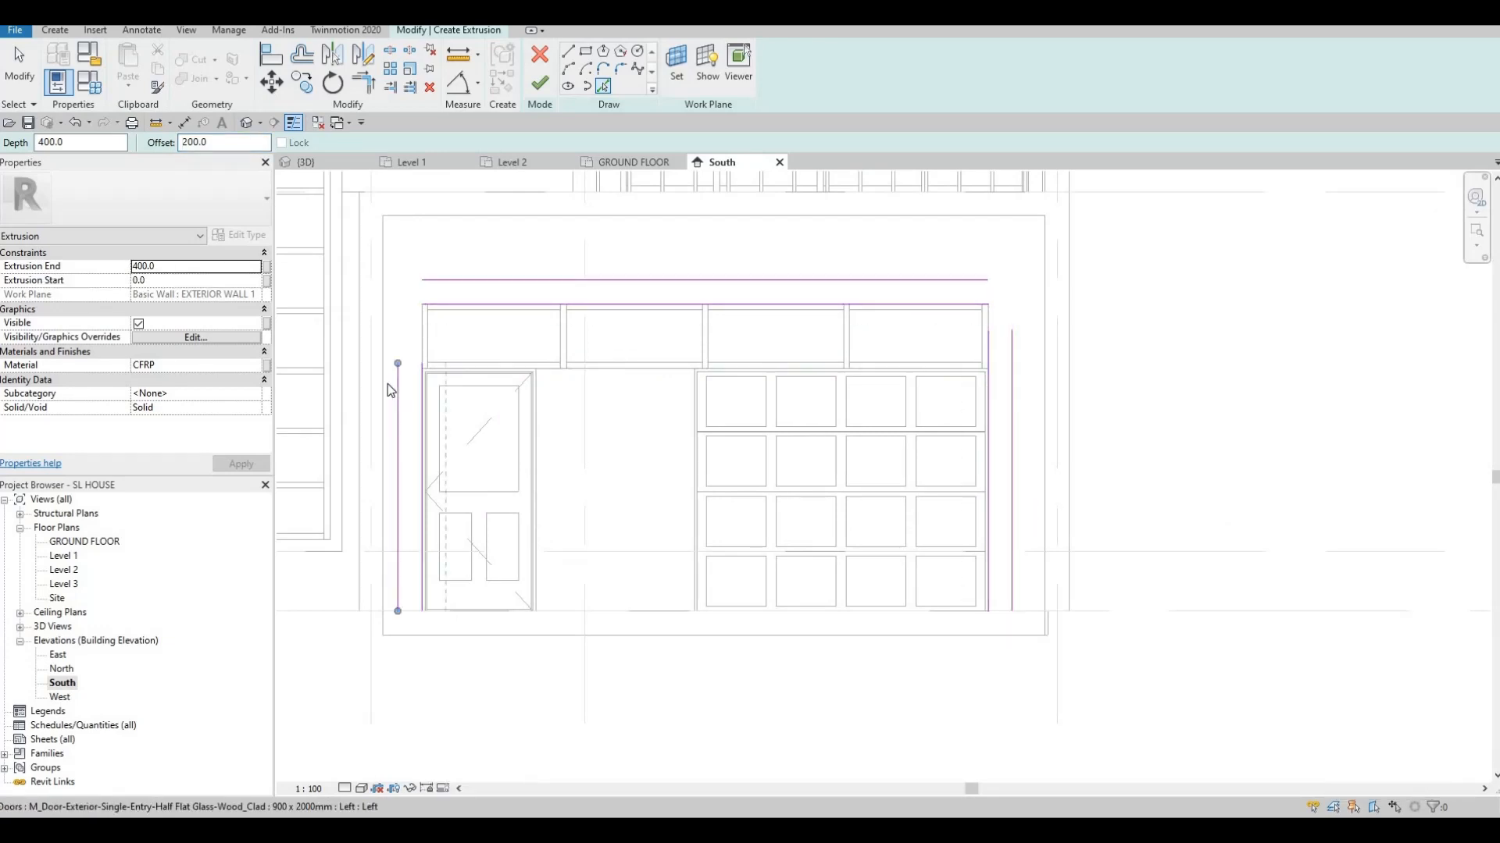
key(Escape)
key(Escape)
Trim/Extend the sketch lines to form closed corners around both doors
key(t)
key(r)
click(461, 306)
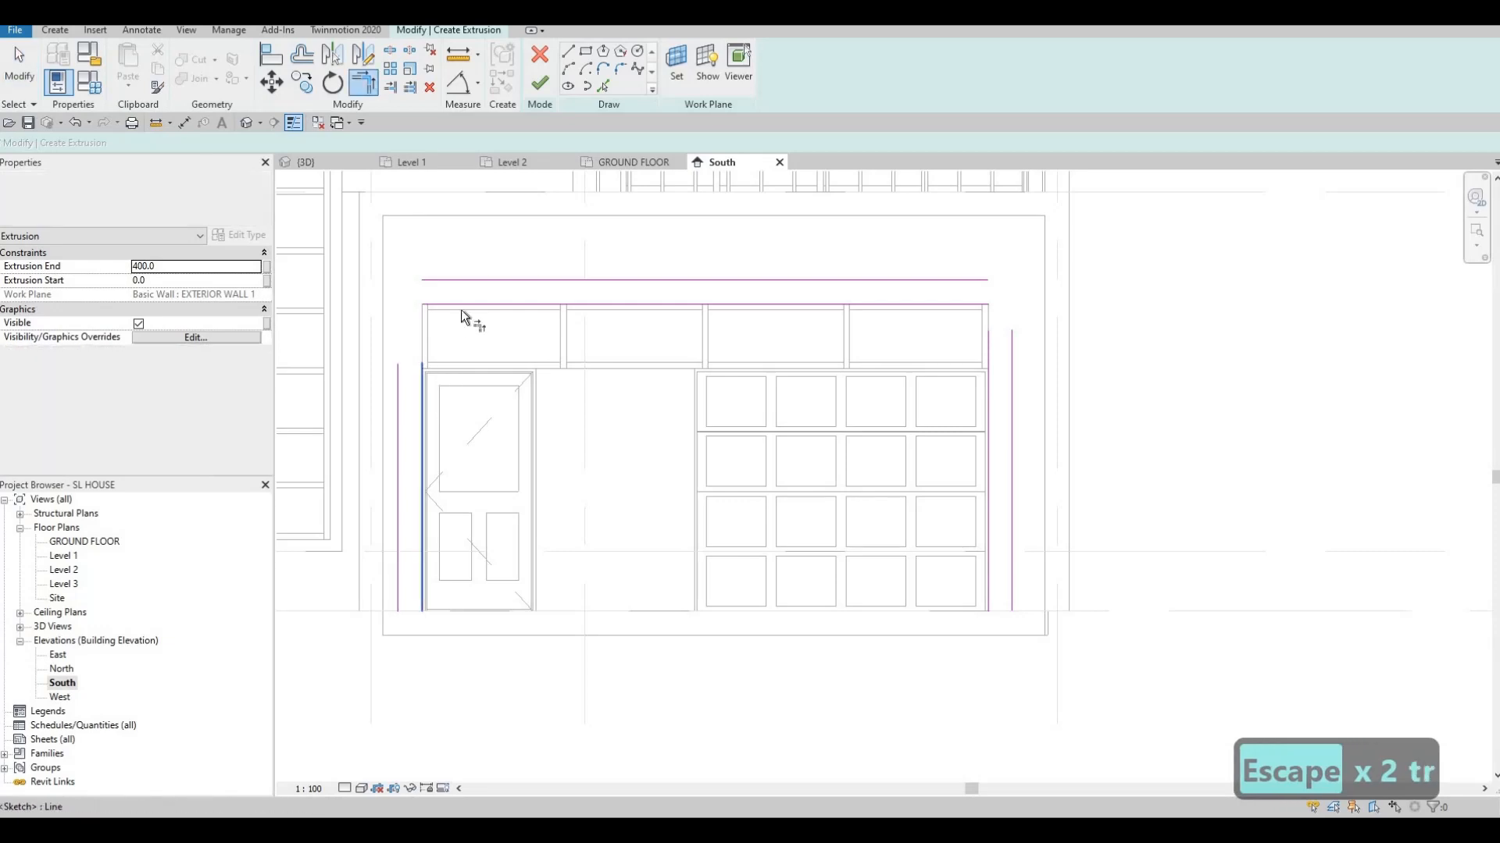
click(460, 303)
click(462, 278)
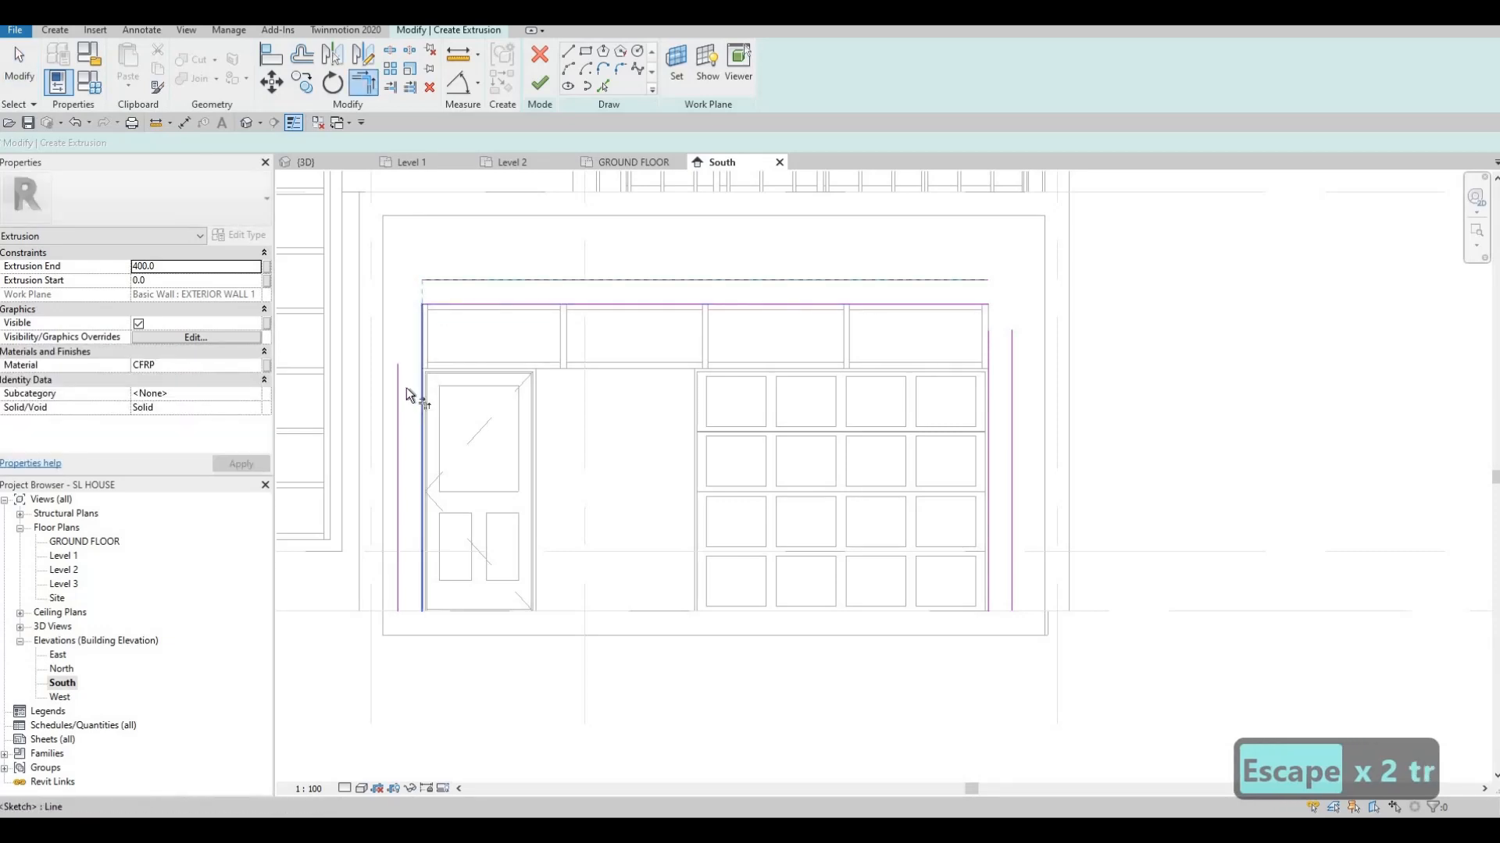
click(896, 297)
click(928, 281)
click(1011, 363)
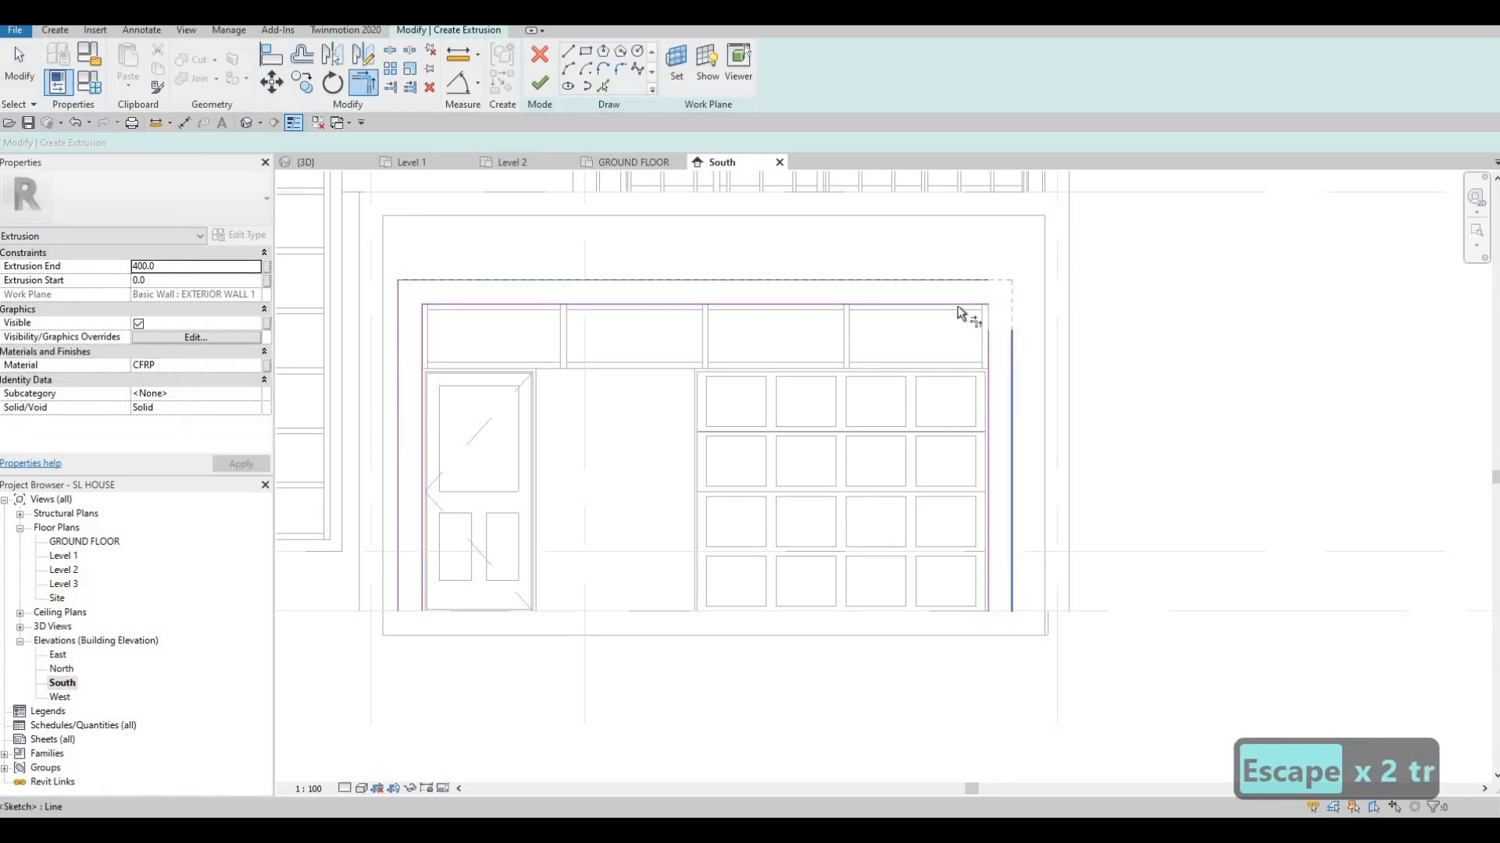
click(965, 304)
click(987, 373)
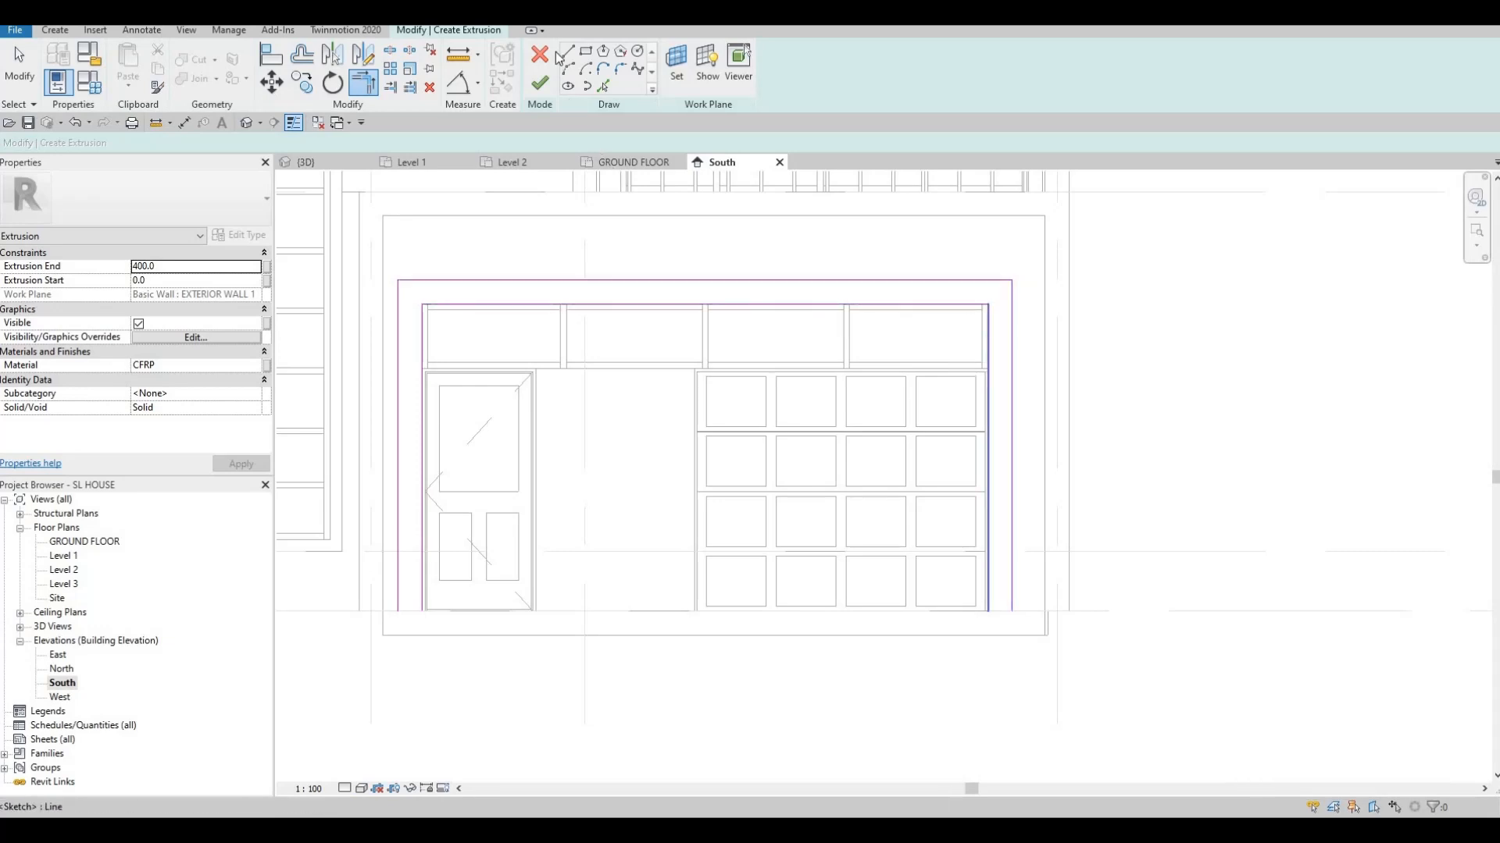
Draw a closing line across the bottom of the frame's right leg
key(l)
key(i)
scroll(382, 570, up, 3)
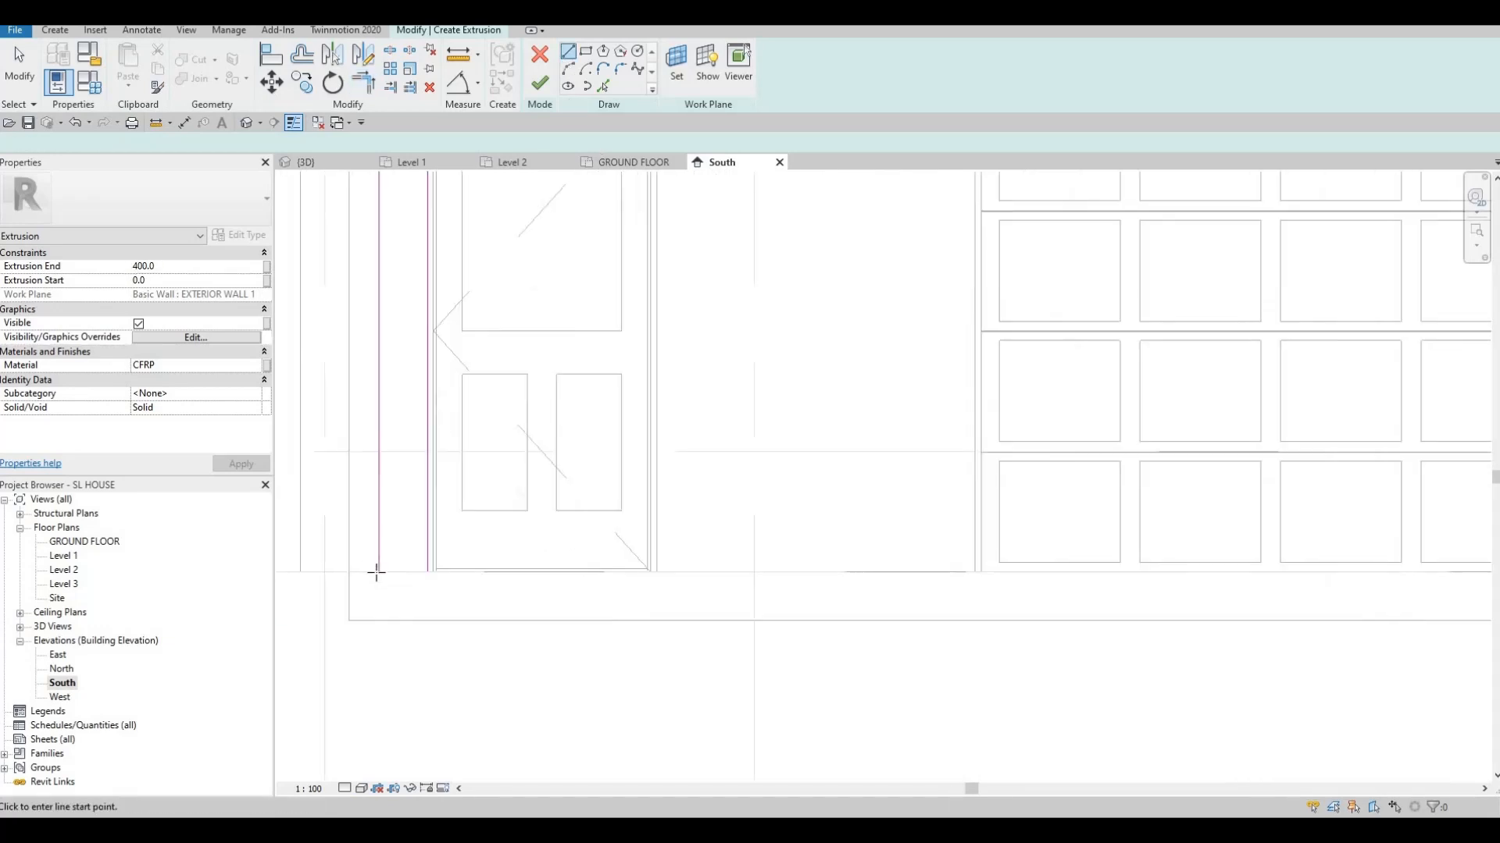
click(426, 566)
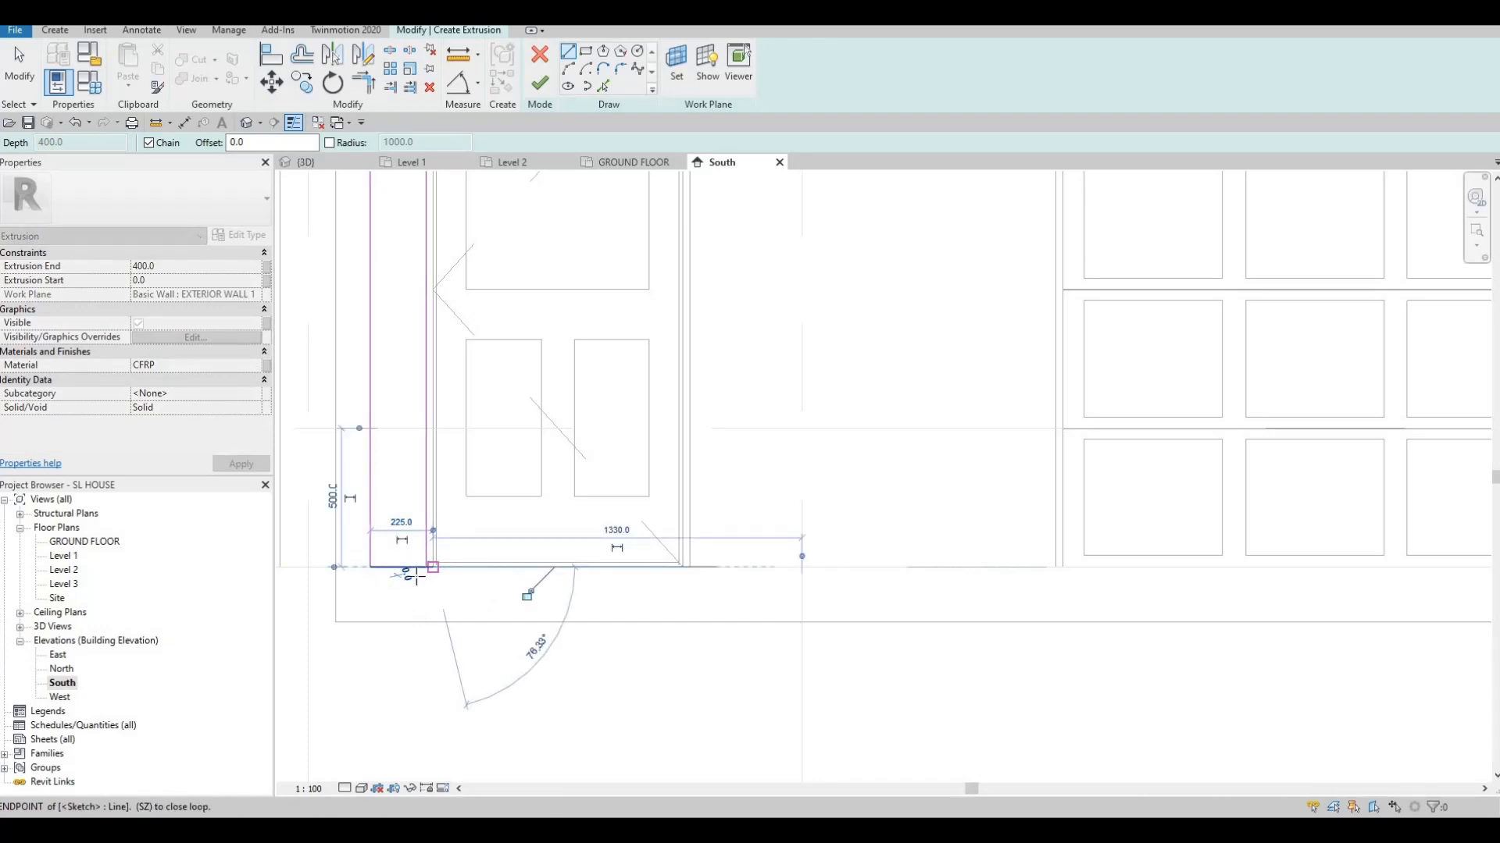
key(Escape)
key(Escape)
scroll(422, 578, up, 2)
key(t)
key(r)
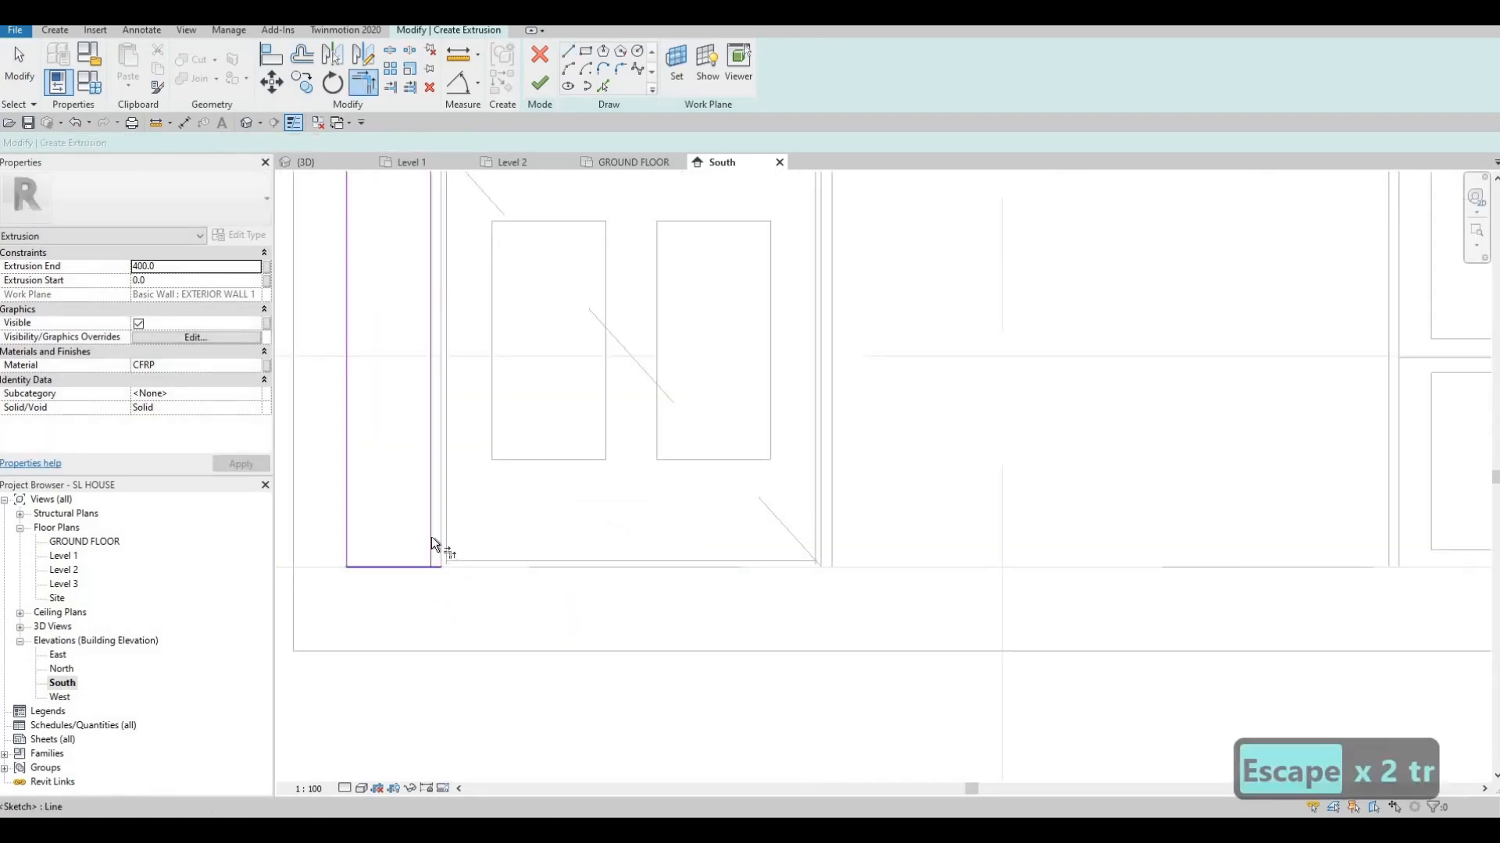
key(Escape)
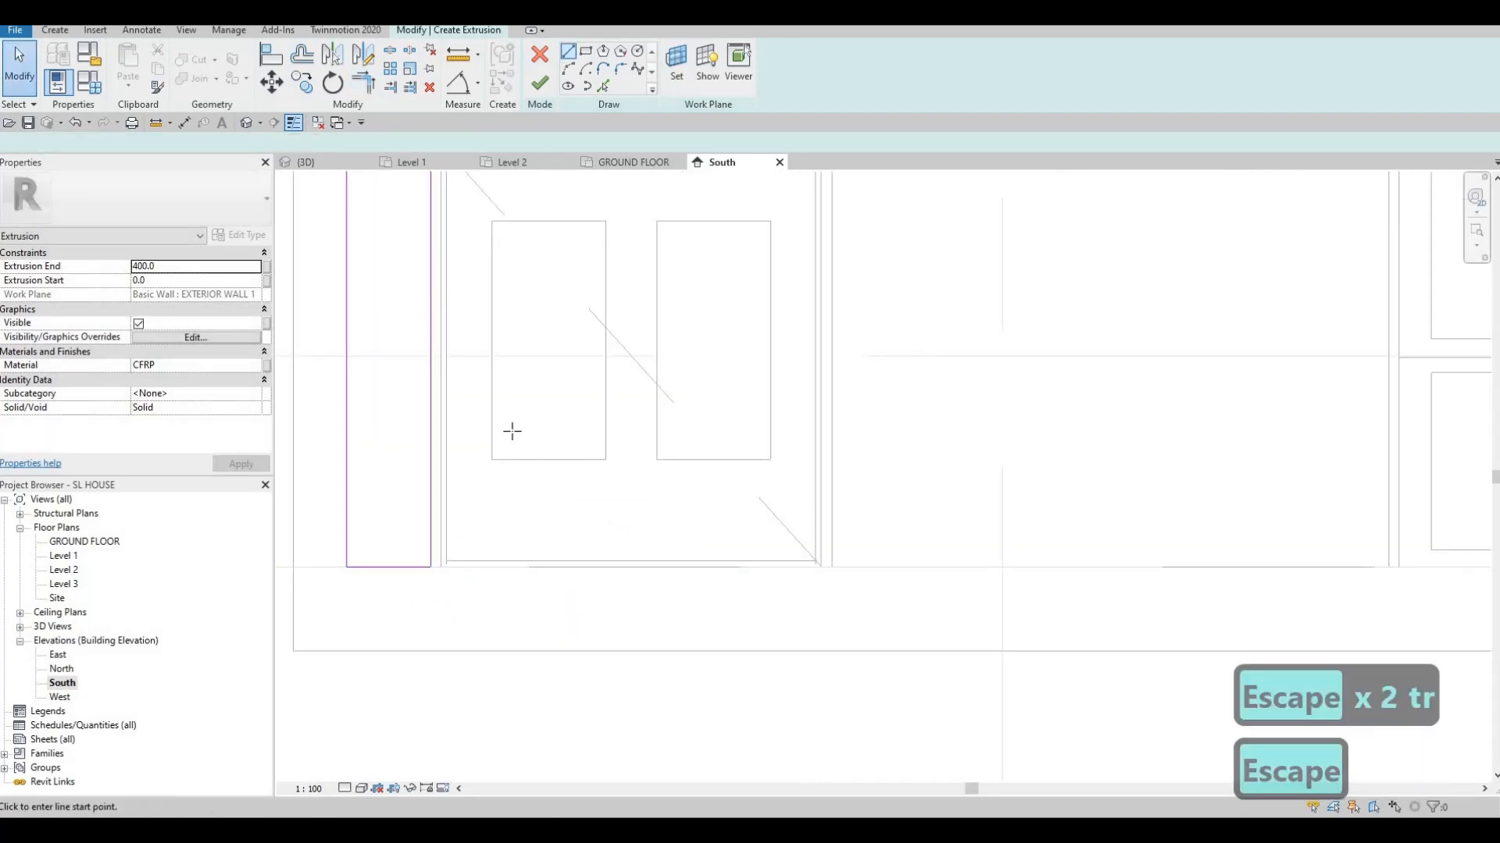
scroll(820, 453, down, 4)
middle_drag(820, 453, 313, 351)
scroll(767, 406, up, 3)
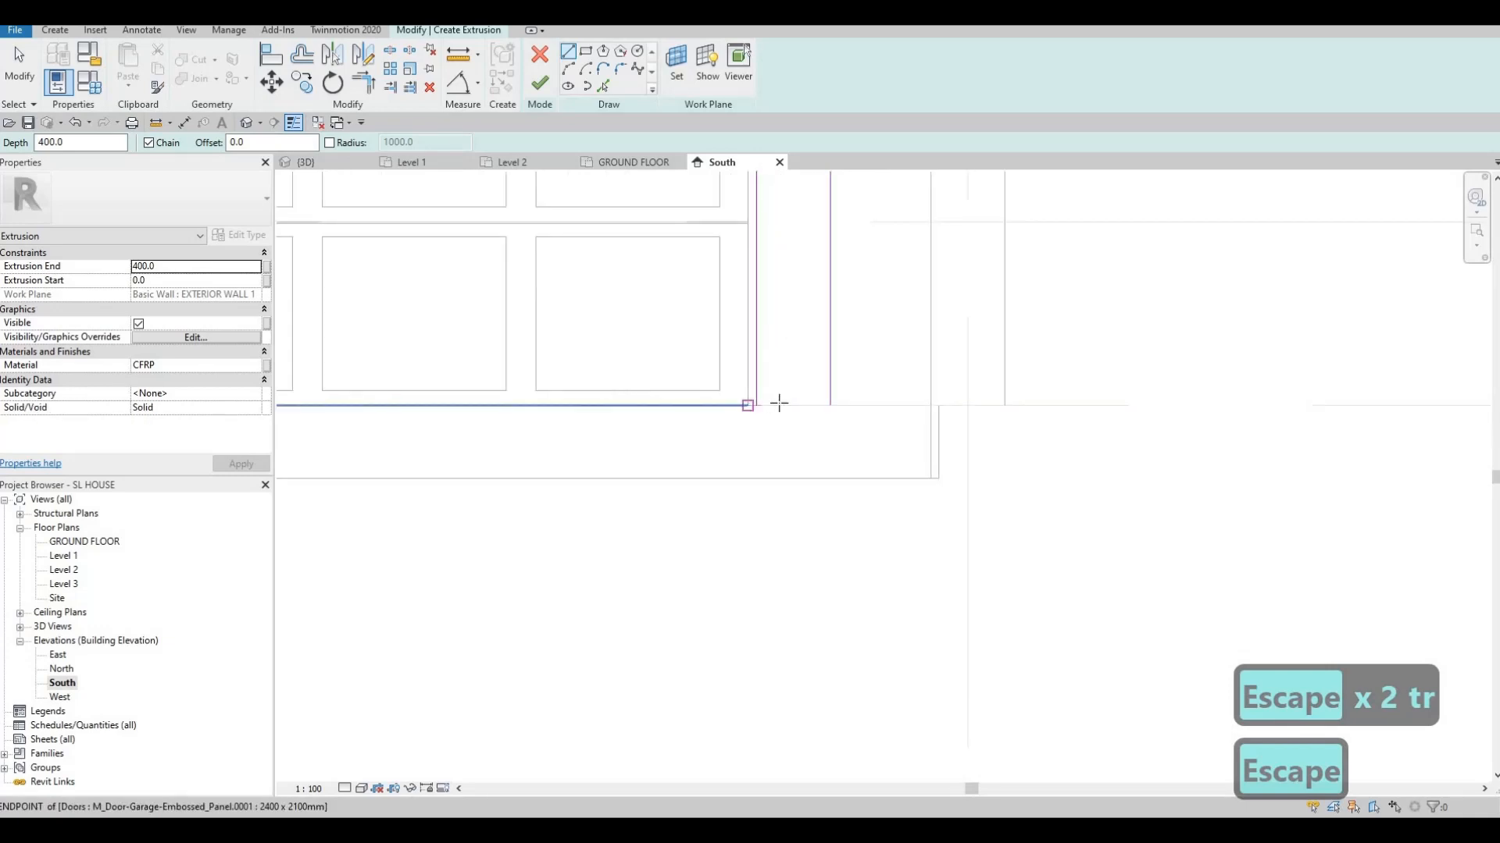
click(769, 405)
click(828, 406)
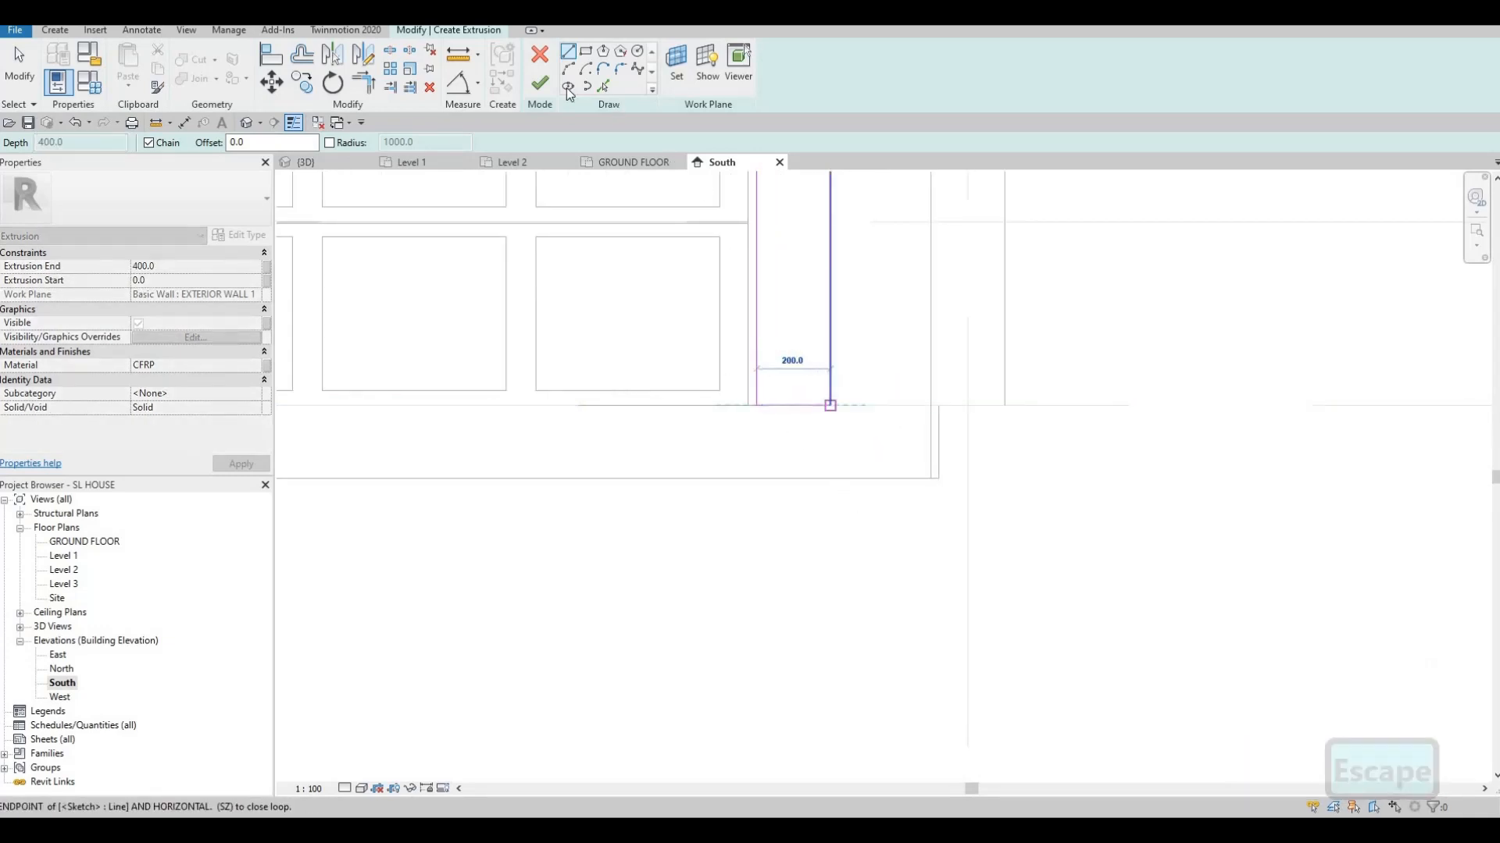
key(Escape)
key(Escape)
Finish the extrusion sketch and the in-place CFRP frame model
click(540, 84)
scroll(797, 379, down, 2)
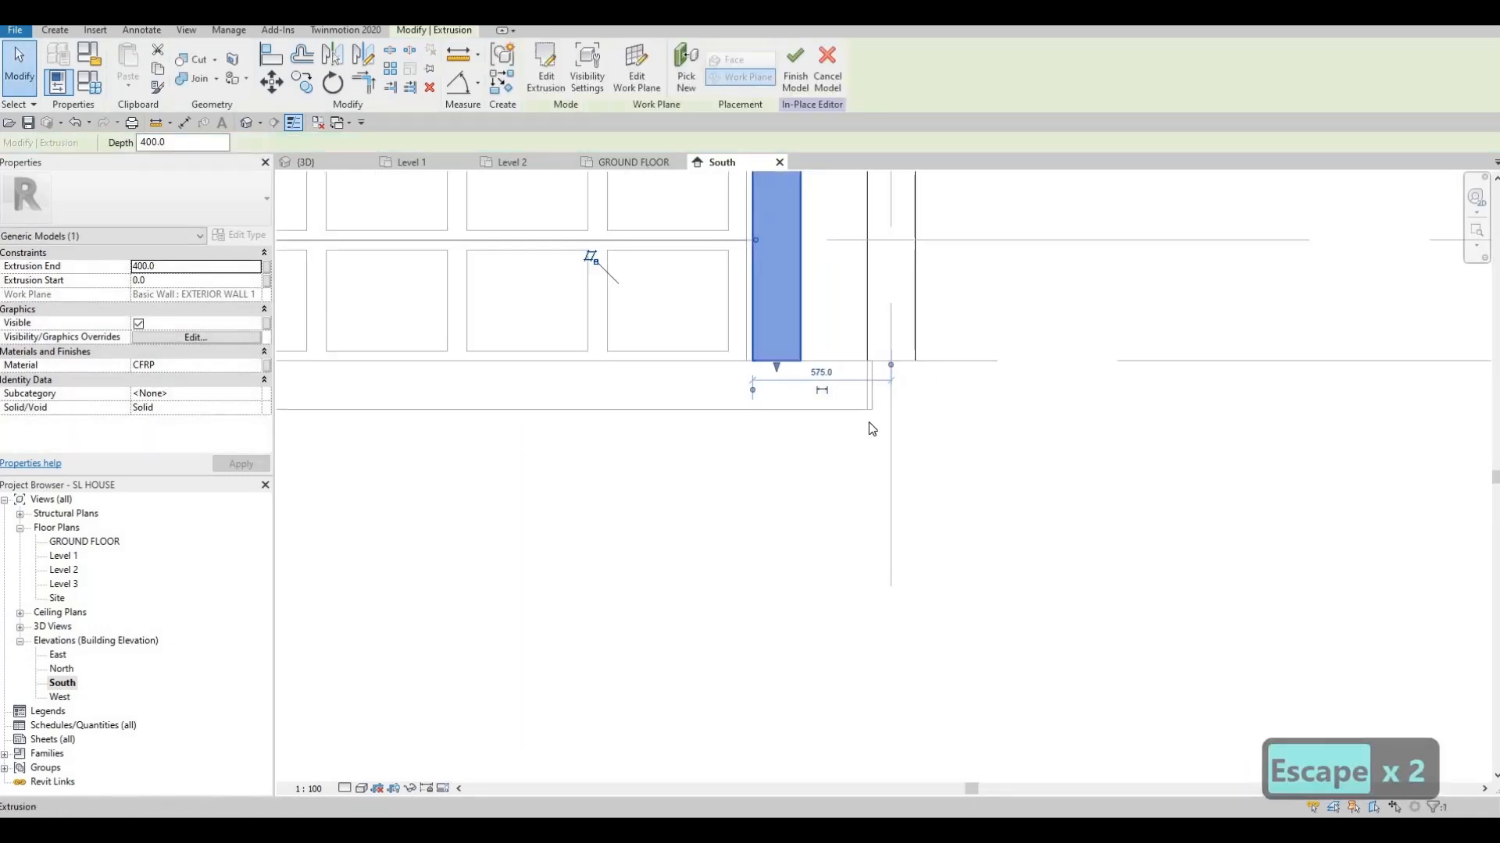
scroll(872, 428, down, 4)
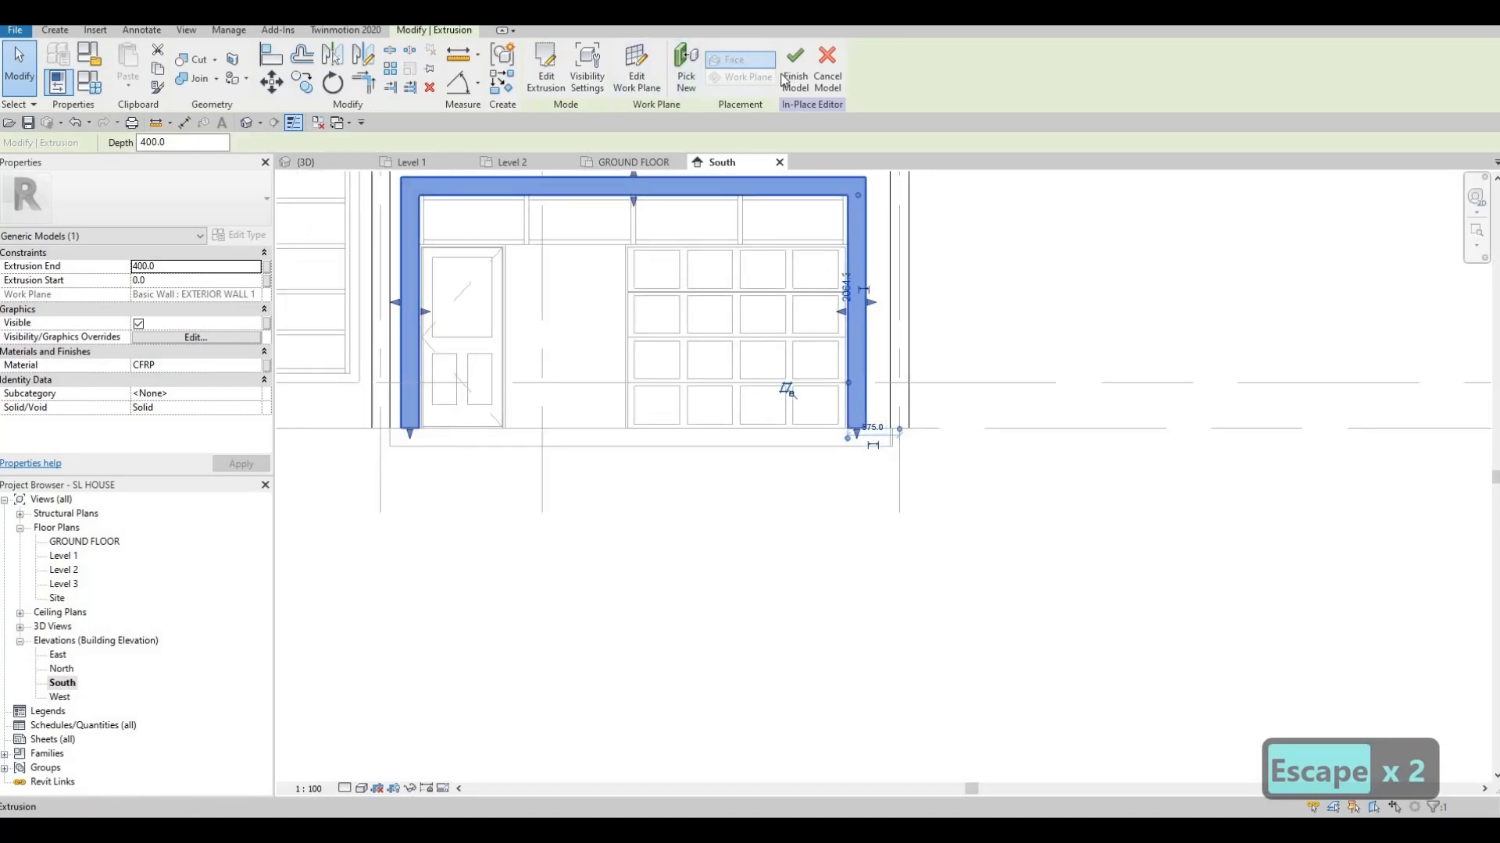
click(306, 159)
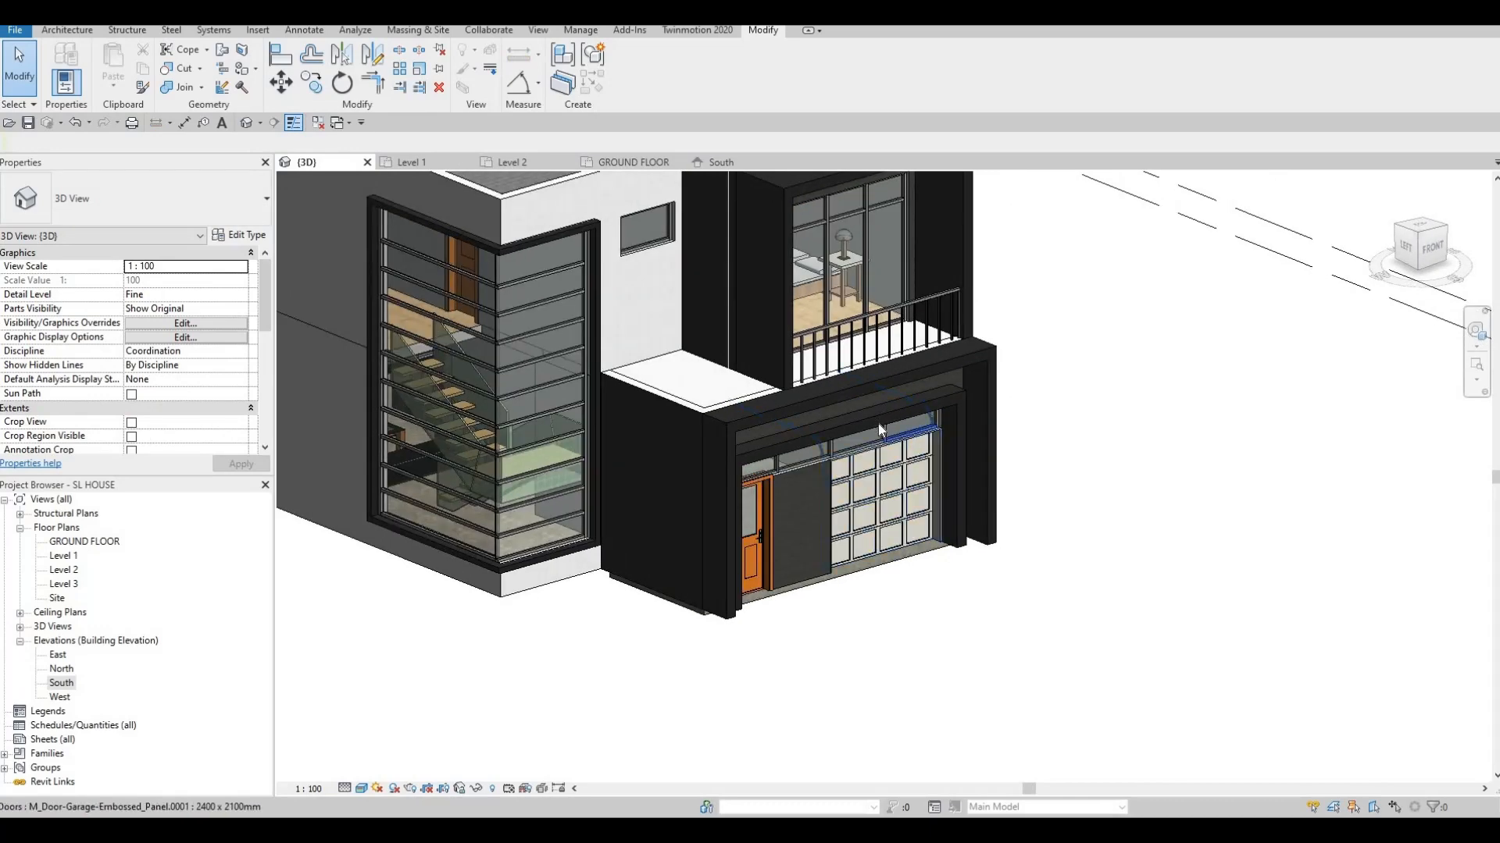
Orbit and zoom the 3D view to inspect the CFRP frames around the corner window and garage
shift+middle_drag(955, 432, 950, 515)
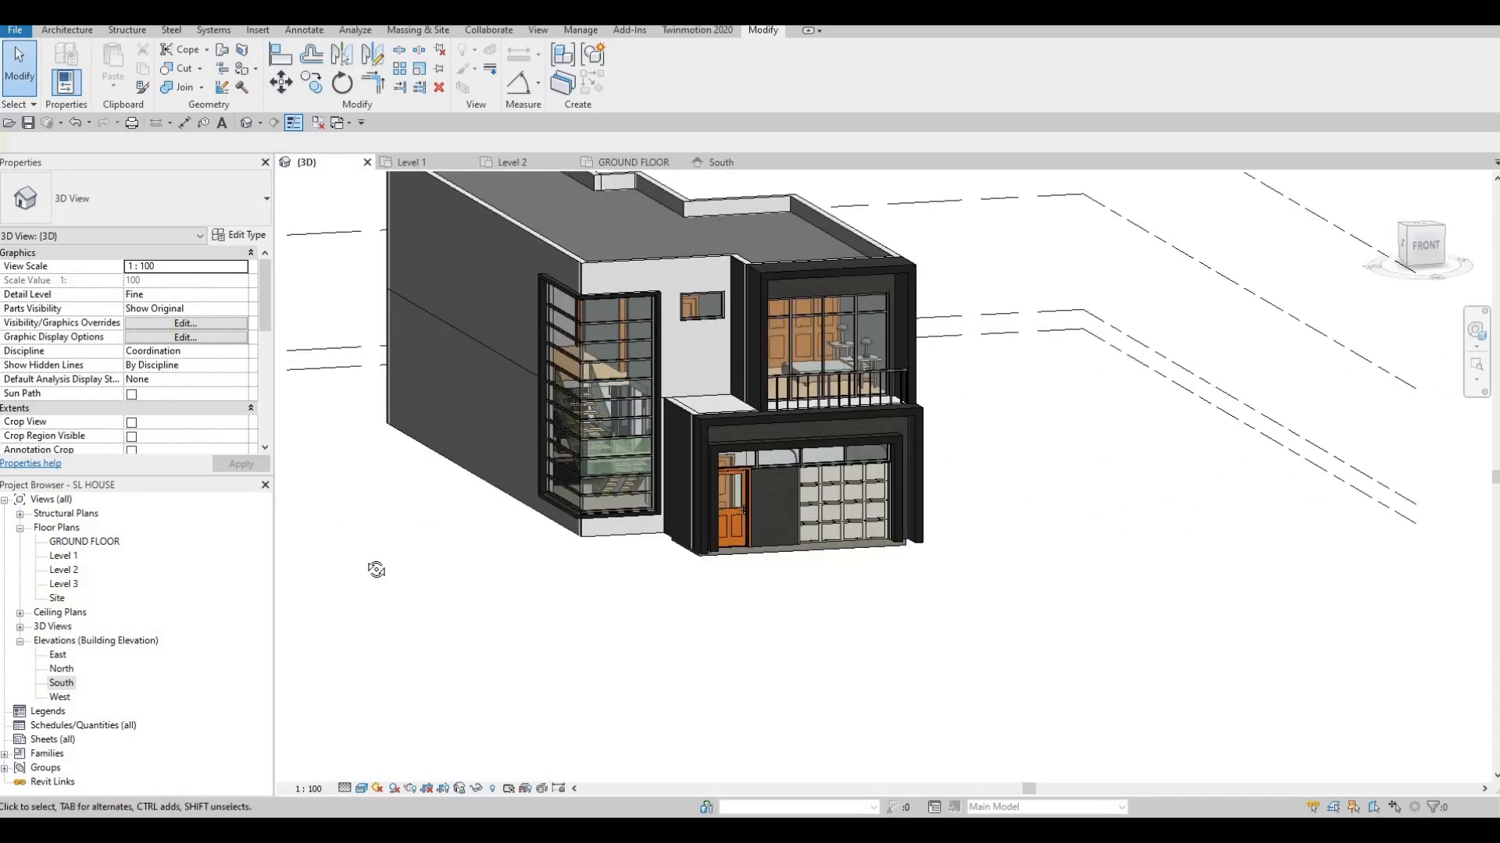
shift+middle_drag(376, 569, 896, 409)
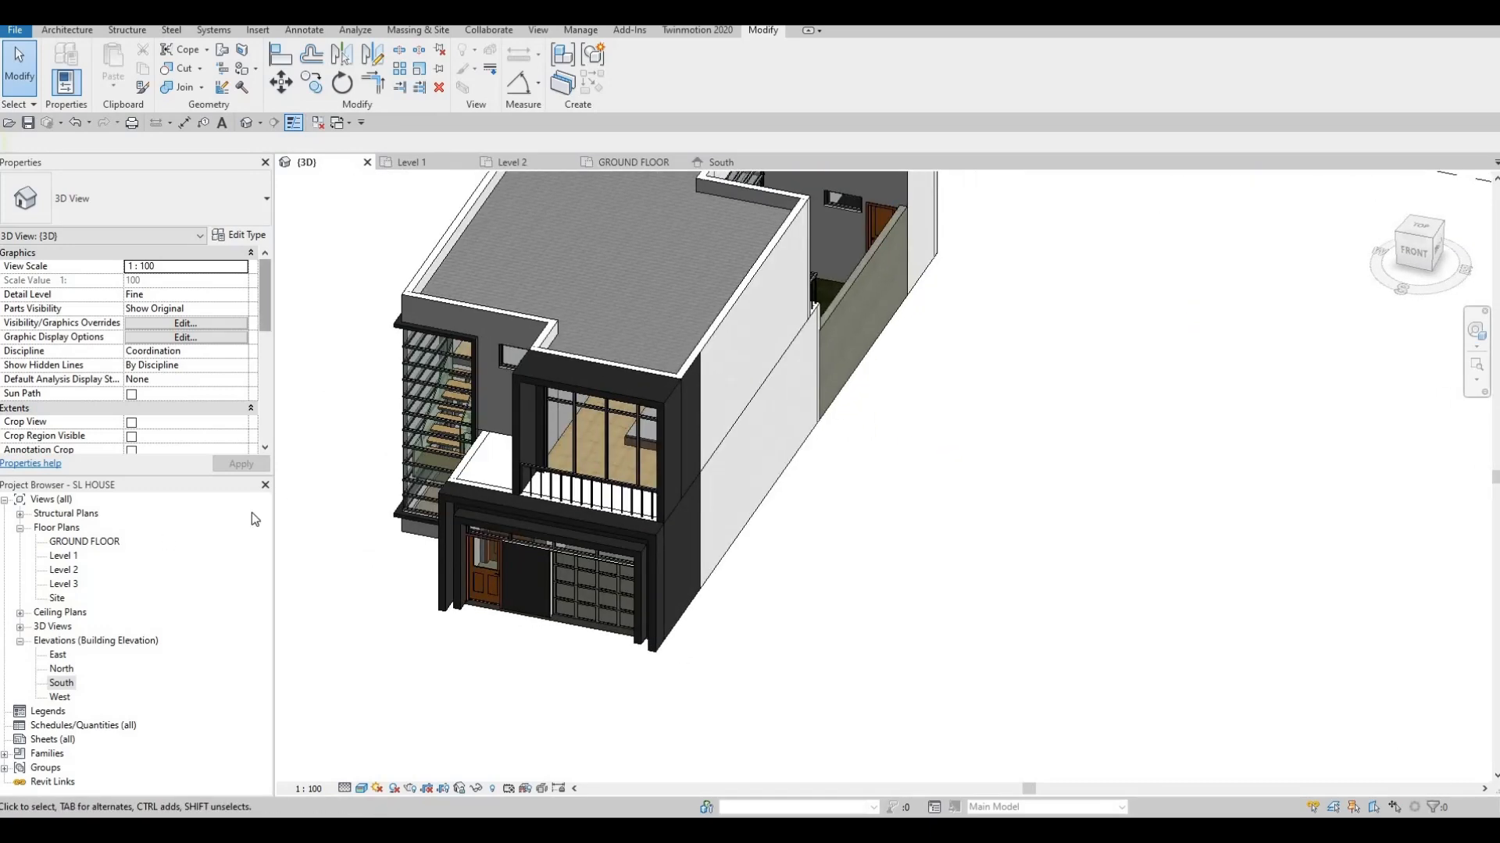
shift+middle_drag(478, 407, 785, 392)
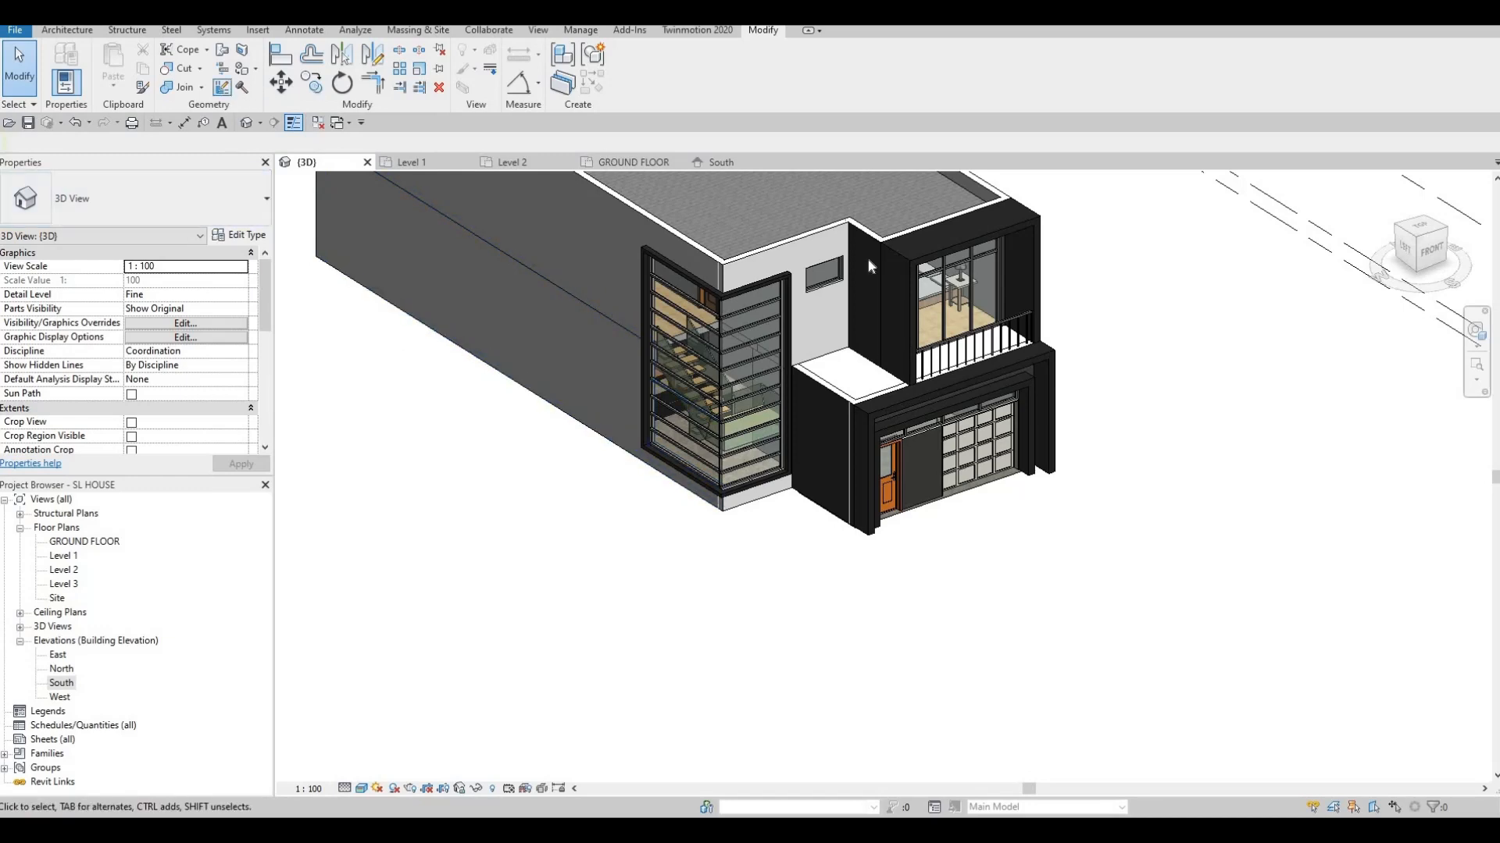
scroll(776, 286, up, 3)
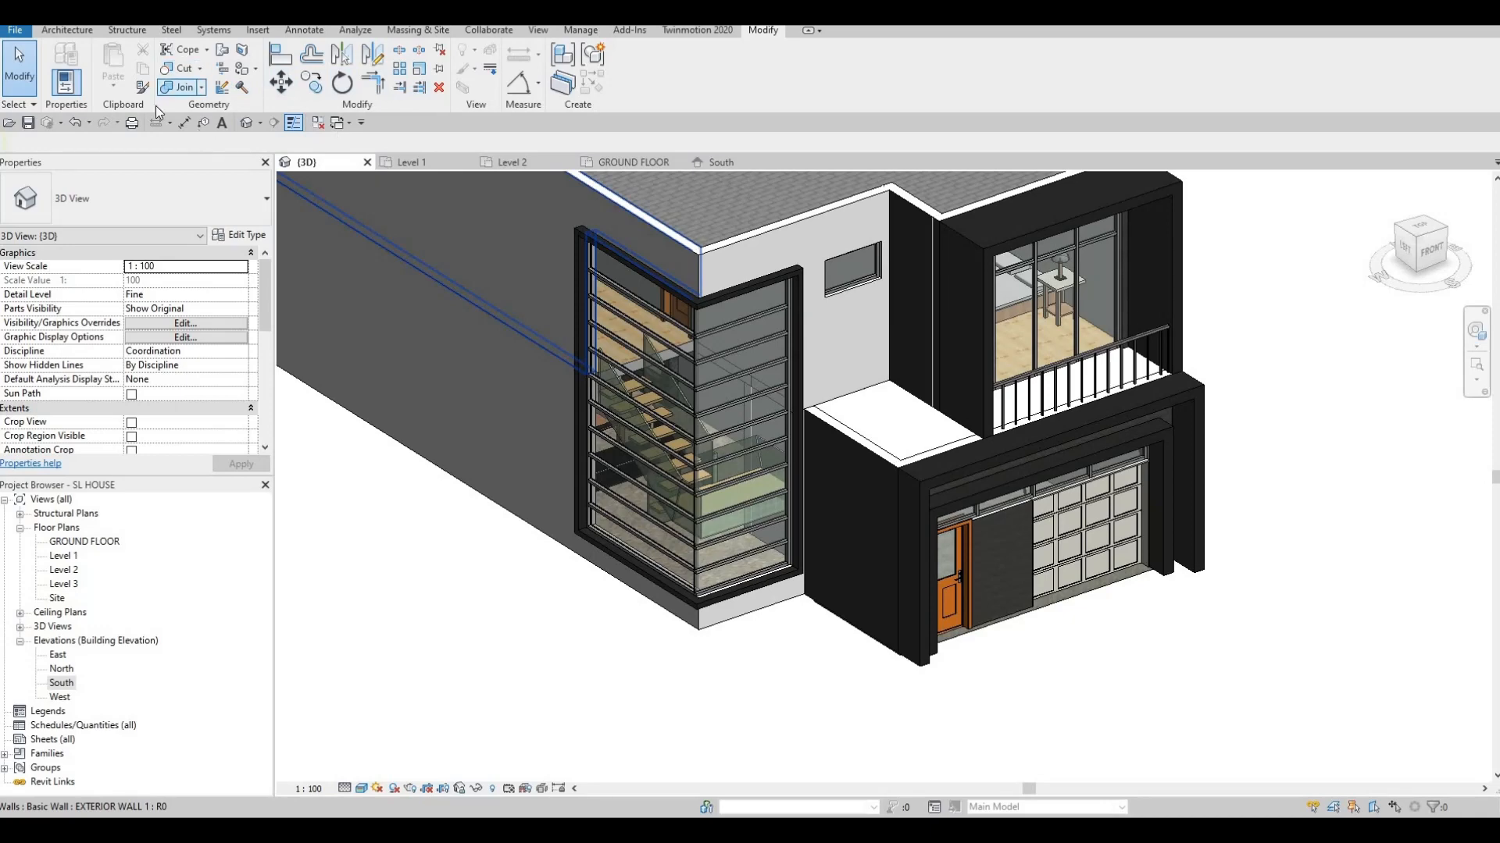
Create in-place component Generic Models 12 and start a sweep using Pick Path
click(68, 32)
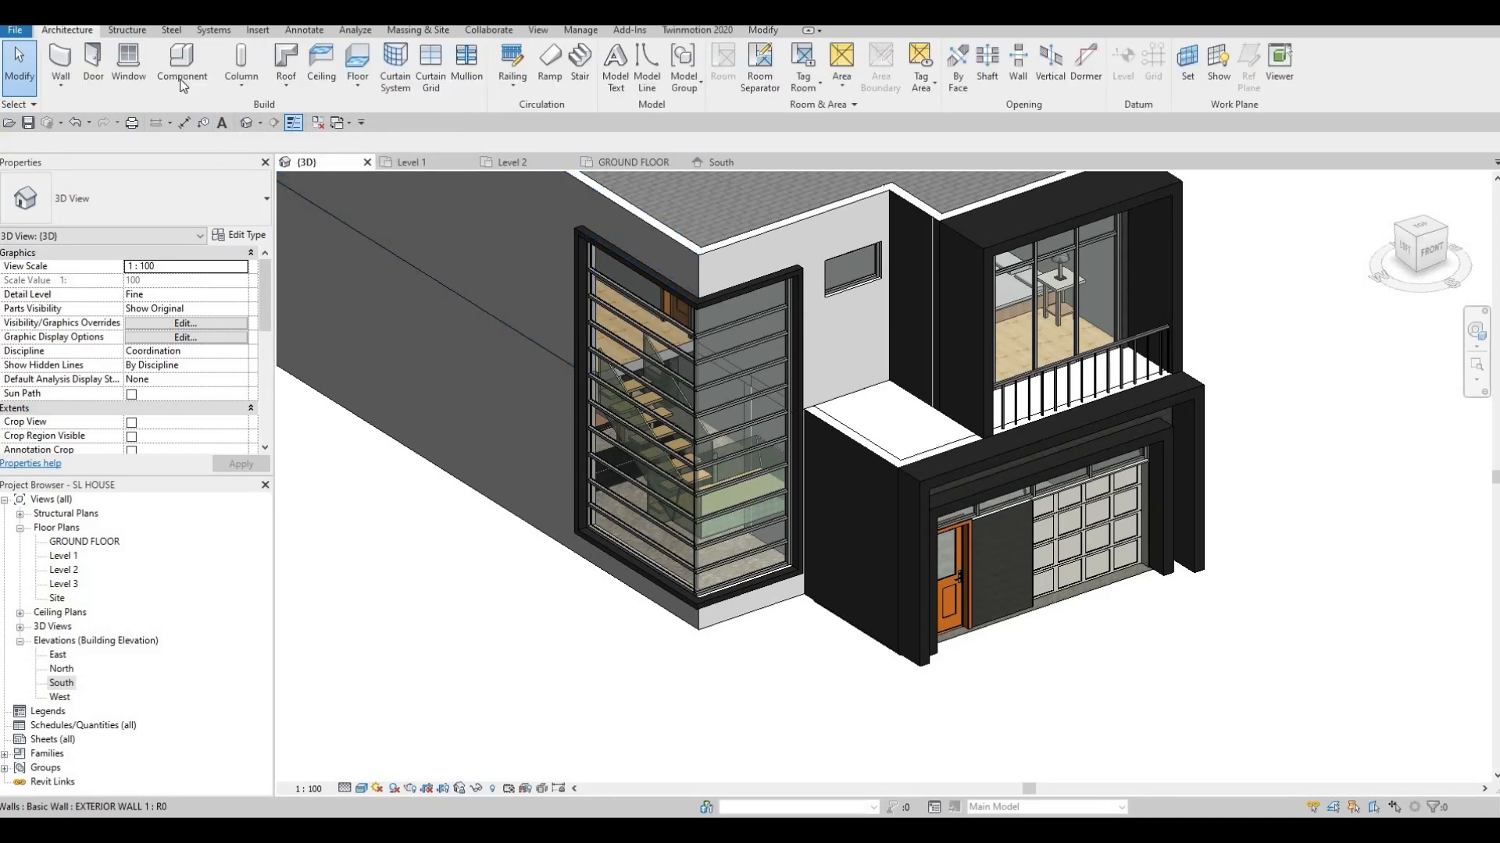
click(182, 83)
click(199, 143)
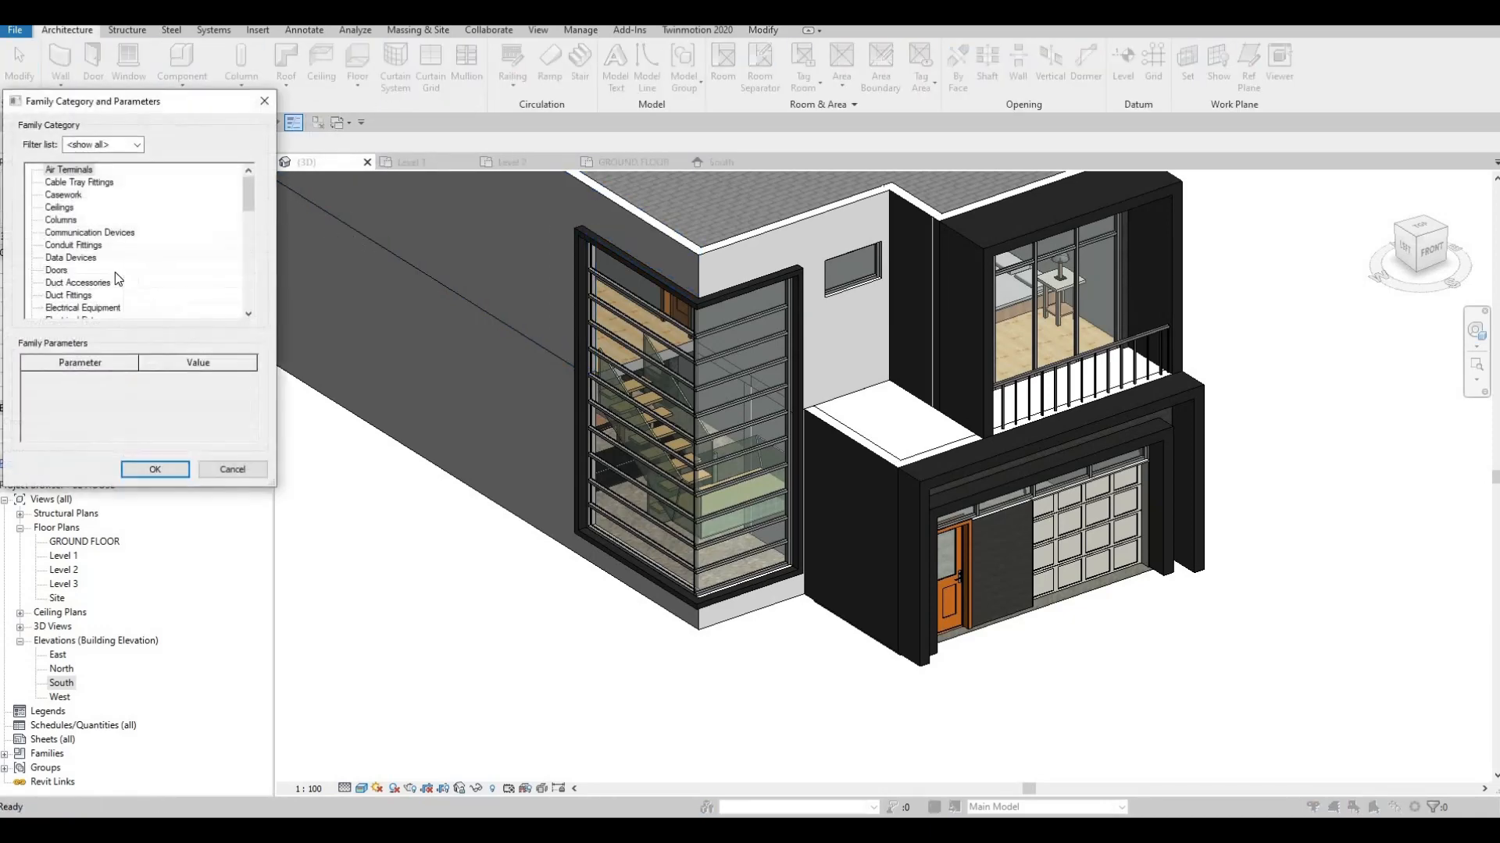
scroll(86, 288, down, 3)
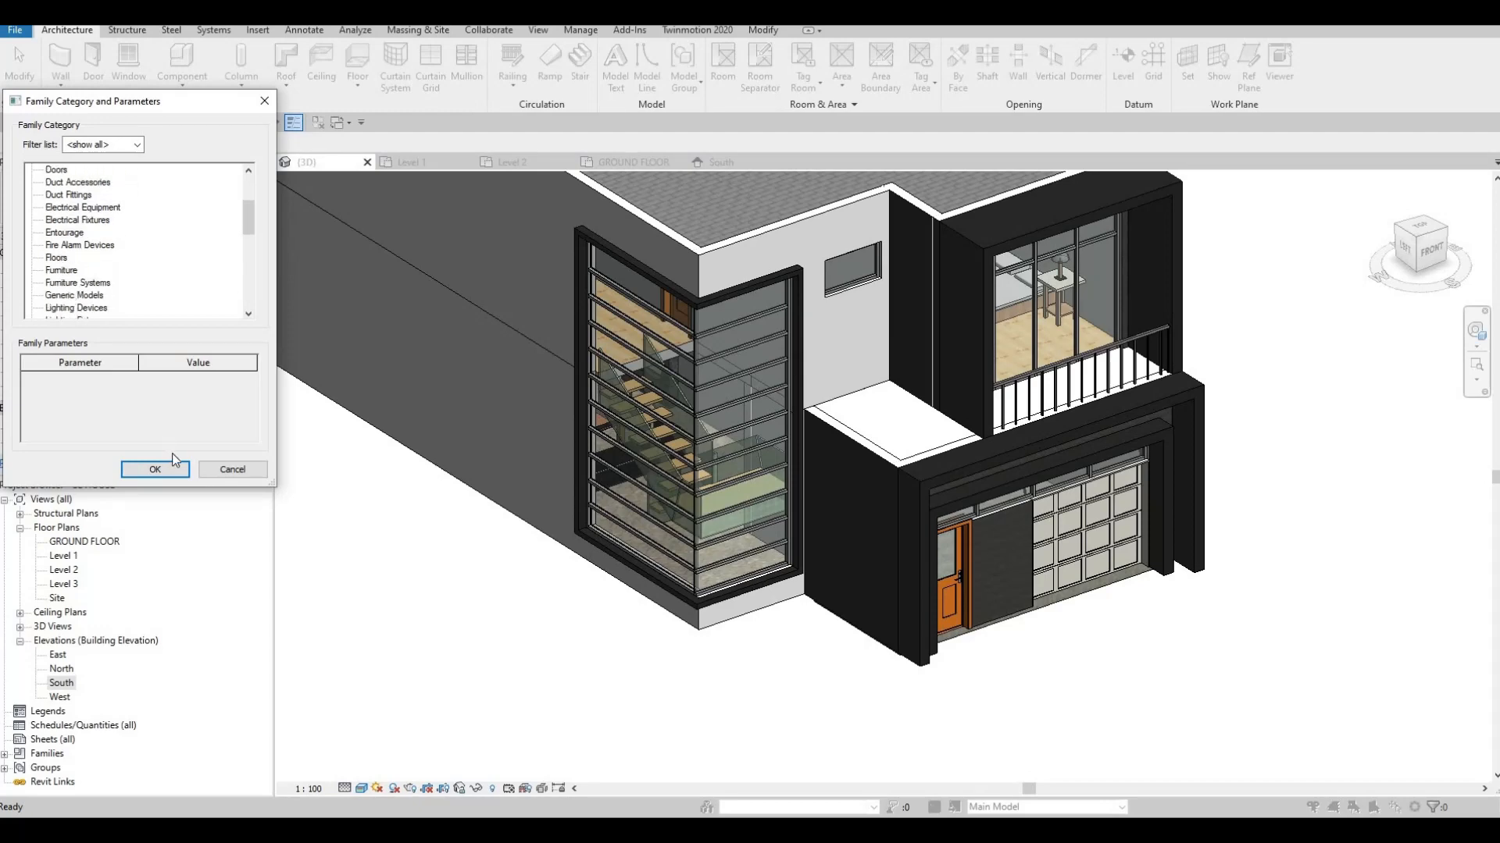
click(155, 470)
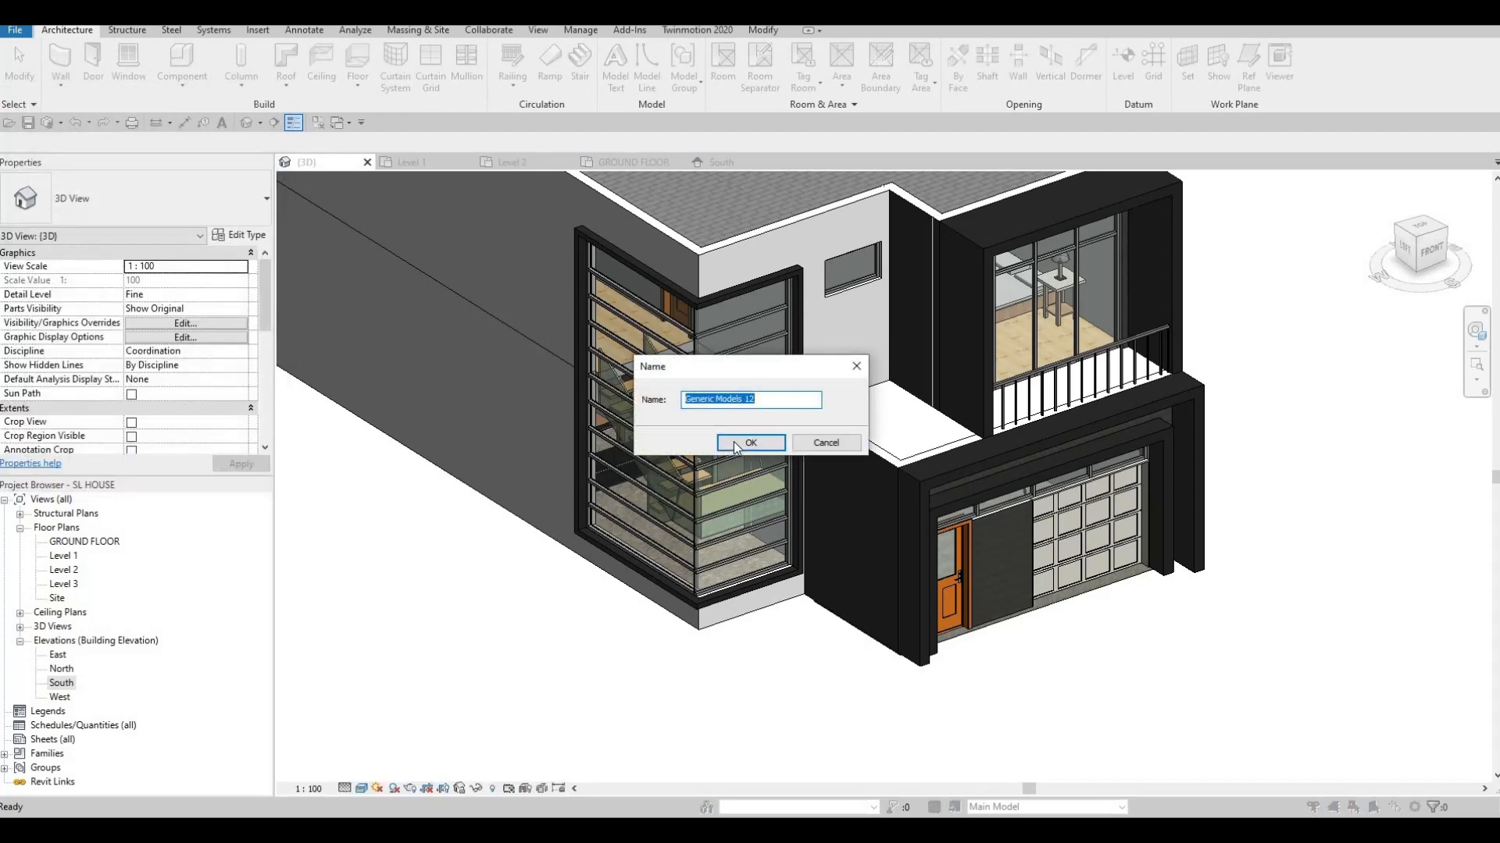
key(Return)
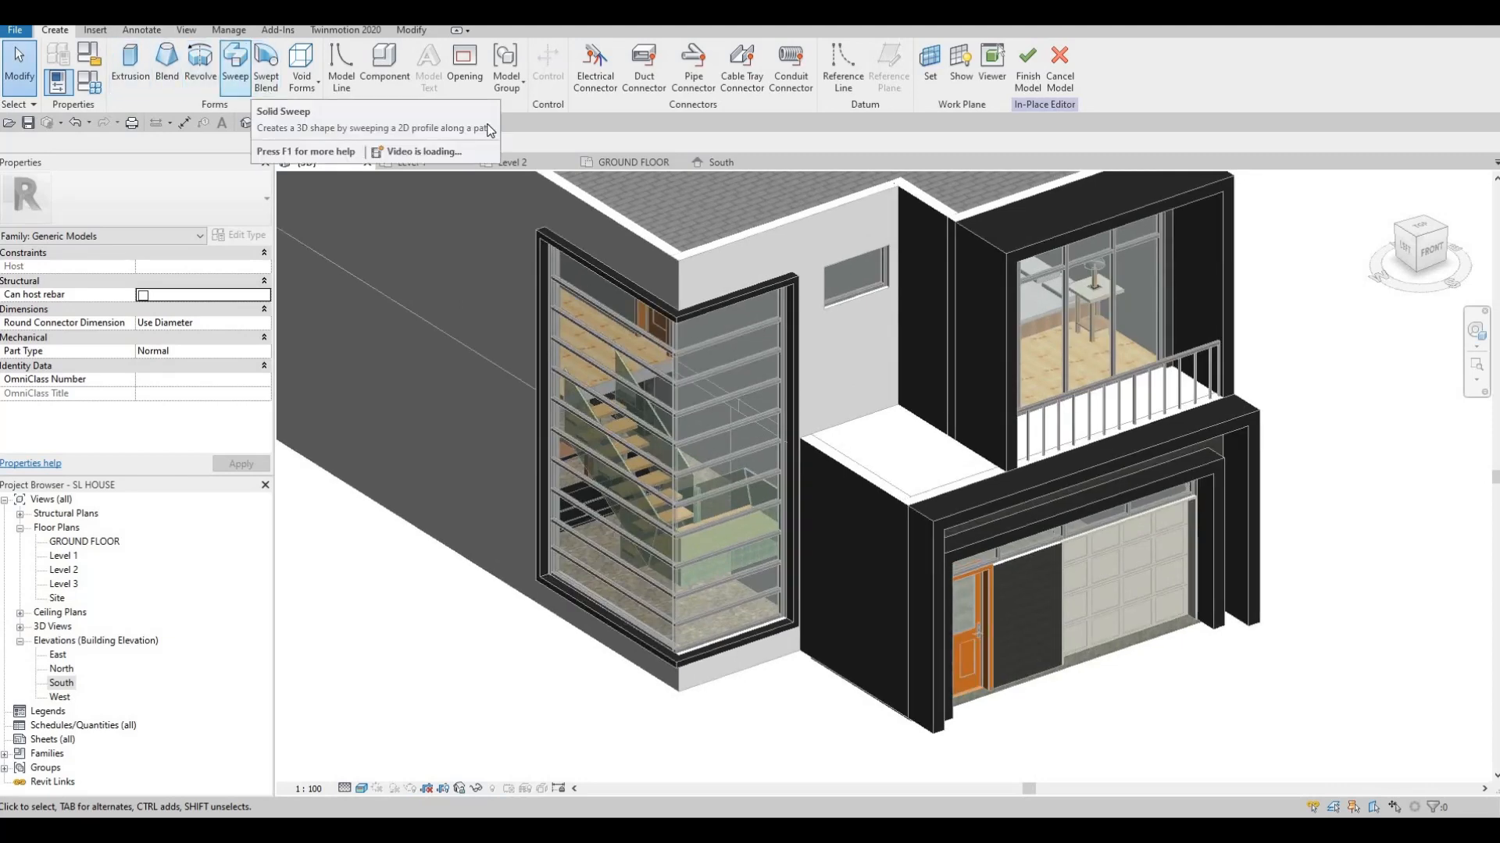
click(234, 66)
click(716, 85)
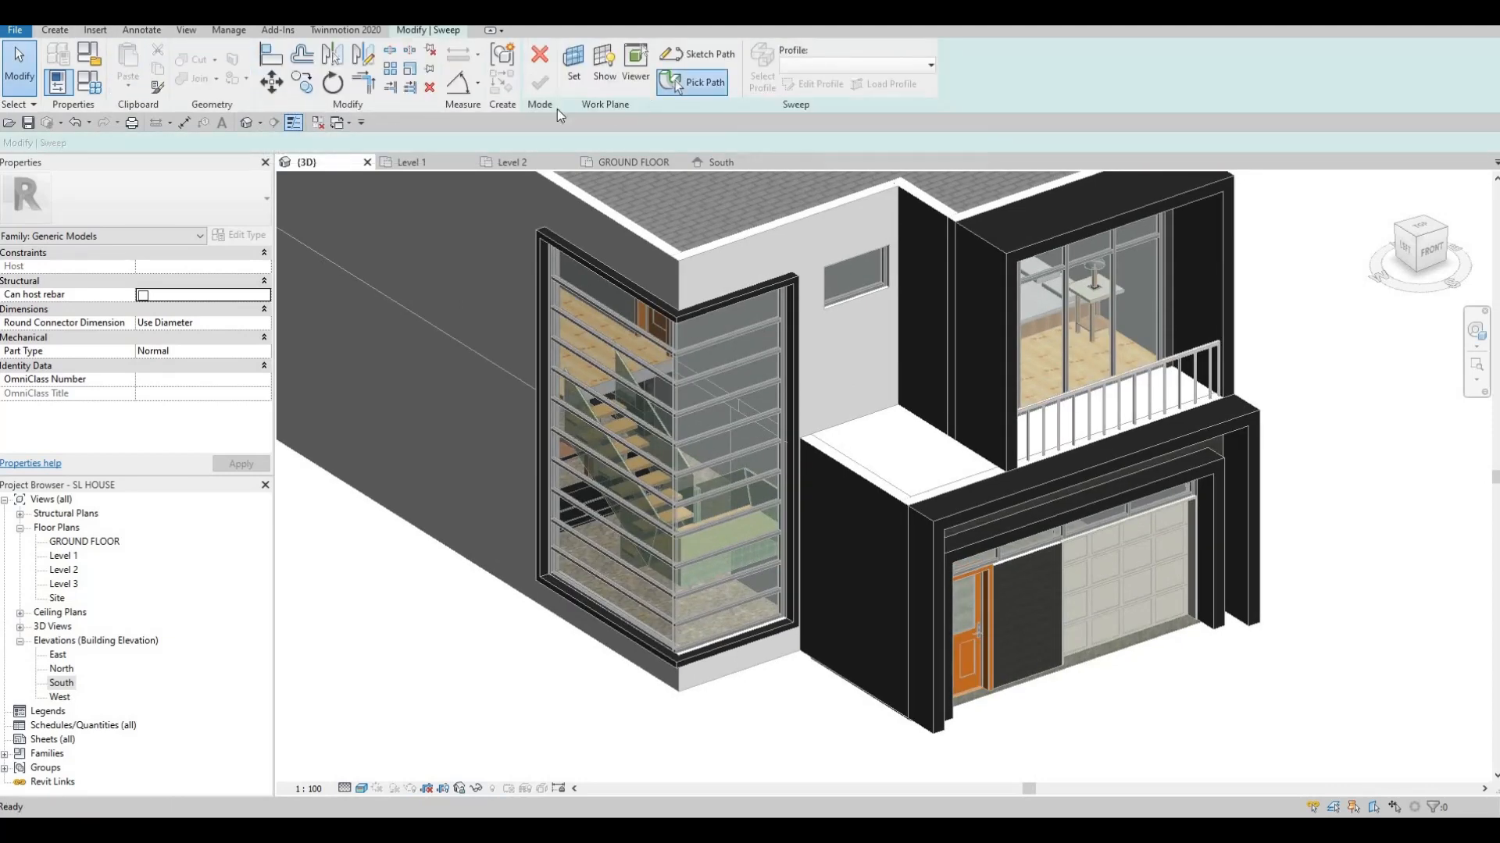
Pick the corner window frame's roof edge as the sweep path
scroll(574, 181, up, 1)
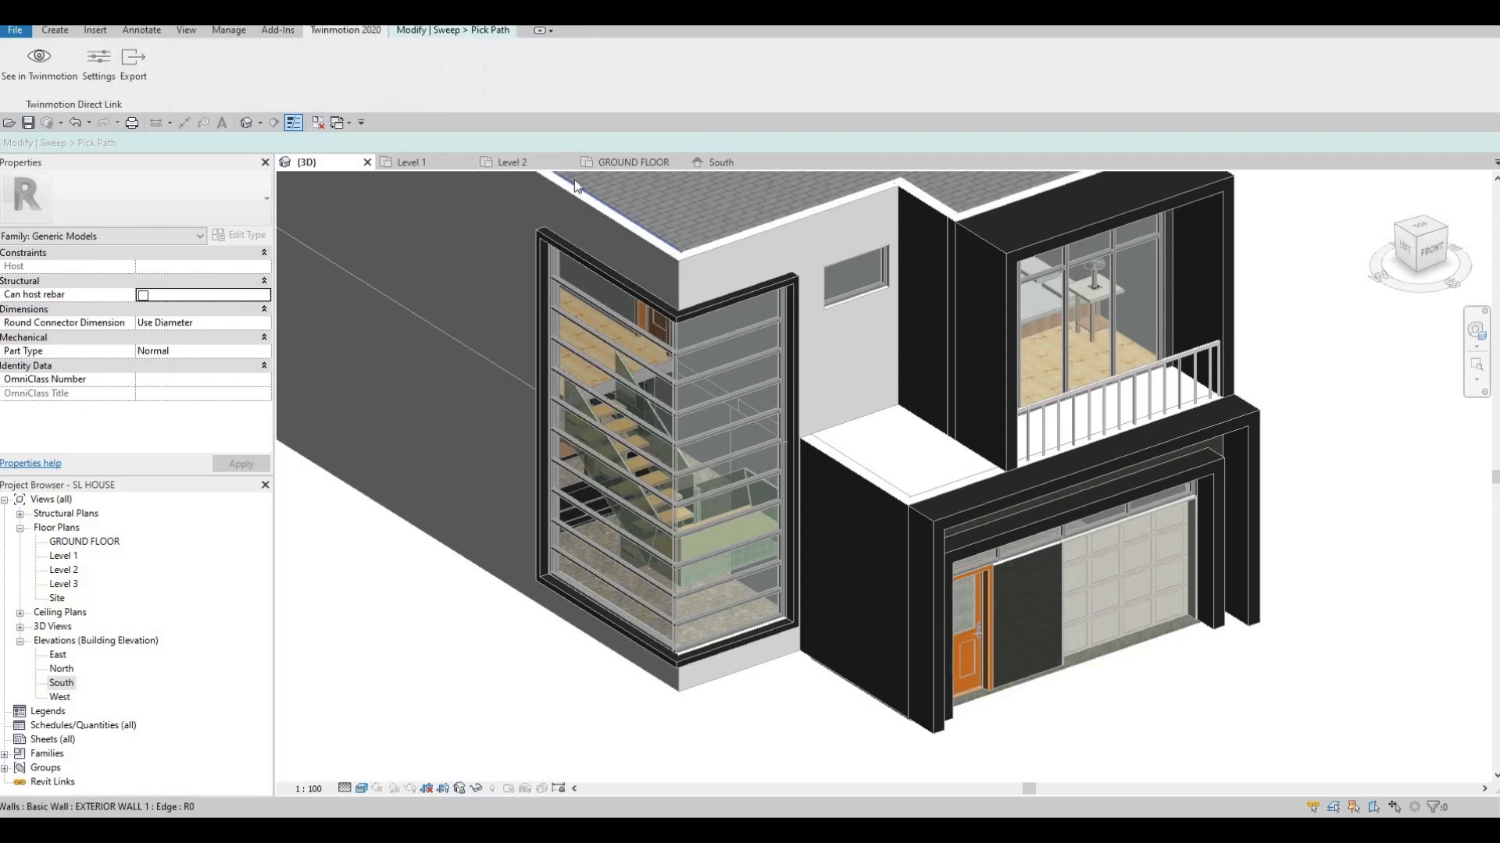
click(448, 34)
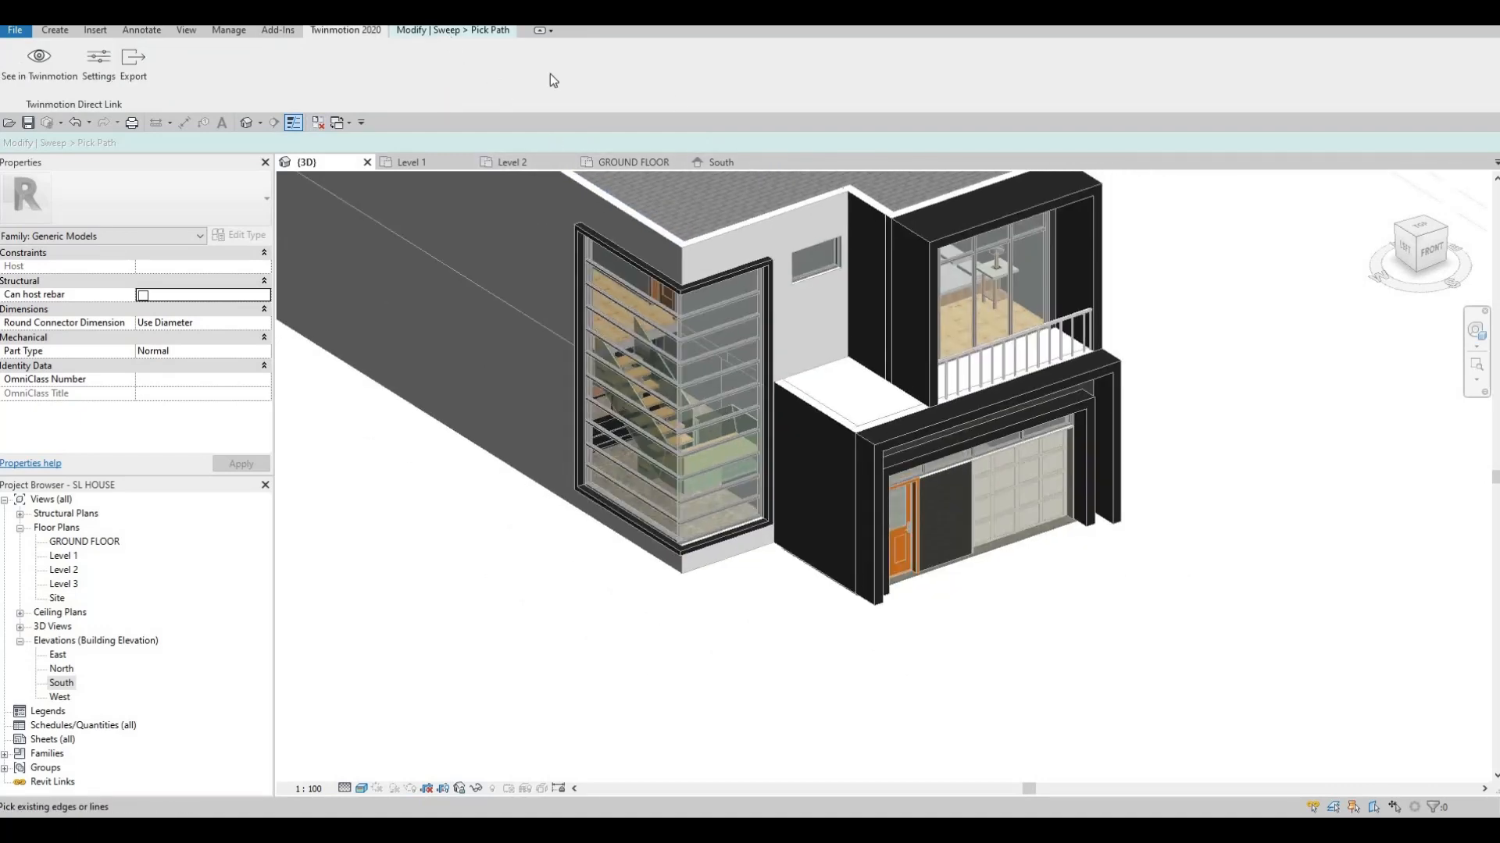
scroll(434, 74, up, 2)
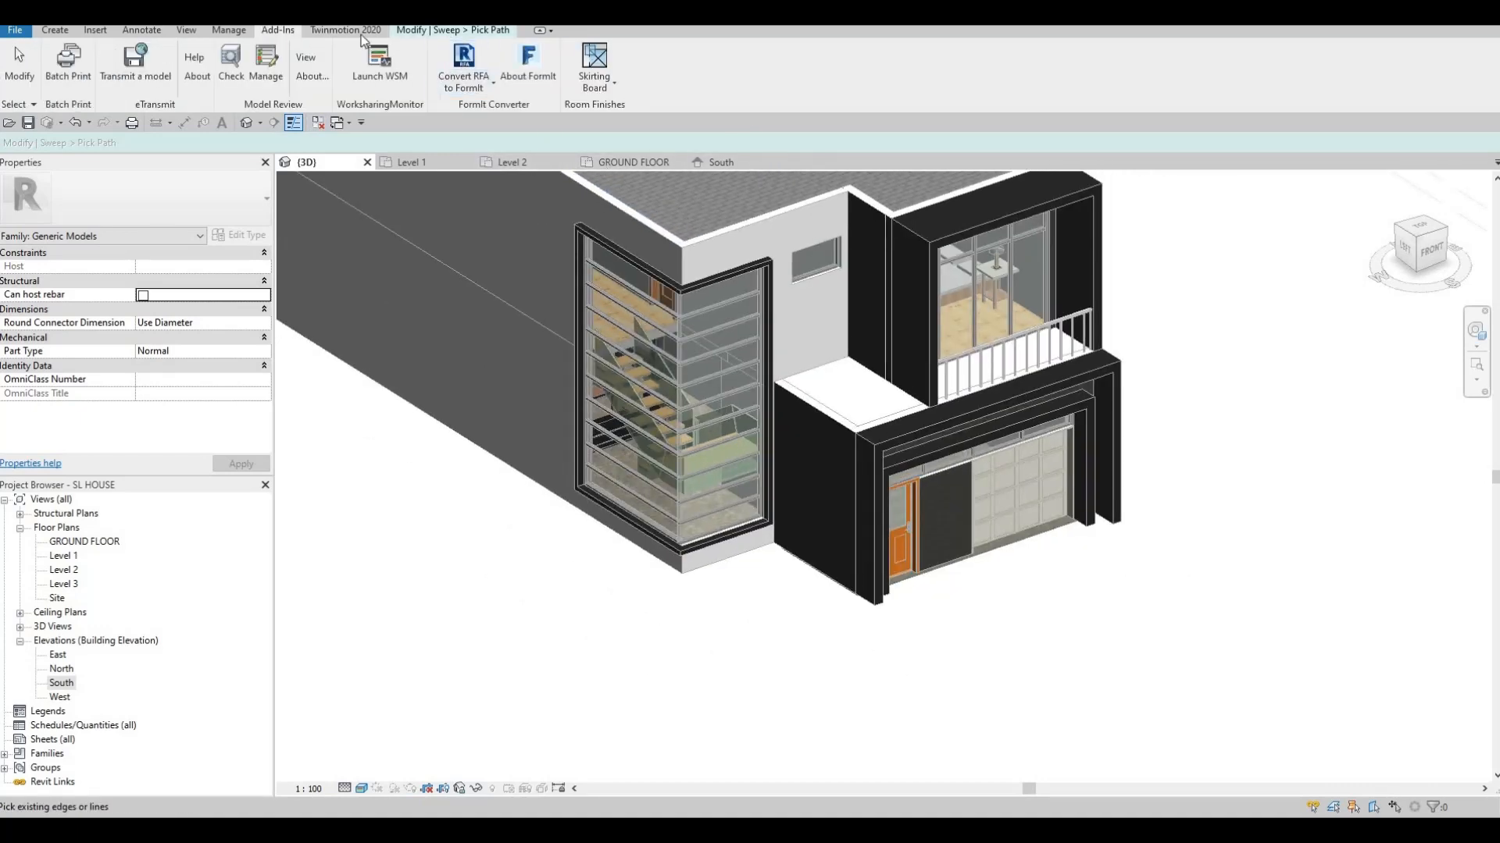
click(410, 34)
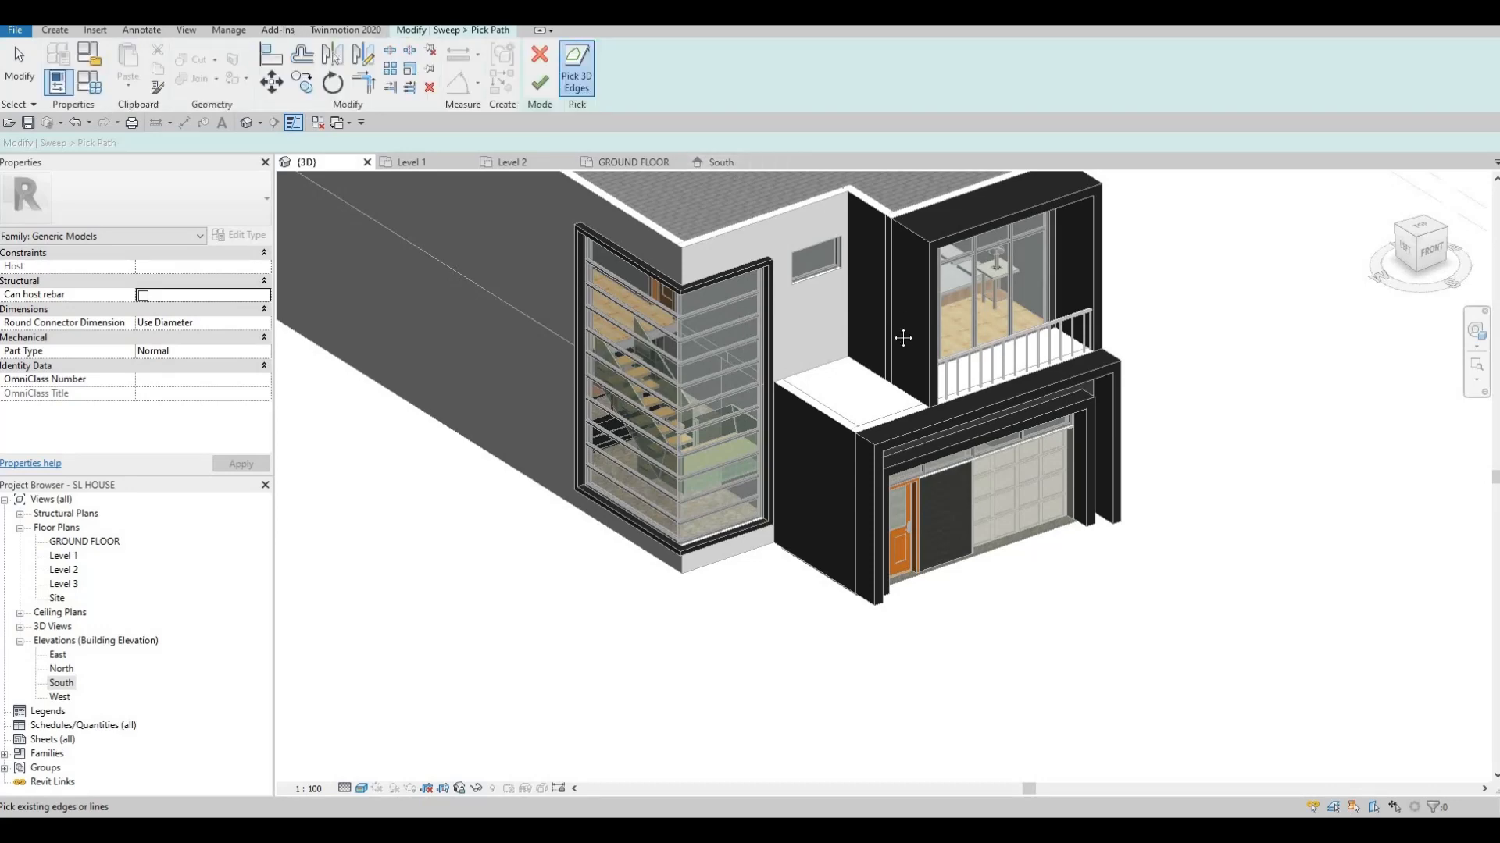
middle_drag(903, 338, 937, 403)
scroll(737, 311, up, 5)
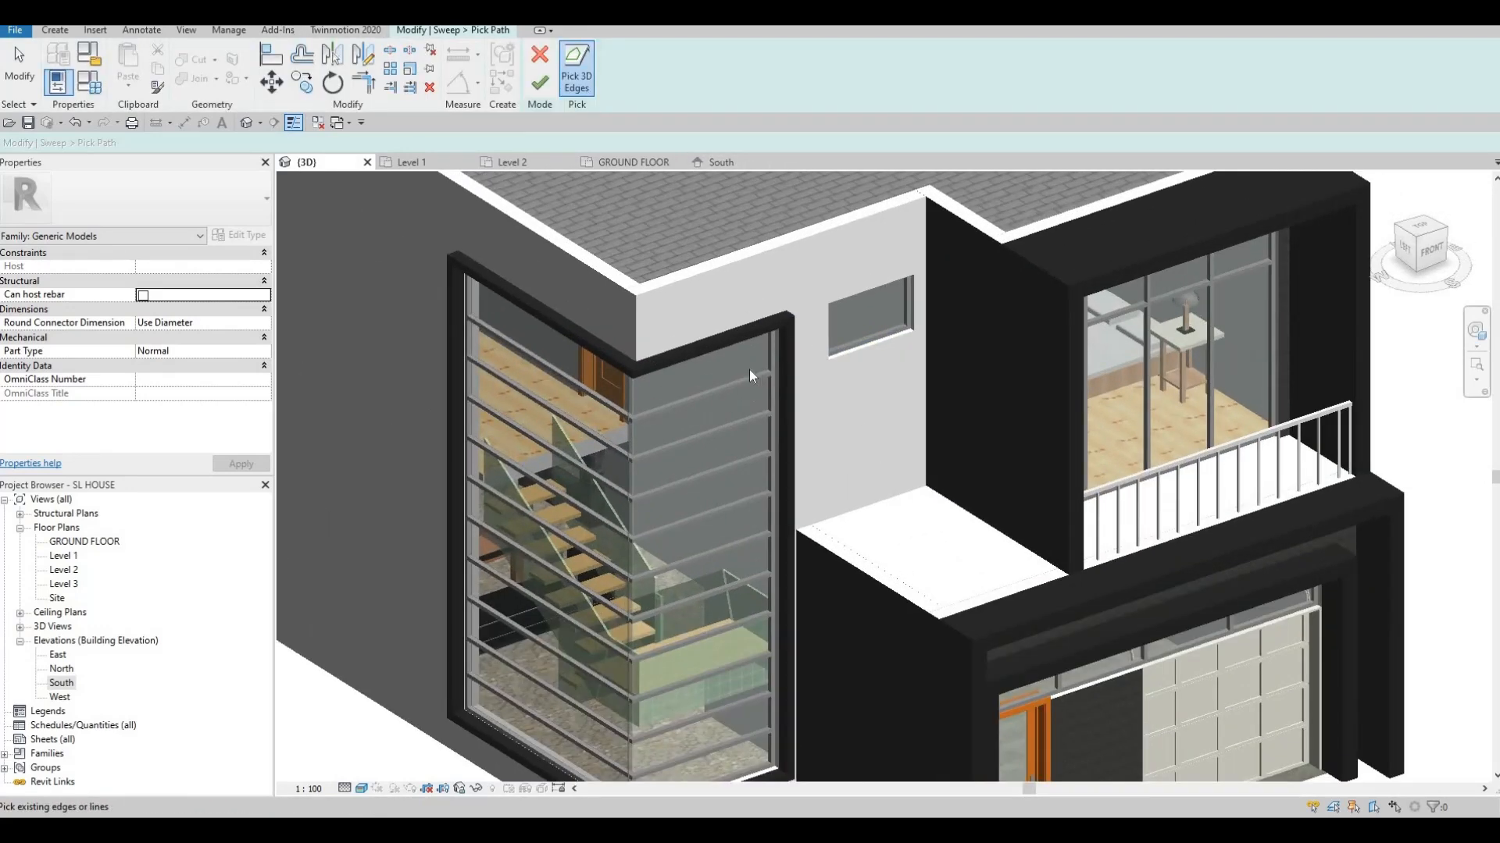
click(742, 373)
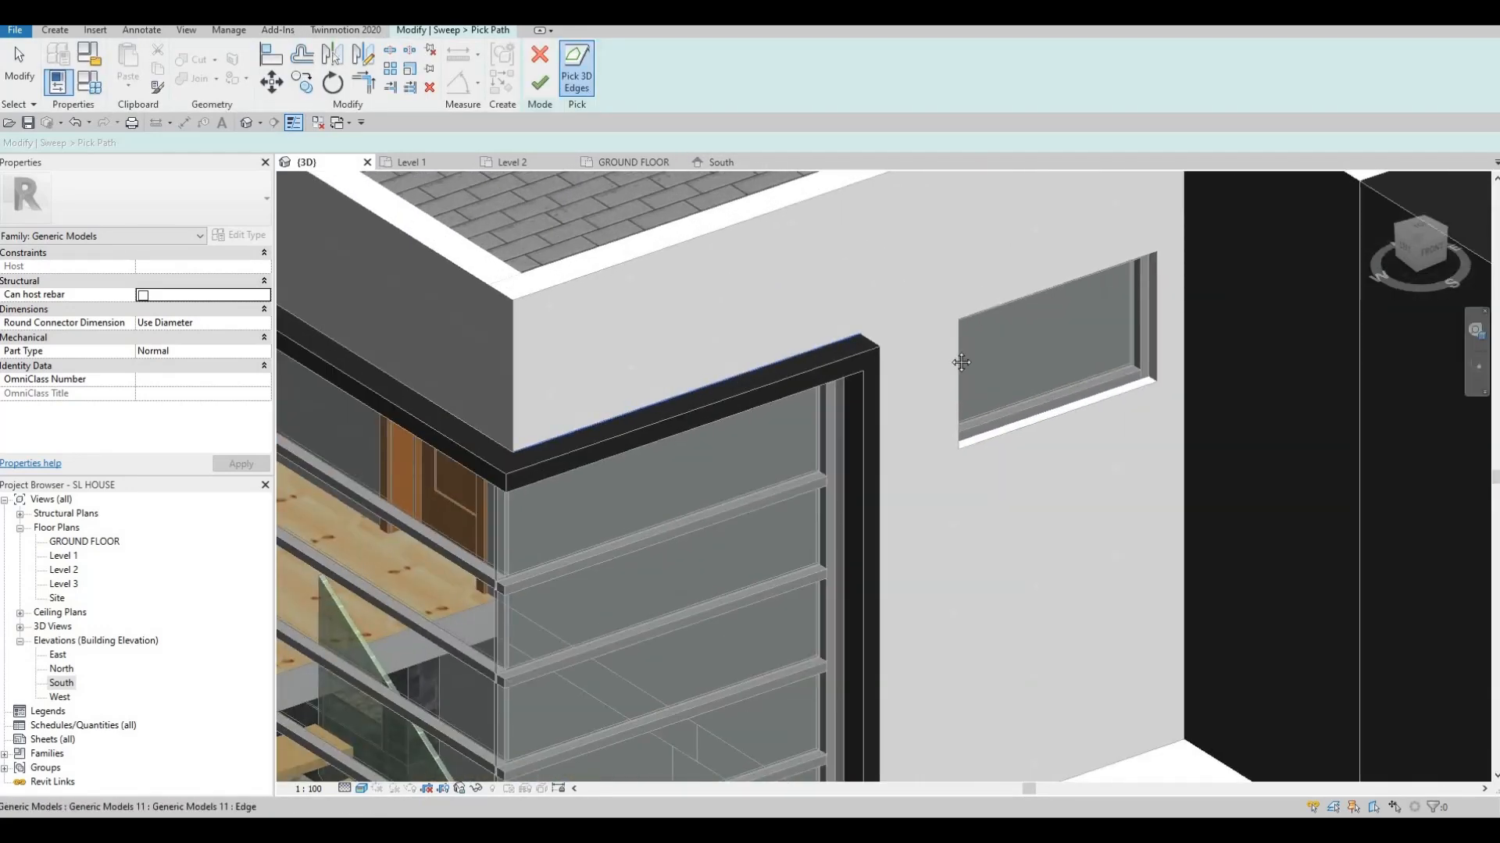
middle_drag(409, 393, 941, 382)
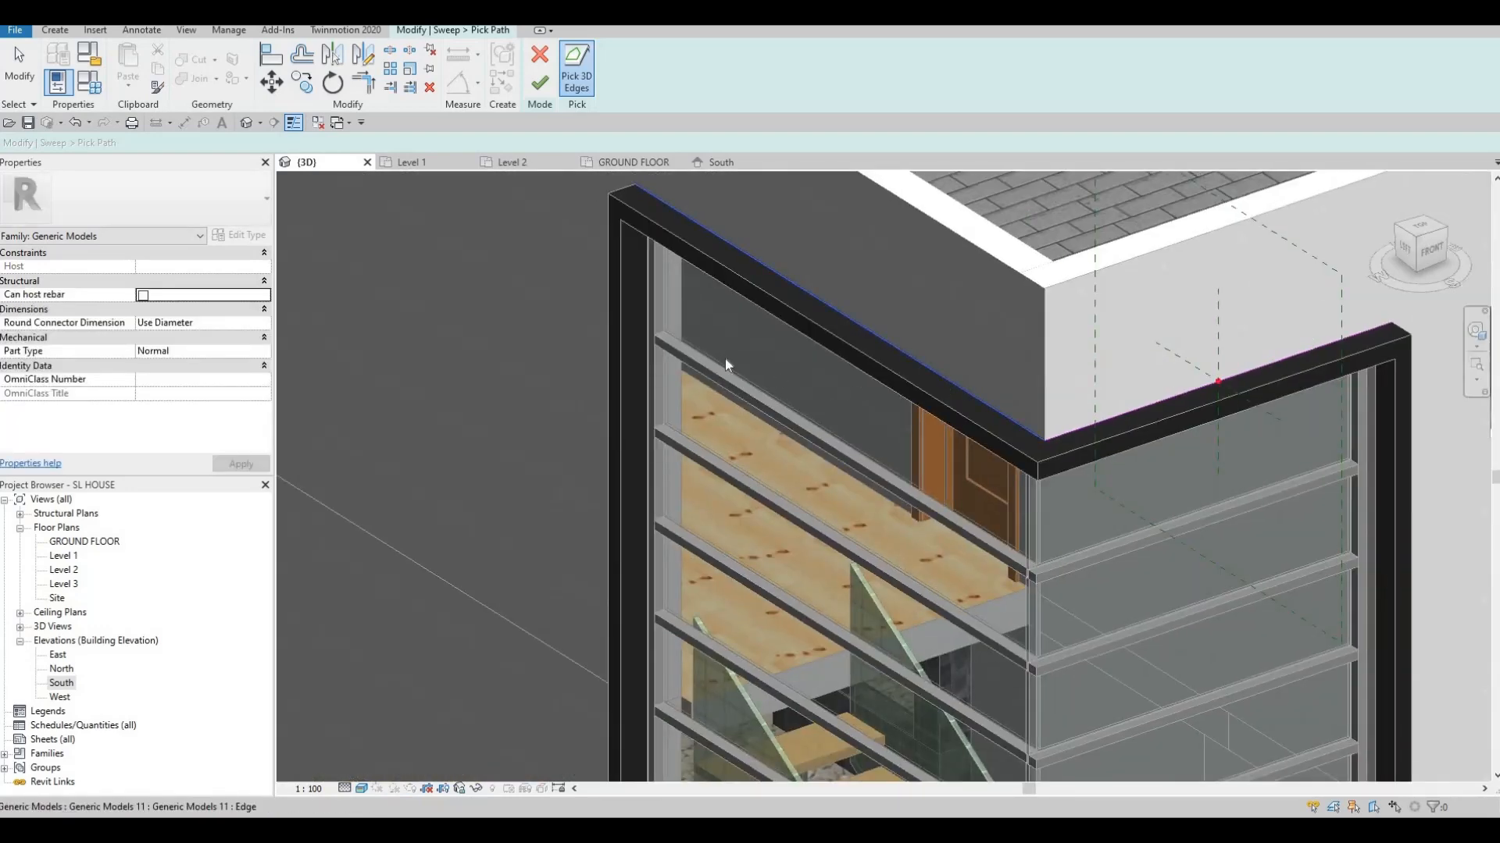
scroll(820, 399, down, 2)
shift+middle_drag(1066, 471, 869, 396)
scroll(879, 296, up, 3)
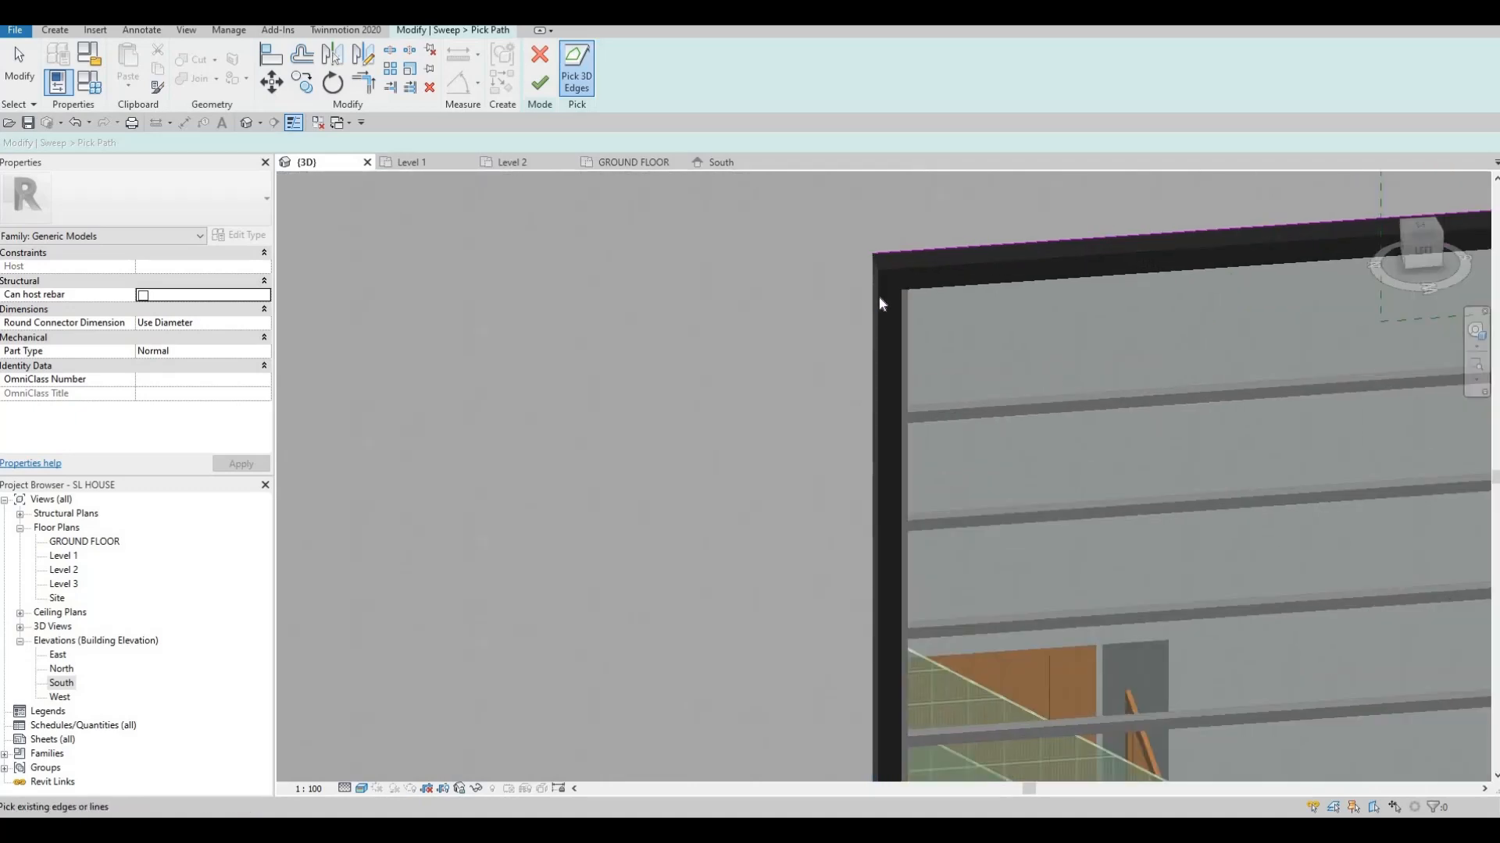
scroll(835, 295, down, 4)
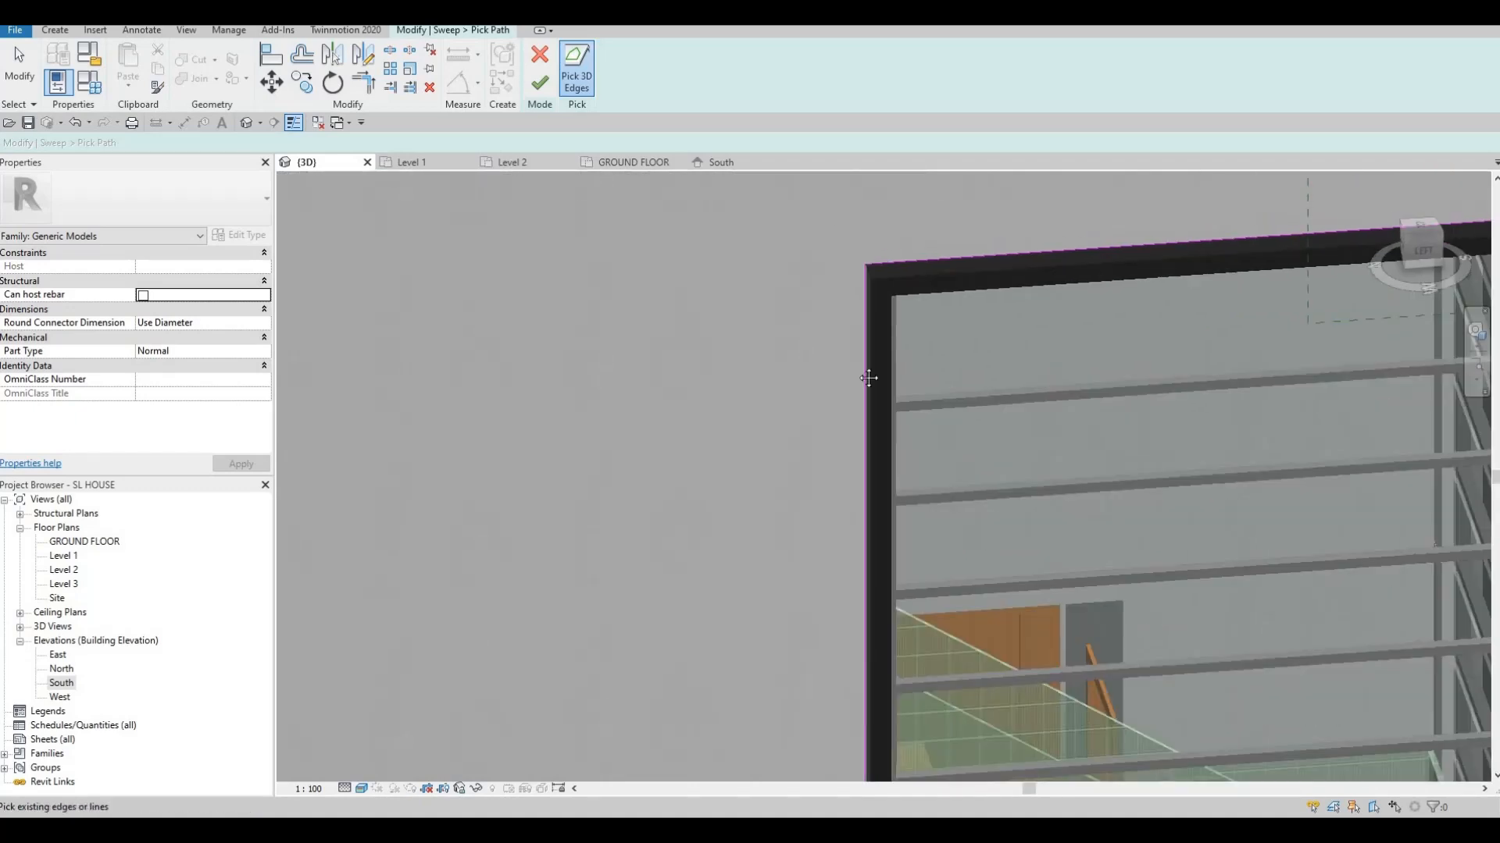
shift+middle_drag(743, 396, 870, 445)
scroll(807, 352, up, 5)
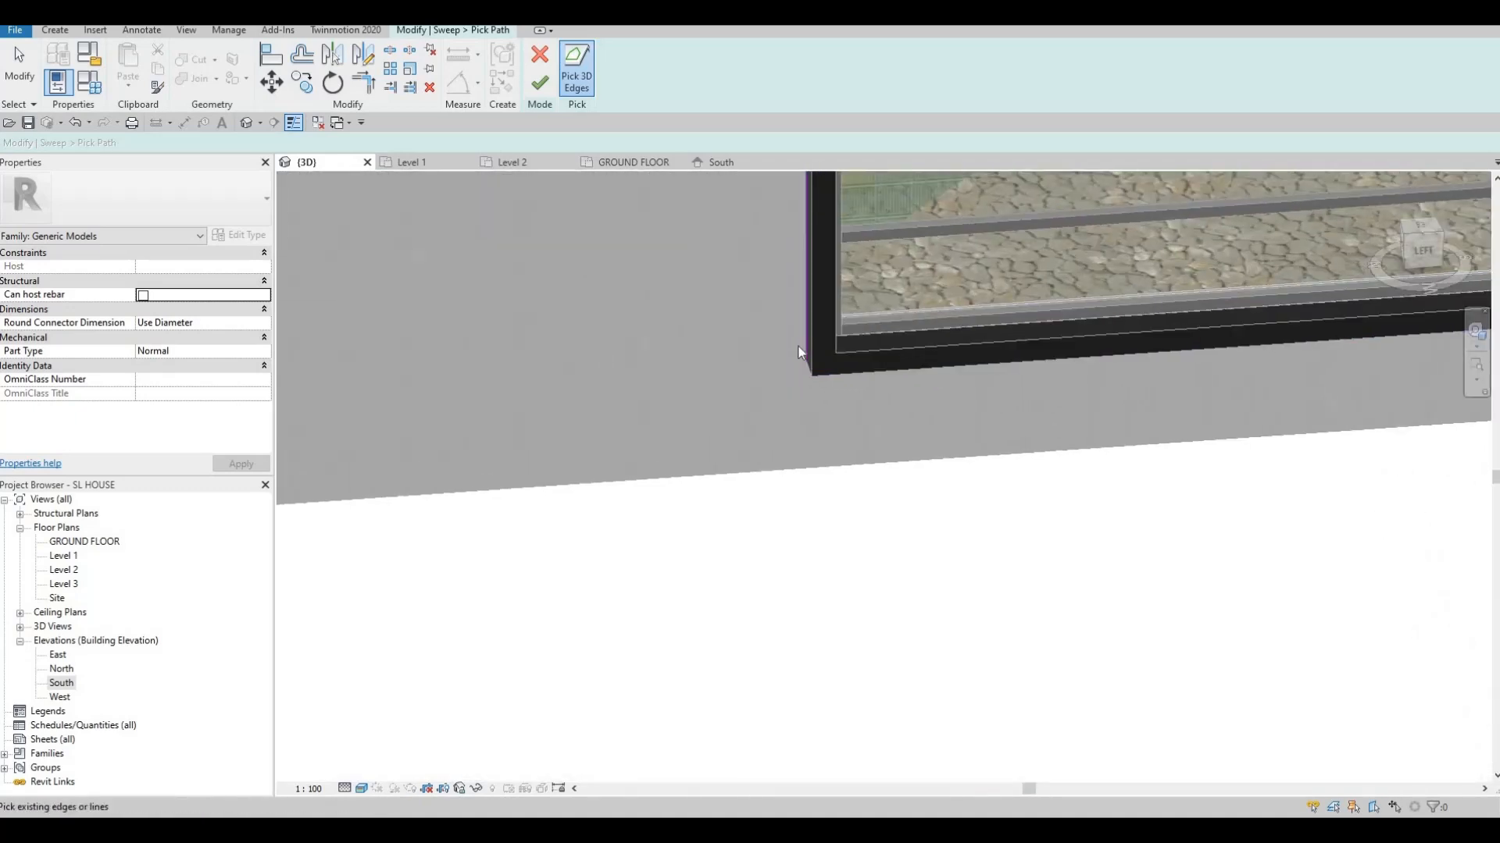
Extend the vertical path line to the wall base and the top line to the far corner
key(Escape)
key(Escape)
click(807, 370)
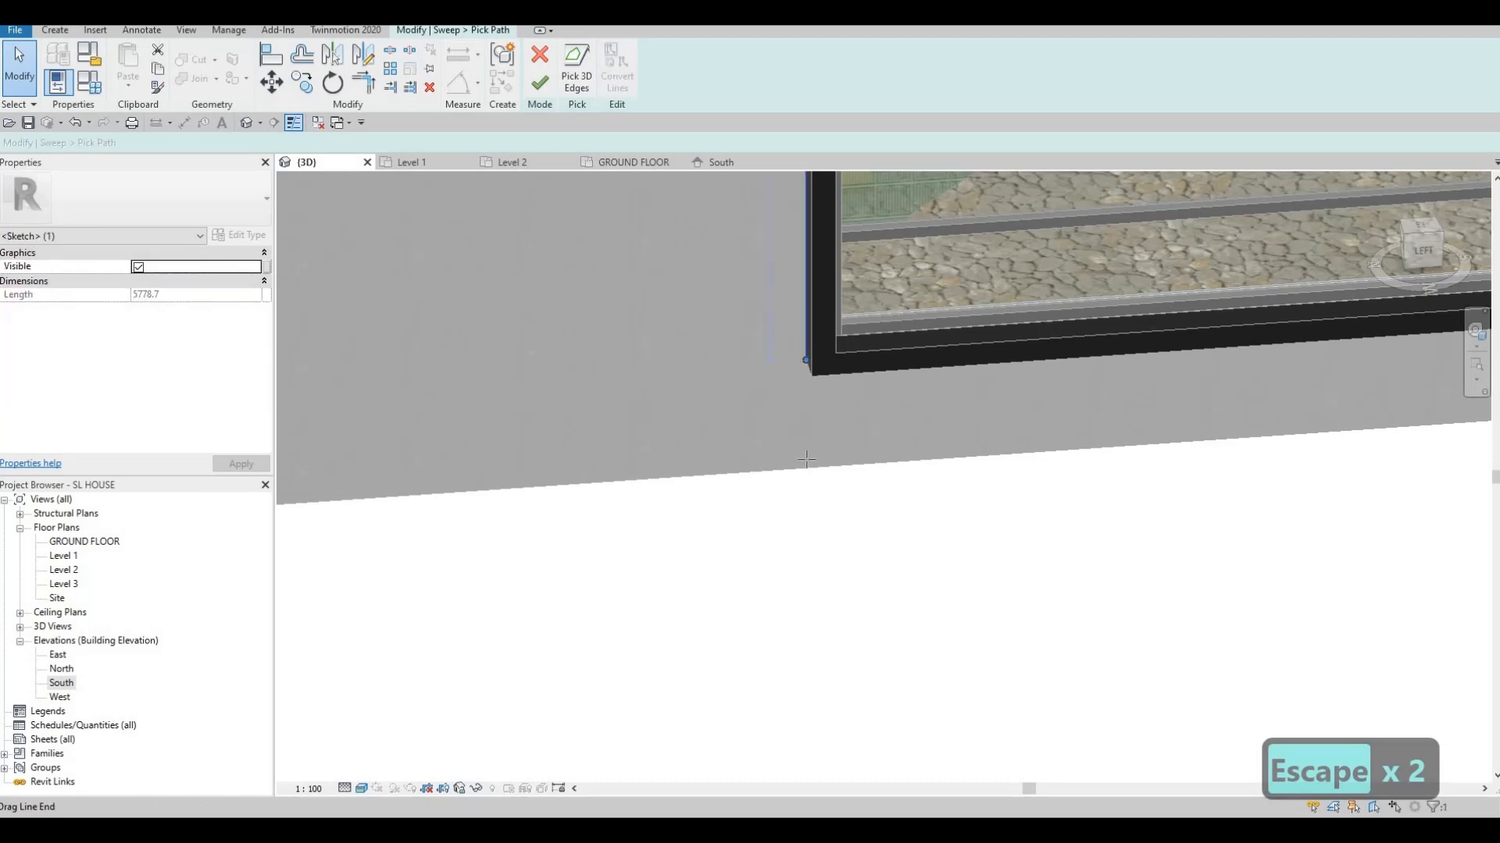
mouse_move(806, 459)
mouse_down()
mouse_move(806, 437)
mouse_move(806, 468)
mouse_up()
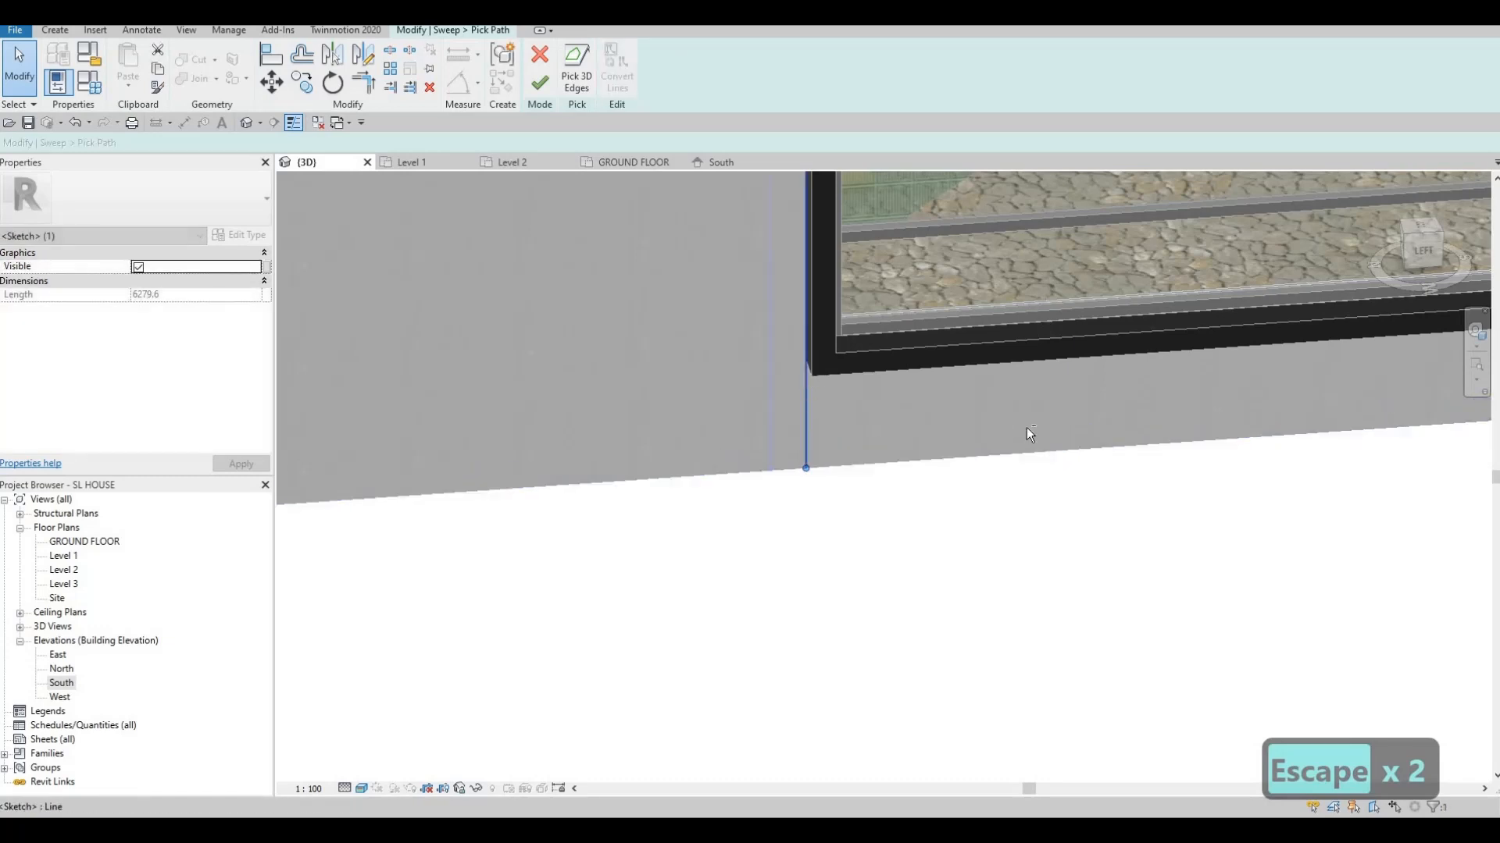
scroll(828, 400, down, 4)
shift+middle_drag(992, 574, 808, 587)
middle_drag(991, 421, 814, 605)
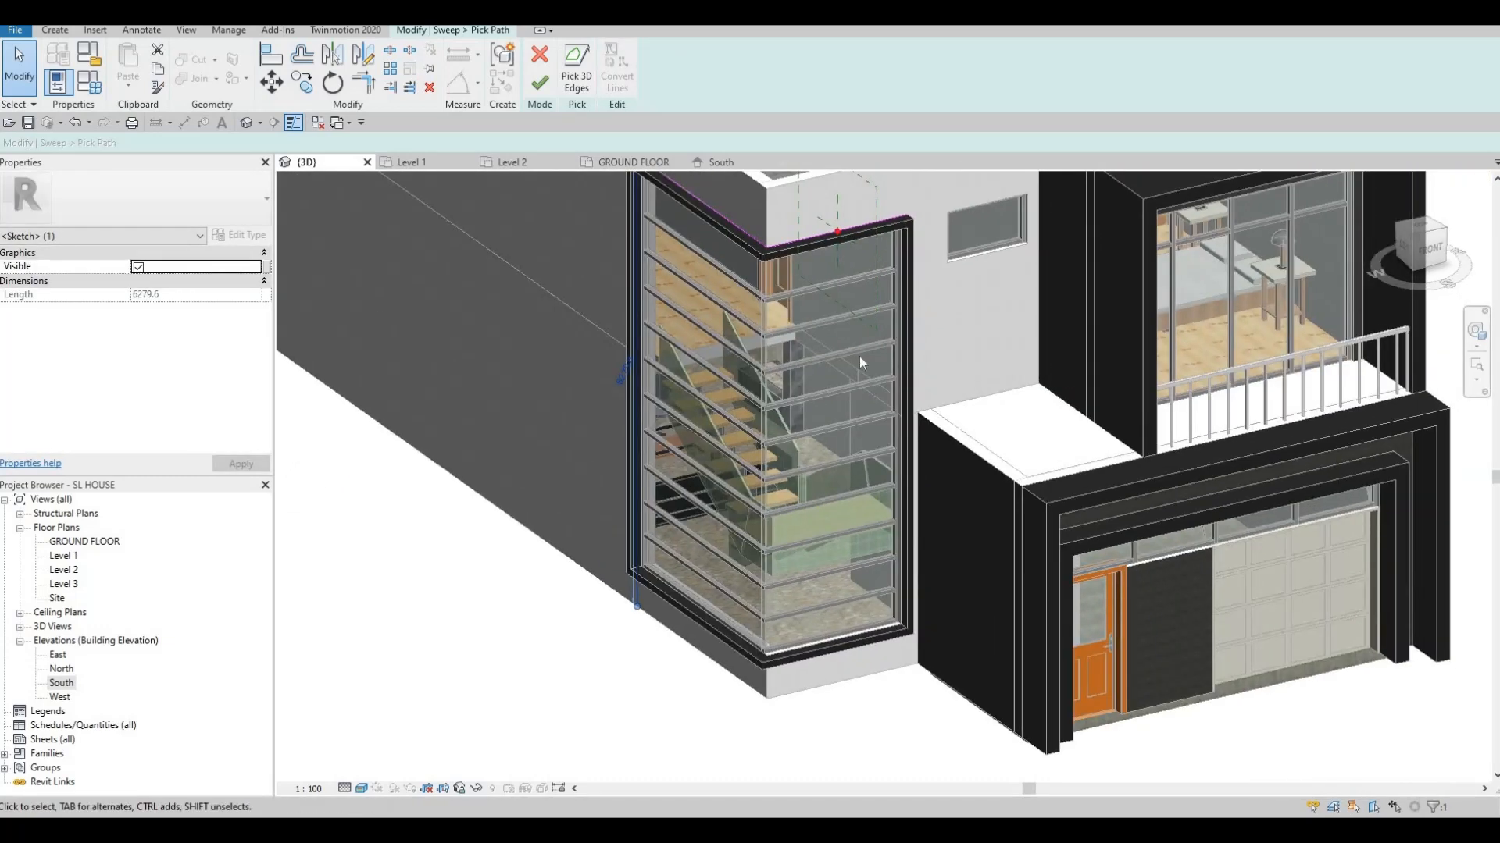
shift+middle_drag(859, 361, 837, 429)
scroll(836, 429, up, 4)
click(834, 425)
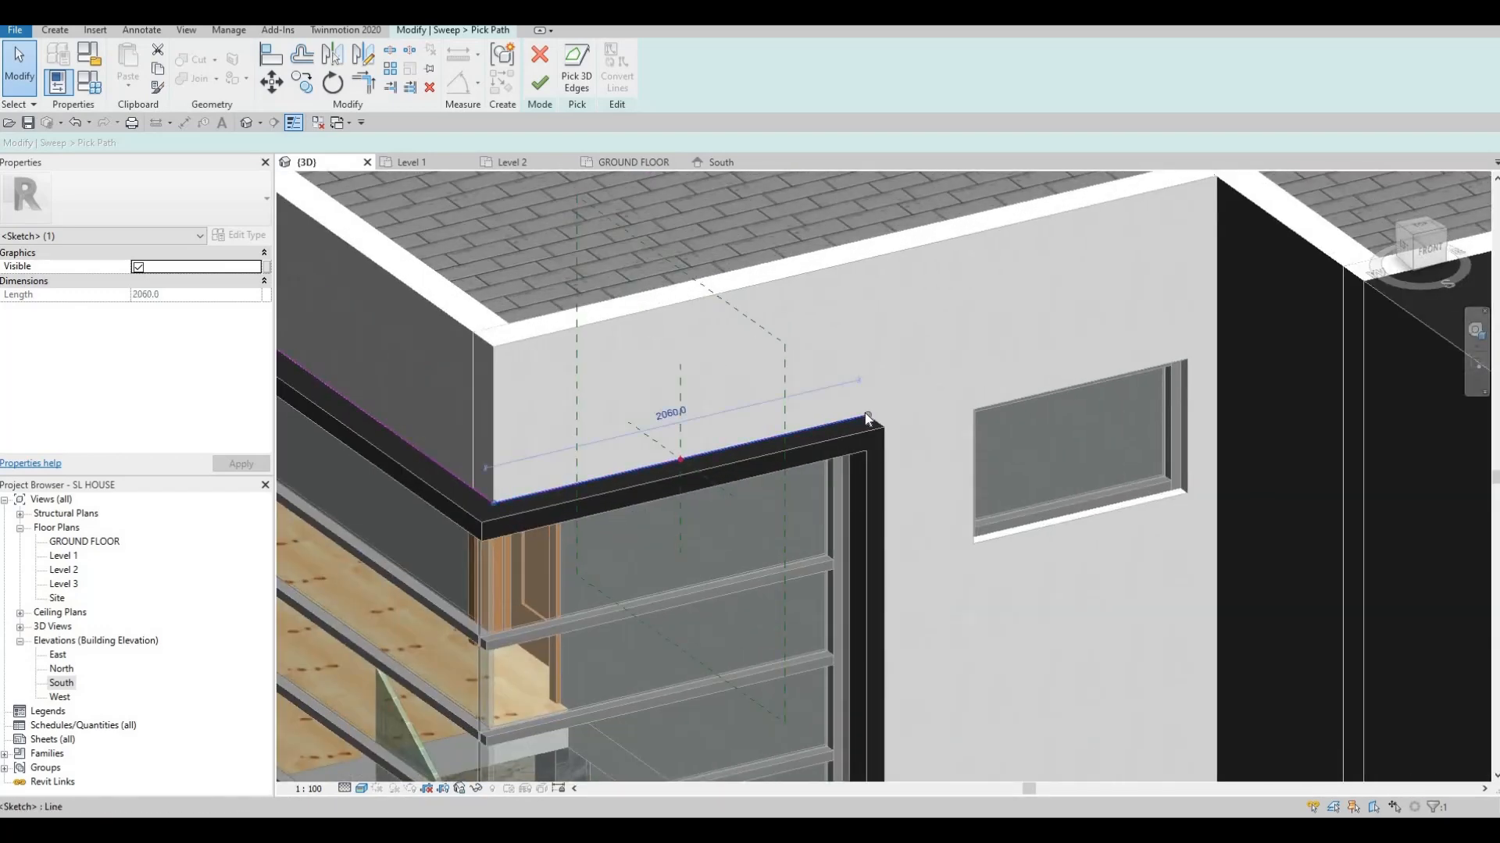
mouse_move(1061, 385)
mouse_down()
mouse_move(1245, 365)
mouse_move(1232, 332)
mouse_move(1178, 328)
mouse_up()
Finish the sweep path and start editing the sweep's profile
scroll(1178, 330, down, 4)
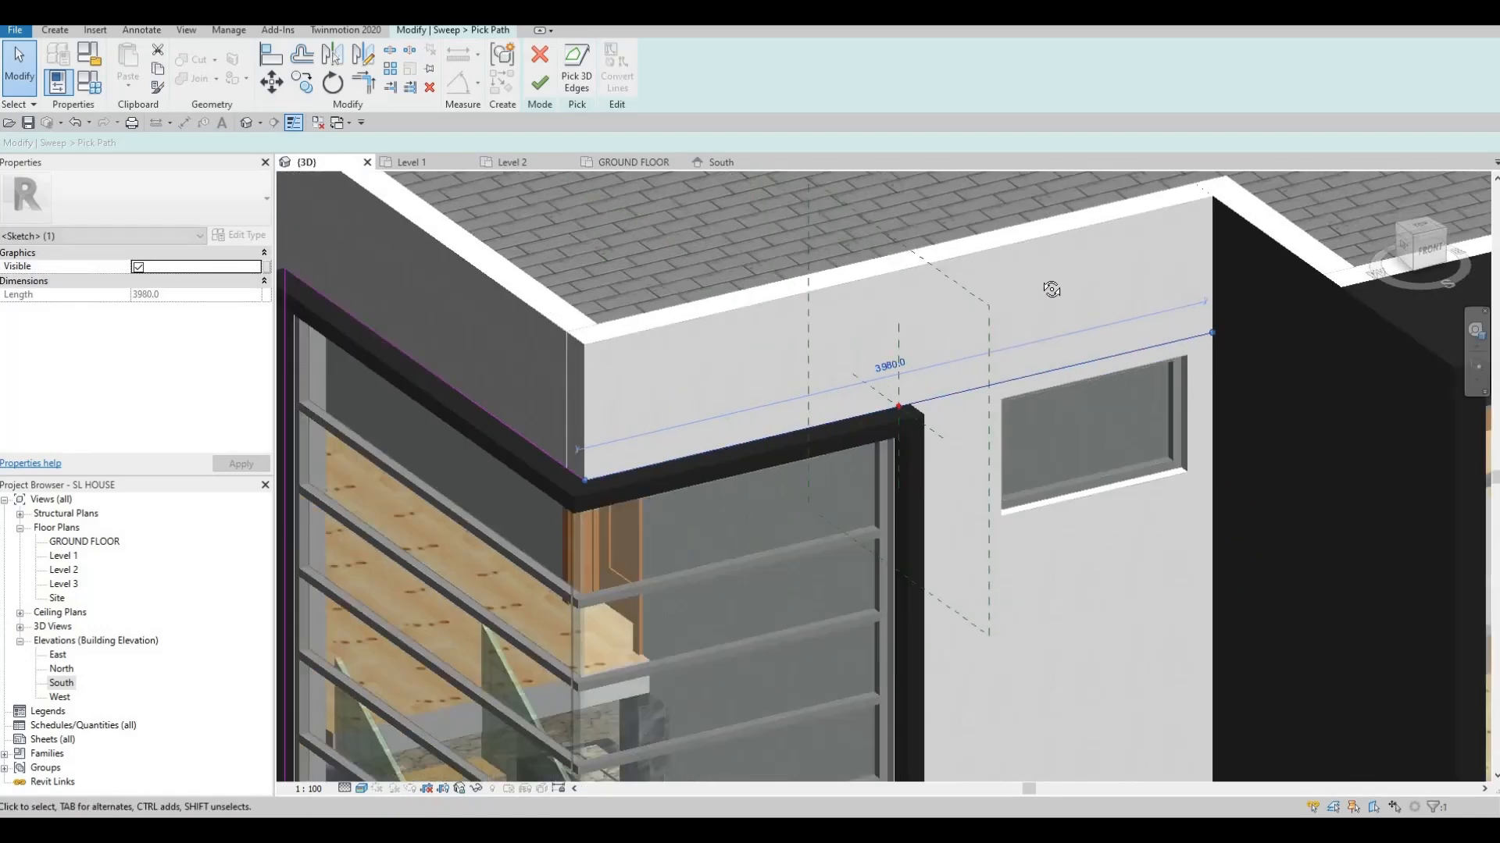
shift+middle_drag(1179, 383, 1109, 348)
shift+middle_drag(1216, 350, 1269, 369)
scroll(1190, 442, up, 5)
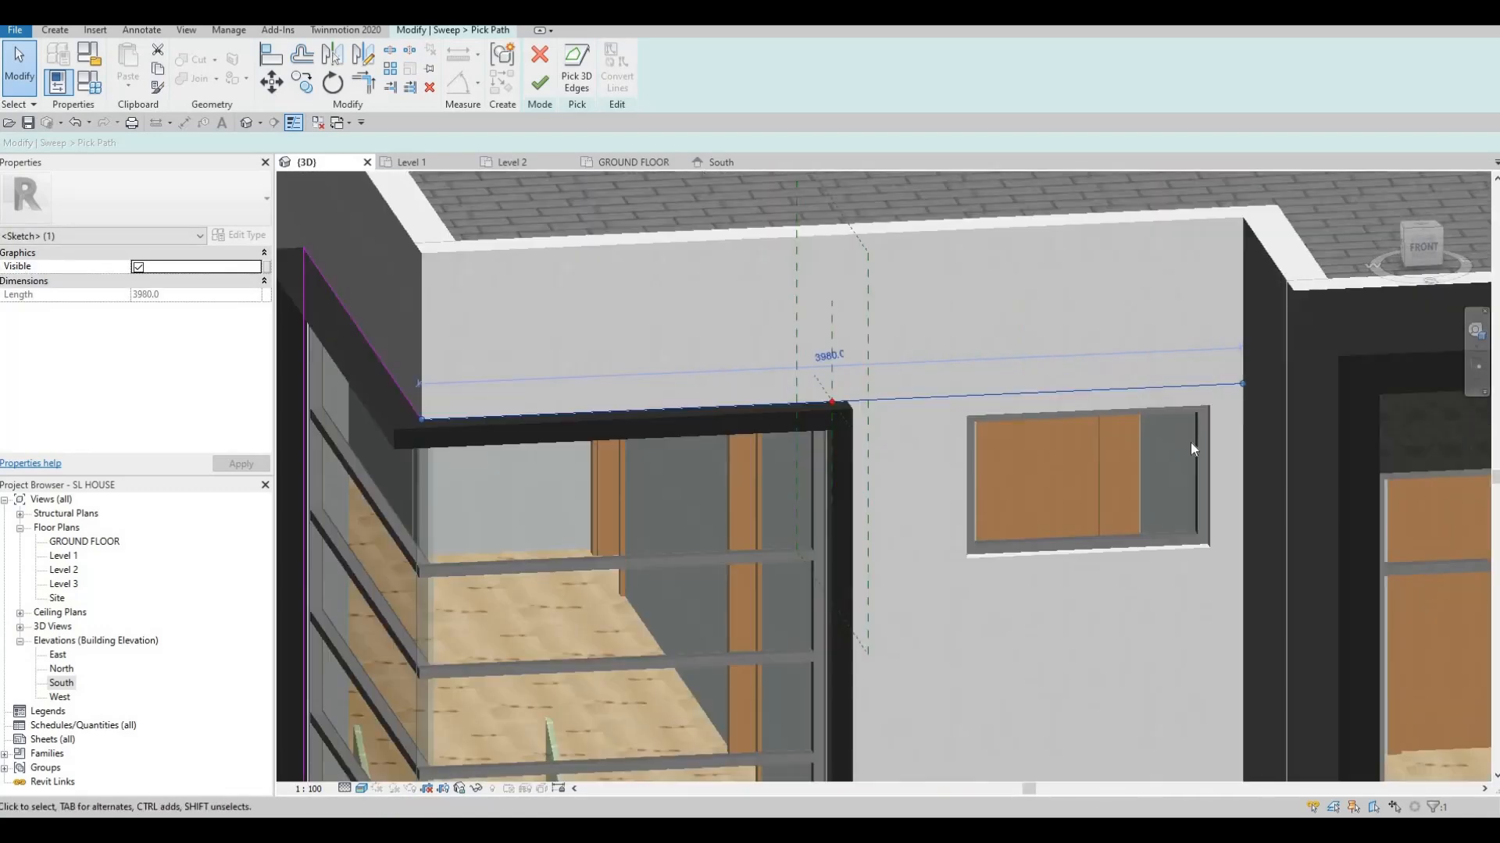
key(Escape)
scroll(1180, 414, up, 3)
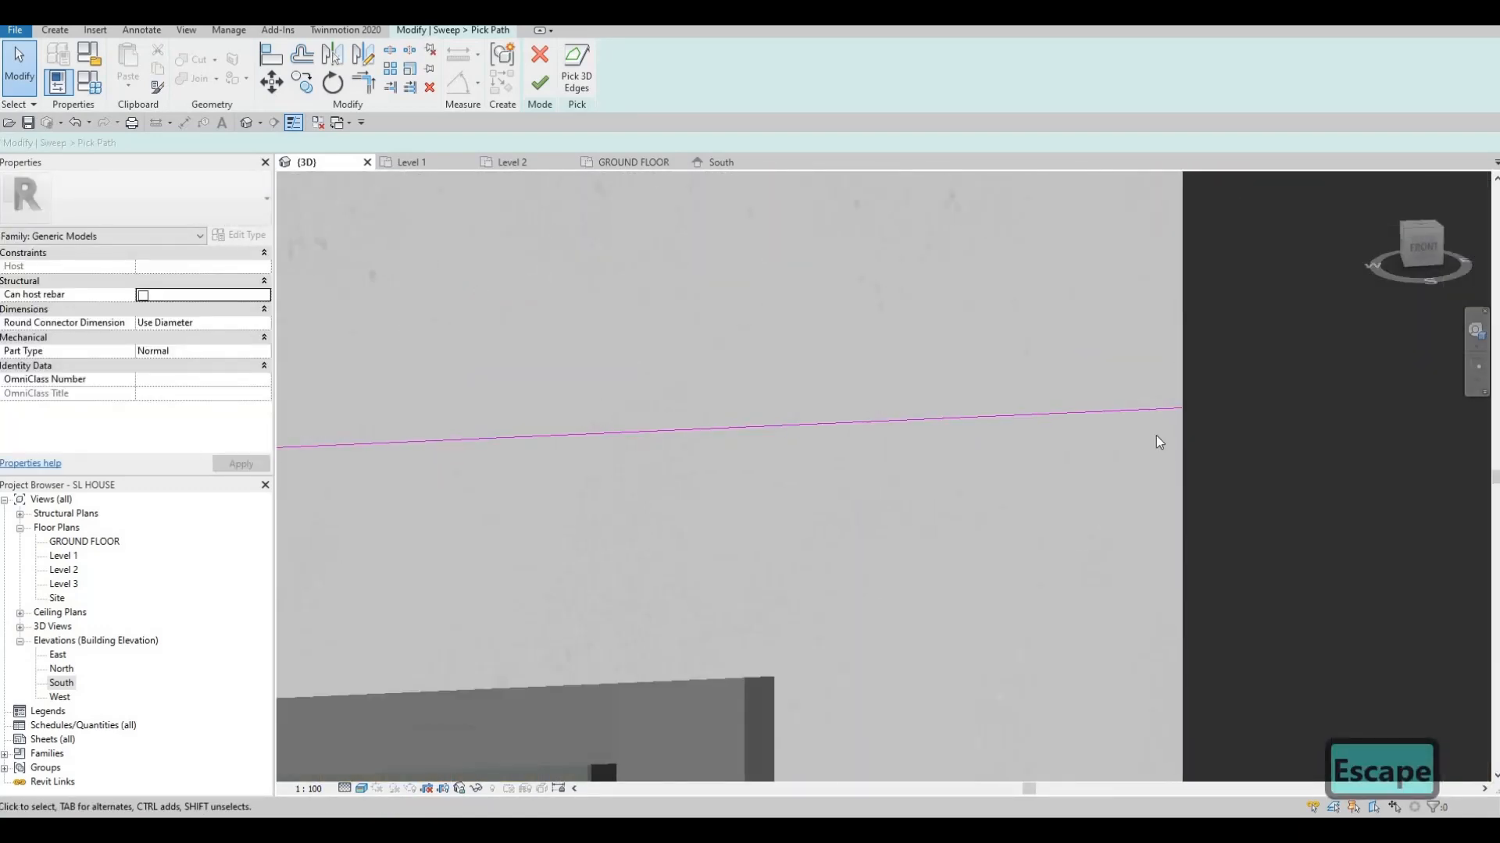
scroll(1171, 391, down, 5)
scroll(753, 290, down, 5)
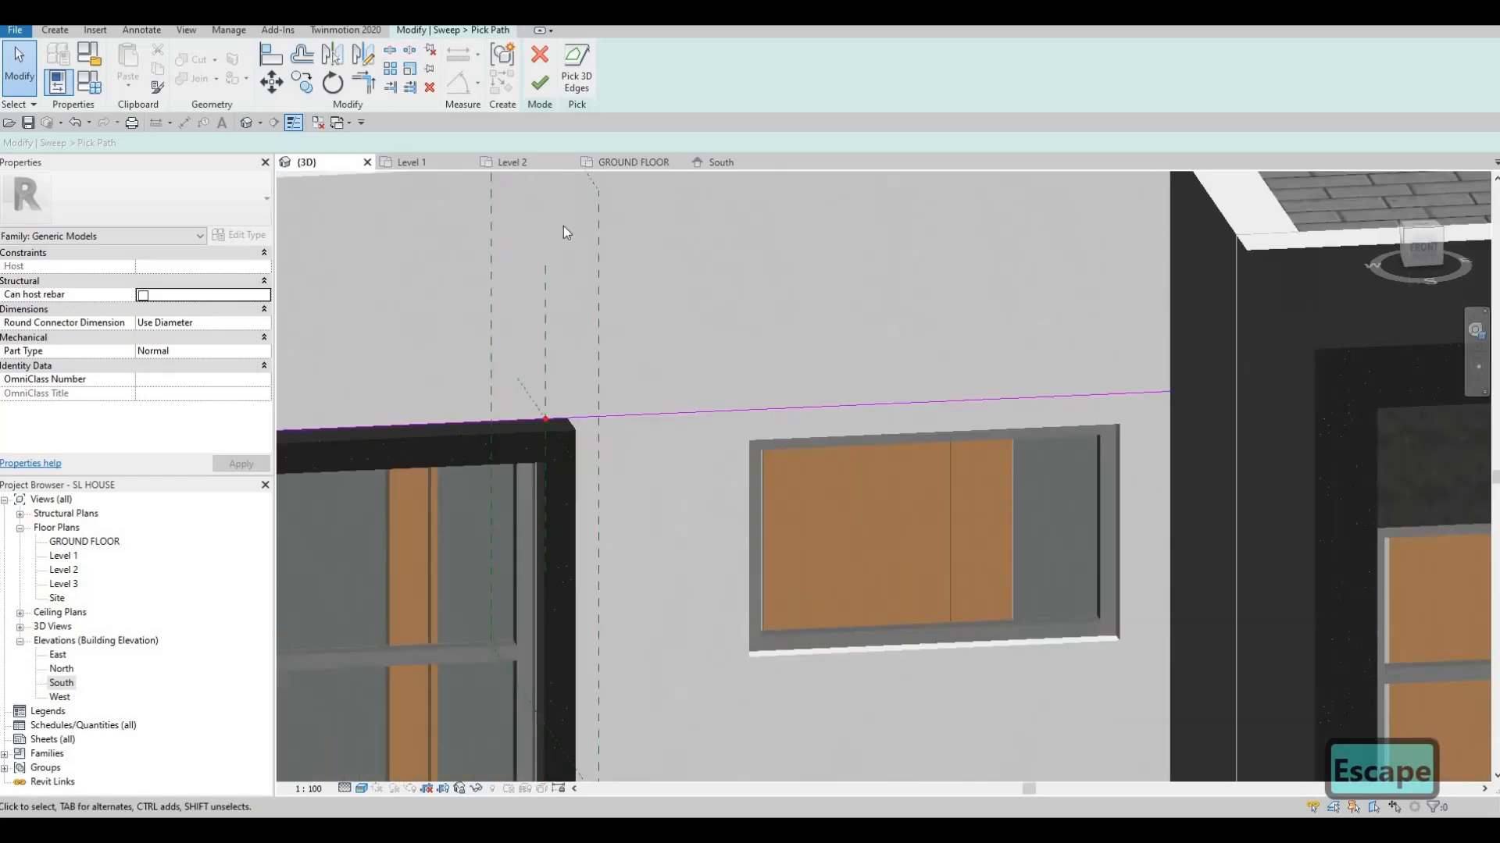
shift+middle_drag(564, 227, 802, 323)
scroll(802, 323, down, 3)
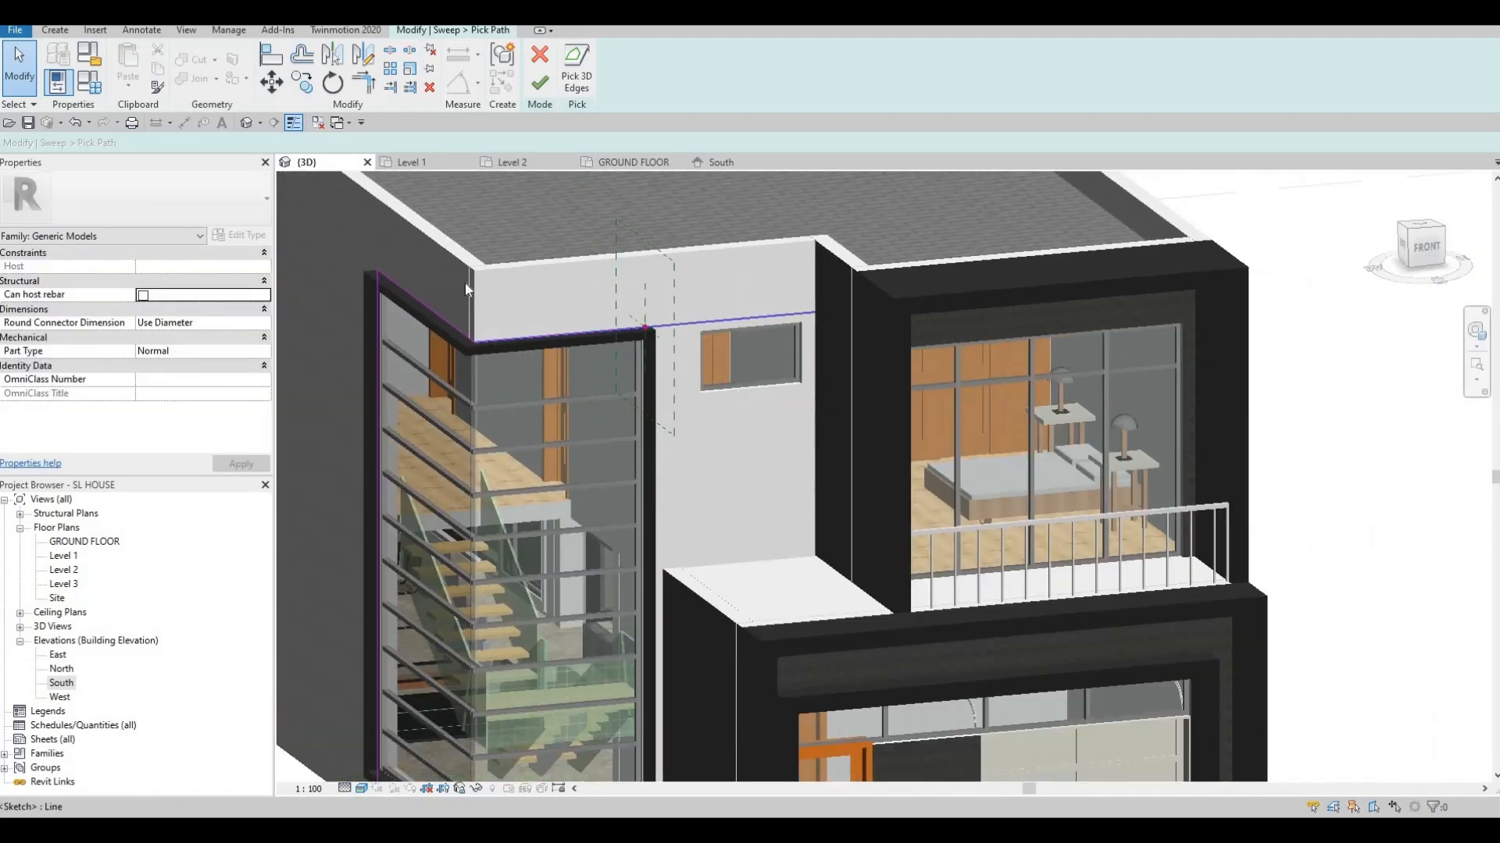
shift+middle_drag(466, 283, 532, 364)
scroll(531, 352, up, 5)
click(541, 84)
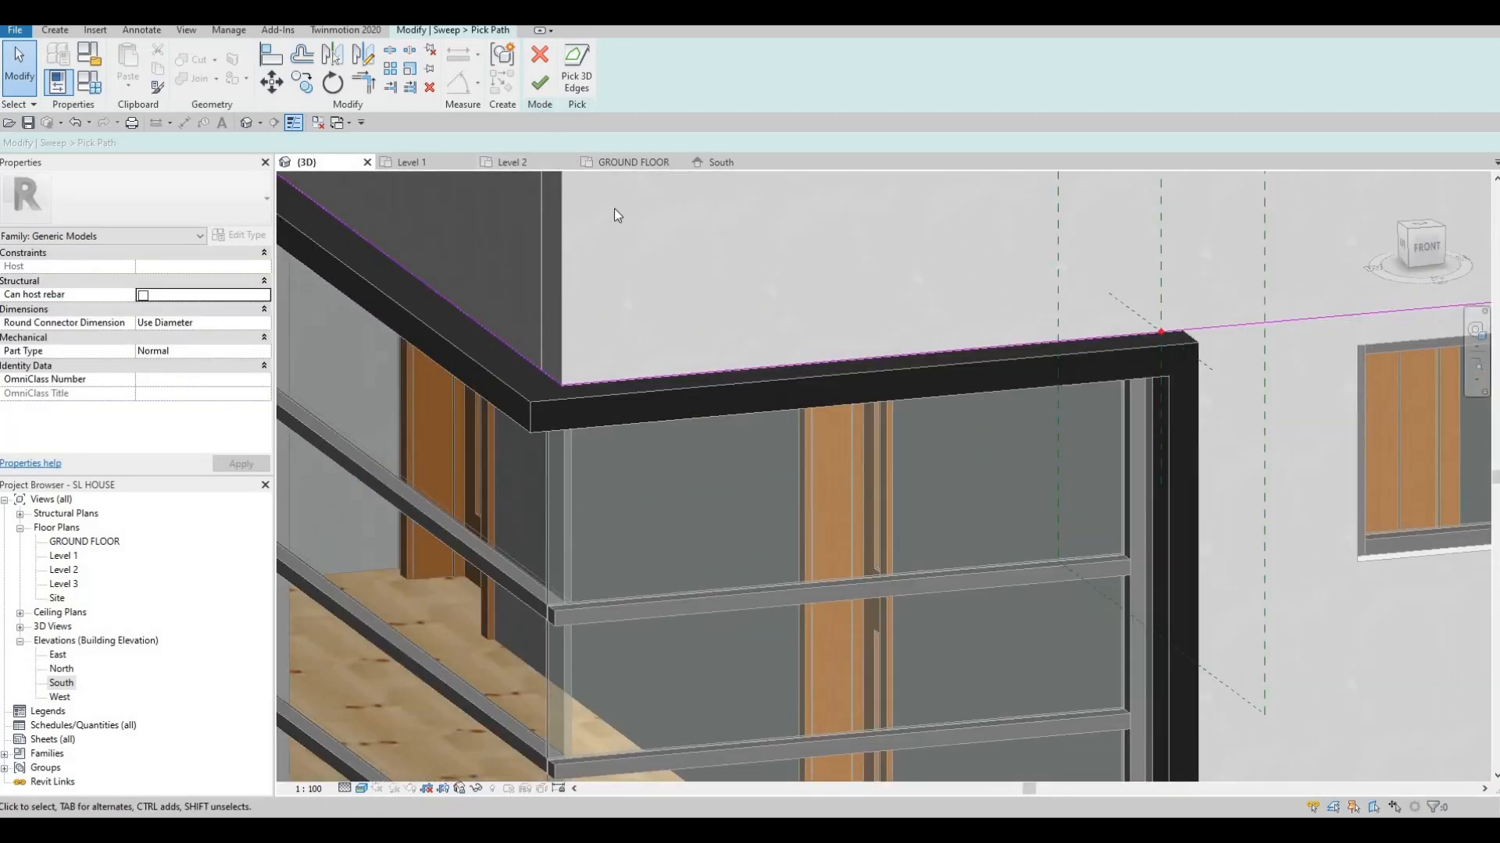
click(813, 84)
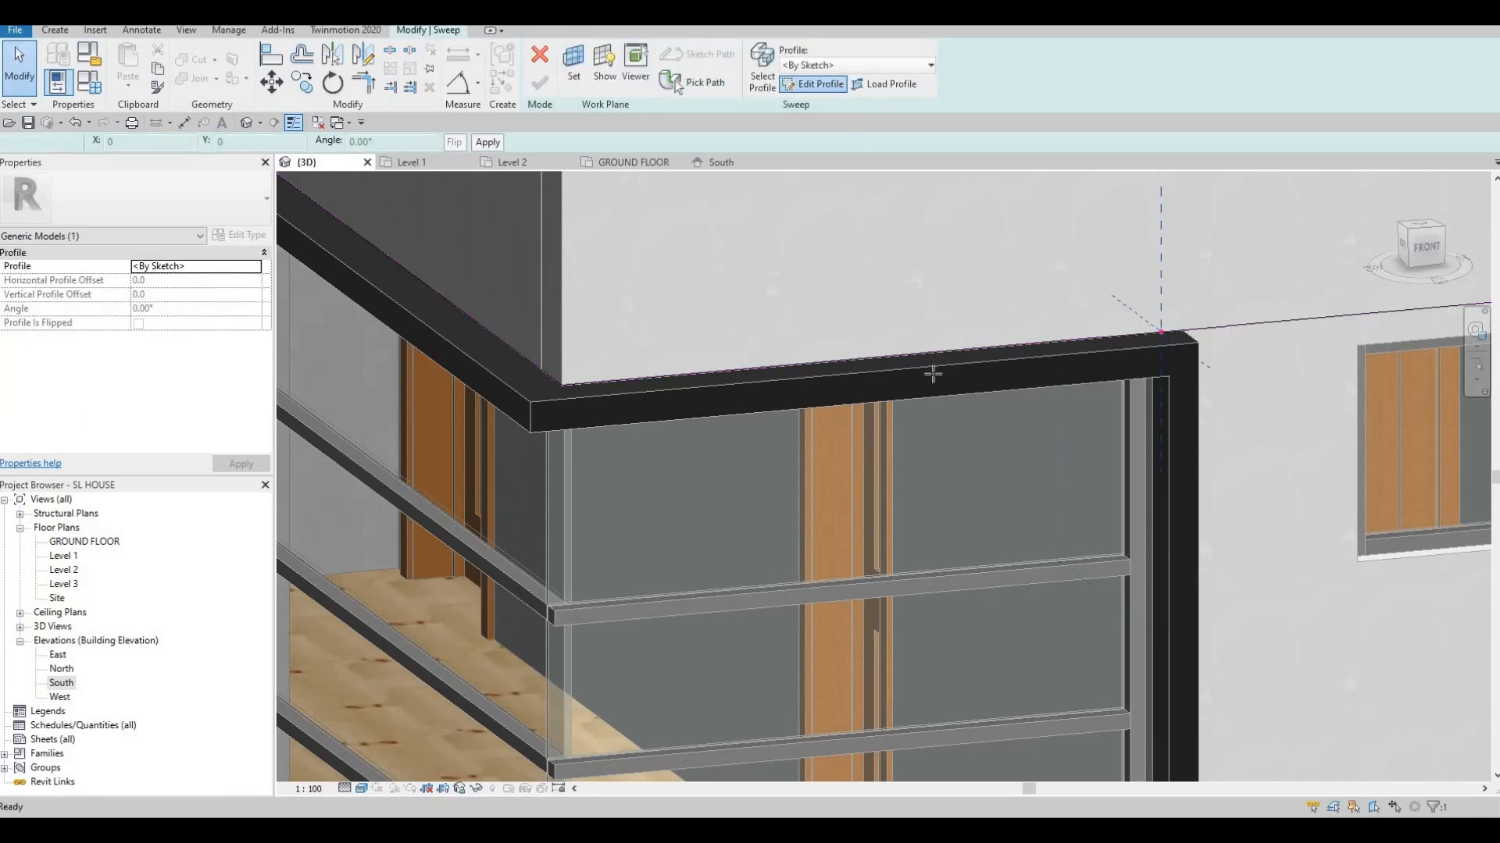
Sketch a rectangular sweep profile at the frame's roof corner
shift+middle_drag(1136, 473, 898, 399)
scroll(884, 330, down, 2)
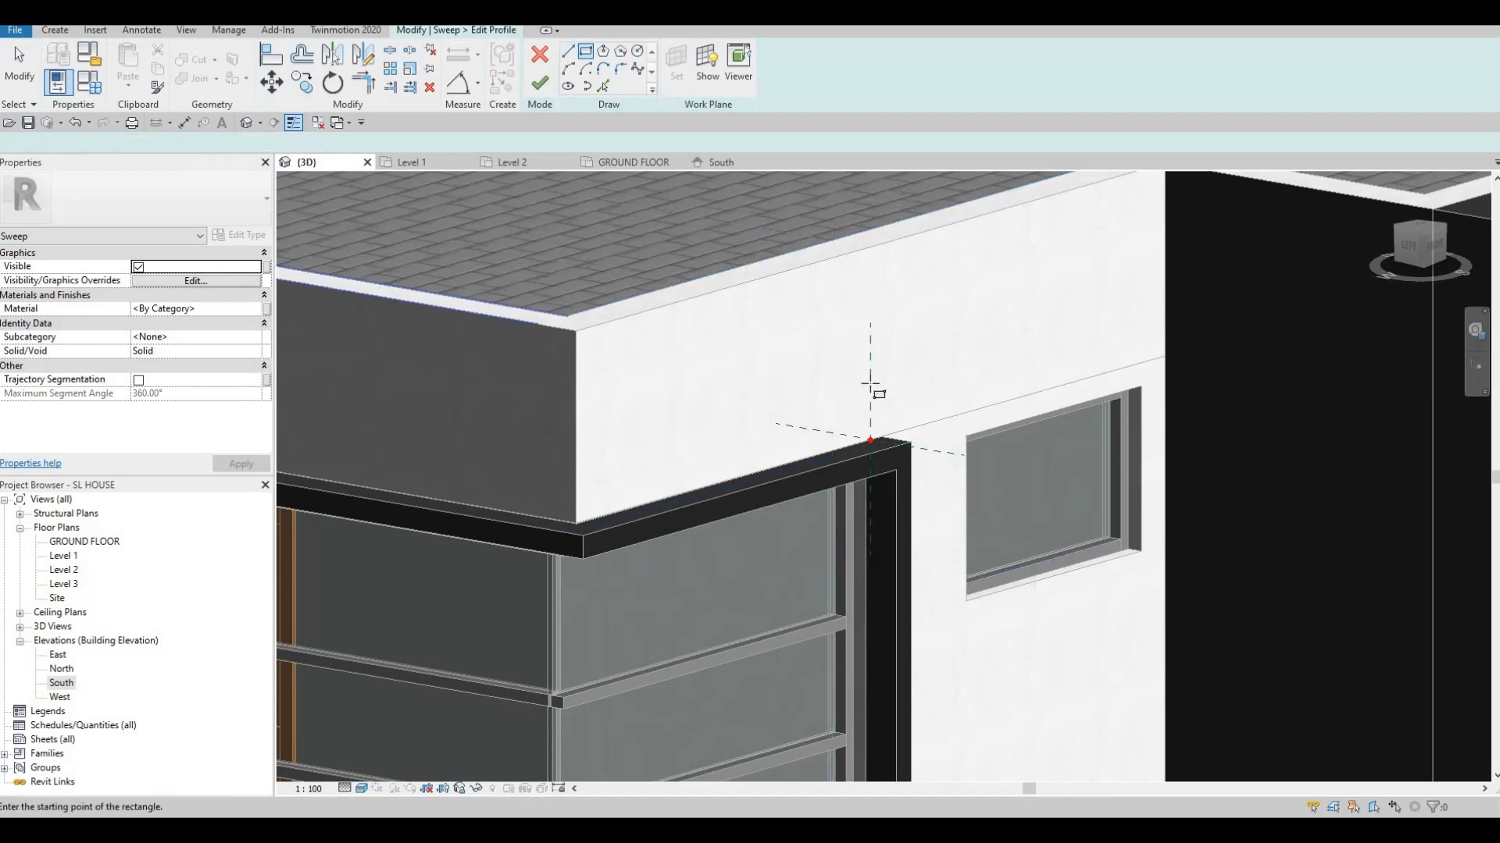
click(981, 353)
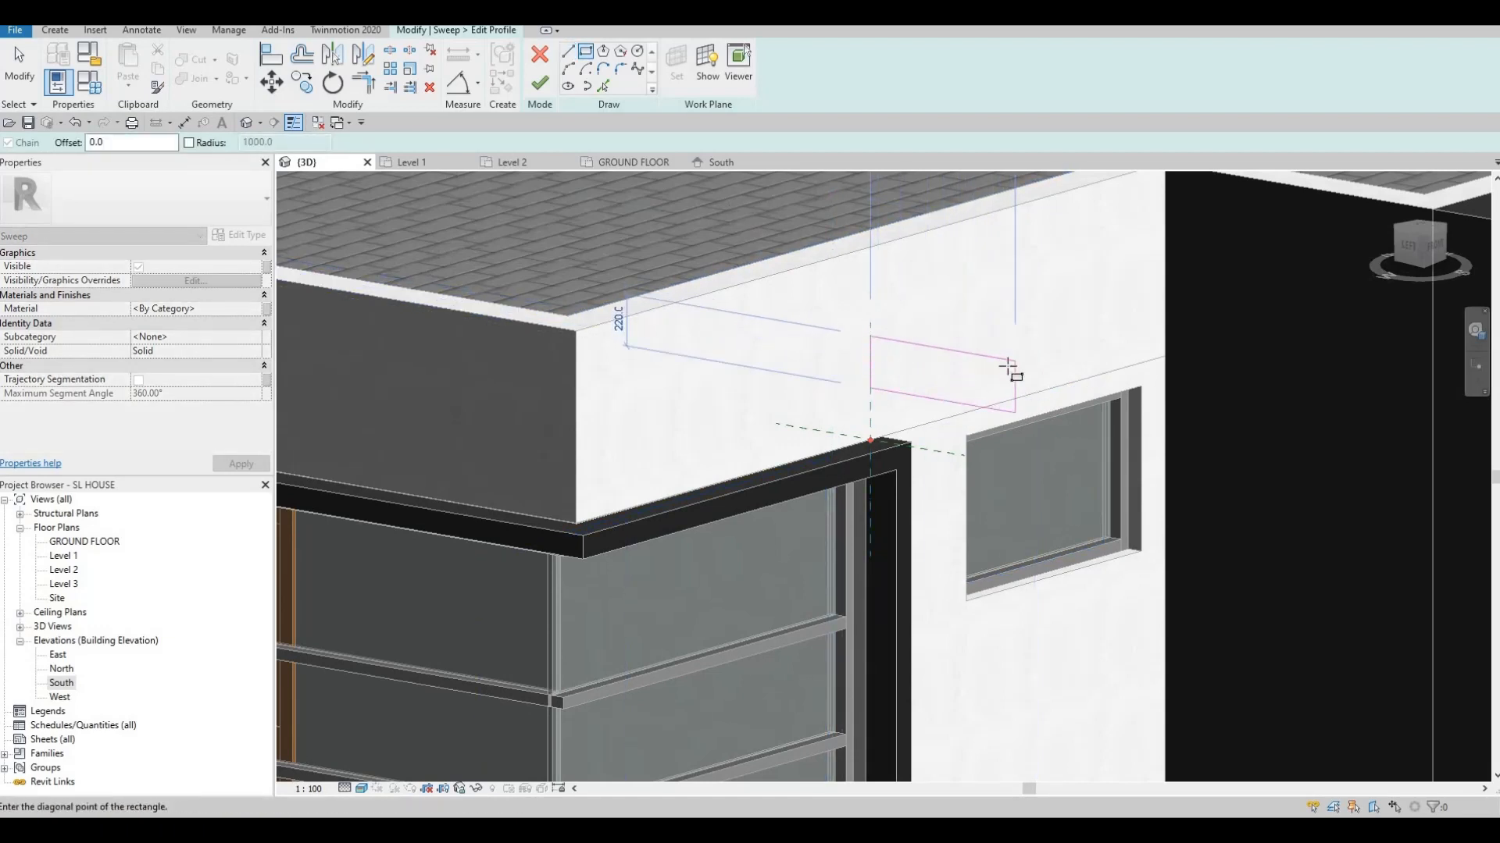
click(1011, 361)
shift+middle_drag(1088, 318, 1246, 439)
scroll(1105, 381, down, 3)
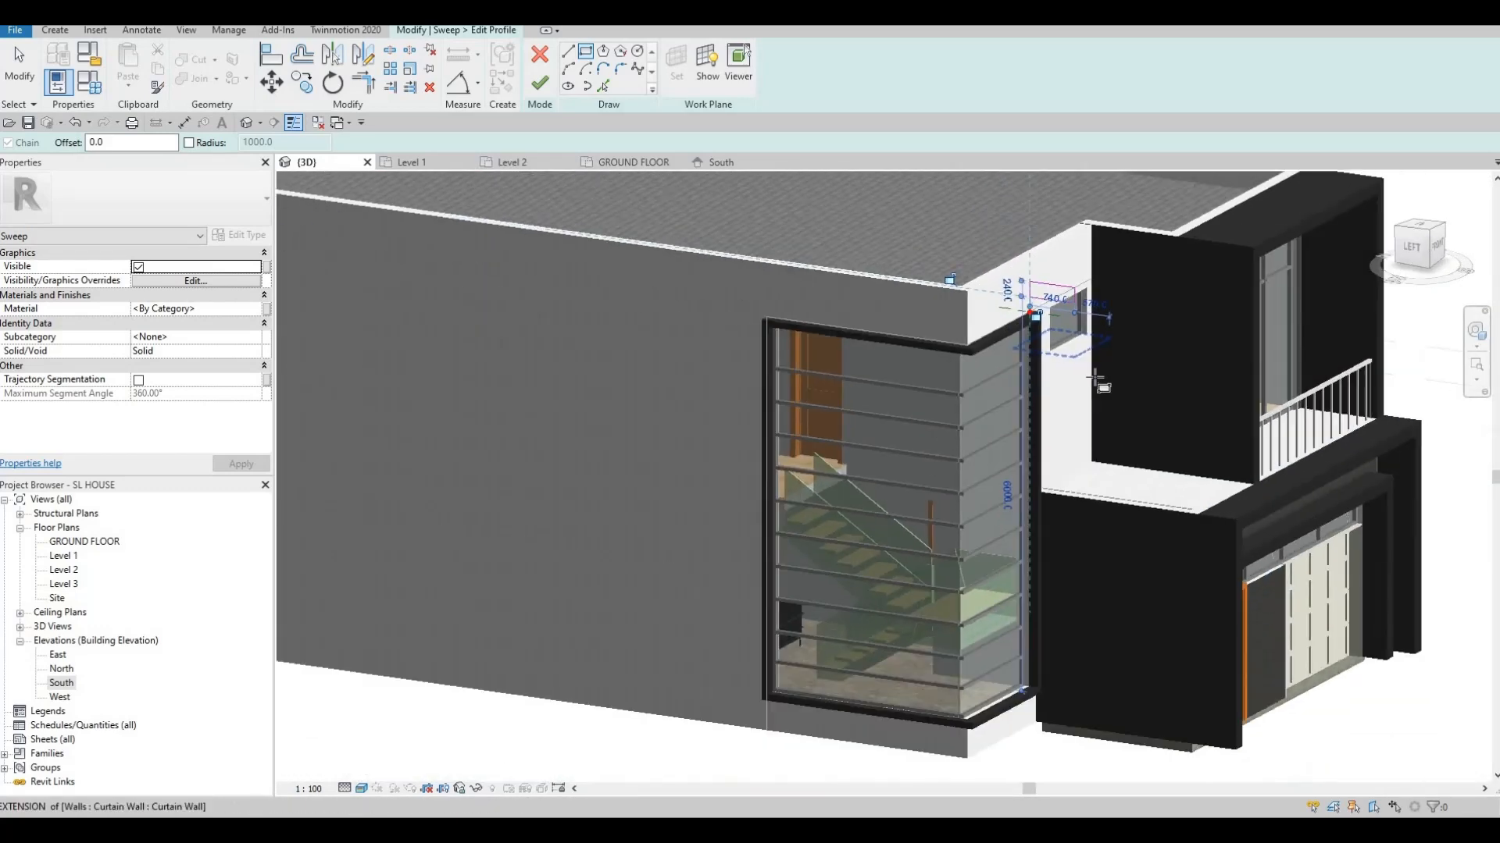
scroll(1107, 283, up, 2)
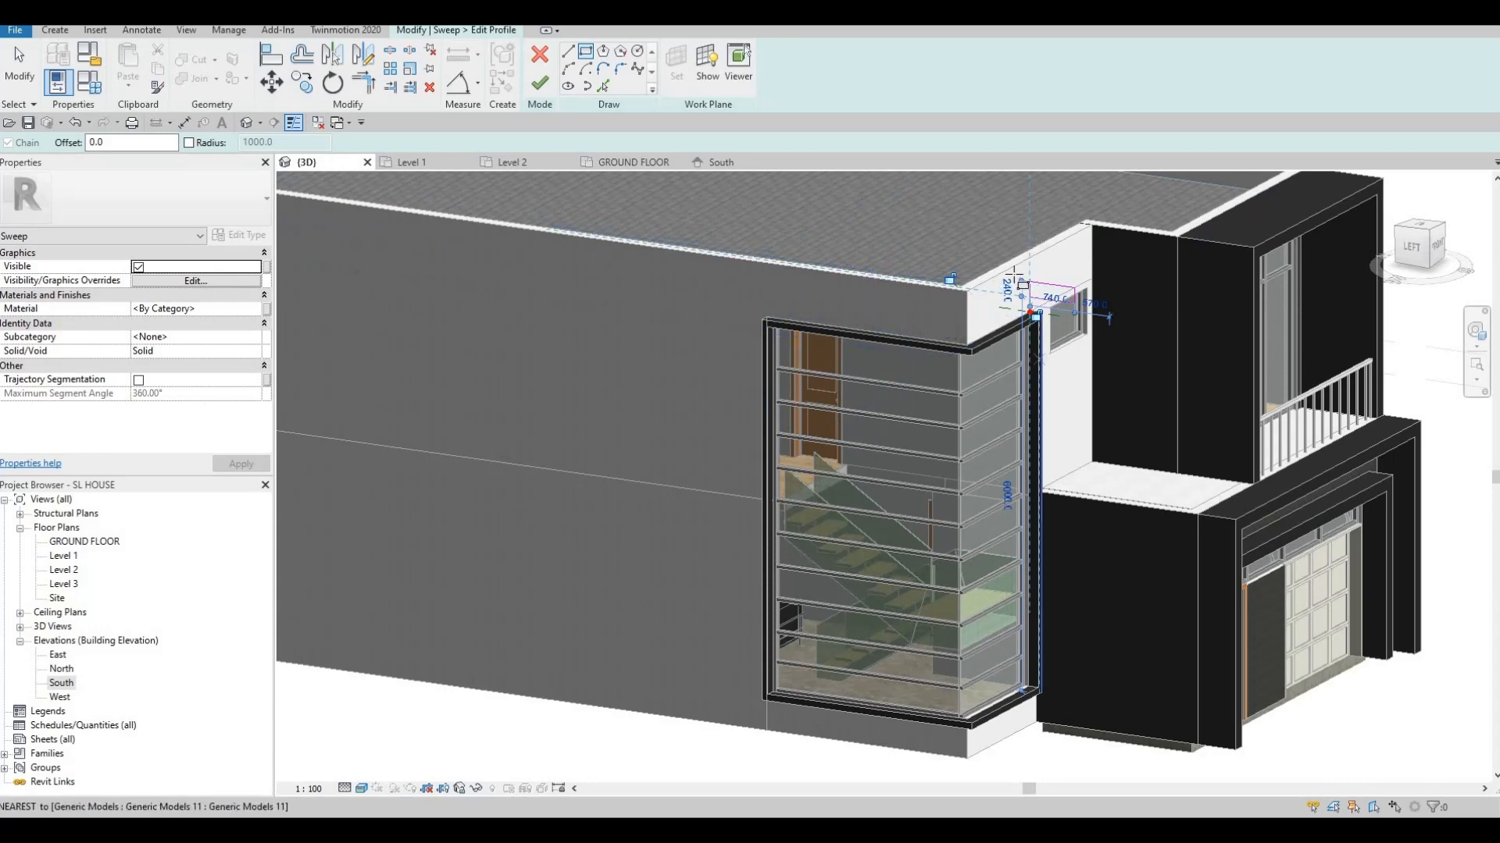
scroll(1086, 227, up, 2)
middle_drag(1135, 337, 1205, 312)
scroll(1205, 313, up, 2)
middle_drag(921, 403, 1041, 314)
scroll(1046, 316, down, 4)
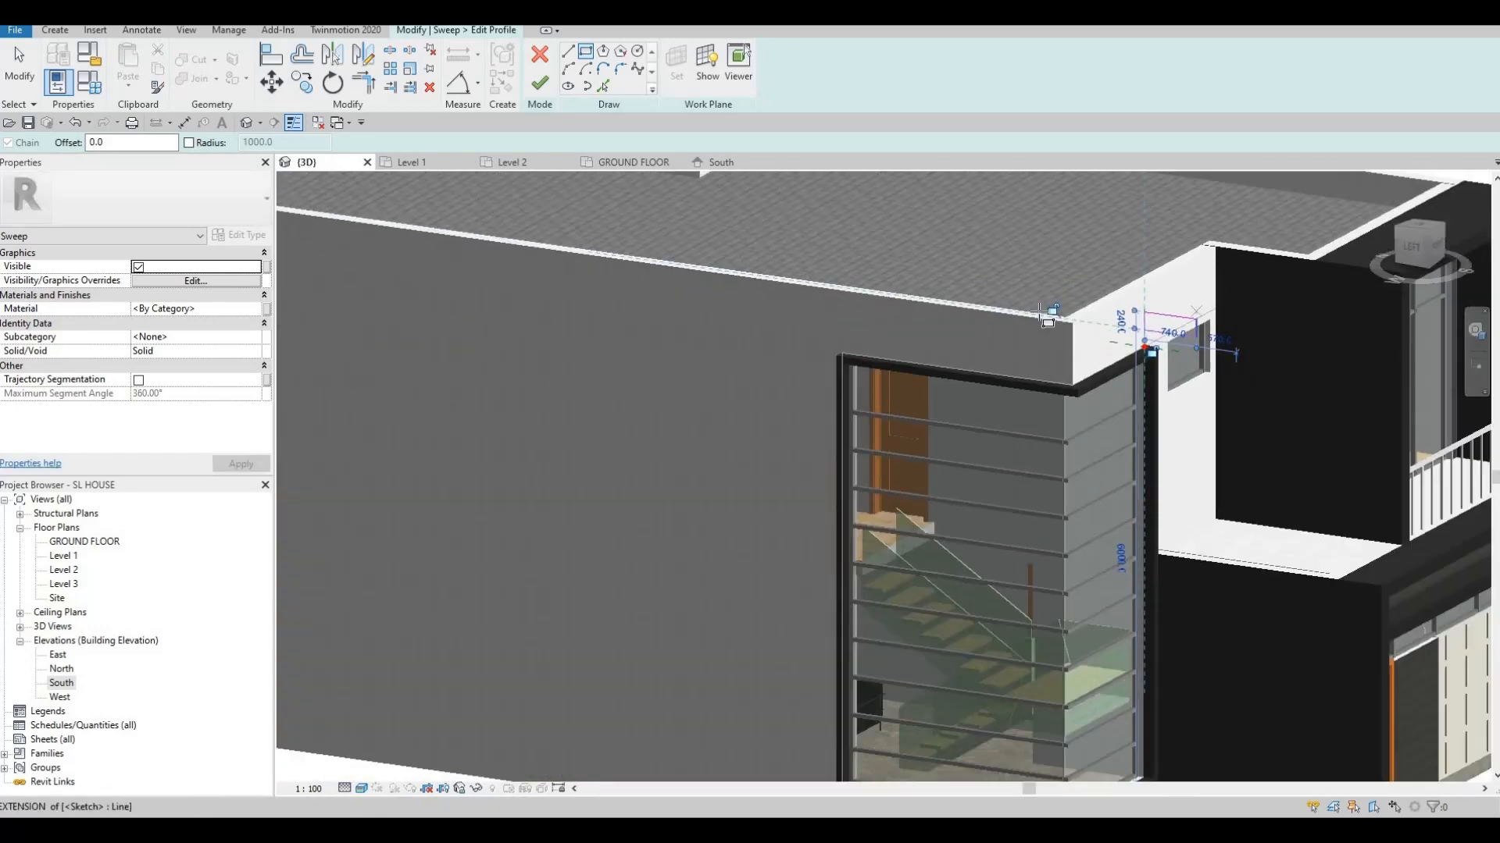
middle_drag(915, 629, 931, 608)
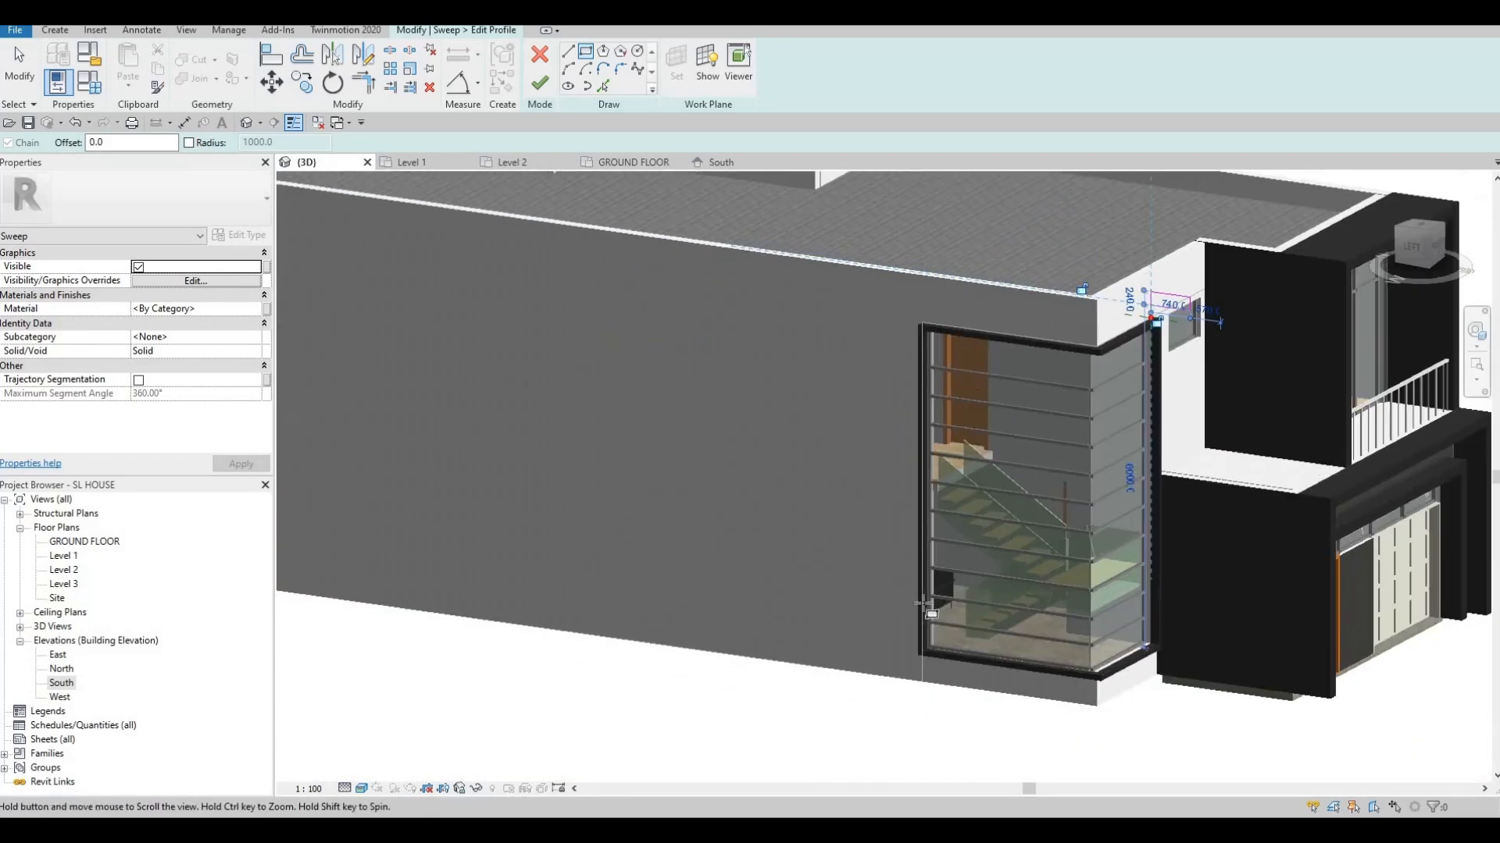
shift+middle_drag(1090, 632, 1007, 610)
shift+middle_drag(1098, 511, 1059, 453)
scroll(1060, 453, down, 2)
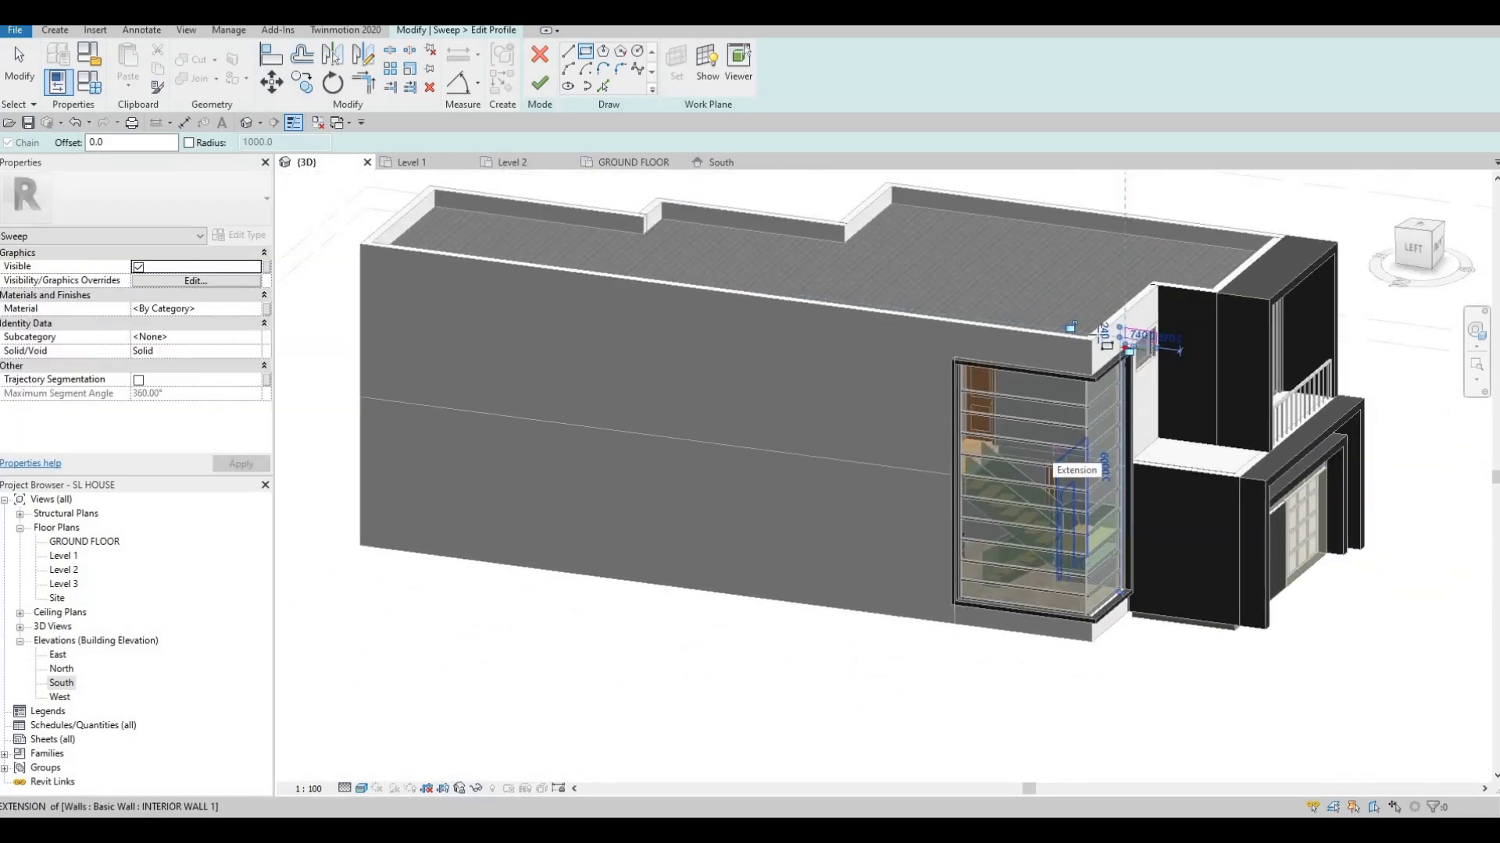
scroll(1177, 321, up, 3)
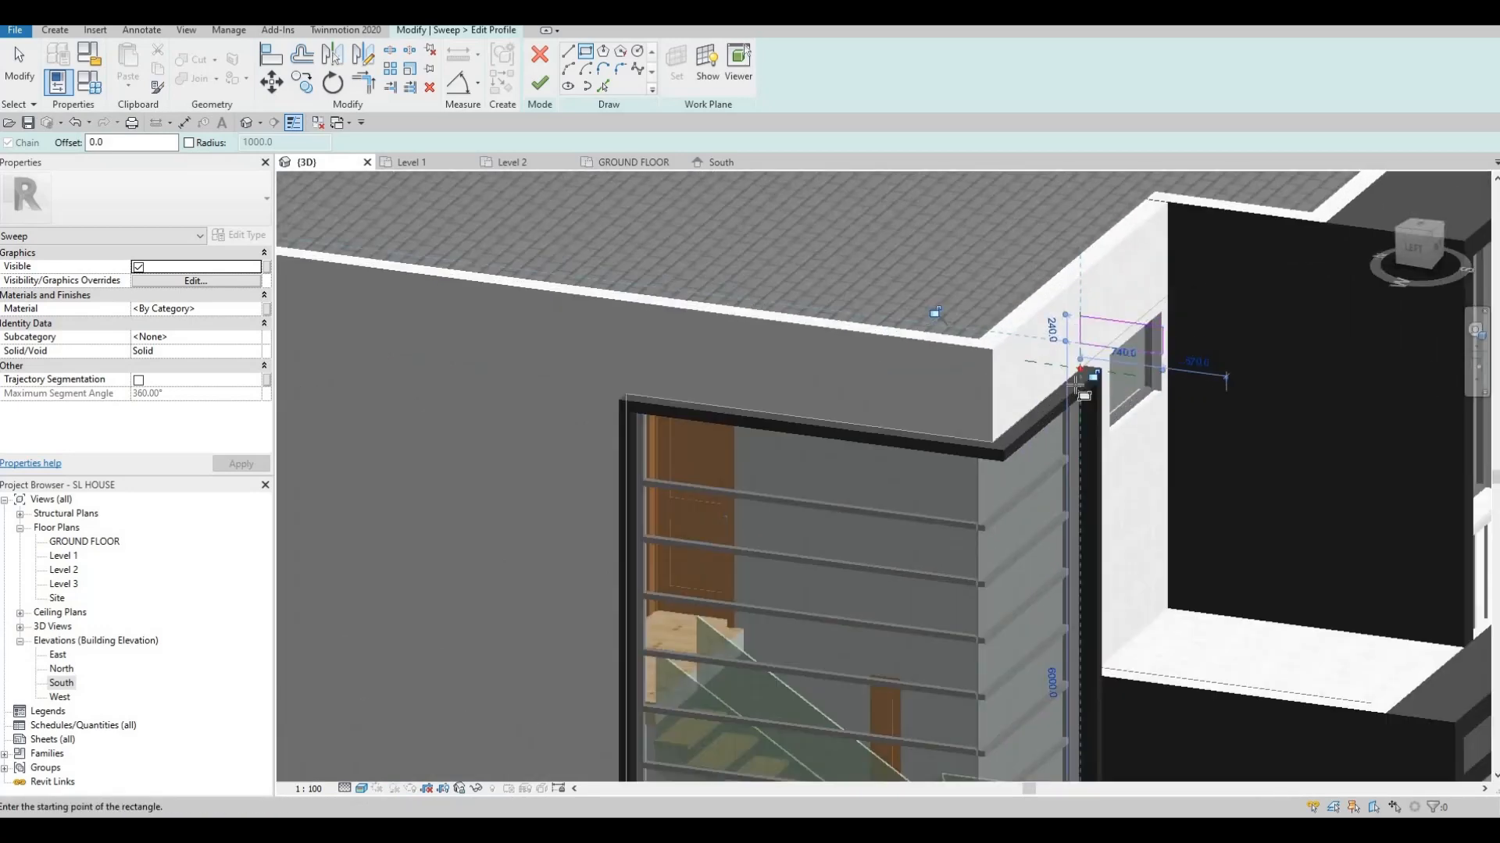
scroll(793, 199, up, 2)
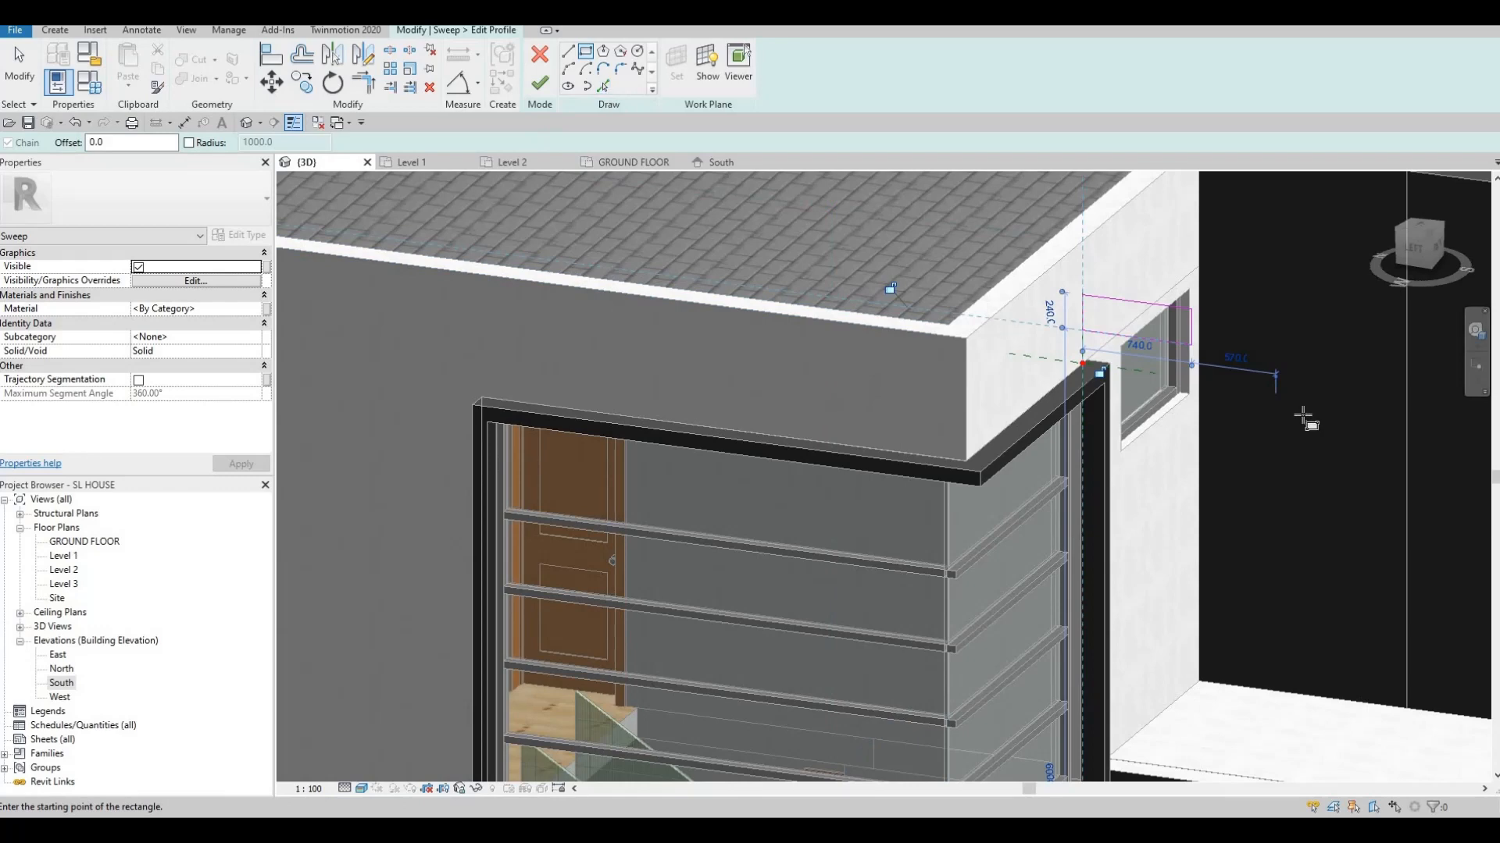
scroll(1054, 313, up, 3)
Resize the profile rectangle to 200 by 600 and finish the profile
key(Escape)
middle_drag(986, 201, 988, 301)
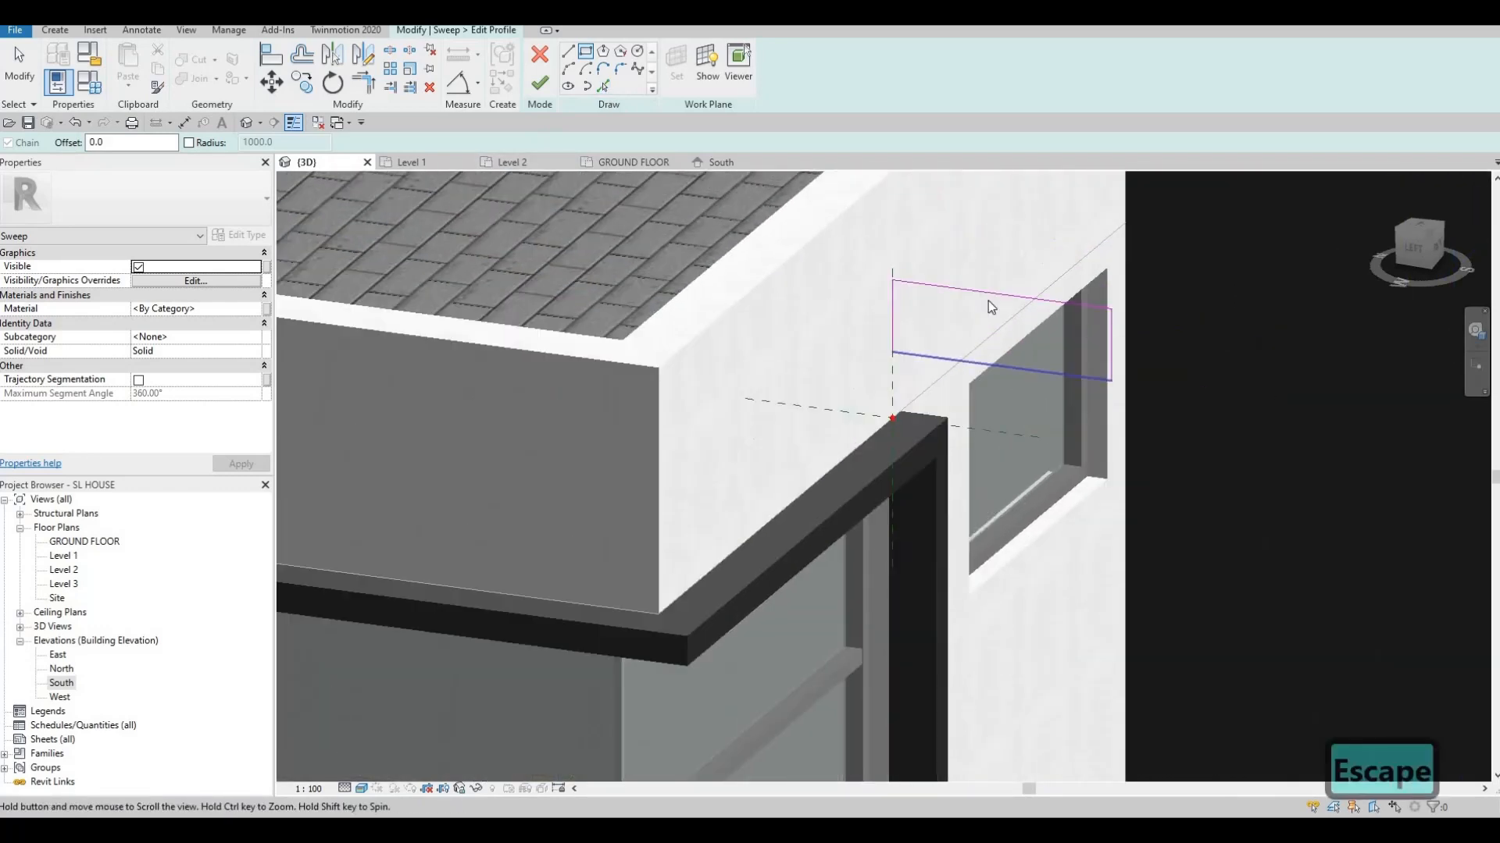
key(Escape)
click(986, 293)
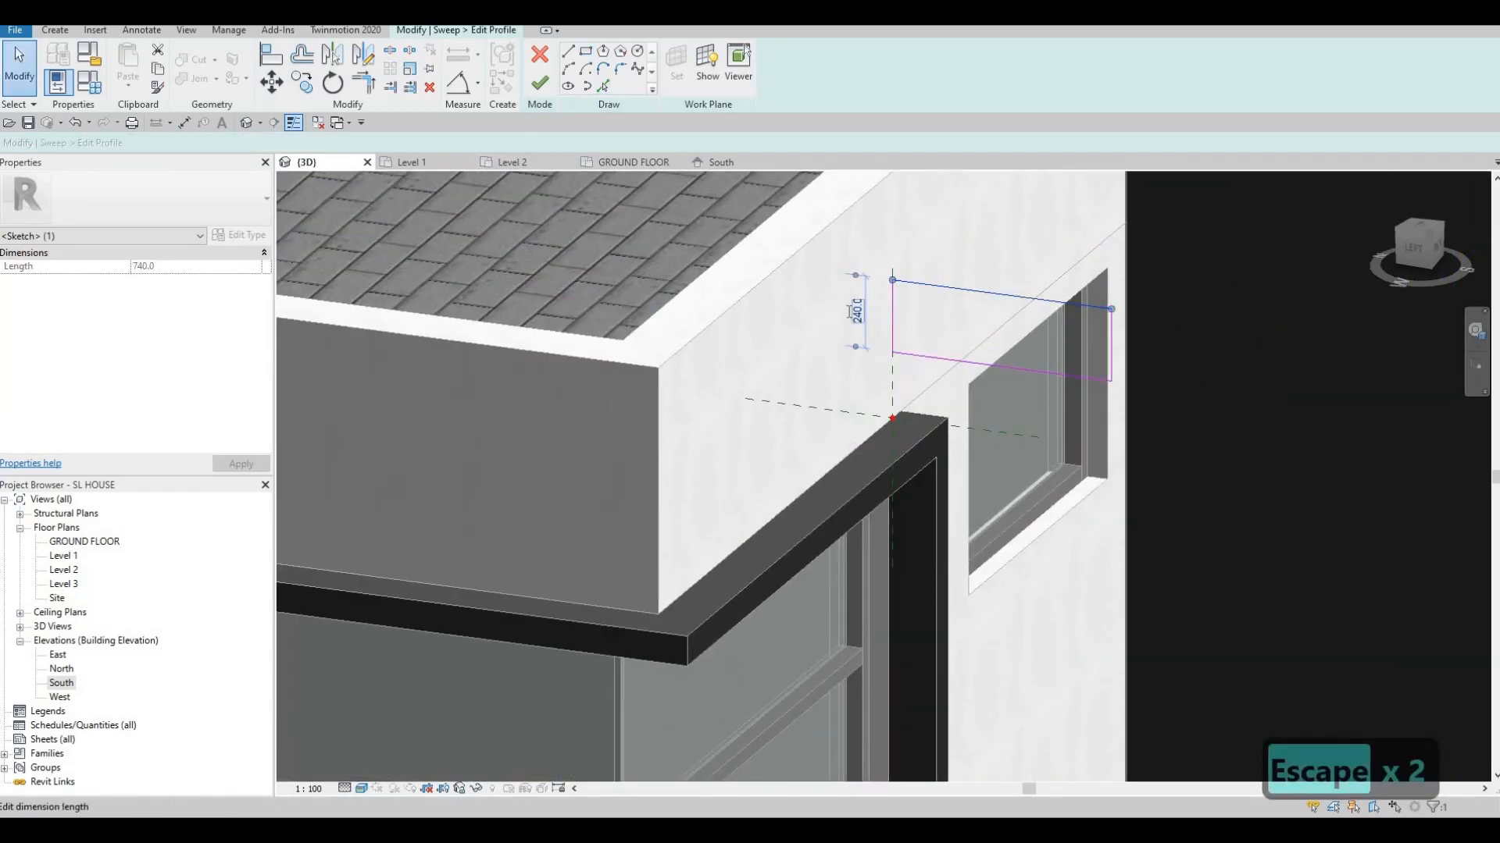
text(200)
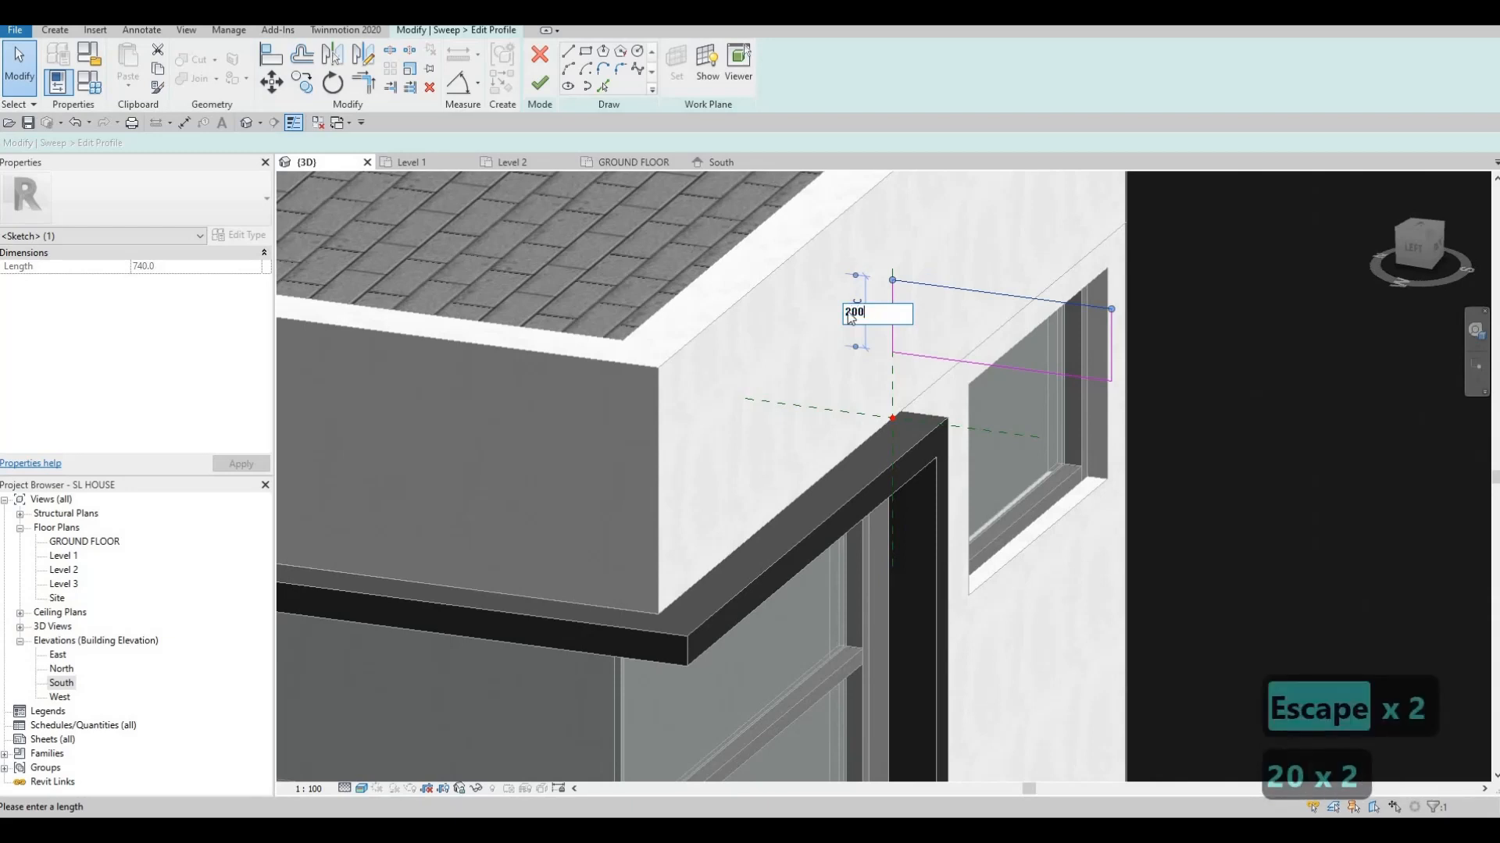
key(Return)
key(Escape)
click(1111, 357)
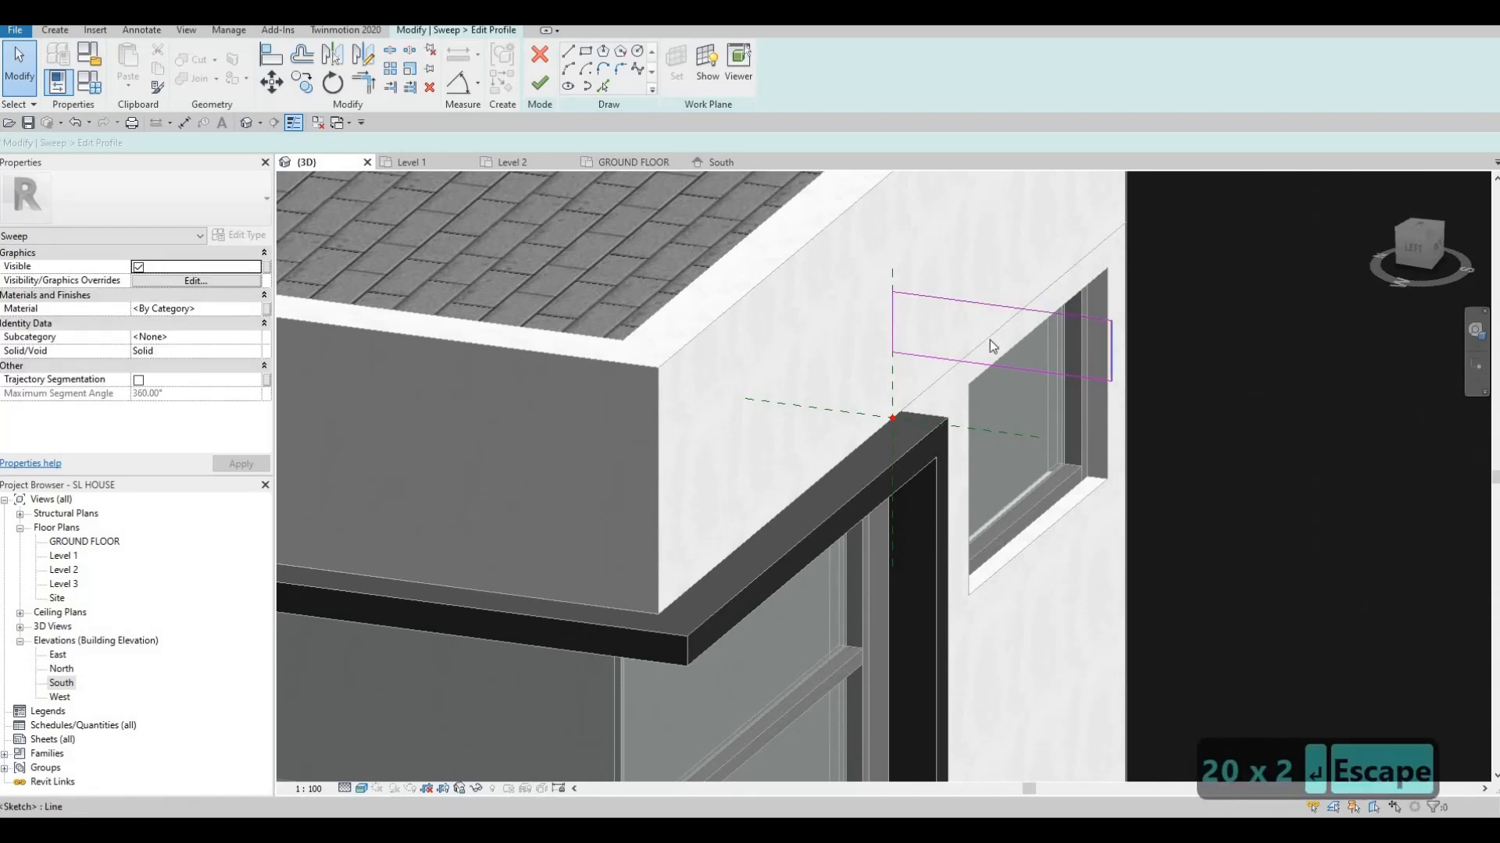
click(1005, 385)
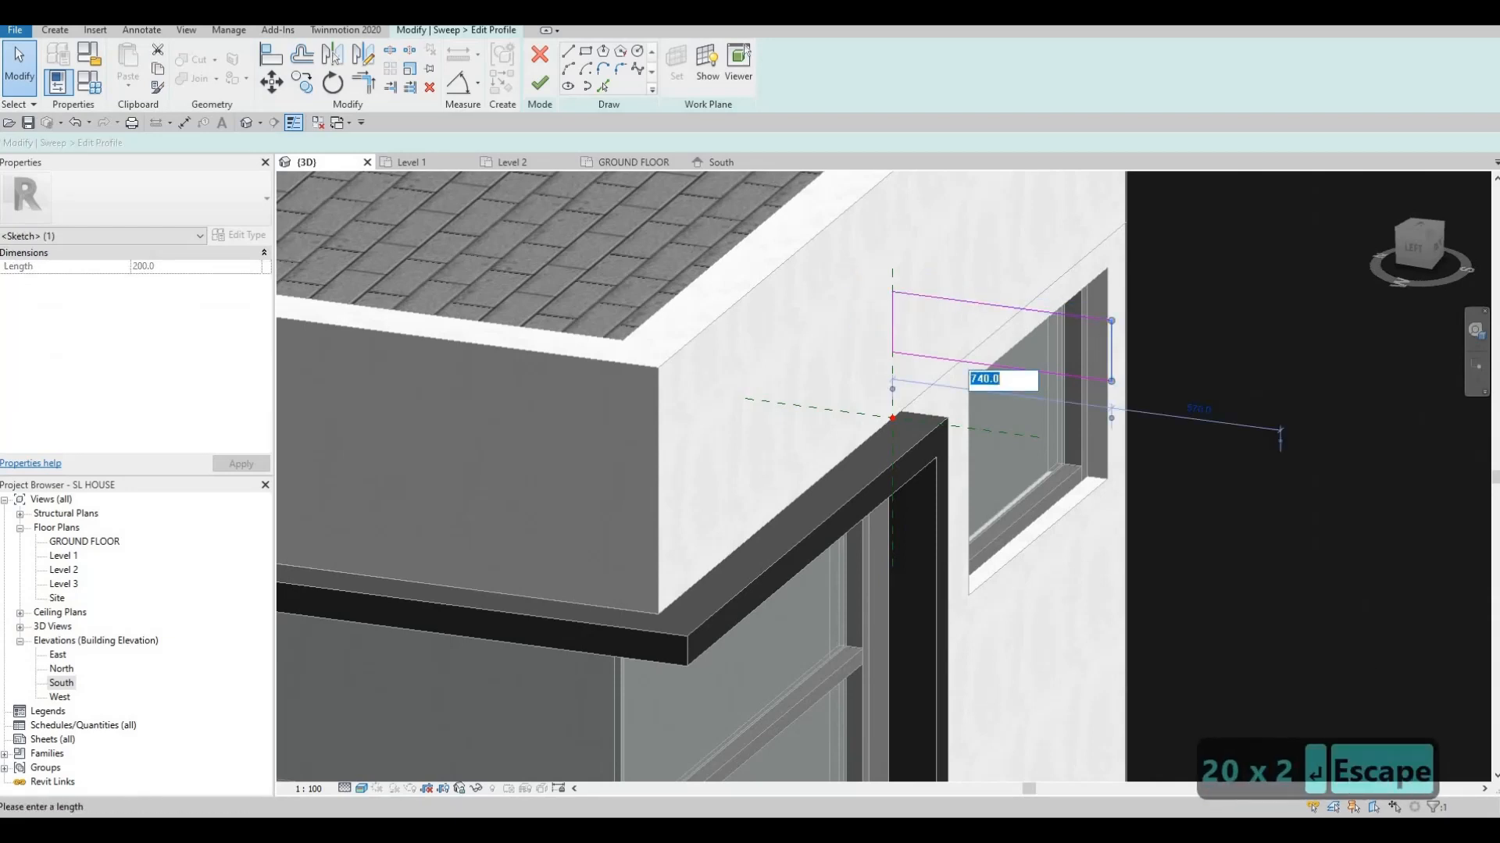
text(600)
key(Return)
key(Escape)
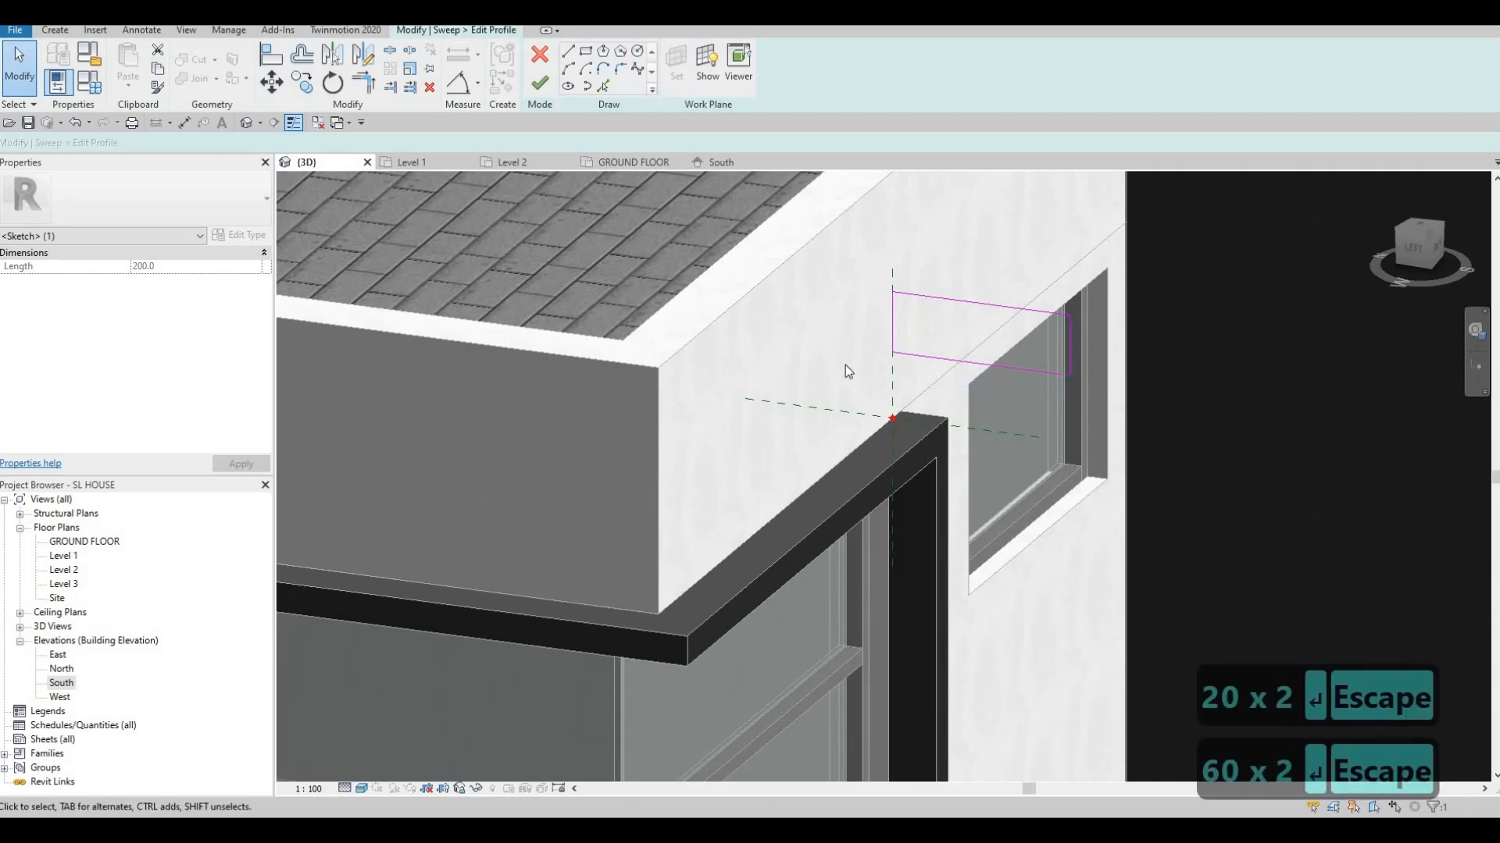
key(Escape)
scroll(851, 352, down, 3)
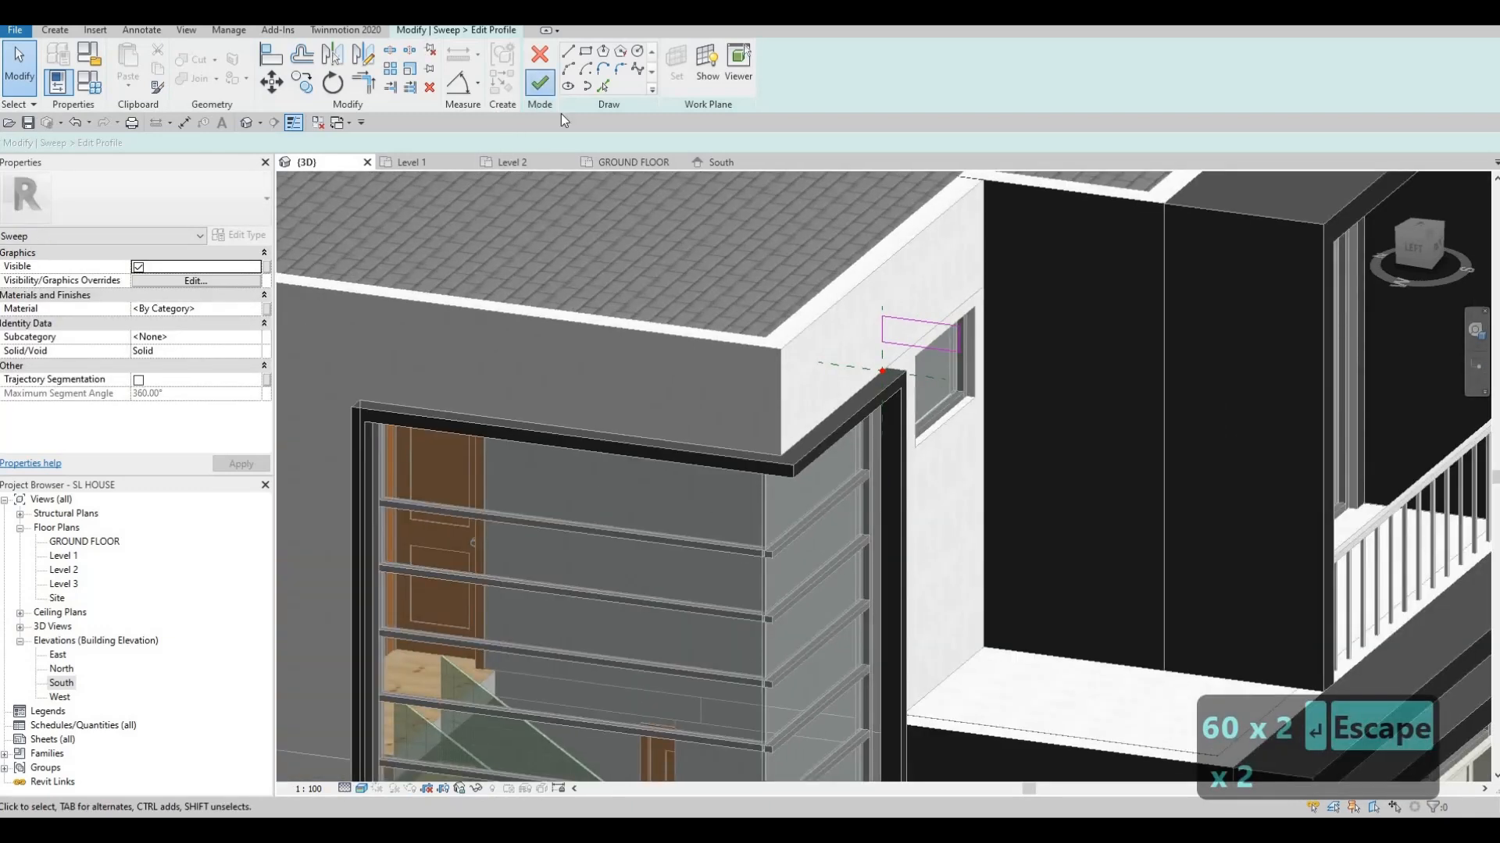
click(549, 91)
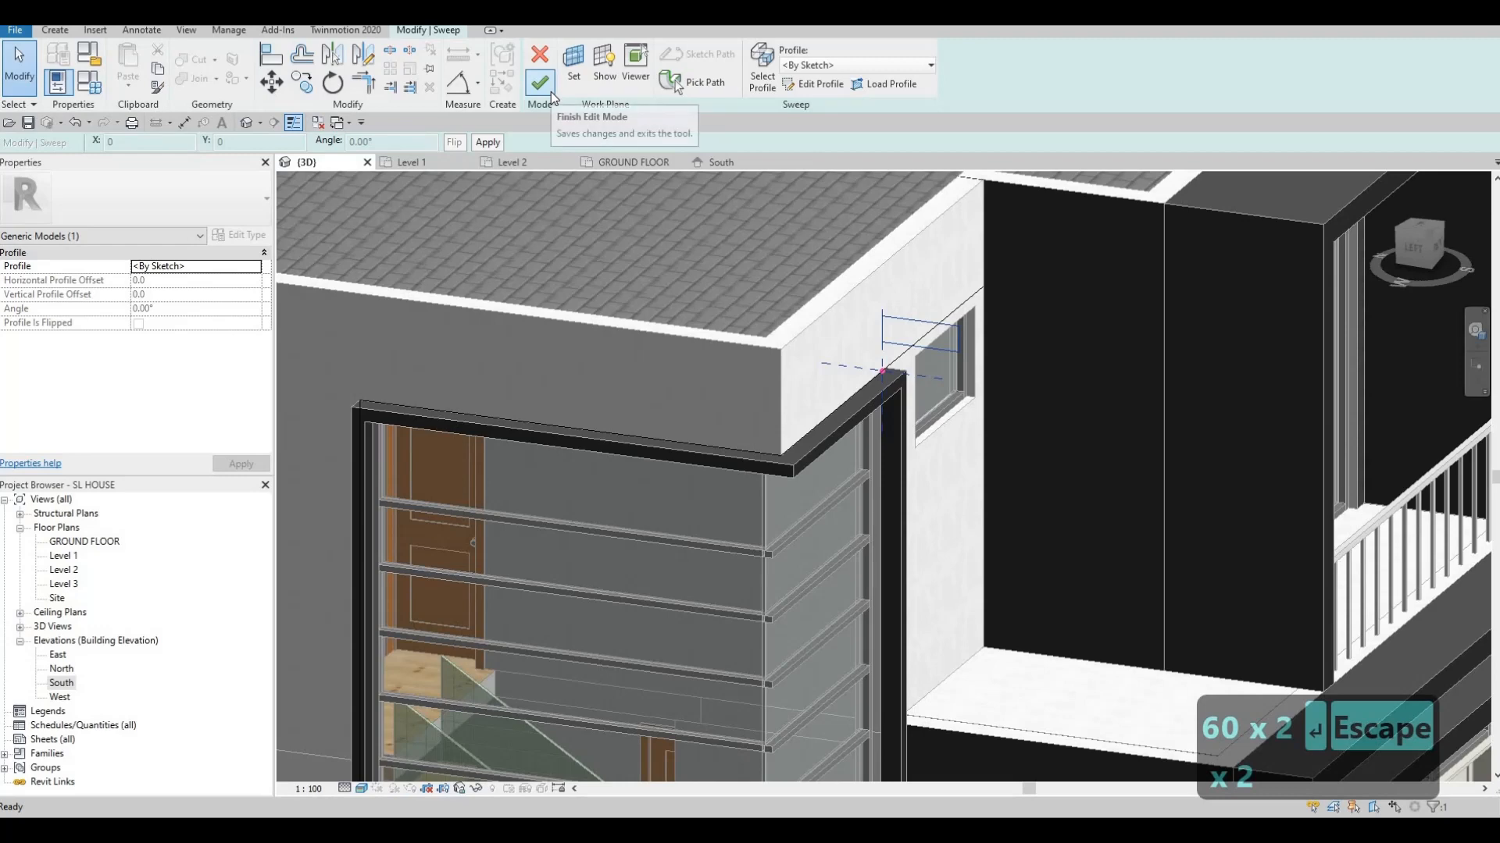
Complete the frame sweep and orbit round to the house front
click(552, 94)
scroll(477, 444, down, 2)
shift+middle_drag(477, 443, 854, 303)
scroll(855, 303, down, 1)
middle_drag(529, 478, 835, 310)
scroll(748, 343, down, 1)
shift+middle_drag(809, 237, 898, 242)
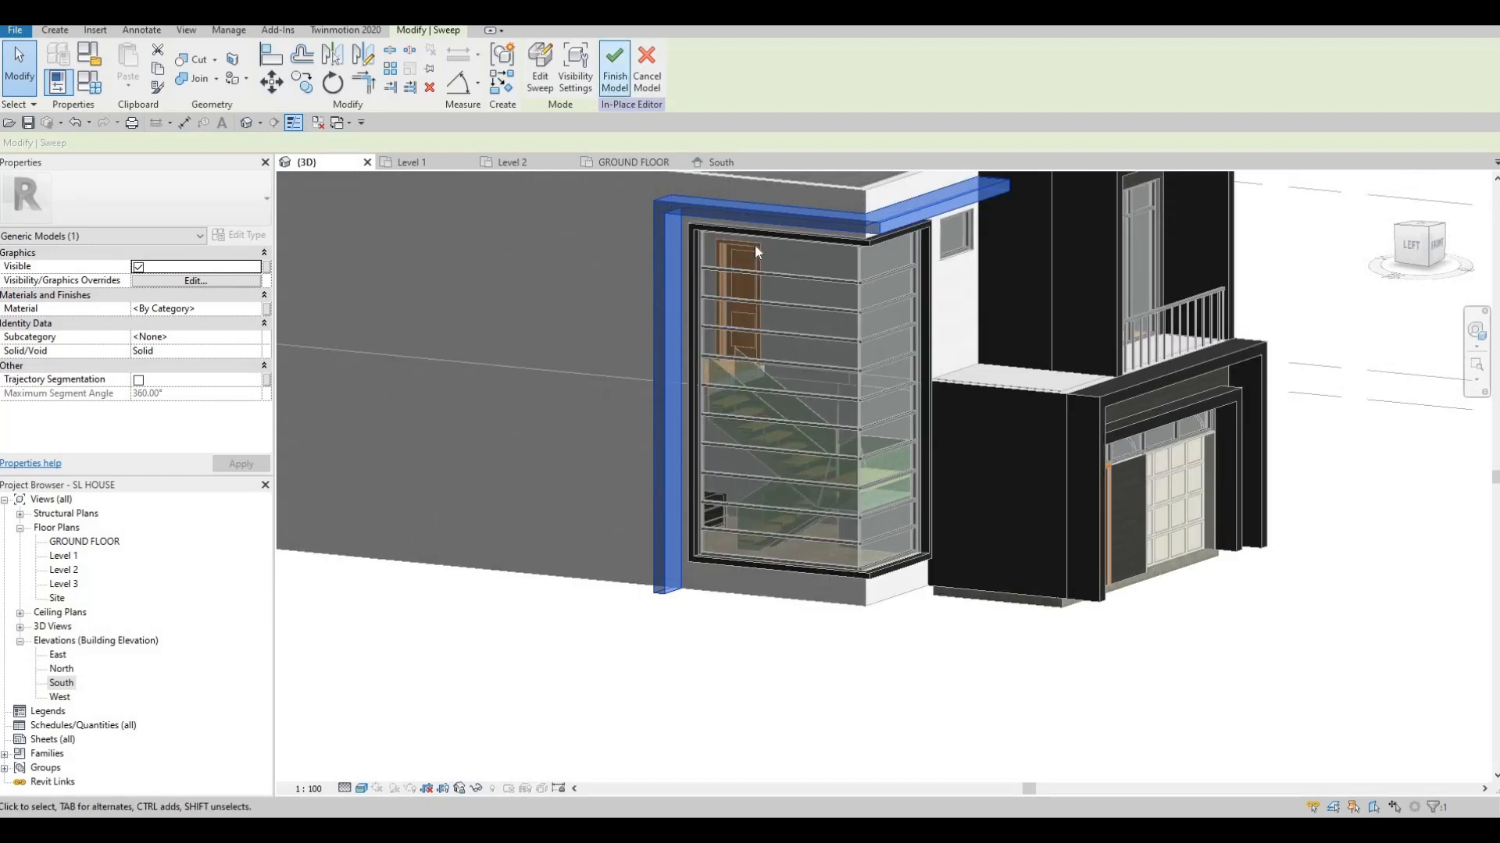
scroll(866, 331, down, 2)
middle_drag(866, 331, 797, 245)
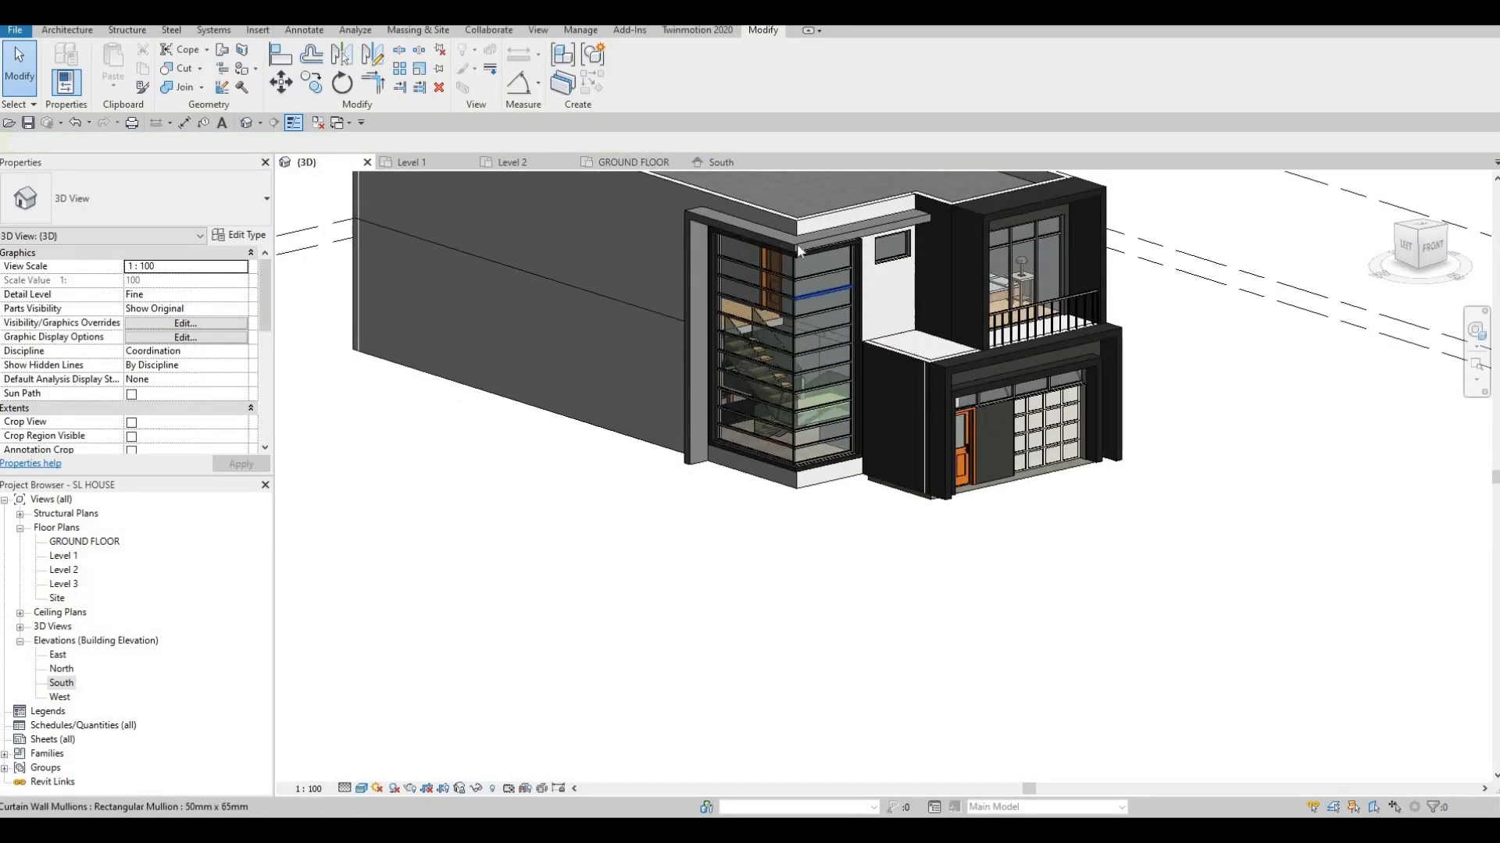
Reopen the in-place frame and set the sweep's material to CFRP
double_click(797, 247)
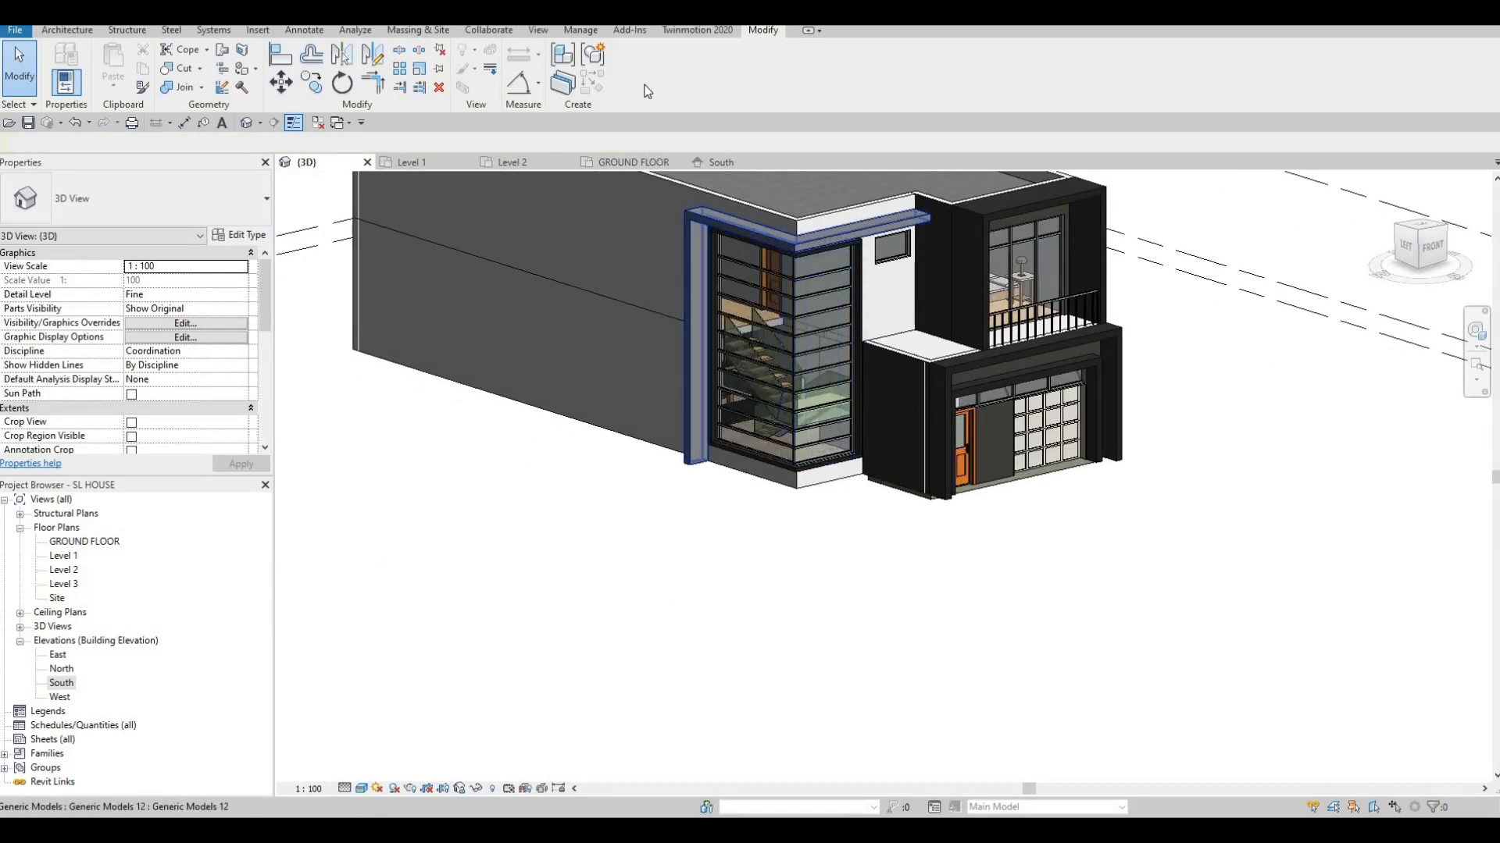
click(784, 242)
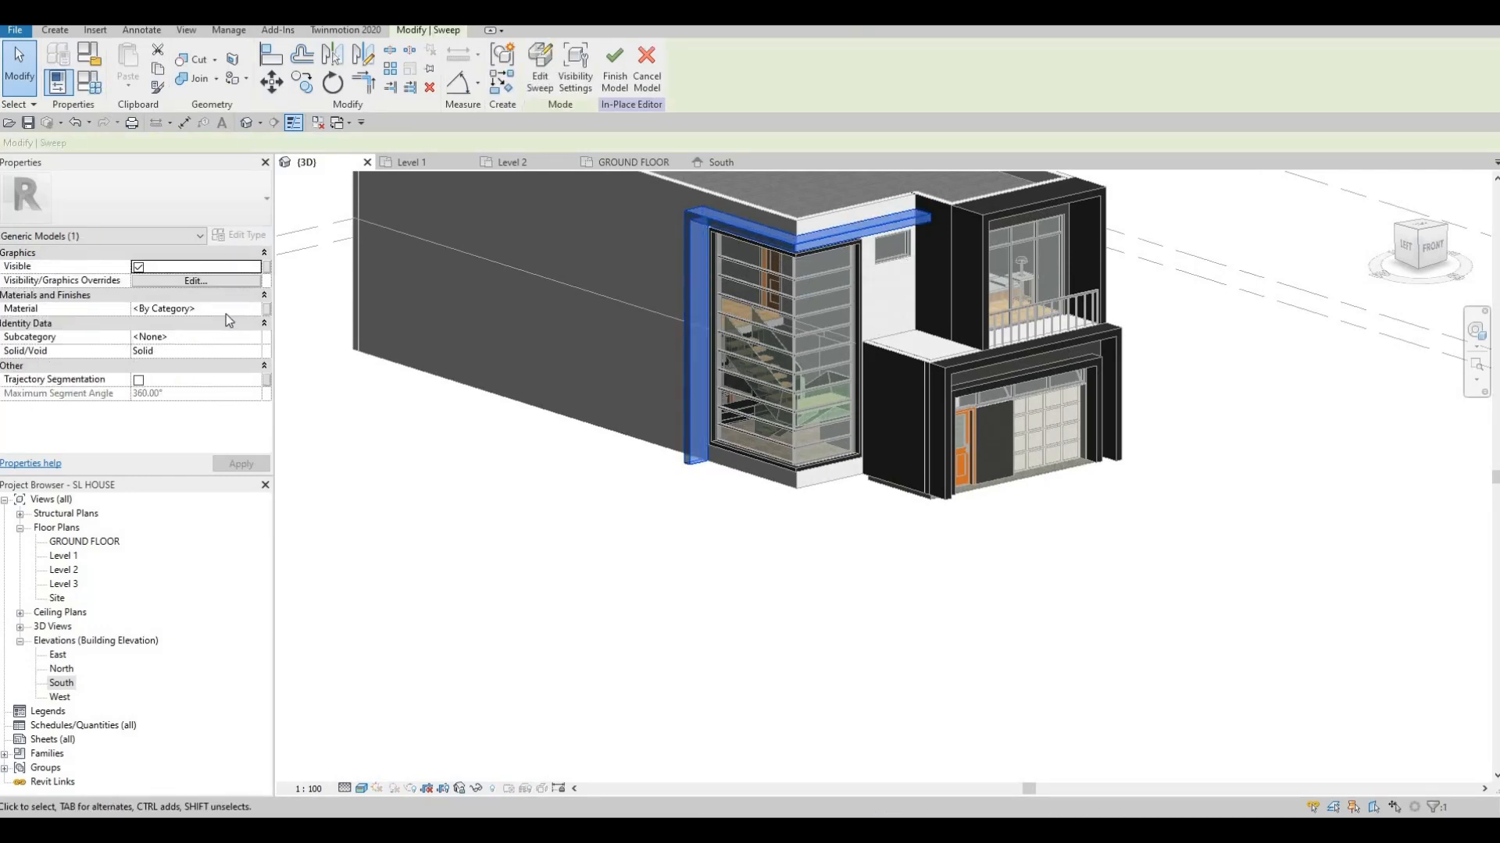
click(222, 315)
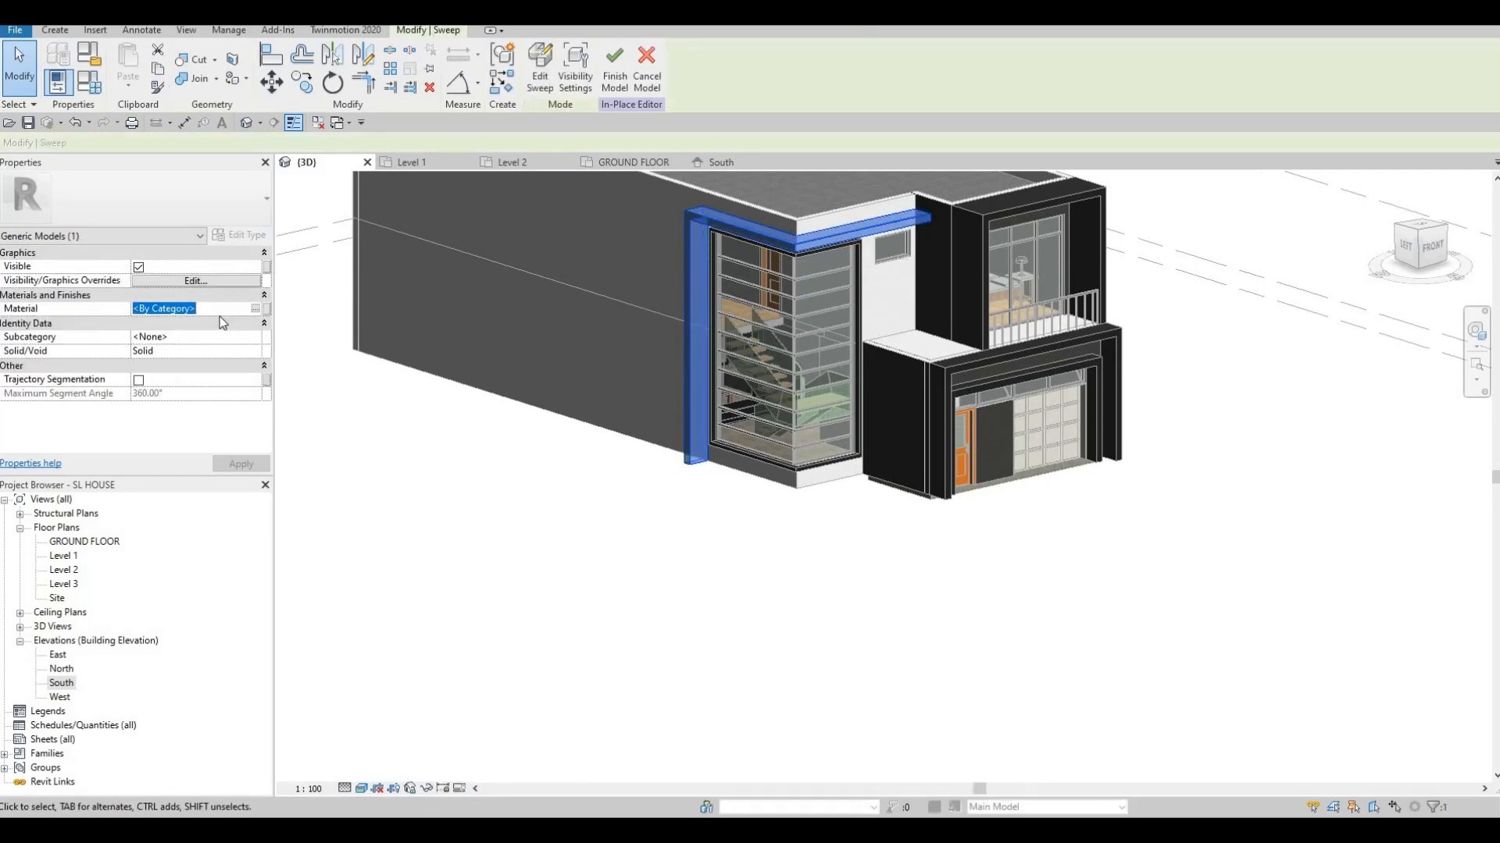
text(cf)
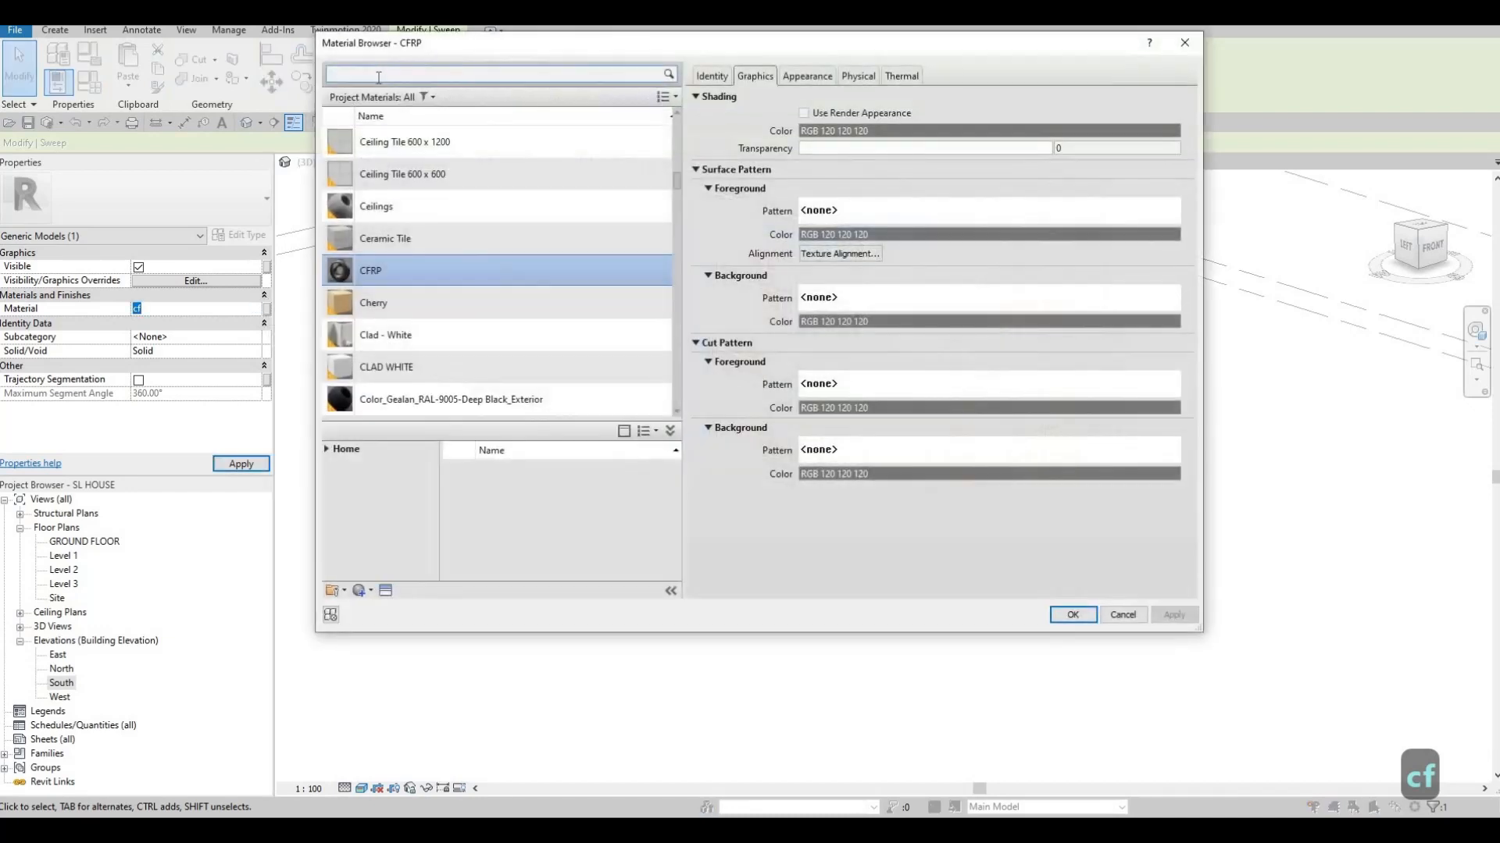
click(376, 77)
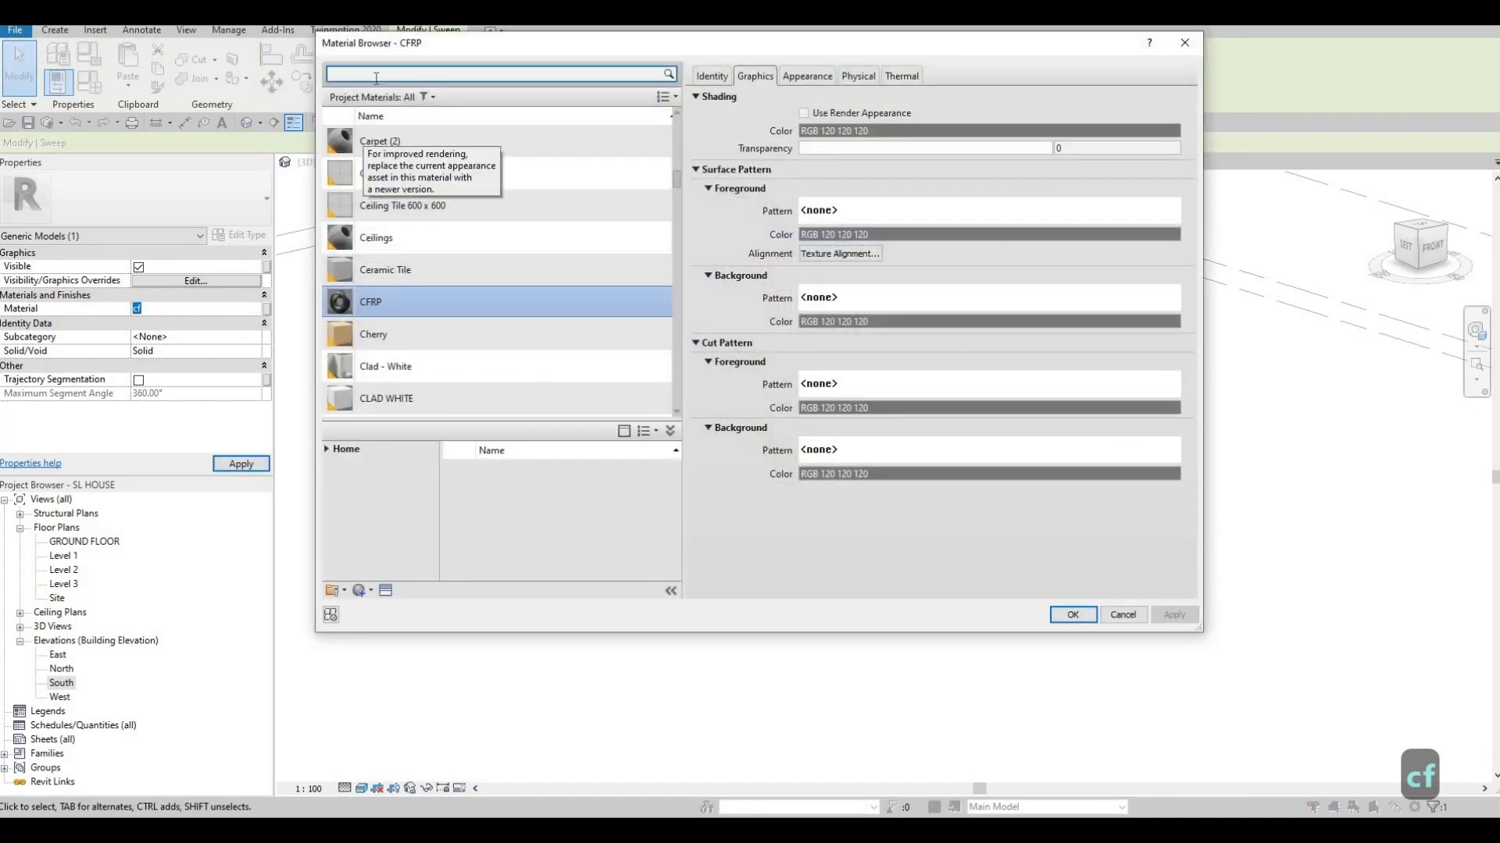
text(c)
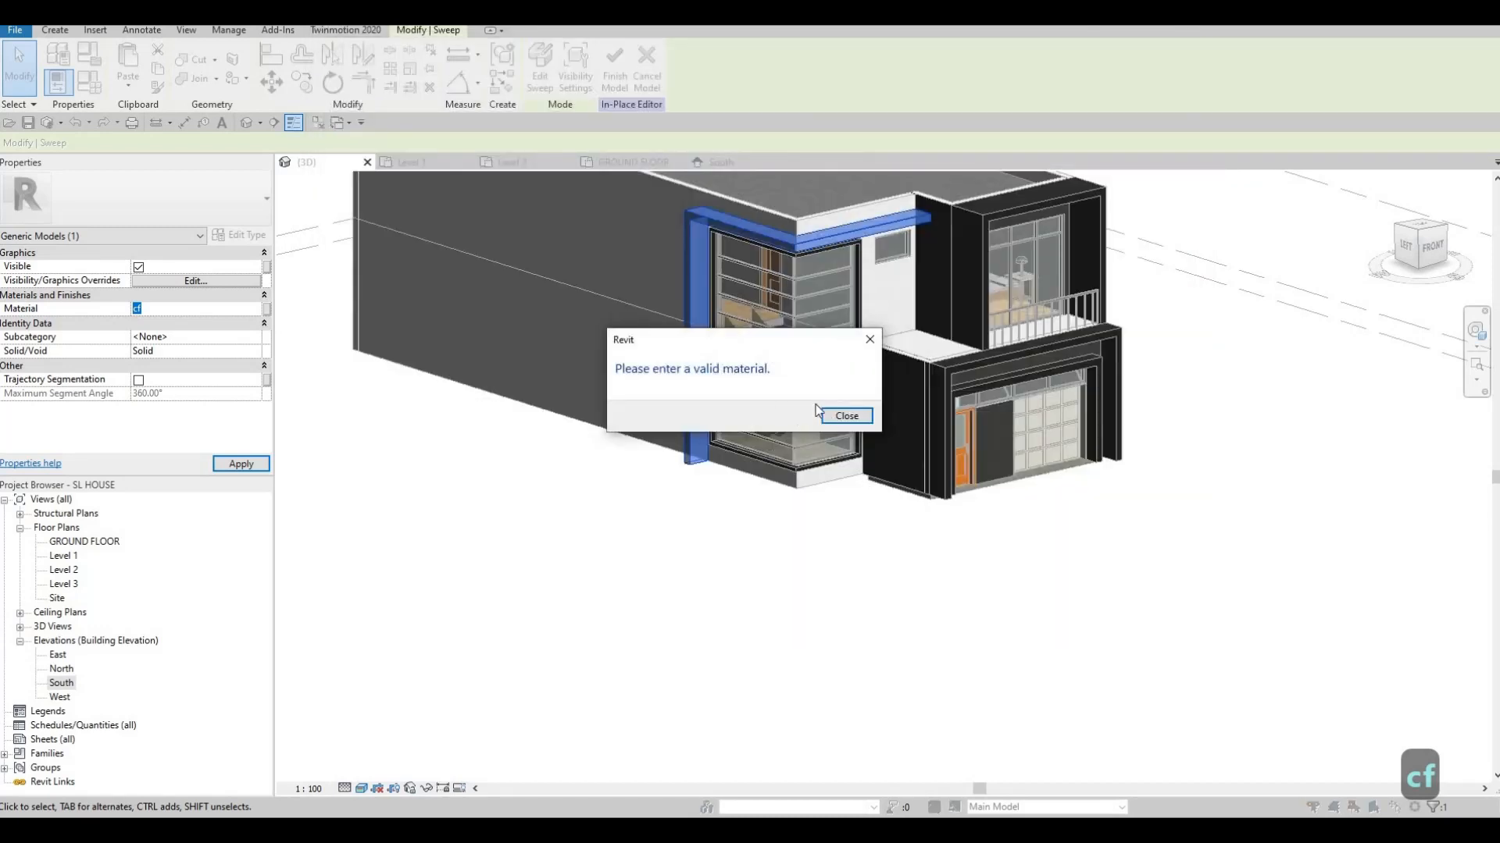
key(Escape)
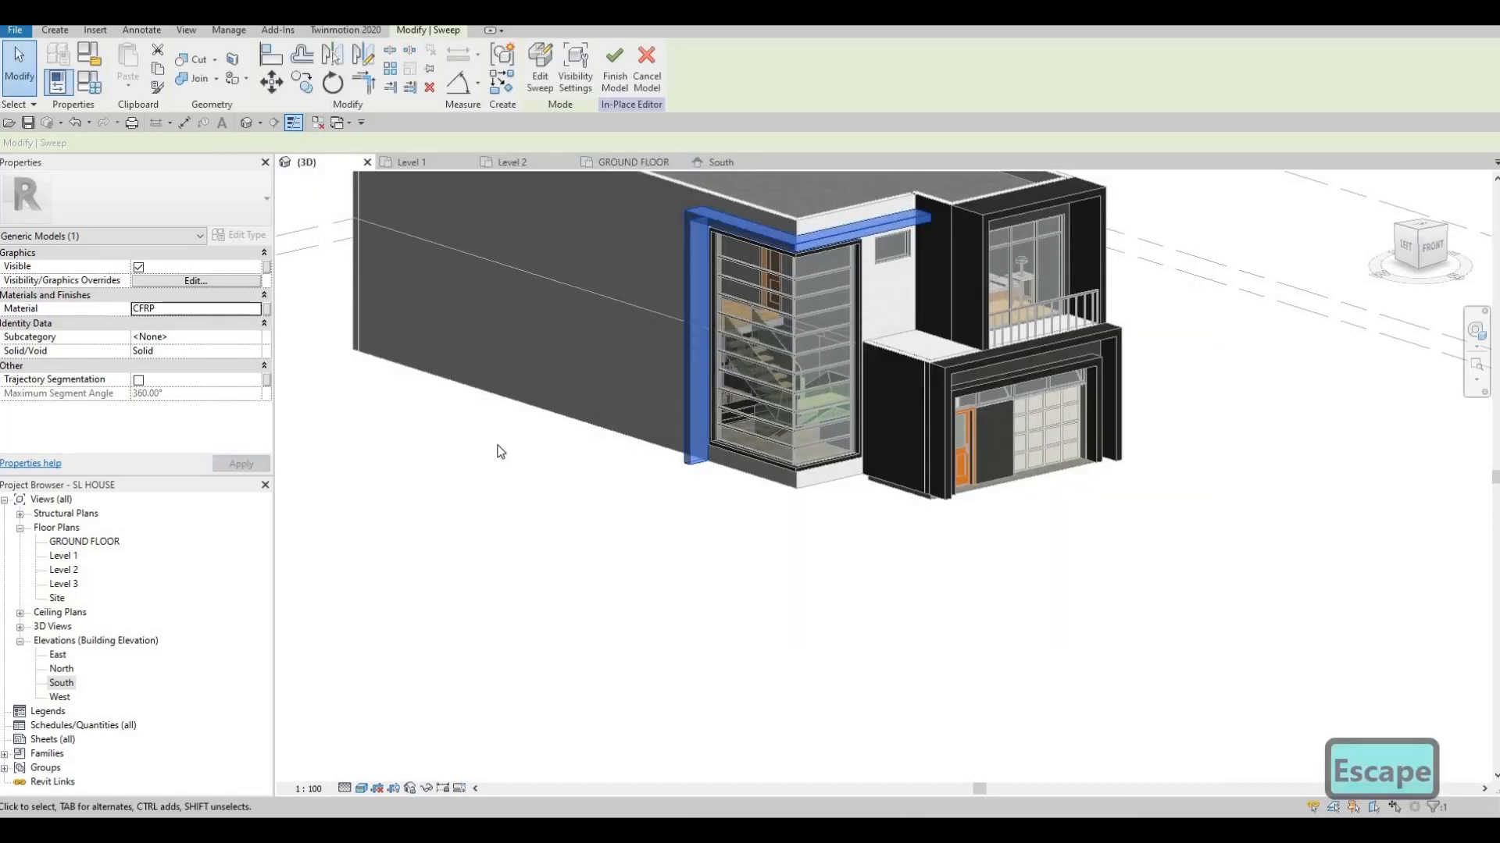
Finish the in-place frame model and review the frames around the corner window and garage
click(616, 84)
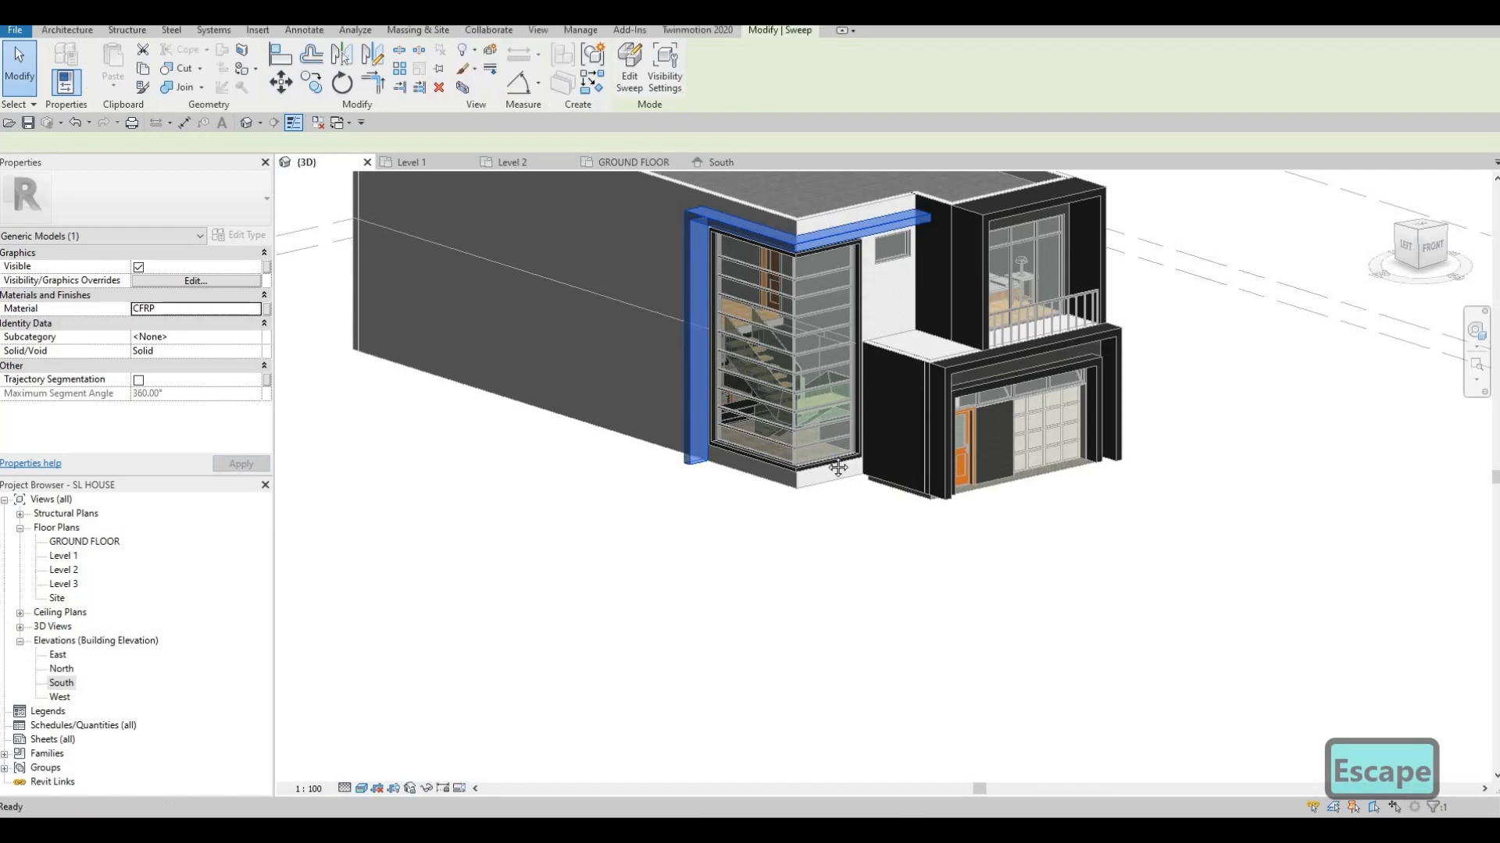
shift+middle_drag(875, 383, 715, 574)
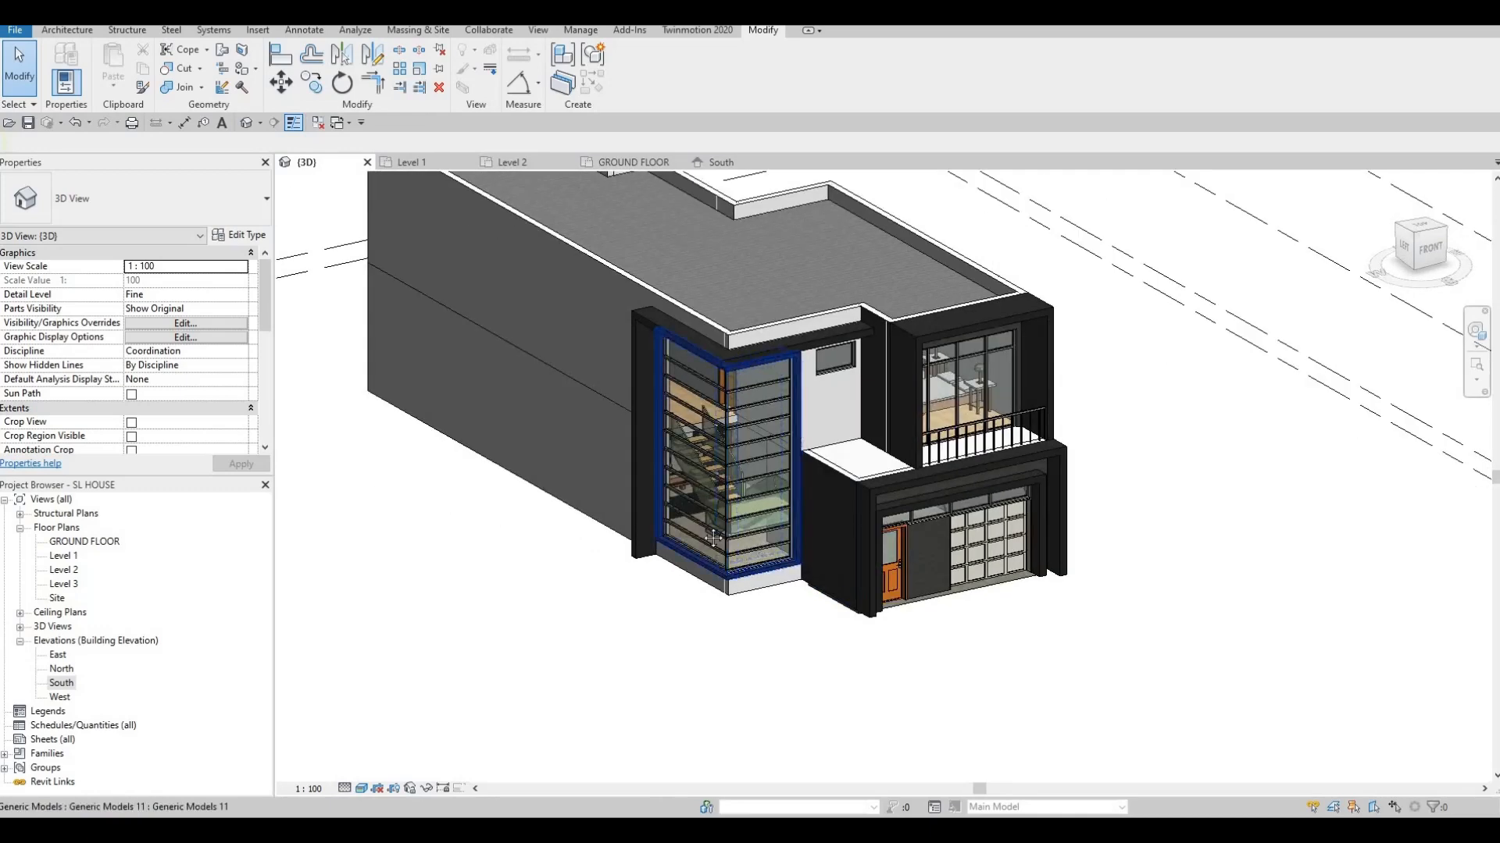
middle_drag(824, 441, 758, 462)
key(Escape)
key(Escape)
middle_drag(862, 520, 805, 504)
middle_drag(724, 598, 776, 616)
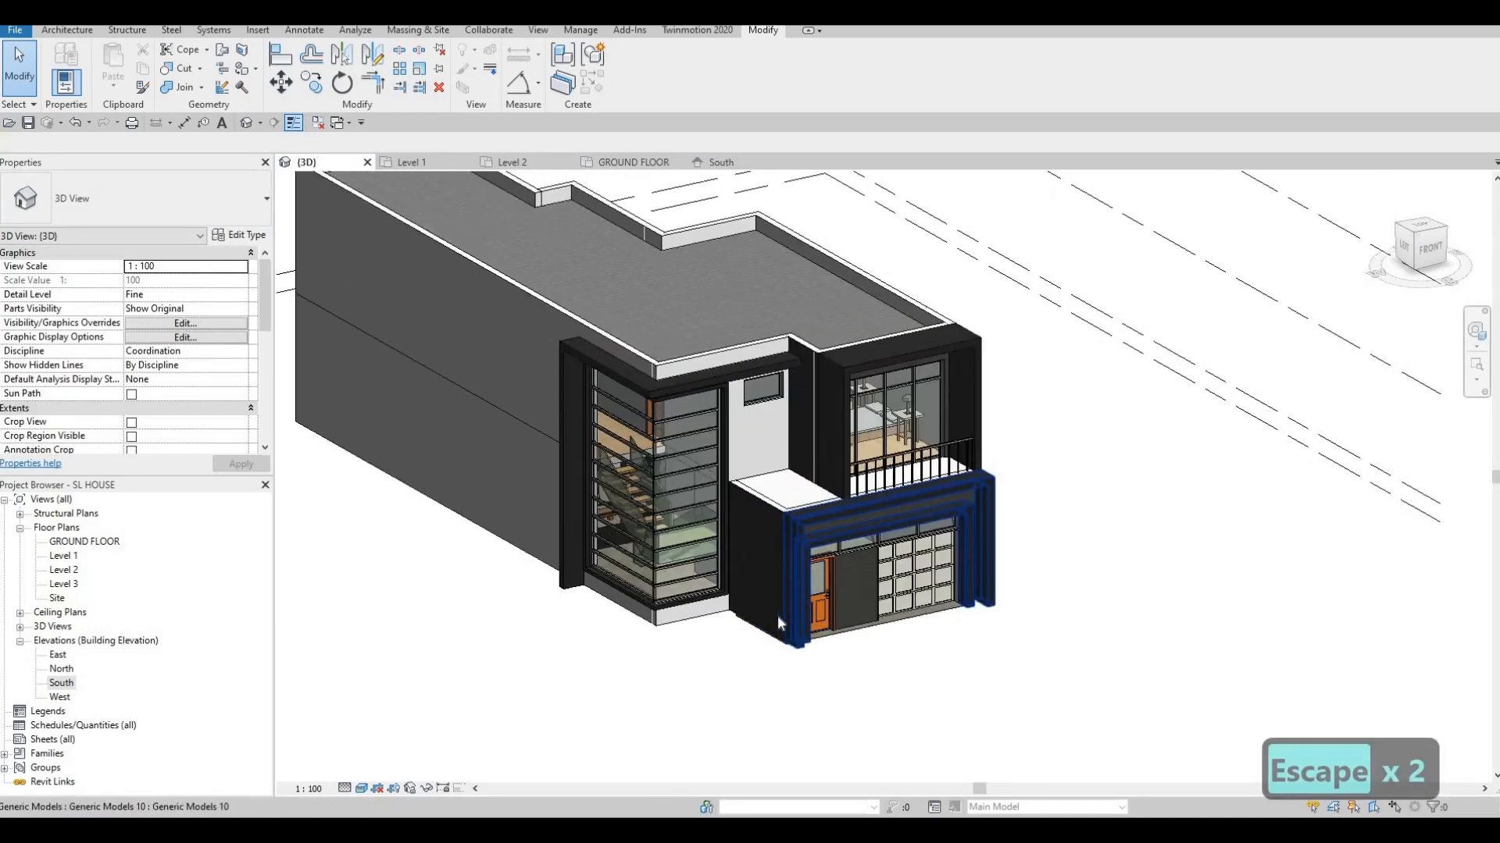
scroll(828, 578, up, 2)
middle_drag(1095, 723, 1141, 767)
scroll(1138, 745, down, 1)
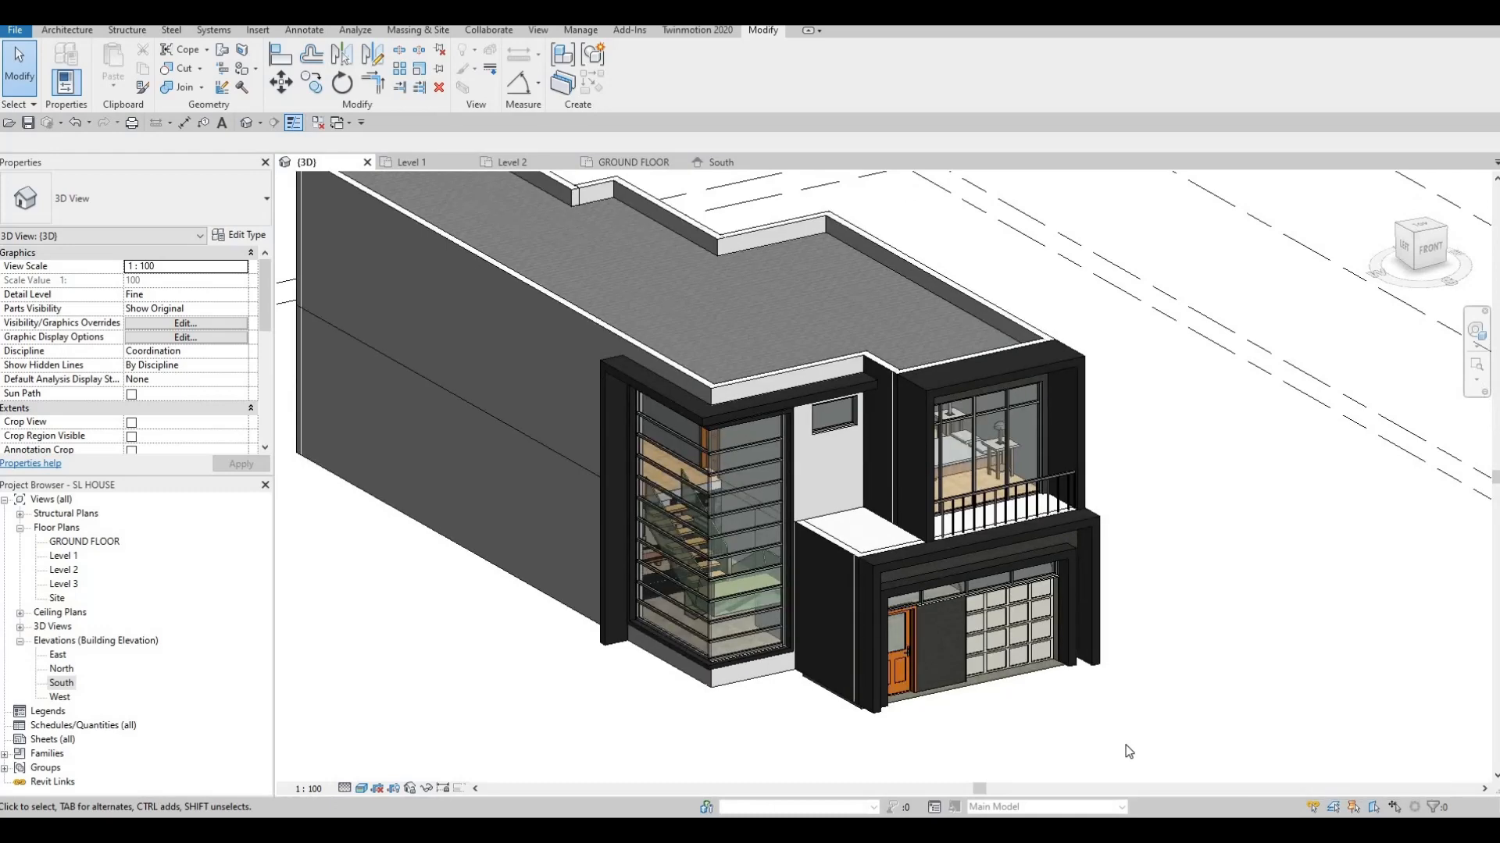
scroll(1129, 752, up, 2)
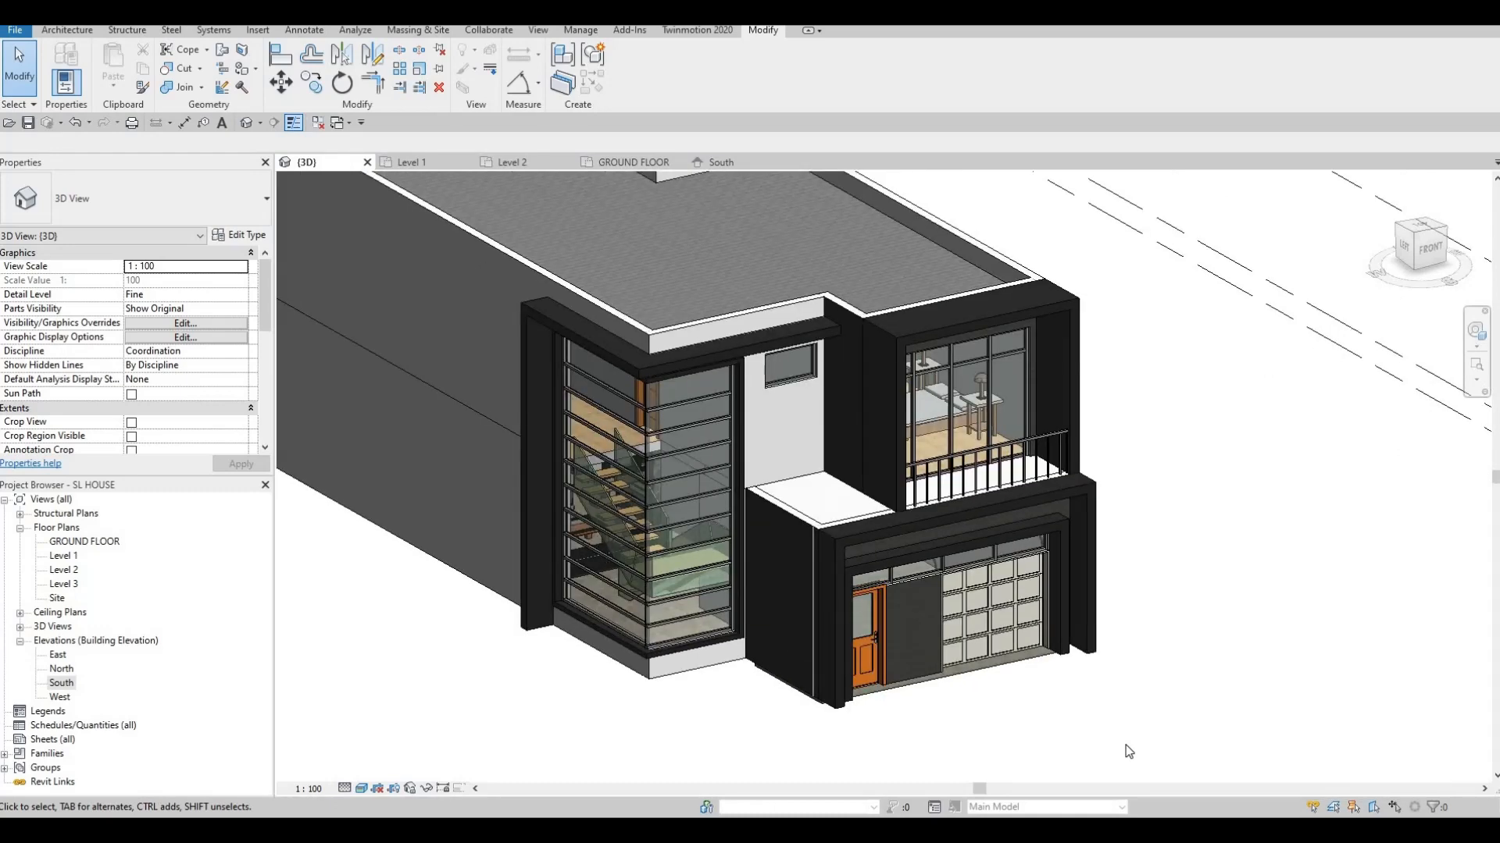